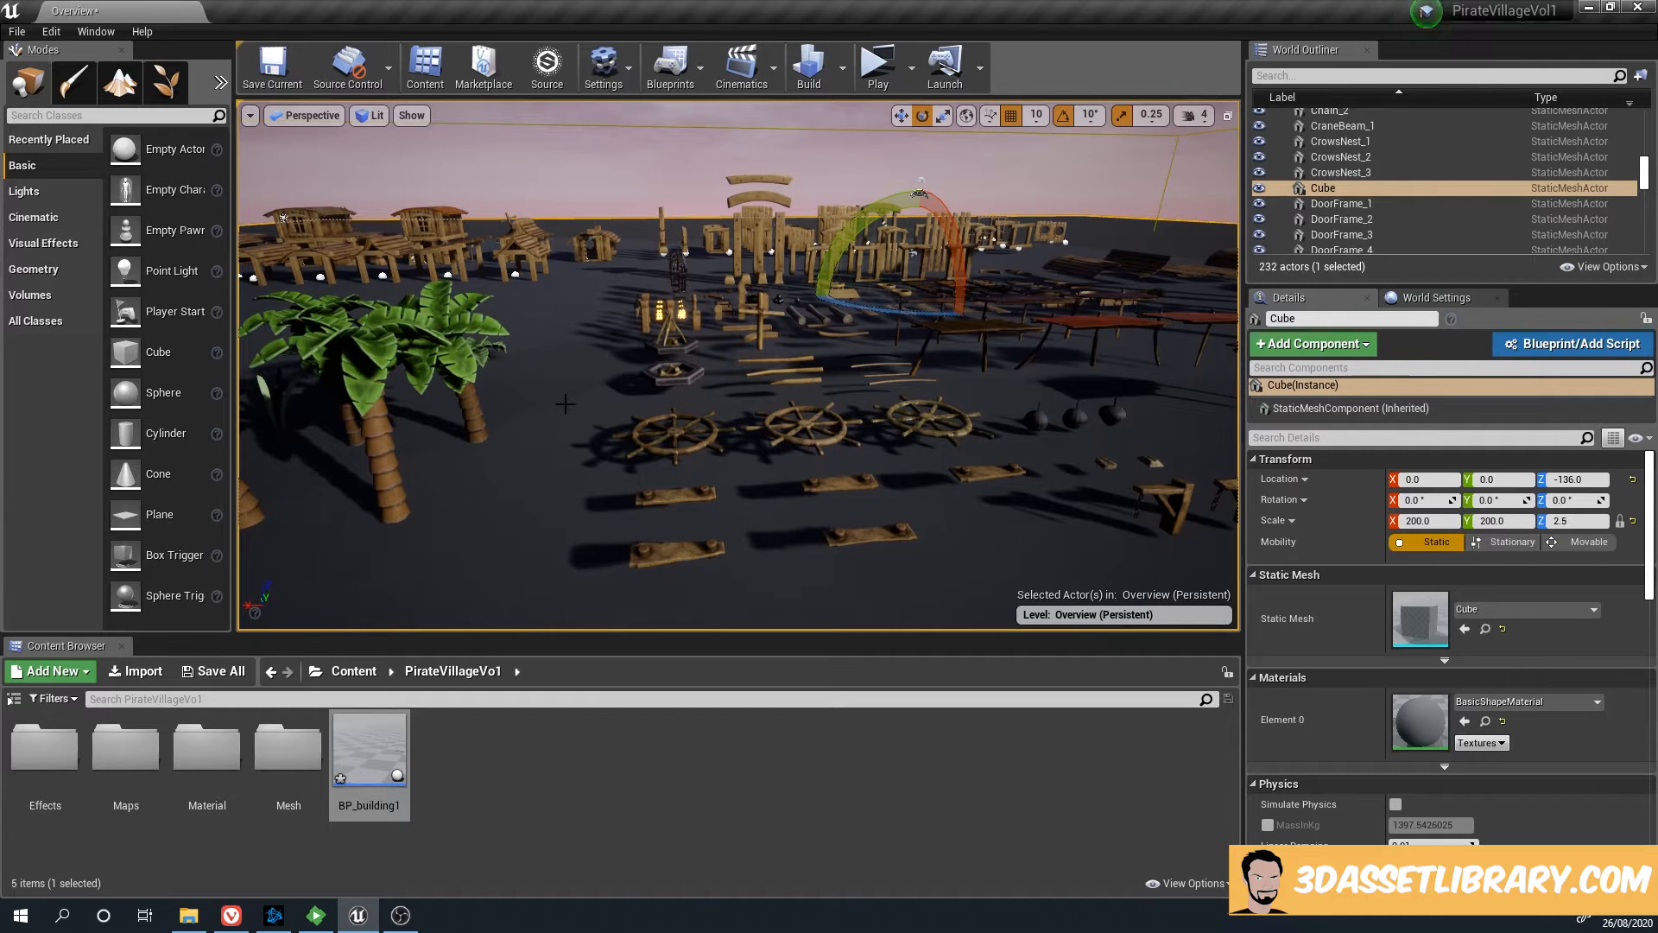
Look over the modular beams, fences, firepits and props laid out in the overview level
right_click_drag(566, 403, 619, 389)
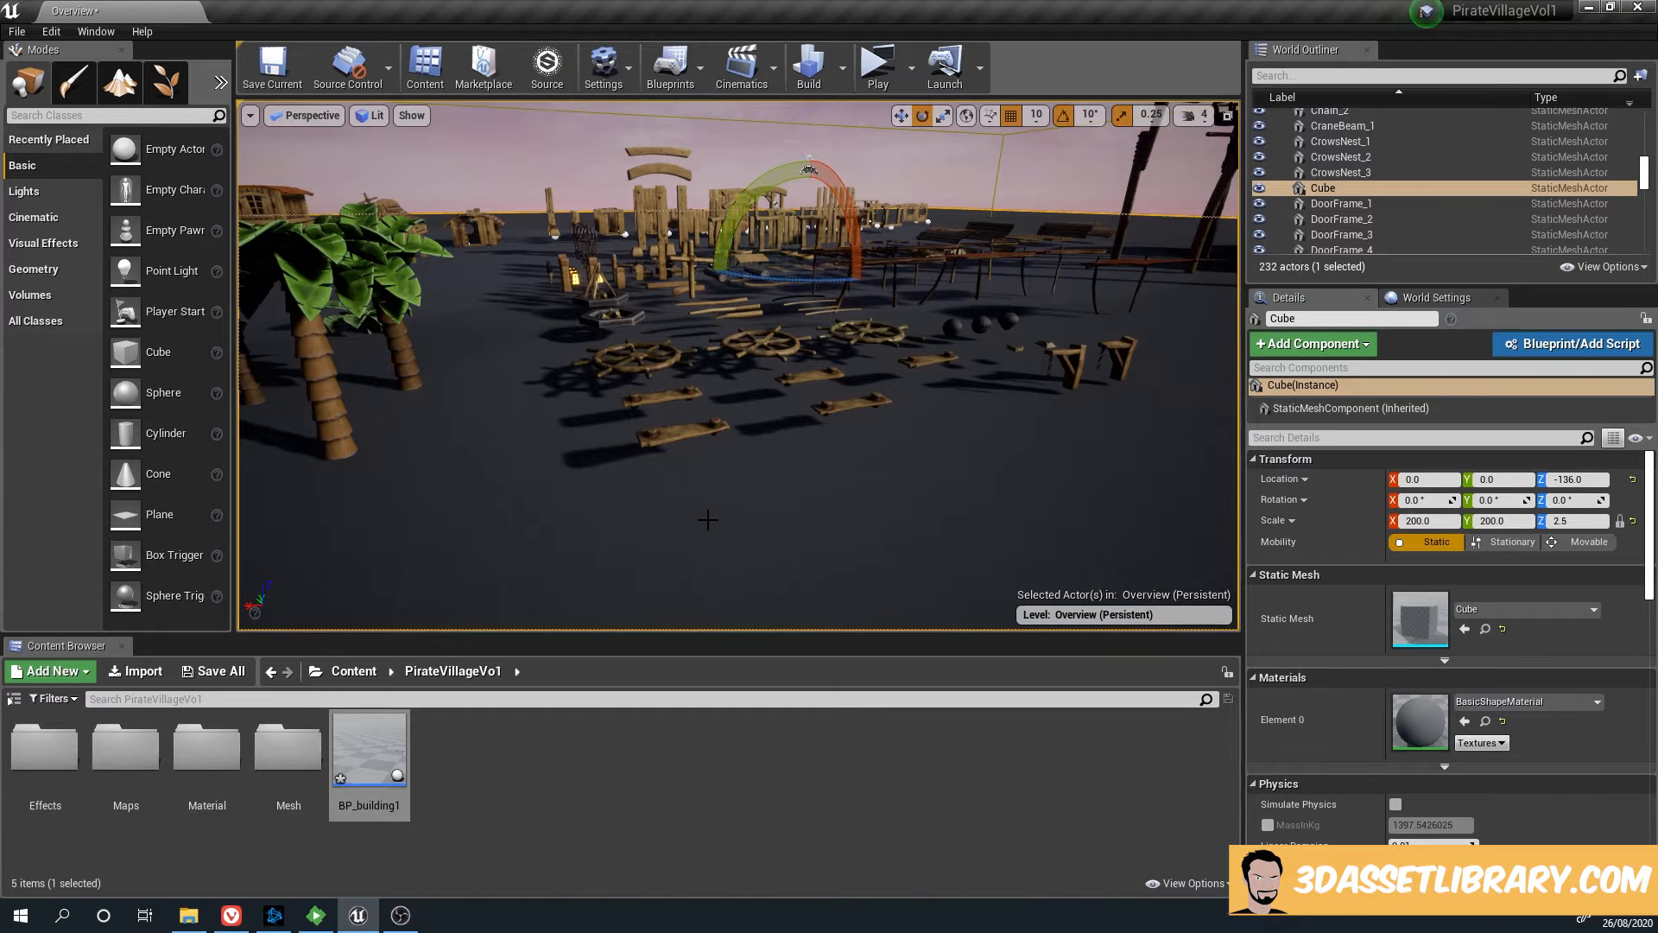
right_click_drag(710, 518, 704, 570)
scroll(743, 487, "up", 4)
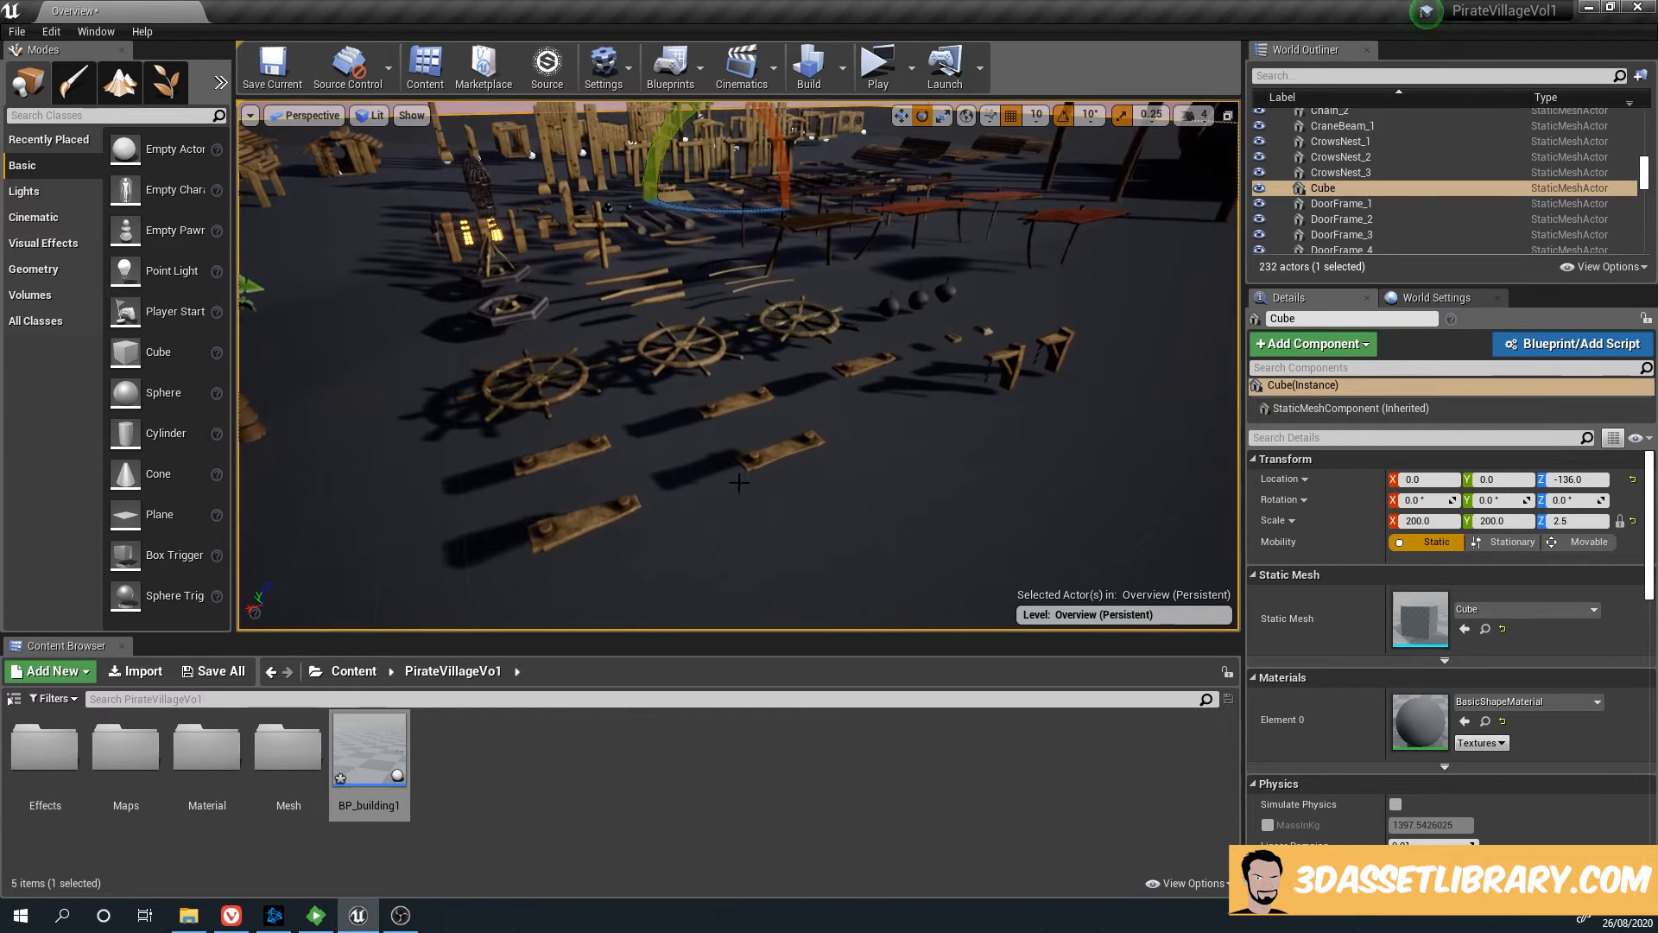
scroll(761, 252, "up", 3)
right_click_drag(761, 251, 691, 199)
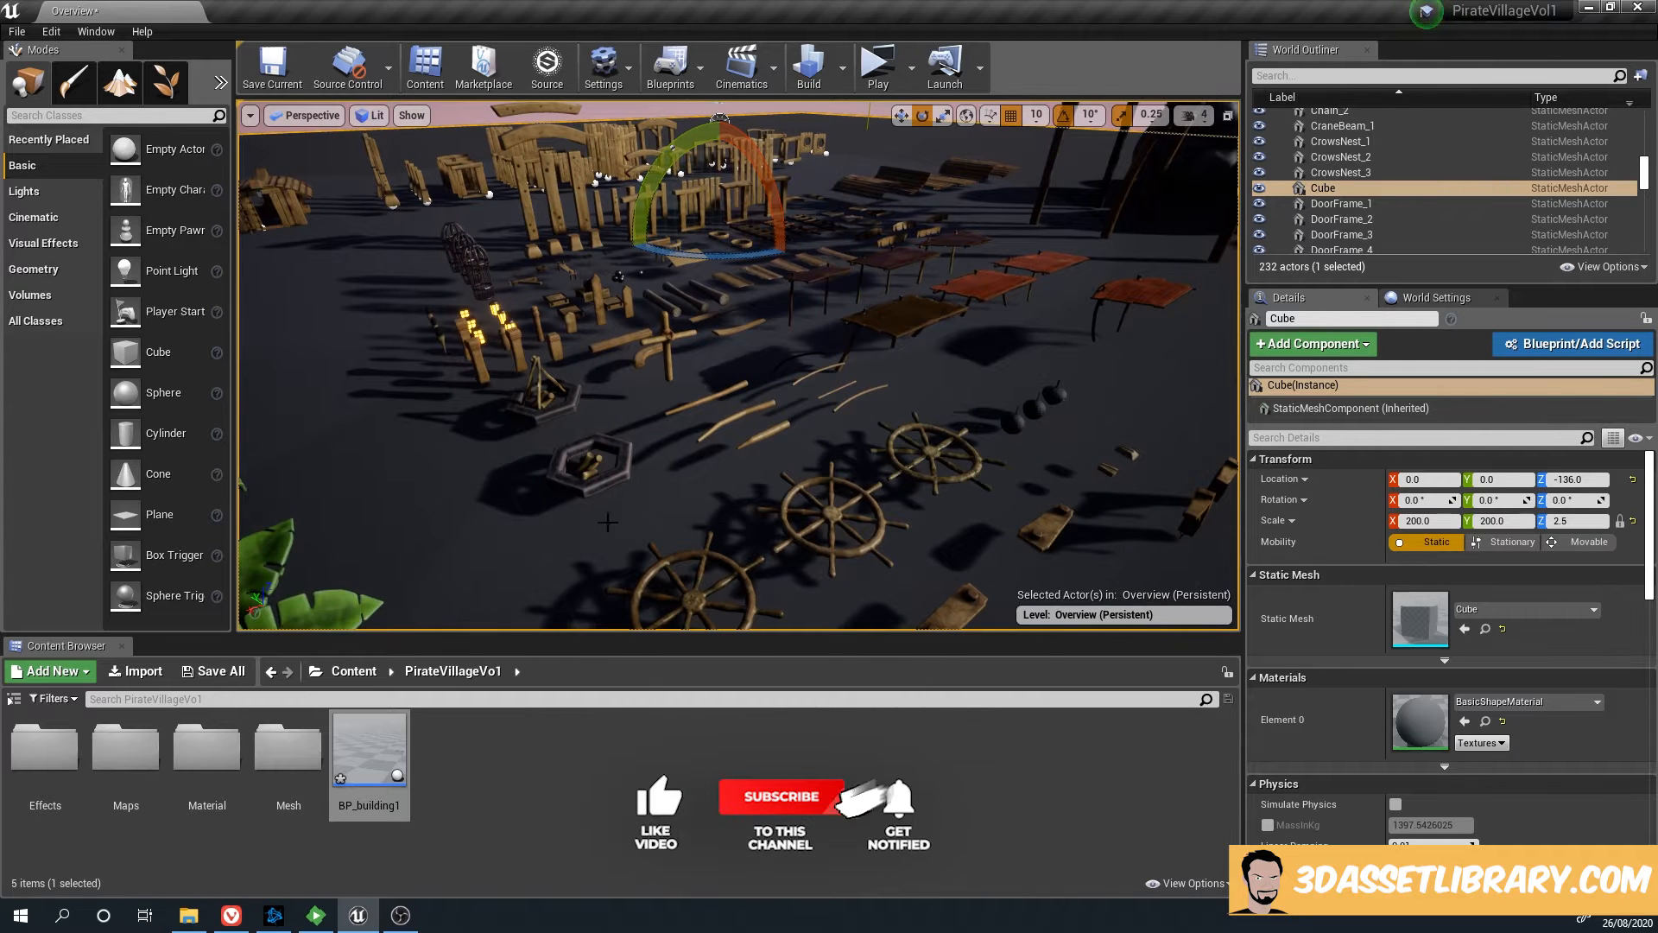
left_click(591, 462)
left_click(519, 338)
left_click_drag(721, 454, 682, 320)
left_click_drag(720, 454, 691, 388)
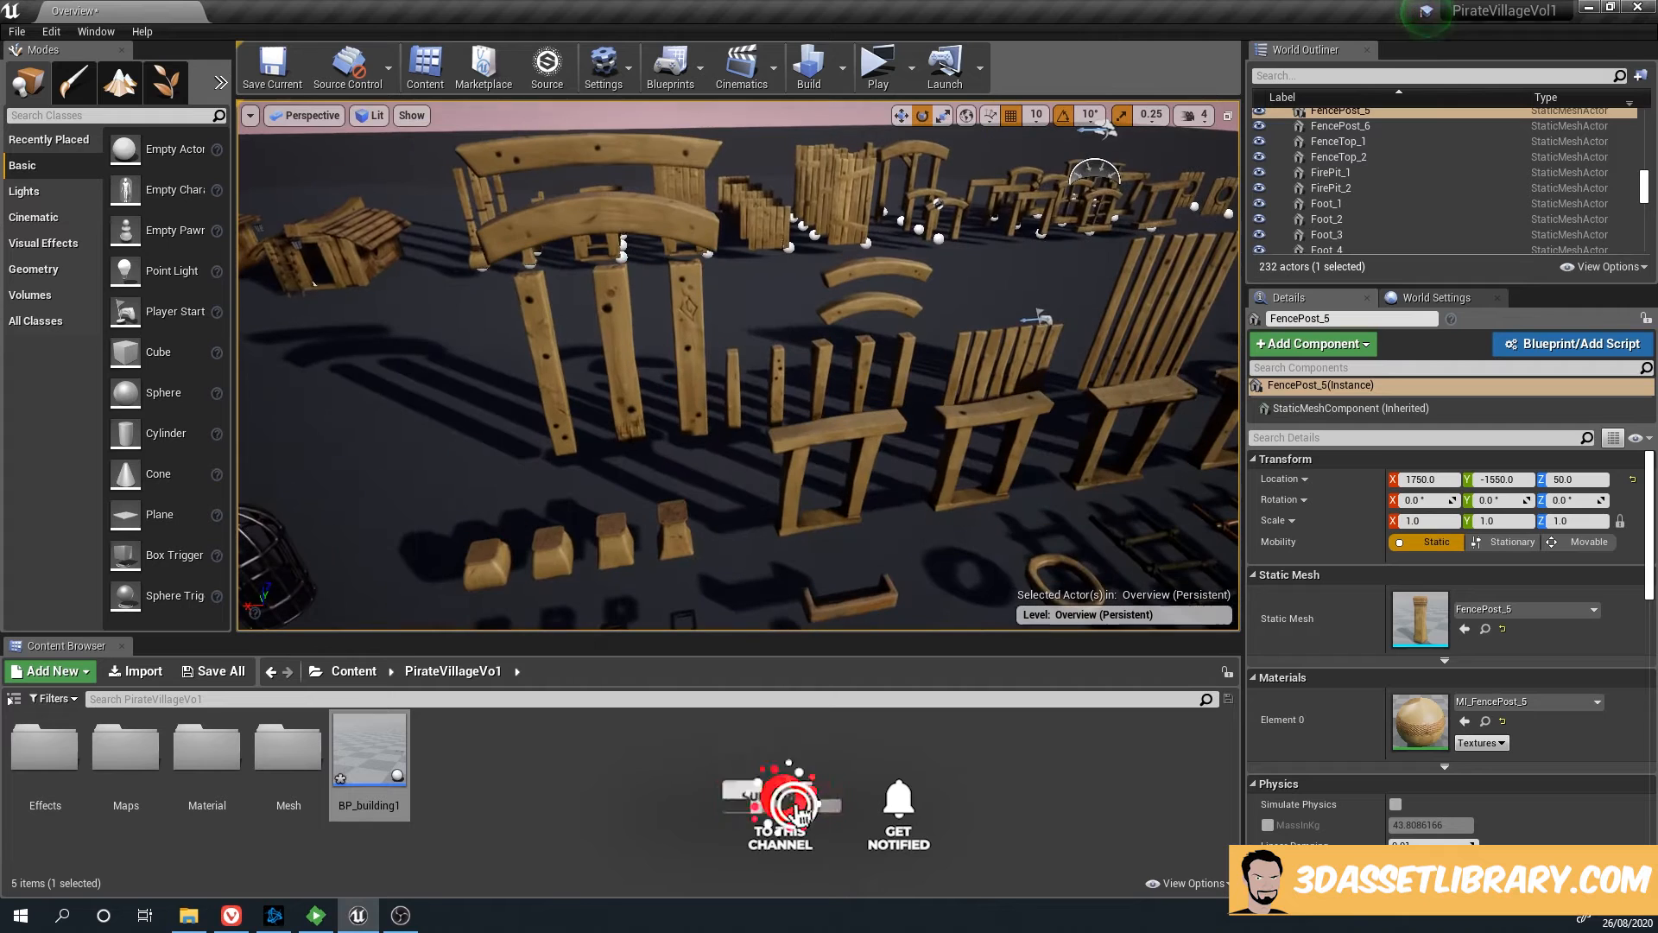
left_click(732, 385)
left_click(829, 370)
left_click_drag(829, 369, 842, 440)
Focus on the small ladder hut BP_Building_5 and set its Roof Color to magenta, hex sRGB AE007000
left_click(573, 184)
key("f")
key("ctrl+z")
middle_click_drag(794, 390, 759, 385)
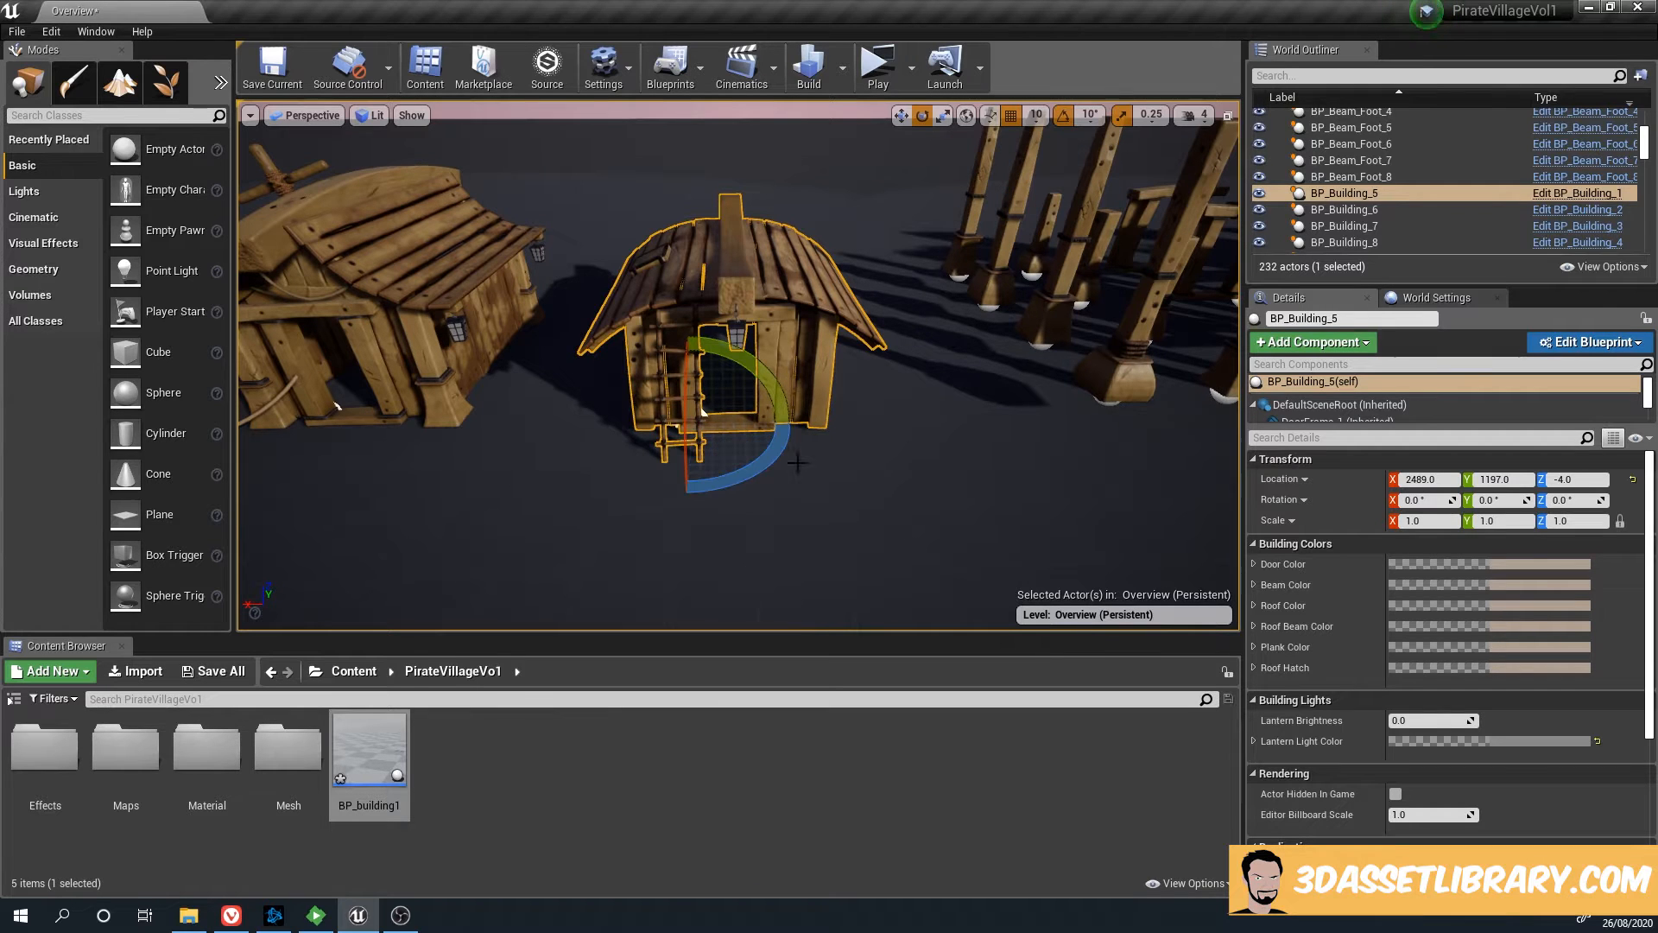
left_click(879, 251)
left_click(777, 281)
left_click(1498, 607)
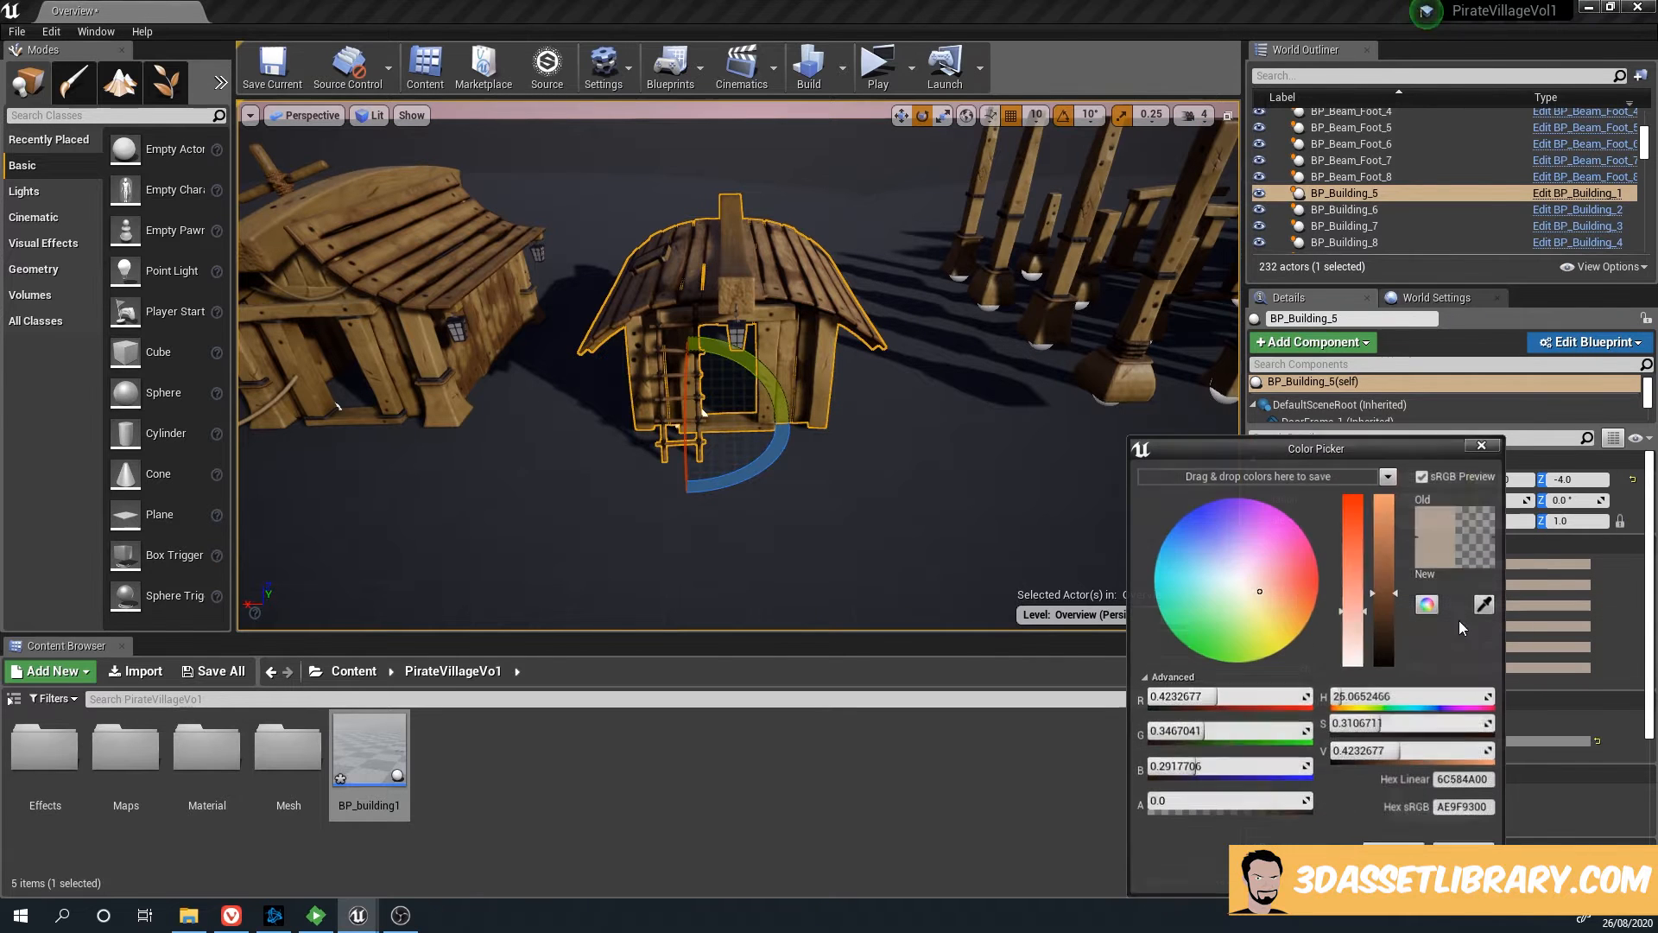
left_click(1268, 572)
left_click_drag(1268, 572, 1320, 545)
left_click(1394, 851)
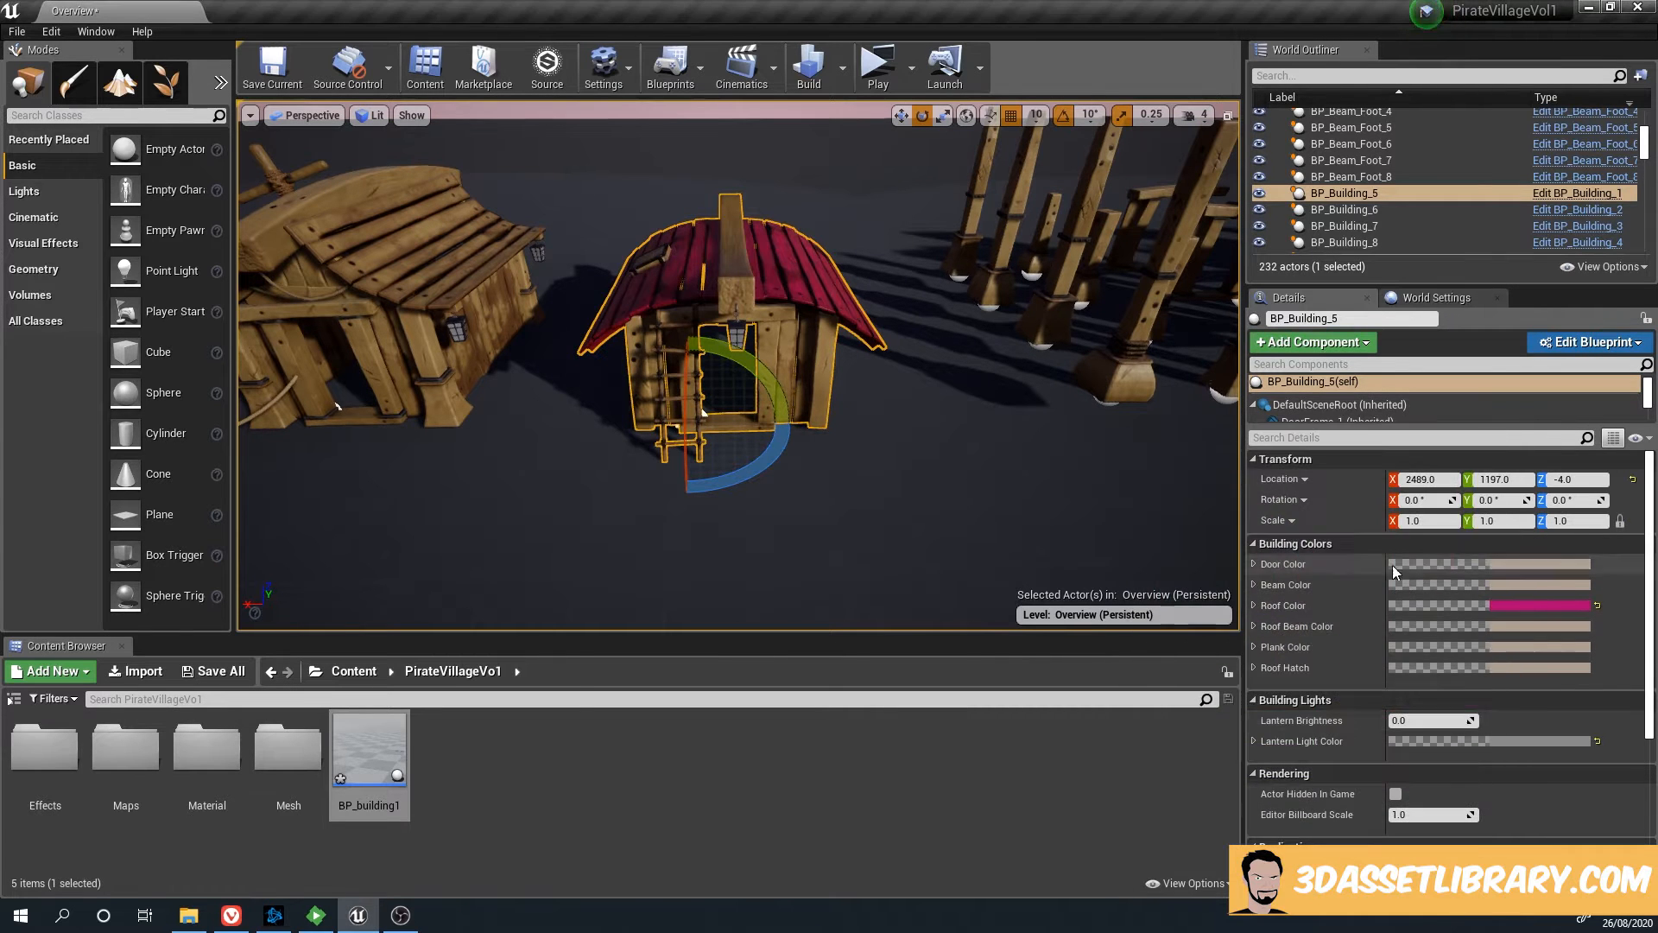
Set the hut's Plank Color to green, hex sRGB 00AE5B00
left_click(1558, 646)
left_click_drag(1261, 593, 1175, 760)
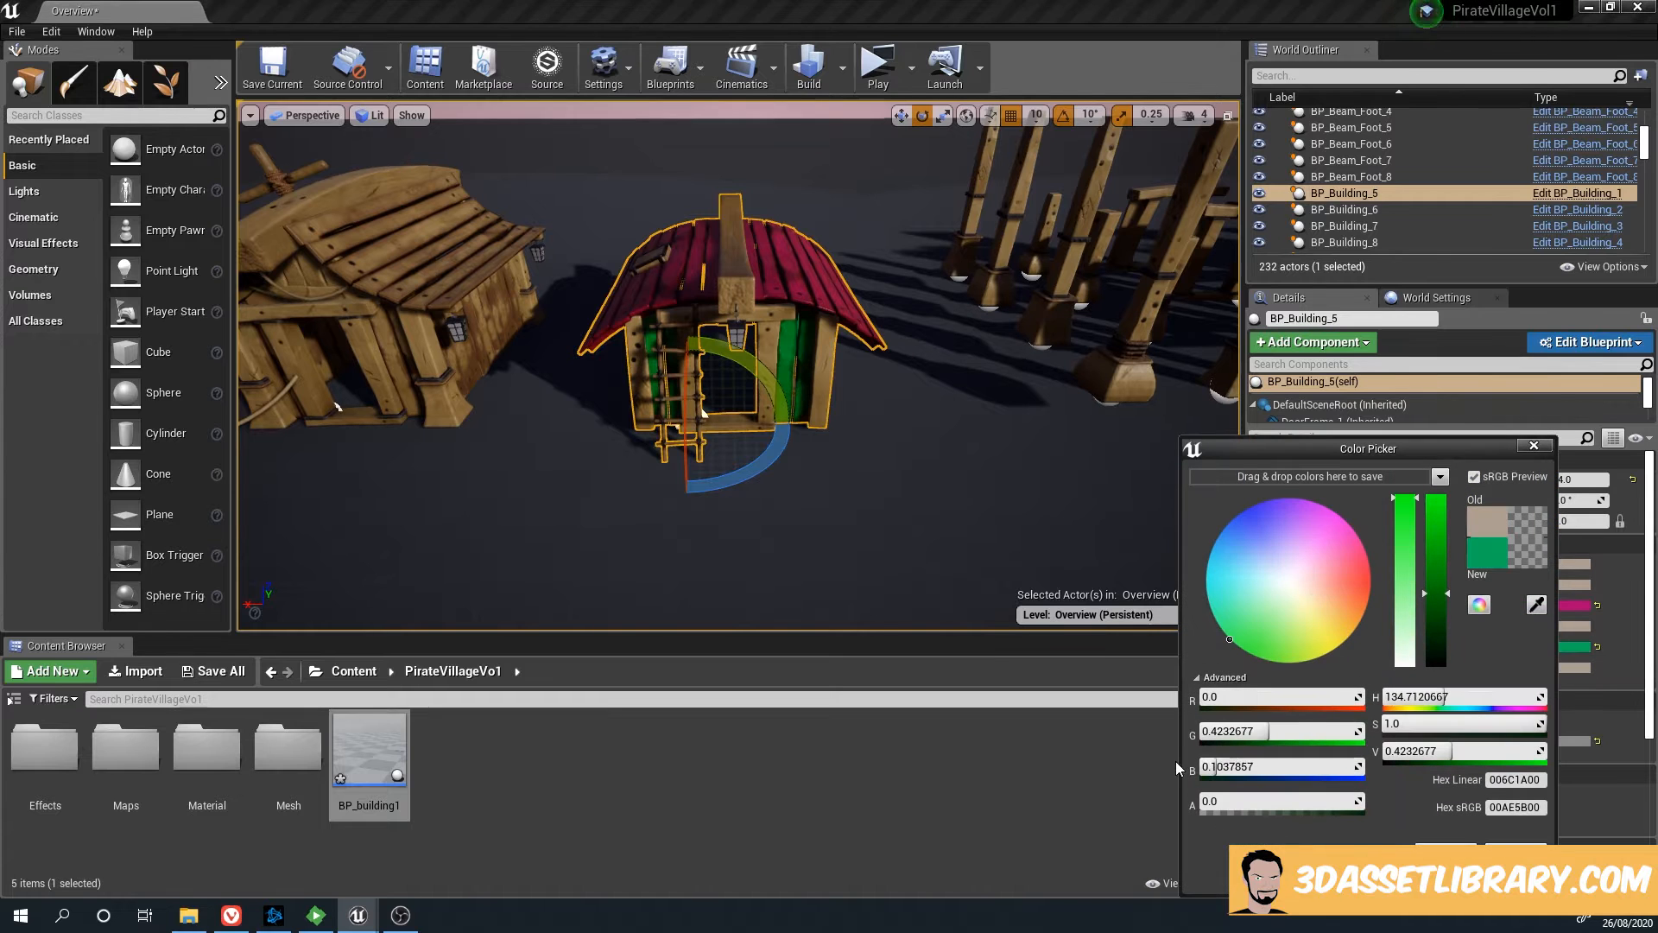
right_click_drag(854, 405, 790, 406)
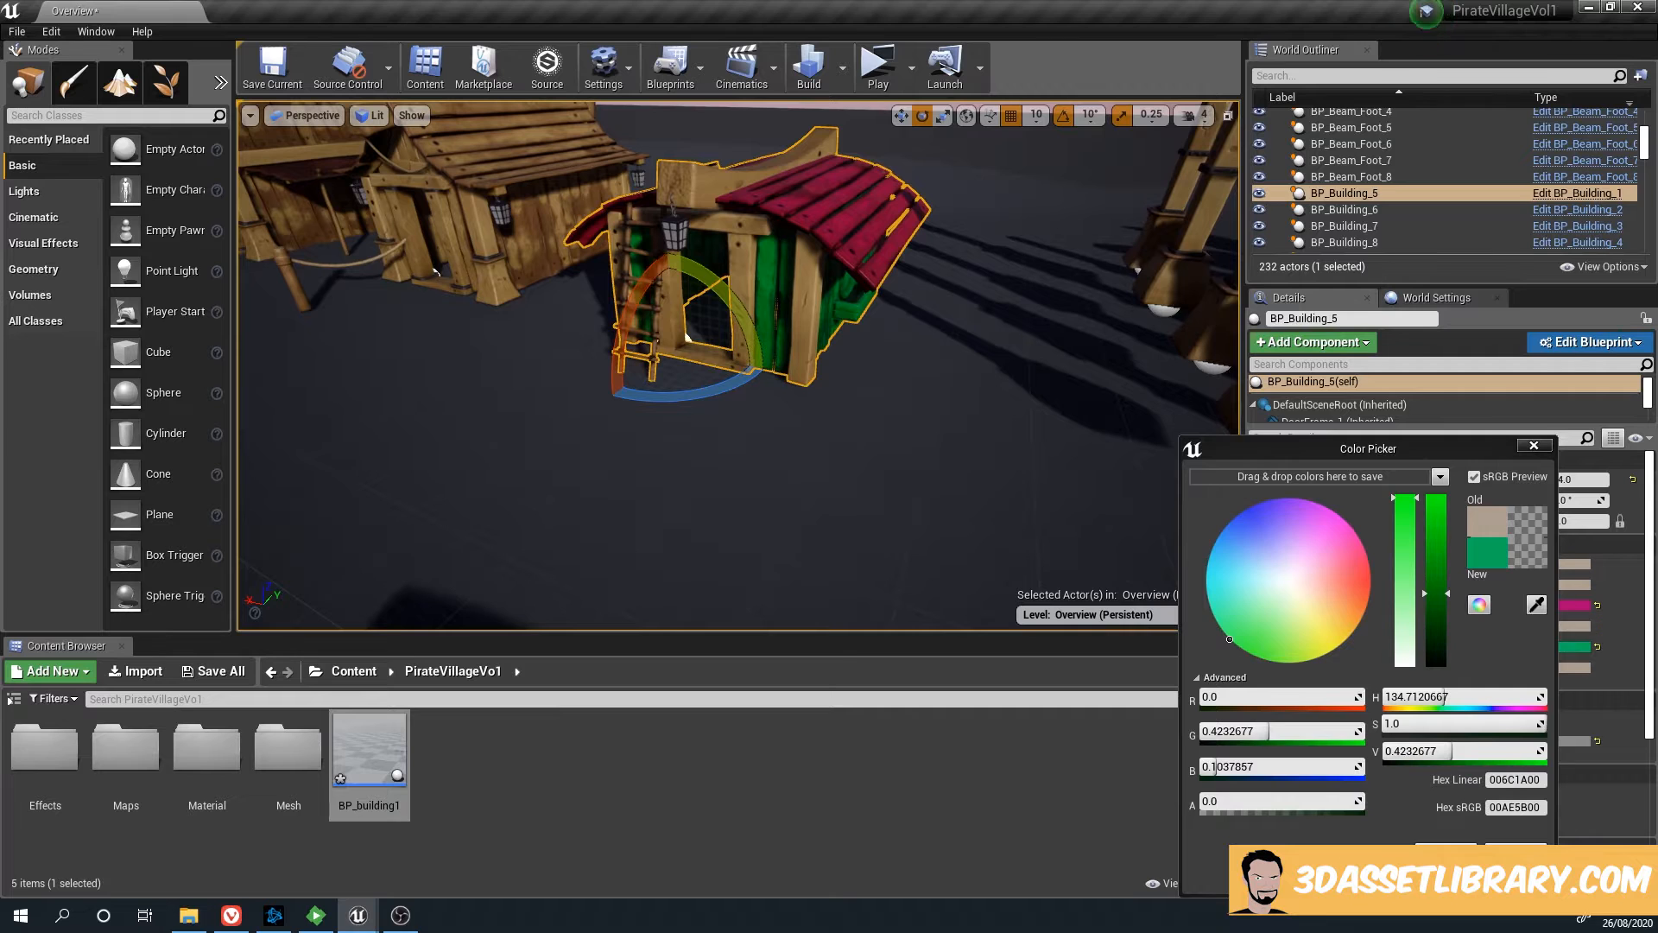
left_click(1446, 851)
Set the hut's Beam Color to orange, hex sRGB AE440000, keeping its rotation at zero
left_click(1491, 584)
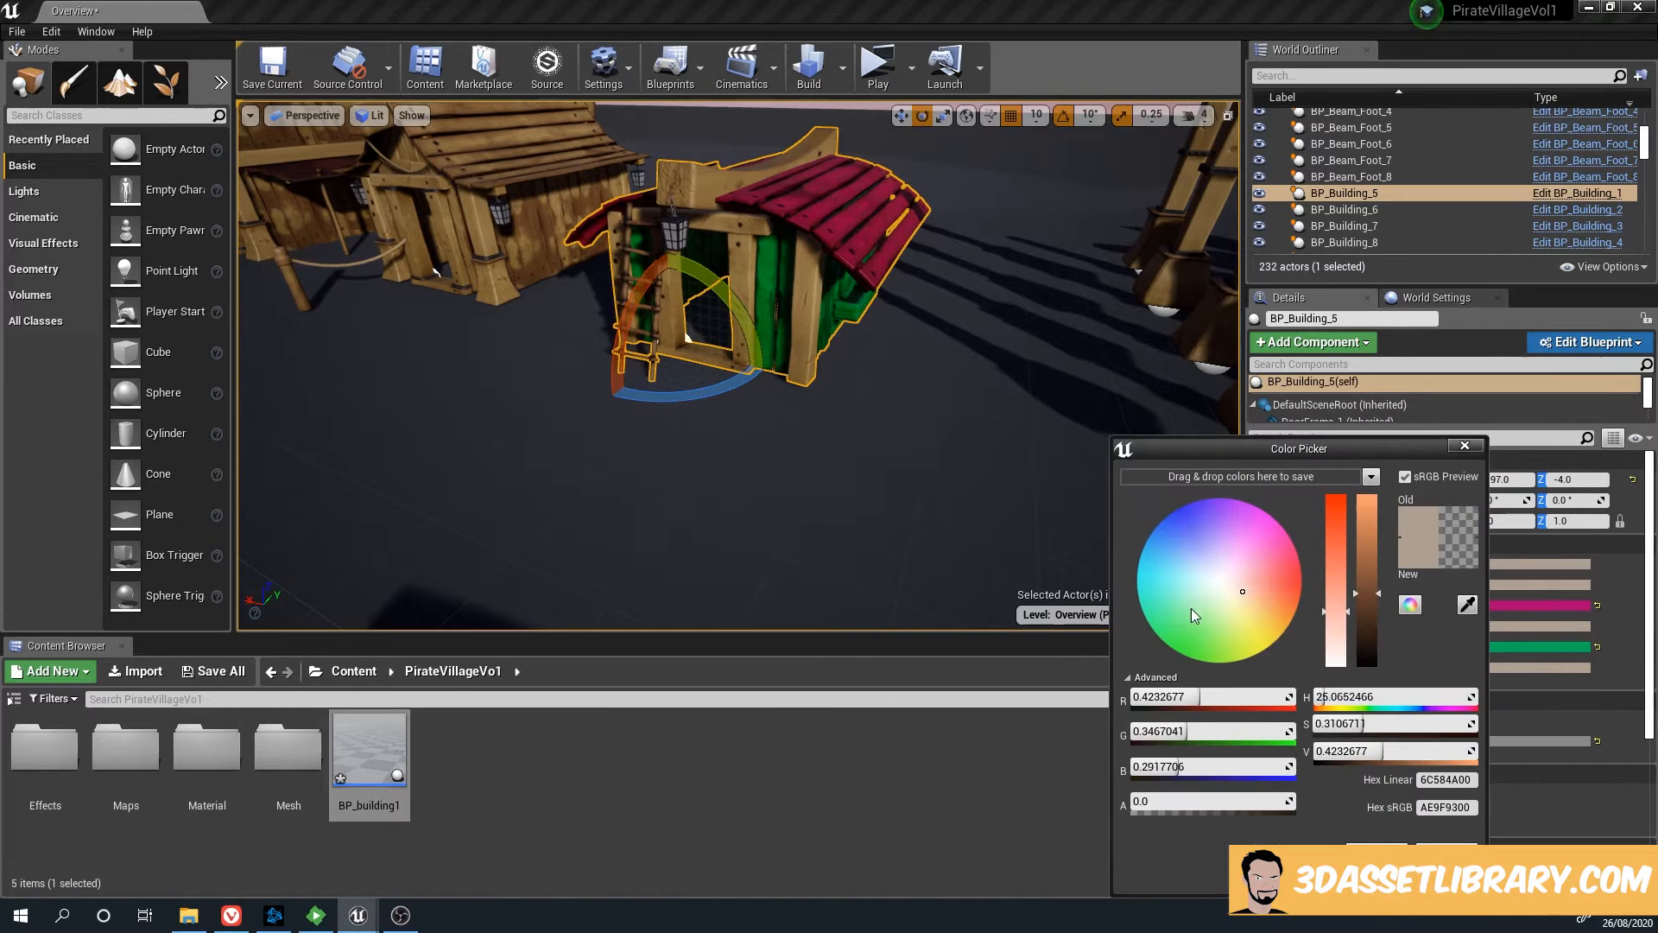
left_click_drag(1193, 613, 1343, 593)
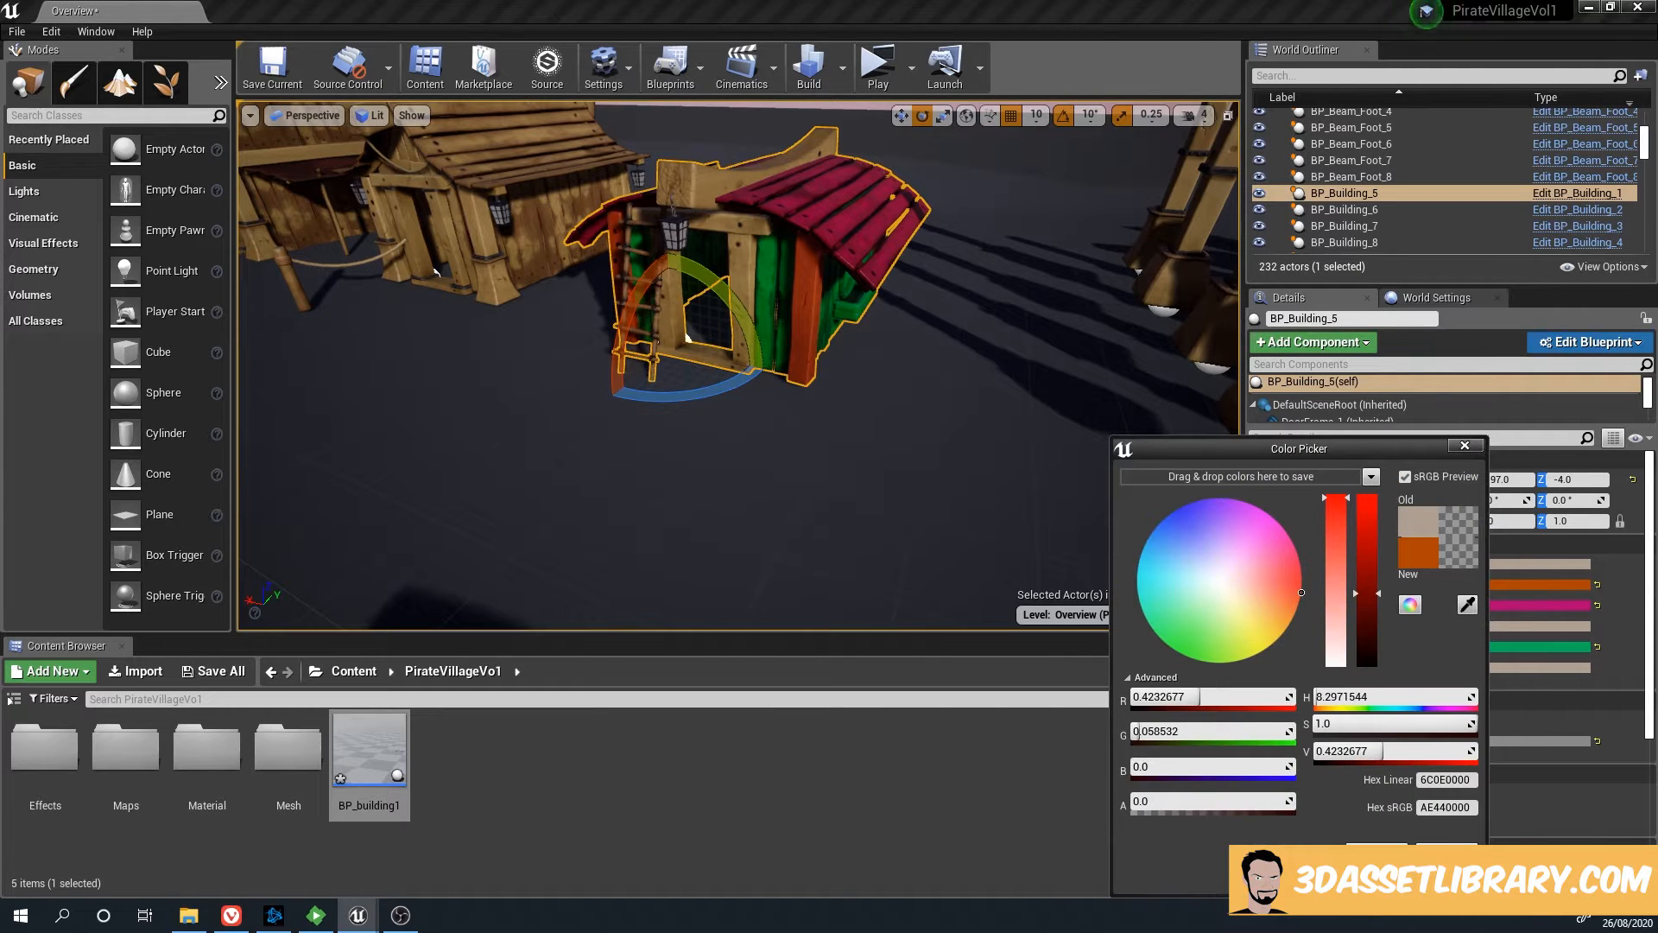
left_click(1377, 852)
left_click_drag(744, 314, 886, 330)
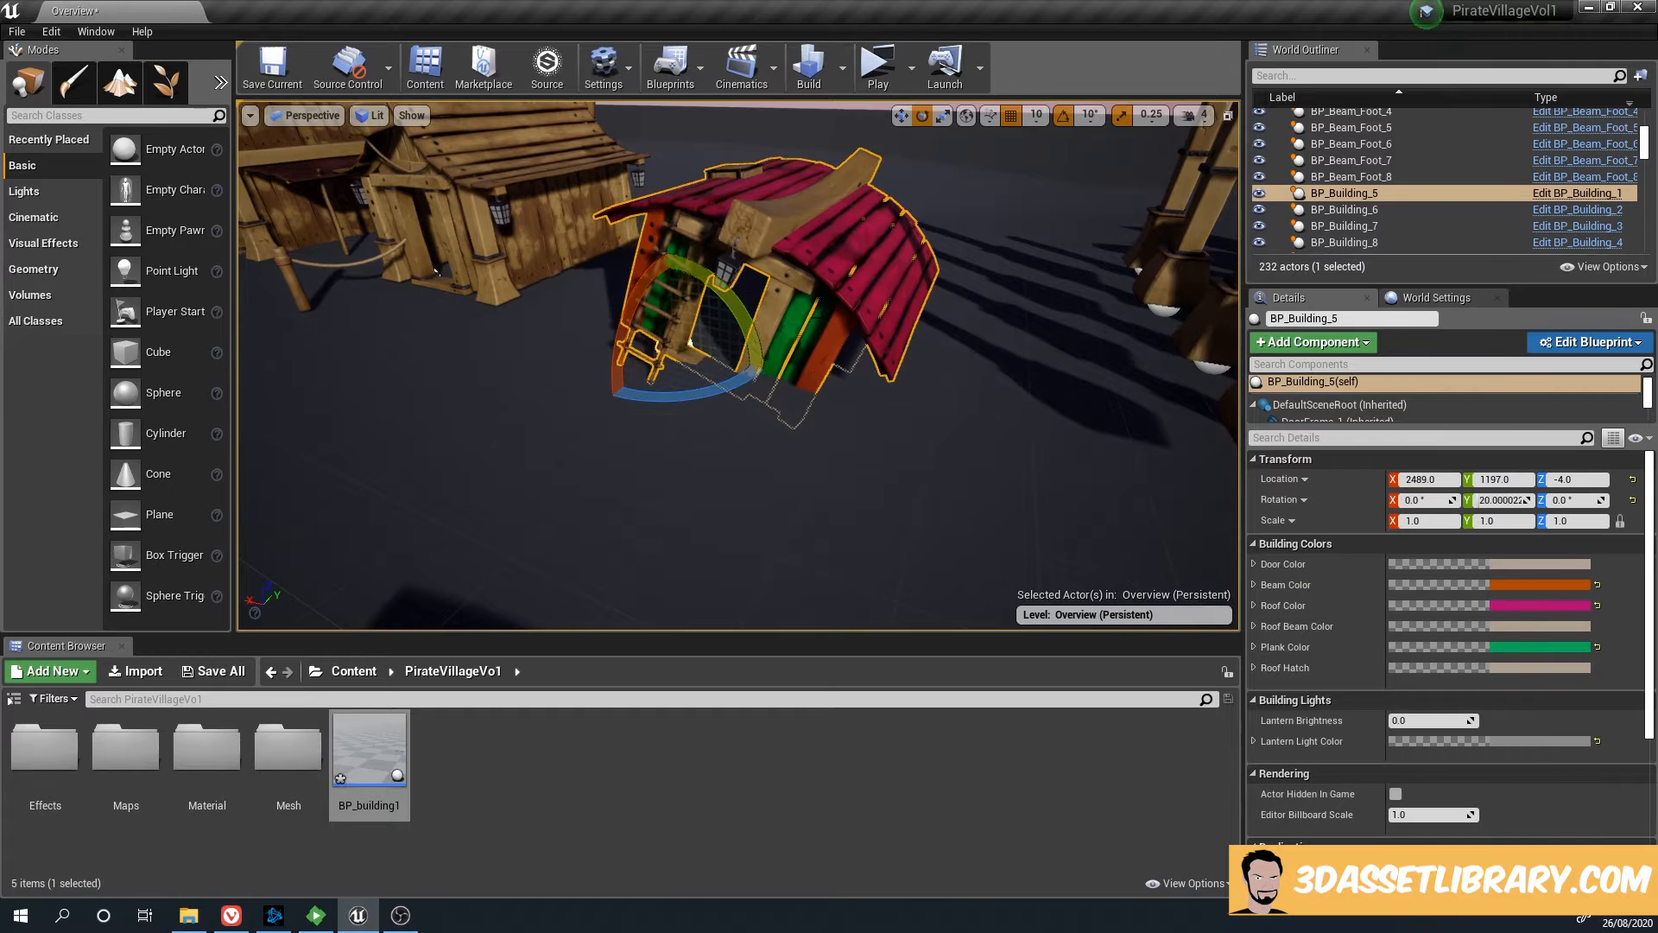
key("ctrl+z")
Duplicate the recoloured hut along the X axis, placing the copy beside it at about X 2029
left_click(825, 440)
right_click_drag(826, 440, 855, 406)
left_click(866, 380)
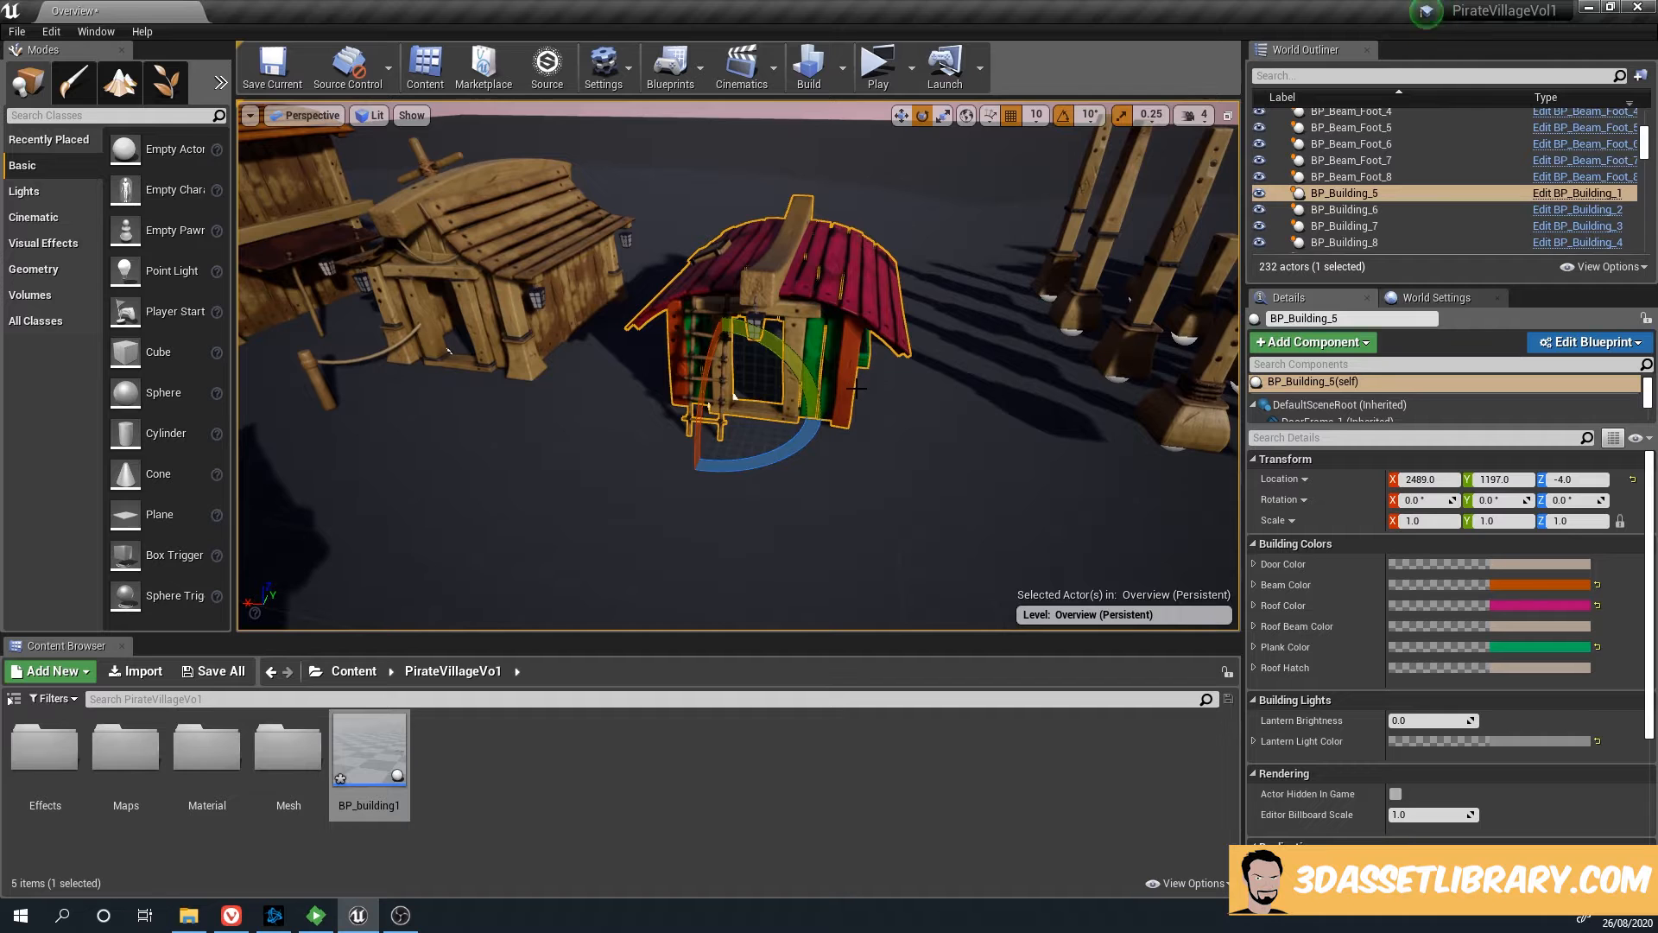
key("w")
left_click_drag(672, 401, 948, 435, "alt")
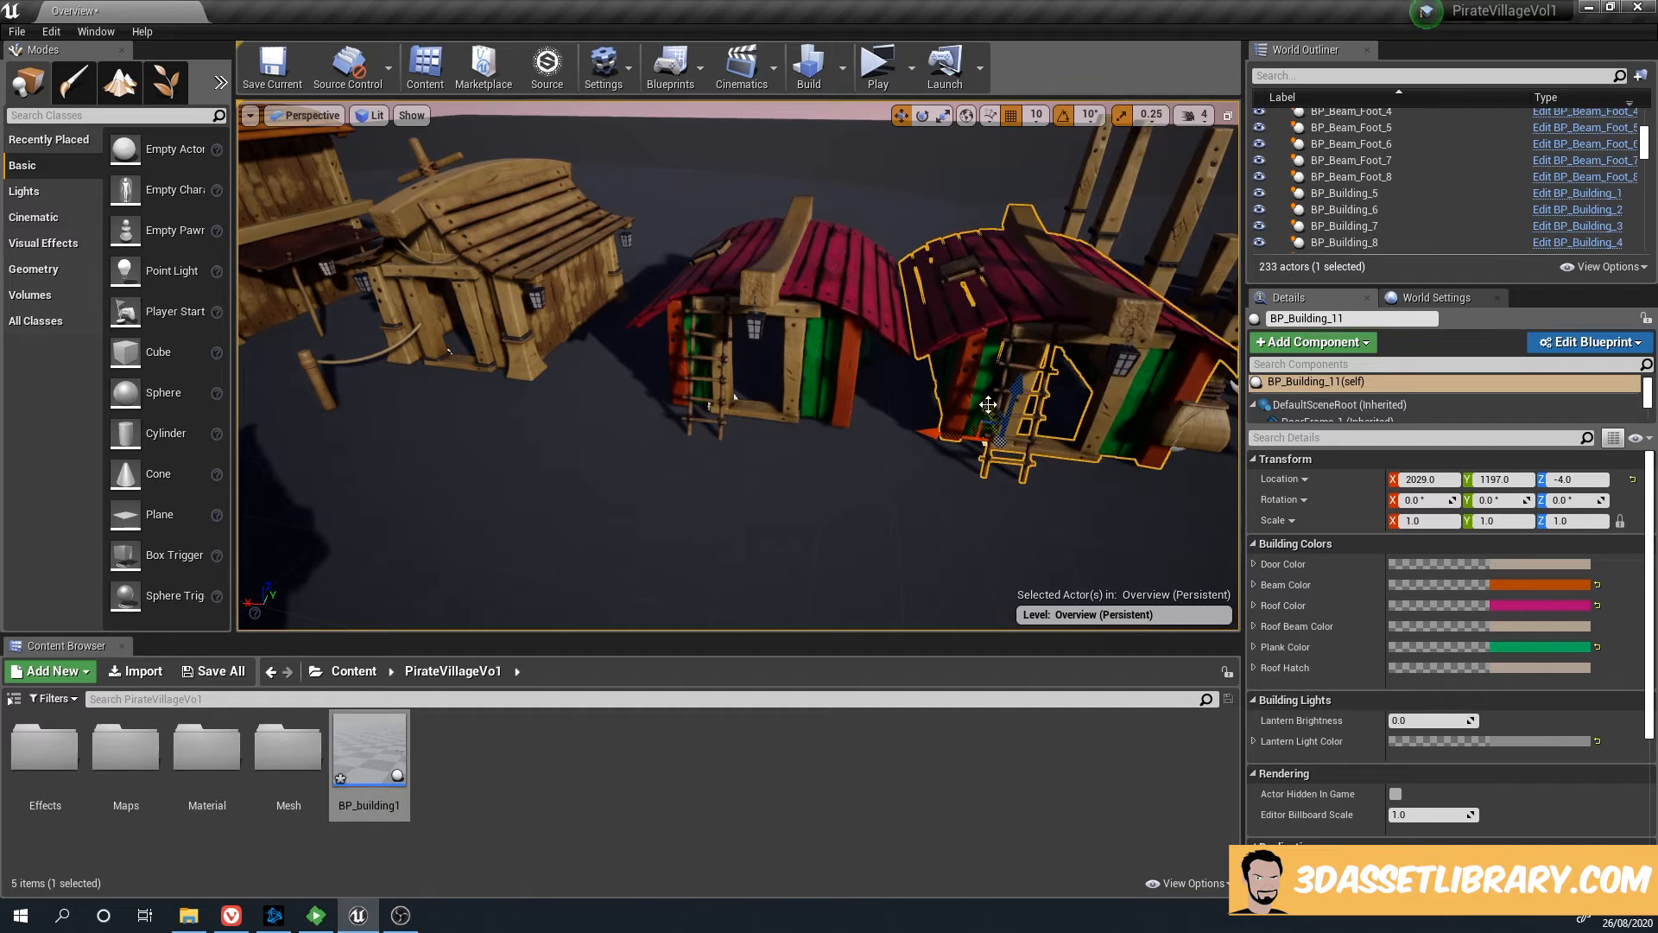
key("f")
Set the duplicate hut's Roof Color to bright blue, hex sRGB 5D8CFF00
left_click(1555, 604)
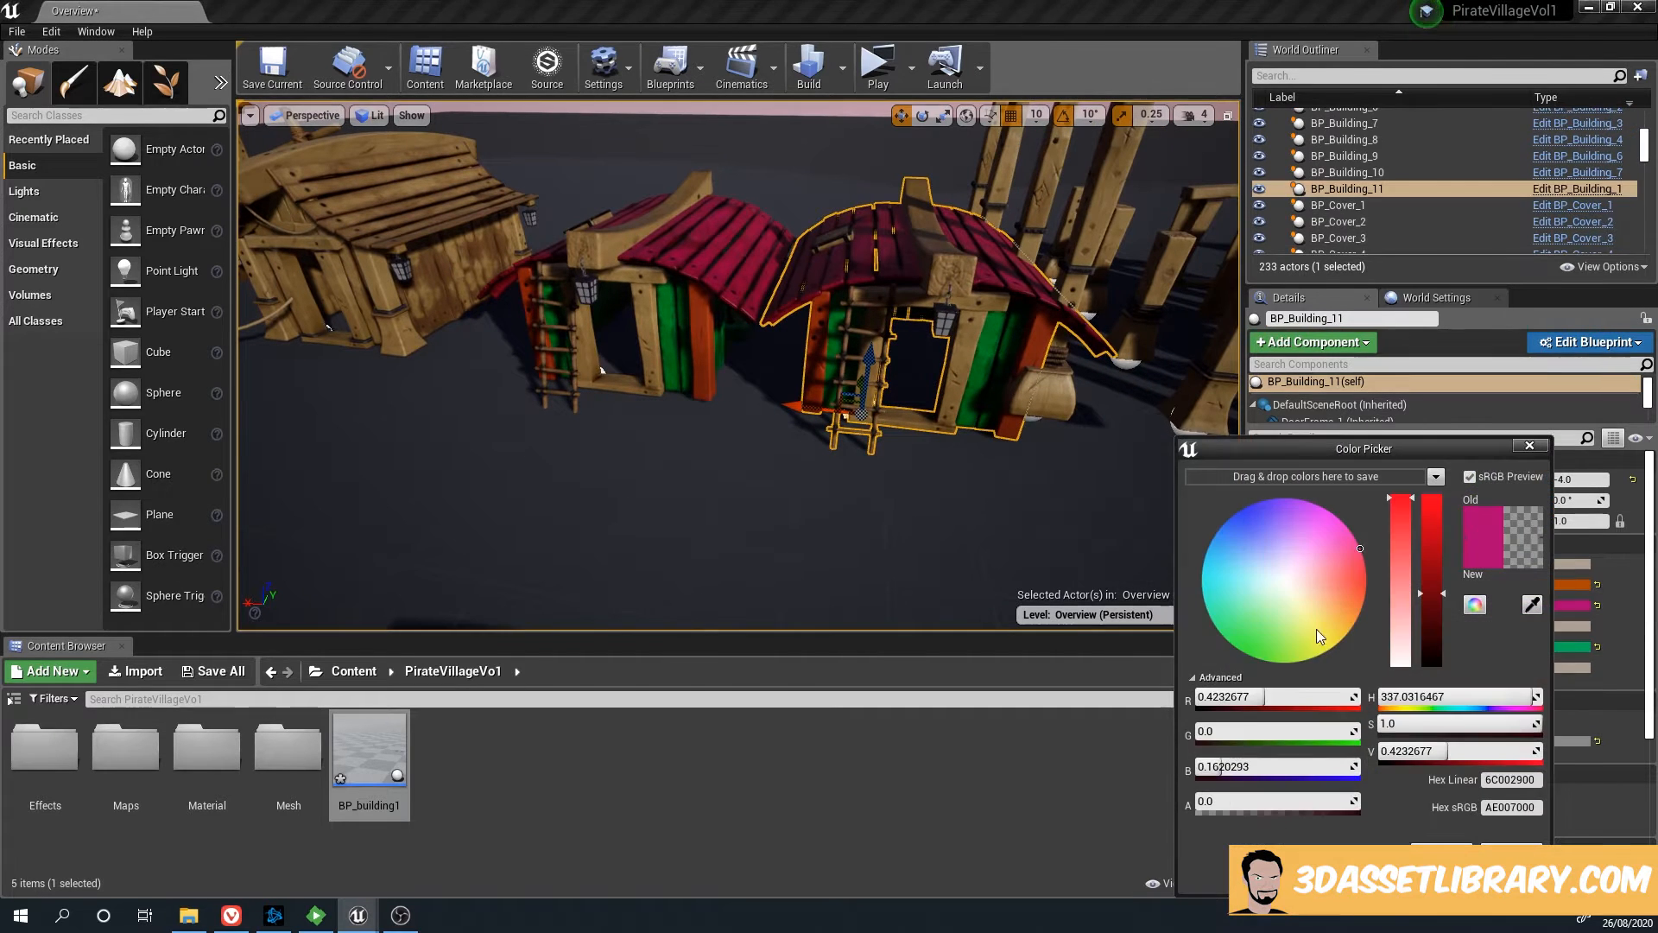
left_click_drag(1316, 637, 1242, 531)
left_click_drag(1431, 589, 1435, 467)
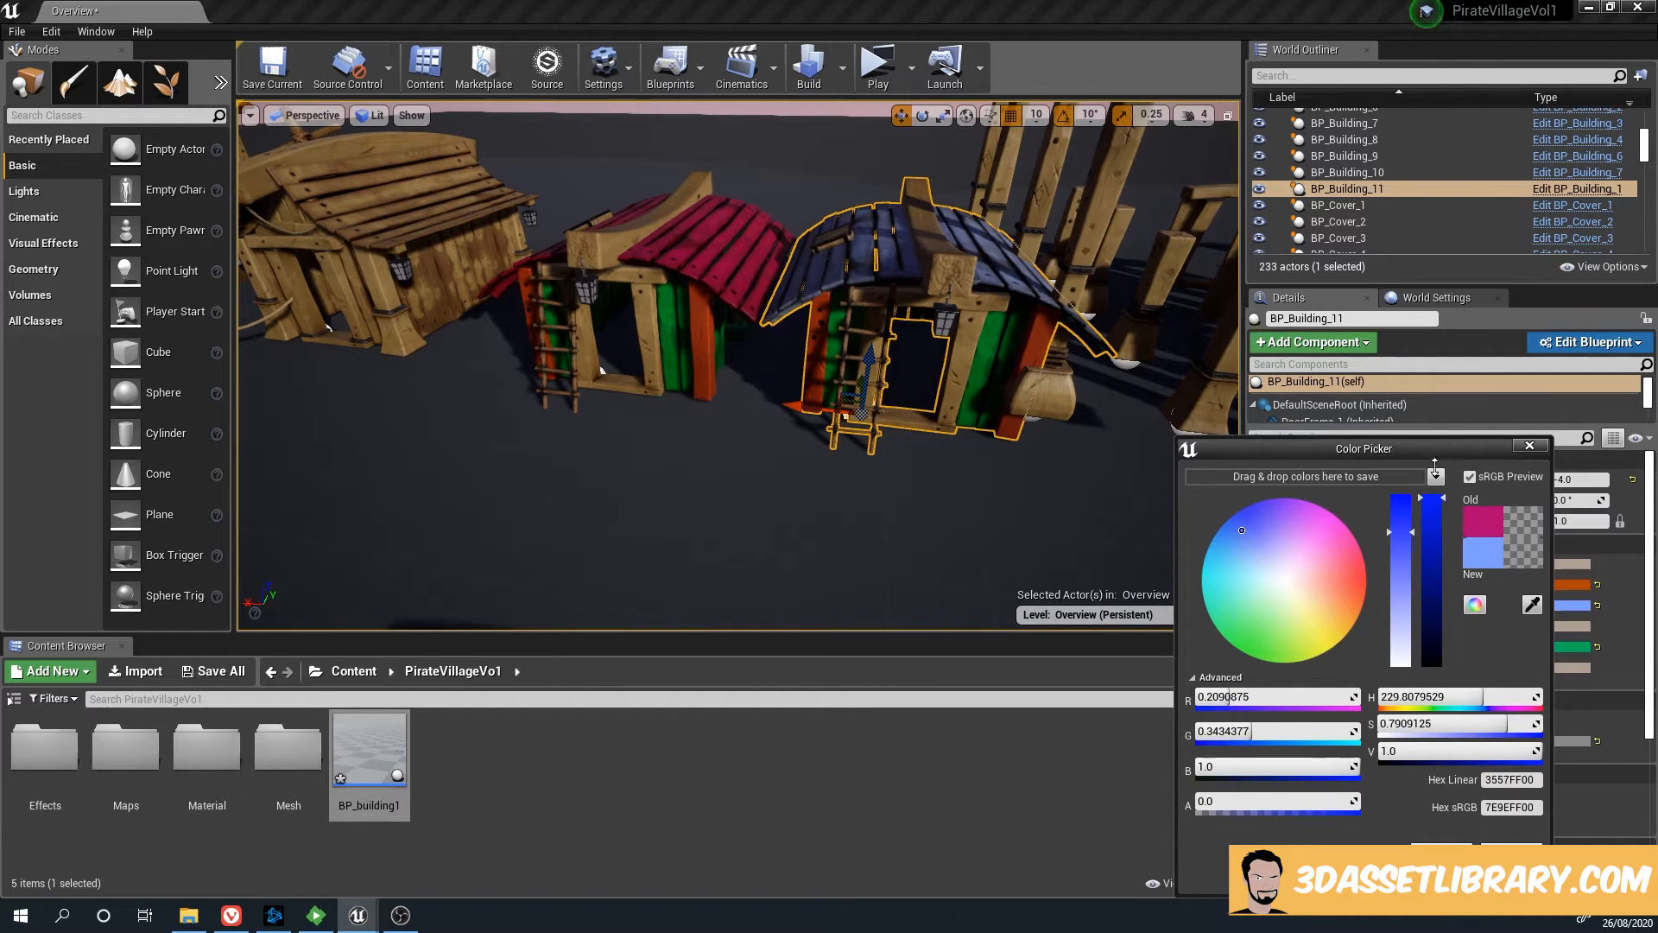
left_click_drag(1400, 557, 1407, 513)
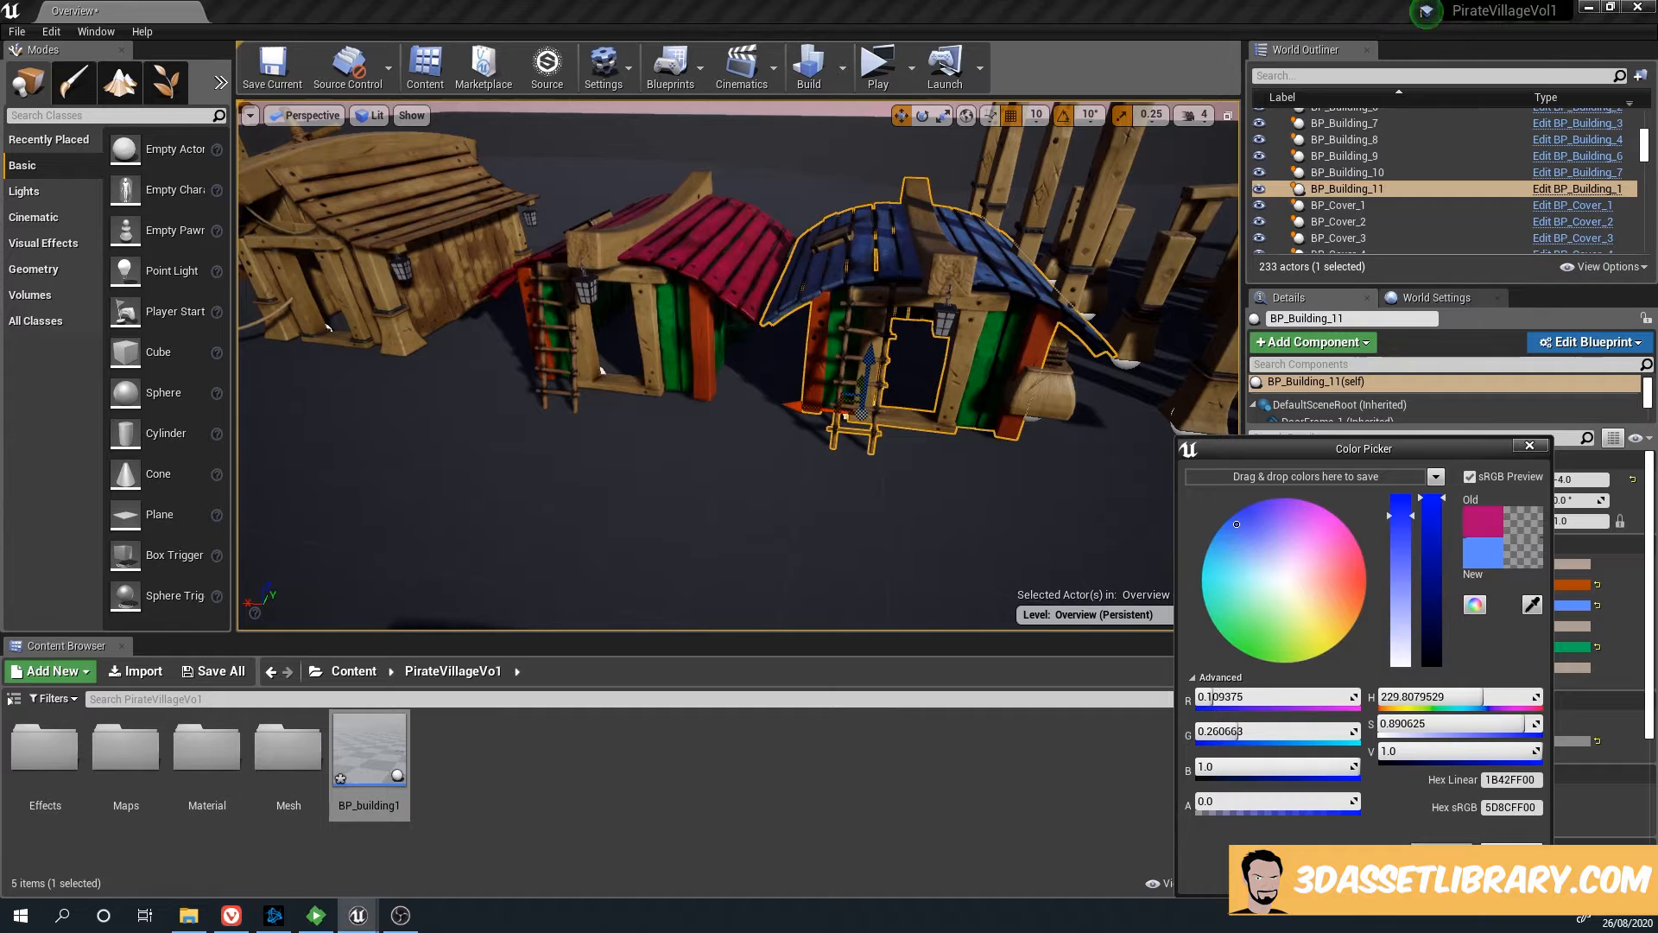
left_click(1443, 852)
Delete the blue-roofed duplicate hut from the level
right_click_drag(907, 501, 941, 505)
left_click(804, 500)
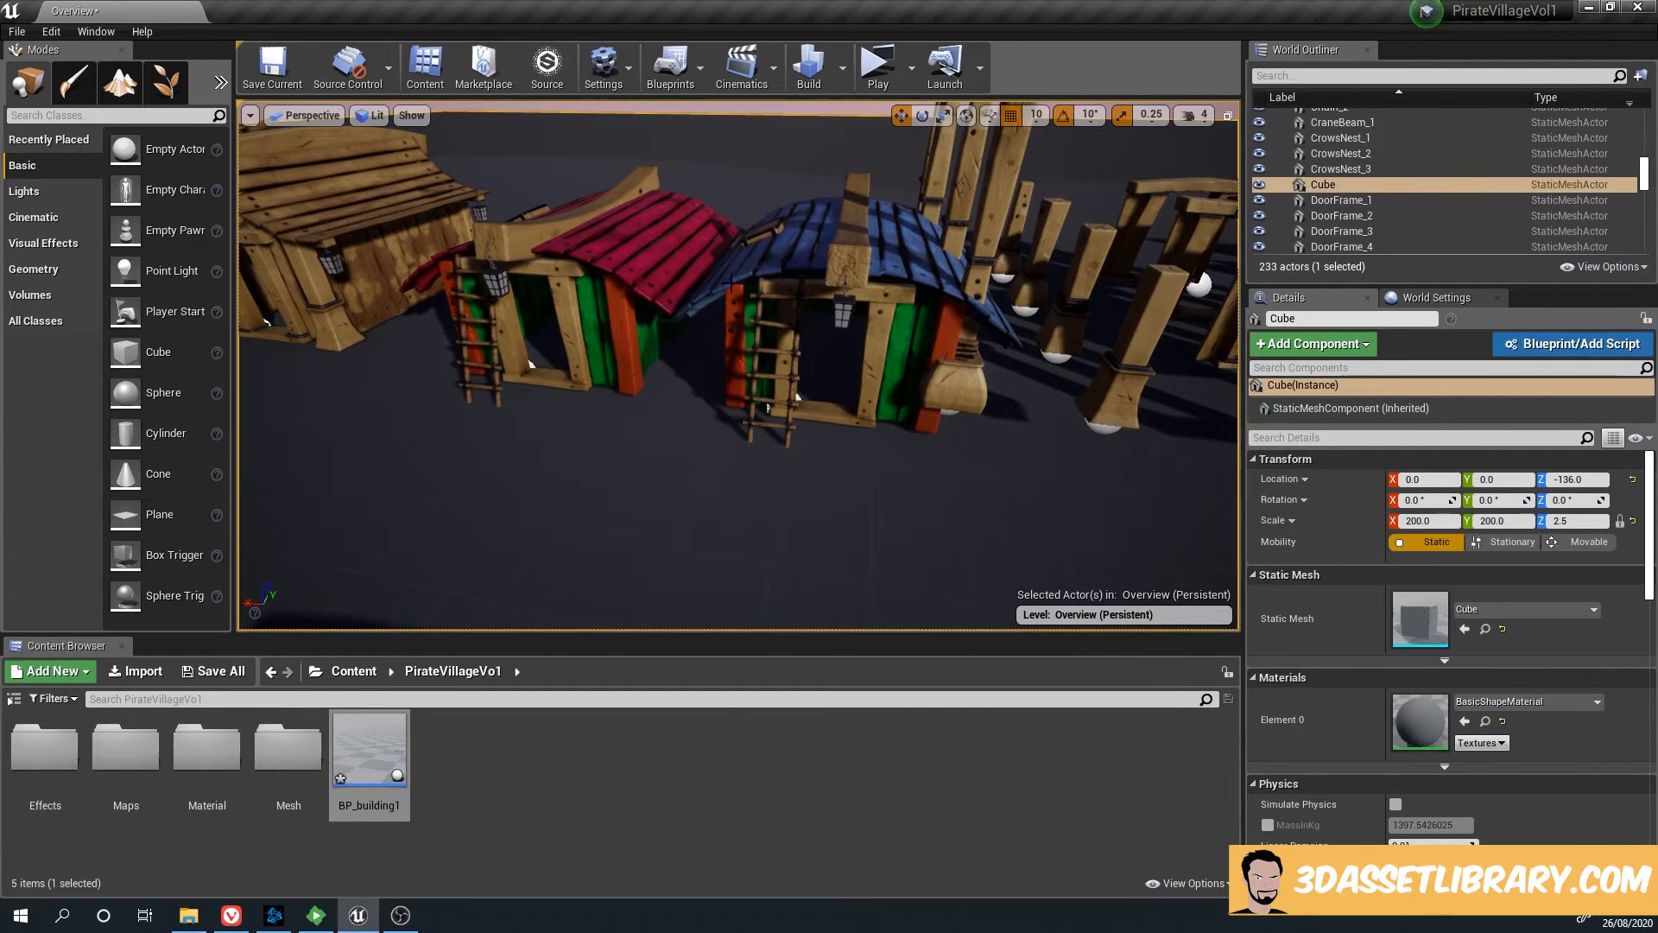
left_click(841, 235)
key("Delete")
Open the BP_building1 blueprint and delete its existing BeamDecoration component
right_click_drag(745, 346, 746, 345)
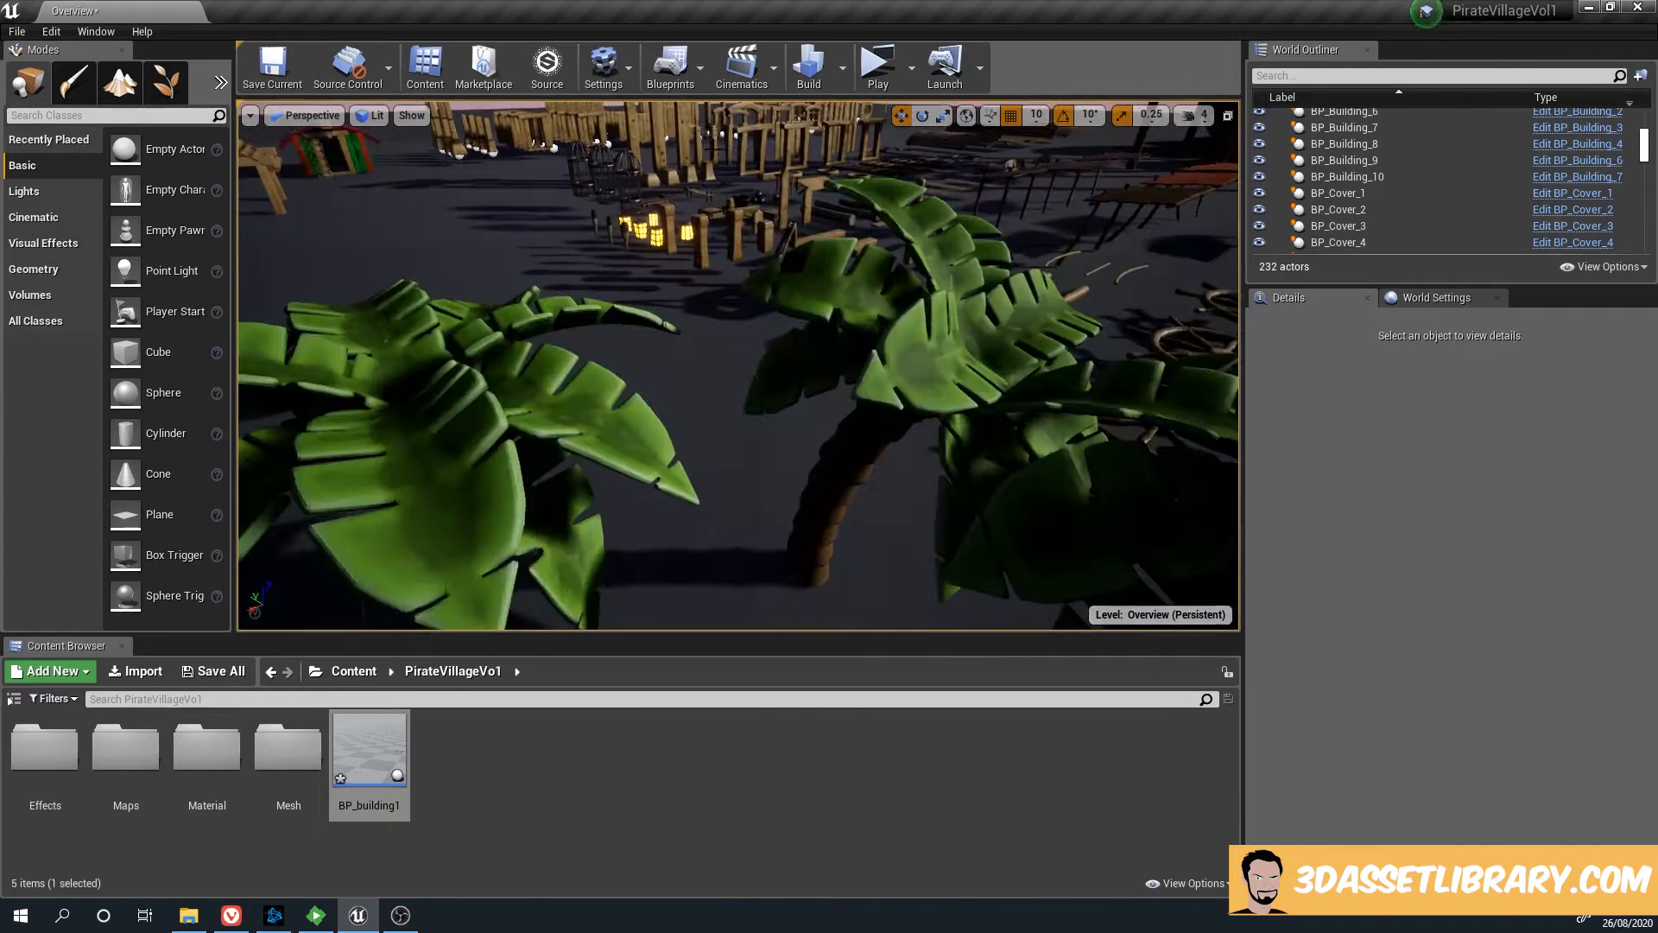
right_click_drag(721, 121, 720, 122)
left_click_drag(720, 121, 466, 121)
left_click_drag(752, 296, 719, 481)
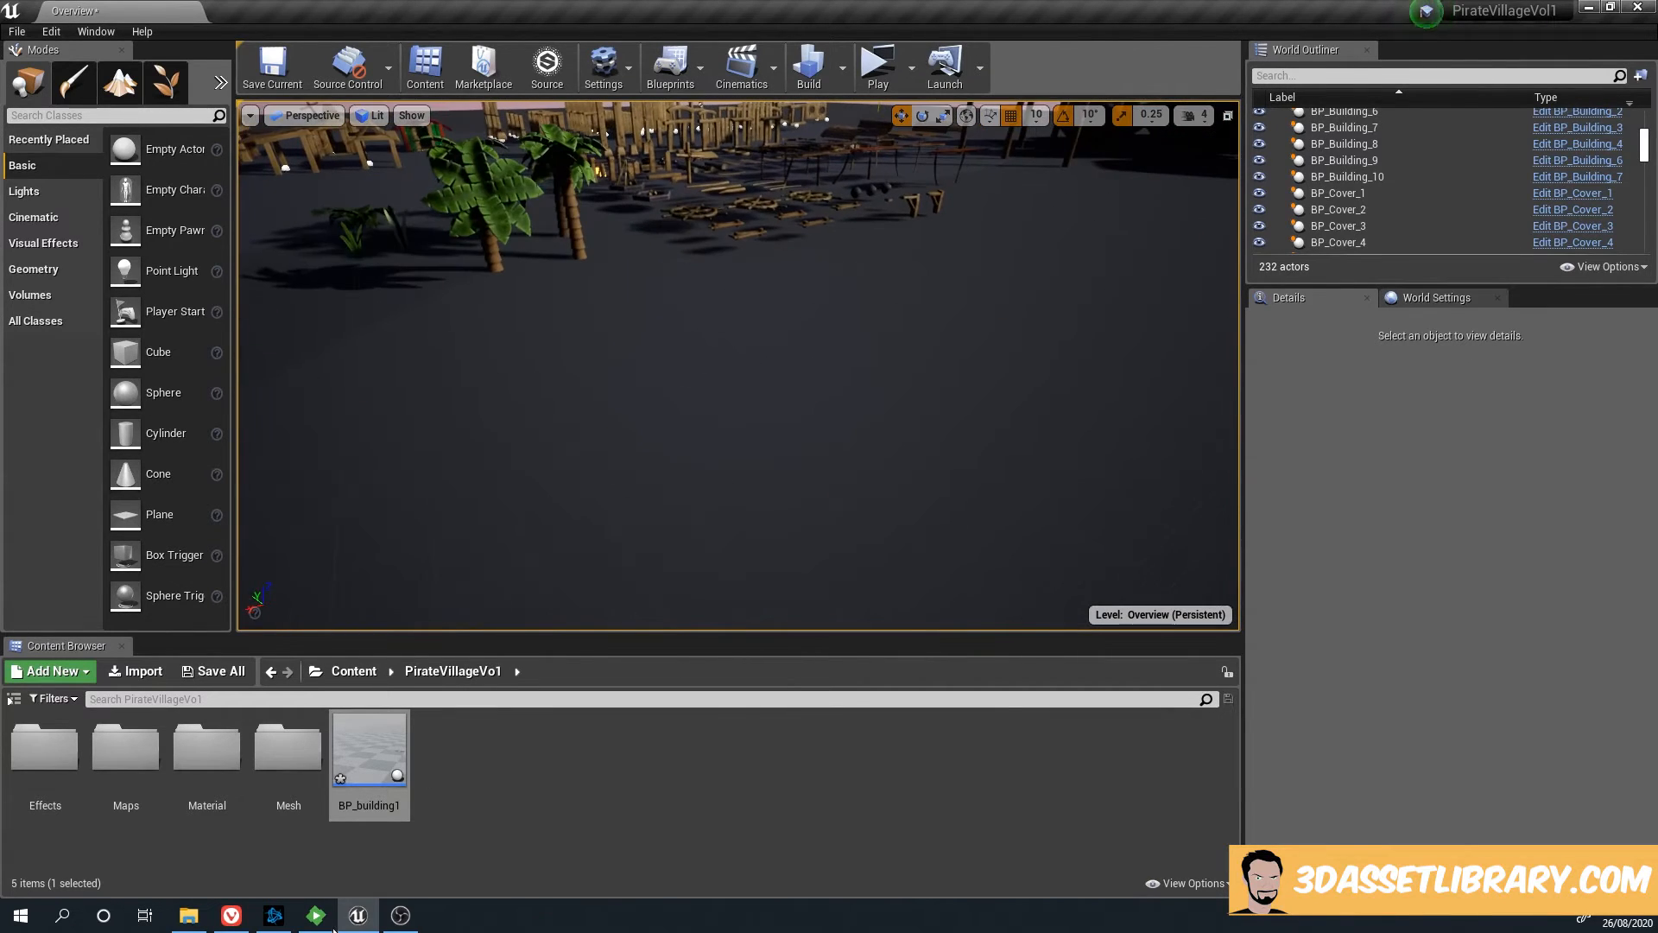
double_click(391, 760)
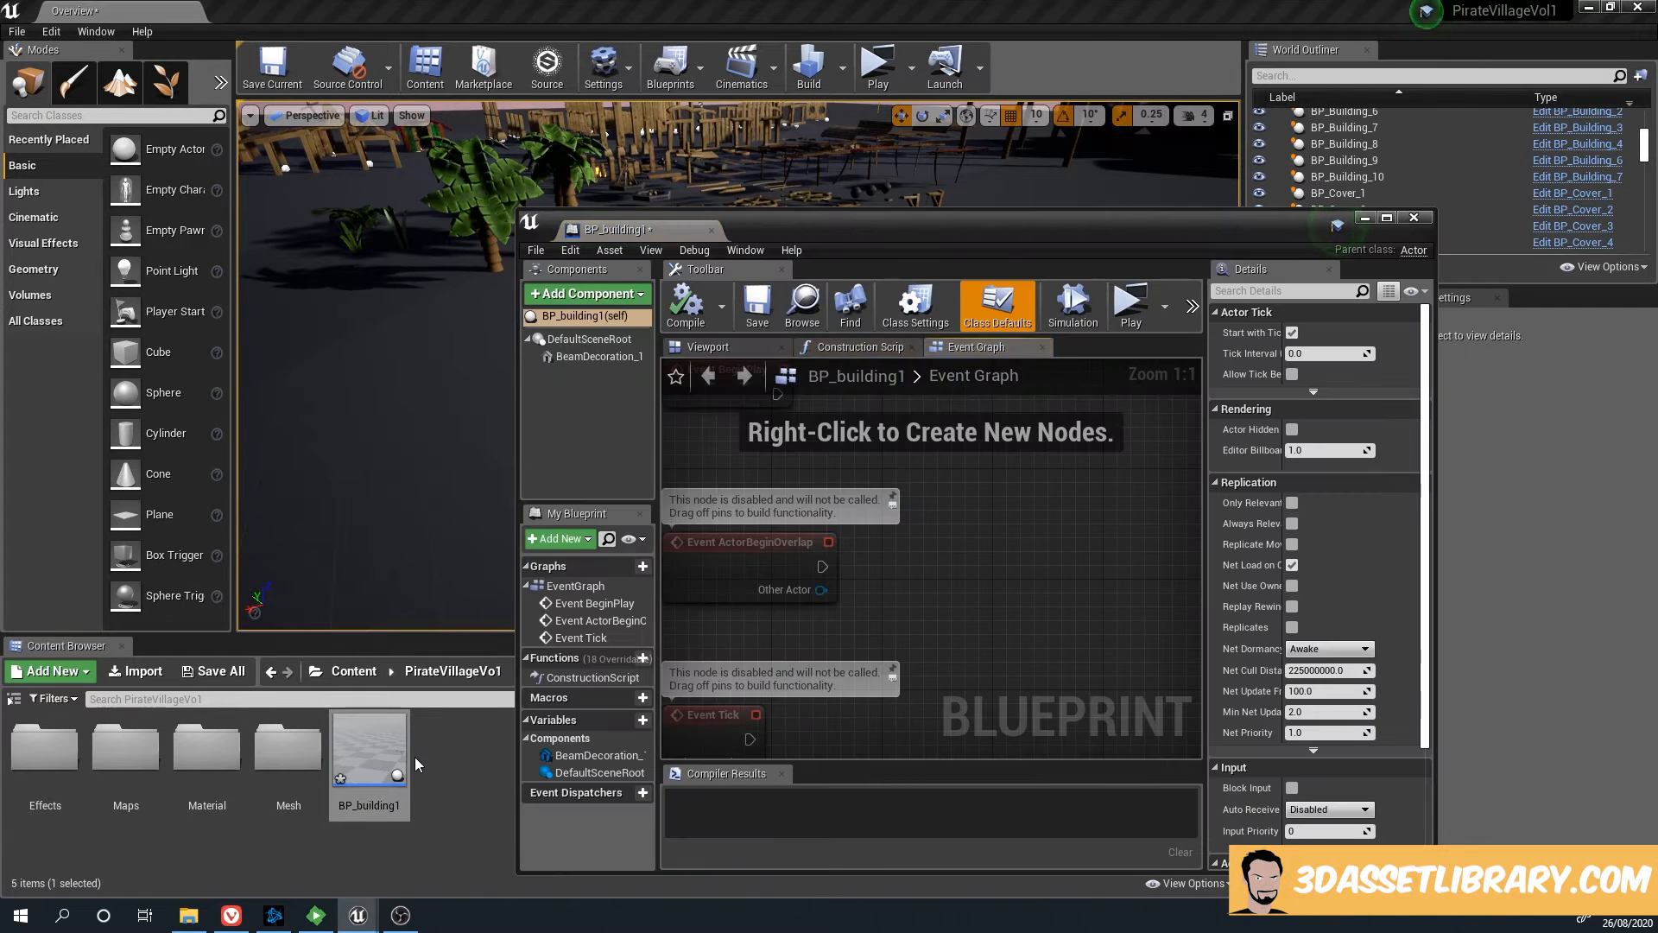
scroll(981, 549, "down", 8)
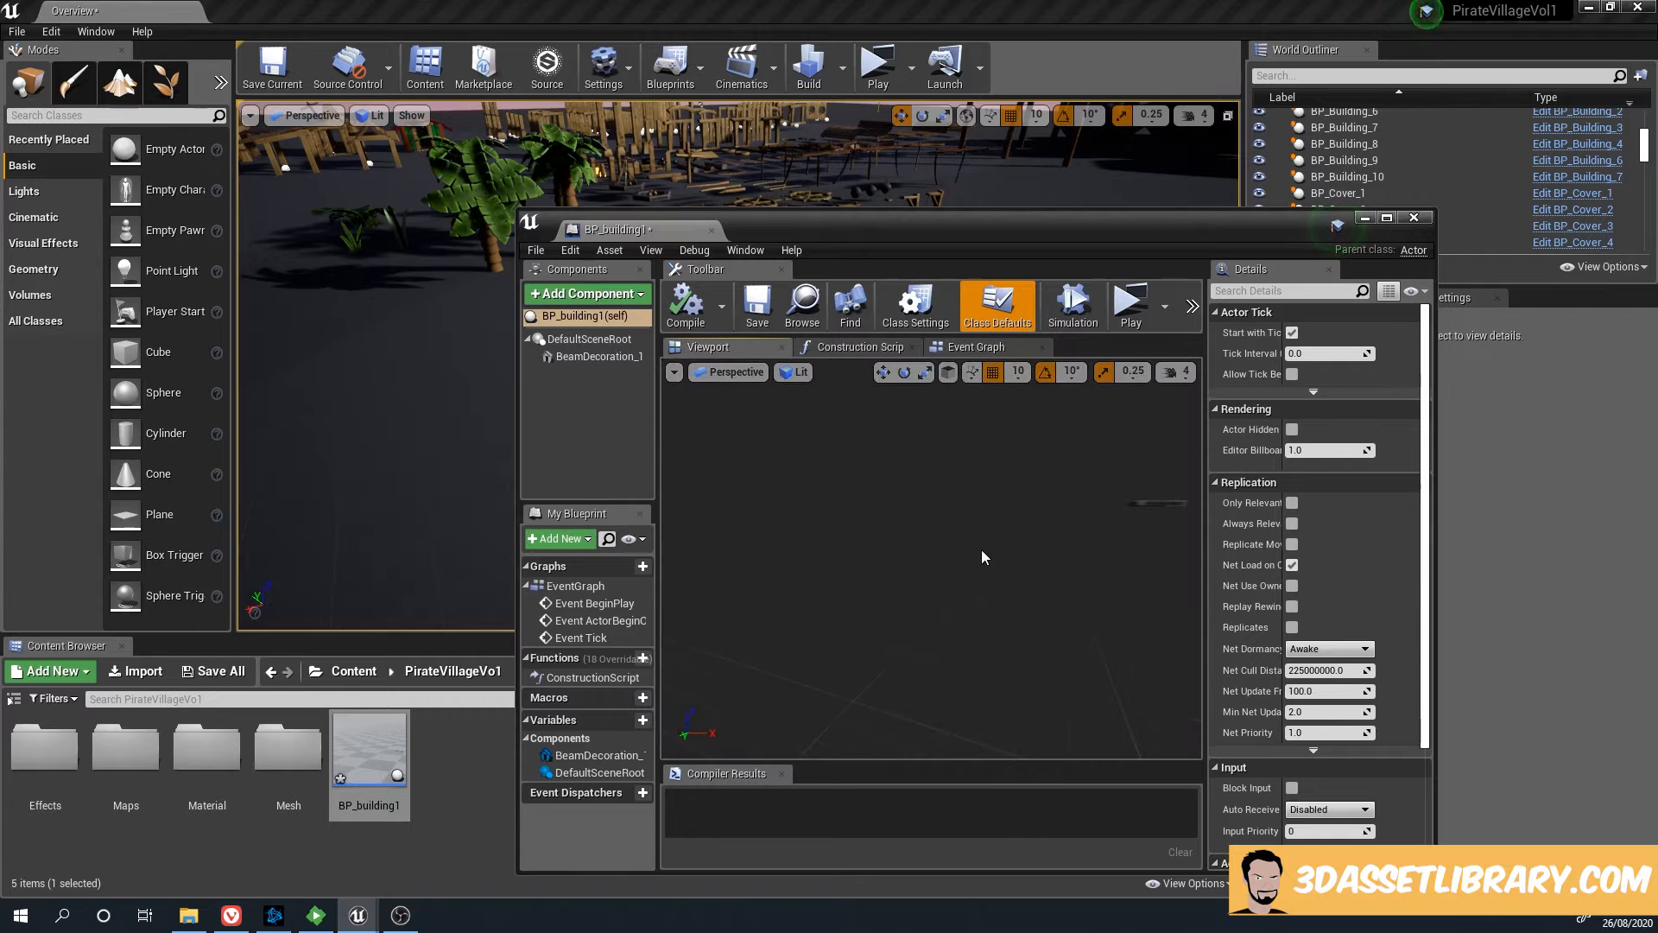
left_click(963, 569)
key("Delete")
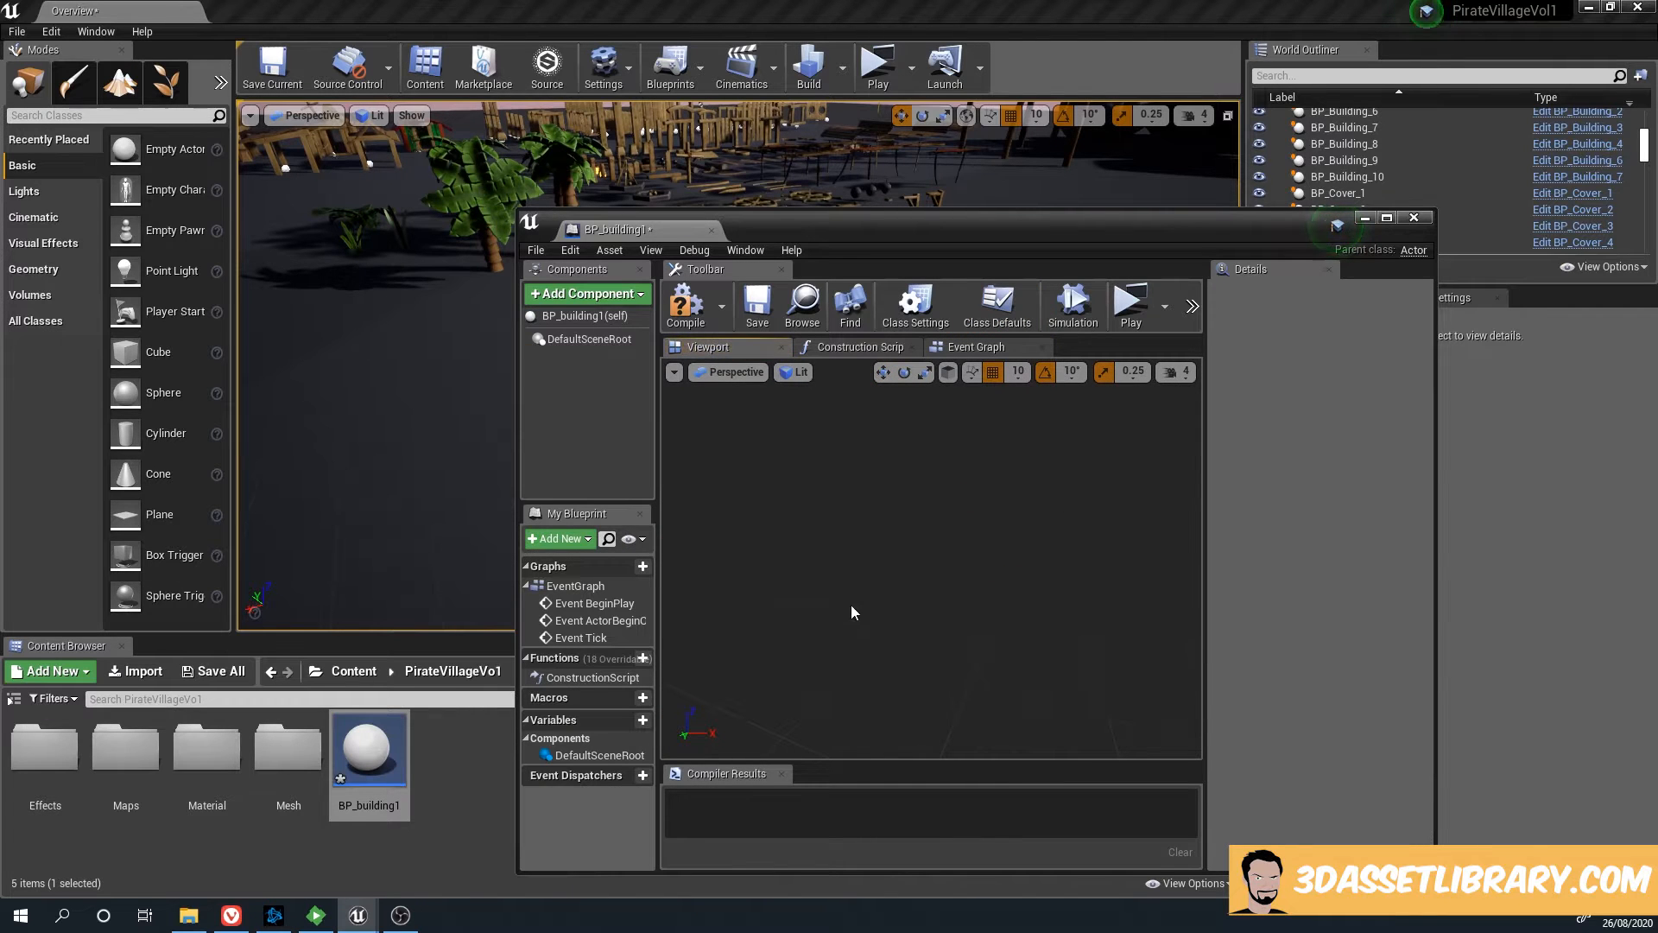
Move the blueprint editor aside and open the Mesh folder of PirateVillageVo1
left_click_drag(863, 226, 1169, 287)
right_click_drag(601, 339, 600, 339)
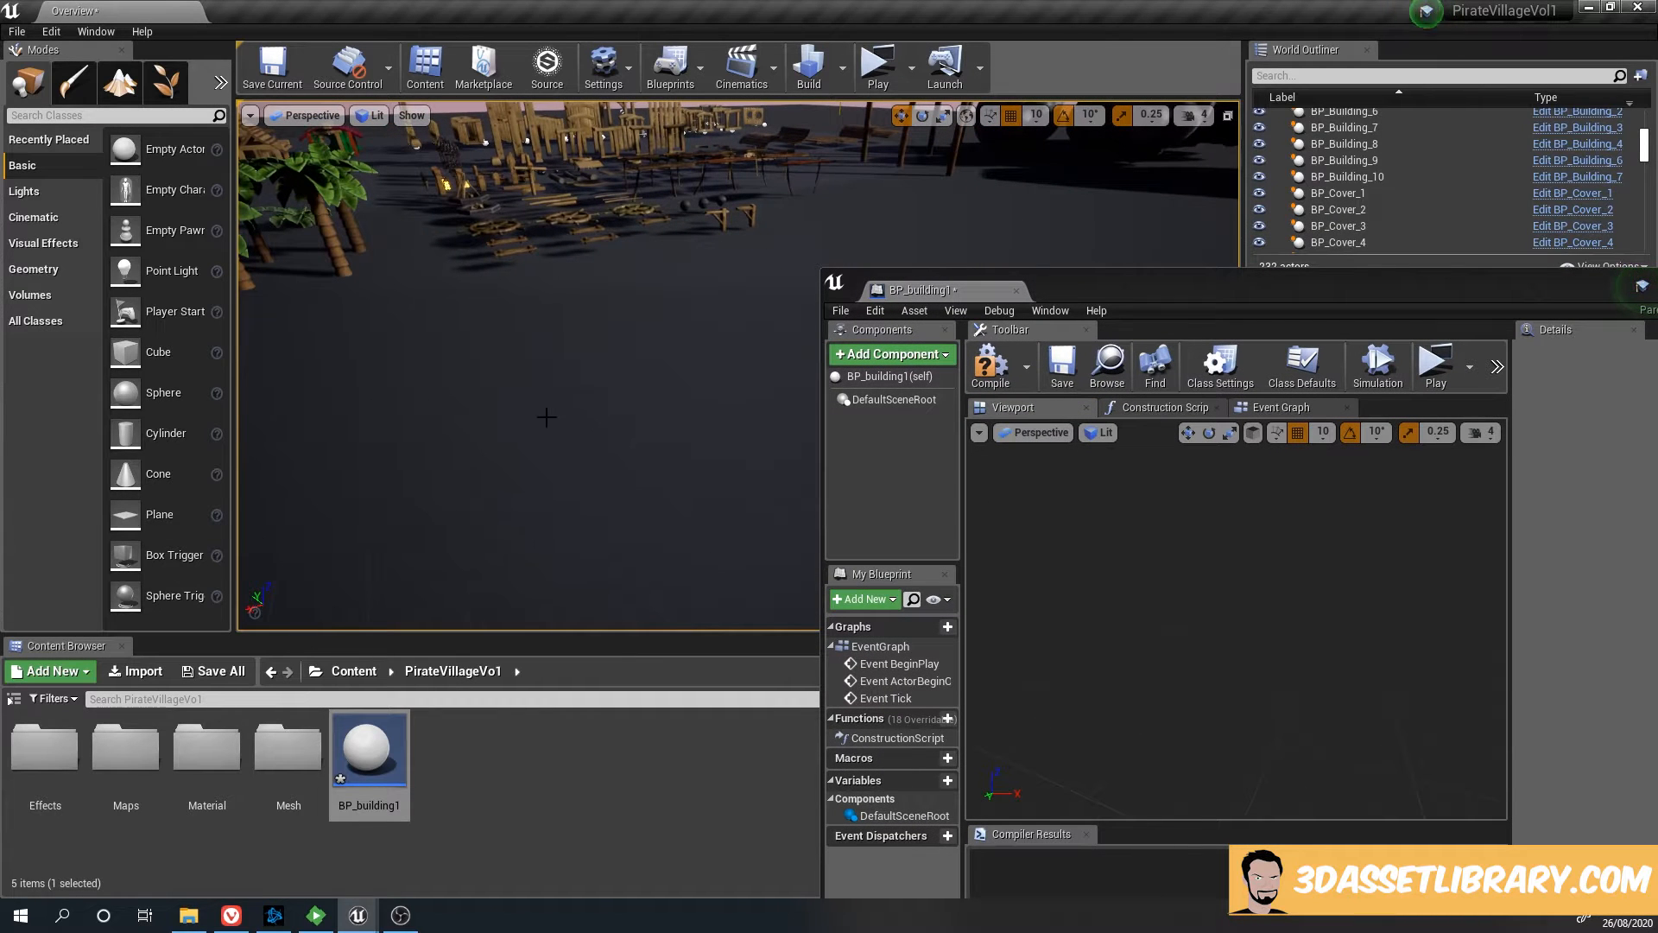
double_click(288, 749)
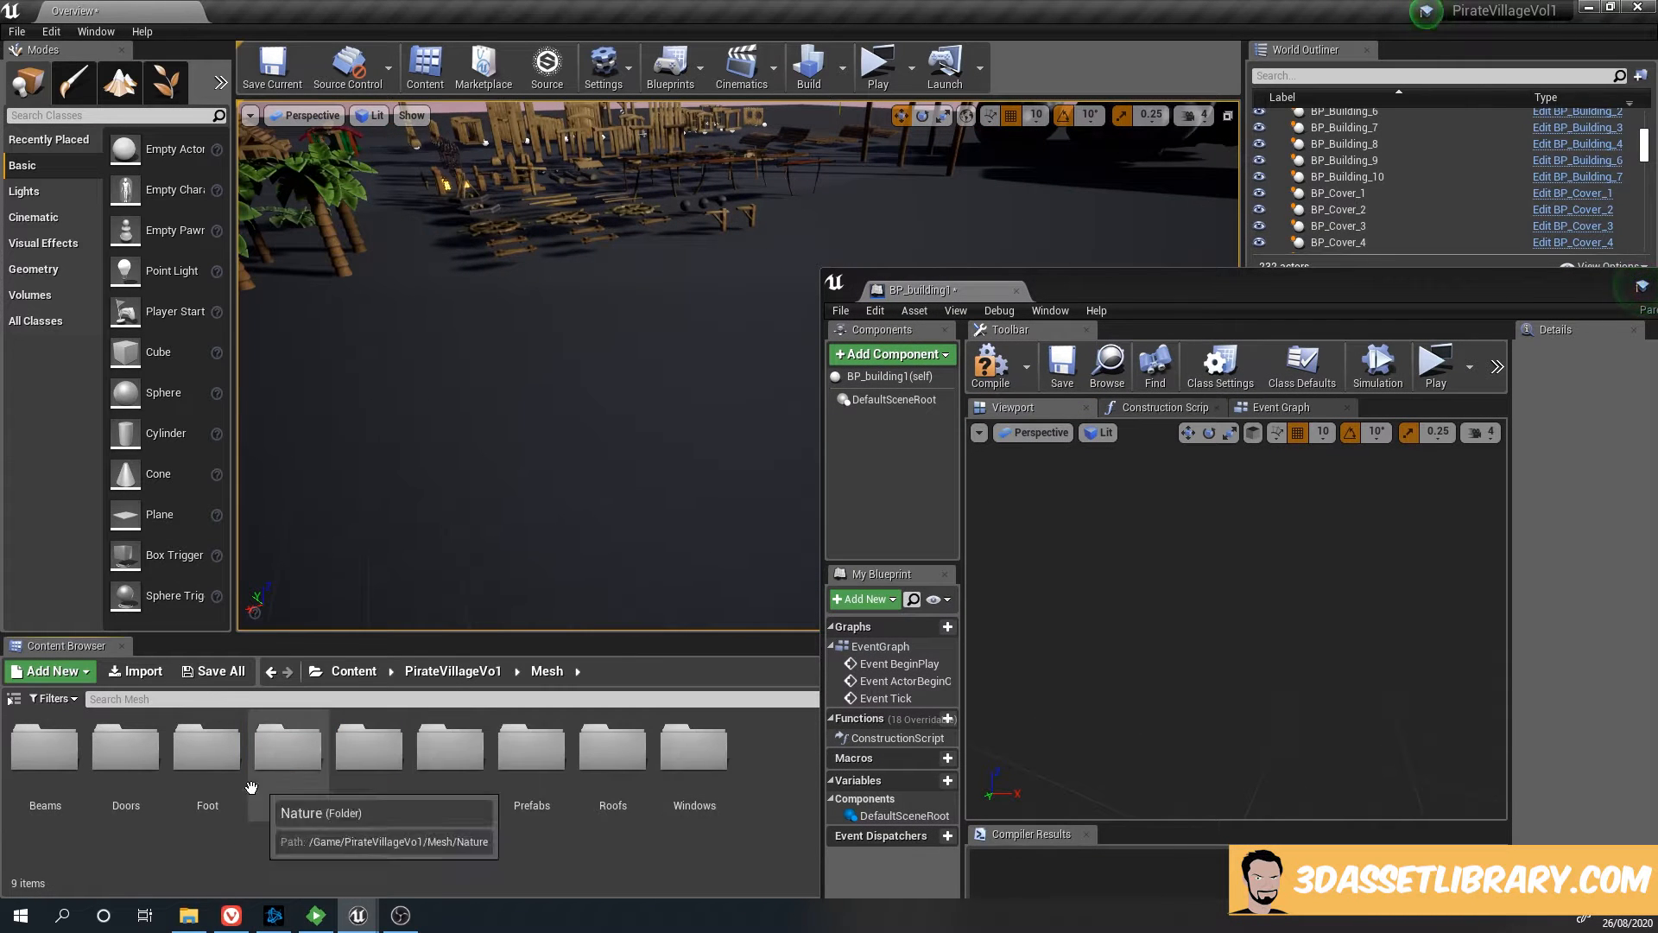
key("w")
right_click_drag(596, 317, 596, 318)
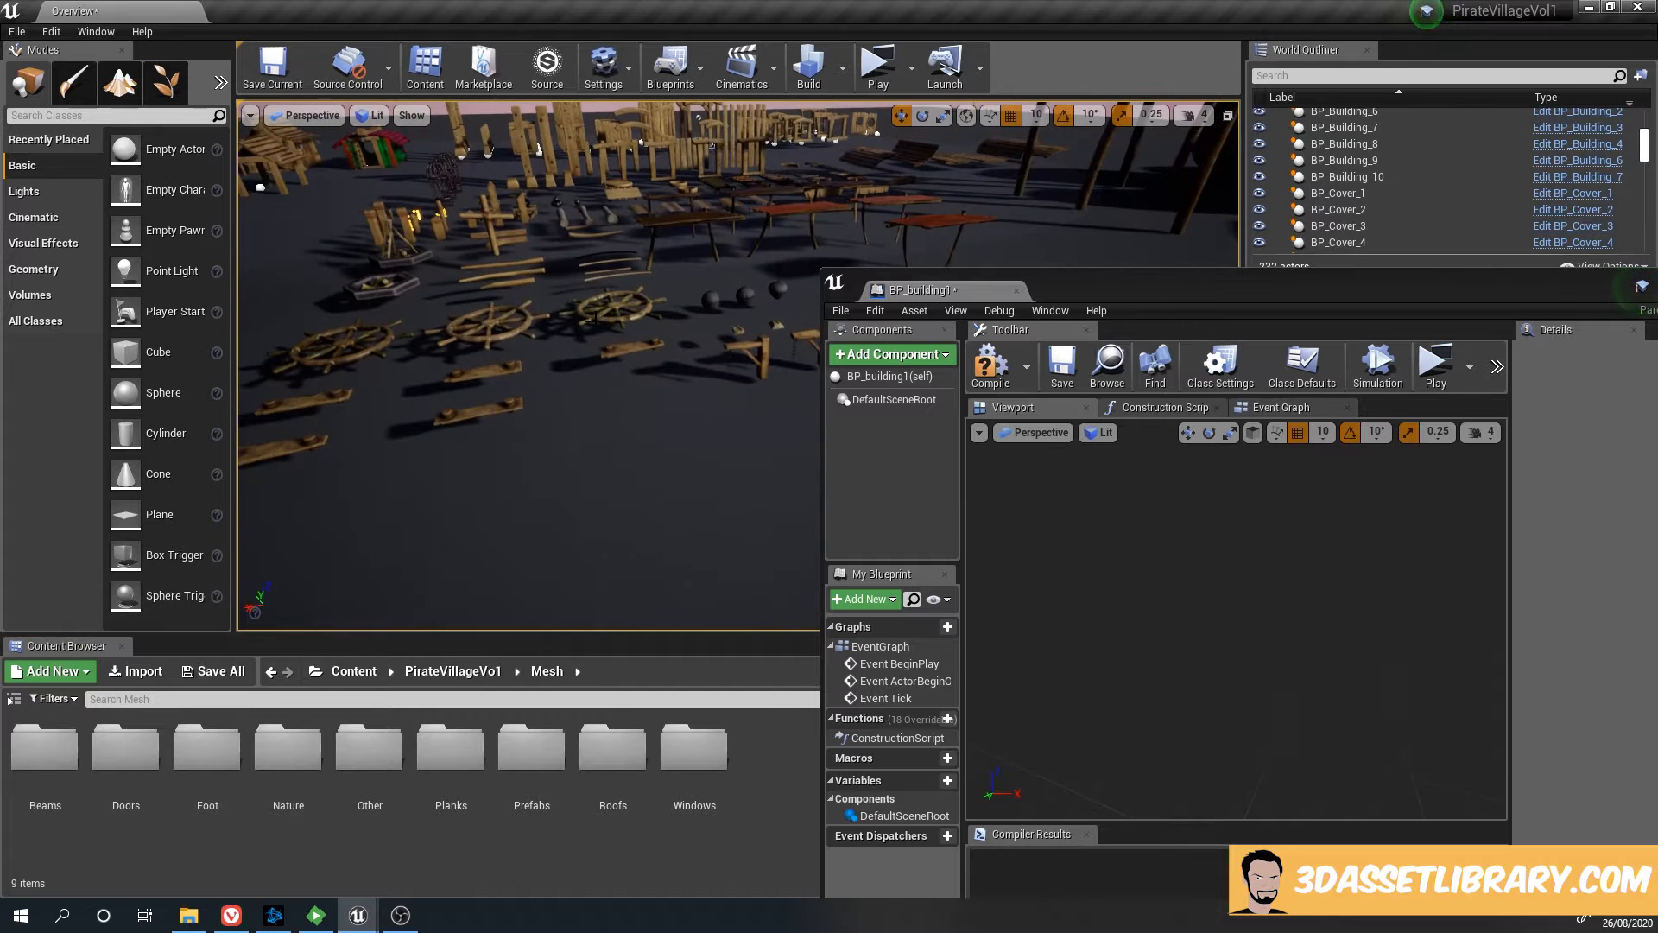
right_click_drag(558, 154, 559, 153)
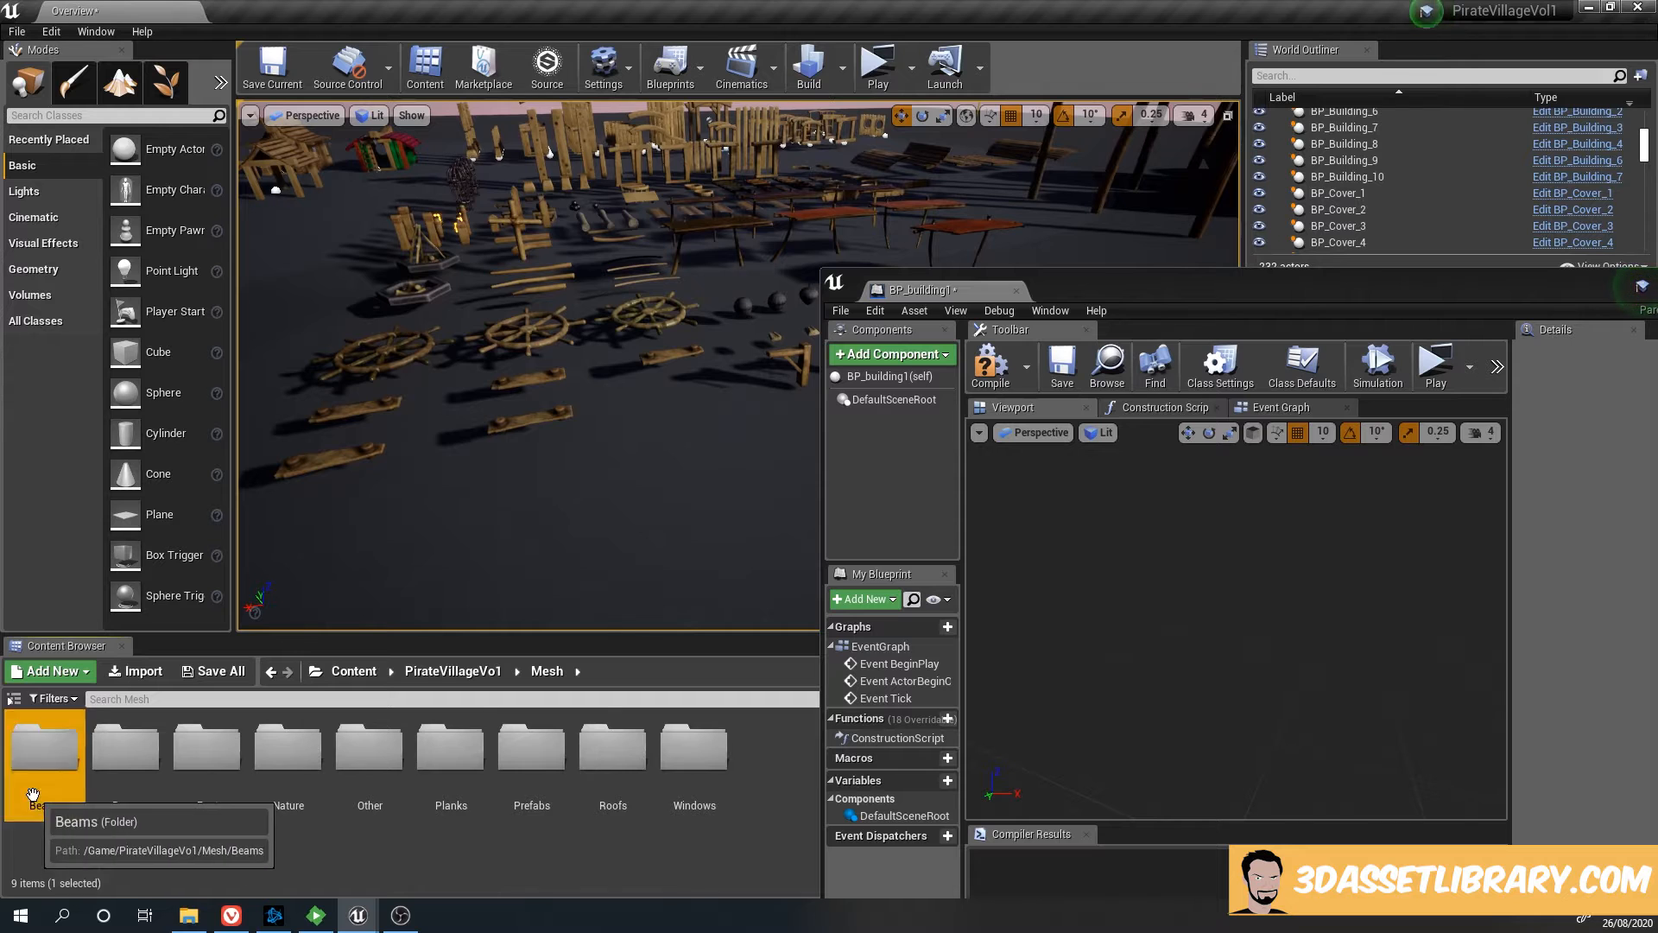
Add the Beam_1 mesh from the Beams folder as a component of BP_building1
double_click(43, 750)
left_click_drag(776, 750, 898, 380)
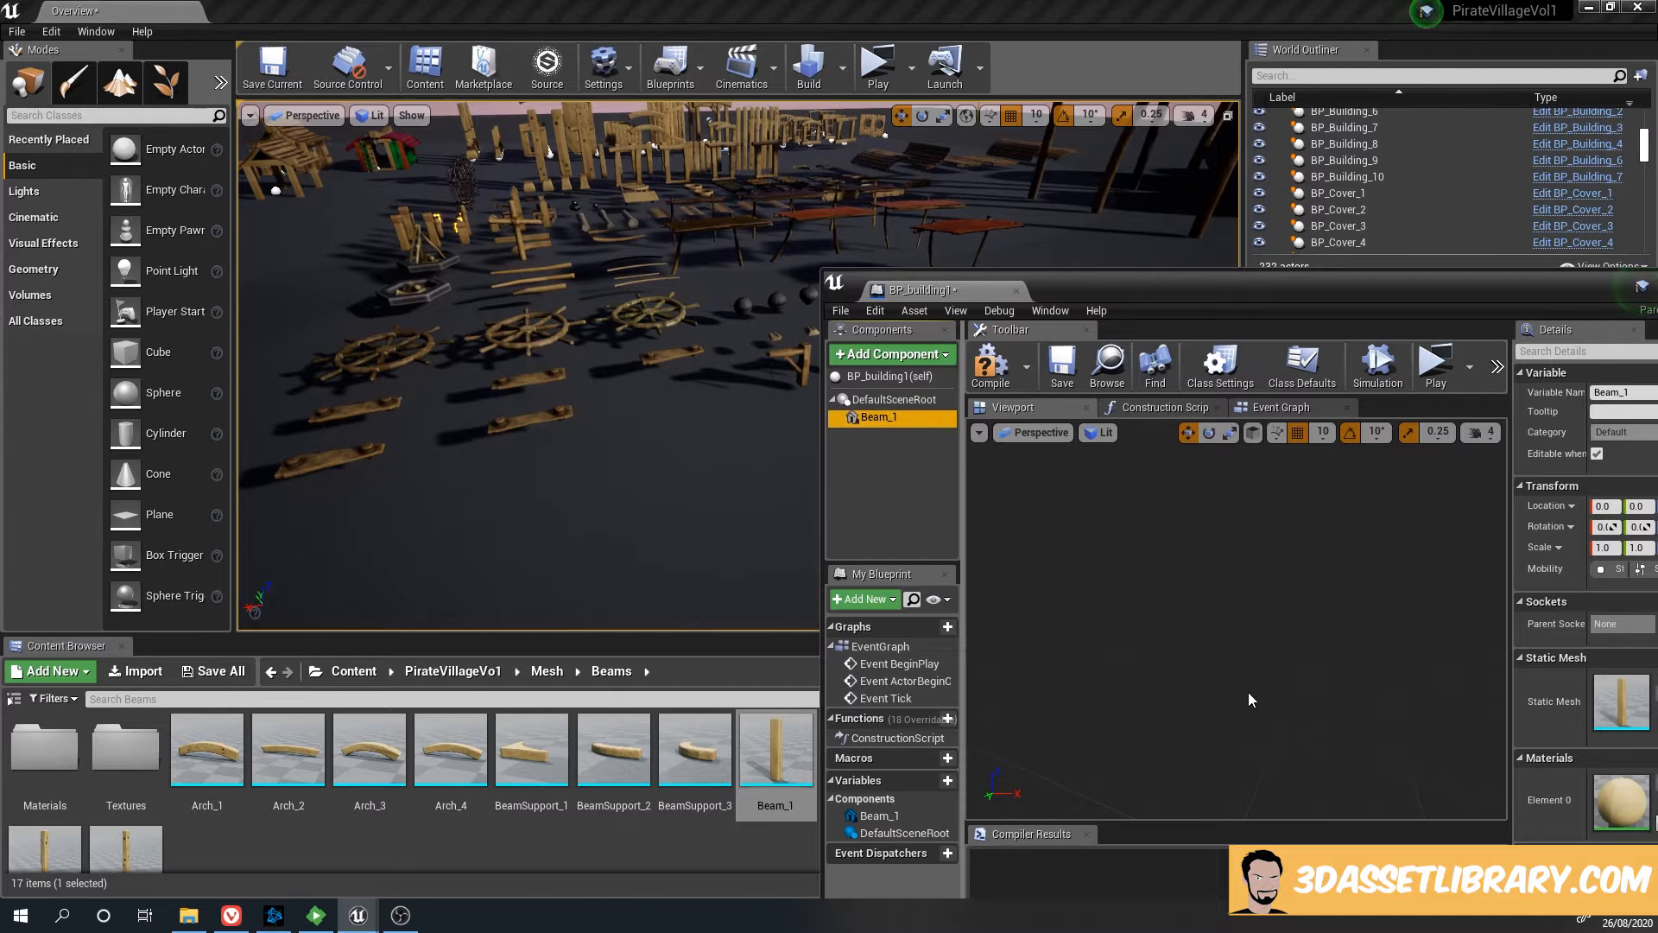
scroll(1247, 692, "down", 3)
middle_click_drag(1247, 692, 1347, 701)
left_click_drag(1348, 701, 1382, 702)
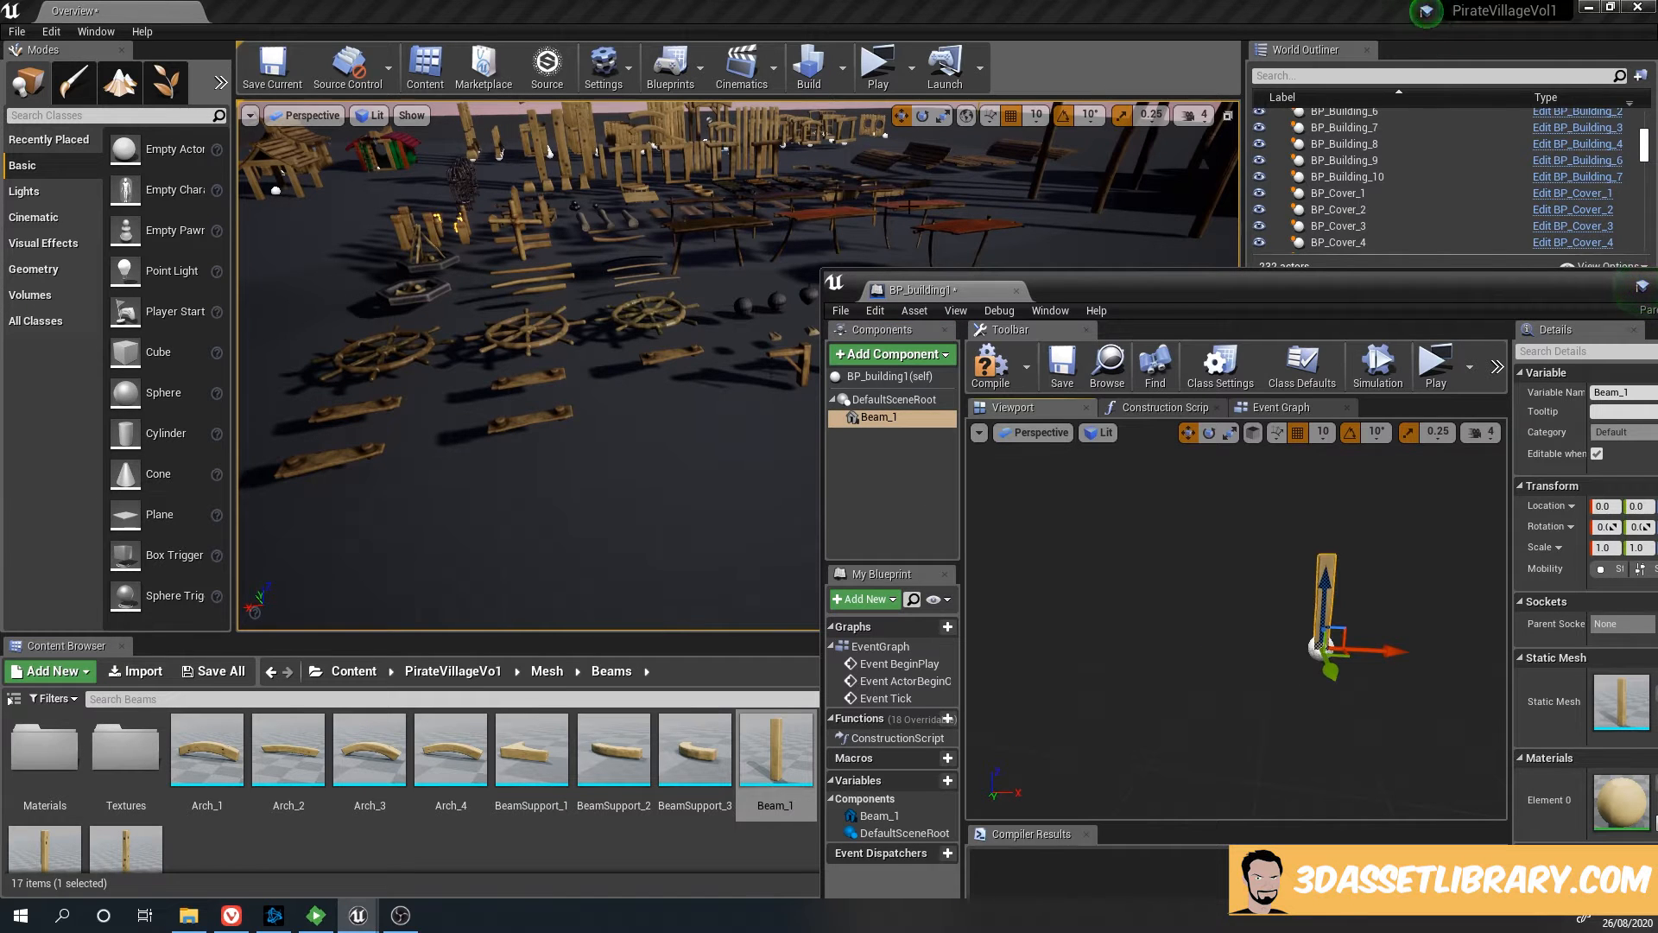
Place BP_building1 from the PirateVillageVo1 folder on the empty ground beside the props
left_click_drag(423, 388, 535, 553)
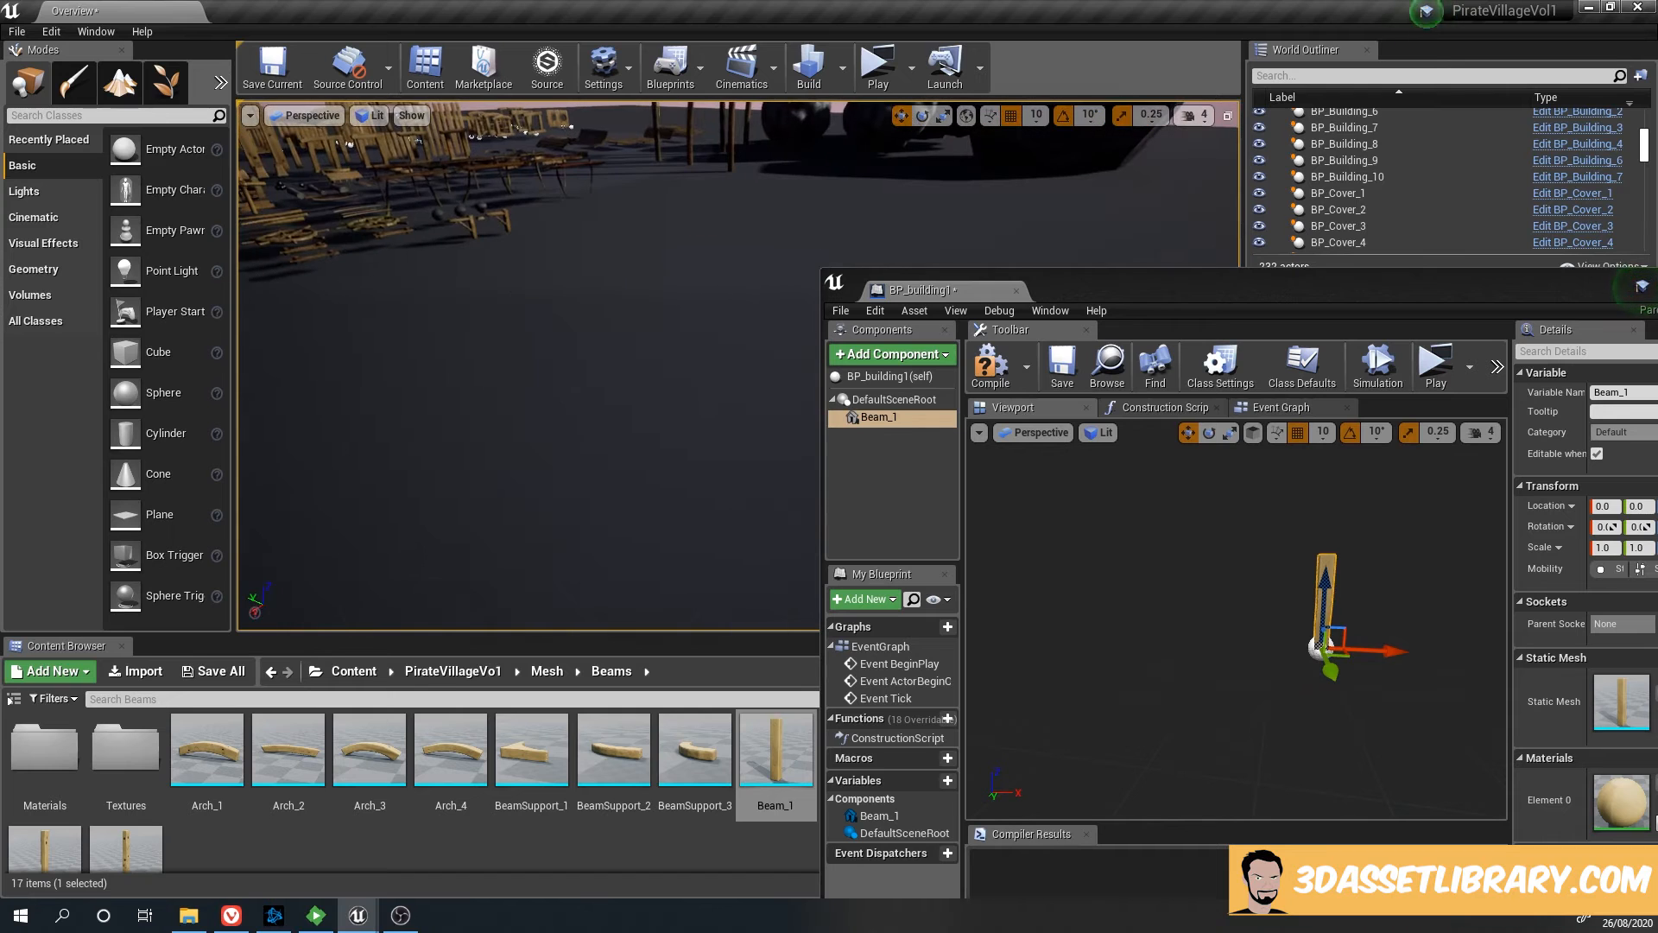
left_click_drag(1063, 293, 1254, 383)
middle_click_drag(653, 369, 527, 353)
left_click(498, 671)
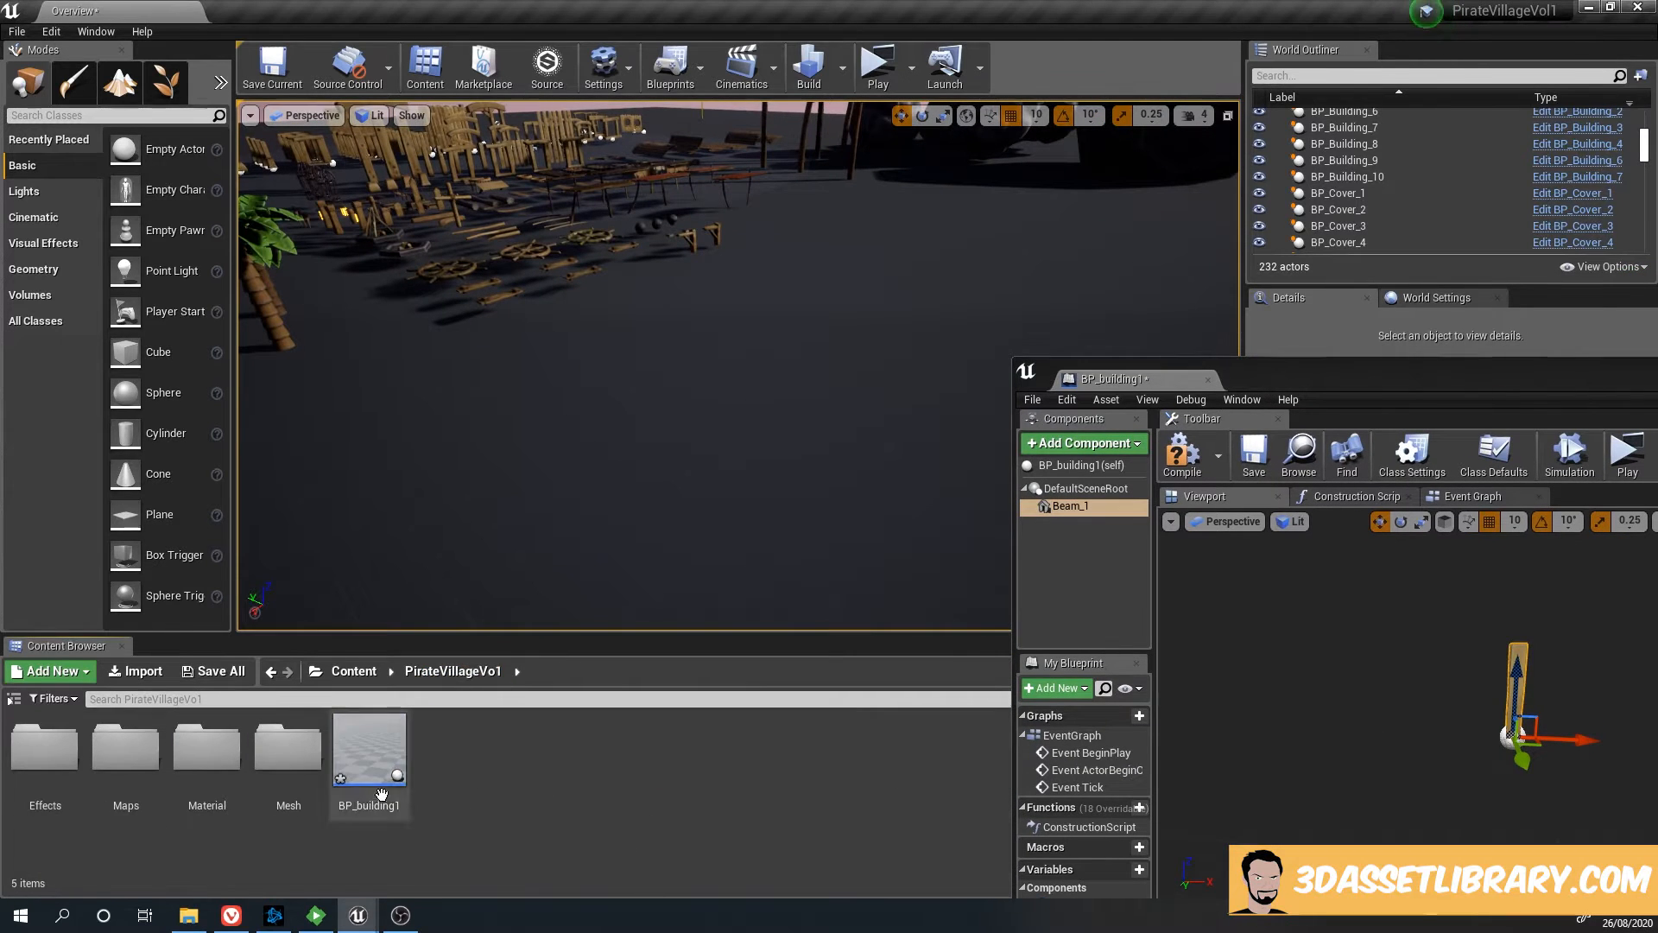
left_click_drag(370, 747, 656, 381)
middle_click_drag(657, 381, 731, 411)
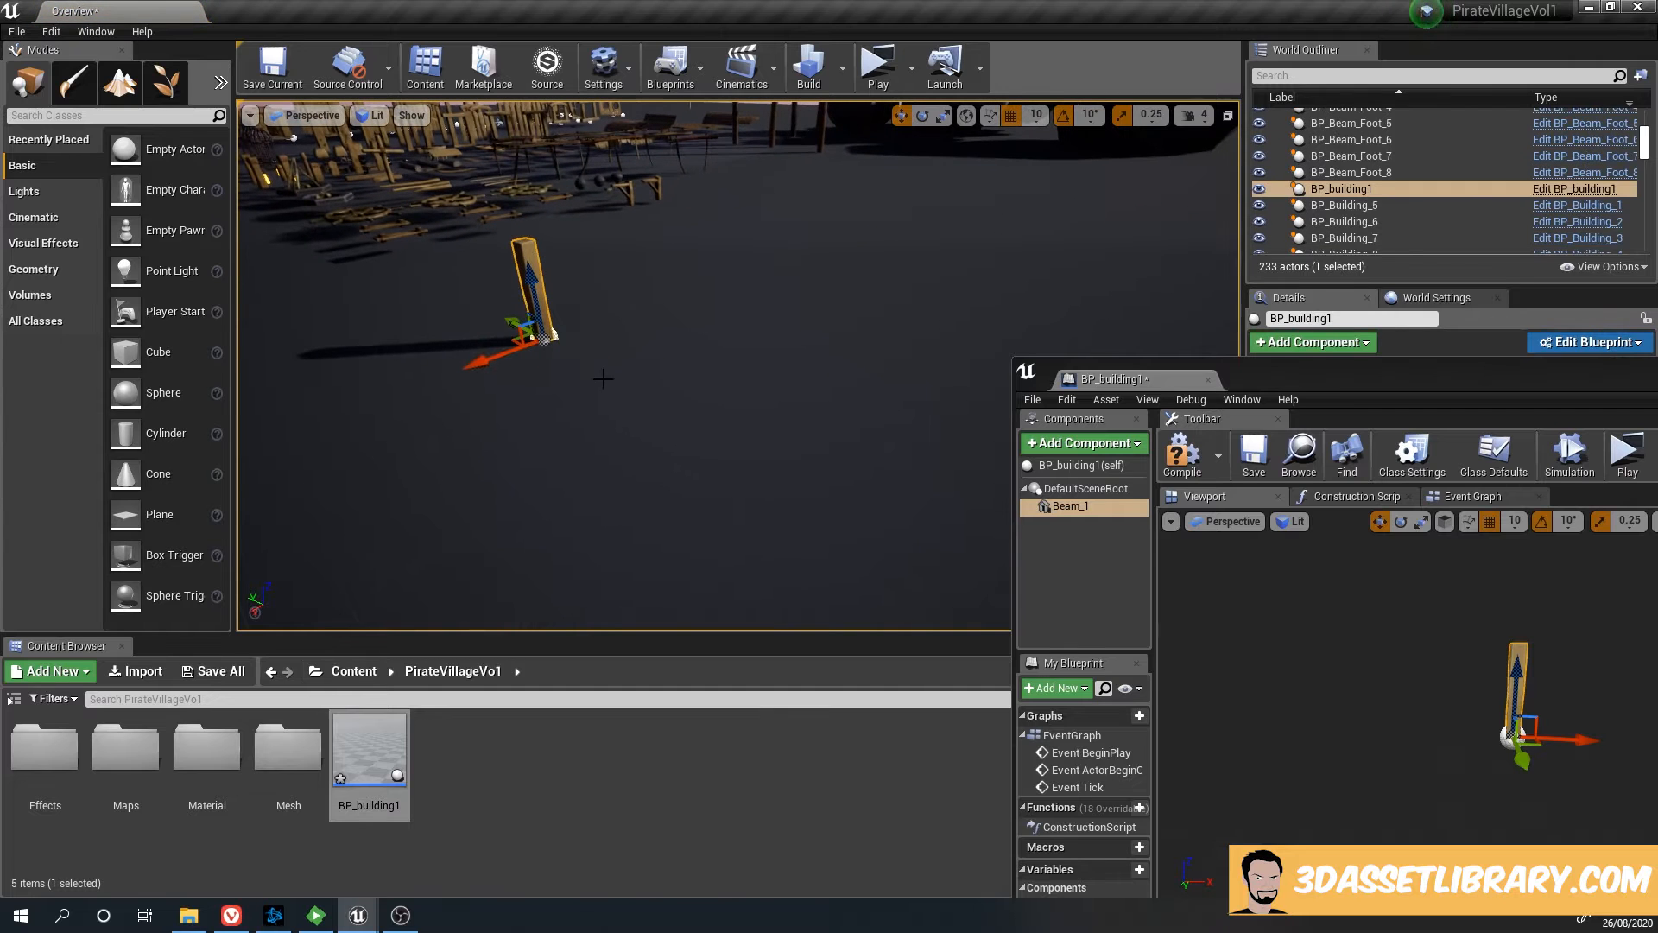
left_click_drag(511, 319, 587, 359)
Add the PlankSet_1 mesh from the Planks folder under Mesh as a component of BP_building1
left_click_drag(1470, 385, 1240, 211)
double_click(293, 778)
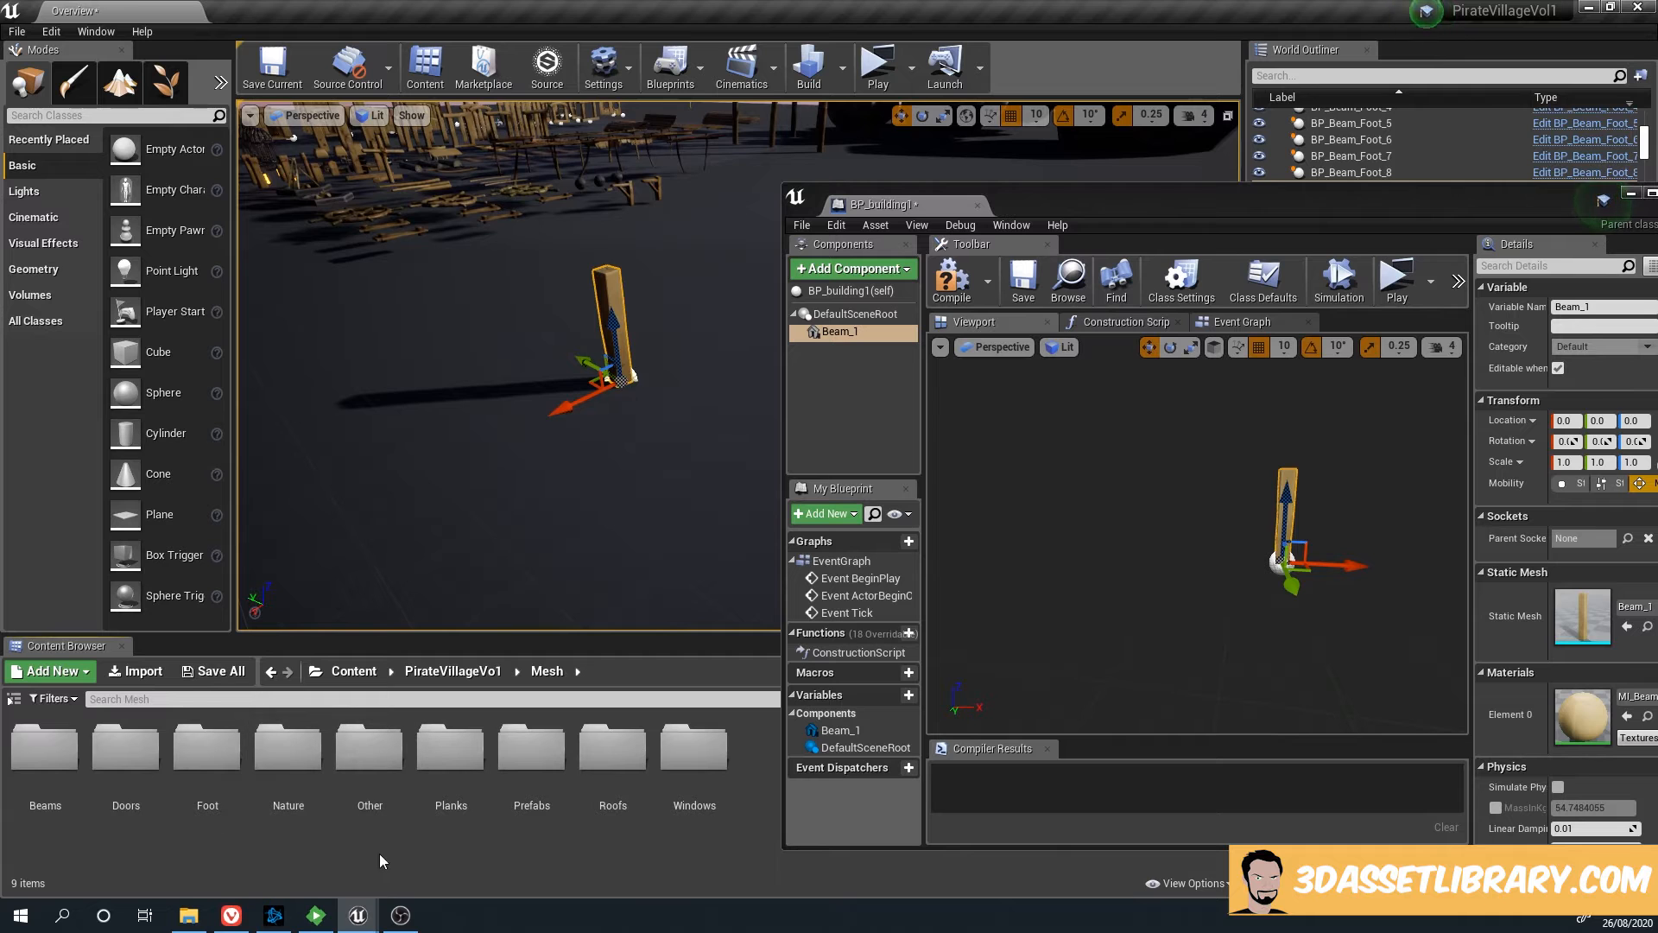
double_click(450, 750)
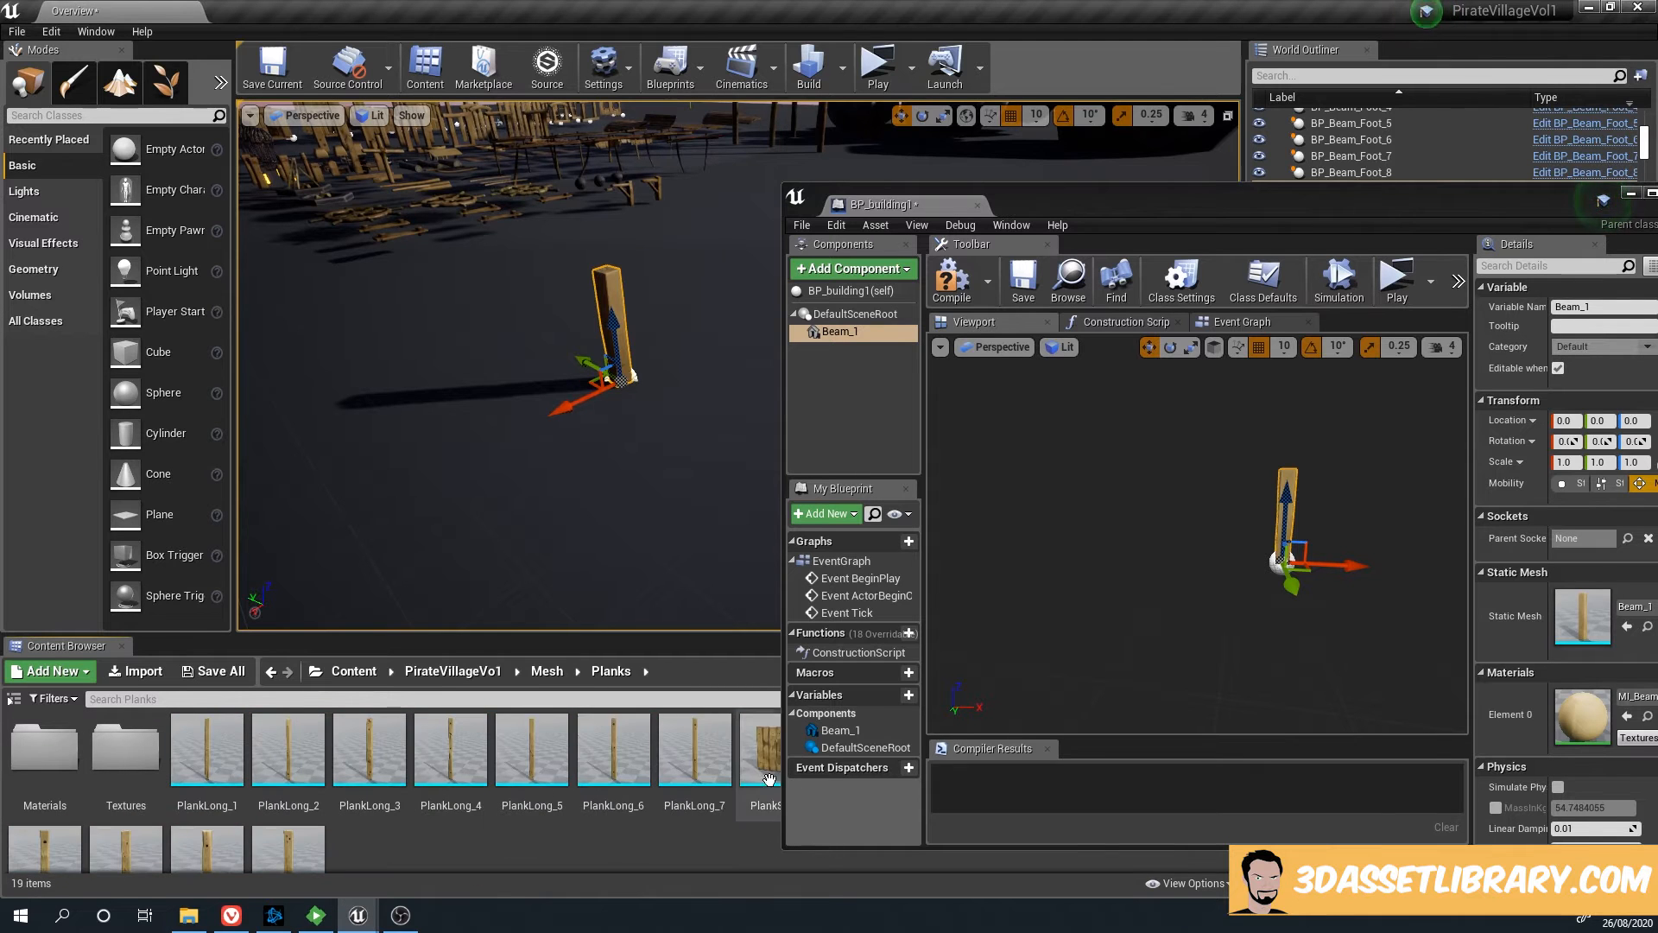
mouse_move(761, 751)
left_mouse_down()
mouse_move(842, 346)
mouse_move(696, 808)
mouse_move(752, 782)
left_mouse_up()
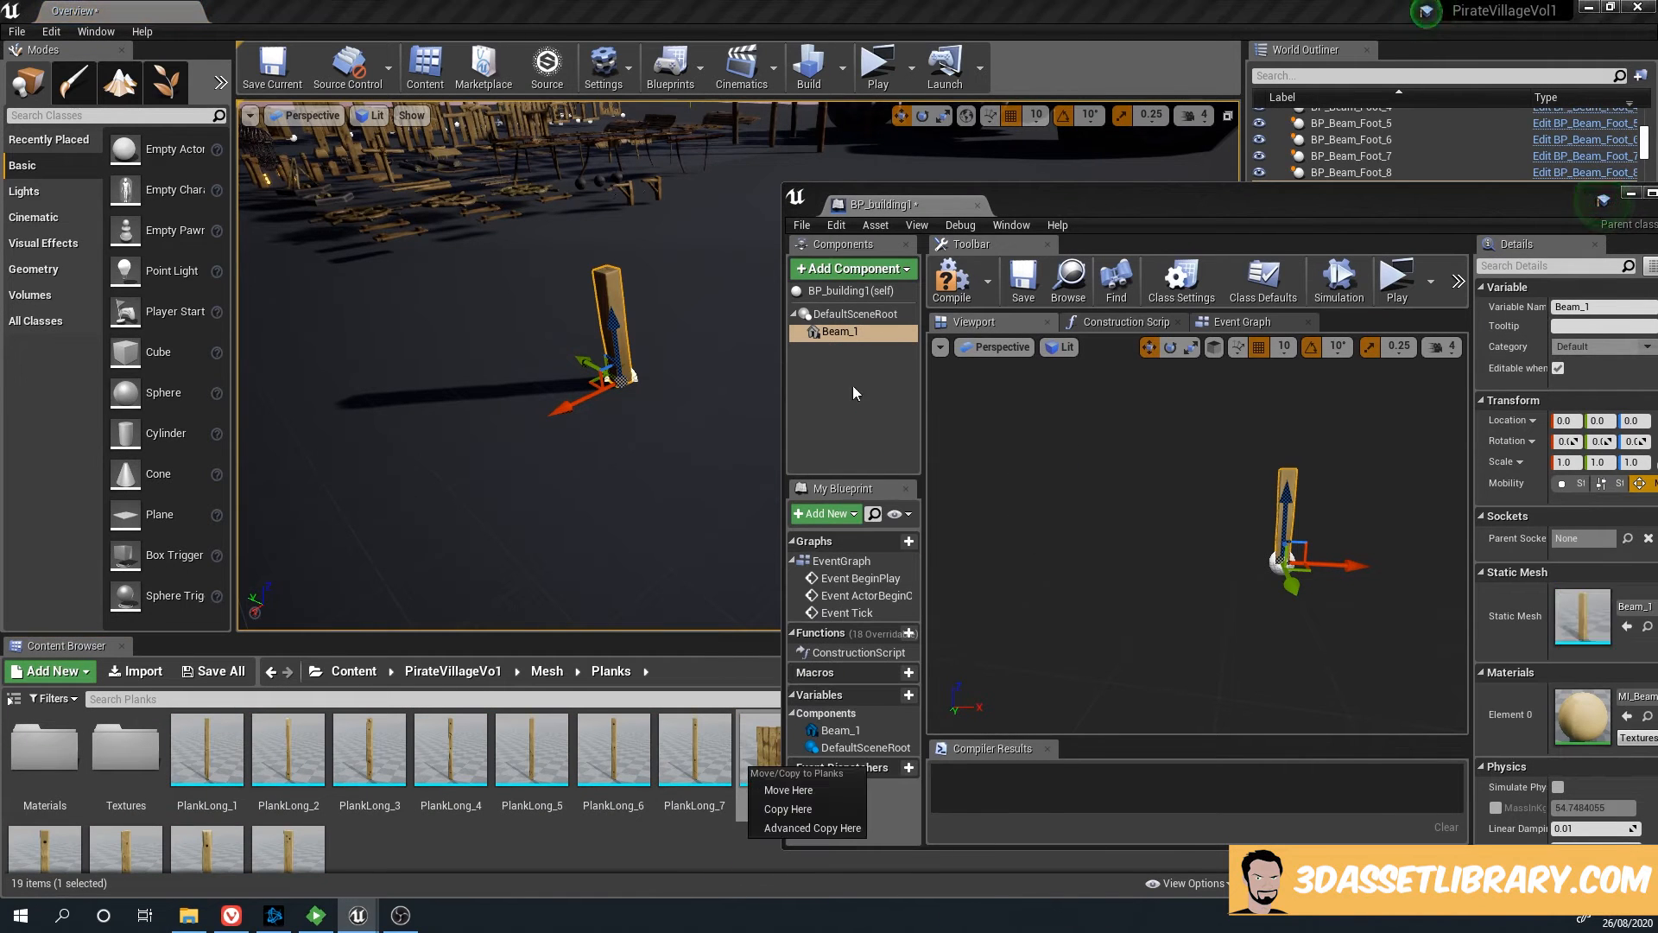
left_click(856, 313)
left_click_drag(743, 717, 863, 350)
Duplicate PlankSet_1 and place the copy beside it at X 190 to extend the plank wall
right_click_drag(1278, 596, 1101, 646)
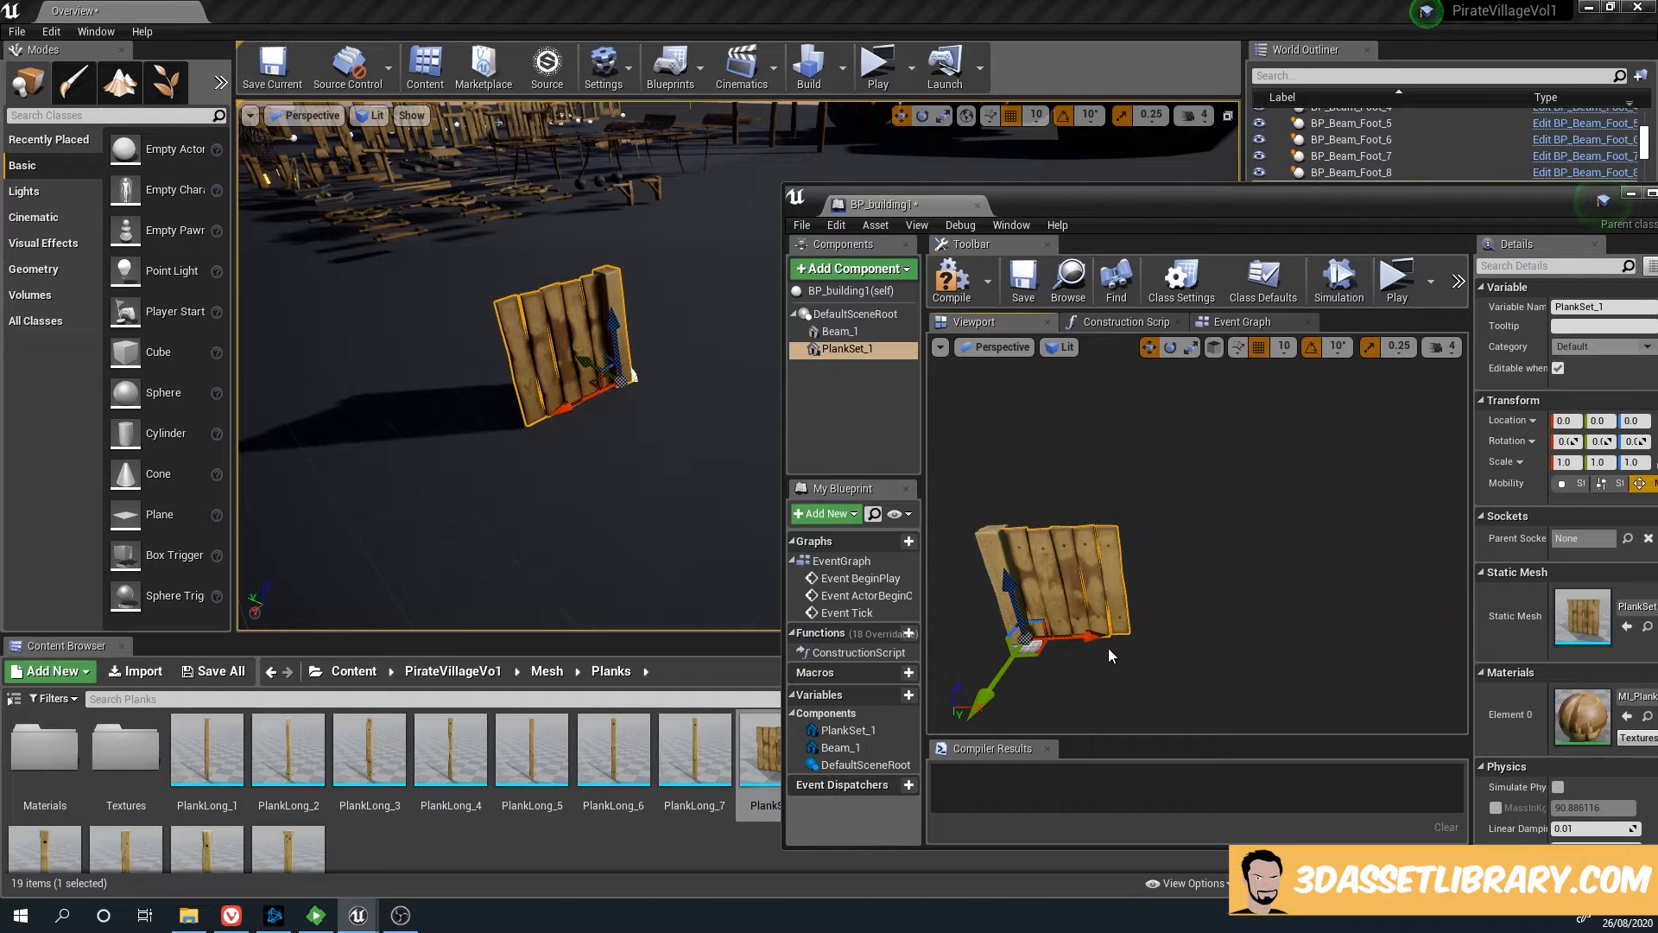
key("ctrl+w")
left_click_drag(1090, 636, 1196, 639)
Duplicate Beam_1 and, with the position snap set to 100, move the copy to X 400 at the wall's far end
right_click_drag(1221, 678, 1068, 610)
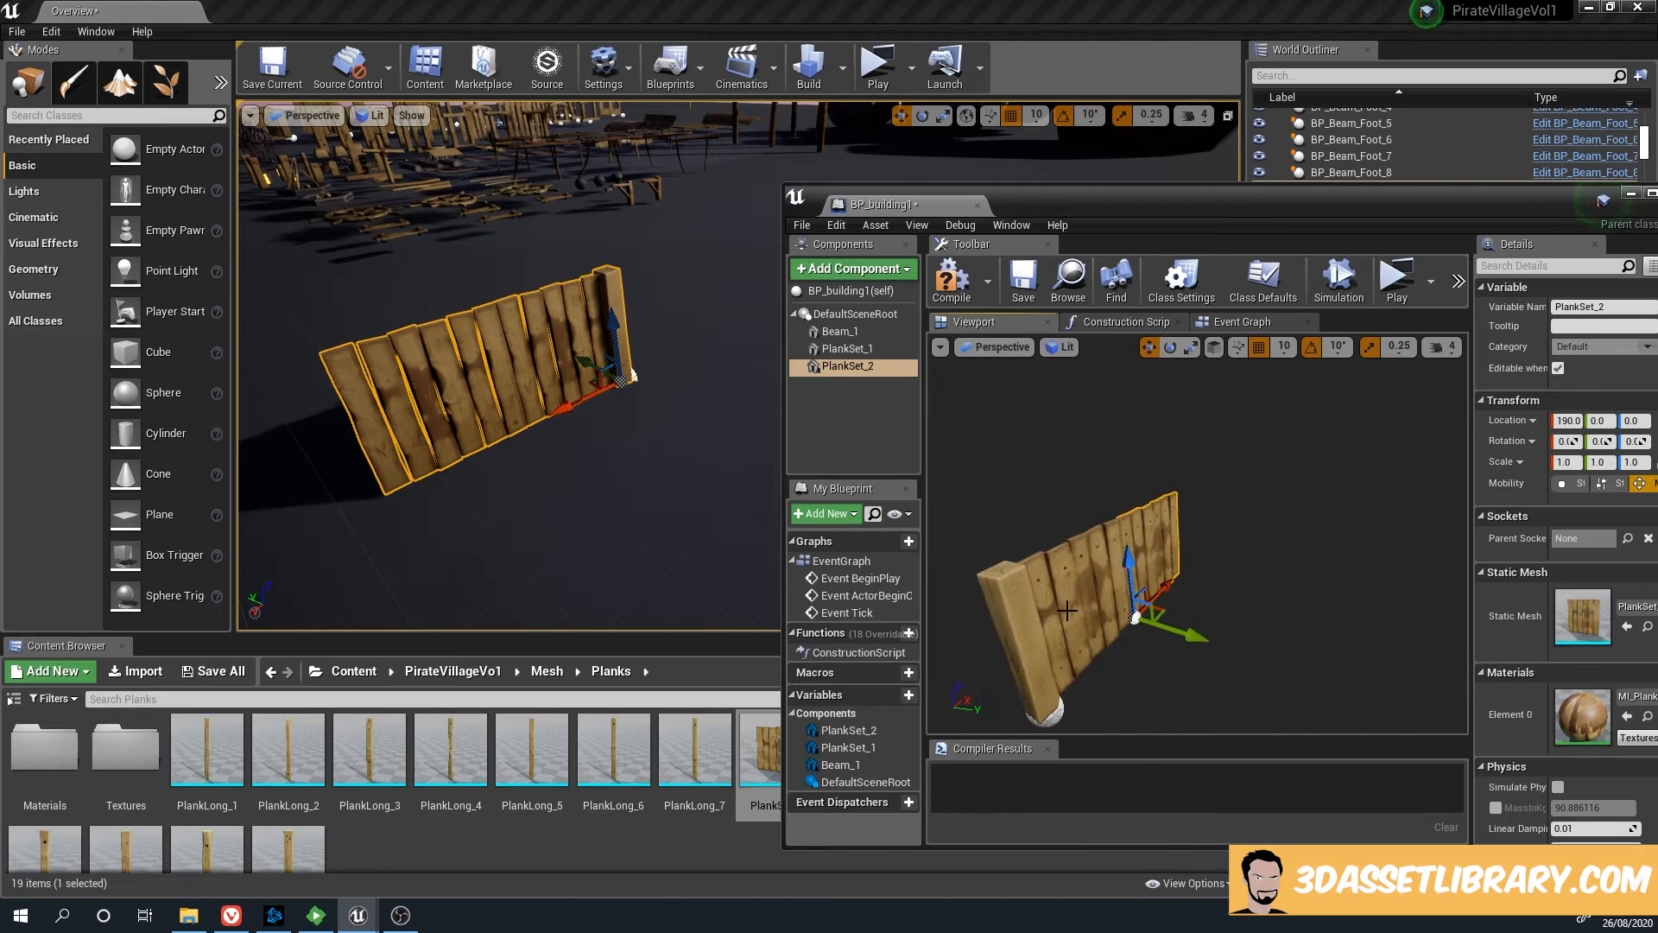
left_click(1023, 660)
key("ctrl+w")
left_click_drag(1068, 671, 1192, 594)
left_click(1175, 665)
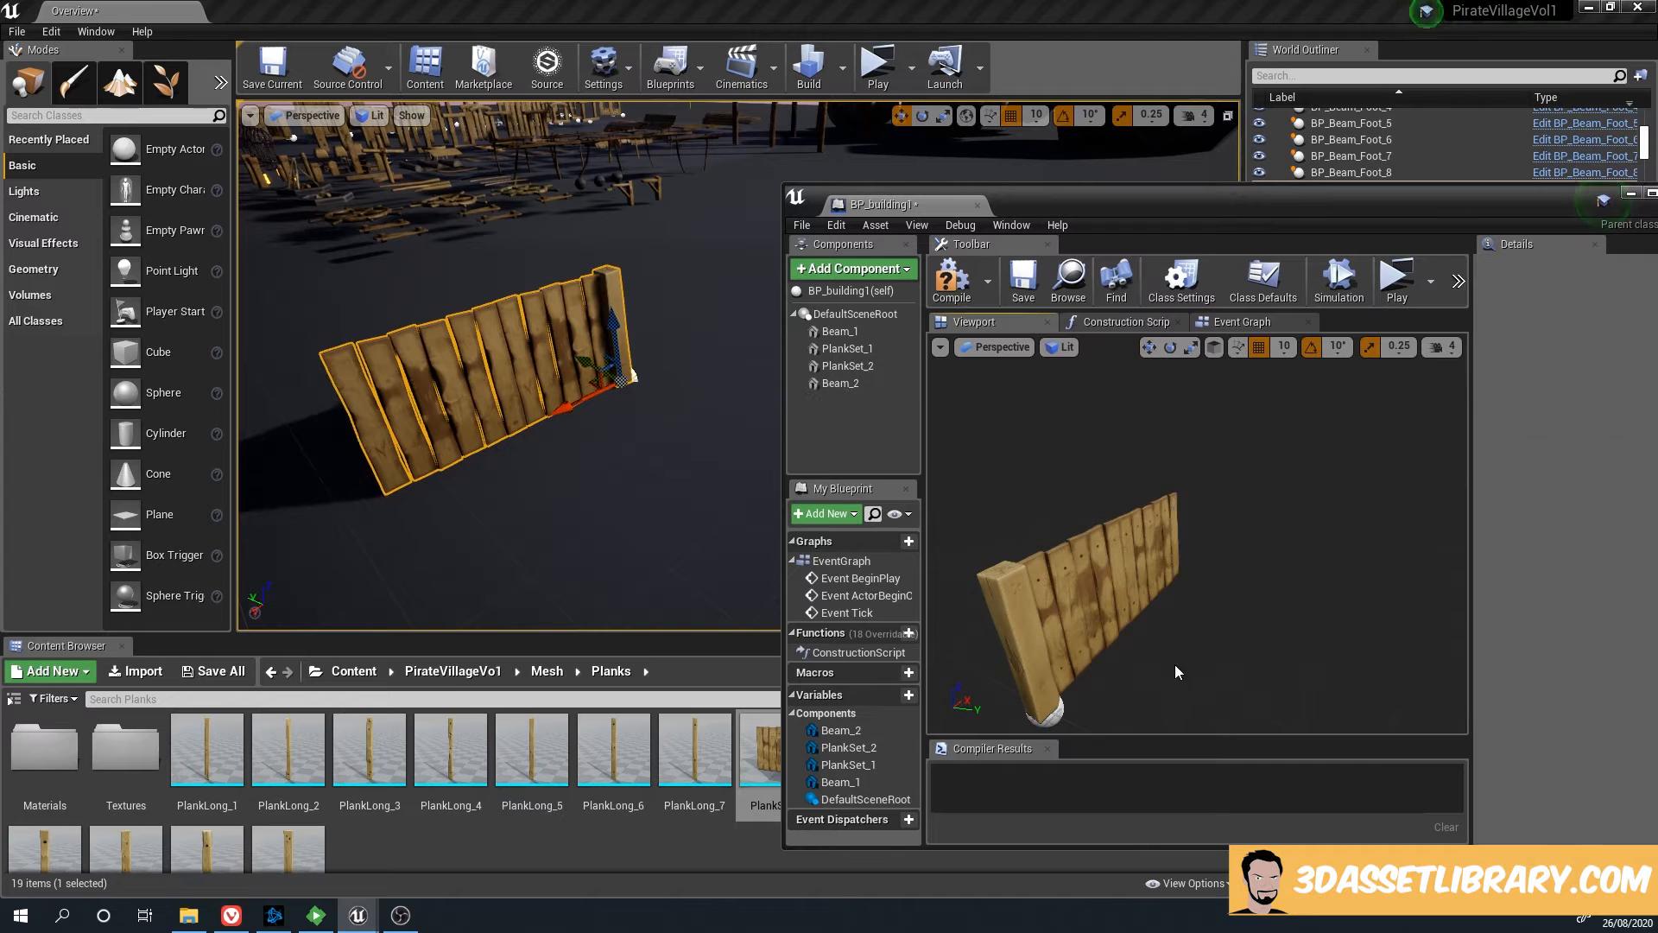
right_click_drag(1174, 665, 1128, 614)
left_click(1082, 592)
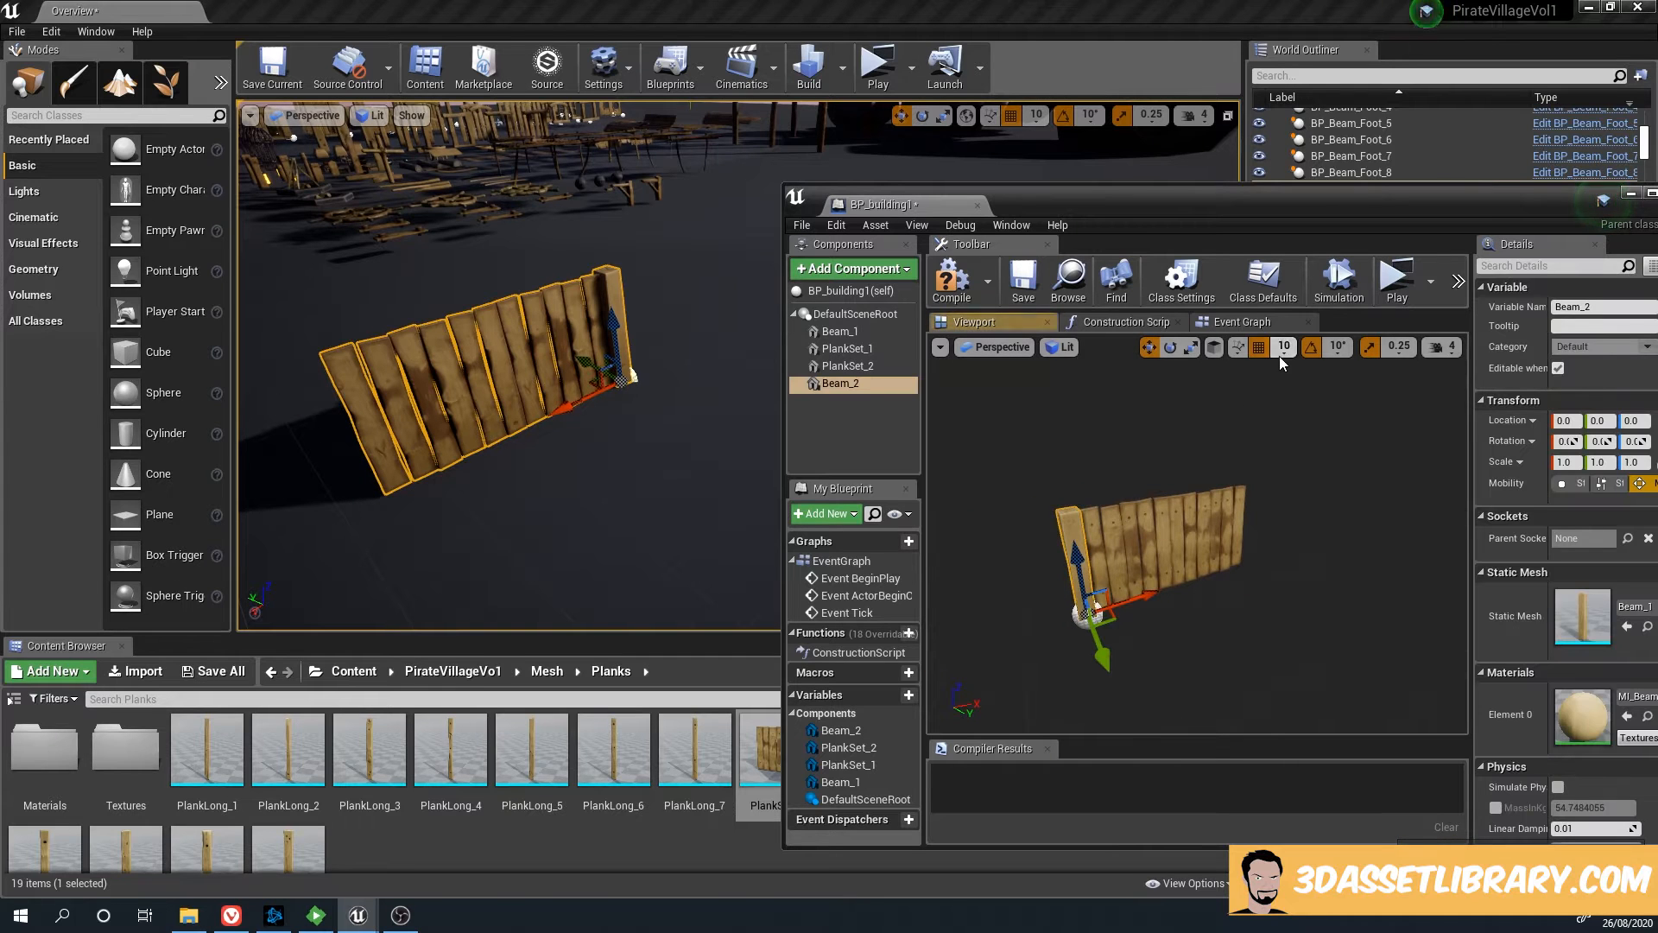
left_click(1280, 352)
left_click(1295, 457)
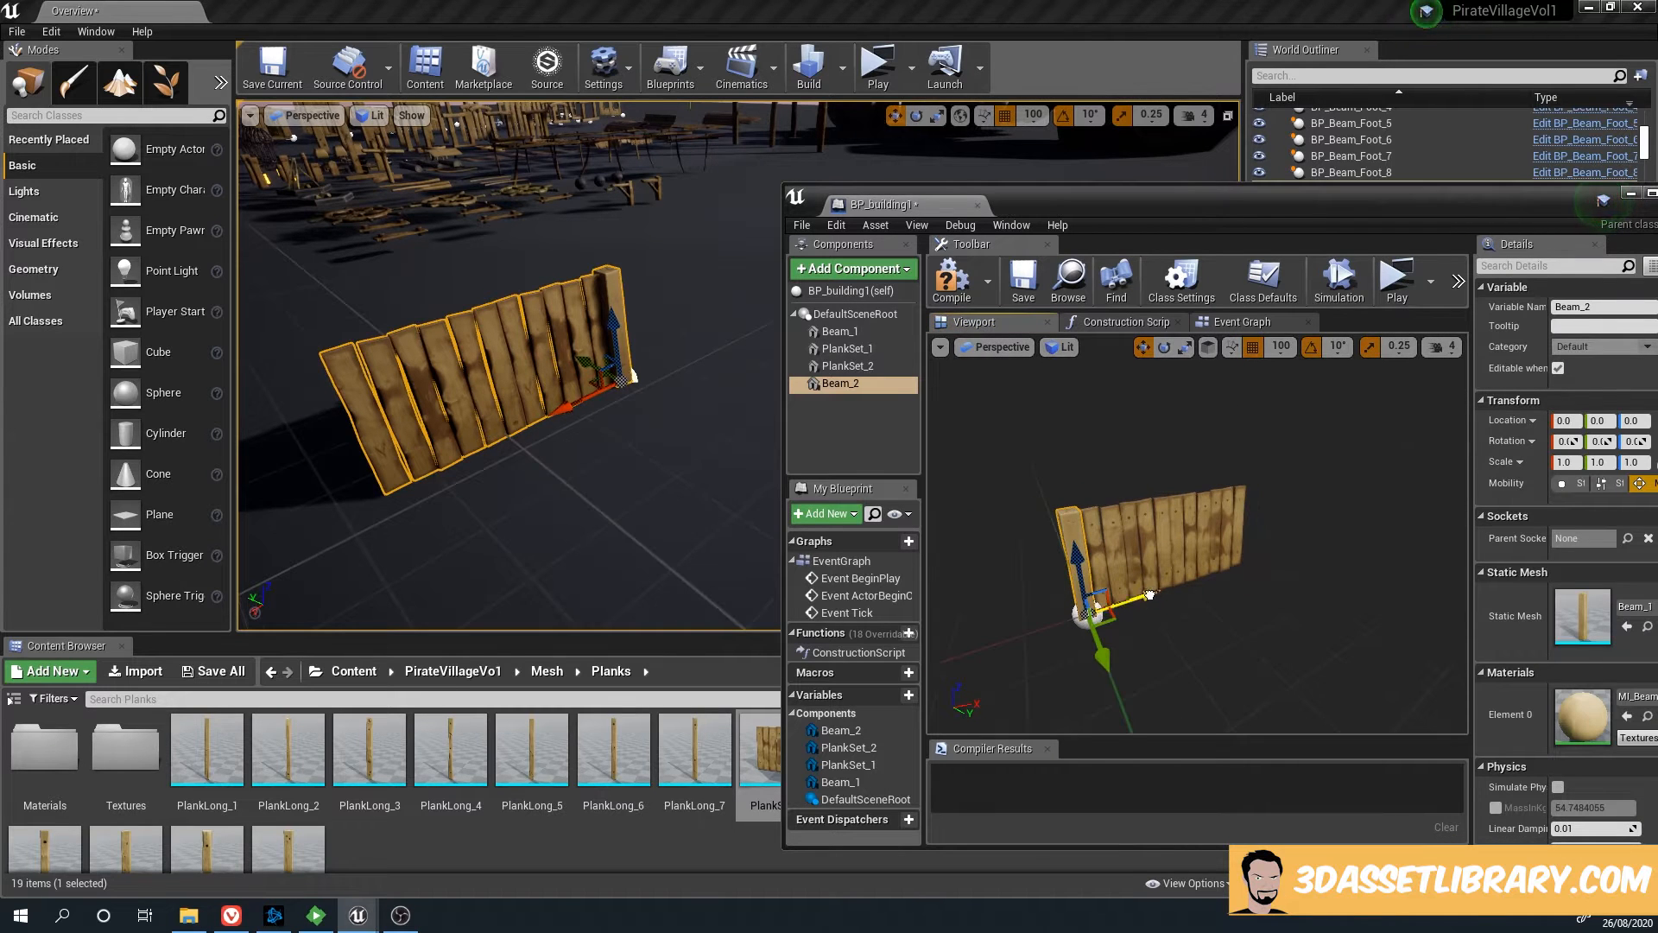
left_click_drag(1149, 596, 1278, 586)
Set the position snap to 10 and shift PlankSet_2 and PlankSet_1 along X to space them between the two beams
key("d")
right_click_drag(1185, 621, 1123, 618)
left_click(1114, 583)
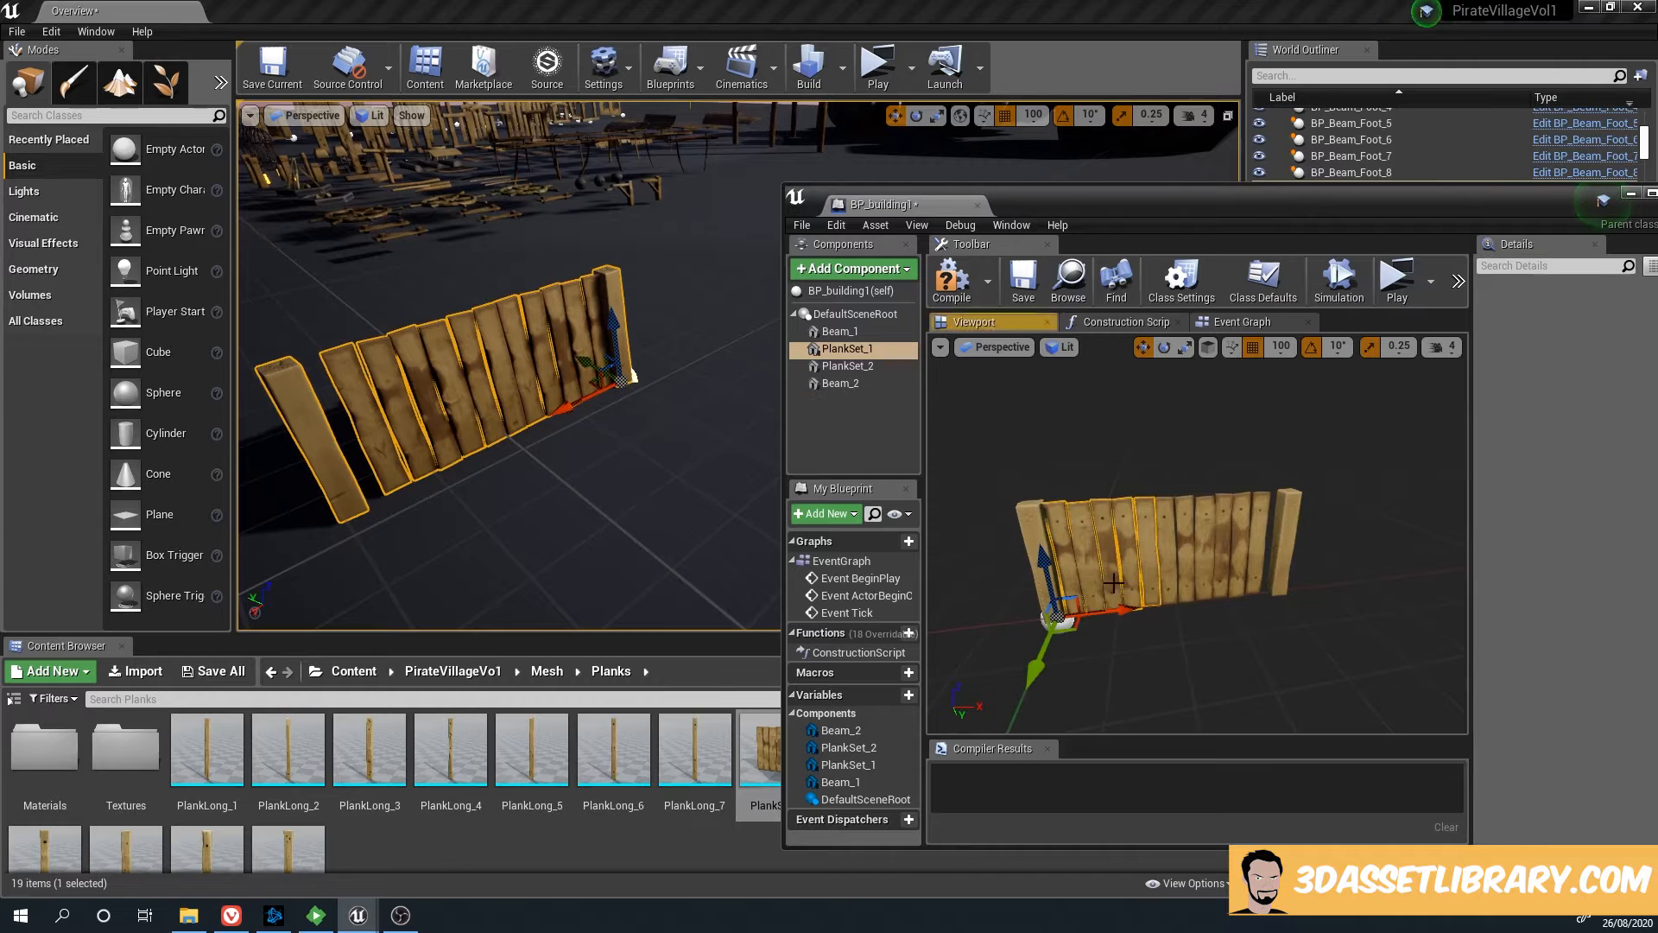
left_click(1219, 576)
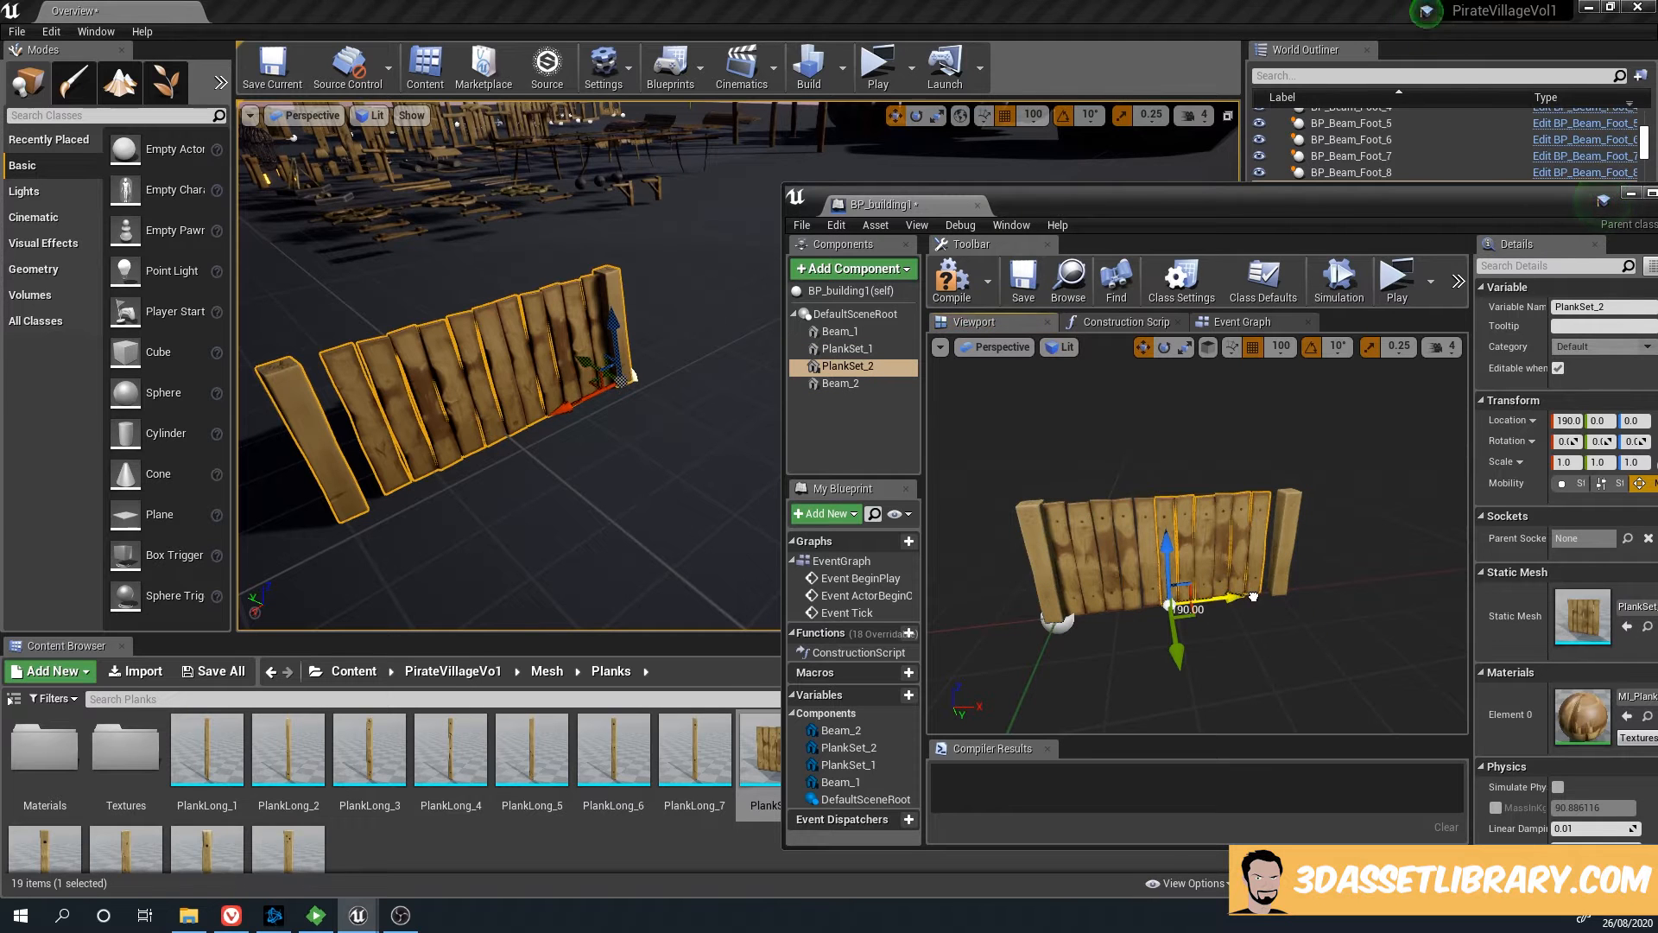
left_click(1282, 346)
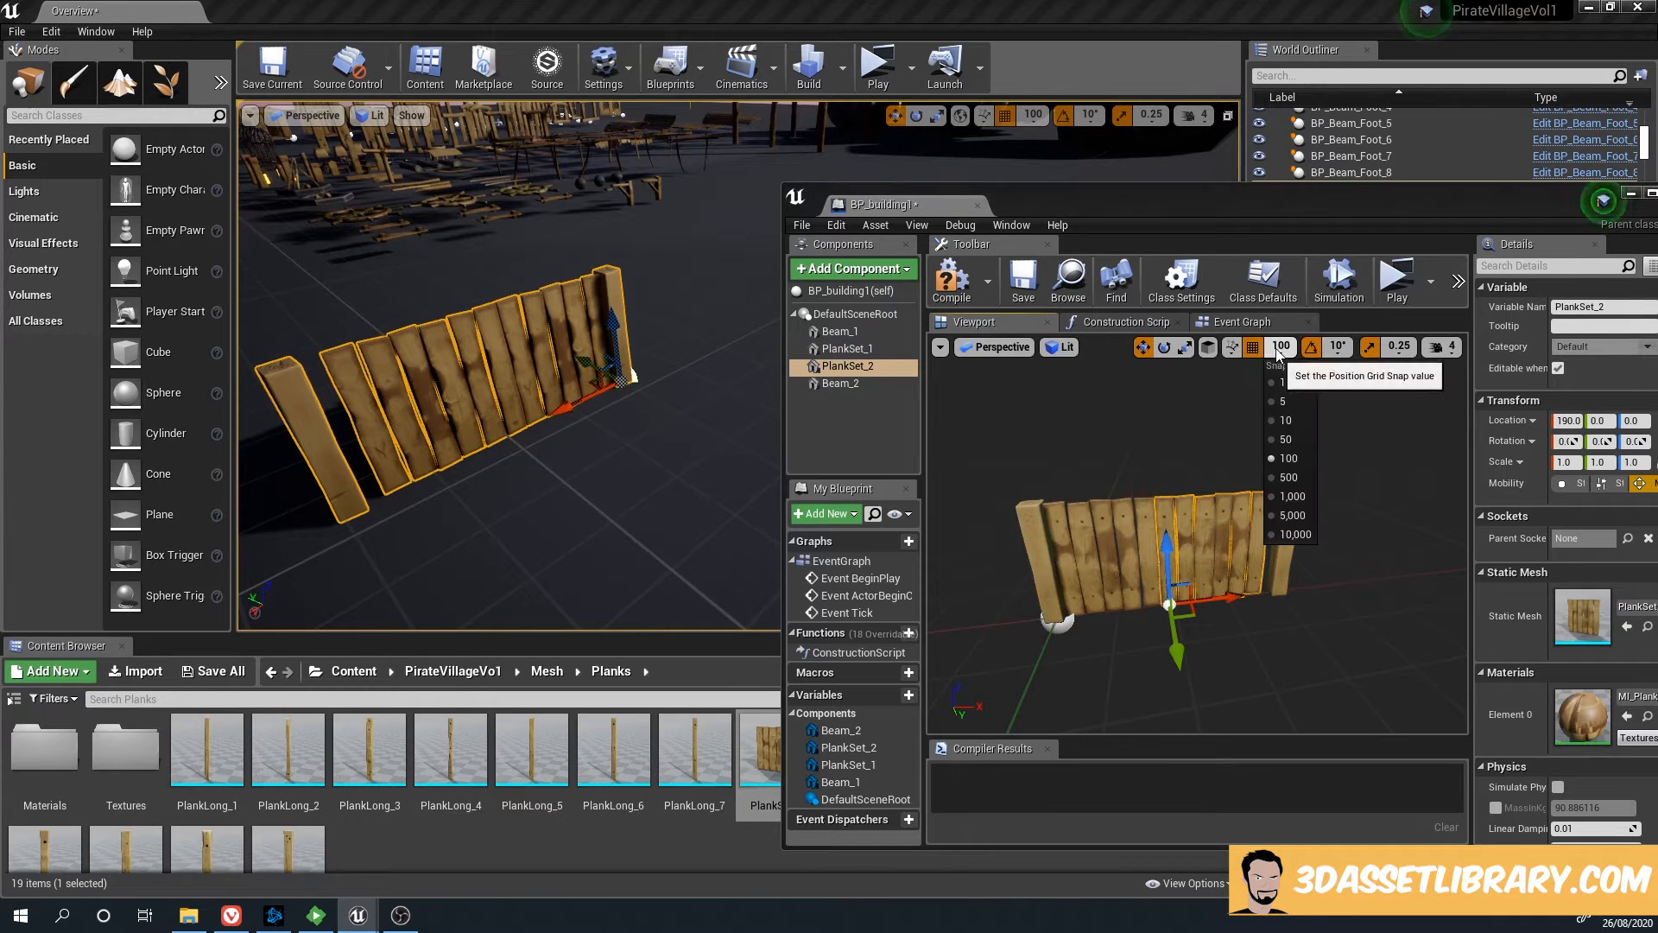
left_click(1293, 421)
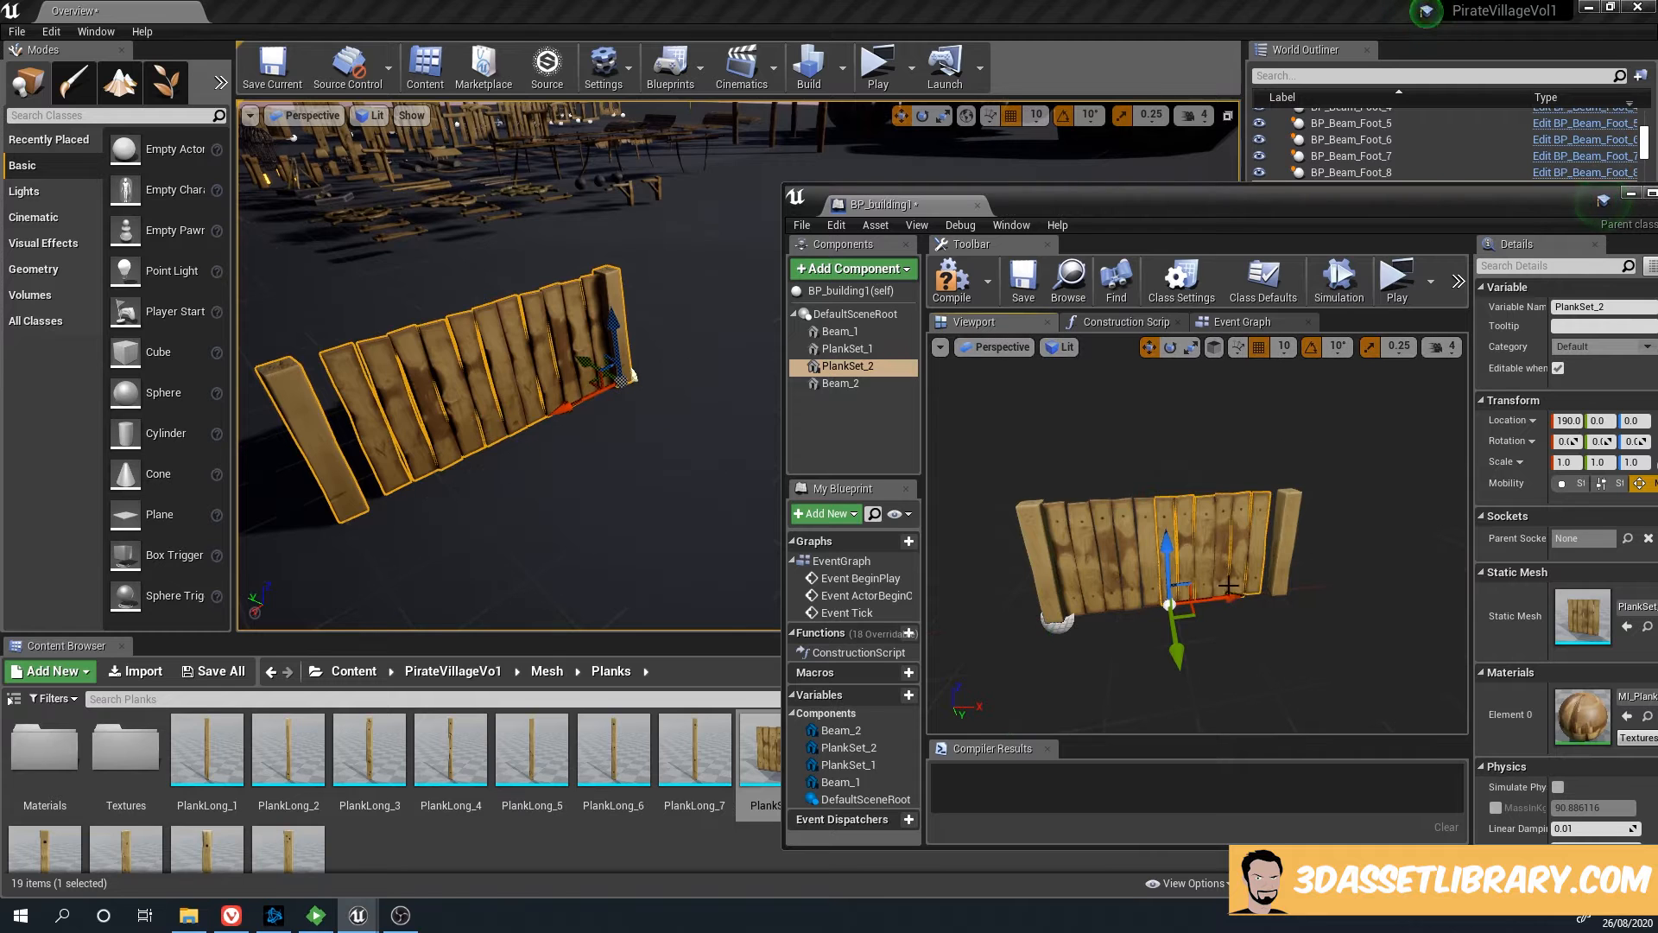
left_click_drag(1228, 587, 1243, 595)
left_click(1154, 587)
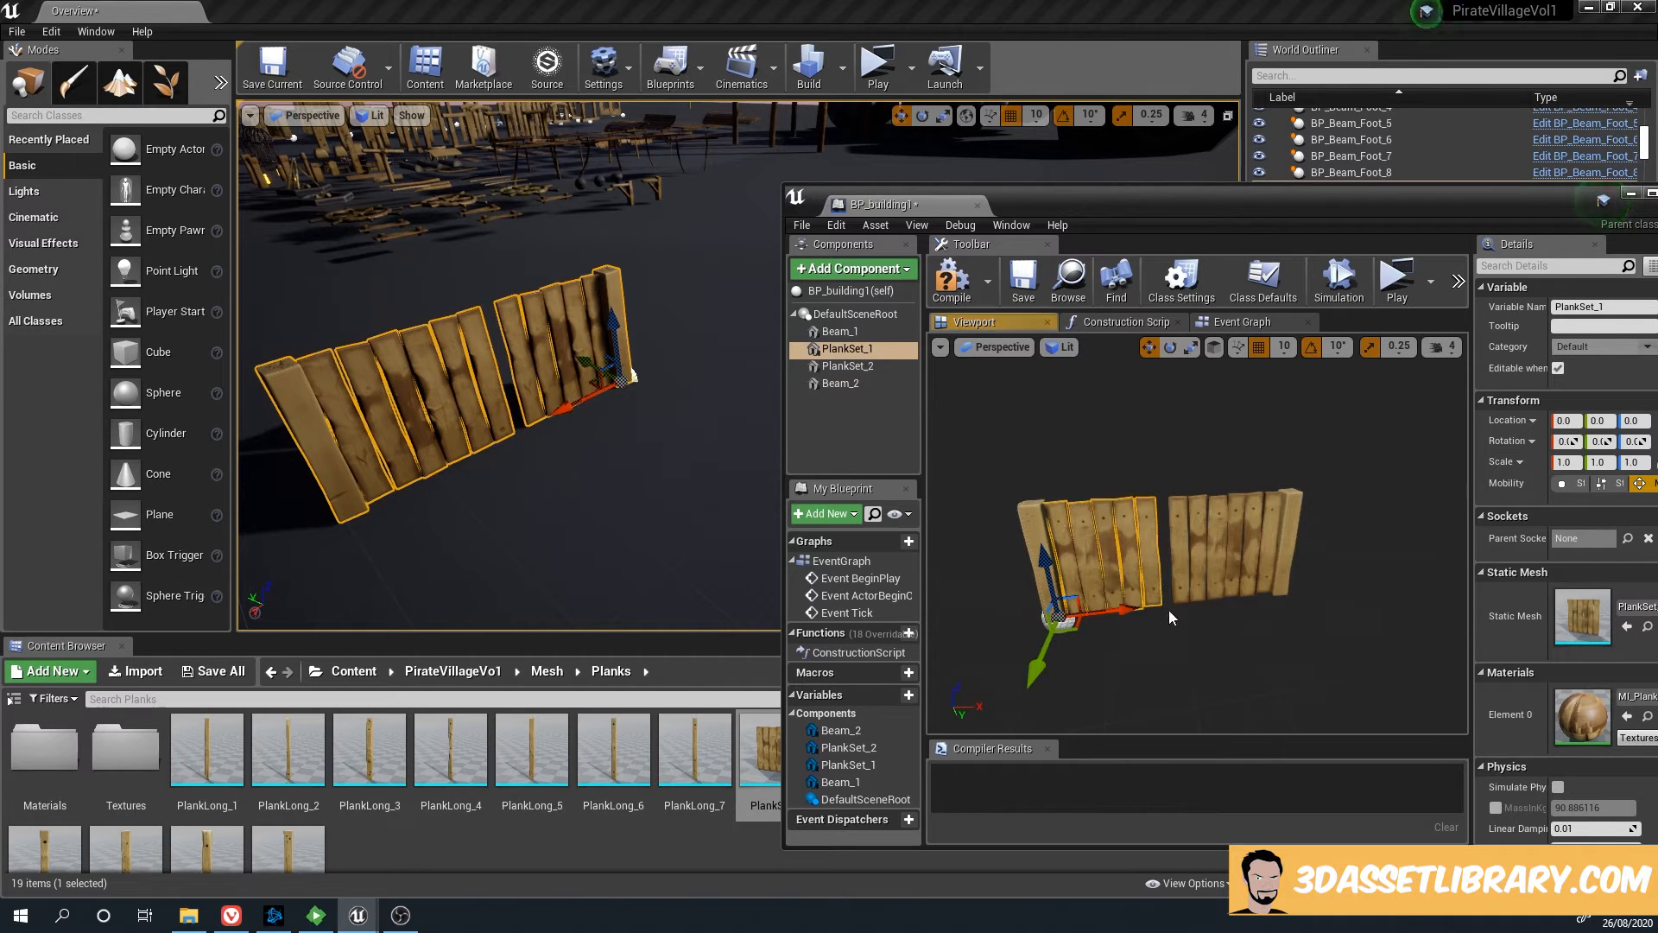
left_click_drag(1129, 612, 1146, 610)
Duplicate PlankSet_1 and rotate the copy to -90° about Z to start a perpendicular side wall
right_click_drag(1190, 636, 1273, 597)
left_click(1139, 596)
left_click(1291, 515)
right_click_drag(1291, 518, 1289, 526)
key("ctrl+w")
key("e")
left_click_drag(1212, 645, 1114, 652)
right_click_drag(1248, 631, 1223, 606)
right_click_drag(1021, 679, 1219, 586)
Move the rotated plank set to X 0 so it lines up with the corner beam
key("w")
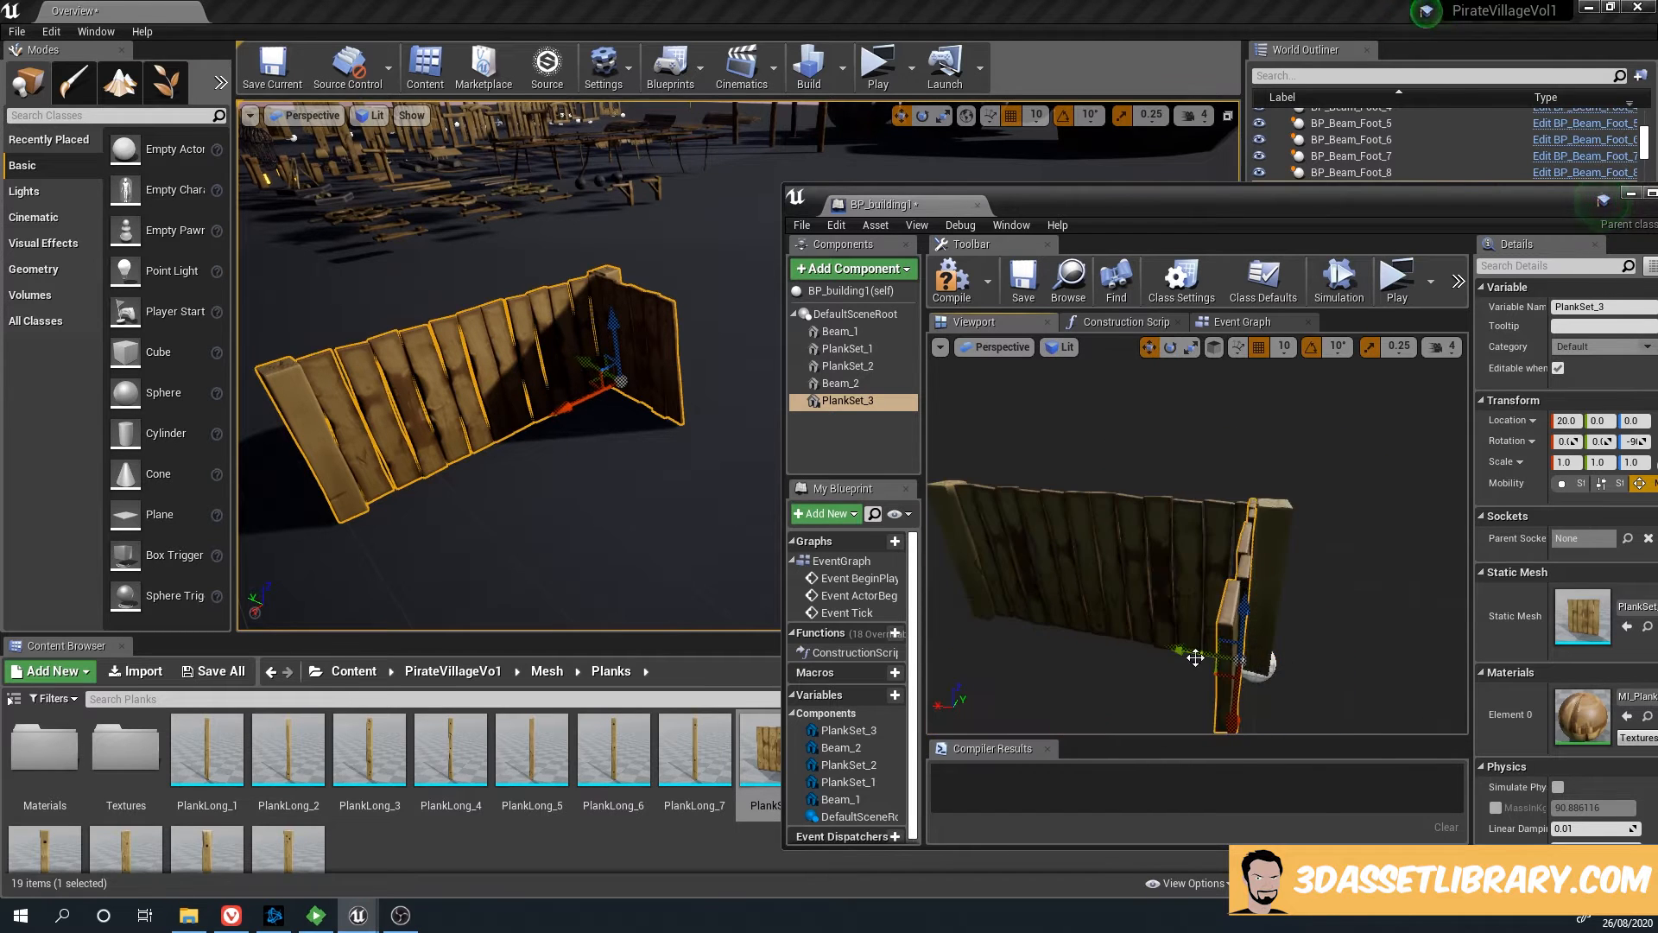
left_click_drag(1195, 658, 1213, 661)
right_click_drag(1072, 572, 1277, 578)
Rotate Beam_1 at the wall corner about its vertical axis
left_click(1192, 560)
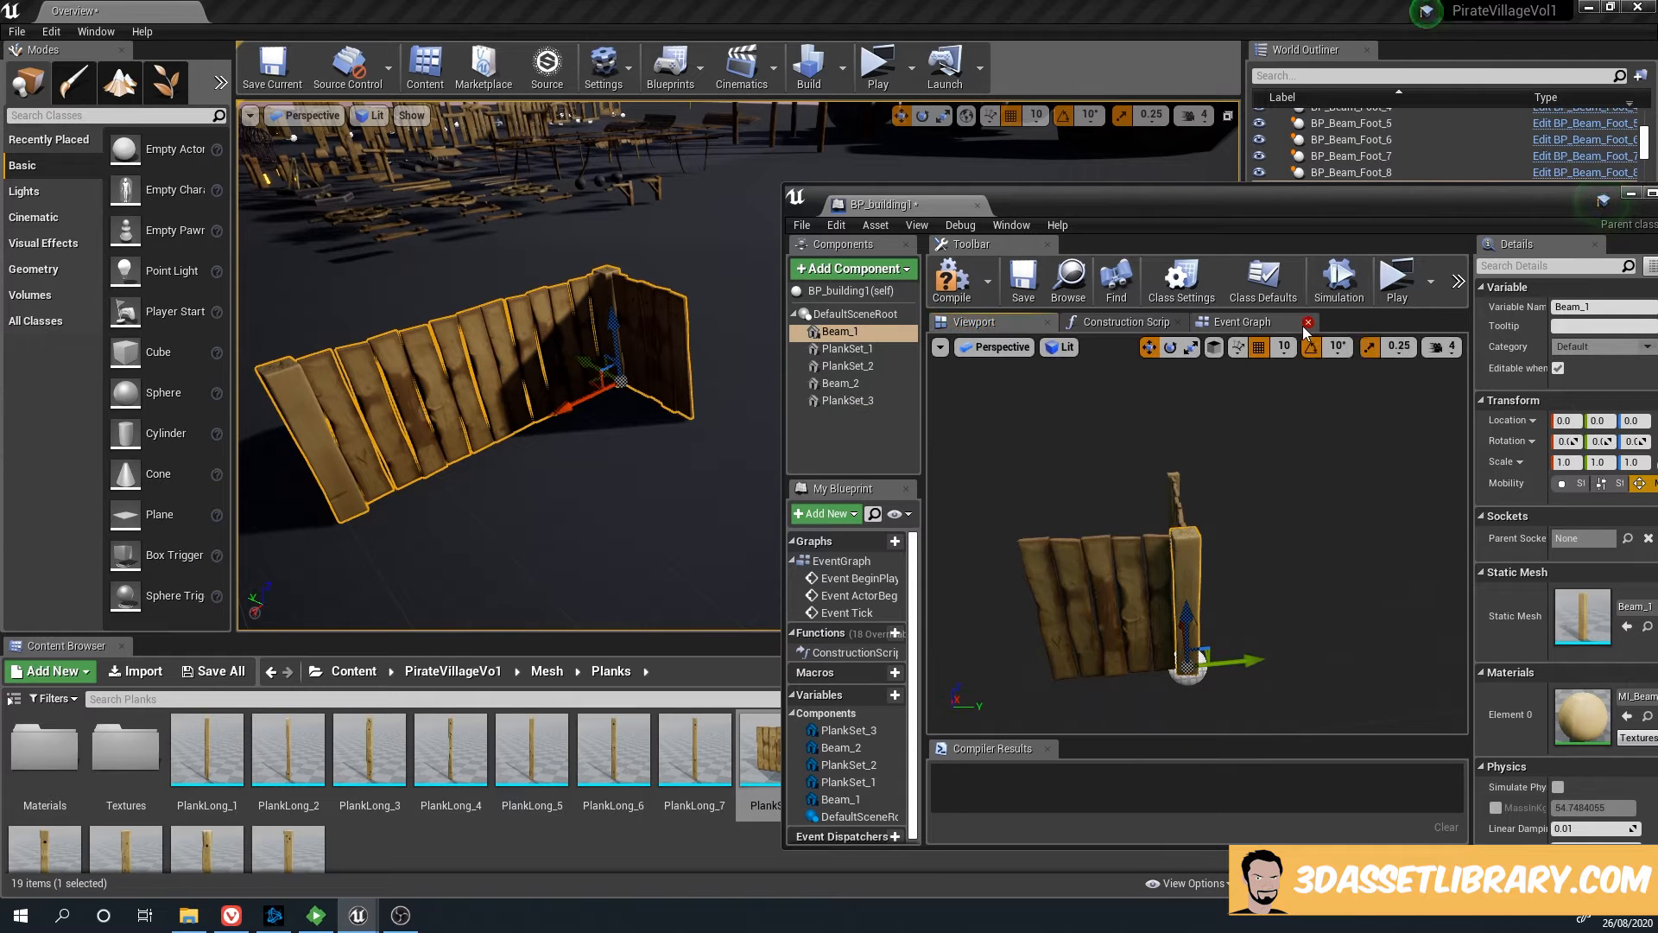
scroll(1201, 551, "up", 5)
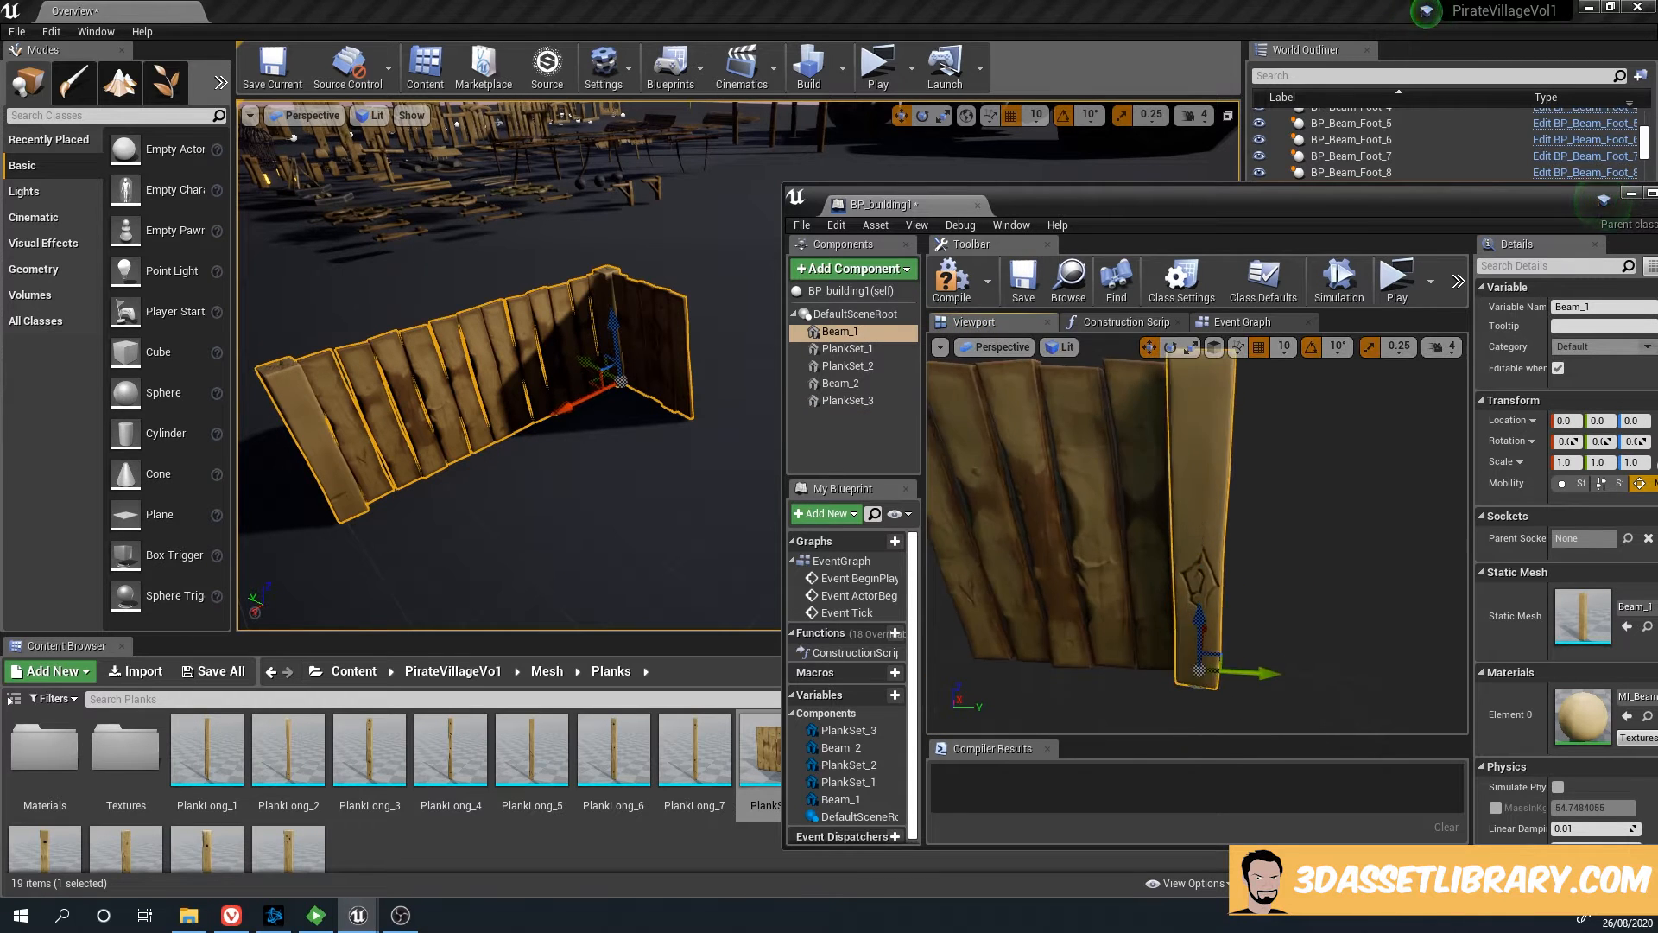
right_click_drag(1201, 551, 1159, 569)
middle_click_drag(1116, 612, 1196, 575)
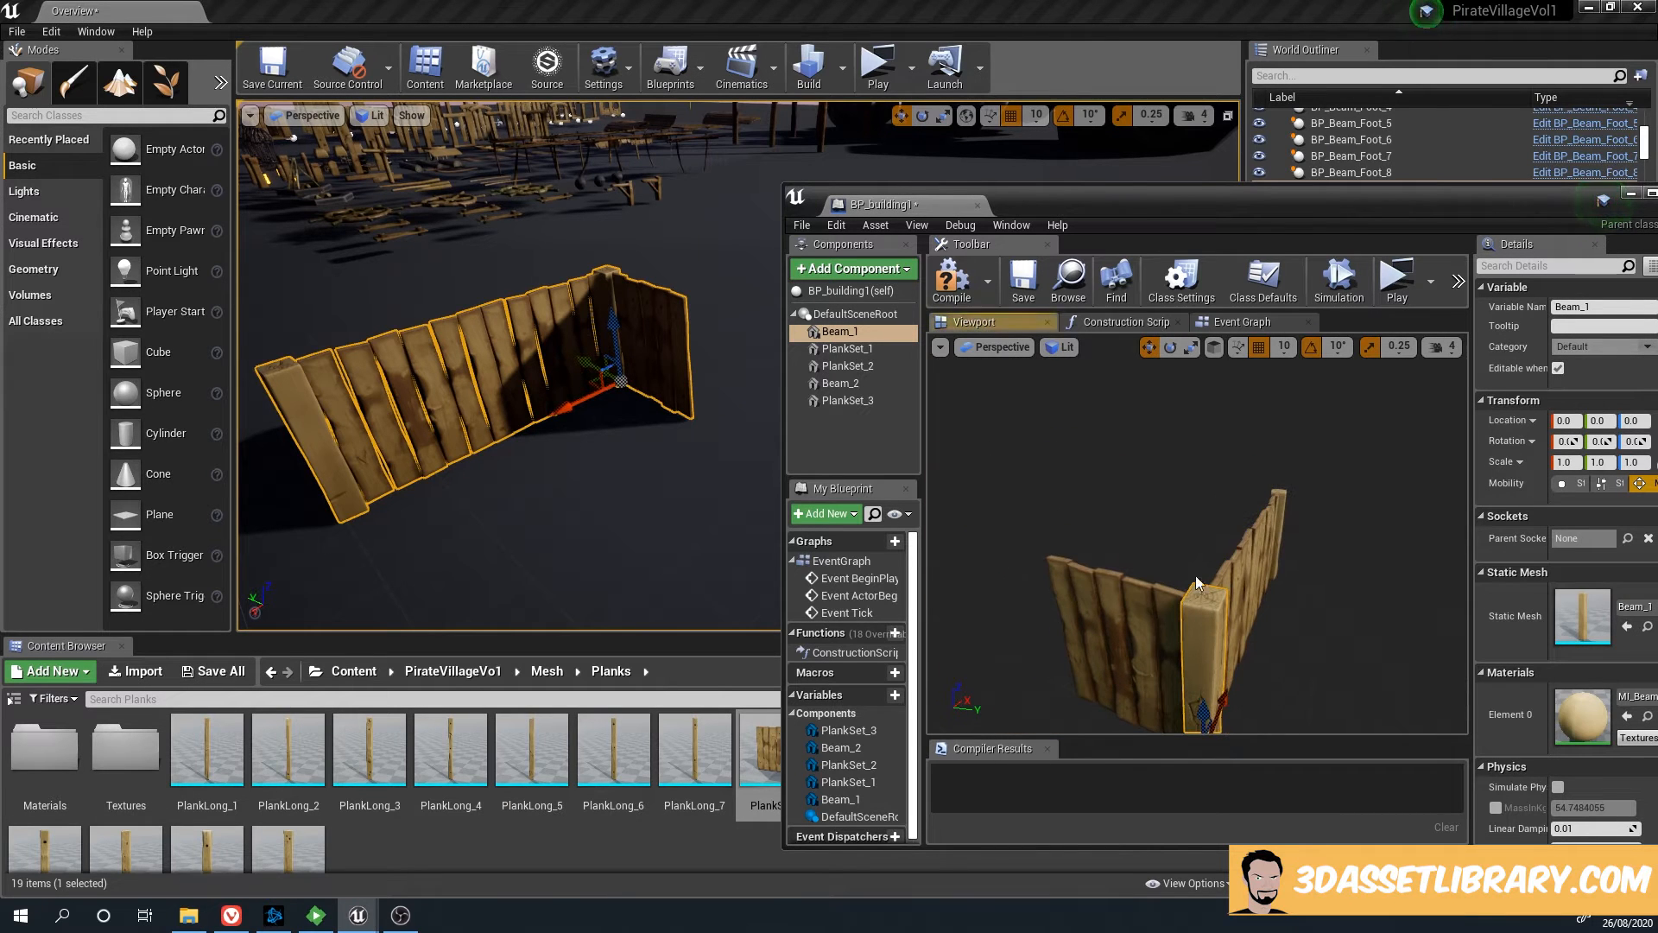
left_click_drag(1353, 595, 1150, 535)
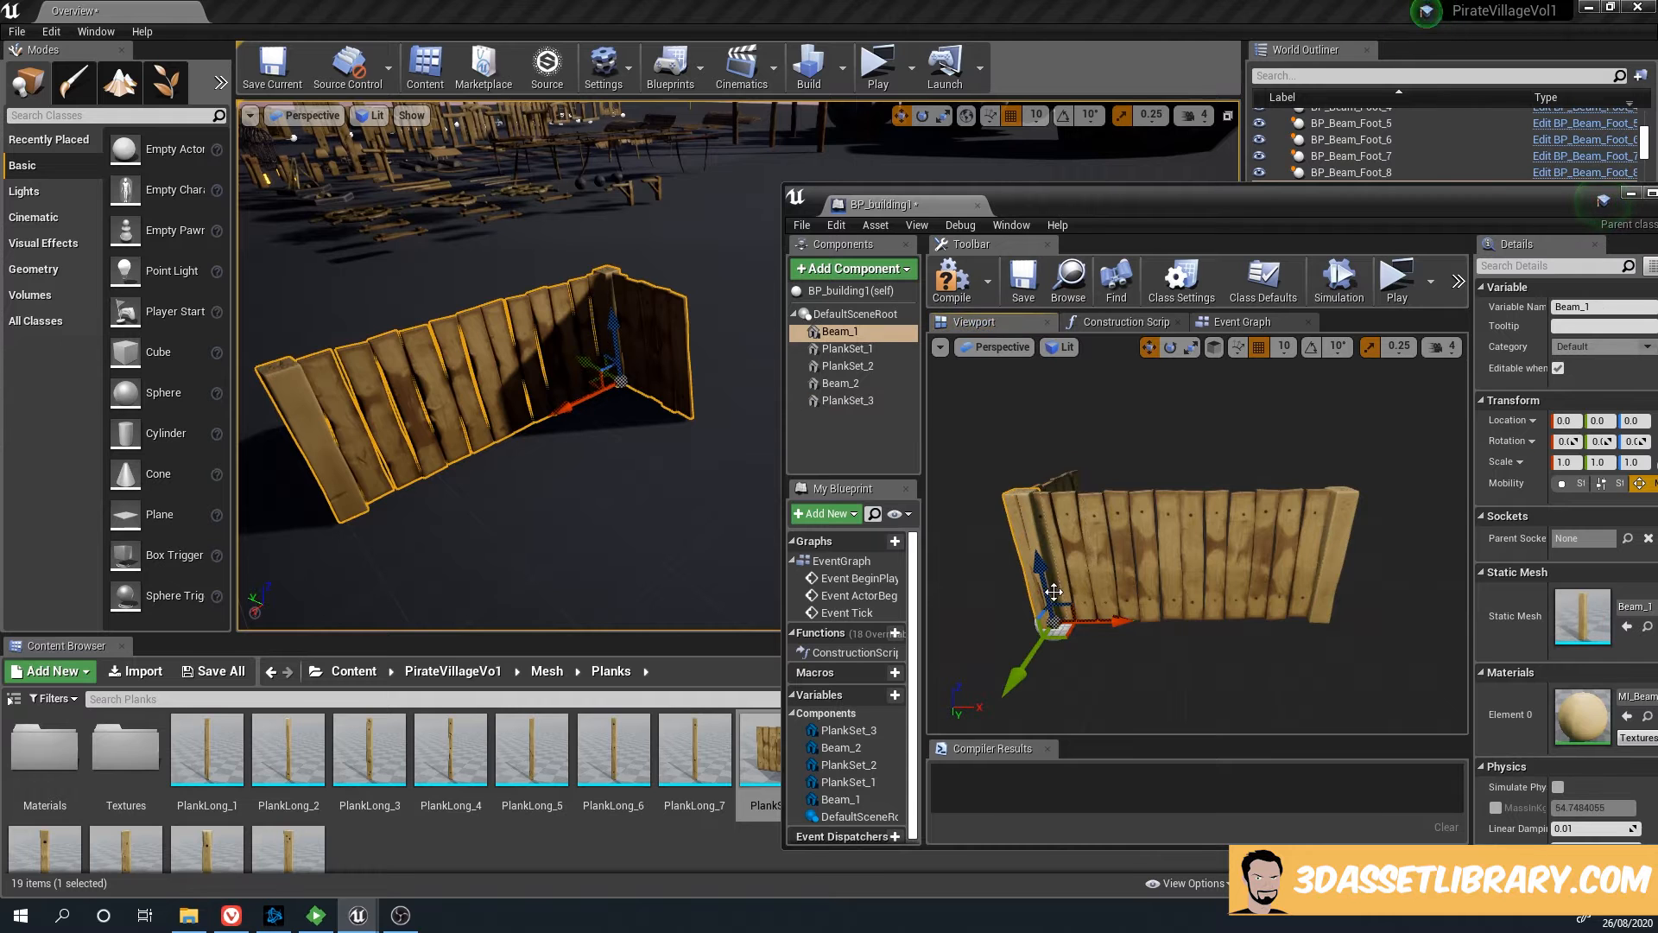
key("e")
left_click_drag(1054, 592, 1002, 565)
Rotate Beam_2 about its vertical axis and inspect the wall's other side in the level
left_click(1325, 566)
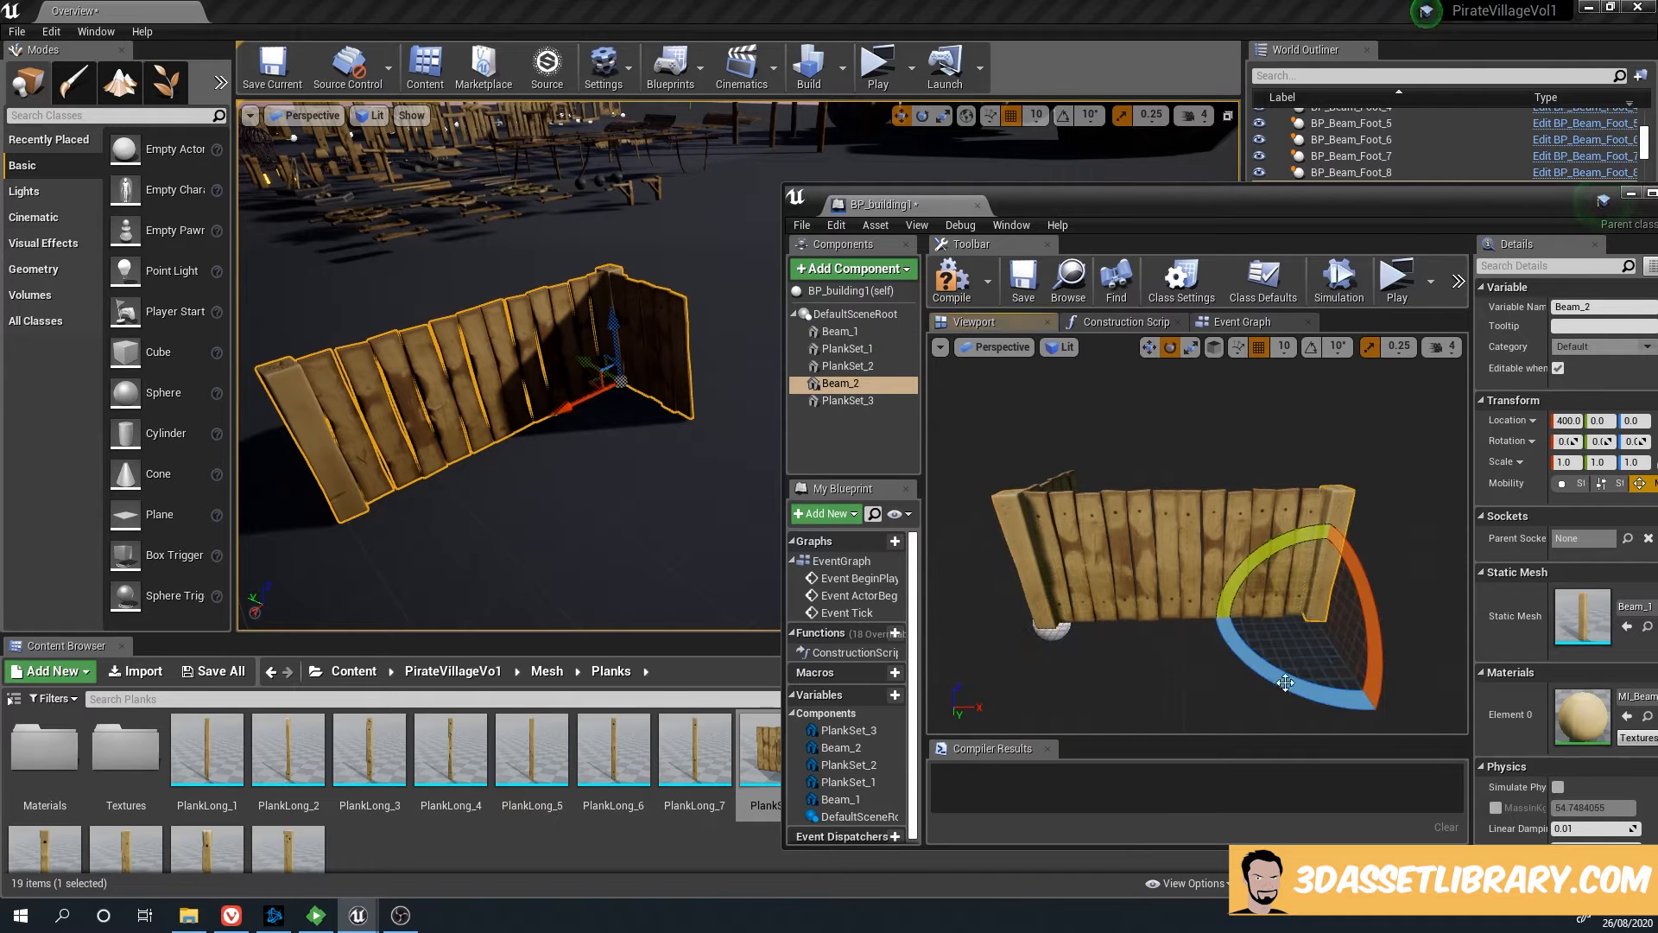
left_click_drag(1286, 682, 1163, 733)
right_click_drag(1162, 733, 1210, 726)
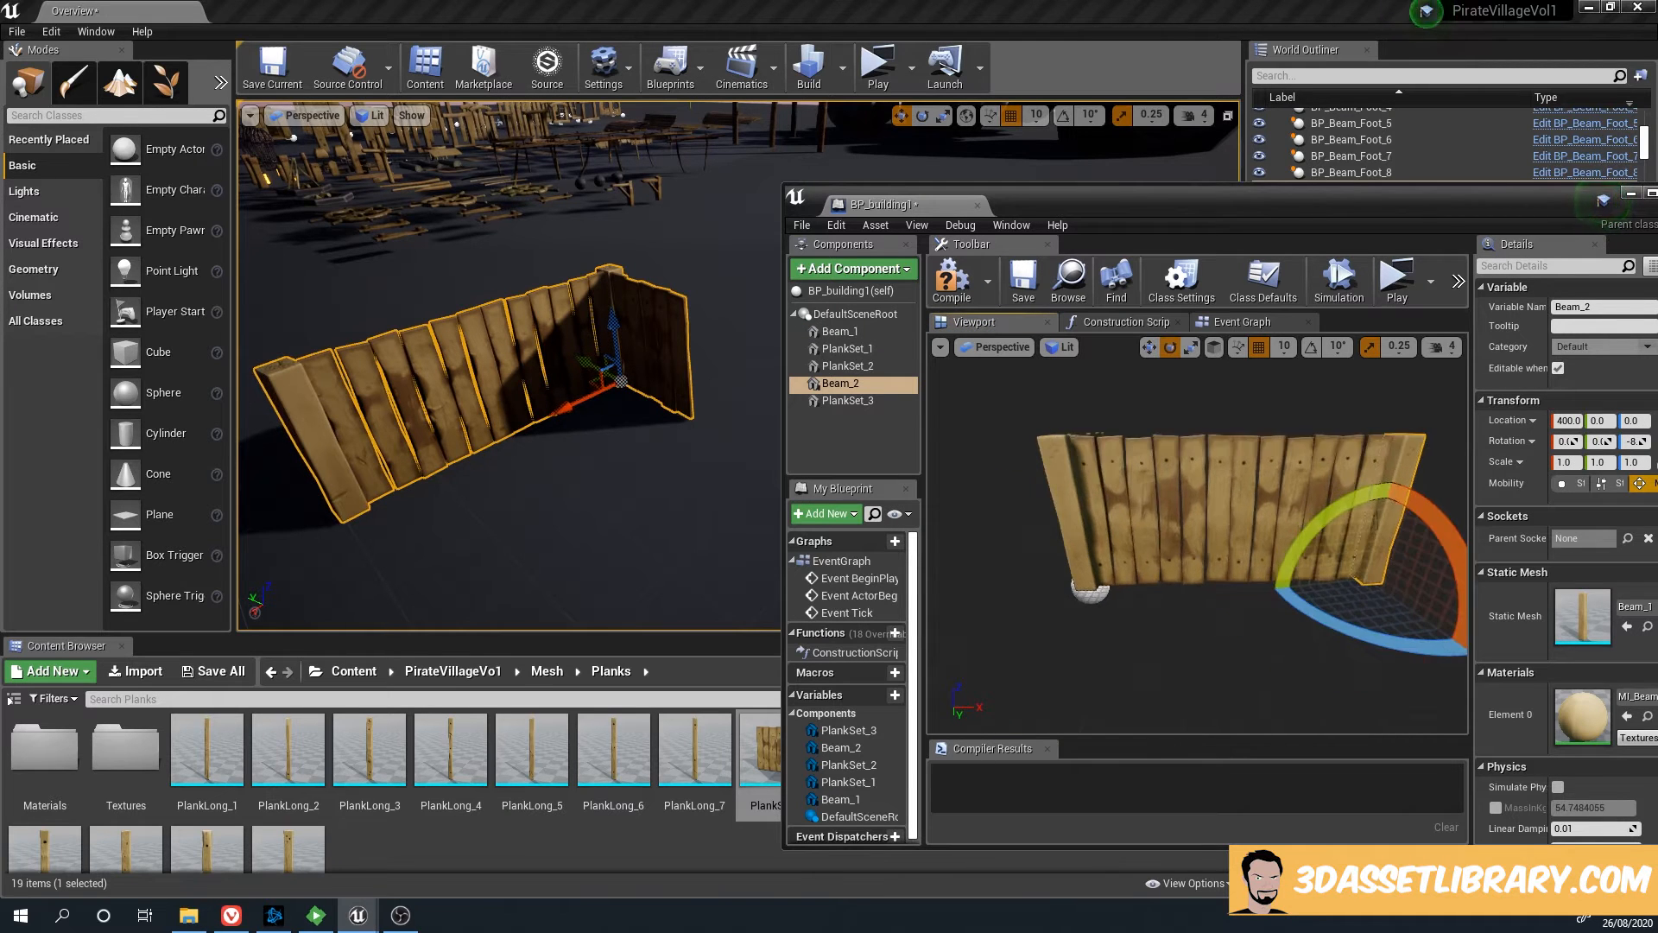
right_click_drag(518, 388, 449, 389)
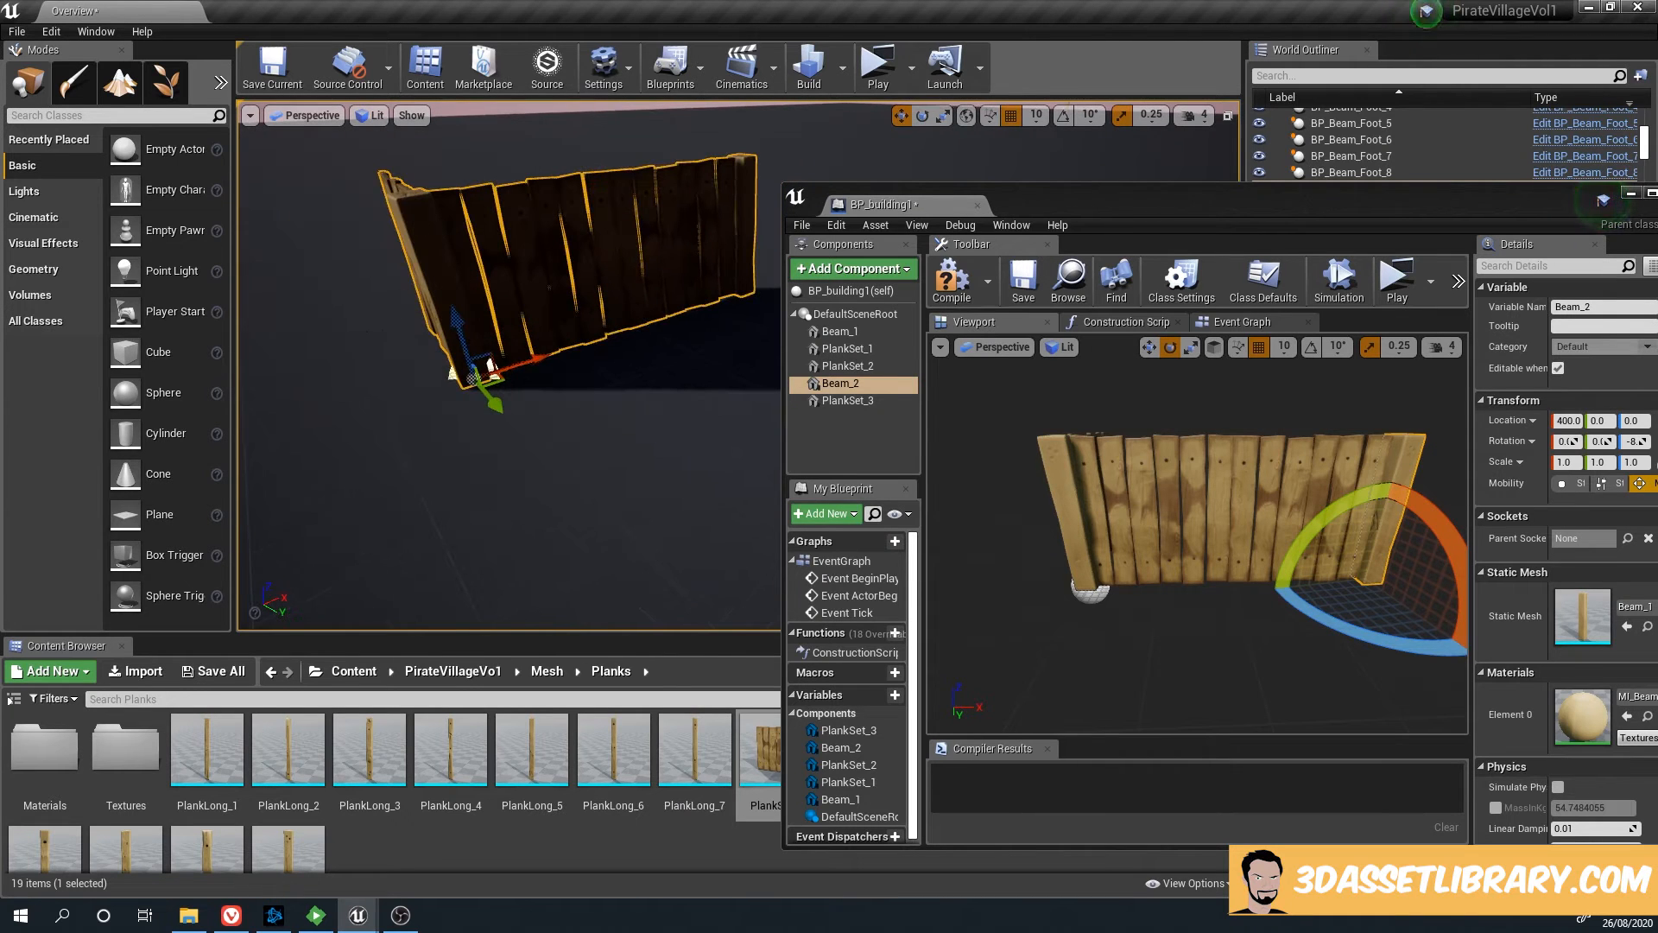
right_click_drag(1039, 475, 1046, 478)
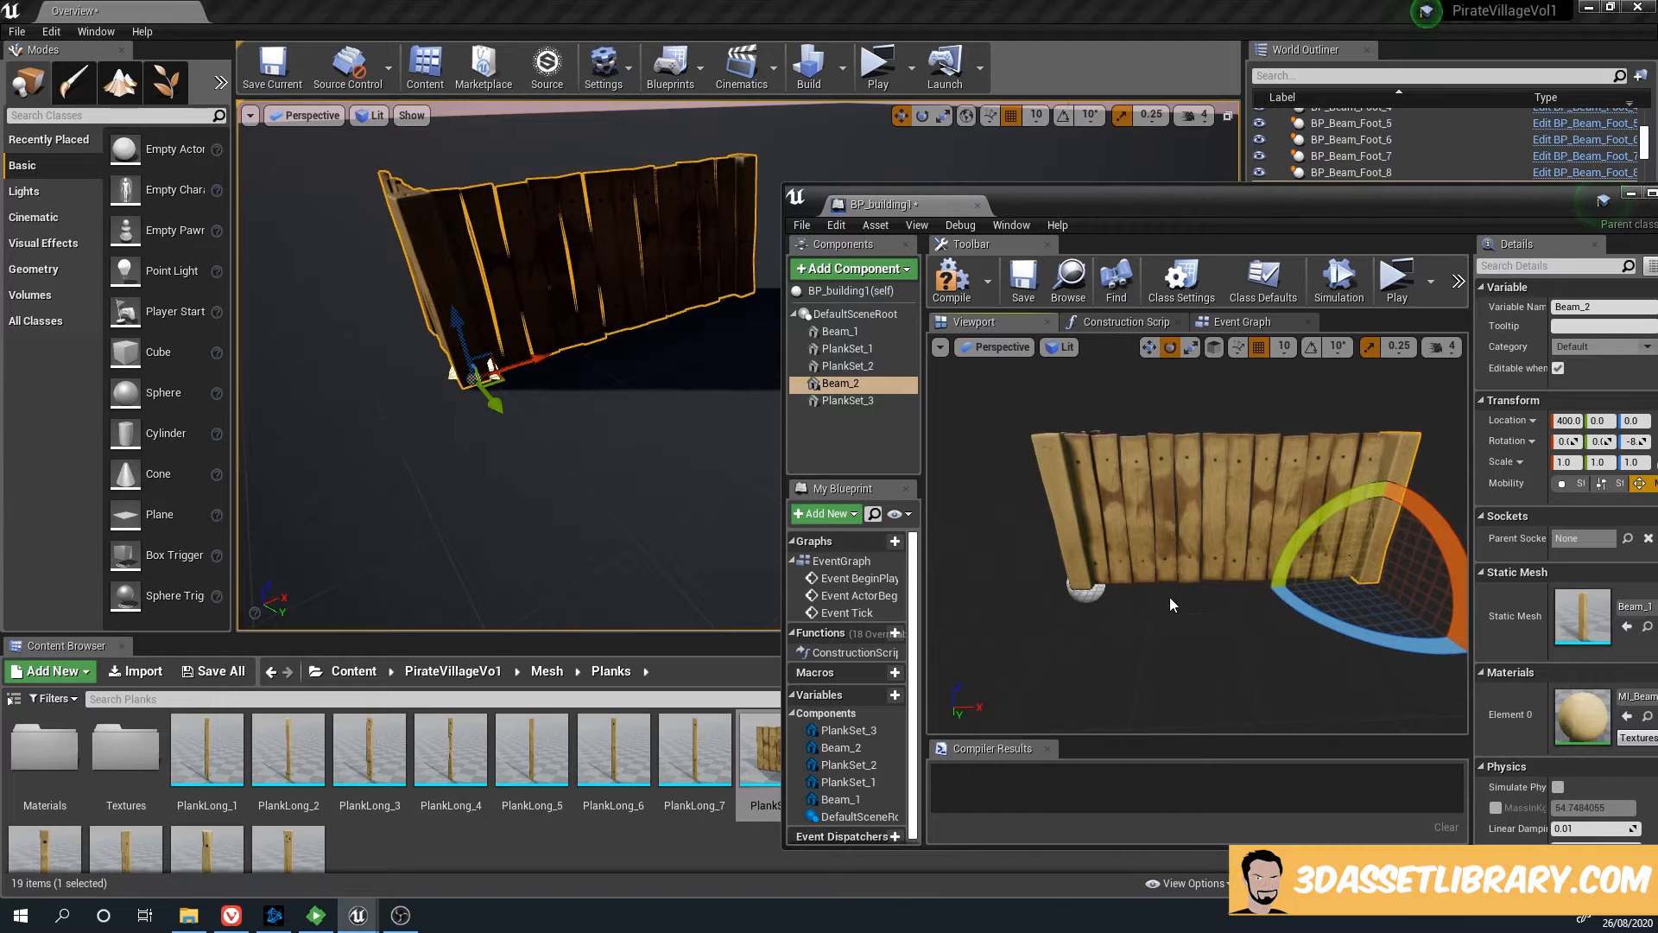
left_click(1253, 631)
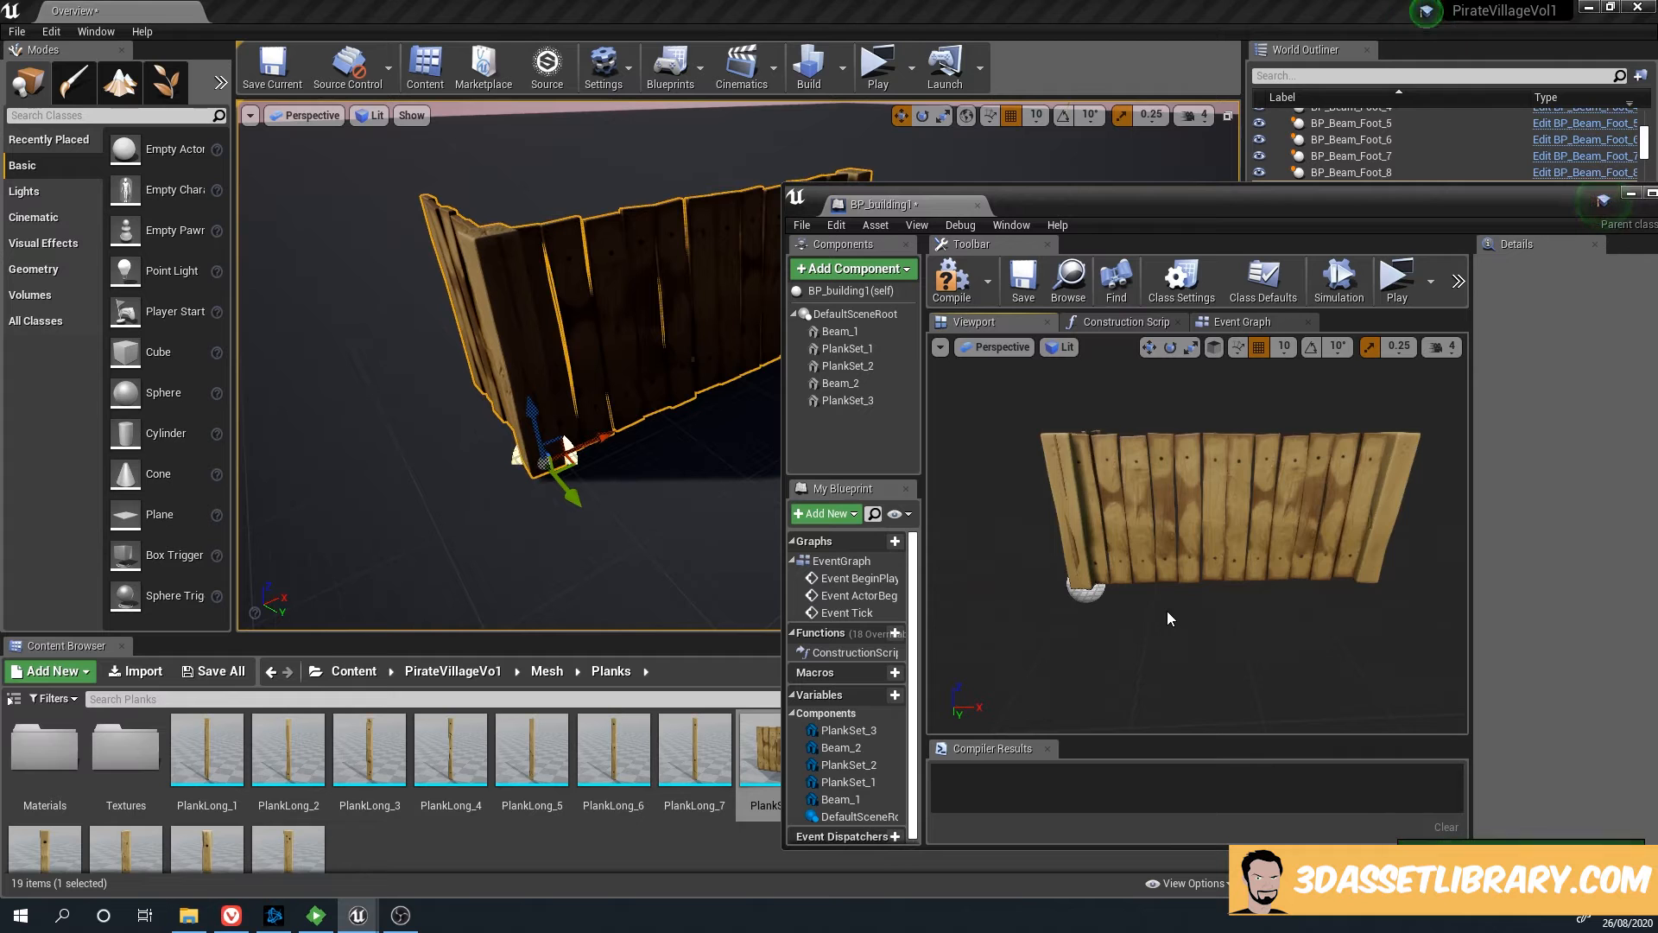
Toggle rotation snapping and fine-tune Beam_2's rotation about its vertical axis
right_click_drag(1168, 619, 1184, 542)
left_click(1196, 538)
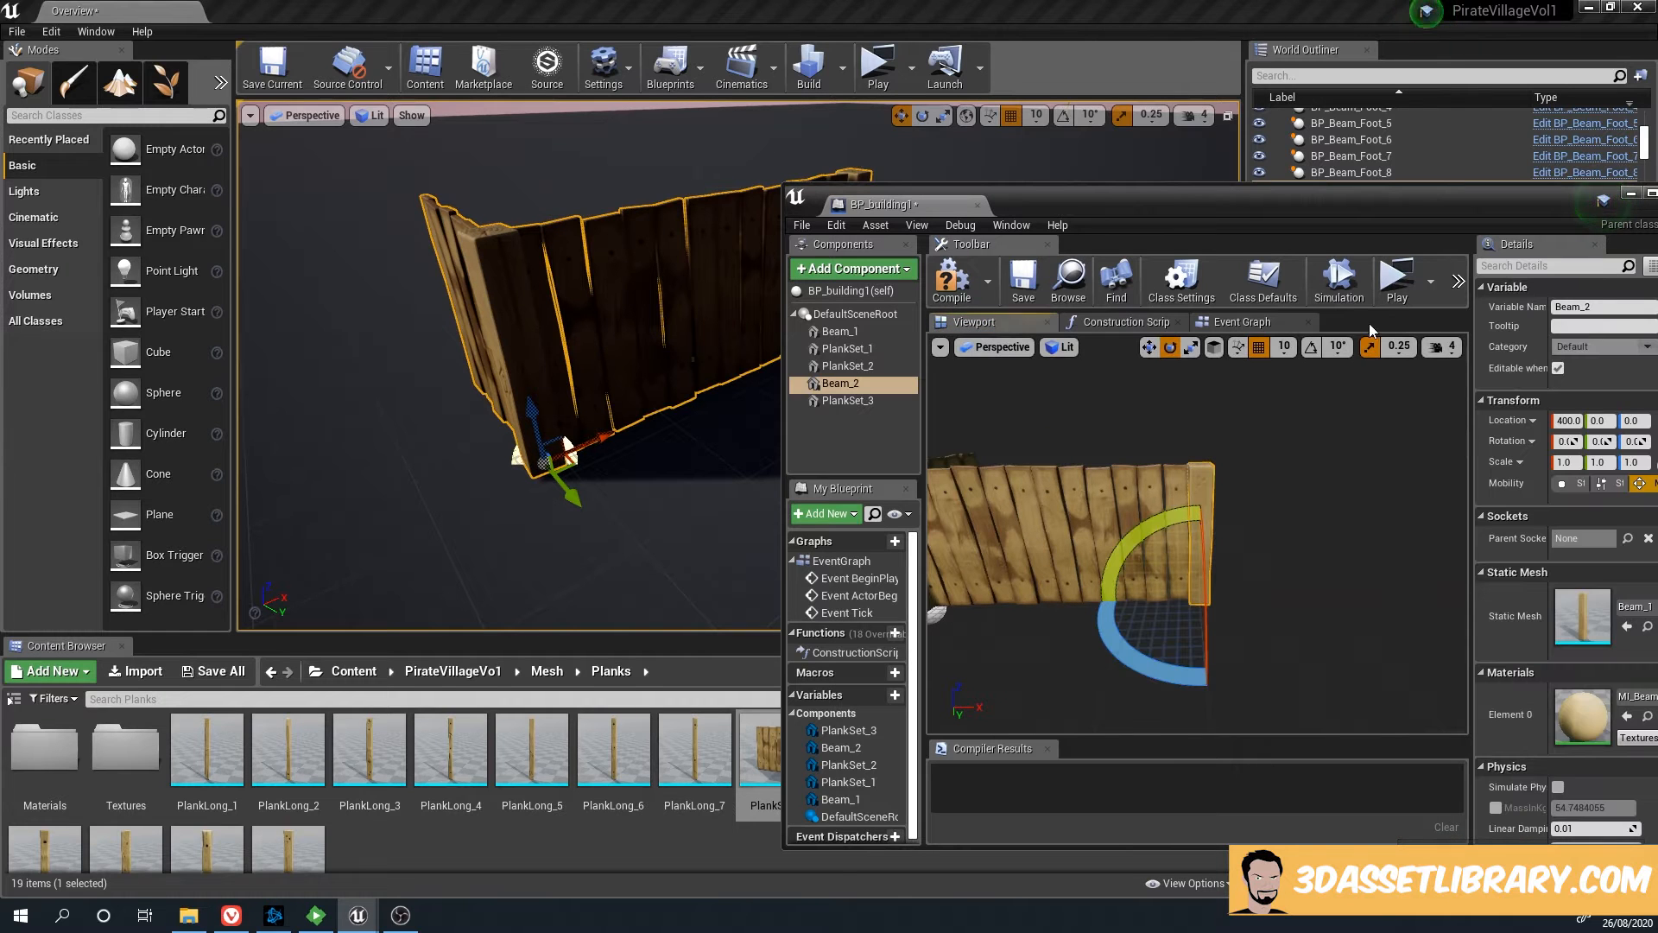
left_click(1311, 347)
left_click_drag(1140, 665, 1218, 676)
left_click_drag(1196, 547, 361, 674)
left_click(1118, 614)
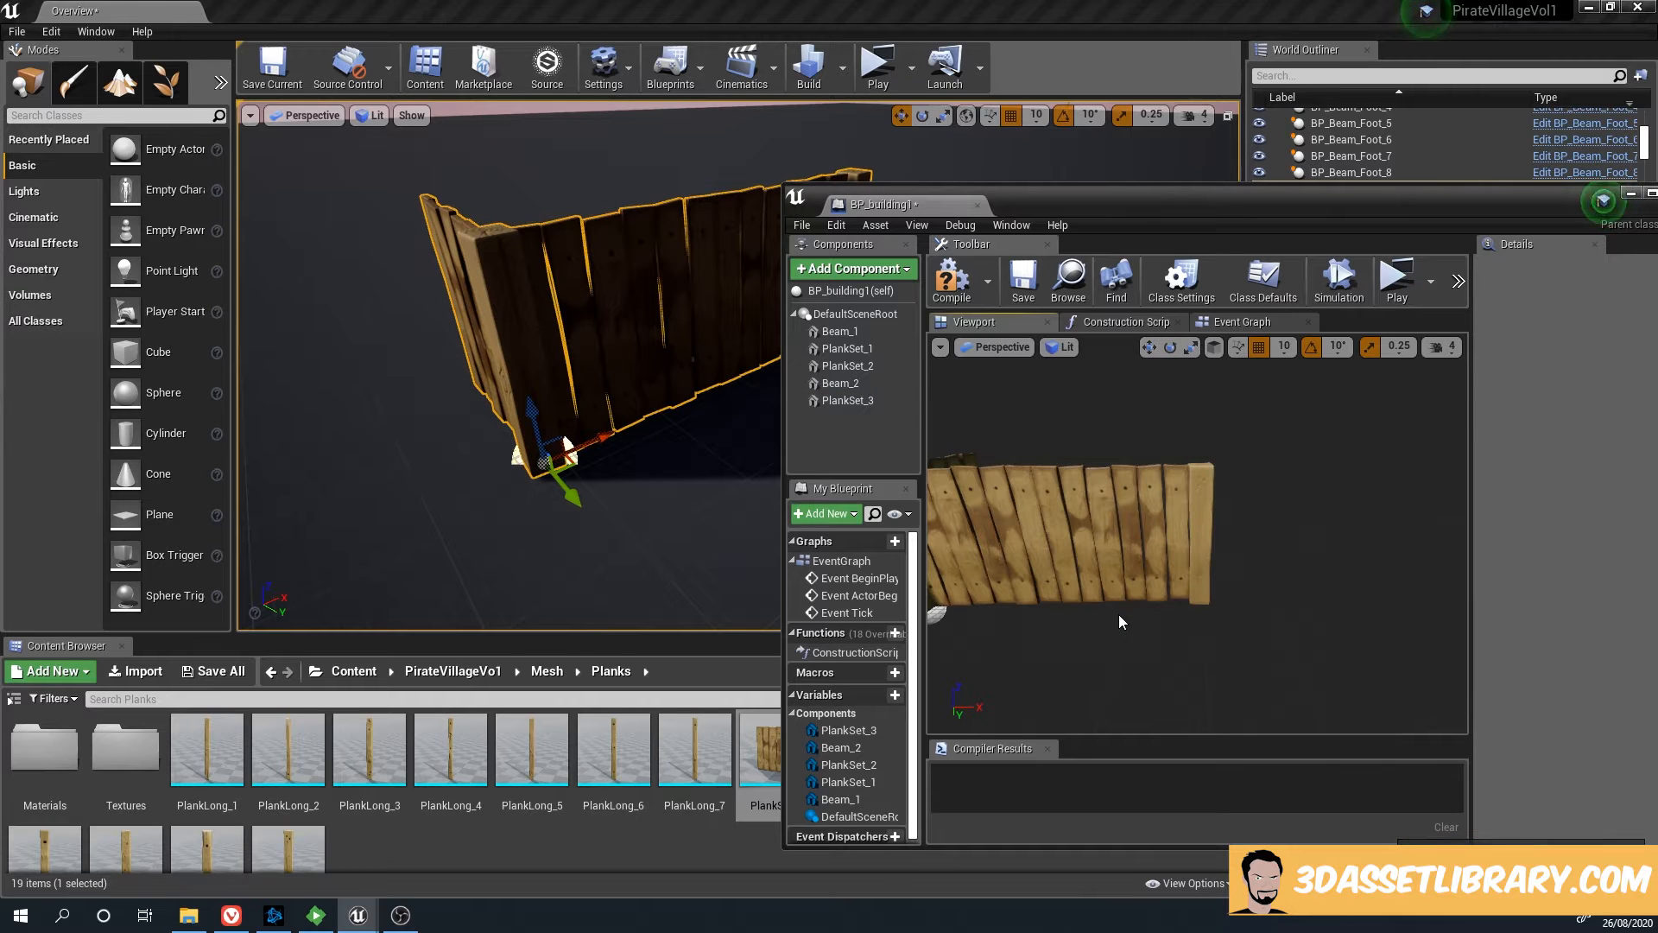
Set the position snap to 100 and place a copy of Beam_1 at the free end of the side wall
middle_click_drag(1080, 625, 1127, 608)
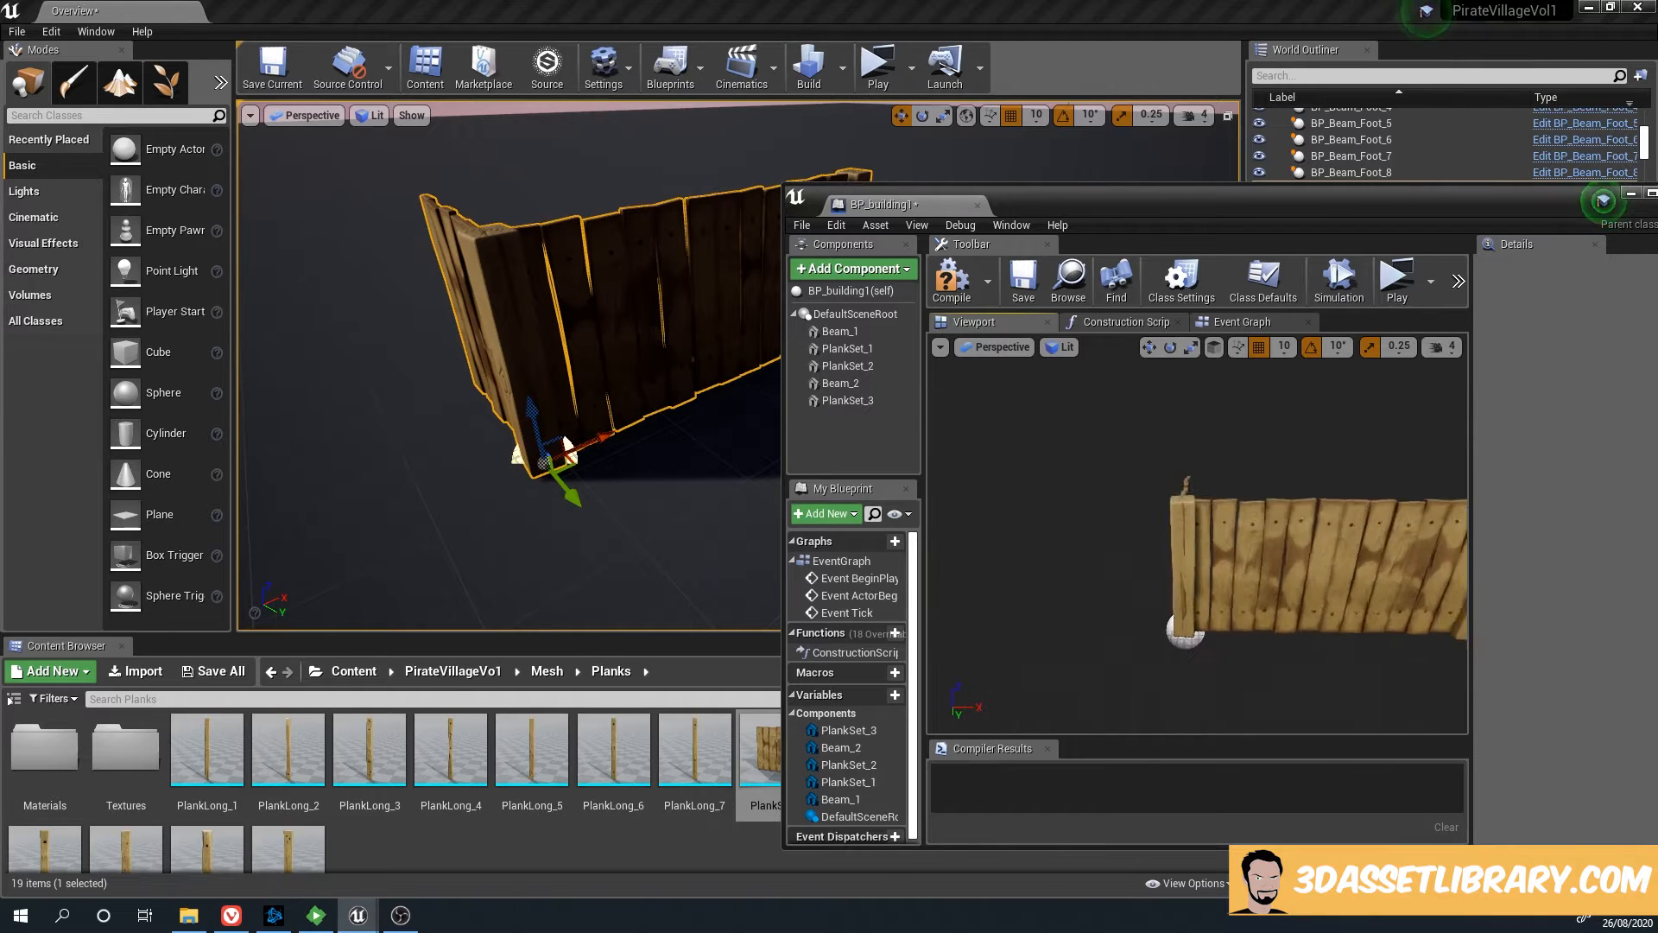
right_click_drag(1127, 609, 1251, 612)
left_click(1190, 649)
right_click_drag(1075, 641, 1114, 638)
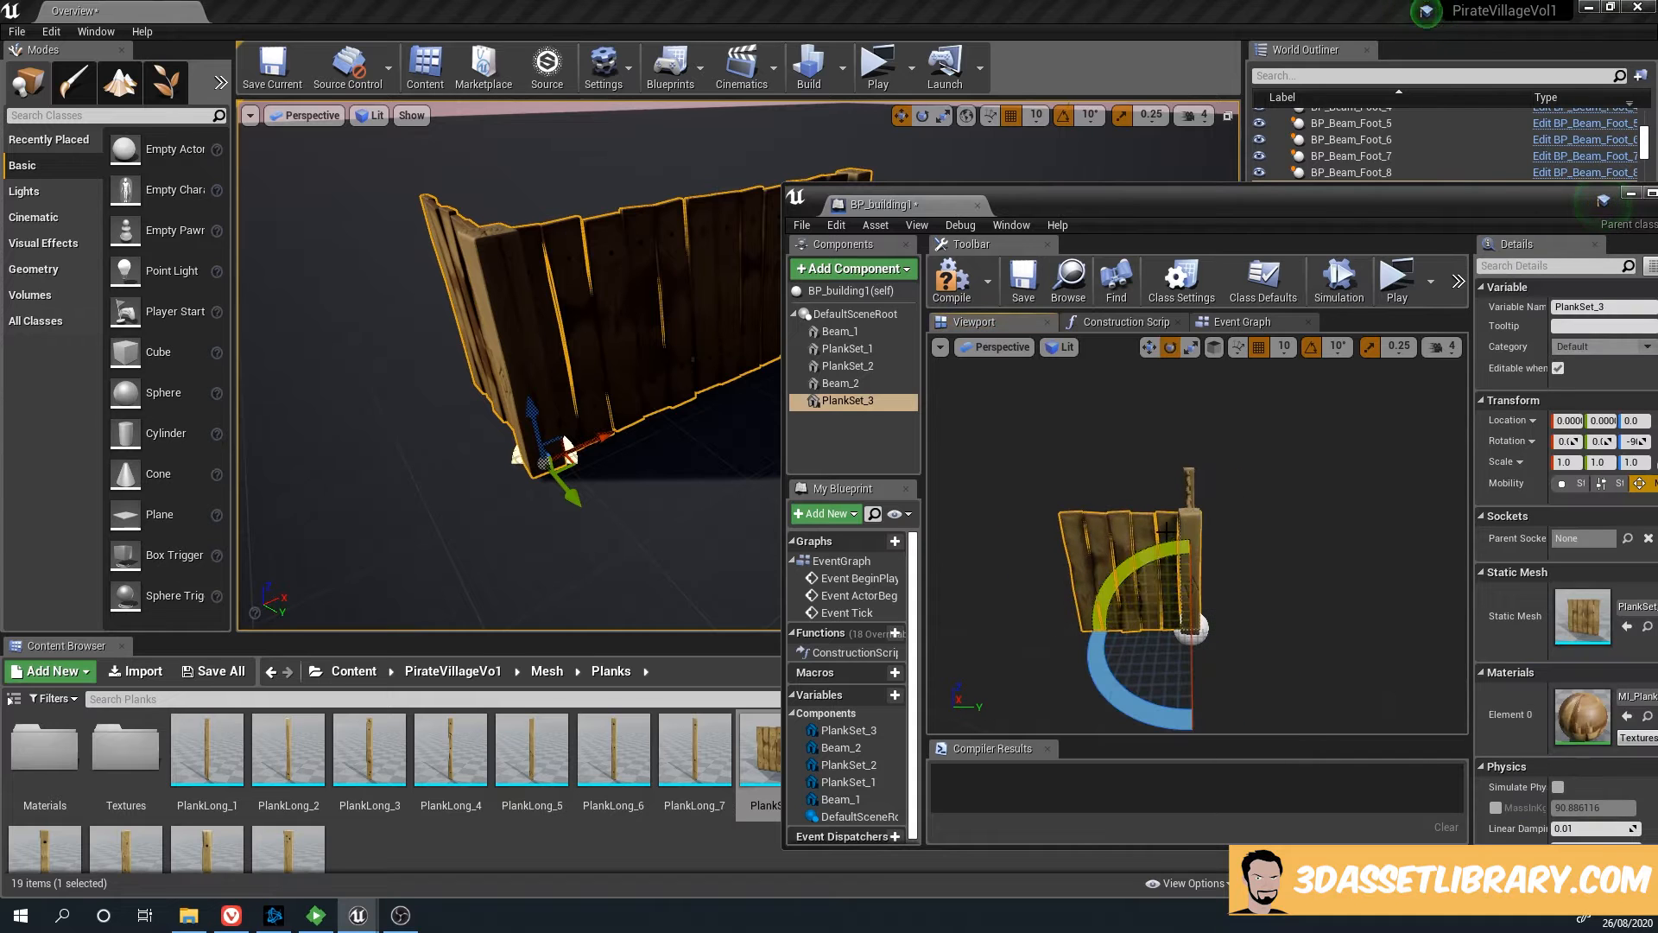
left_click(1196, 535)
left_click(1284, 346)
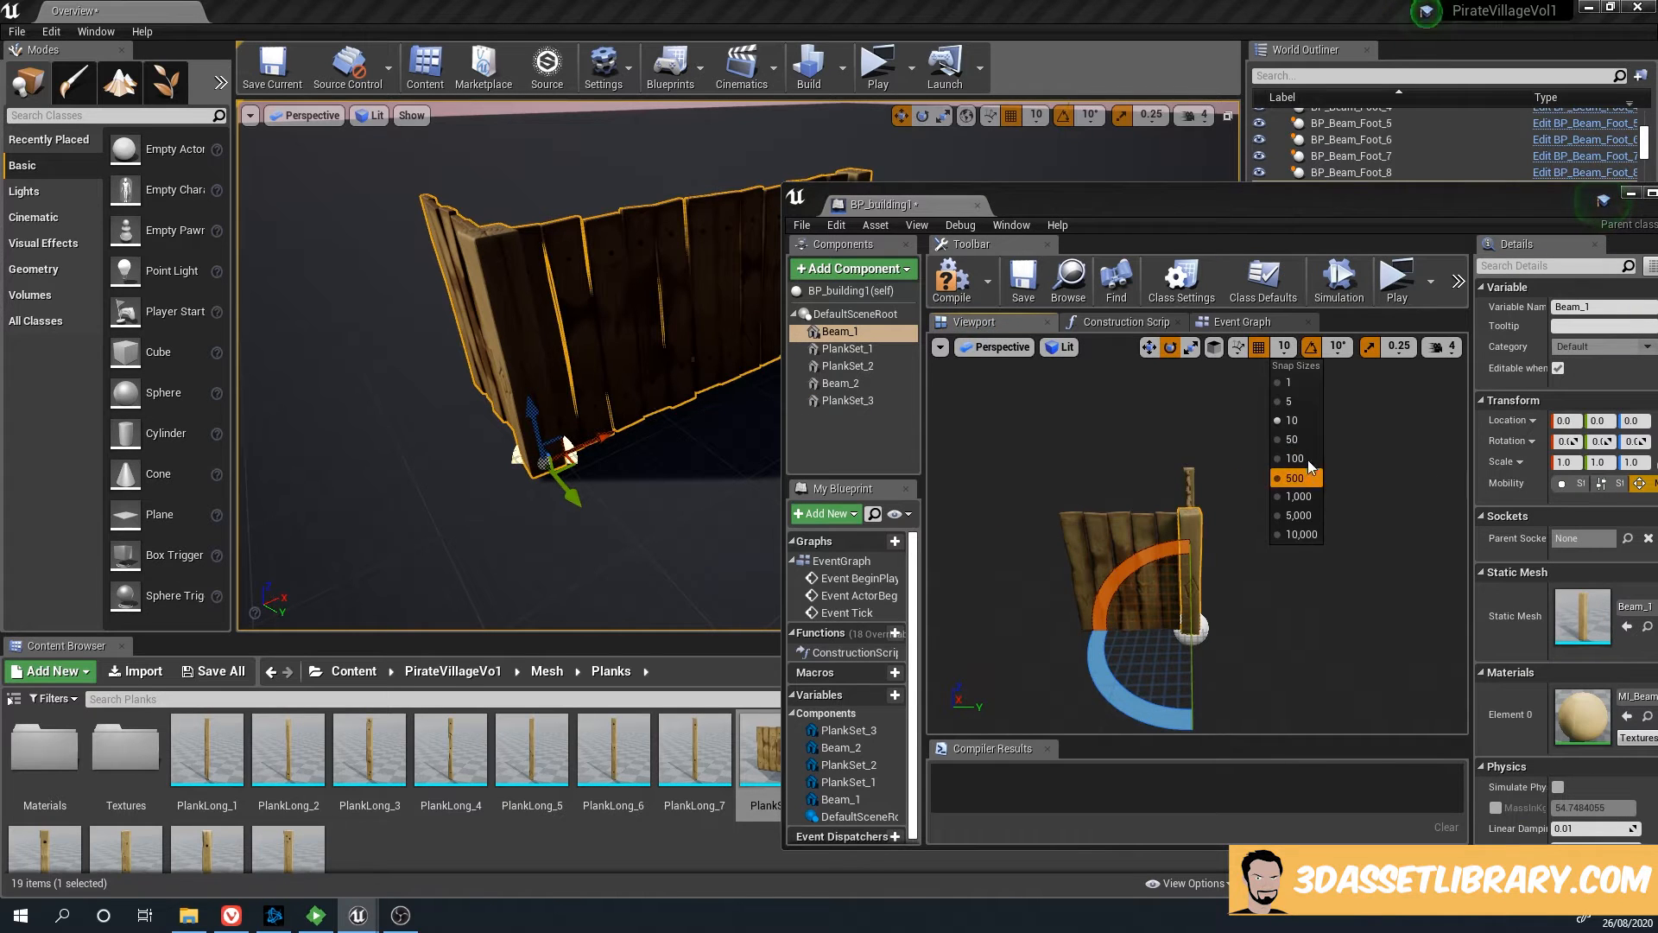
left_click(1295, 458)
key("w")
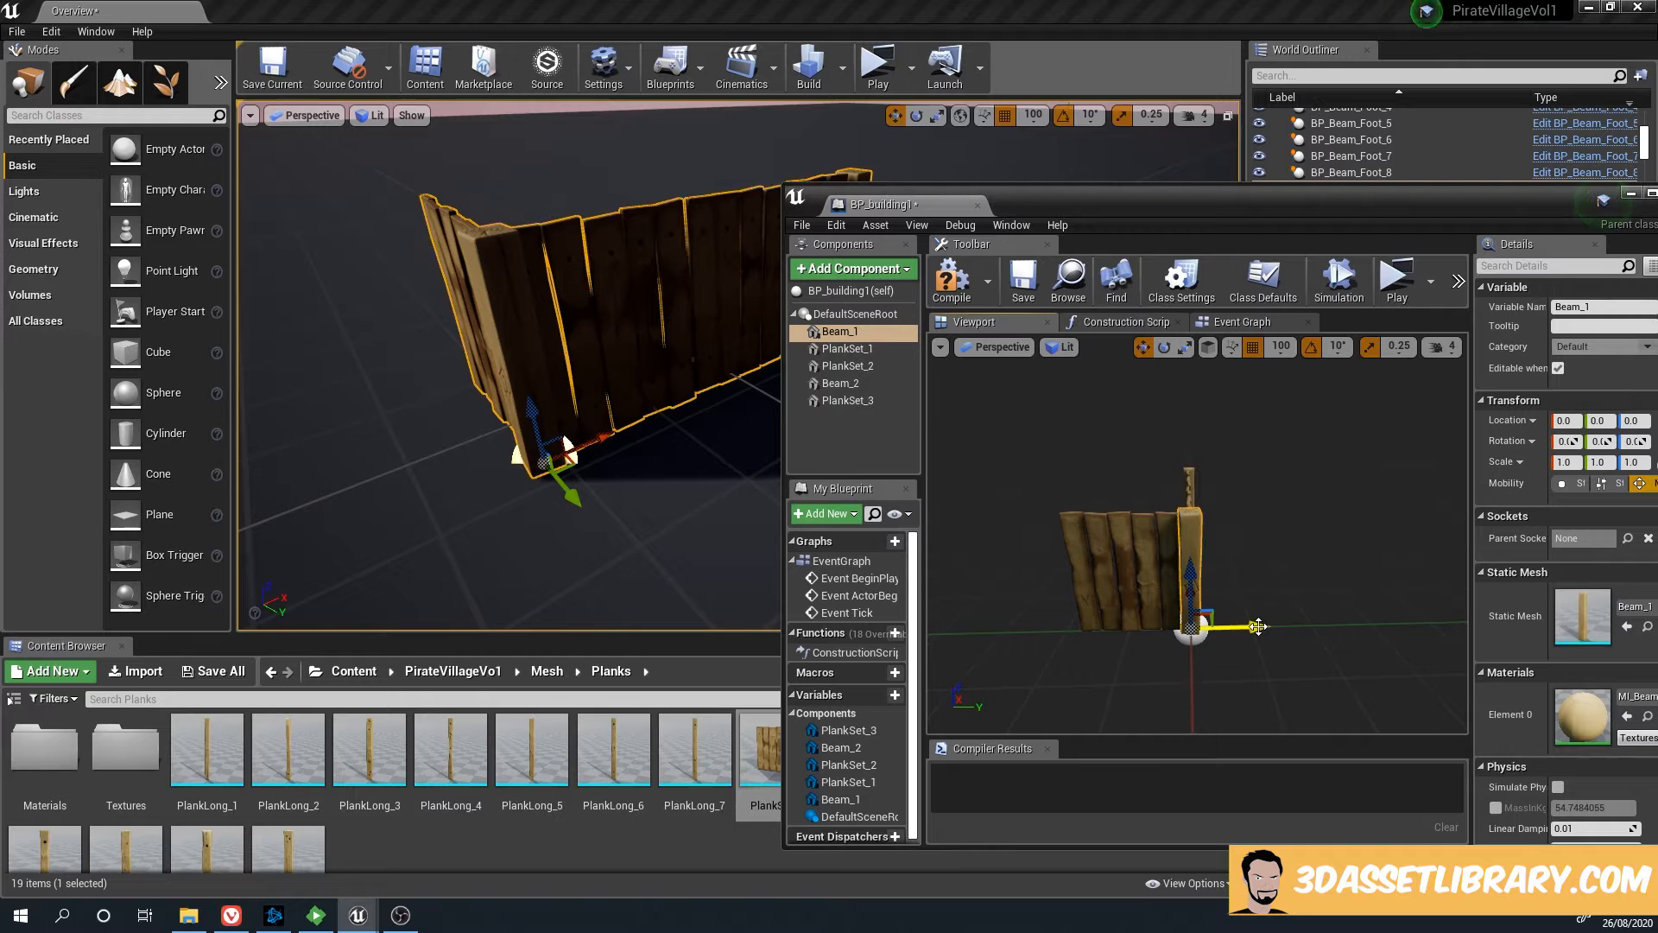
left_click_drag(1258, 627, 1072, 633, "alt")
right_click_drag(1126, 636, 1180, 622)
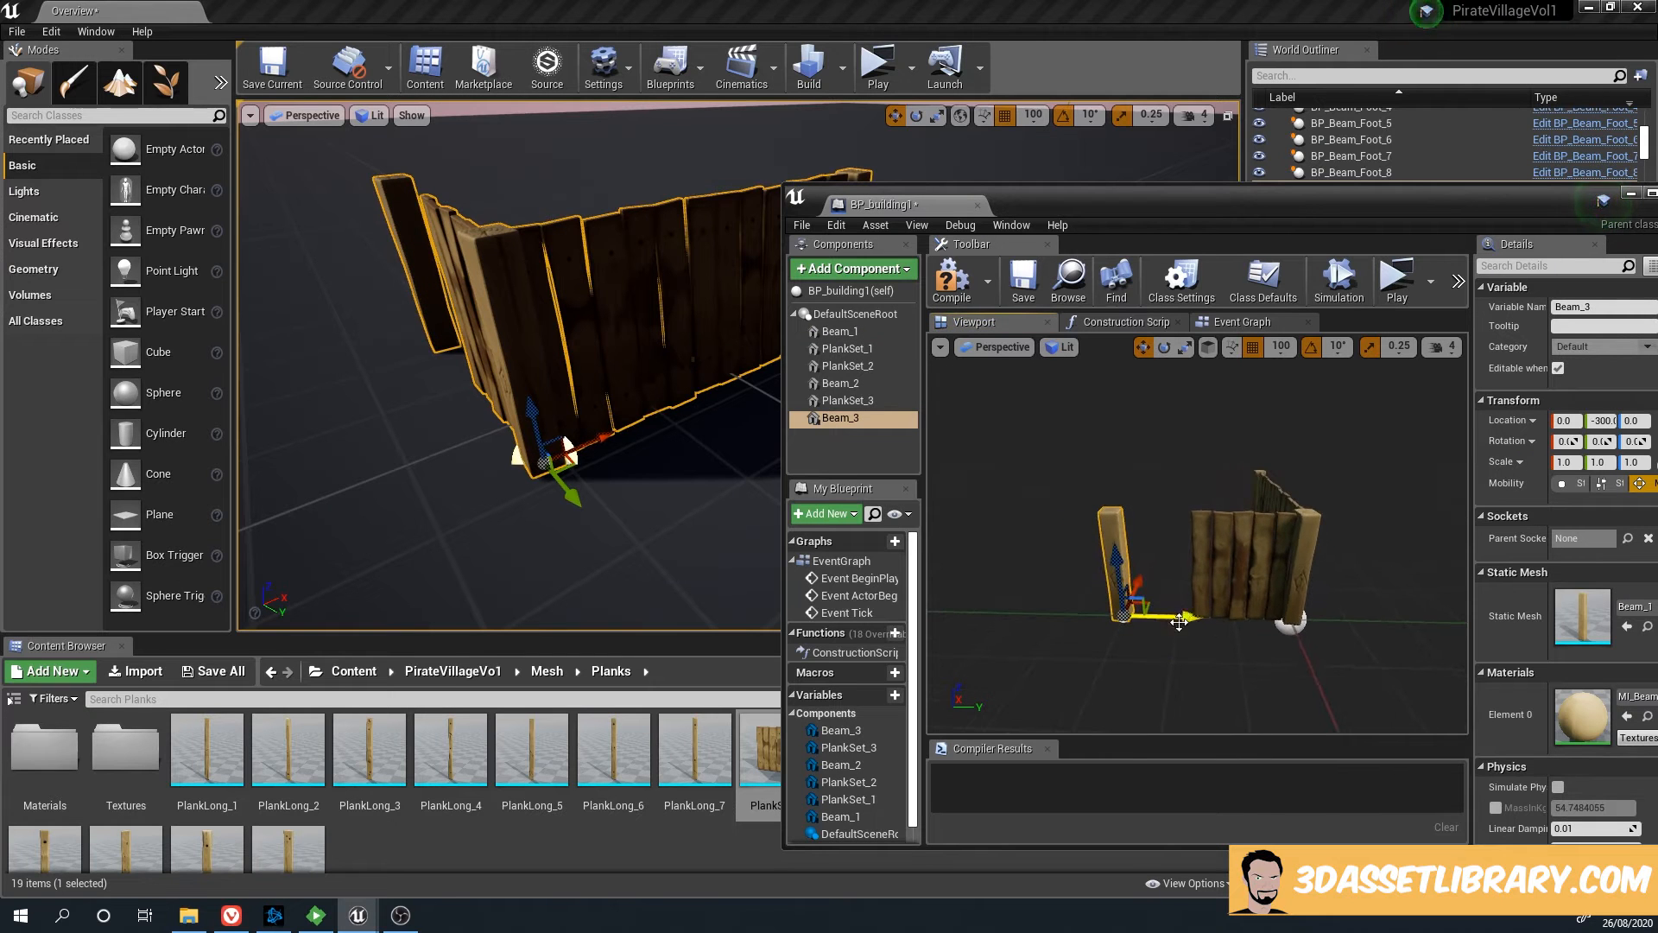
left_click_drag(1162, 612, 1144, 611)
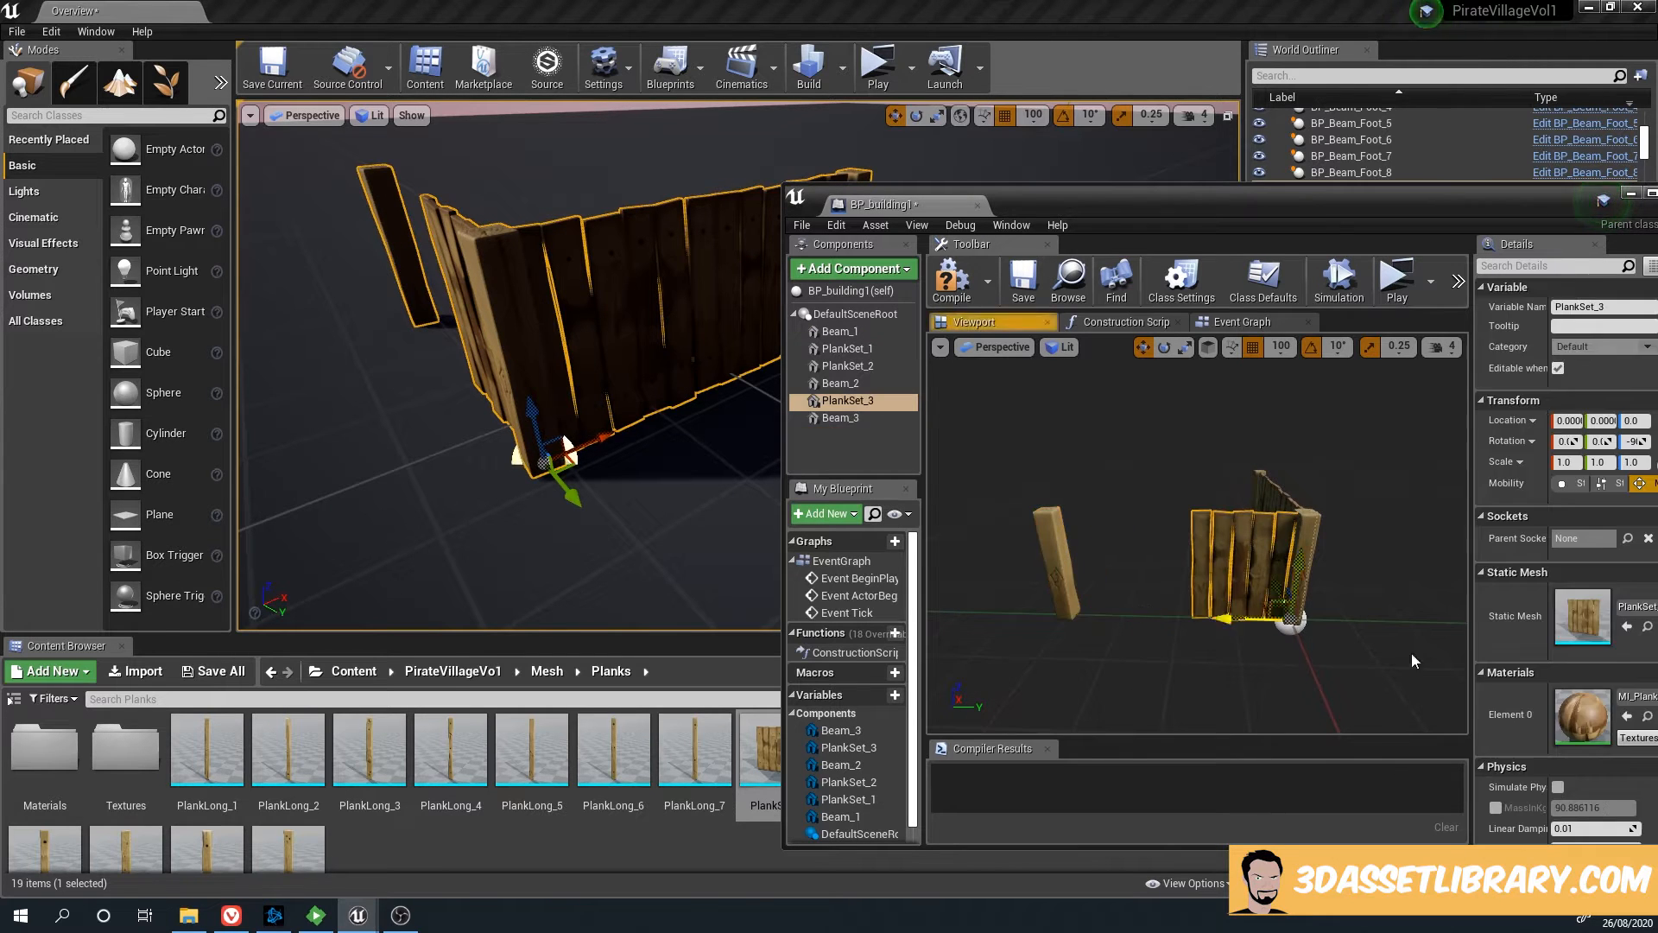
Duplicate PlankSet_3 along the side wall and nudge both plank sets along Y with a position snap of 10 to fill the space between the beams
left_click(1223, 563)
left_click_drag(1248, 619, 1139, 620, "alt")
left_click(1248, 561)
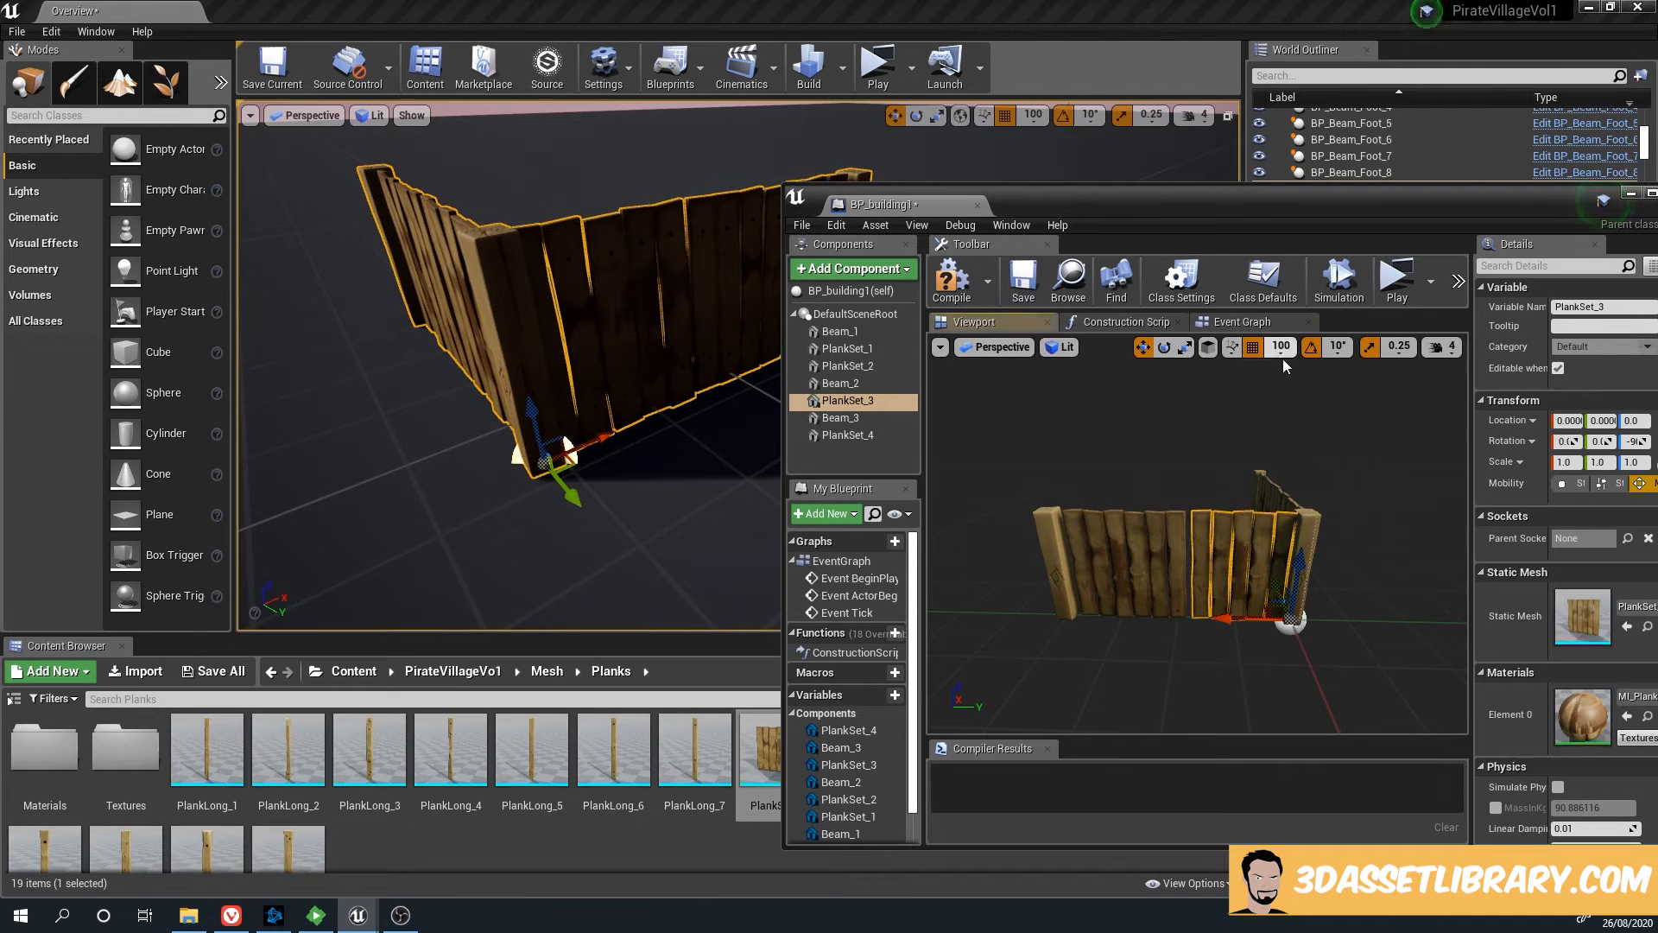
left_click(1281, 348)
left_click(1293, 420)
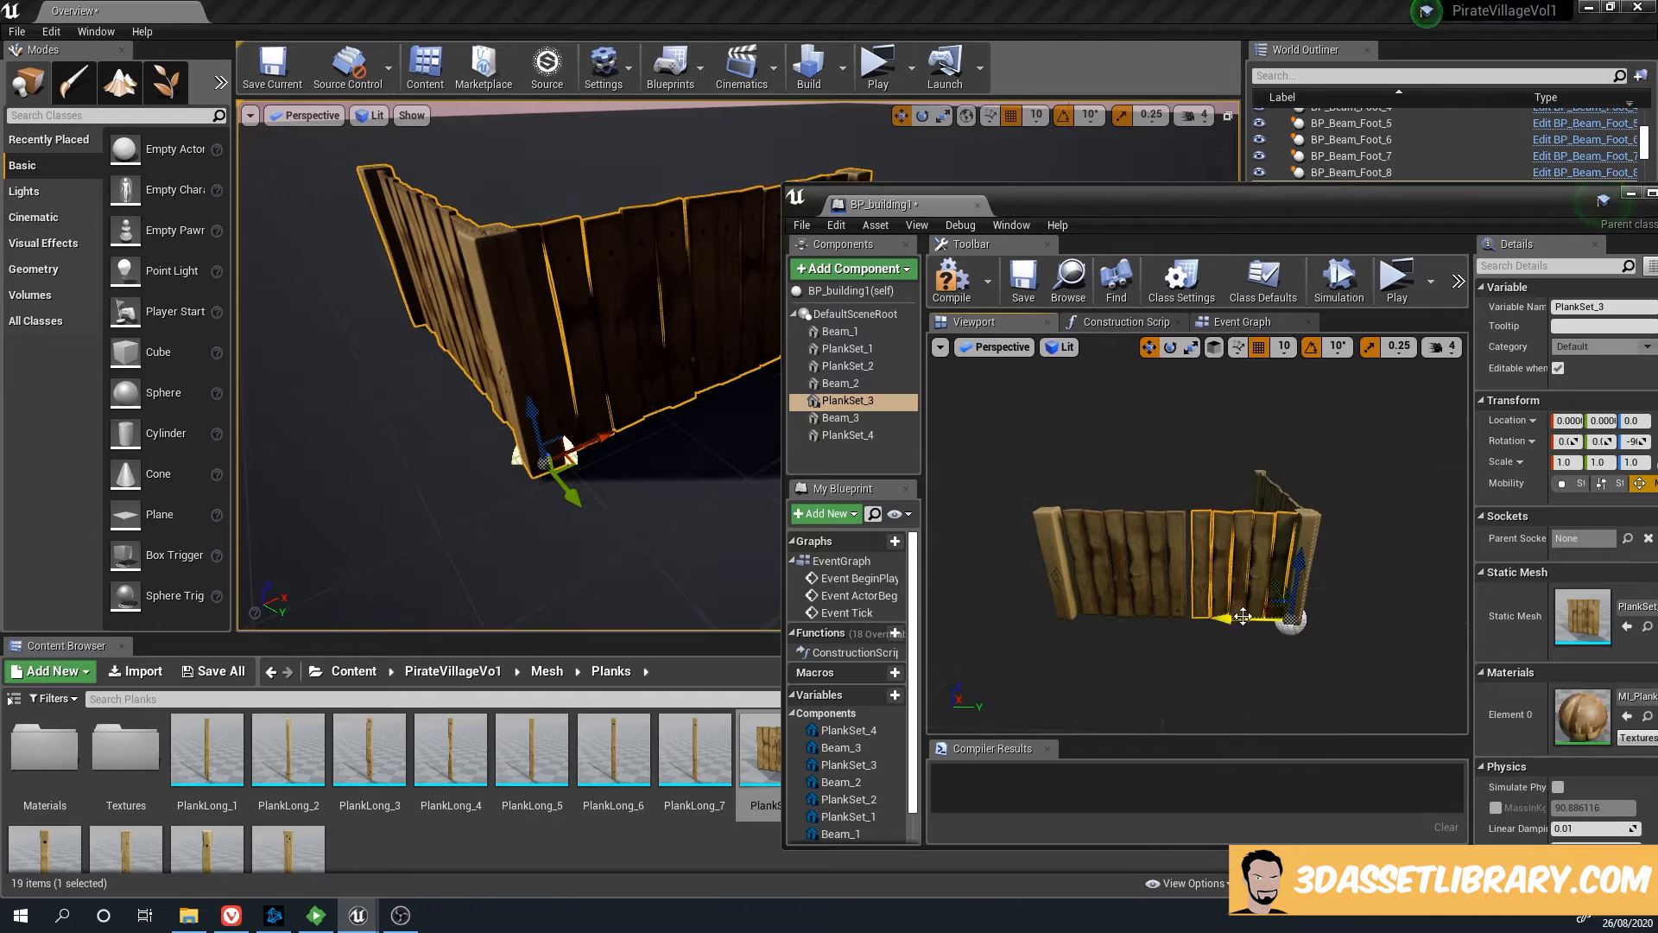
left_click_drag(1233, 619, 1216, 617)
left_click(1102, 606)
middle_click_drag(1106, 607, 1058, 641)
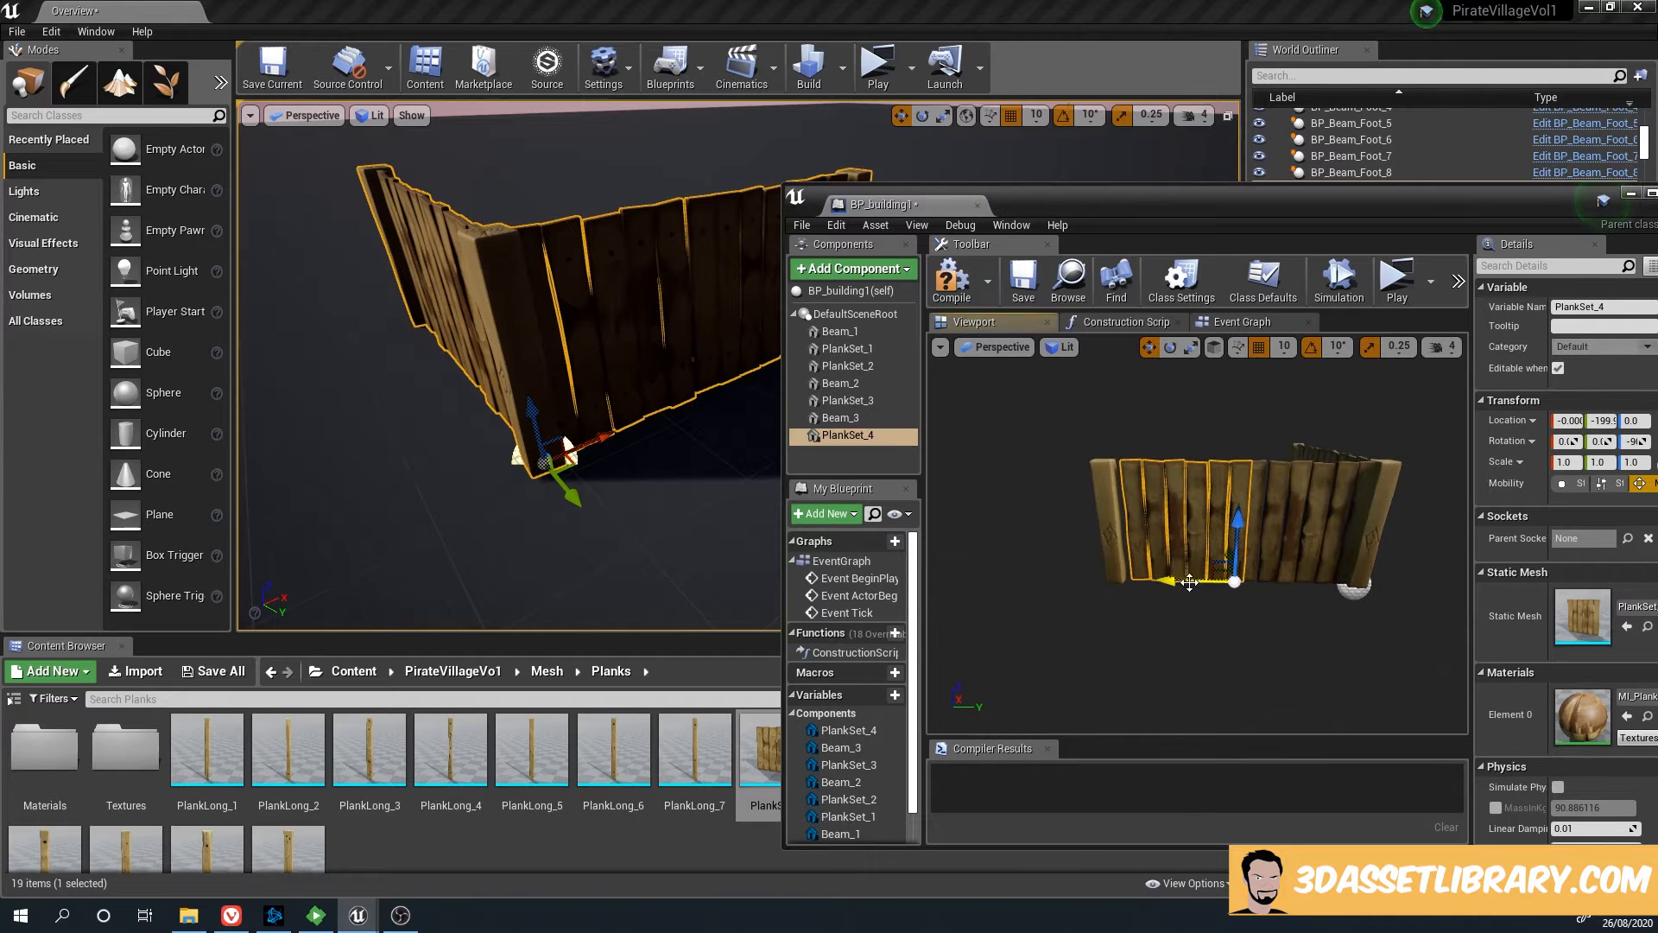
left_click_drag(1183, 580, 1177, 579)
Select PlankSet_3 and PlankSet_4 together and nudge them along the side wall
right_click_drag(1240, 624, 1222, 565)
left_click(1228, 560, "ctrl")
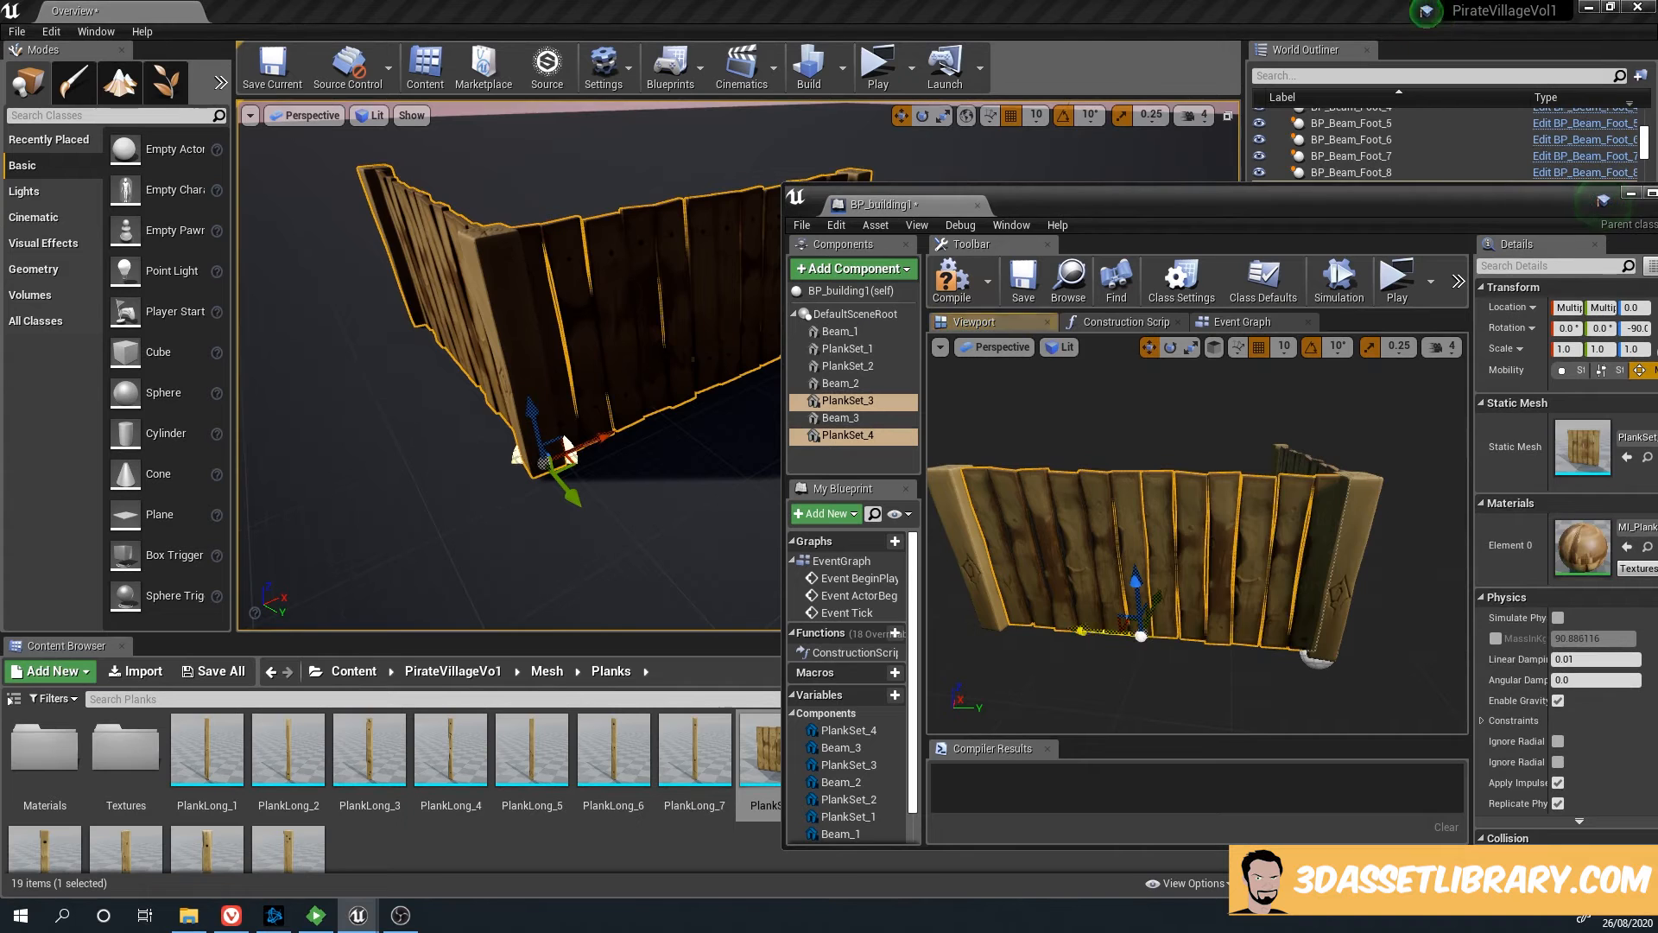
left_click_drag(1080, 630, 1086, 632)
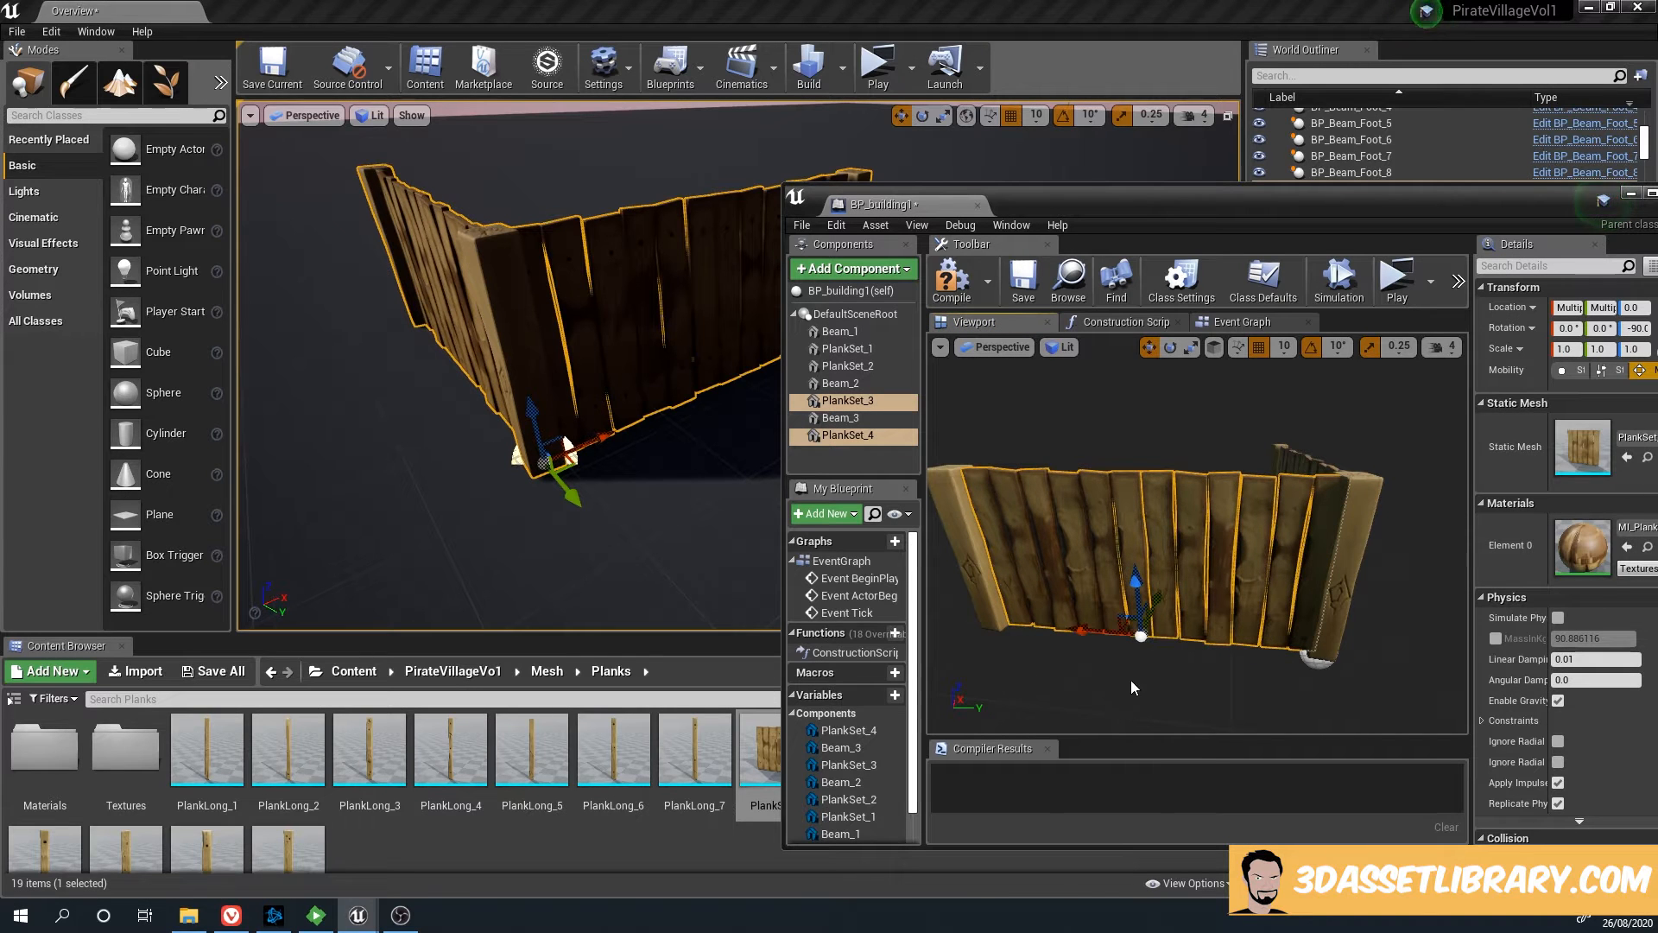
left_click(1285, 346)
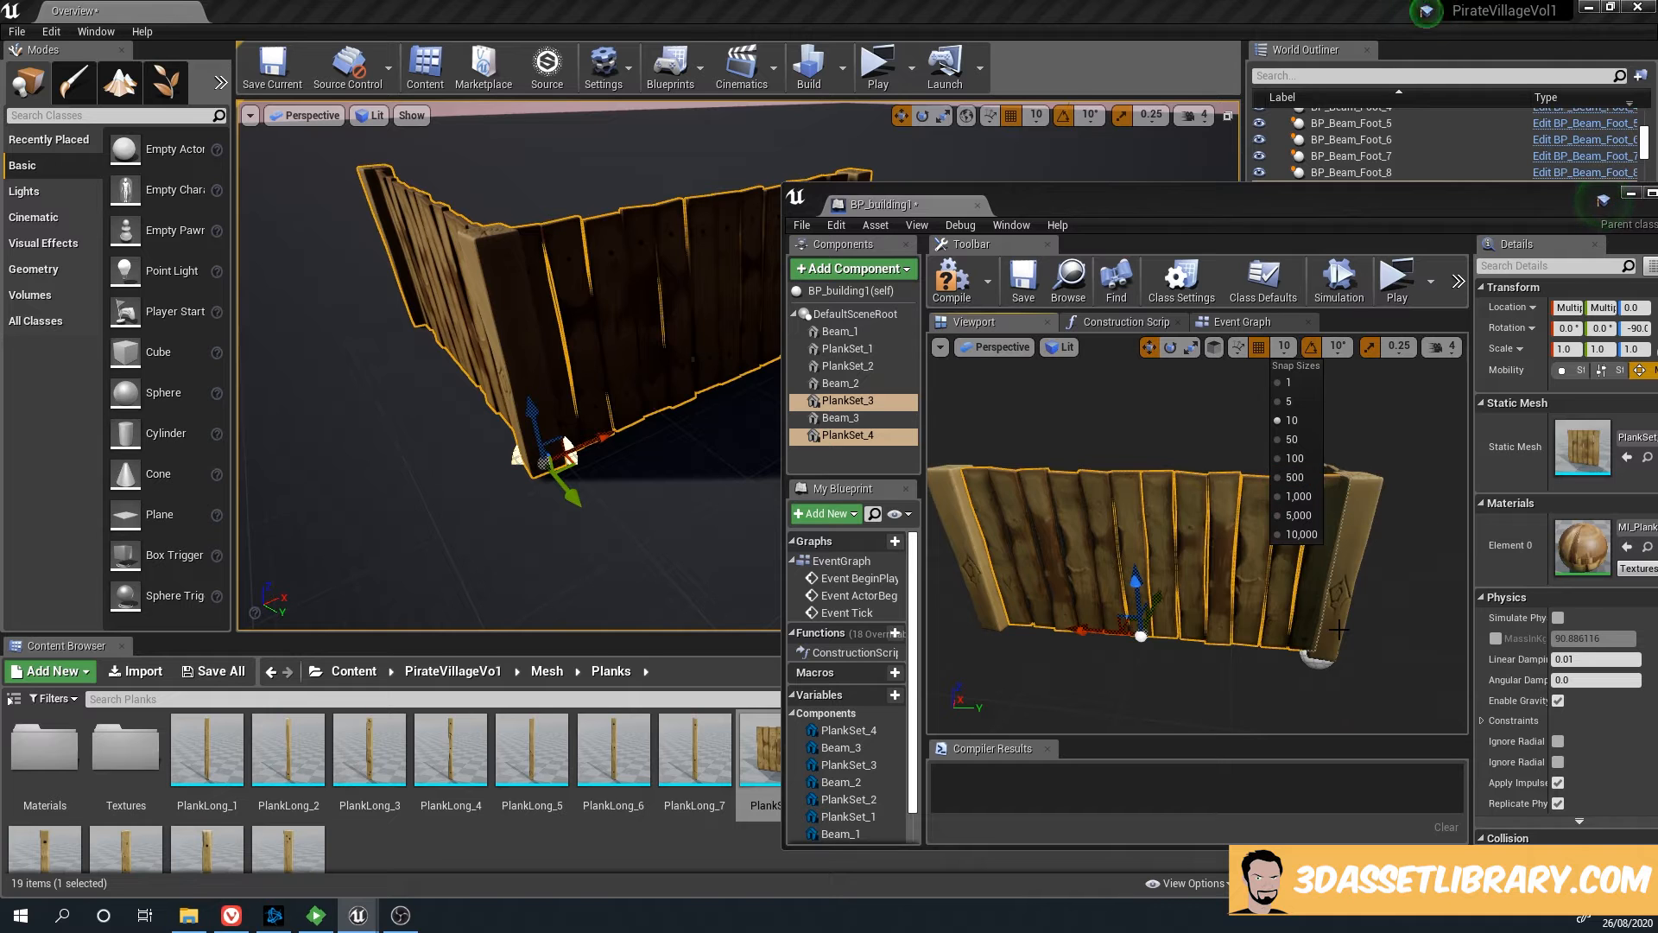
right_click_drag(1157, 596, 1330, 618)
Place a copy of PlankSet_3 on the opposite side of the building at X 400
left_click(1215, 537)
left_click(1233, 570)
right_click_drag(1190, 661, 1162, 681)
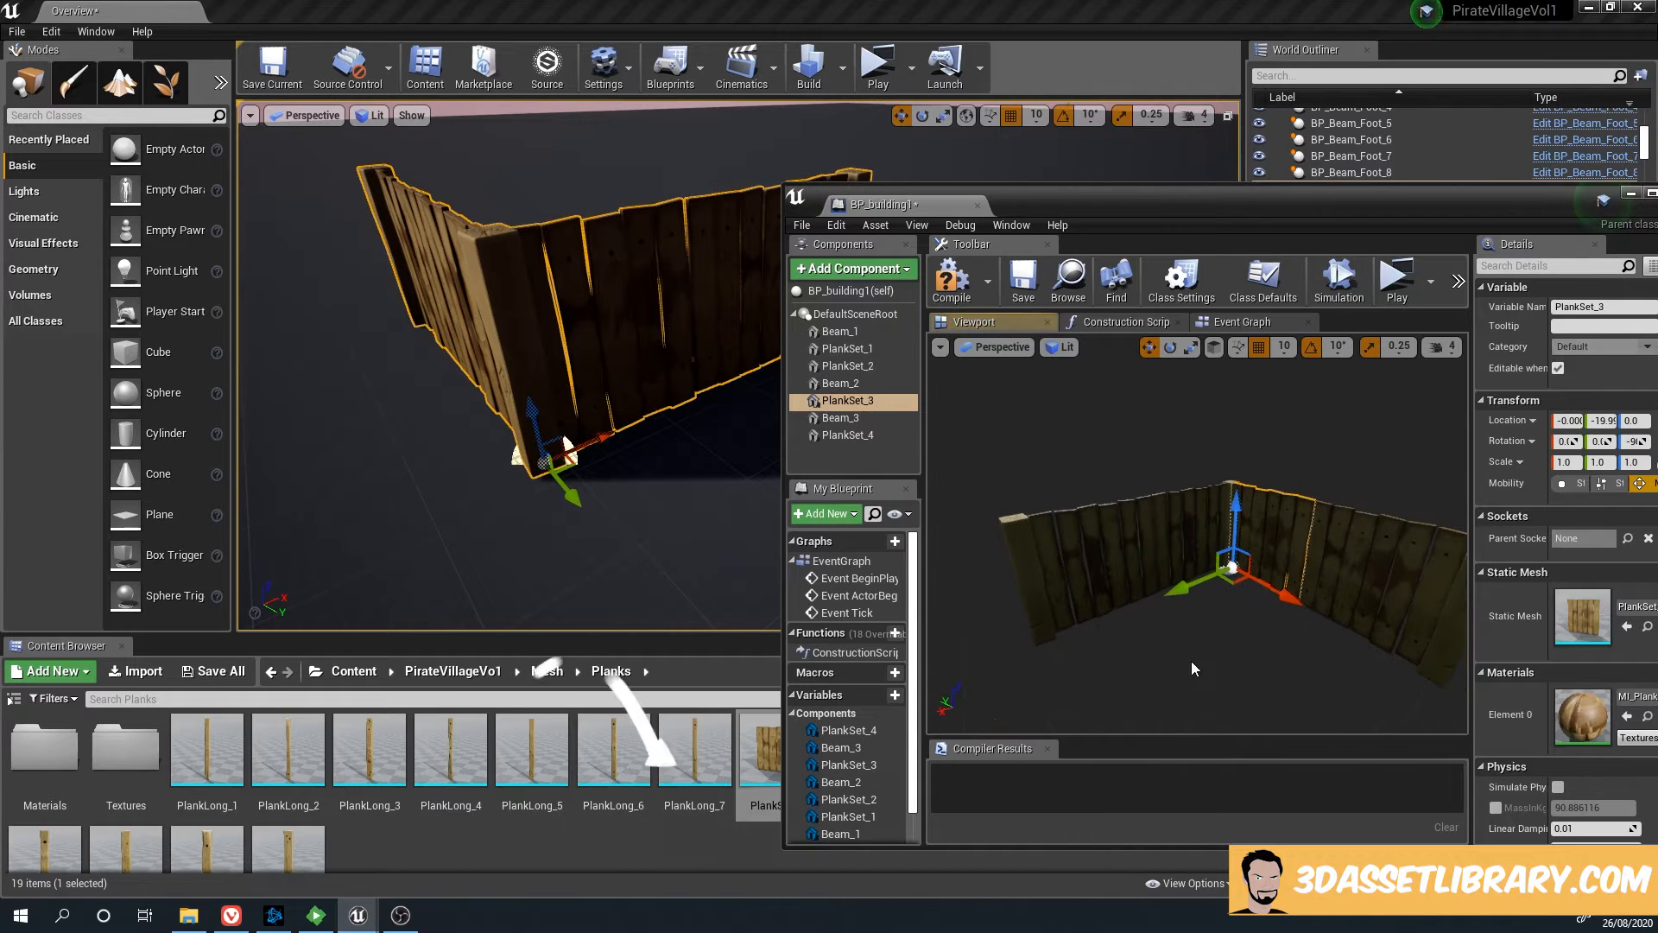
left_click_drag(1201, 582, 1020, 658, "alt")
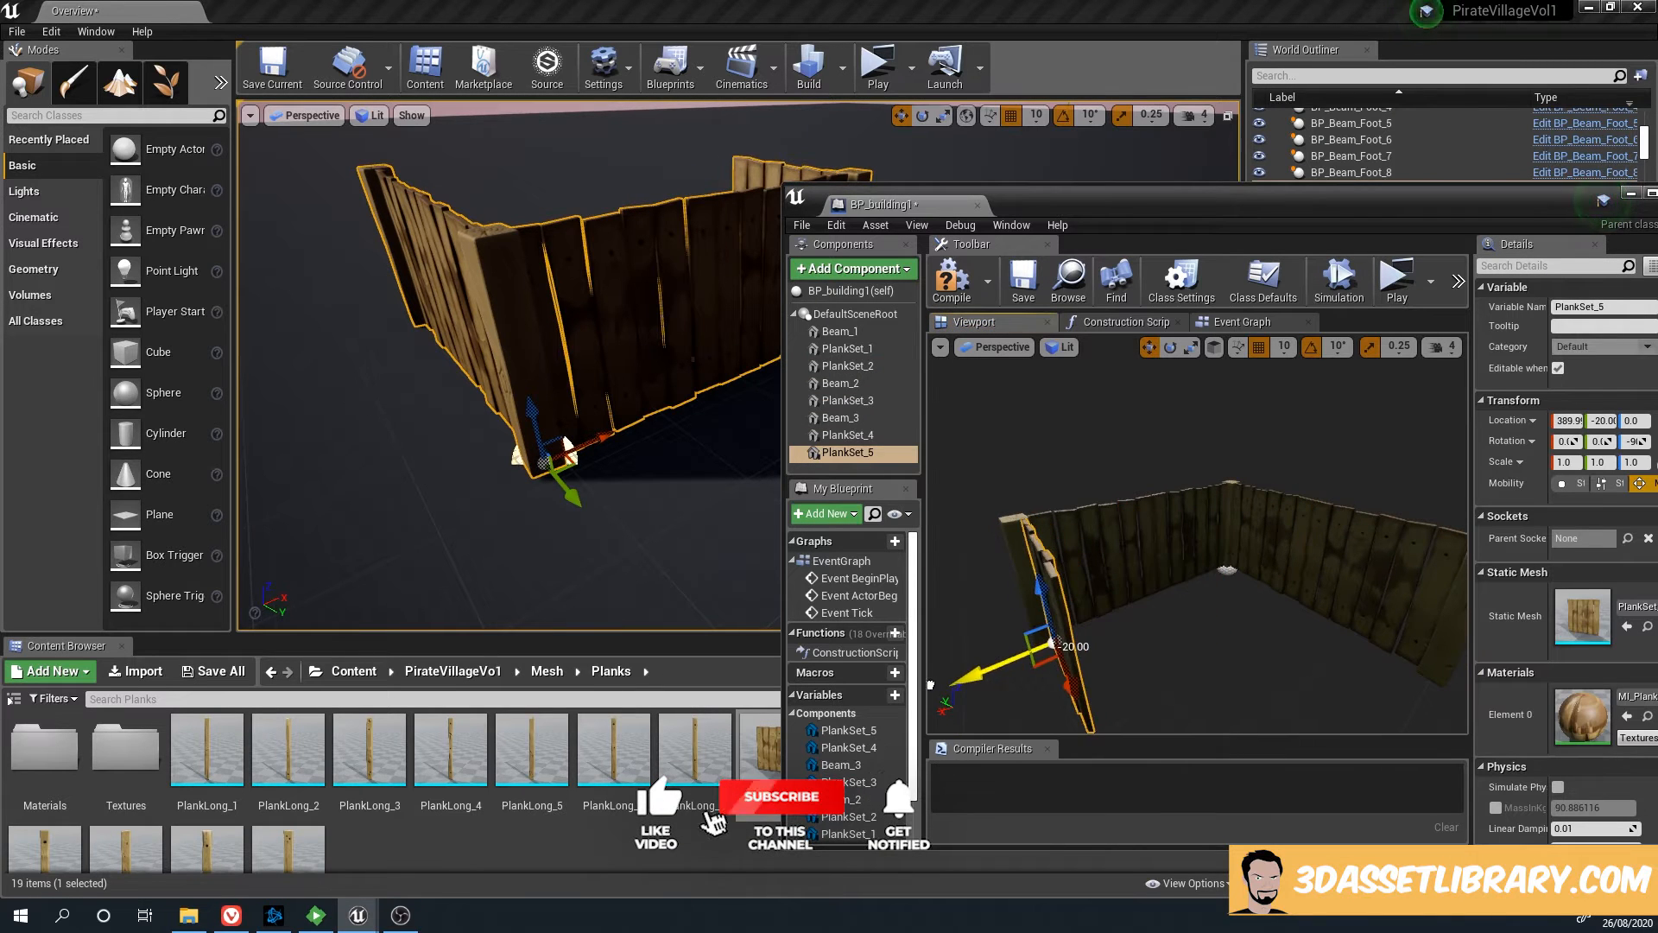
left_click_drag(930, 685, 921, 689, "alt")
left_click_drag(1321, 503, 1321, 574)
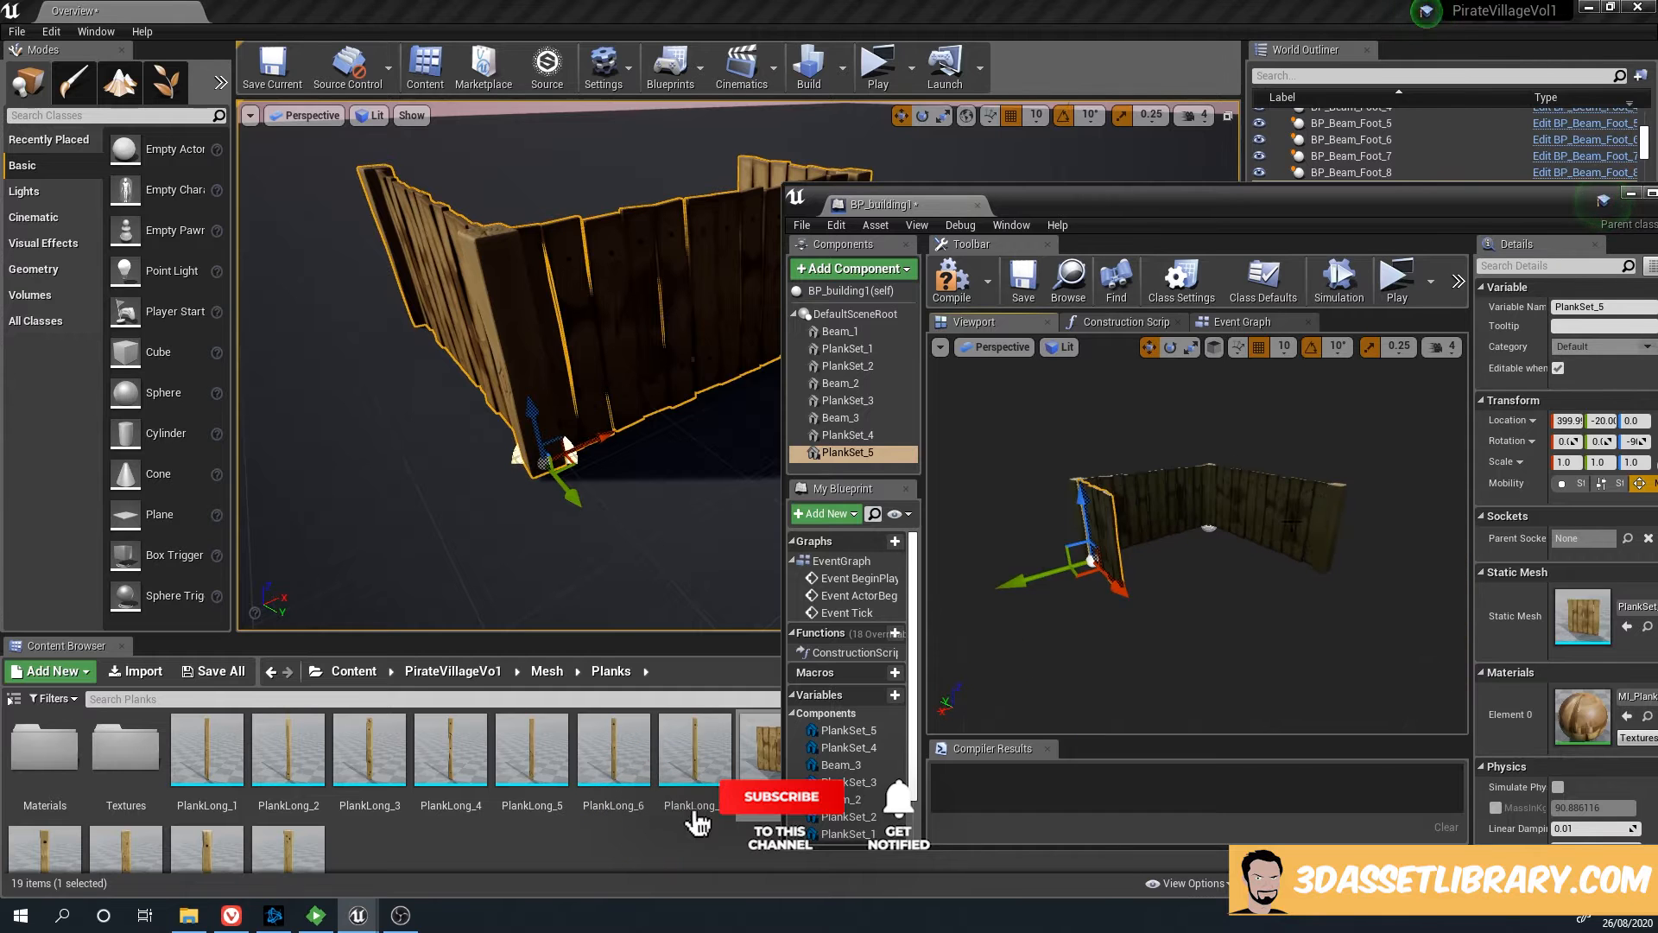
Copy PlankSet_4 and Beam_3 across to complete the opposite side wall, with the new beam at X 400, Y -400
left_click(1291, 523)
left_click_drag(1207, 565, 1025, 632, "alt")
left_click(1330, 542)
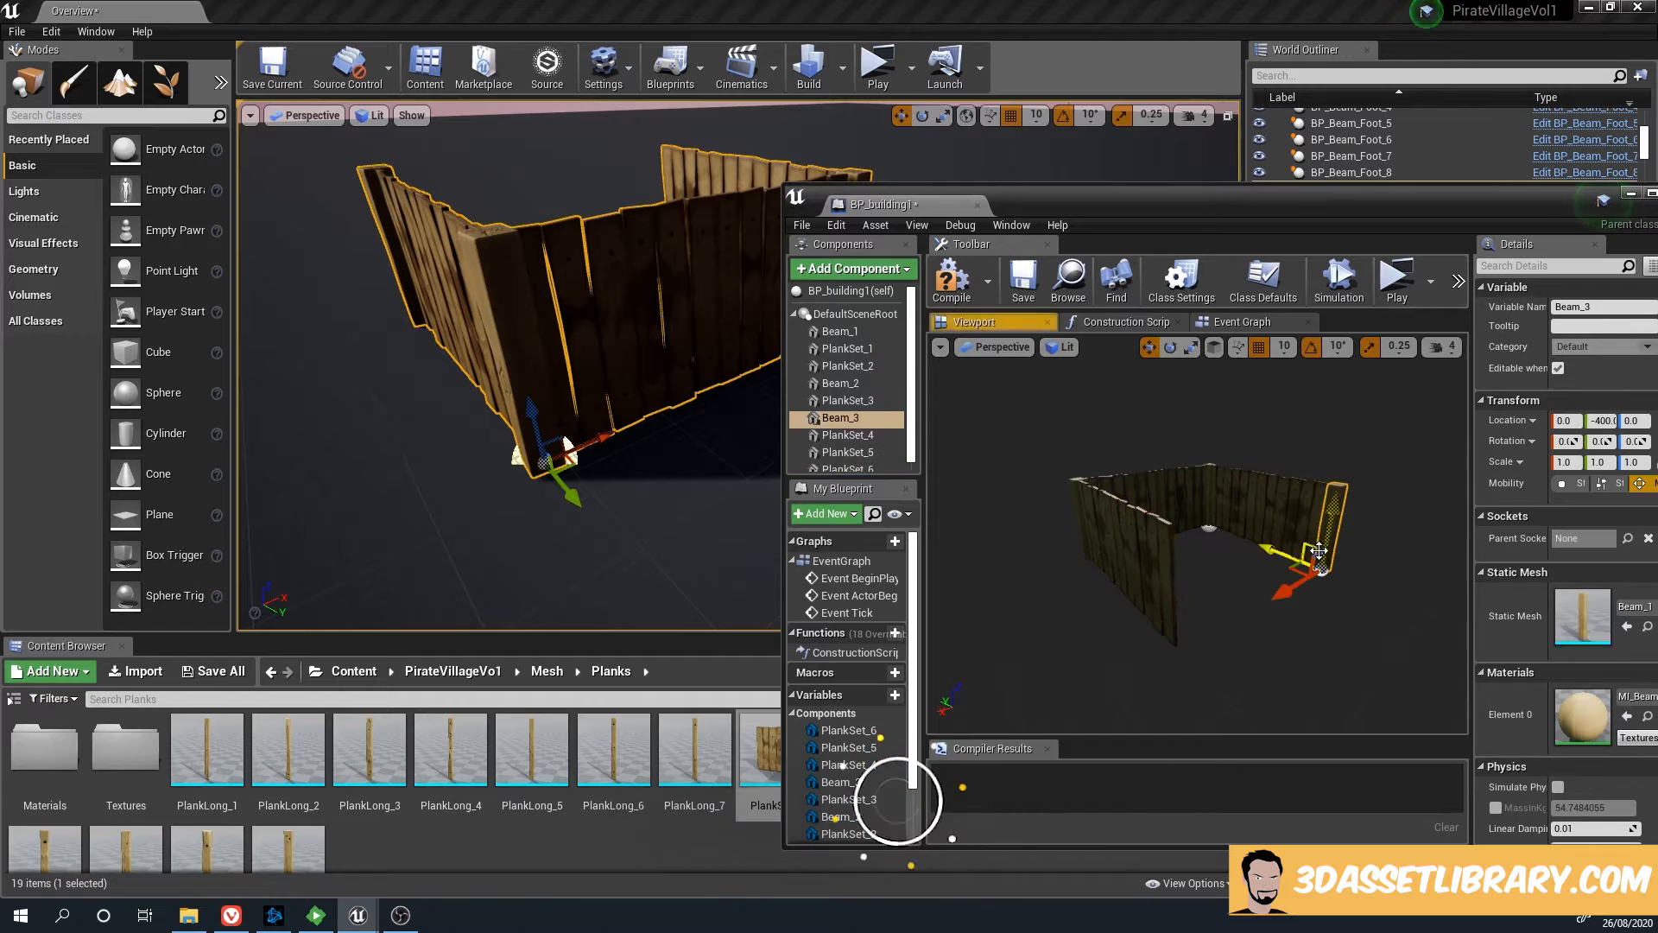
left_click_drag(1278, 595, 1085, 692, "alt")
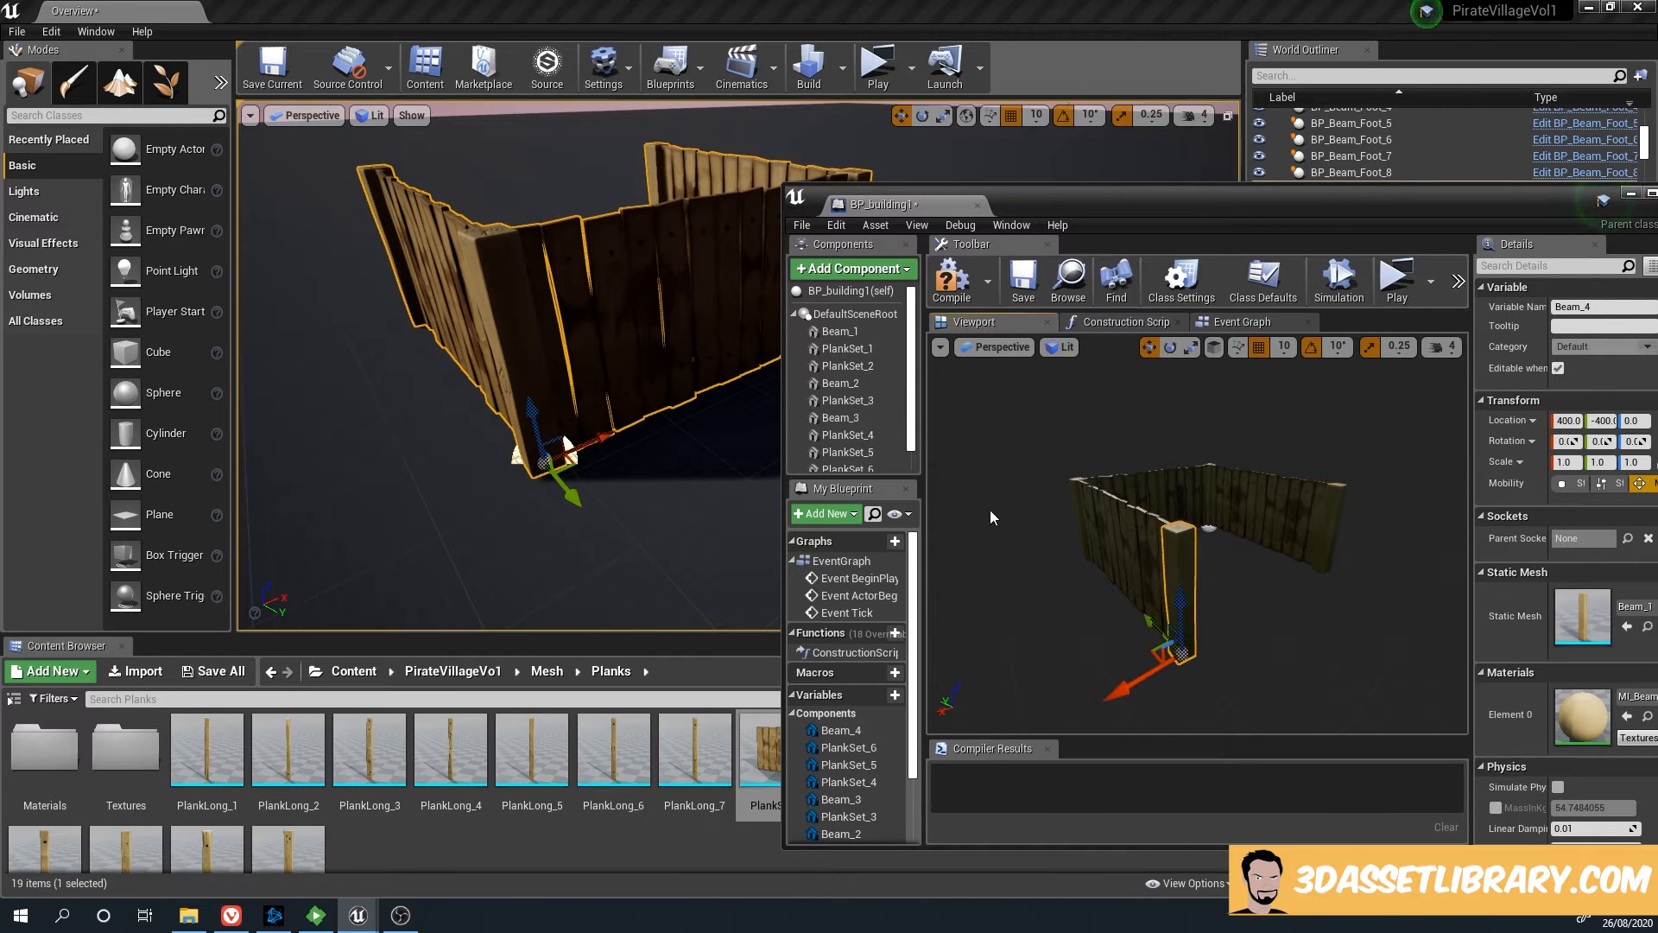
Add the PlankSet_3 mesh to the blueprint and position it against Beam_3 at the open front of the building
right_click_drag(412, 368, 497, 410)
right_click_drag(1264, 560, 1313, 553)
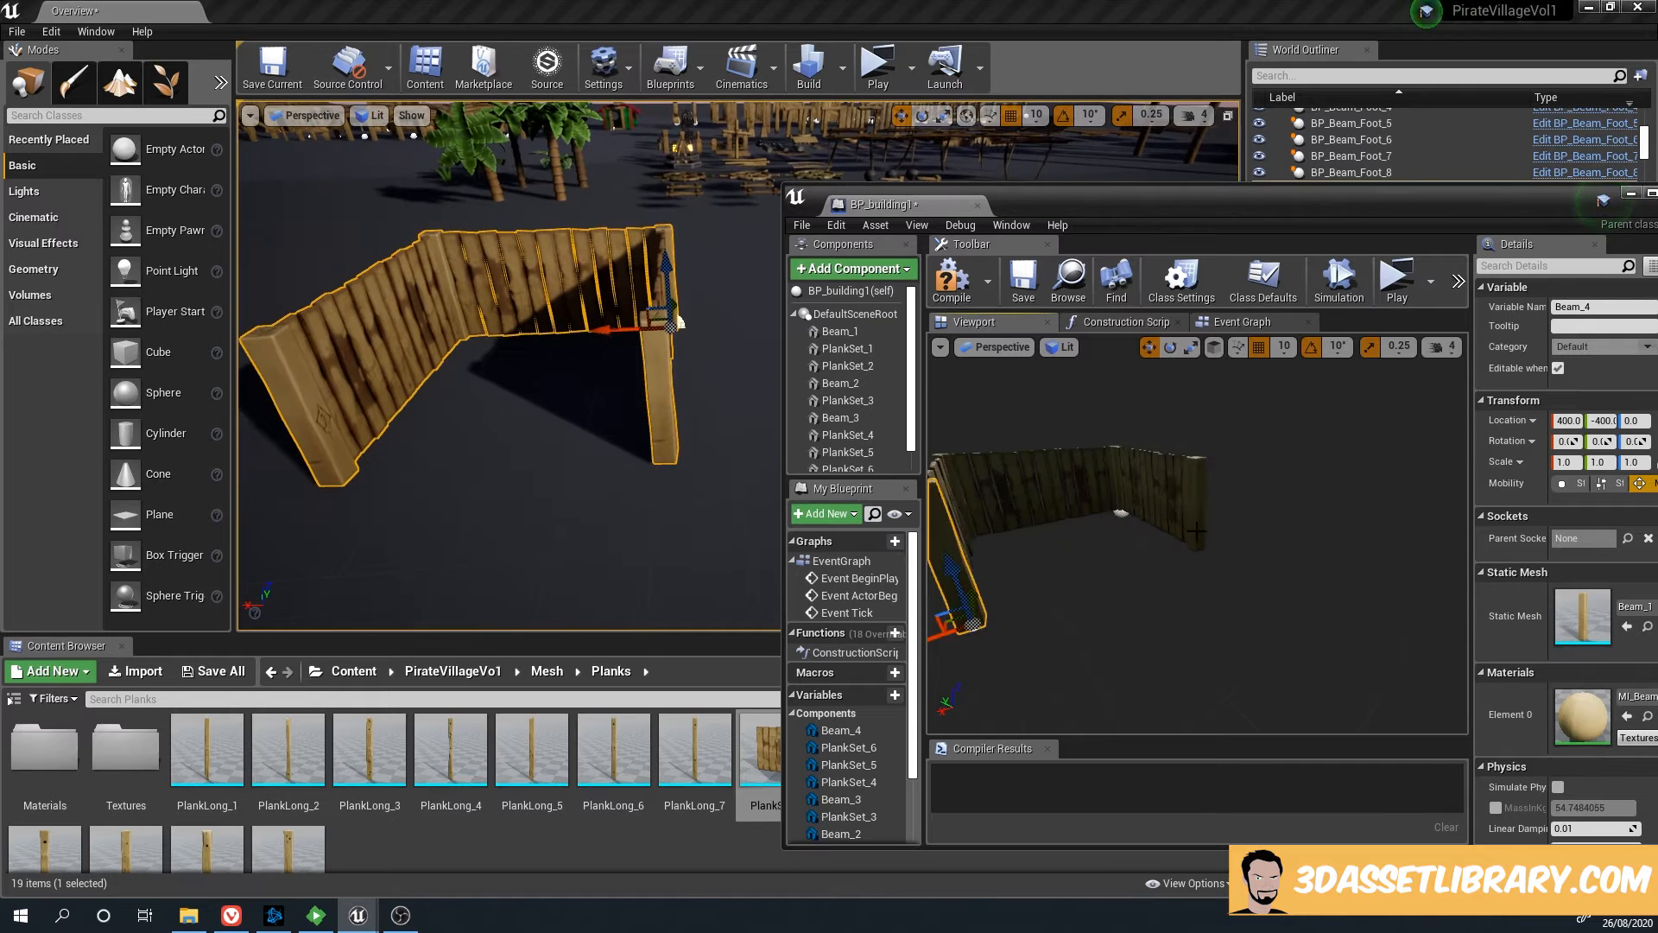
right_click_drag(1196, 532, 1176, 589)
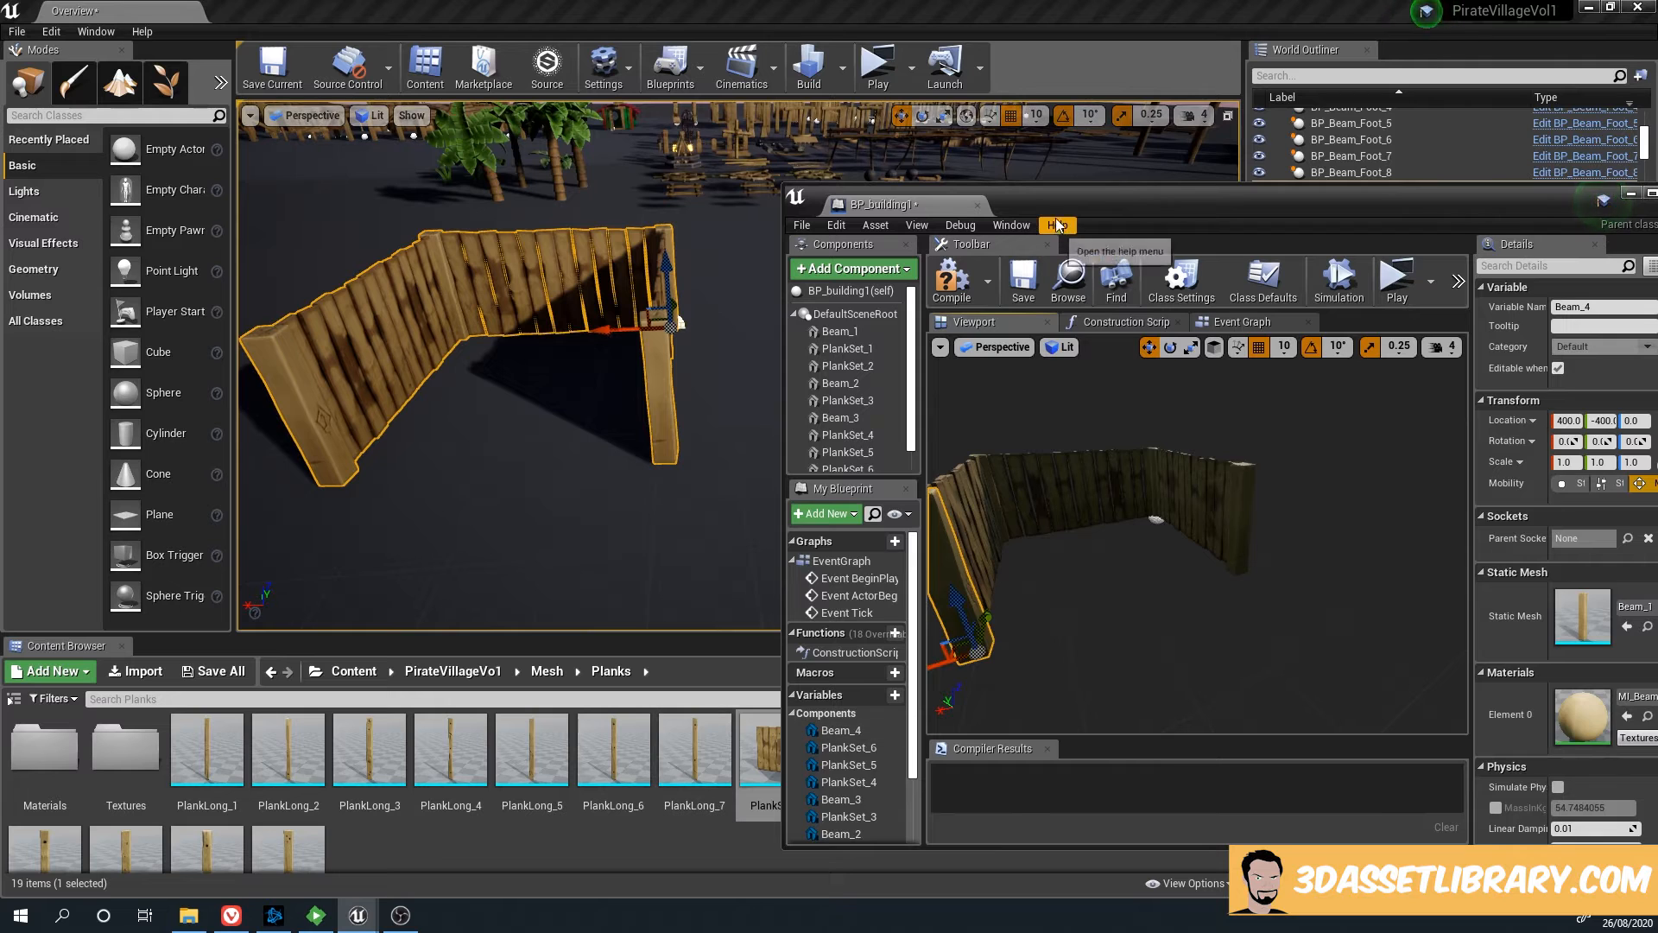
left_click_drag(1079, 203, 1279, 188)
left_click_drag(938, 752, 1080, 389)
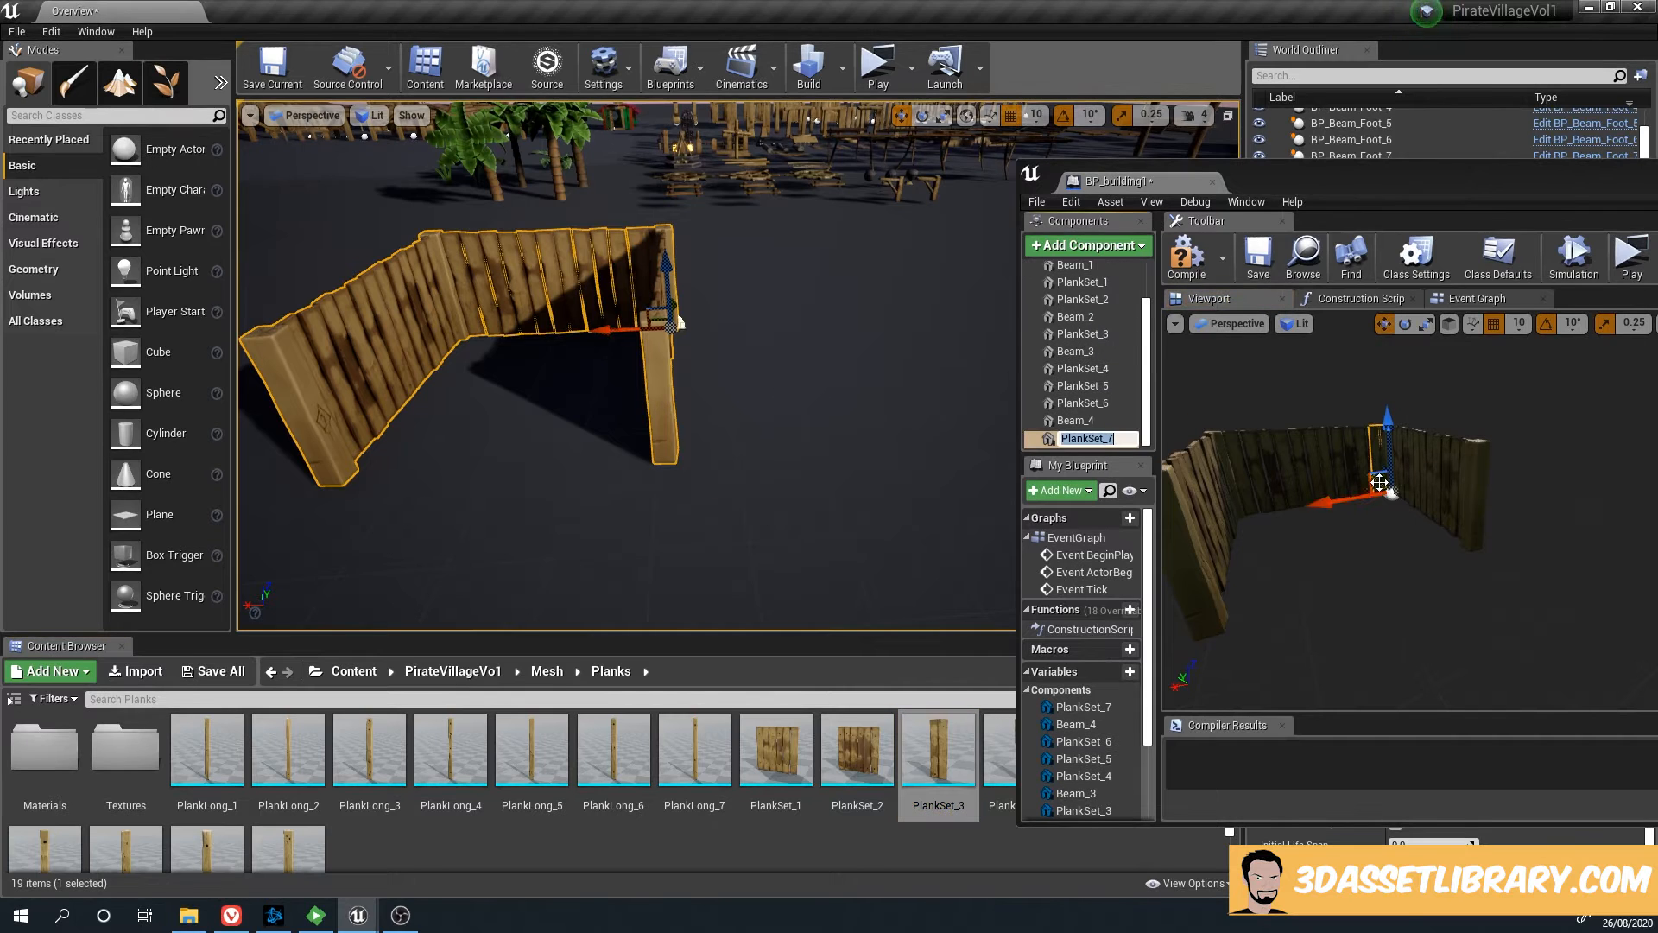
left_click(1416, 513)
left_click_drag(1383, 482, 1445, 512)
right_click_drag(1445, 511, 1503, 512)
mouse_move(1407, 554)
right_mouse_down()
mouse_move(1469, 571)
mouse_move(1406, 554)
mouse_move(1433, 552)
right_mouse_up()
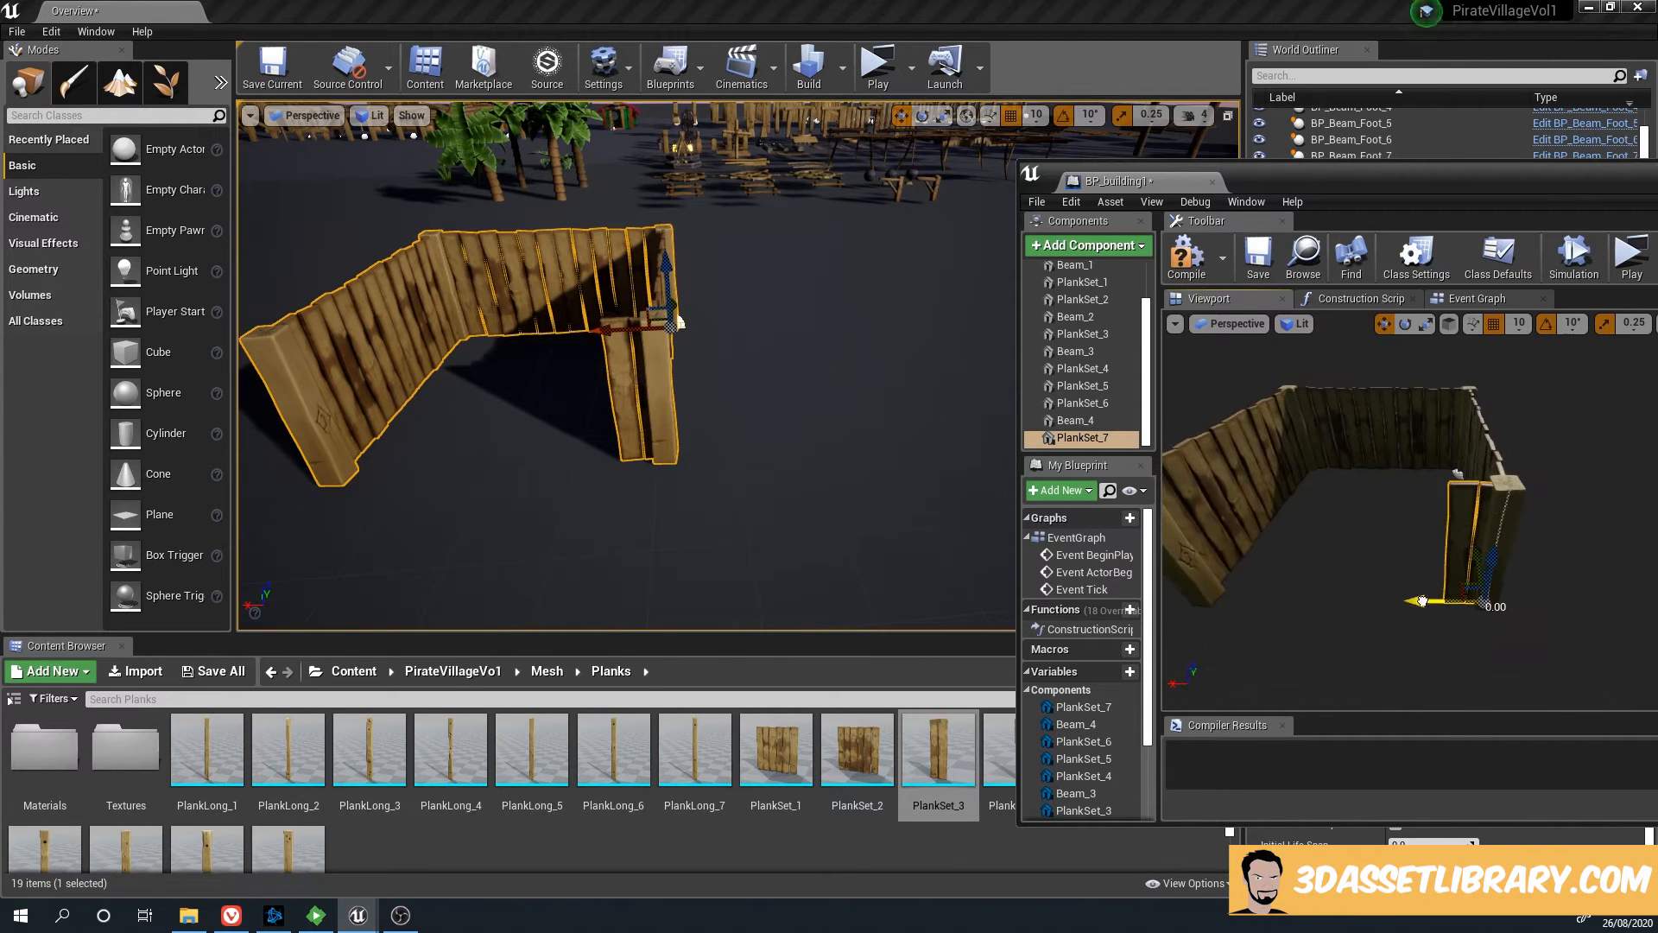
Copy the front plank set along X to about 330 beside Beam_4 and check the fit of the original next to Beam_3
left_click_drag(1422, 601, 1226, 632)
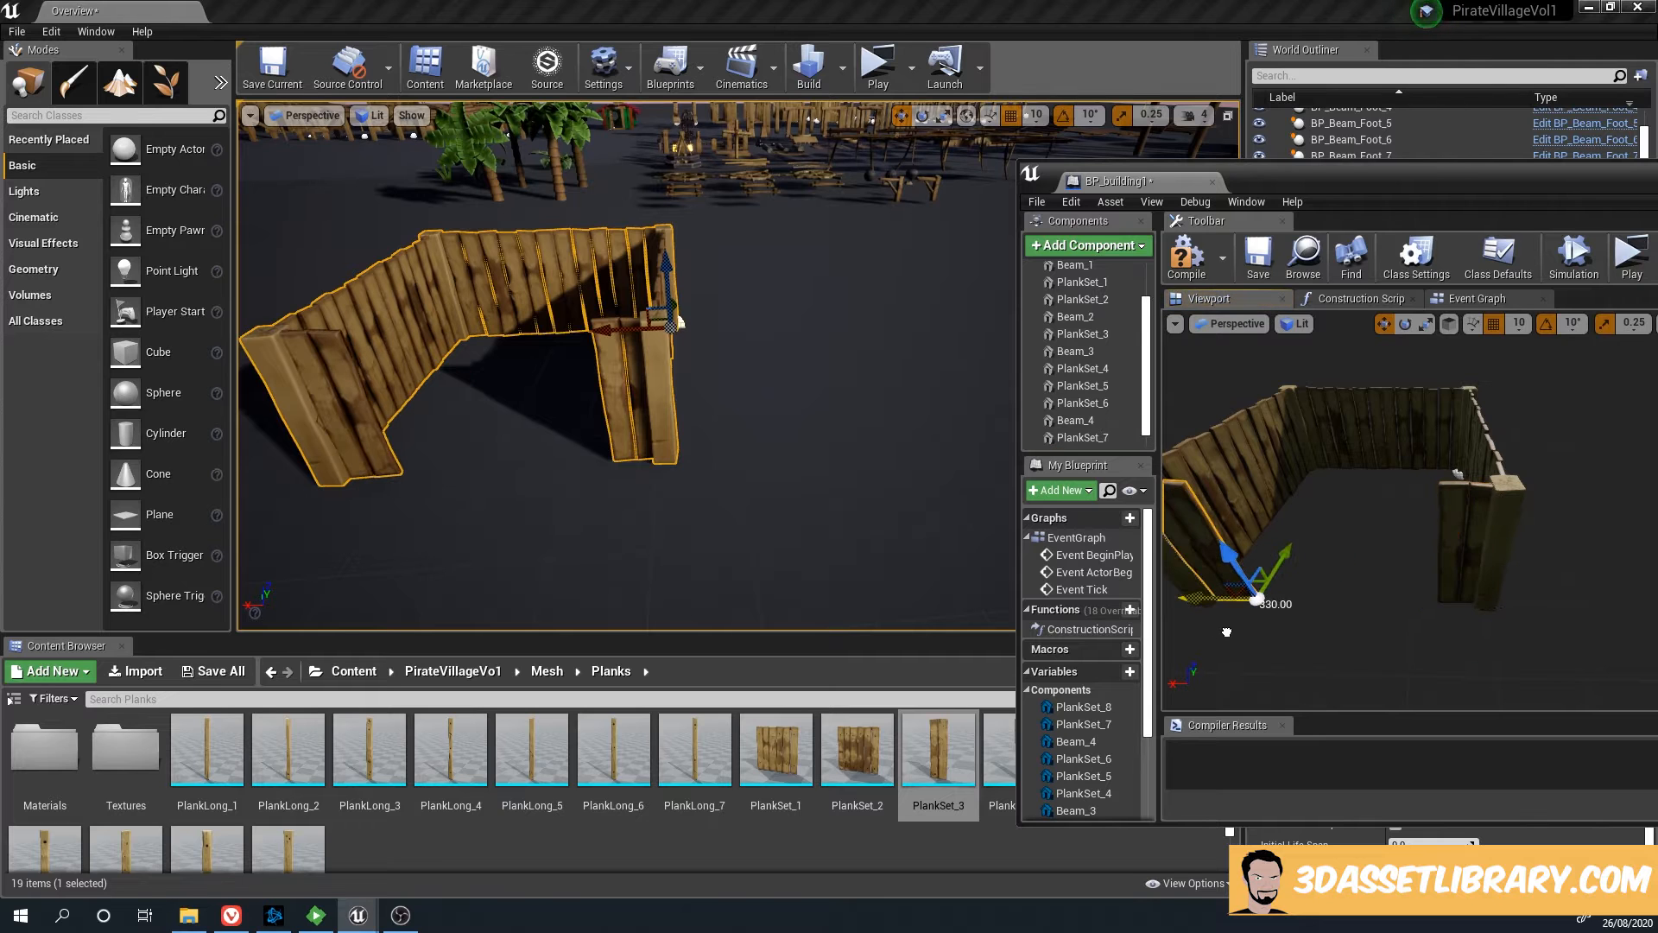
right_click_drag(1325, 638, 1451, 587)
left_click(1458, 544)
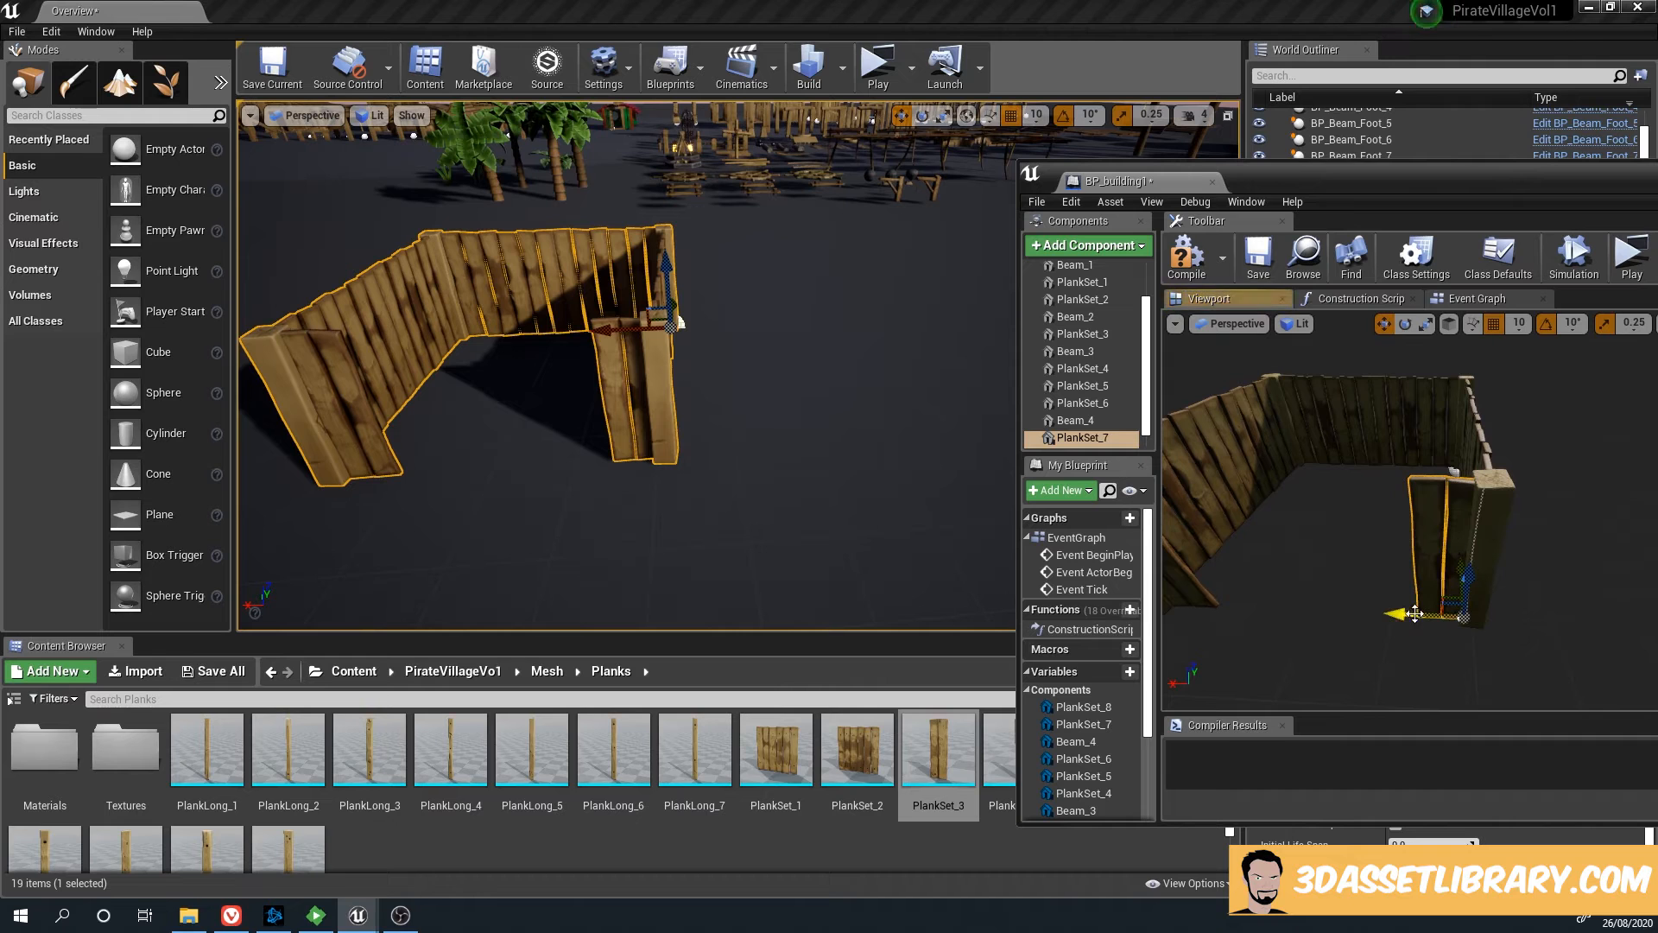
left_click_drag(1415, 614, 1415, 613)
right_click_drag(1415, 613, 1322, 608)
Add the DoorFrame_1 mesh from the Doors folder to the blueprint's scene root and undo its first move
left_click(547, 671)
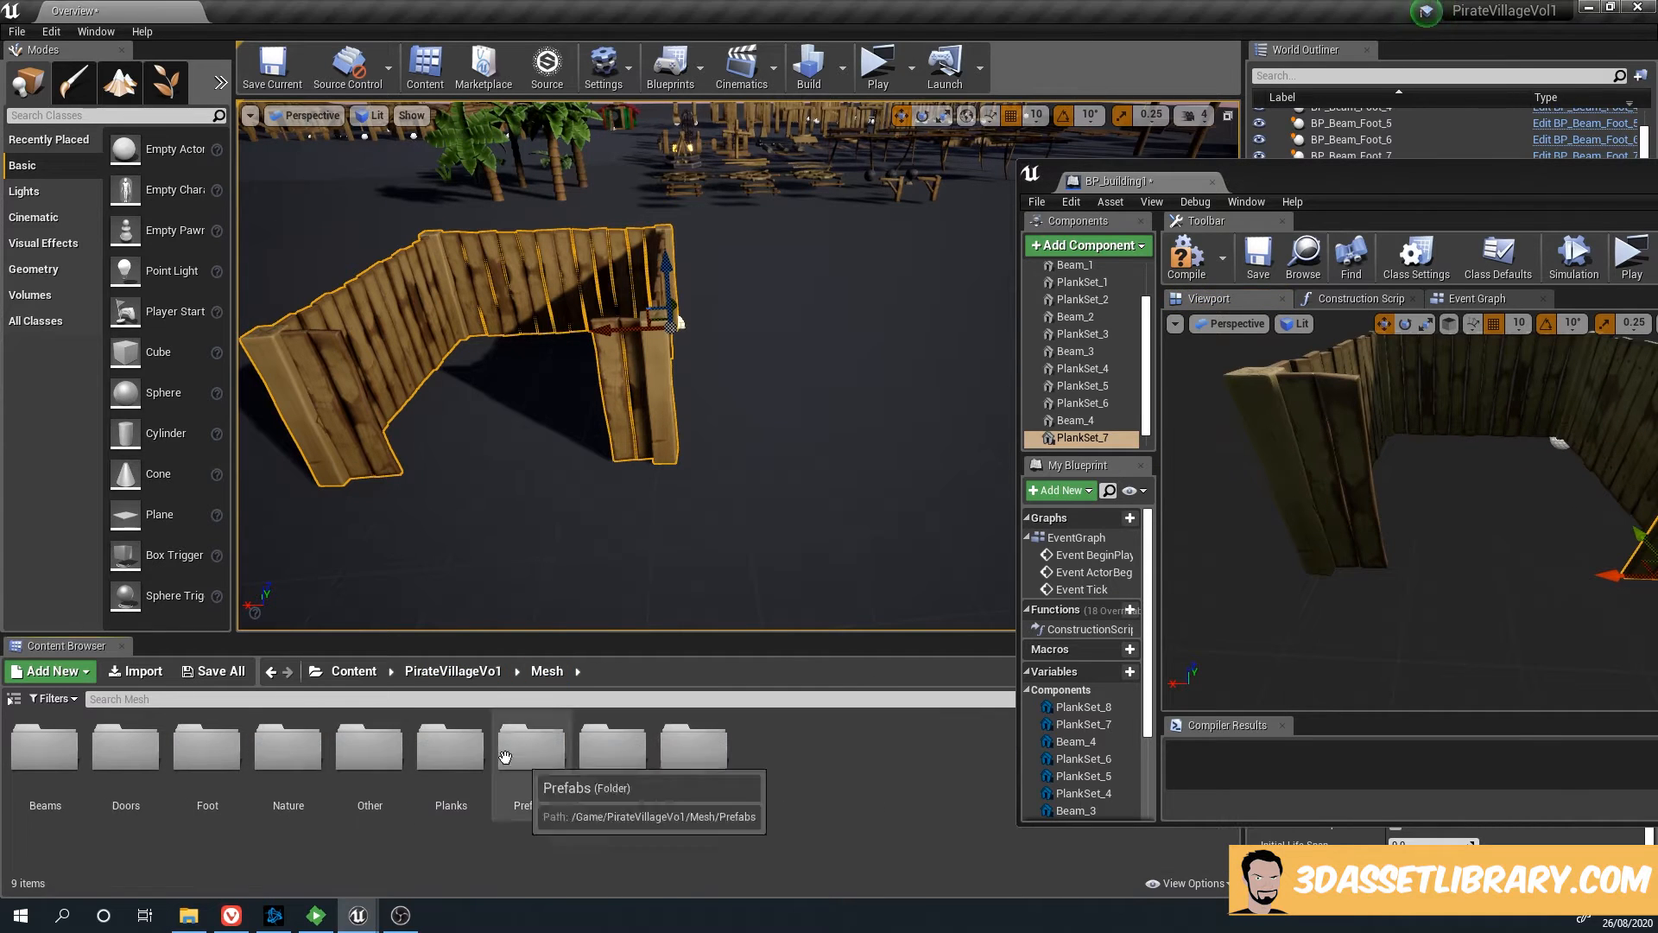
double_click(123, 782)
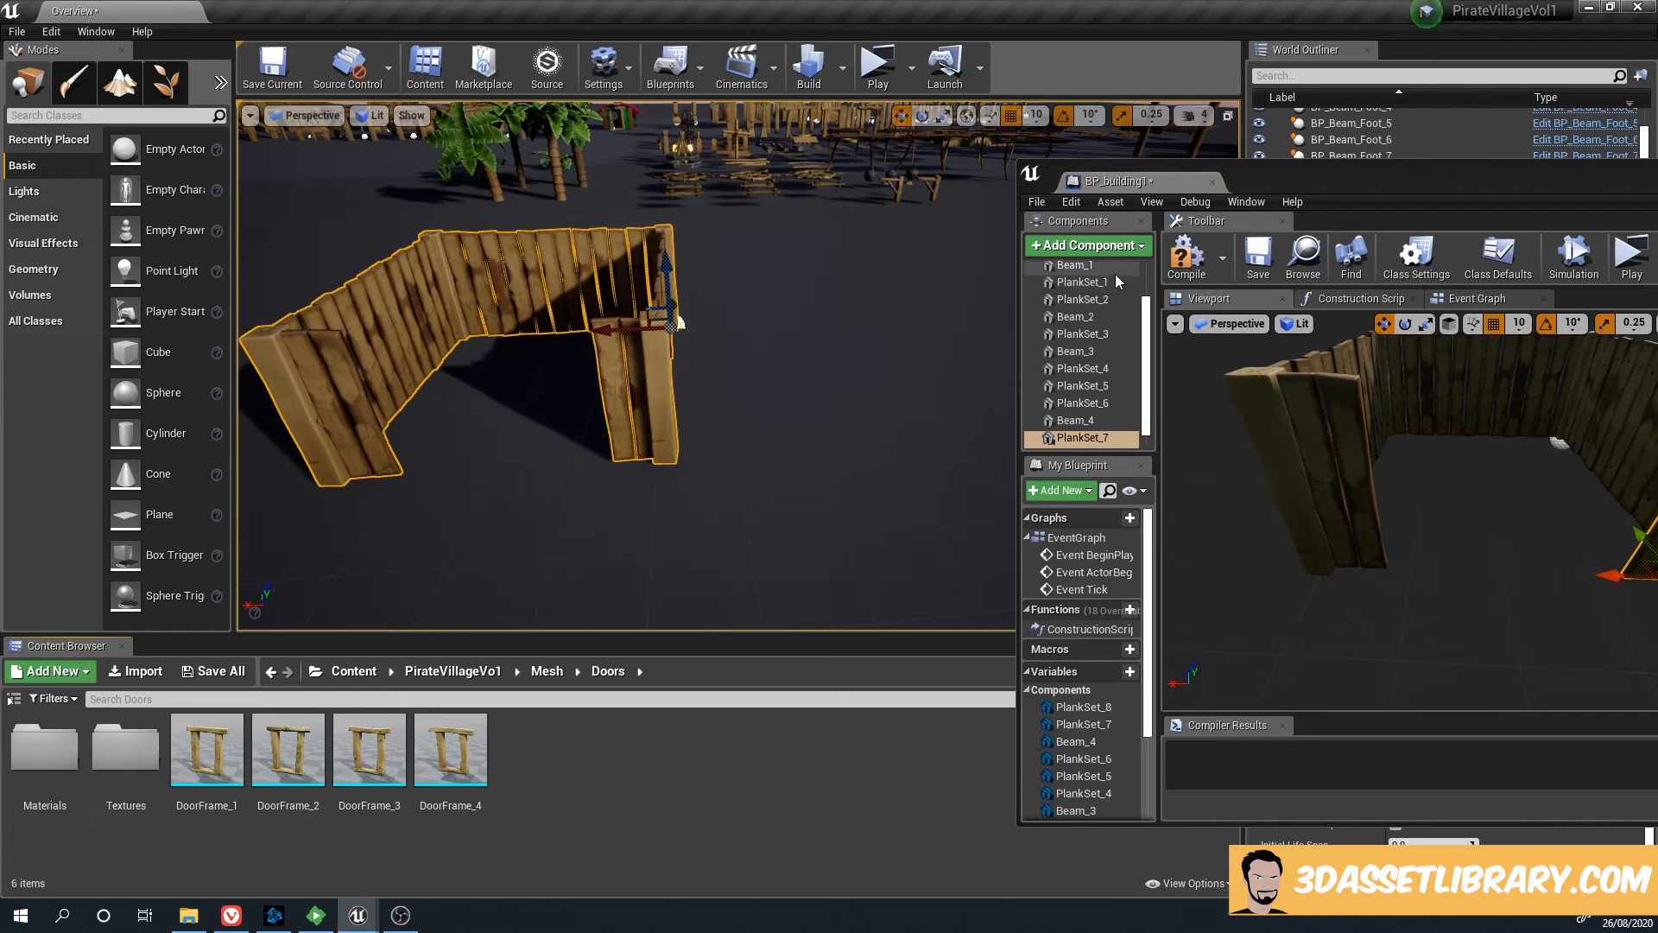
scroll(1118, 282, "up", 2)
left_click(1100, 295)
left_click_drag(208, 748, 1641, 505)
left_click(1549, 426)
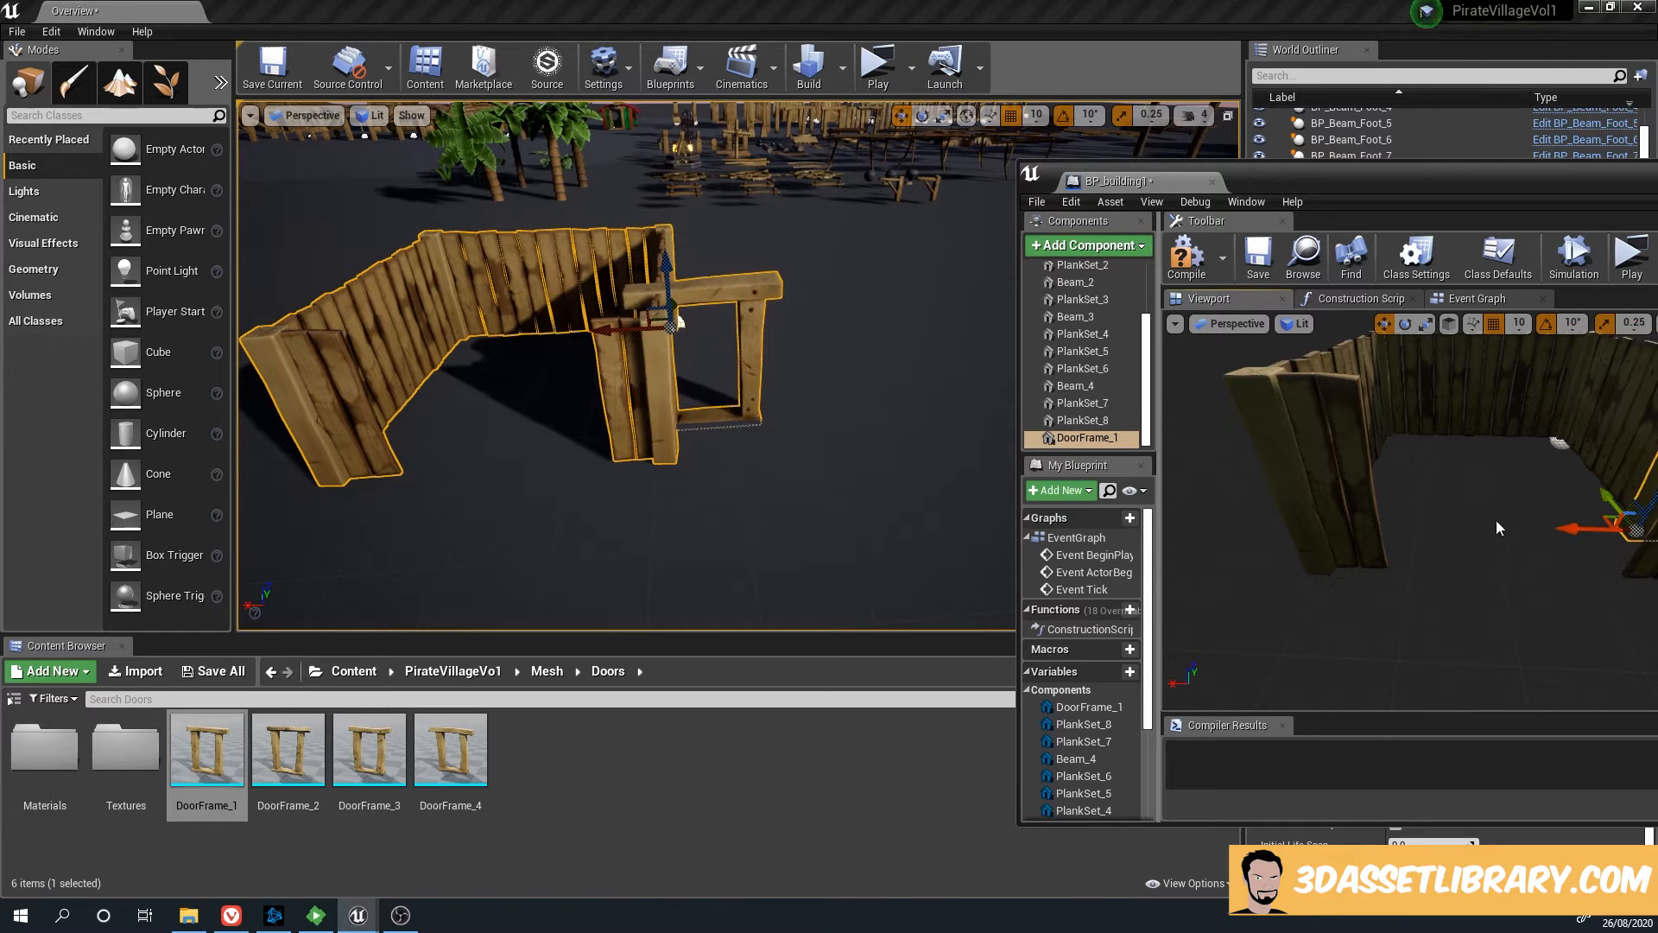
right_click_drag(1500, 526, 1563, 526)
key("ctrl+z")
Move DoorFrame_1 from the back corner into the front opening between the two narrow plank sets
right_click_drag(1417, 419, 1418, 389)
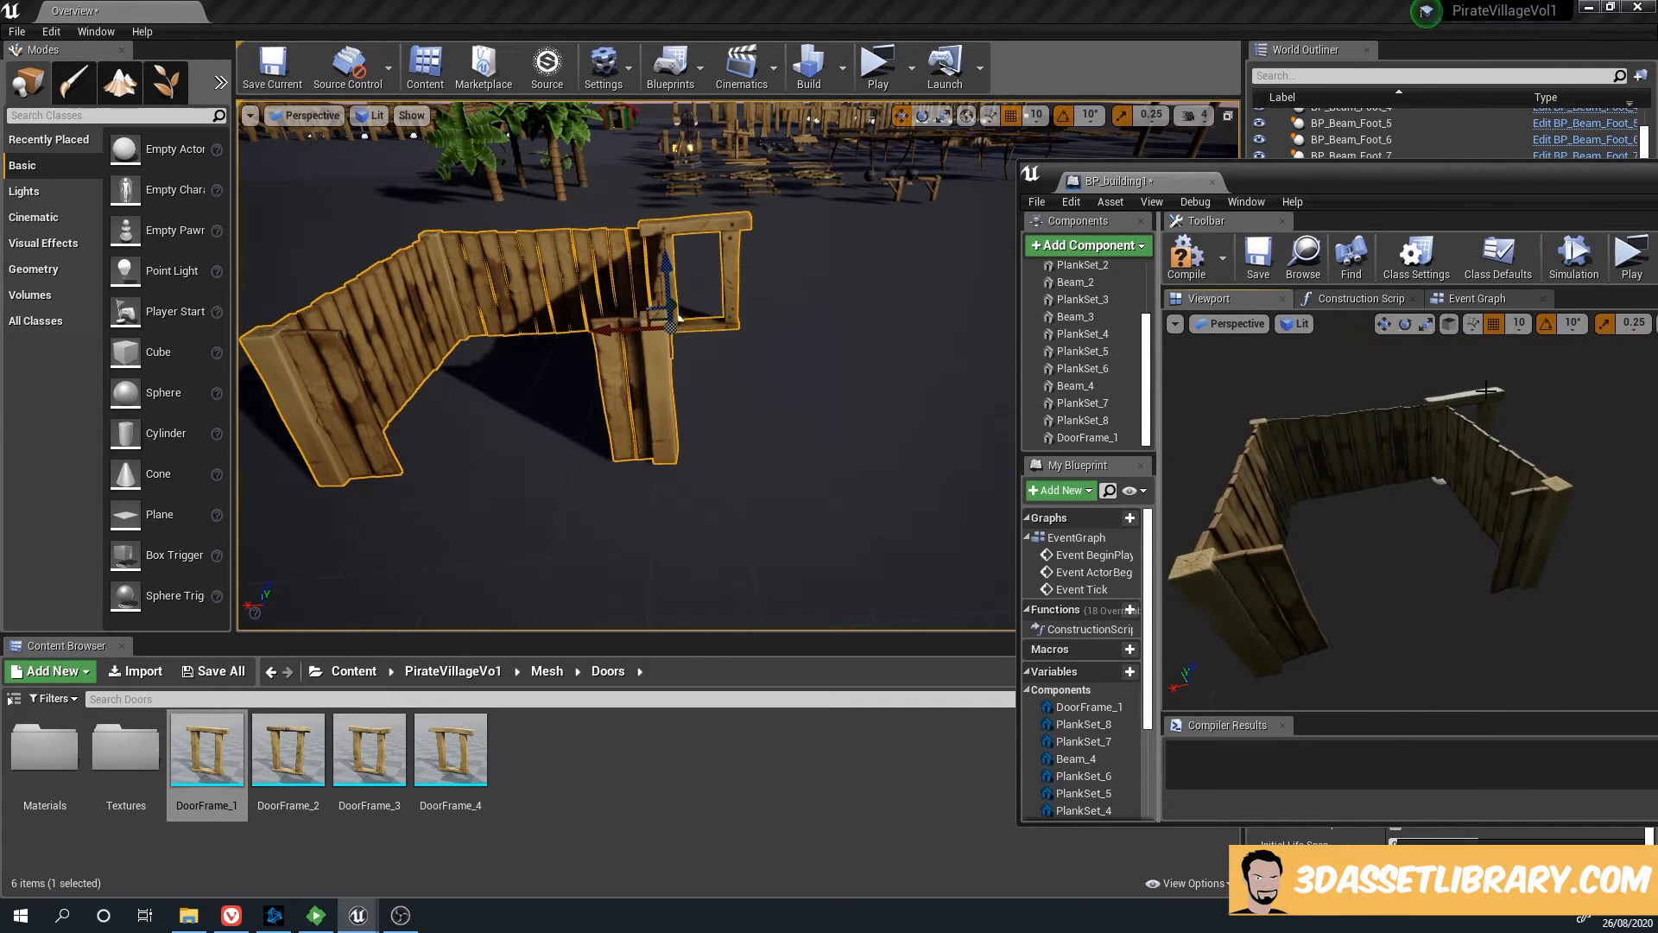
left_click(1486, 396)
left_click_drag(1419, 447, 1490, 510)
left_click_drag(1466, 598, 1295, 646)
right_click_drag(1448, 593, 1486, 594)
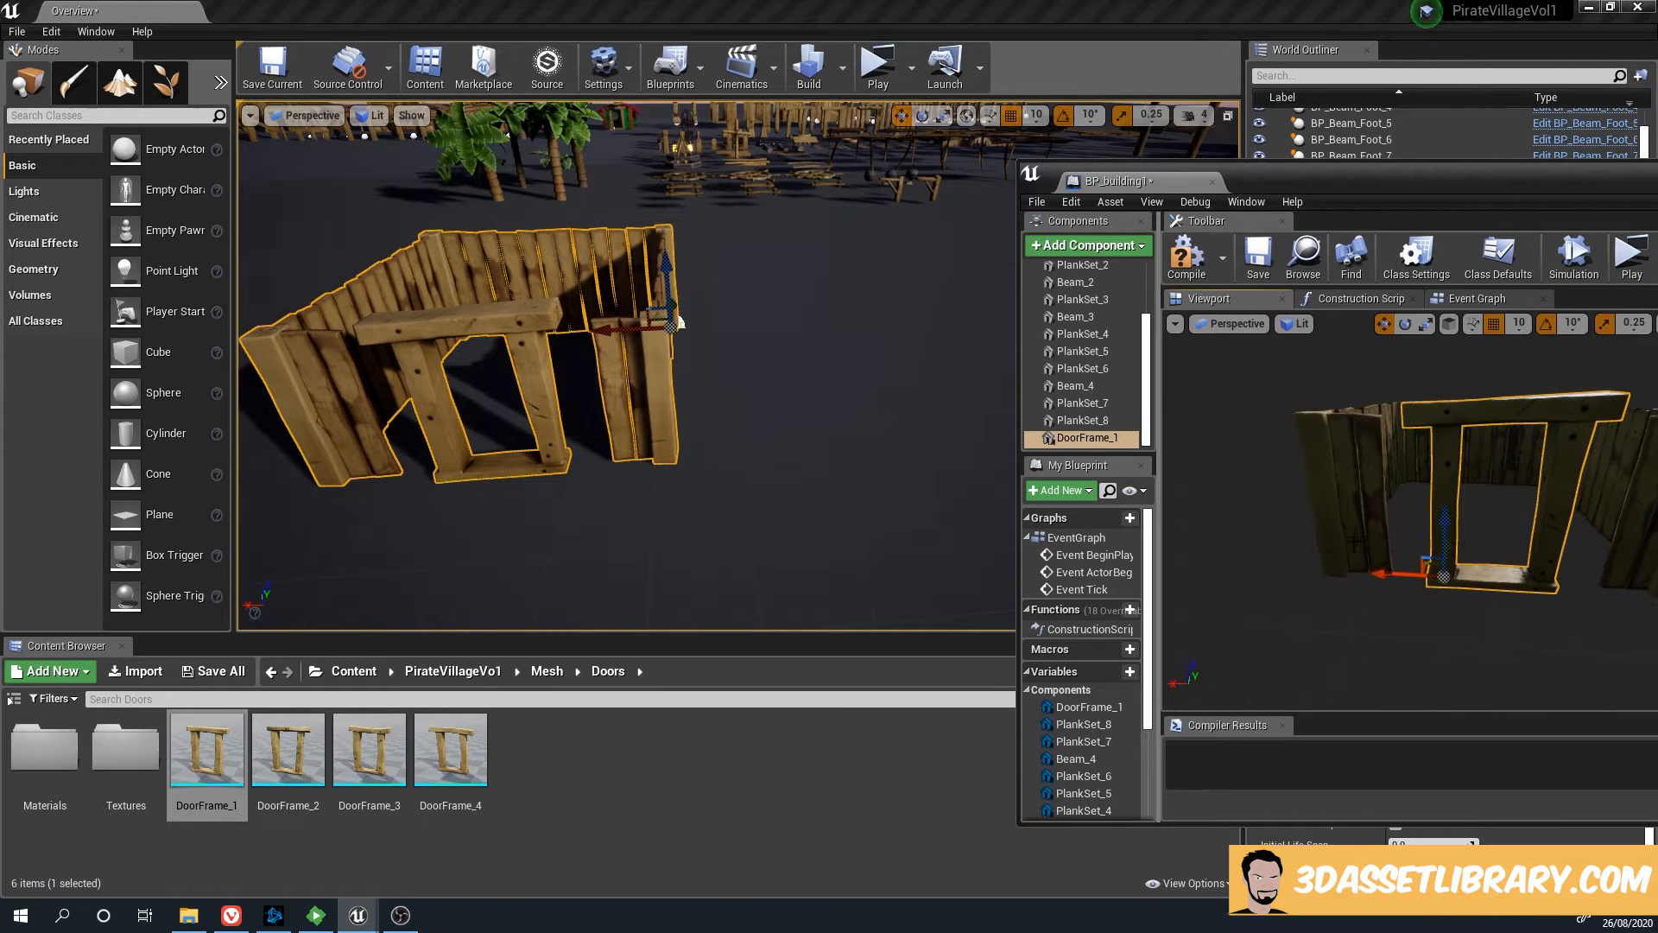
Duplicate the narrow front plank sets on both sides inward to the door frame, placing the Beam_3 side copy at X 70
left_click(1377, 525)
left_click_drag(1354, 561, 1428, 570, "alt")
right_click_drag(1429, 572, 1468, 574)
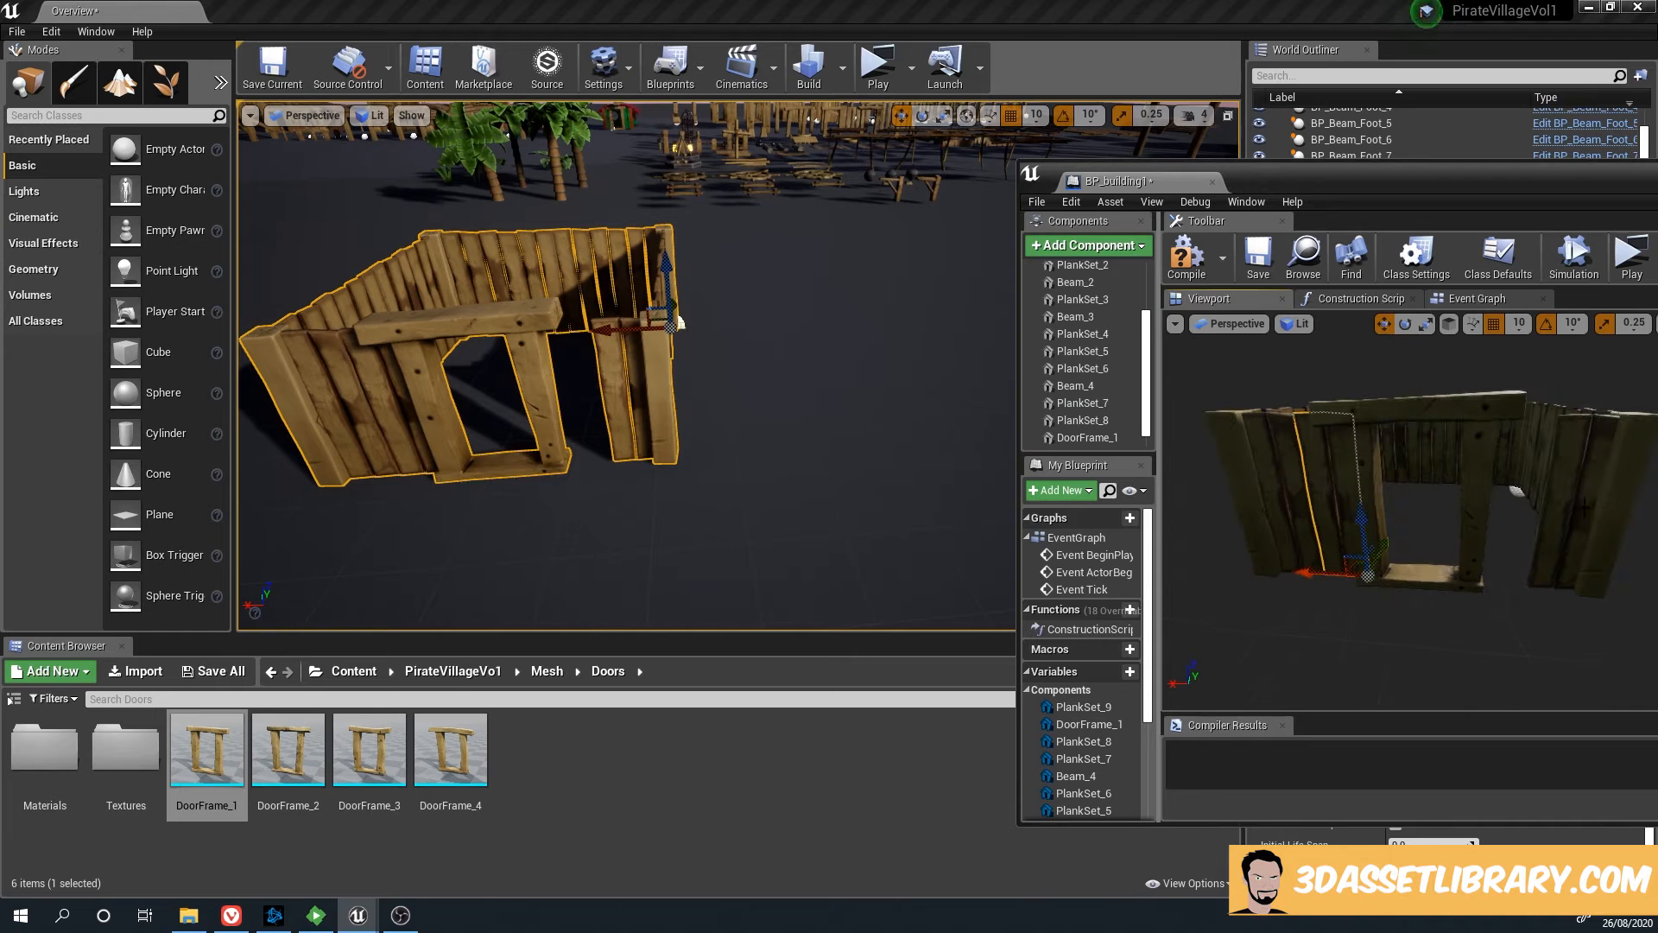
left_click(1556, 509)
left_click_drag(1515, 578, 1455, 576, "alt")
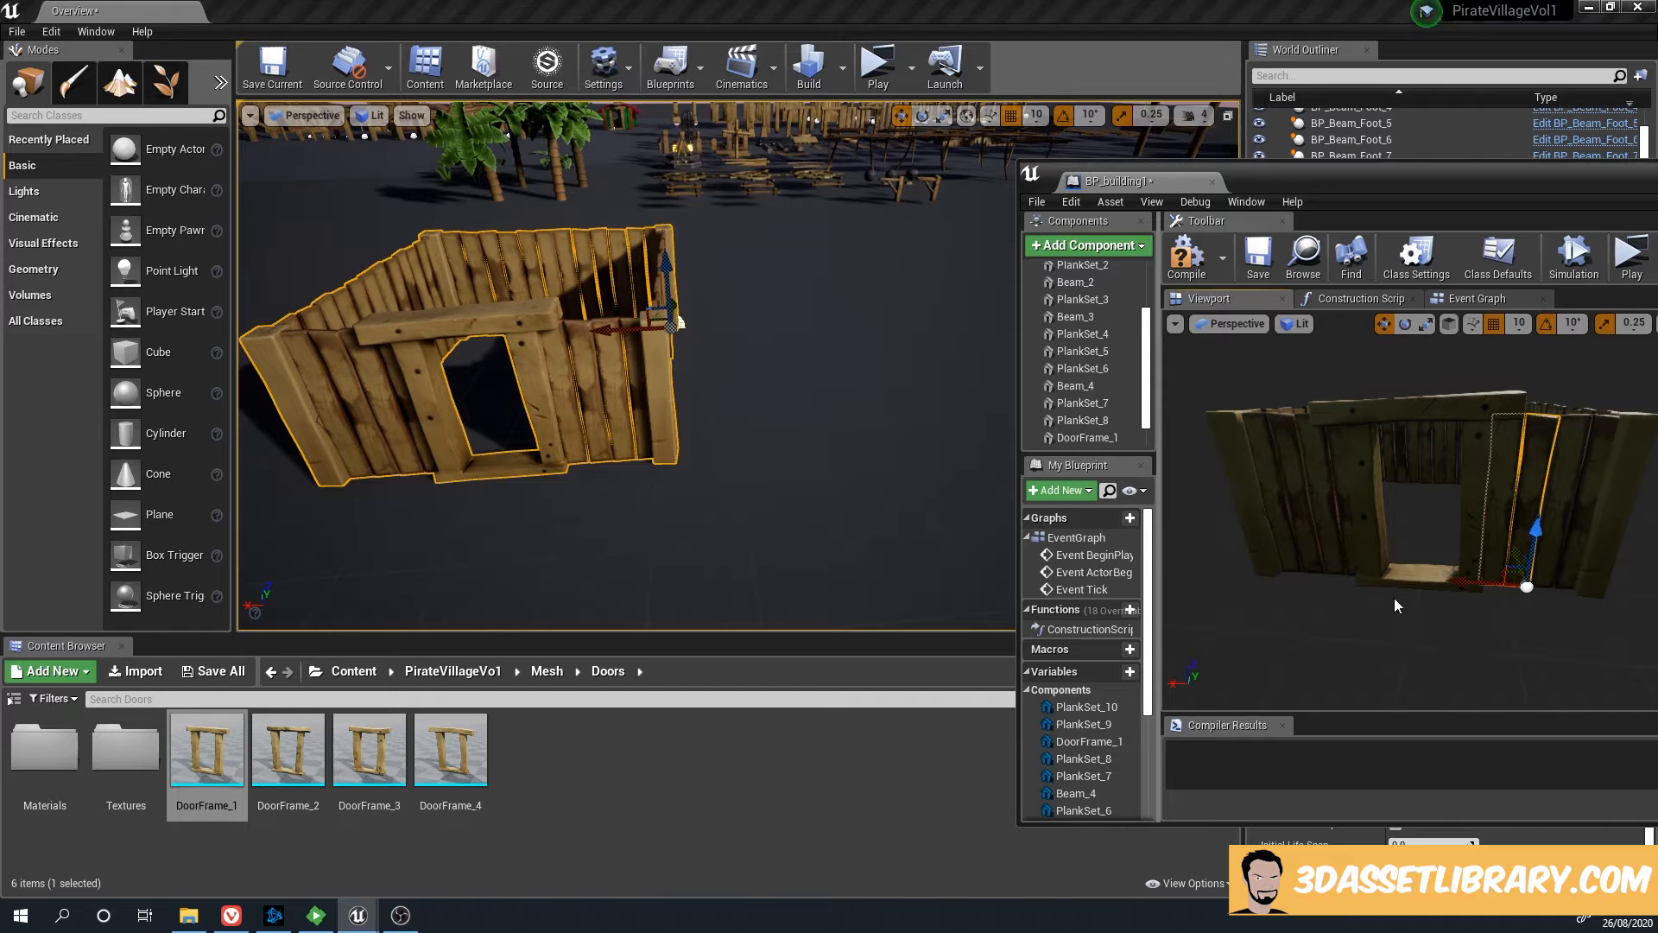
mouse_move(1394, 609)
right_mouse_down()
mouse_move(1349, 607)
mouse_move(1394, 609)
right_mouse_up()
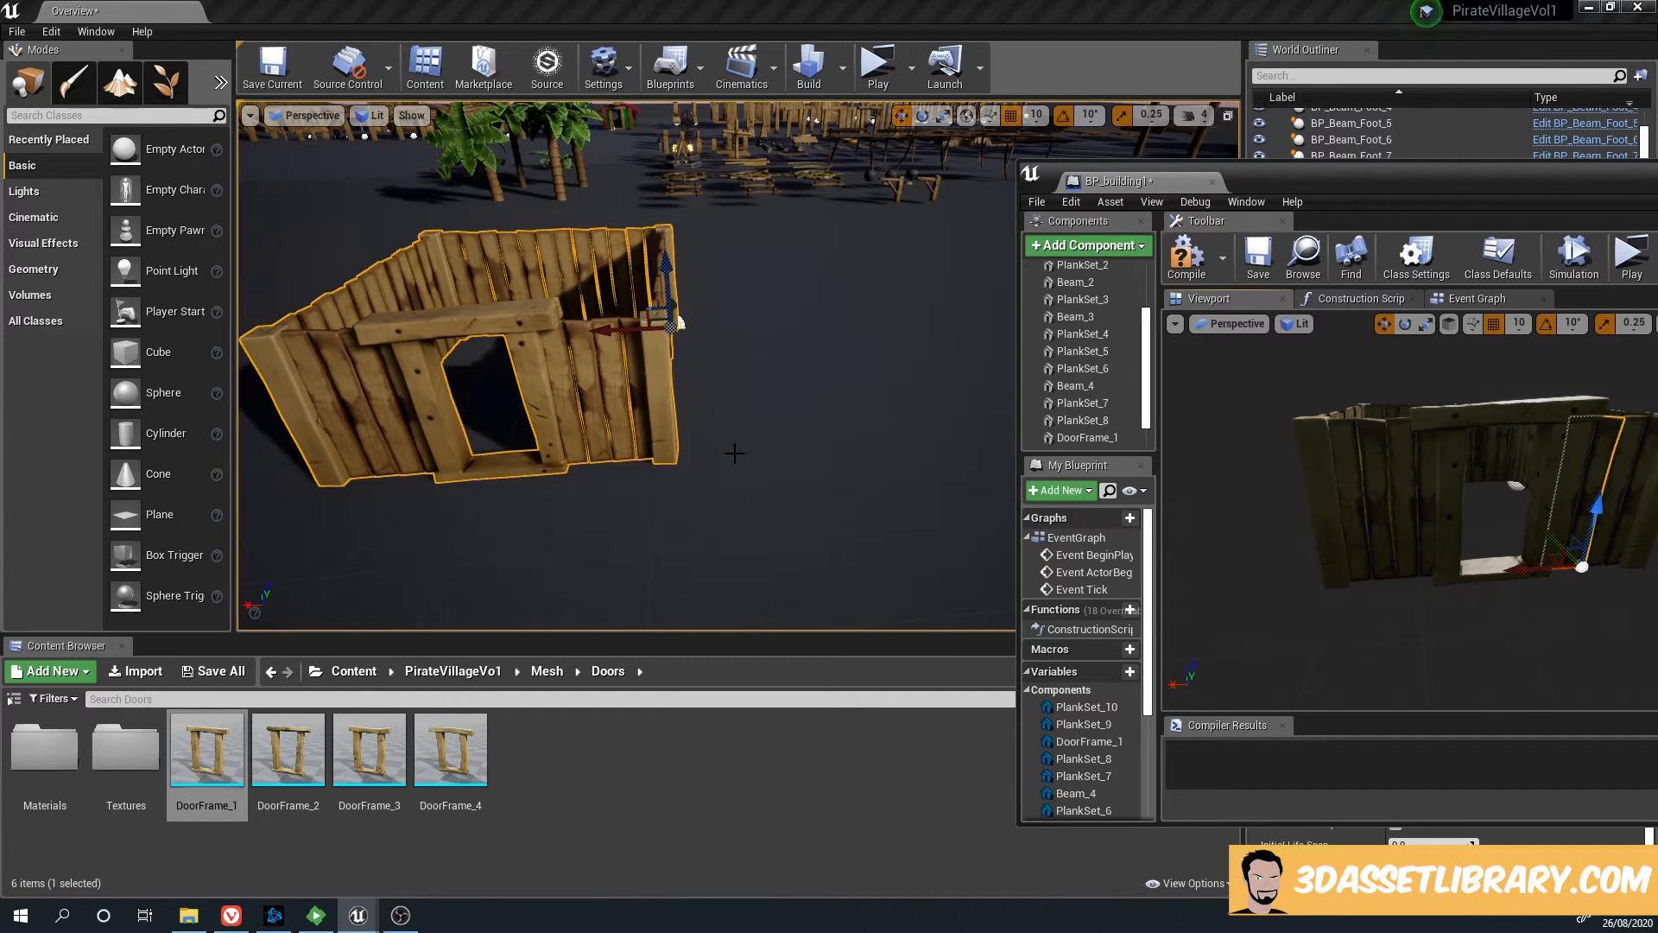
right_click_drag(791, 439, 518, 467)
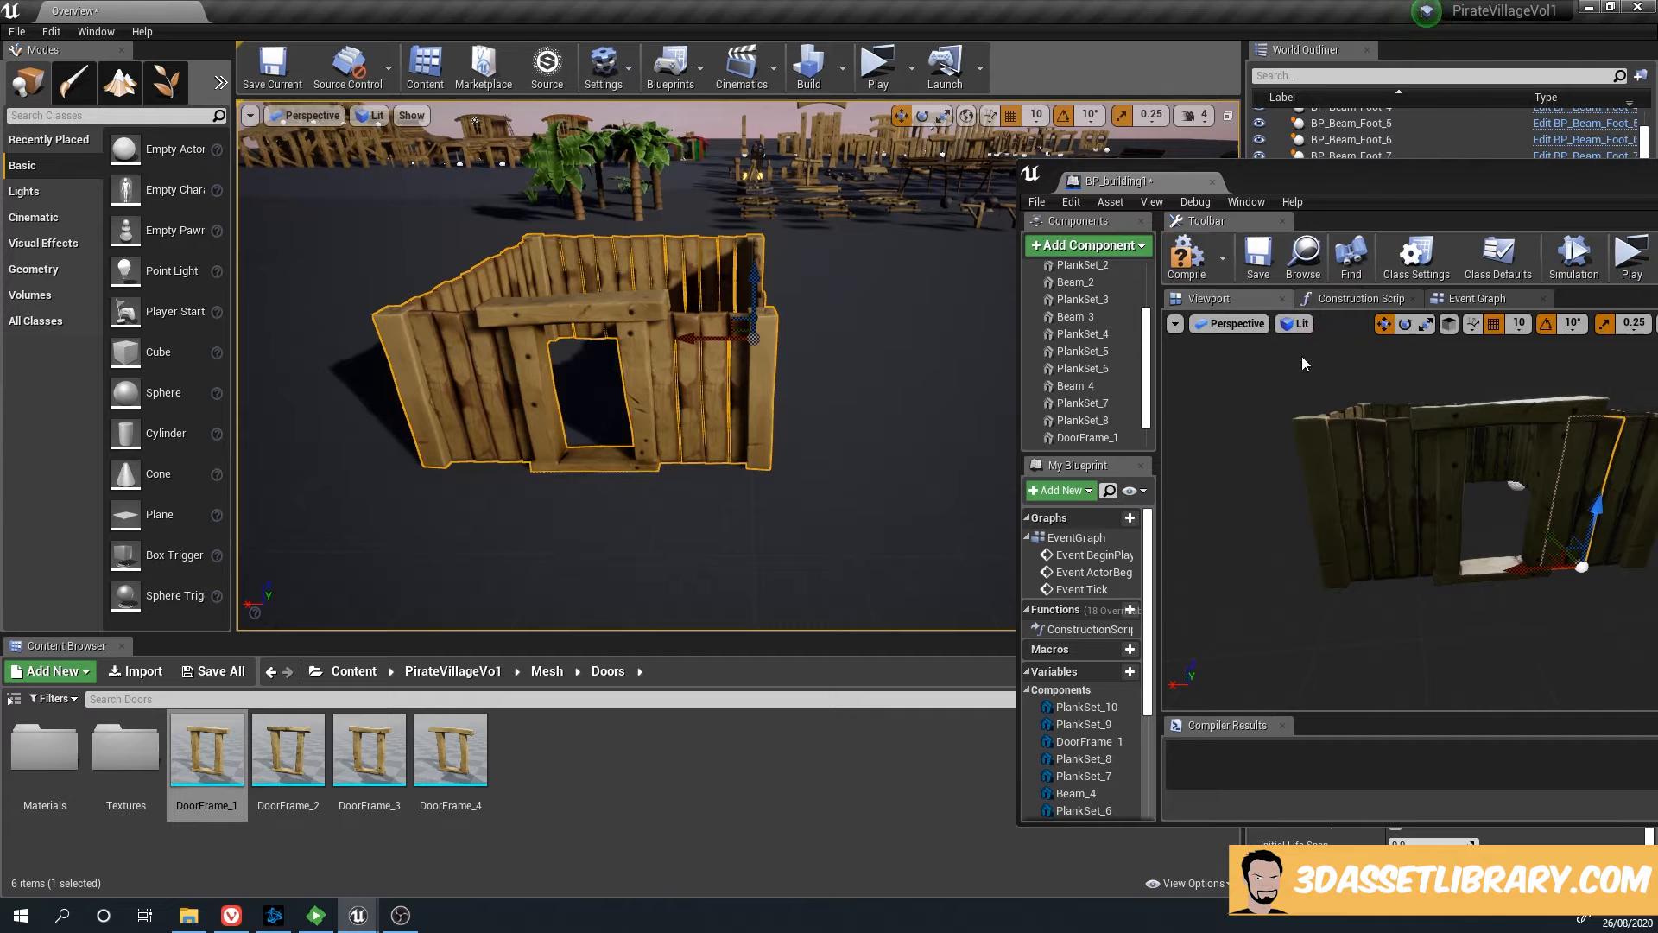
Add the RoofPiece1 mesh from the Roofs folder to the blueprint's DefaultSceneRoot
left_click_drag(1361, 190, 1147, 181)
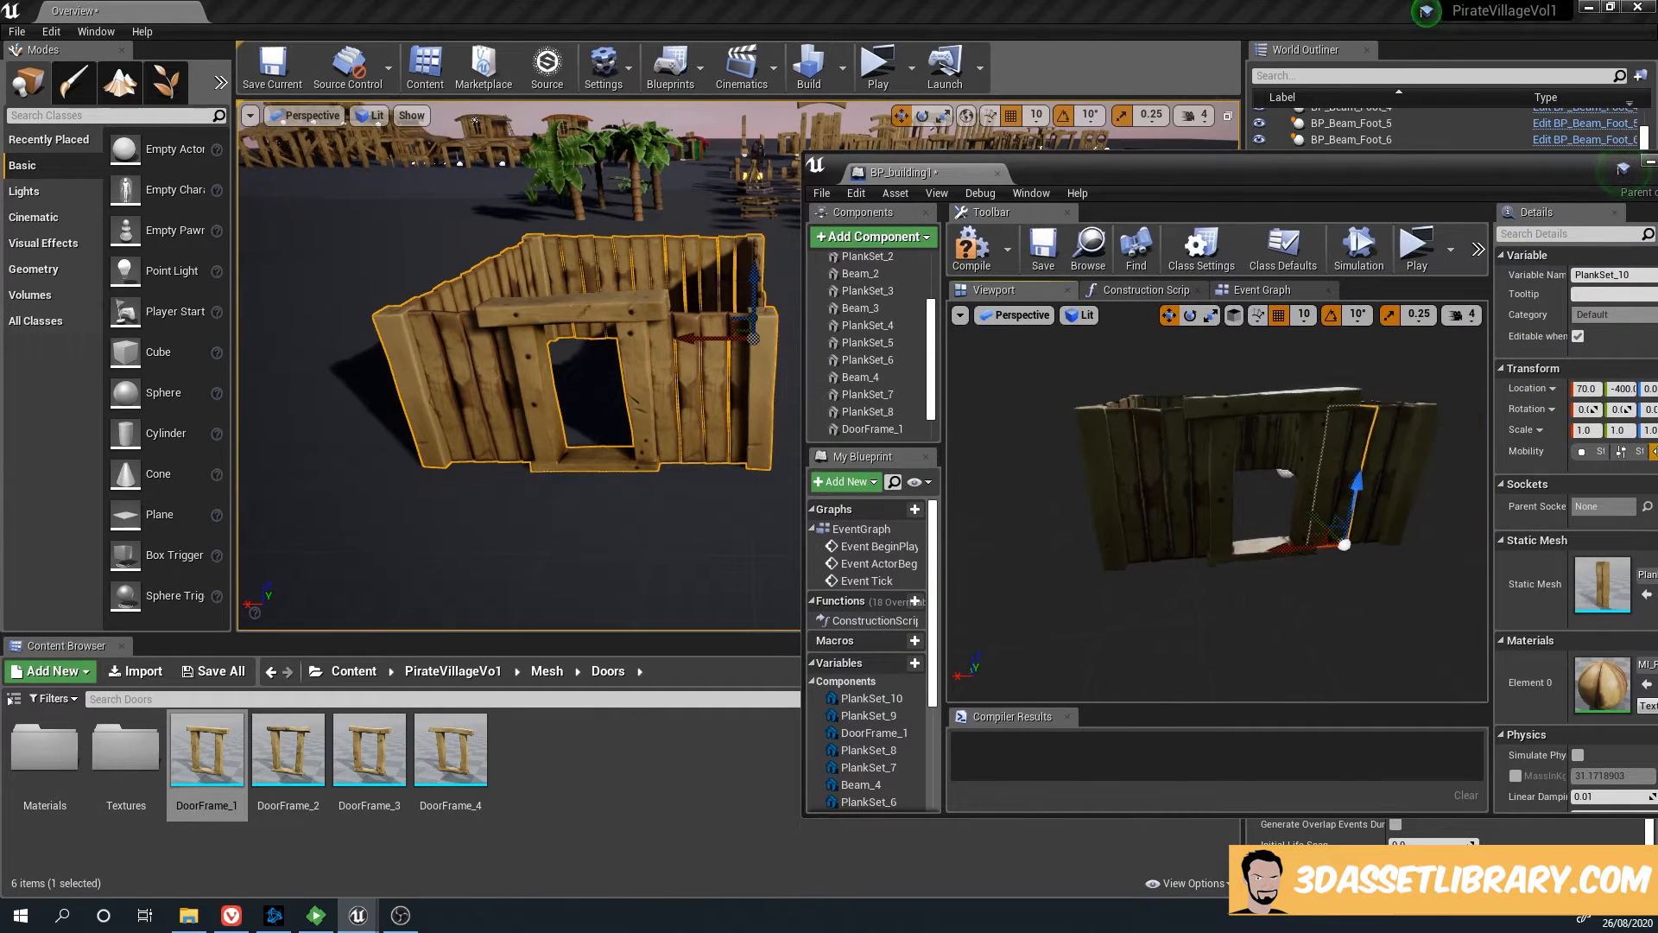
left_click(547, 672)
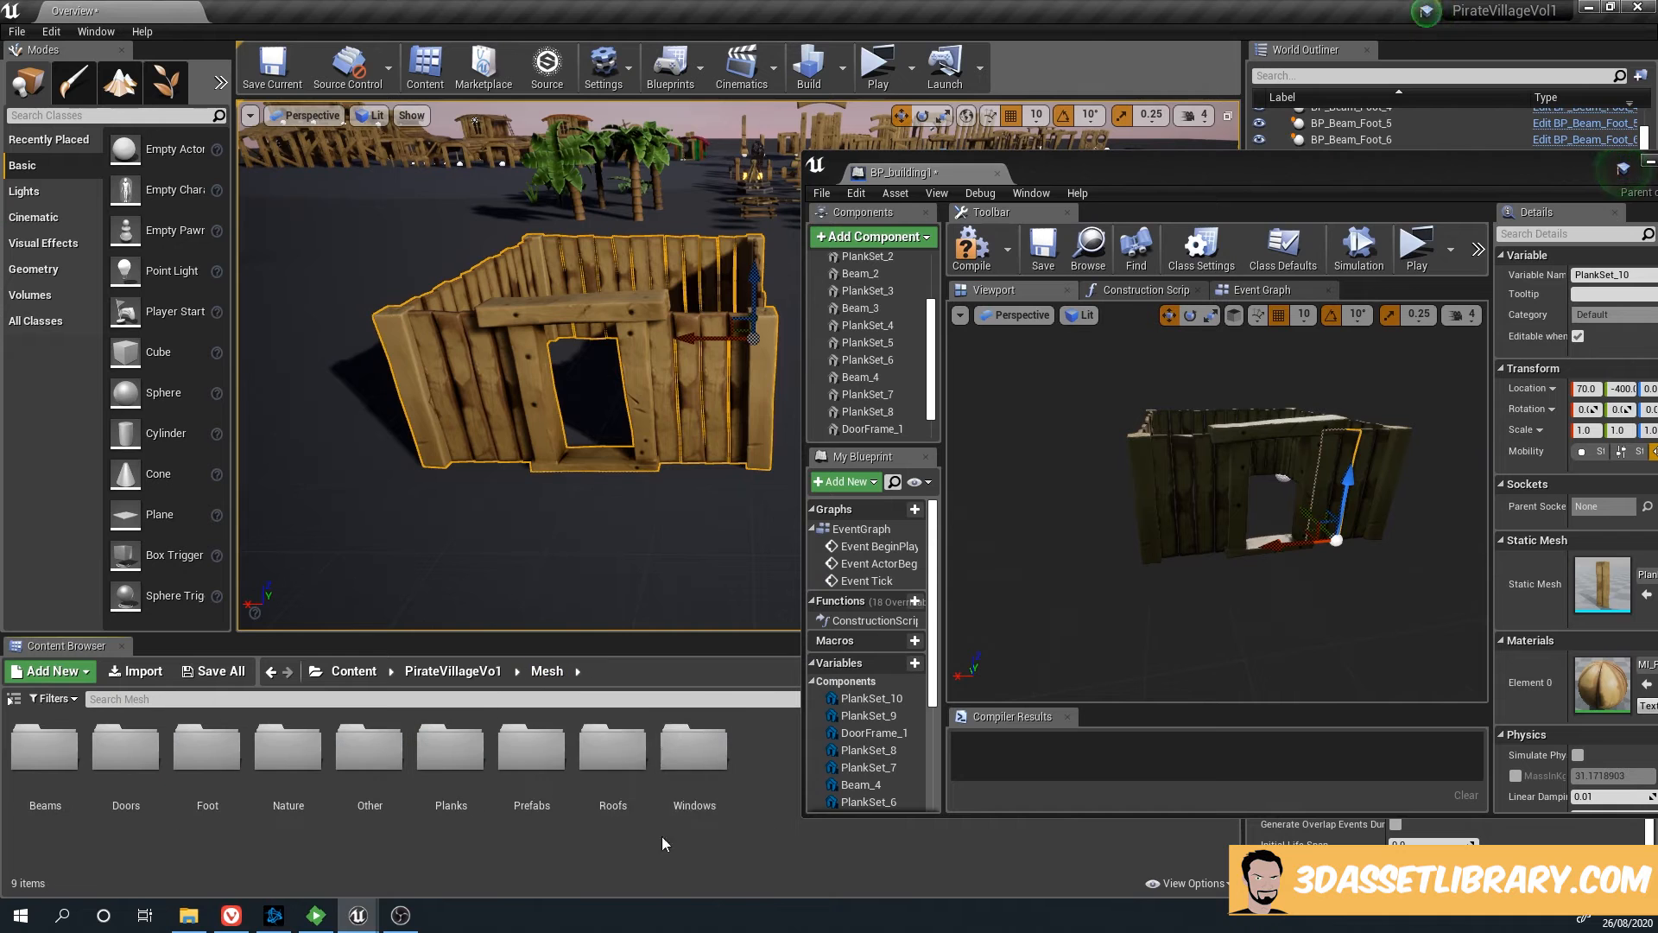
double_click(628, 798)
scroll(863, 329, "up", 3)
left_click(868, 283)
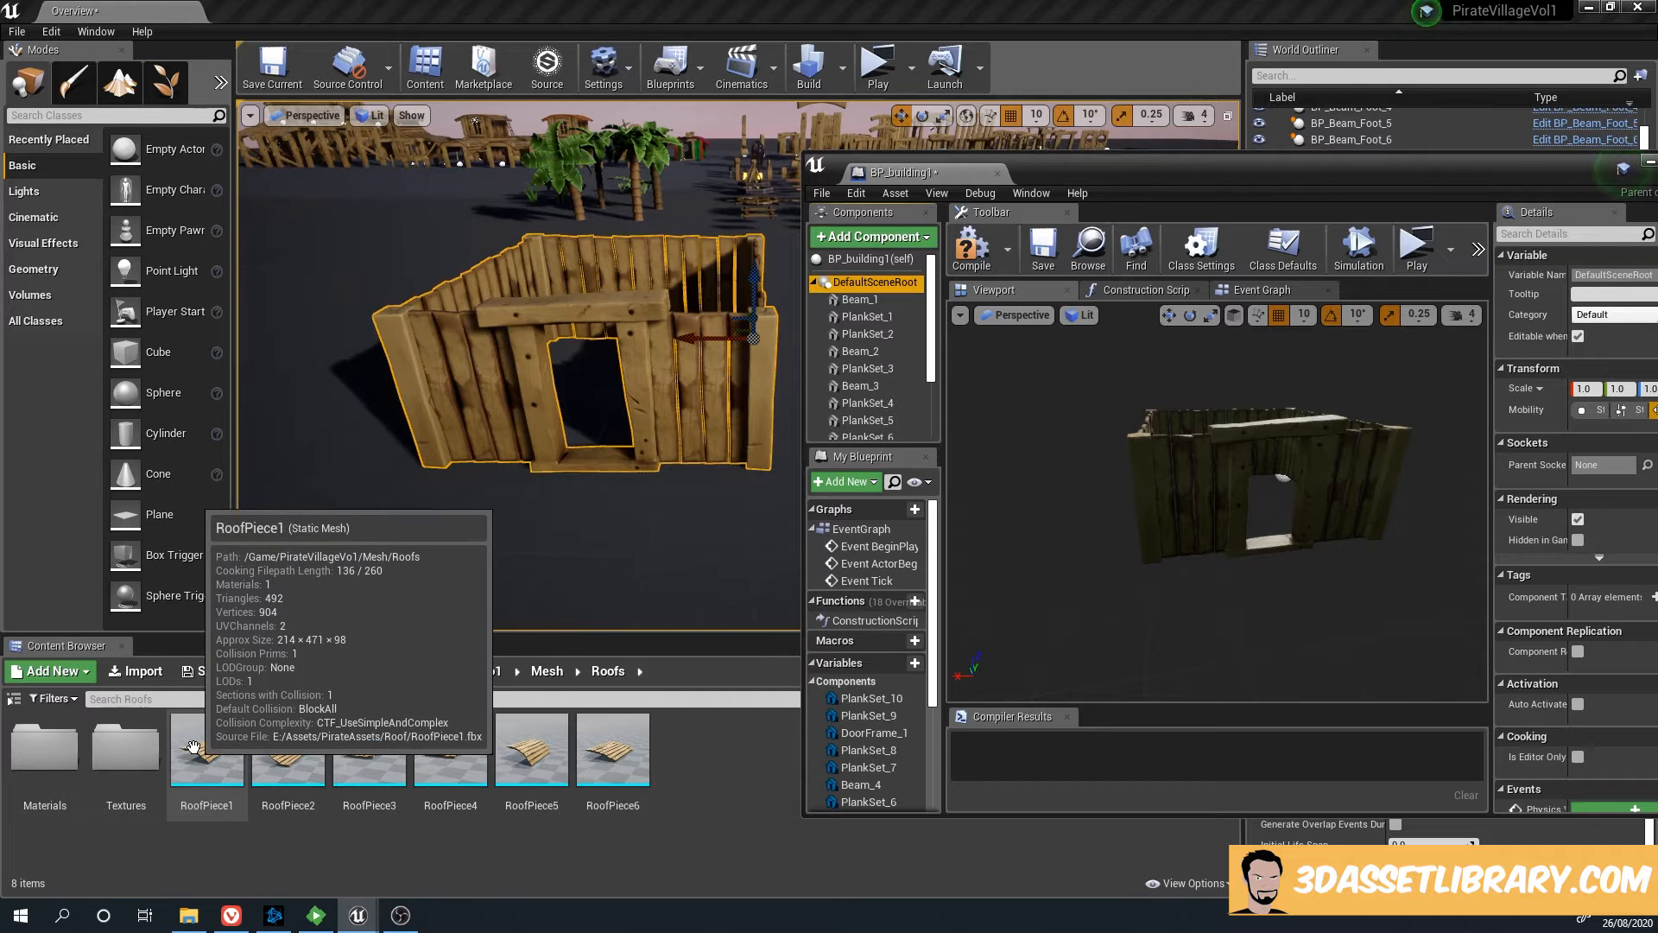
left_click_drag(207, 750, 910, 285)
Raise RoofPiece1 onto the wall tops and position it over the Beam_4 side at X 450, Y -200
right_click_drag(1268, 462, 1222, 546)
left_click_drag(1227, 507, 1249, 535)
right_click_drag(1249, 534, 1250, 512)
left_click_drag(1224, 551, 1064, 417)
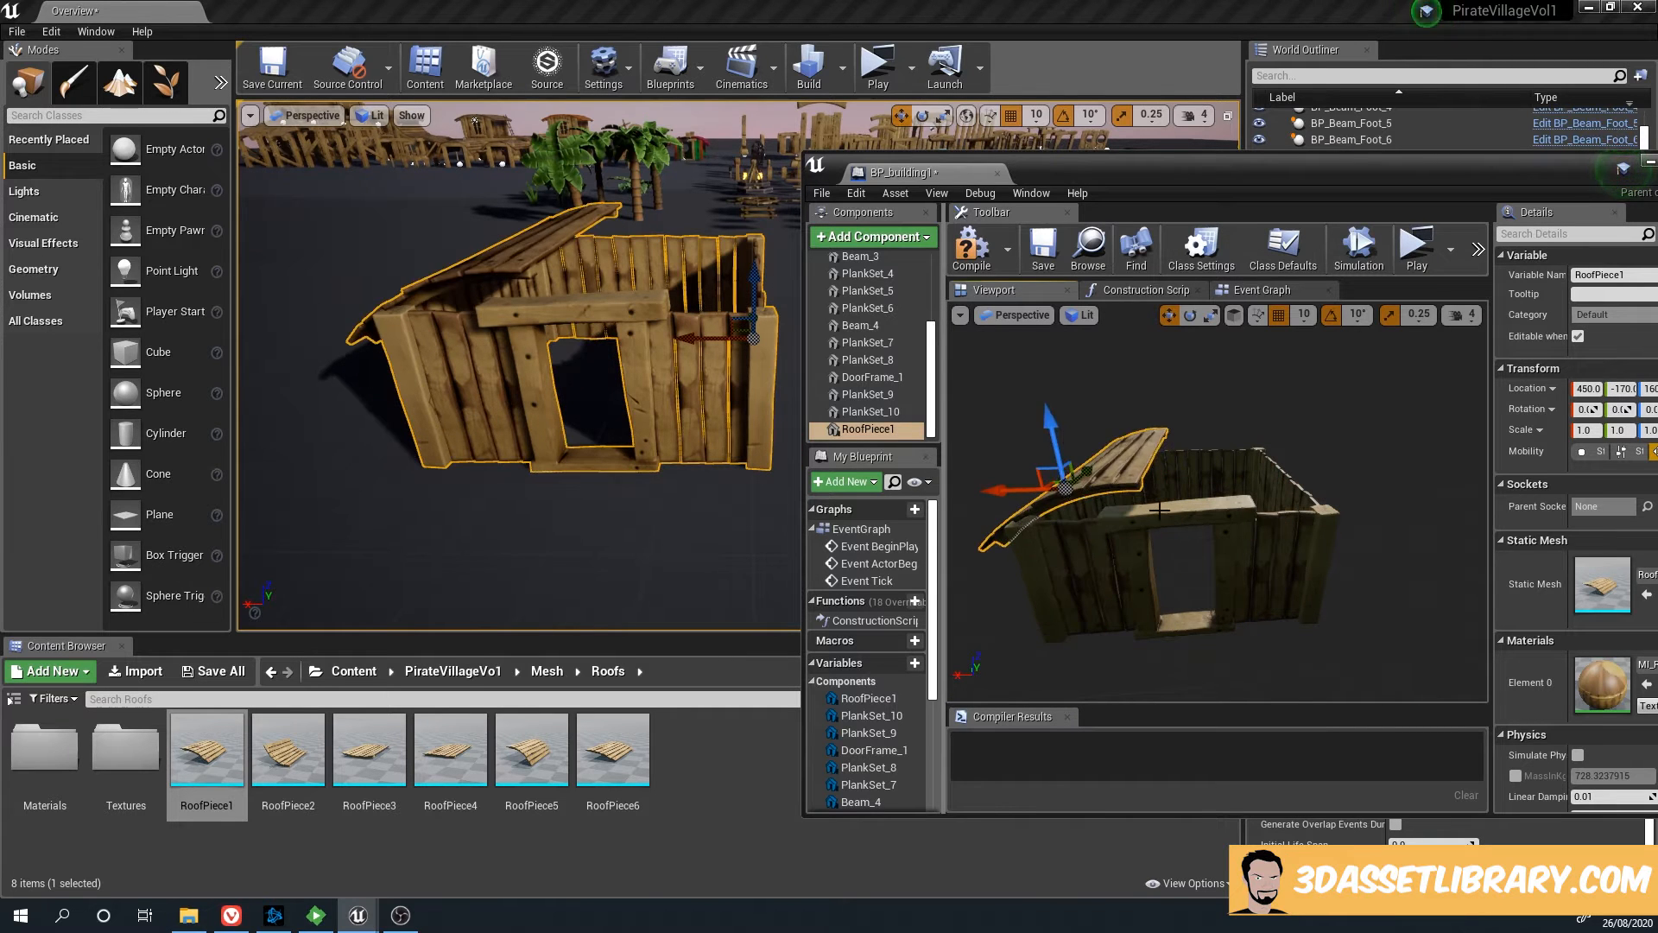
right_click_drag(1159, 511, 1157, 509)
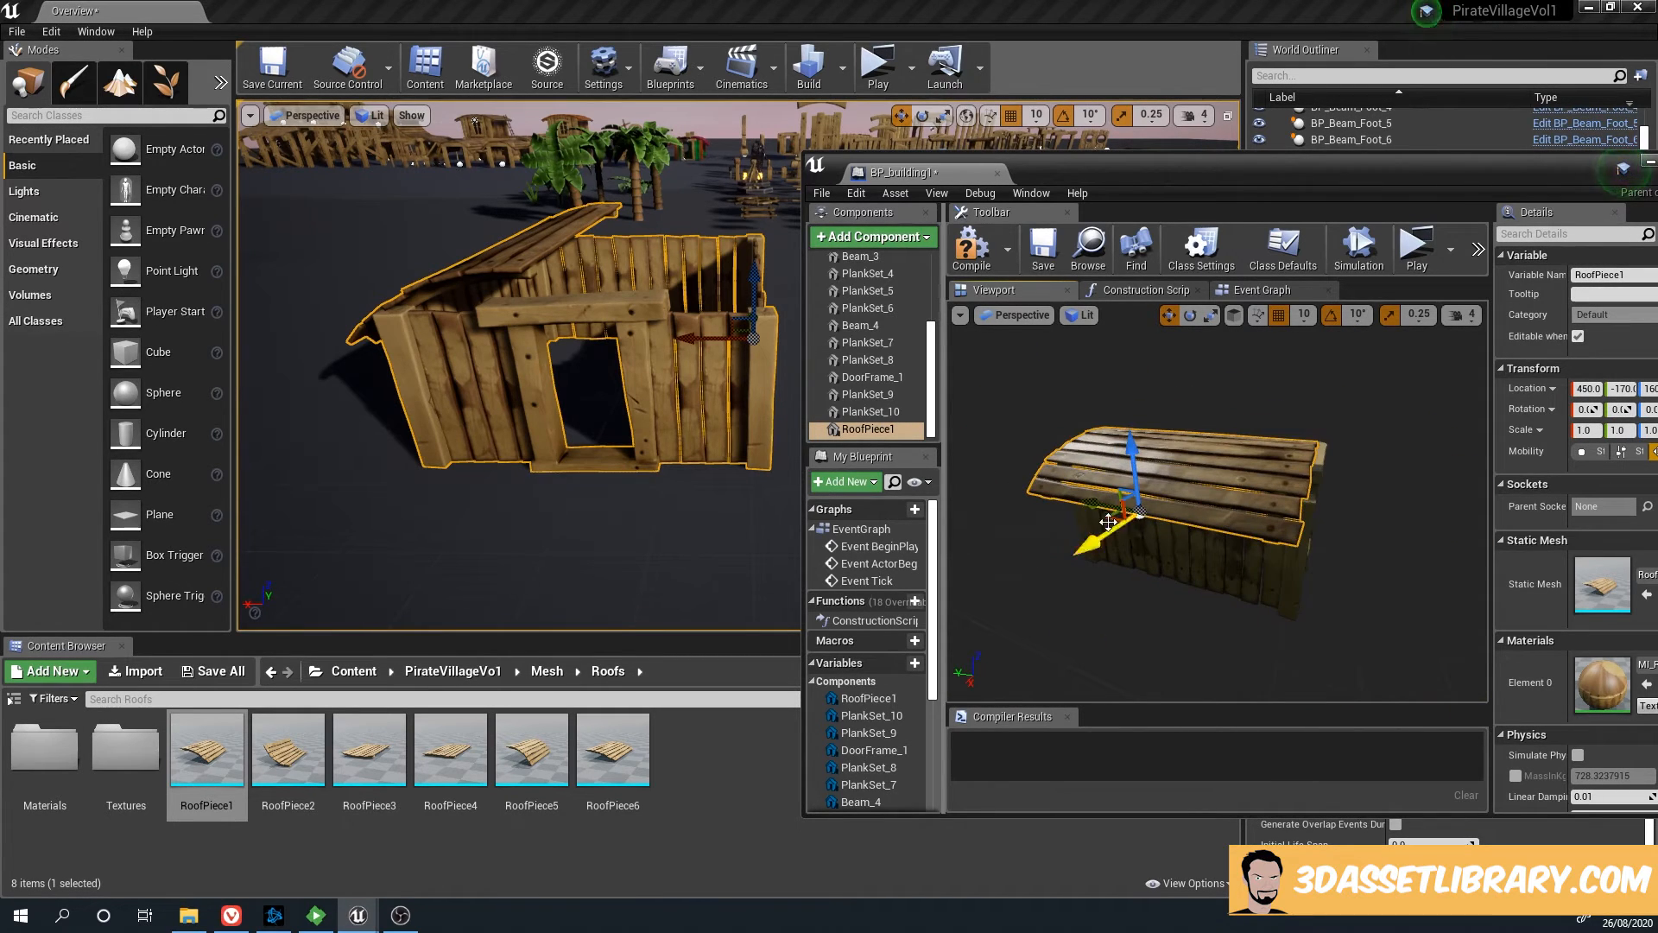
left_click_drag(1092, 503, 1104, 507)
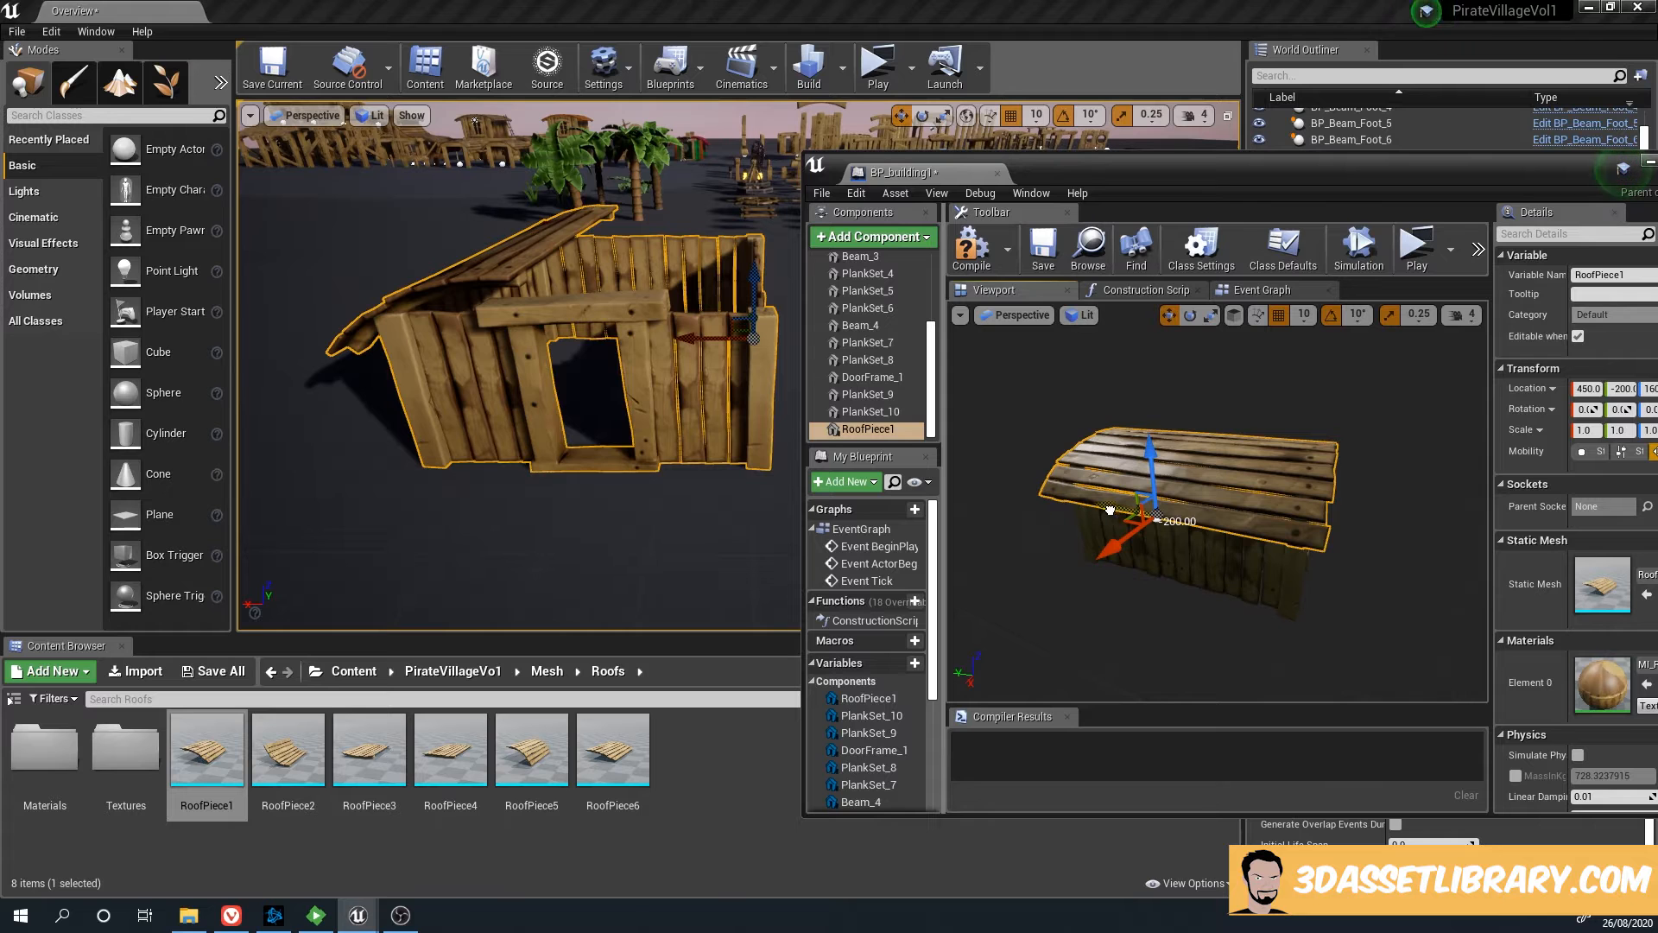
Duplicate RoofPiece1, turn the copy to face the opposite way and move it to X 50 as the second roof half
right_click_drag(1110, 510, 1365, 549)
key("ctrl+w")
left_click_drag(1110, 514, 1110, 557)
key("e")
key("w")
left_click_drag(1341, 523, 1282, 526)
right_click_drag(1283, 527, 1295, 518)
right_click_drag(1302, 604, 1306, 625)
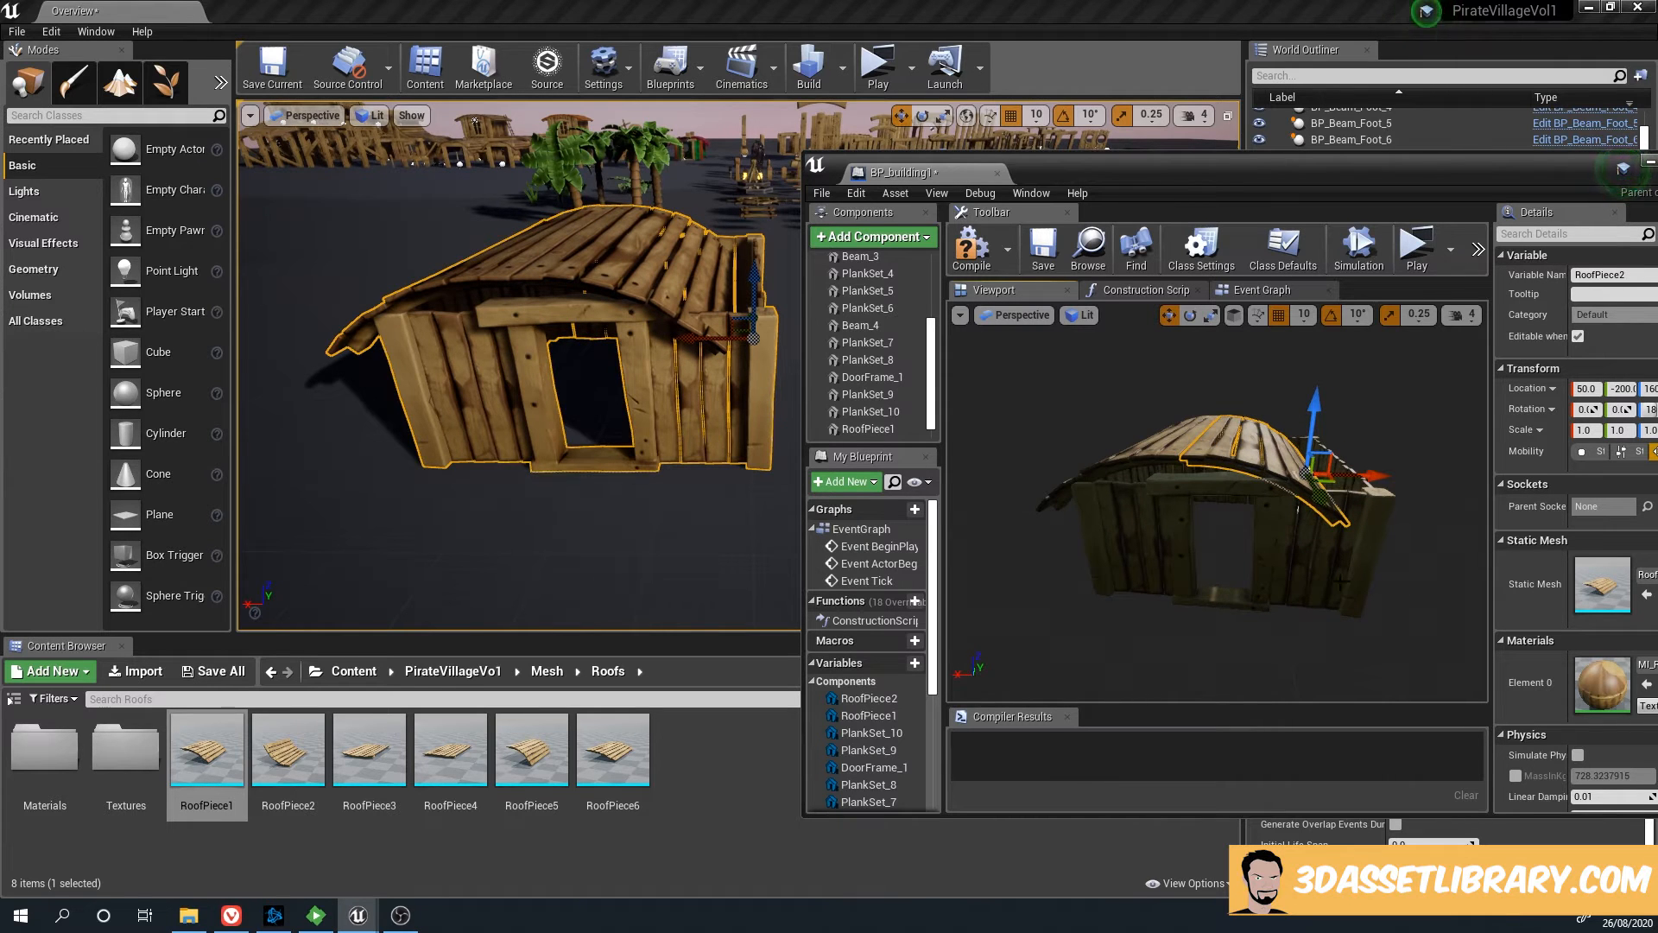
Shift RoofPiece2 outward over the opposite wall and adjust the roof halves' spacing along X, with RoofPiece1 at X 420
left_click_drag(1380, 481, 1419, 480)
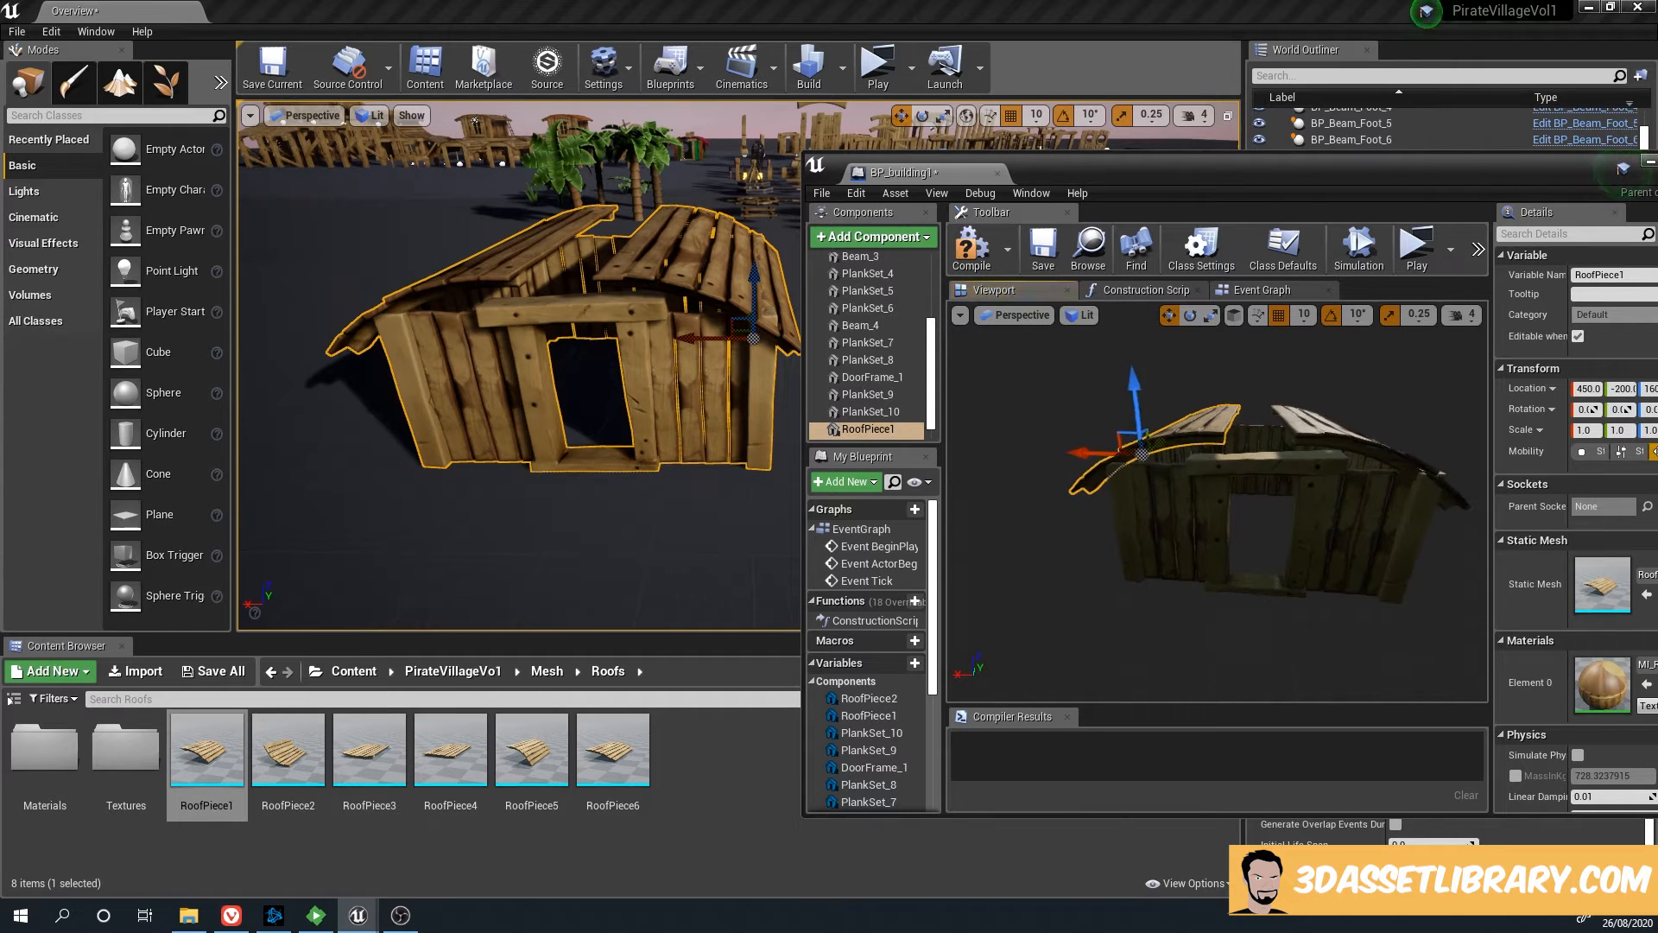
left_click(1095, 458)
left_click_drag(1087, 444, 1097, 448)
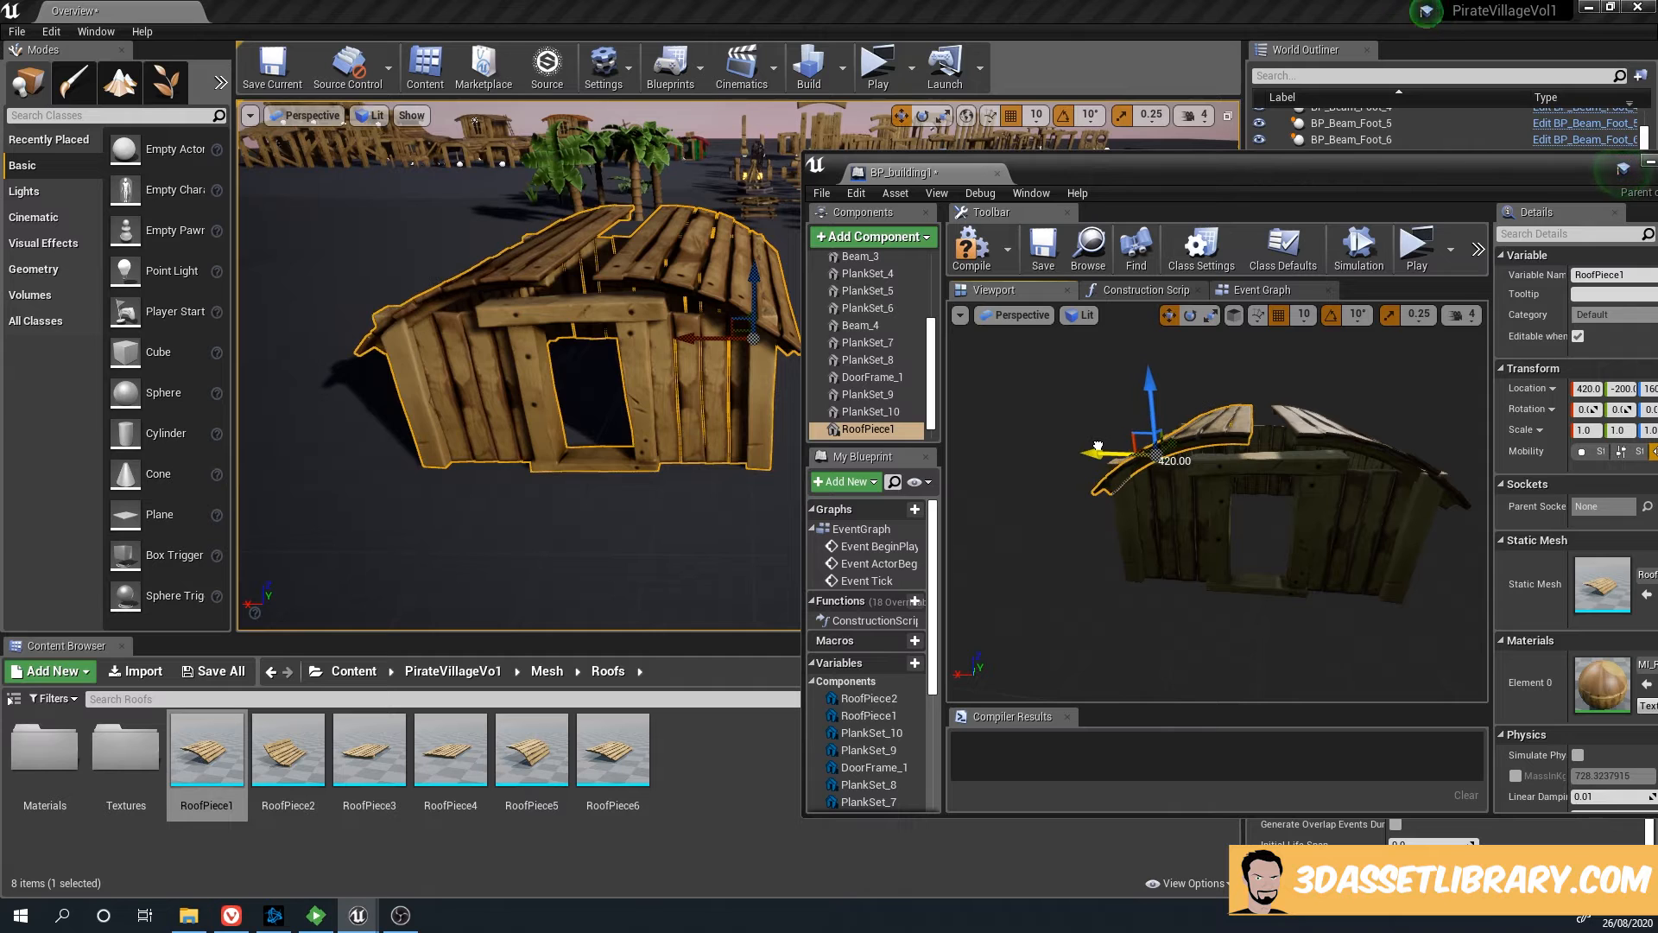
left_click(1308, 427)
right_click_drag(1309, 427, 1353, 453)
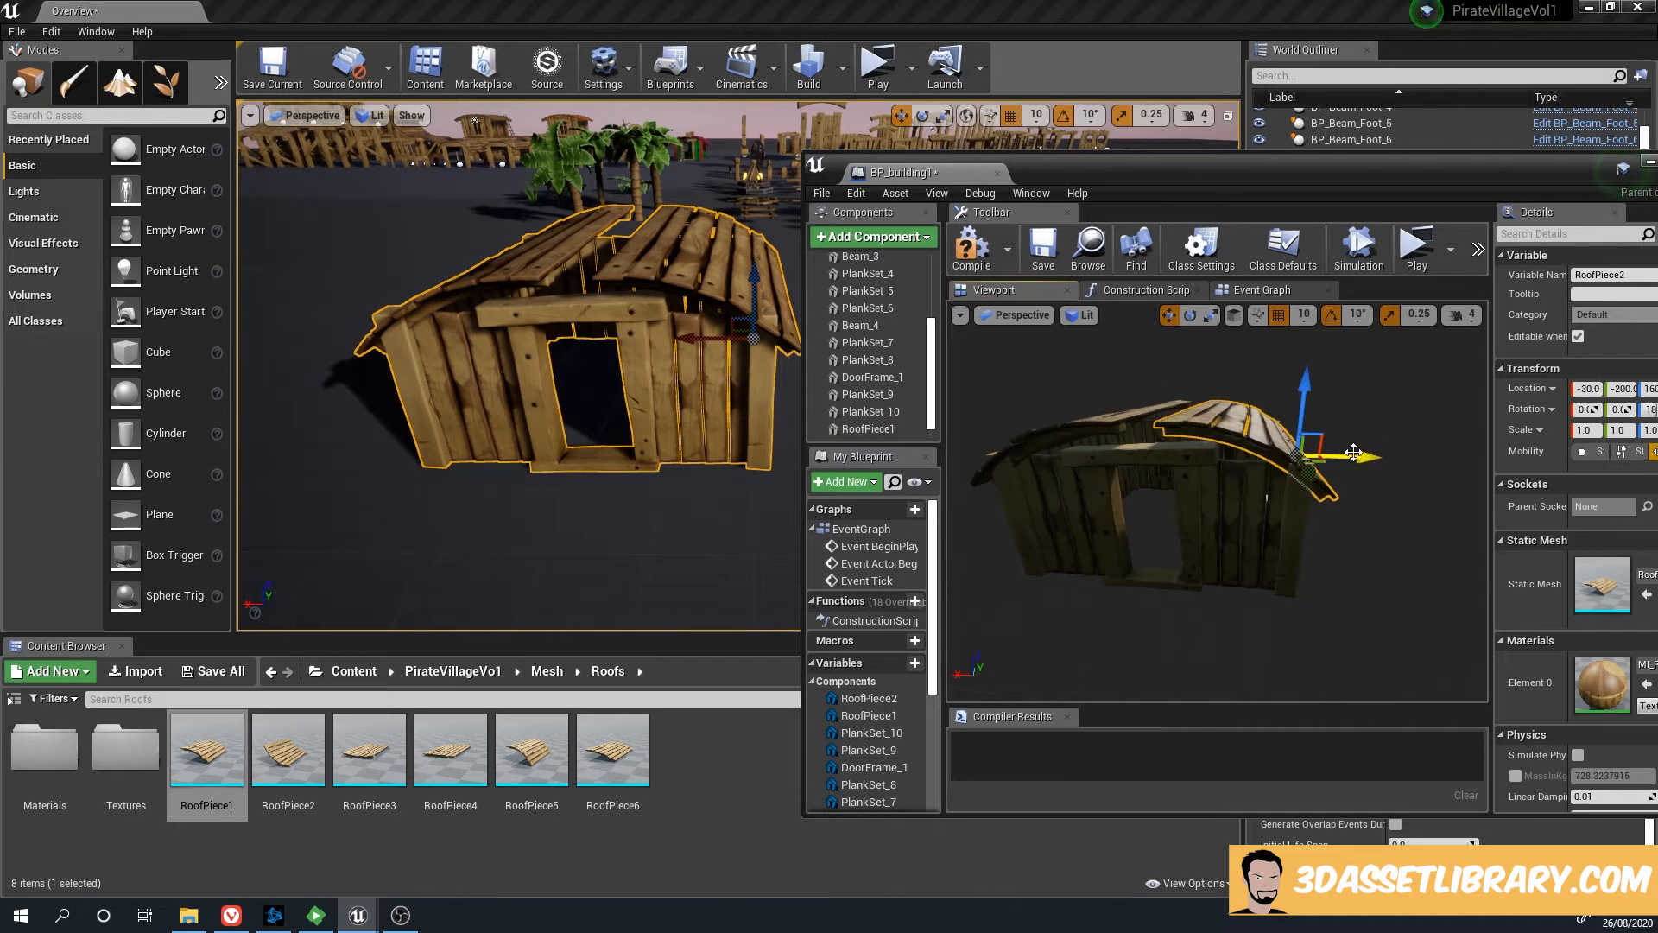
left_click_drag(1365, 453, 1362, 454)
Try stretching the four corner beams upward with the Scale tool, and undo the stretch
left_click(1285, 559)
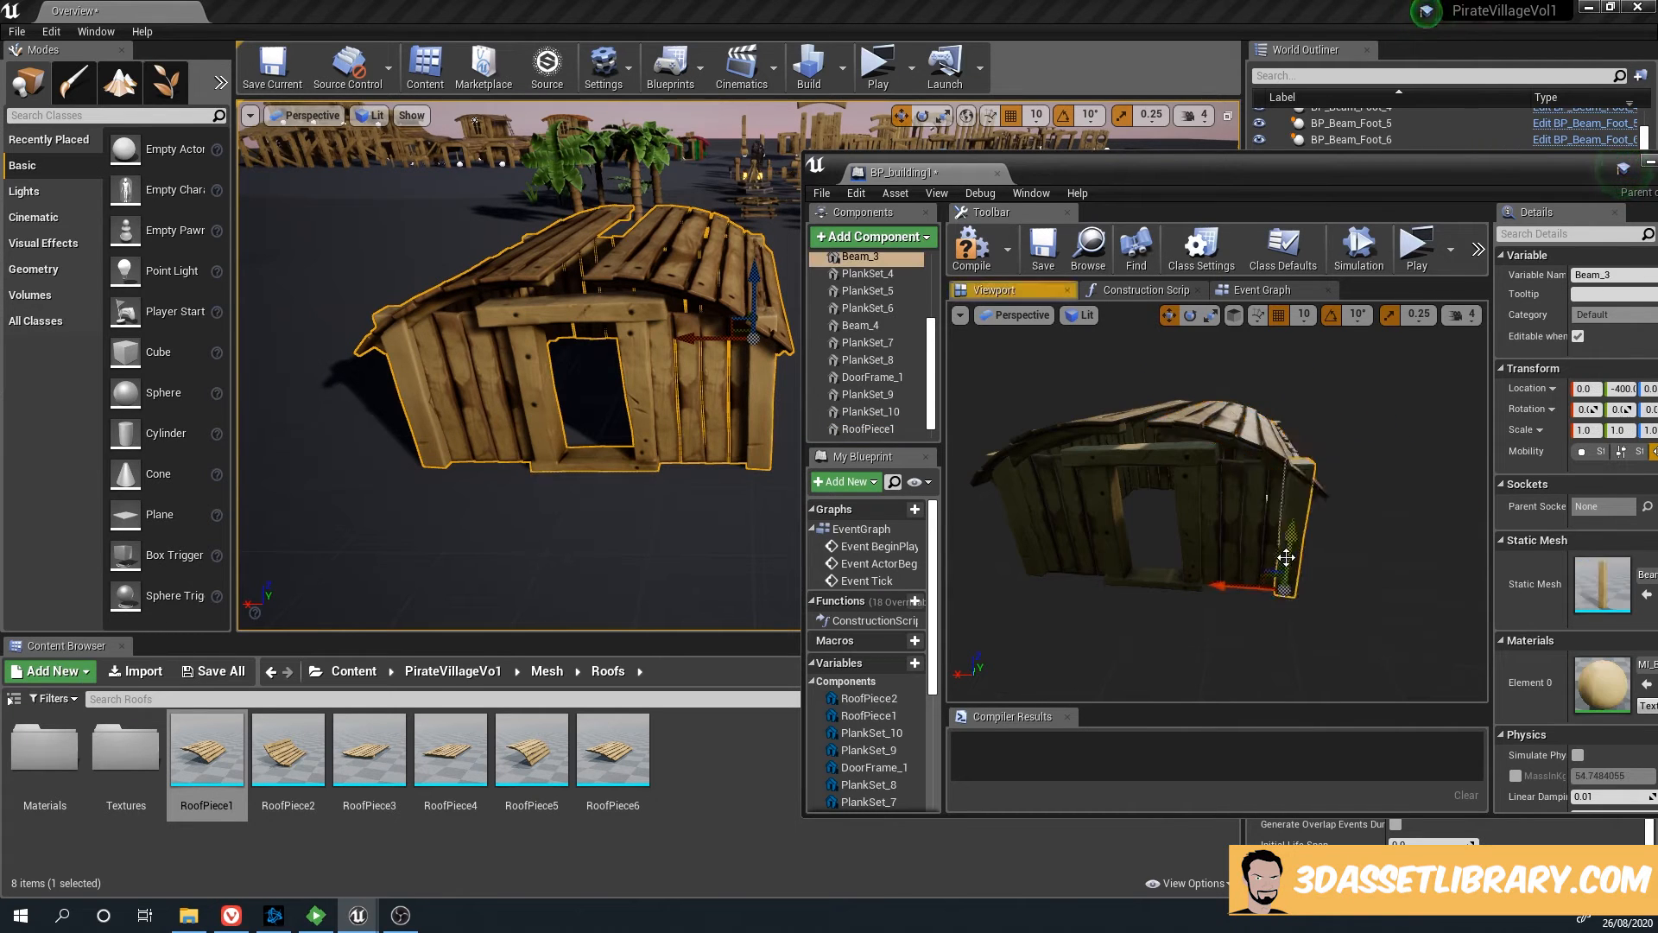
right_click_drag(1285, 559, 1280, 540)
left_click(1208, 491, "ctrl")
right_click_drag(1208, 491, 1137, 456)
left_click(1133, 459, "ctrl")
right_click_drag(1302, 430, 1311, 473)
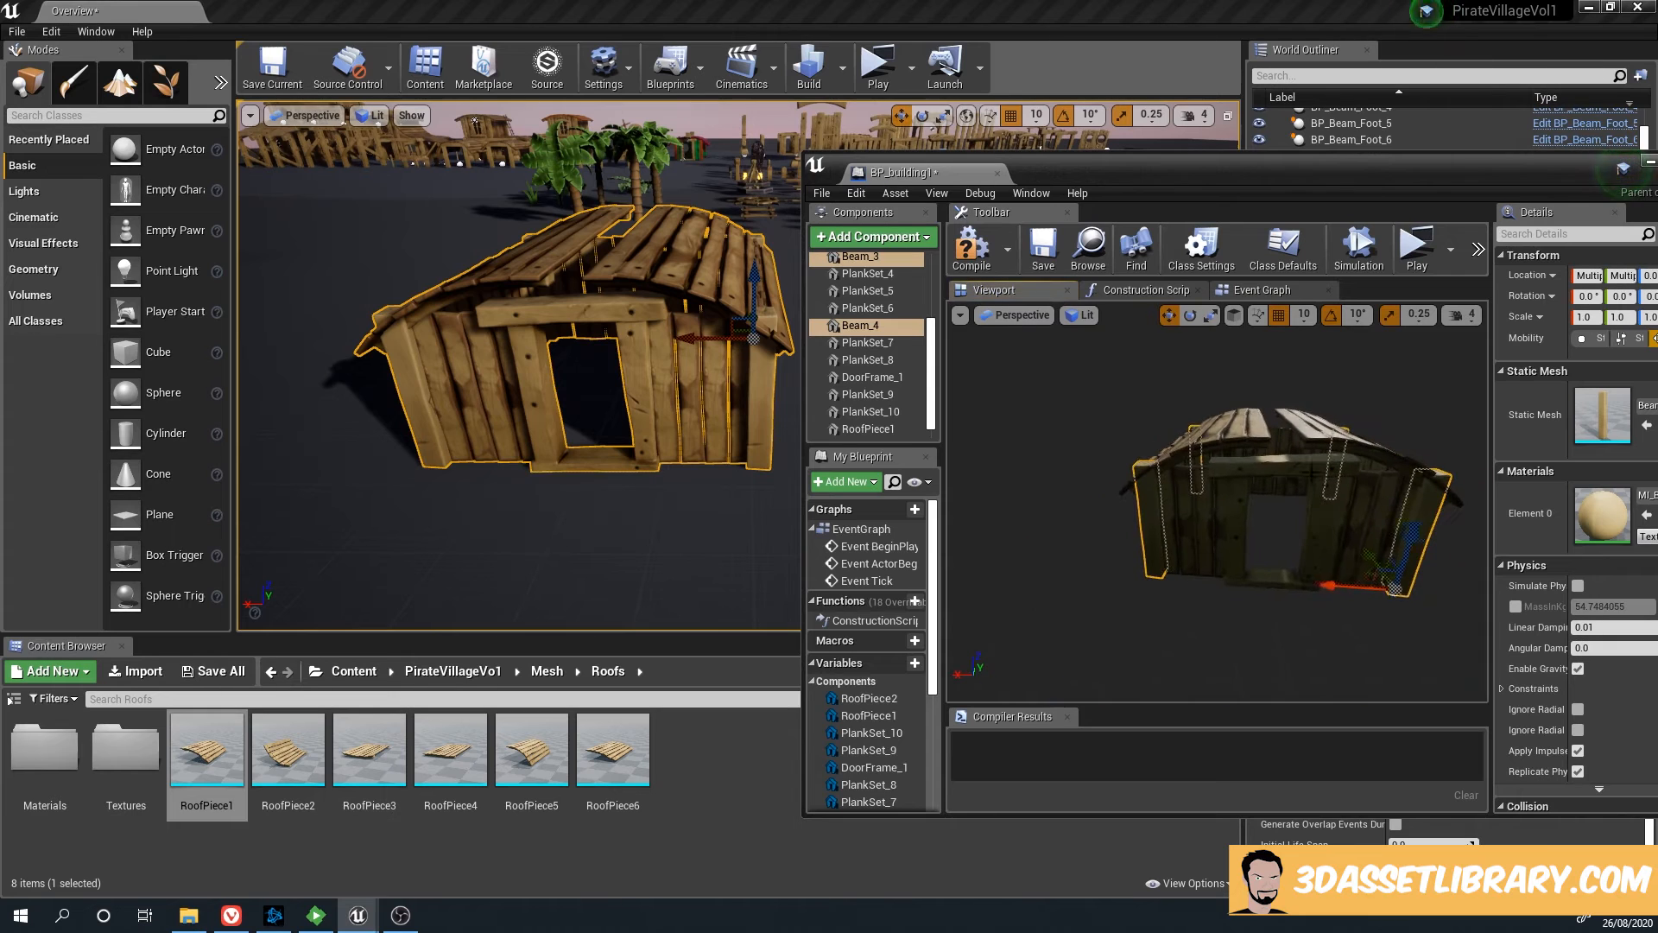
left_click_drag(1414, 531, 1416, 507)
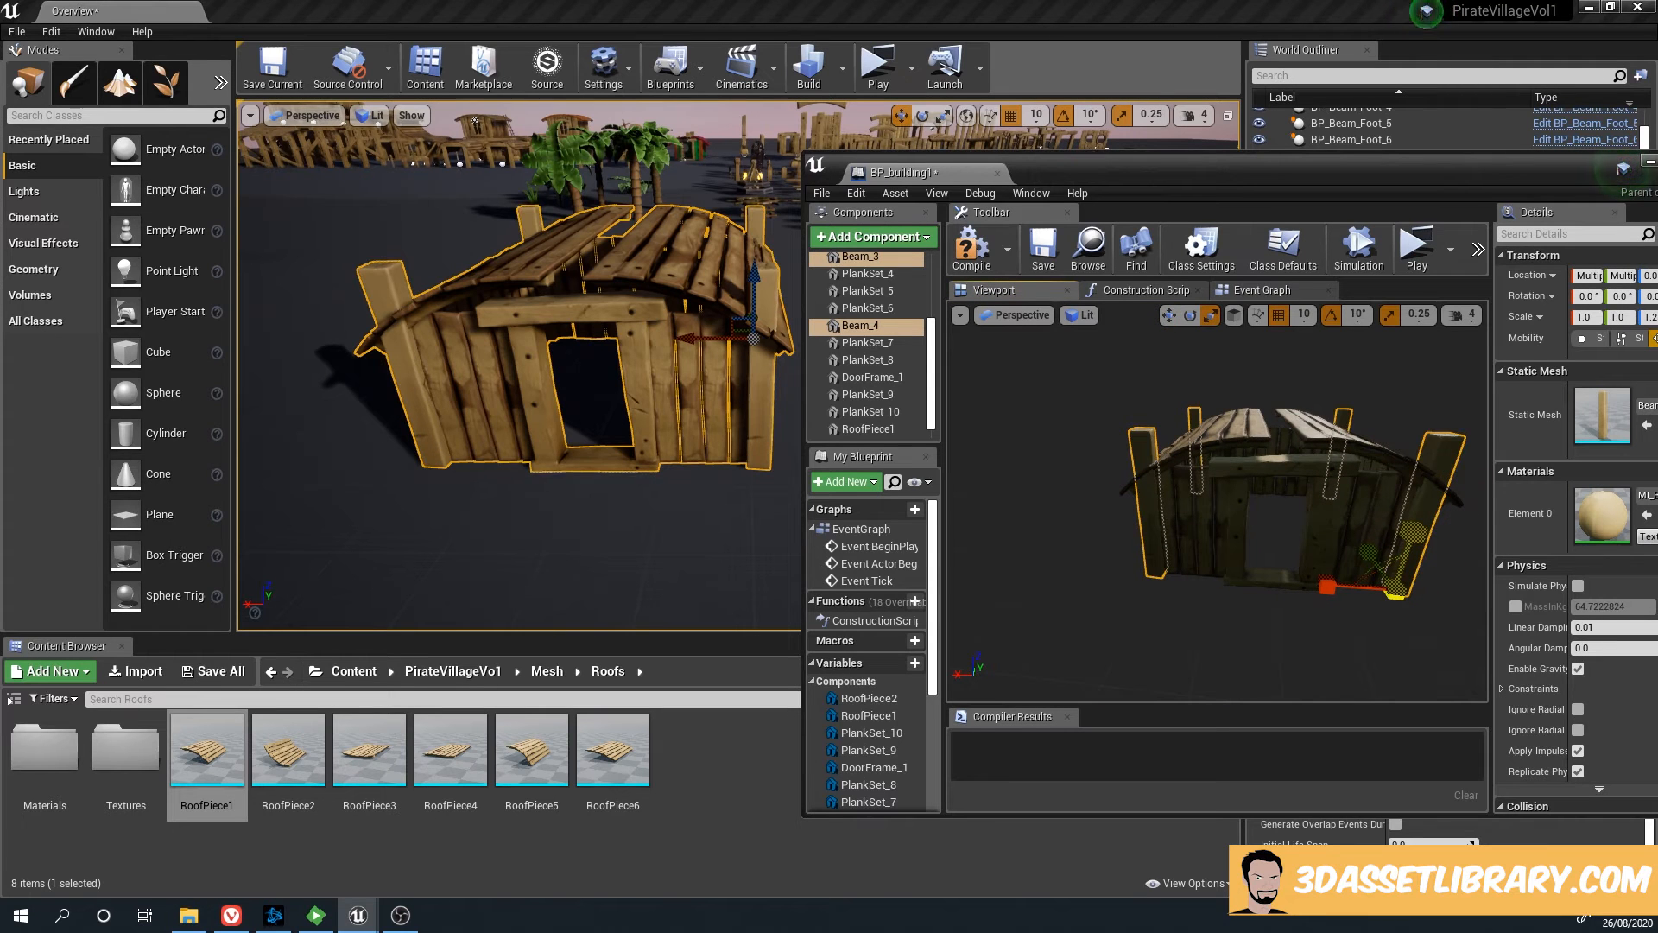
key("ctrl+z")
Set the position grid snap to 5 and stretch the four corner beams slightly upward, without scale snapping, so they rise just past the roof edges
left_click(1305, 316)
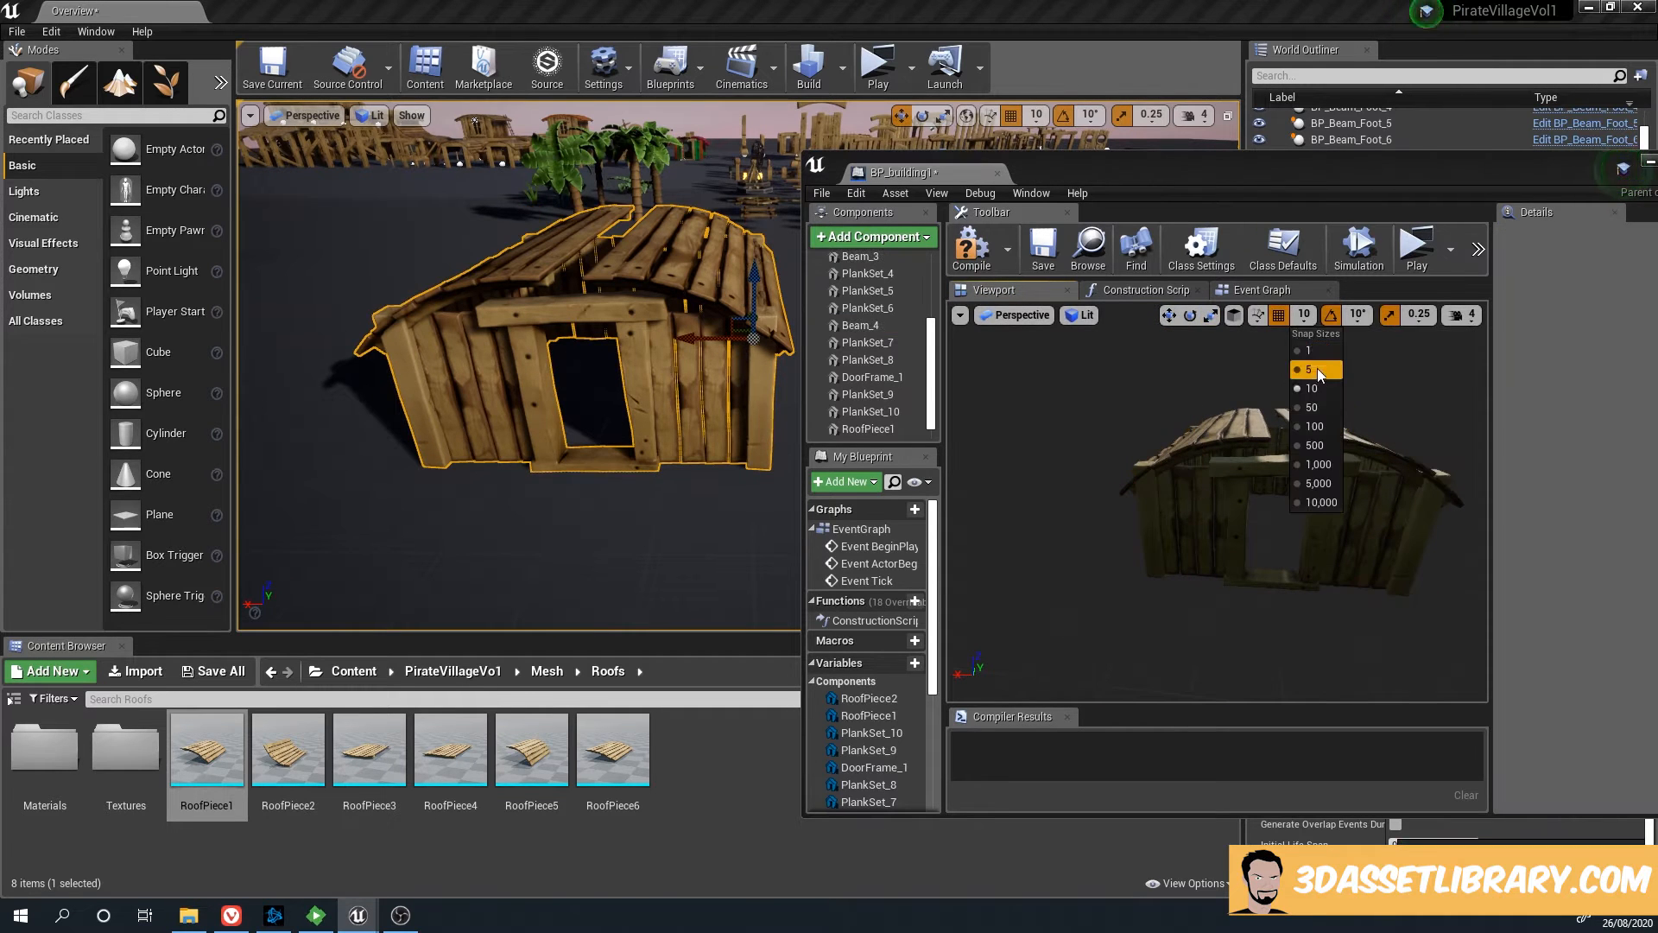
left_click(1313, 373)
left_click(1152, 516)
left_click(1427, 534, "ctrl")
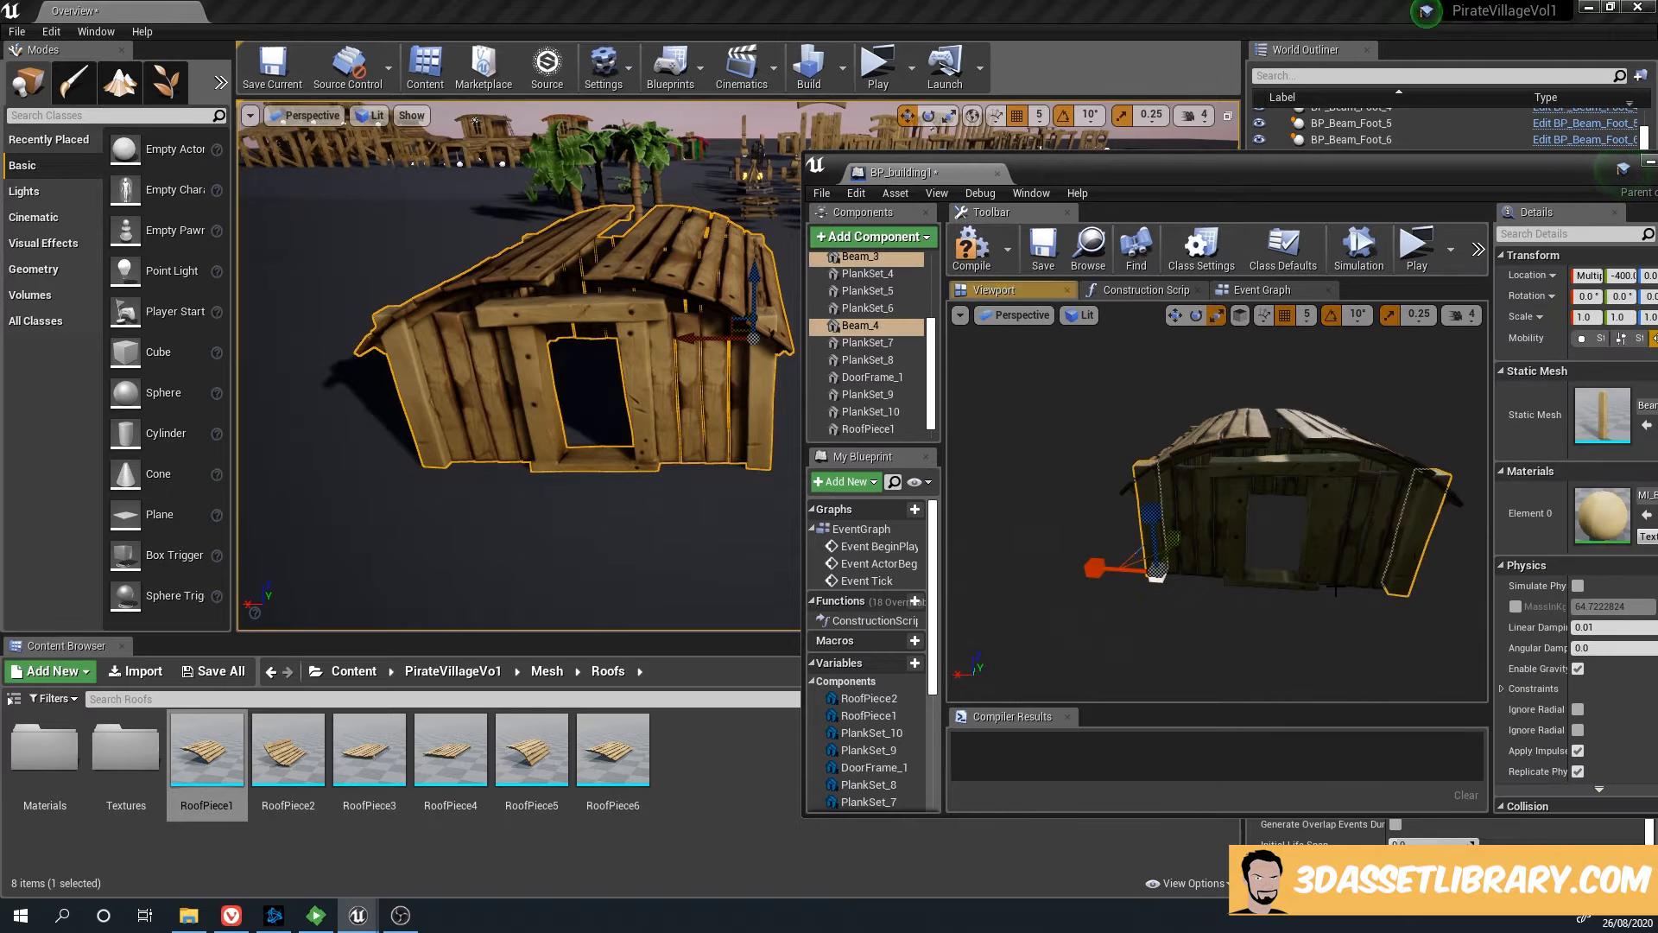
right_click_drag(1428, 534, 1214, 473)
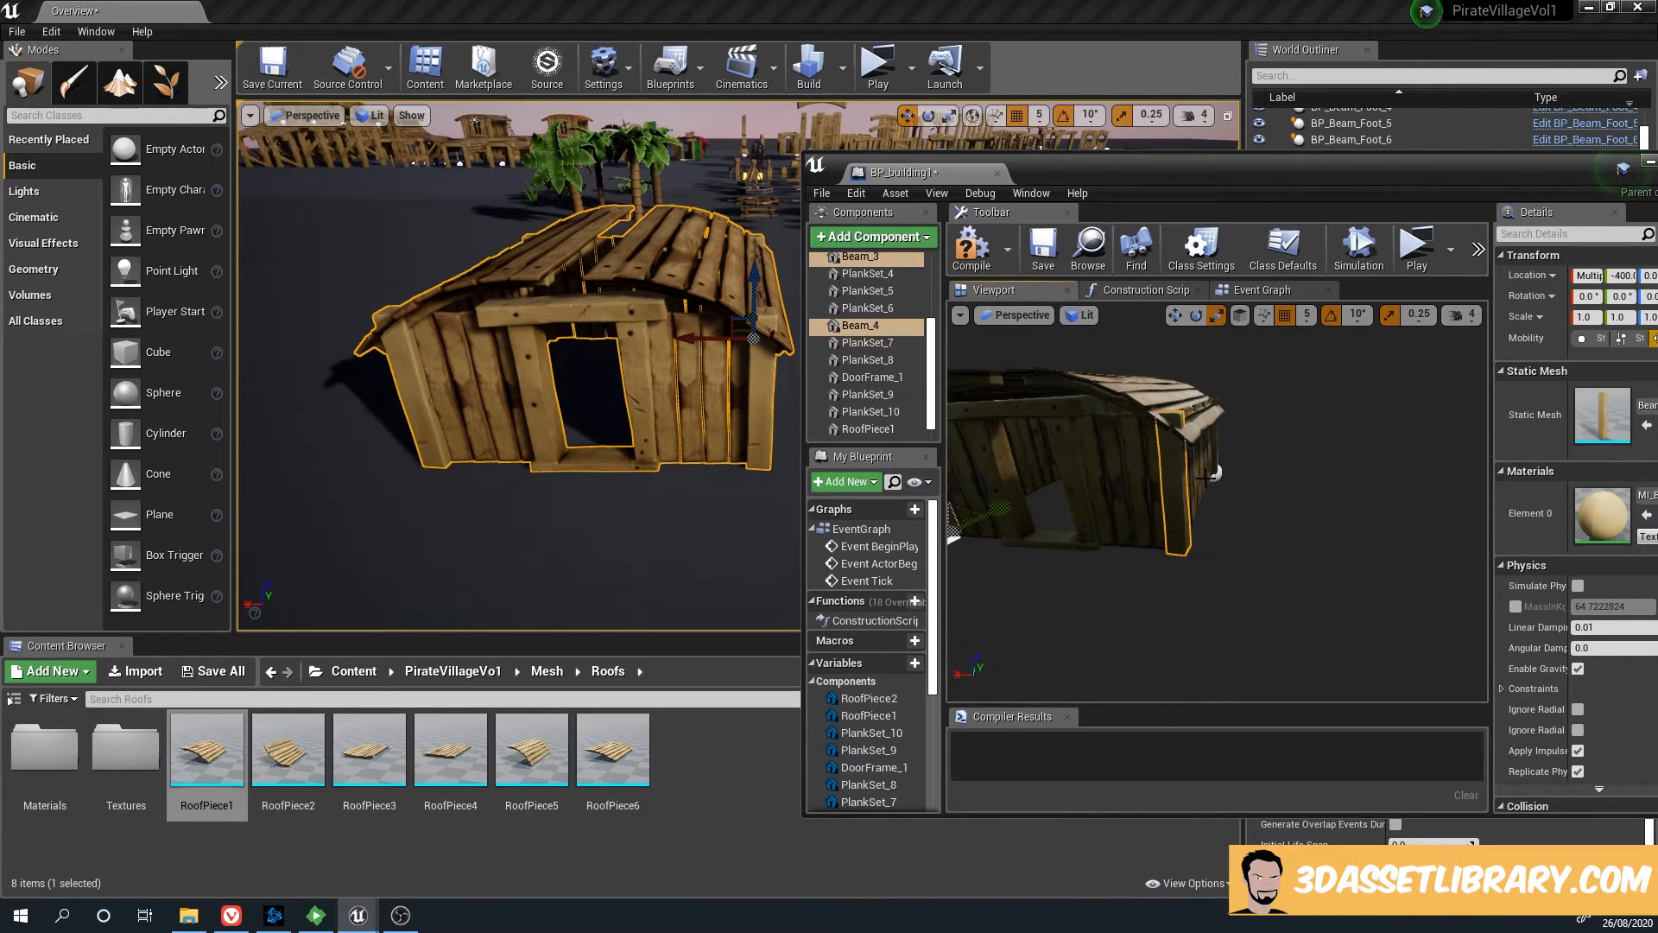
left_click(1256, 514)
left_click(1217, 472)
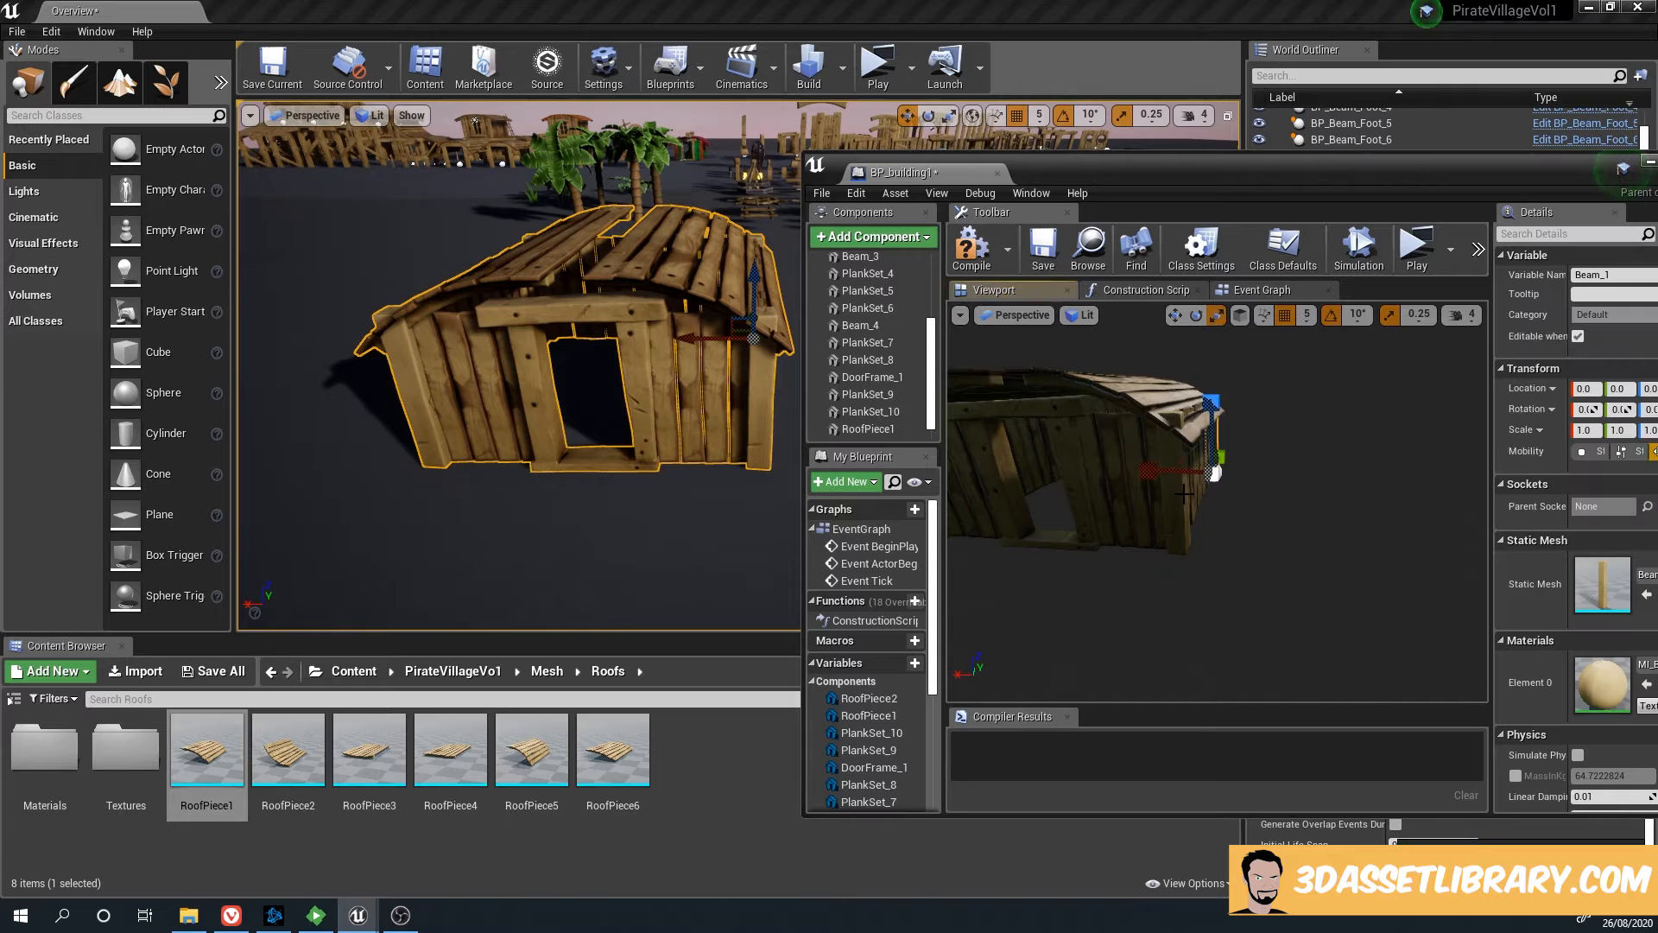
mouse_move(1216, 472)
right_mouse_down()
mouse_move(1166, 470)
mouse_move(1221, 501)
right_mouse_up()
left_click(1117, 482, "ctrl")
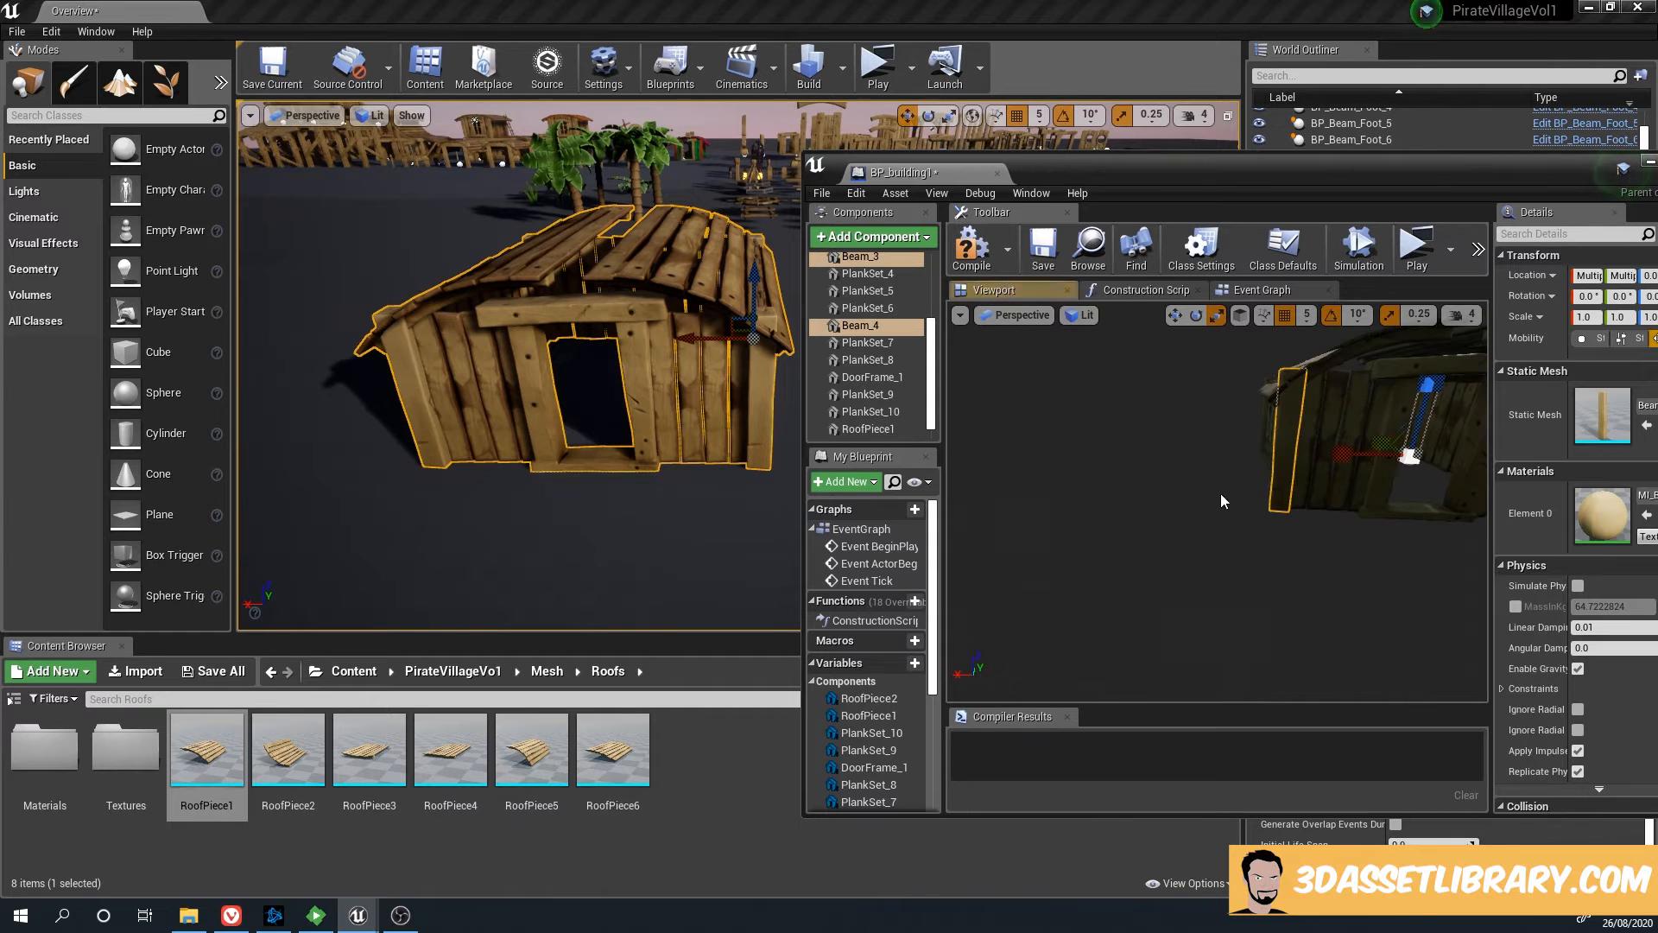
right_click_drag(1261, 427, 1321, 427)
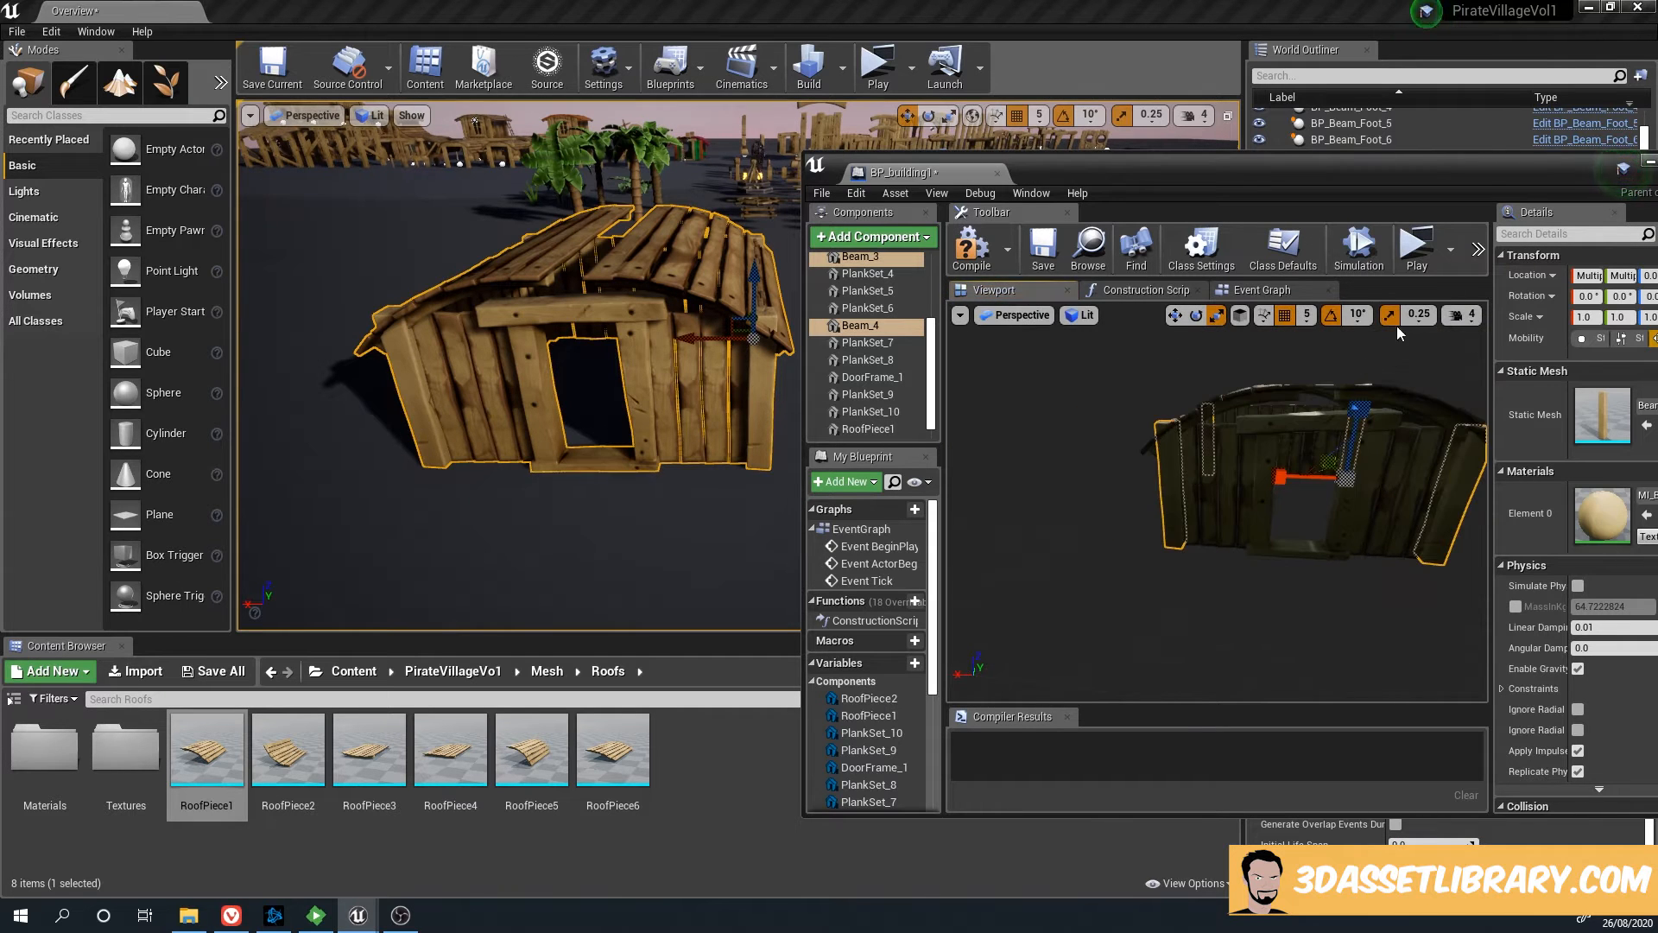
left_click_drag(1354, 407, 1354, 402)
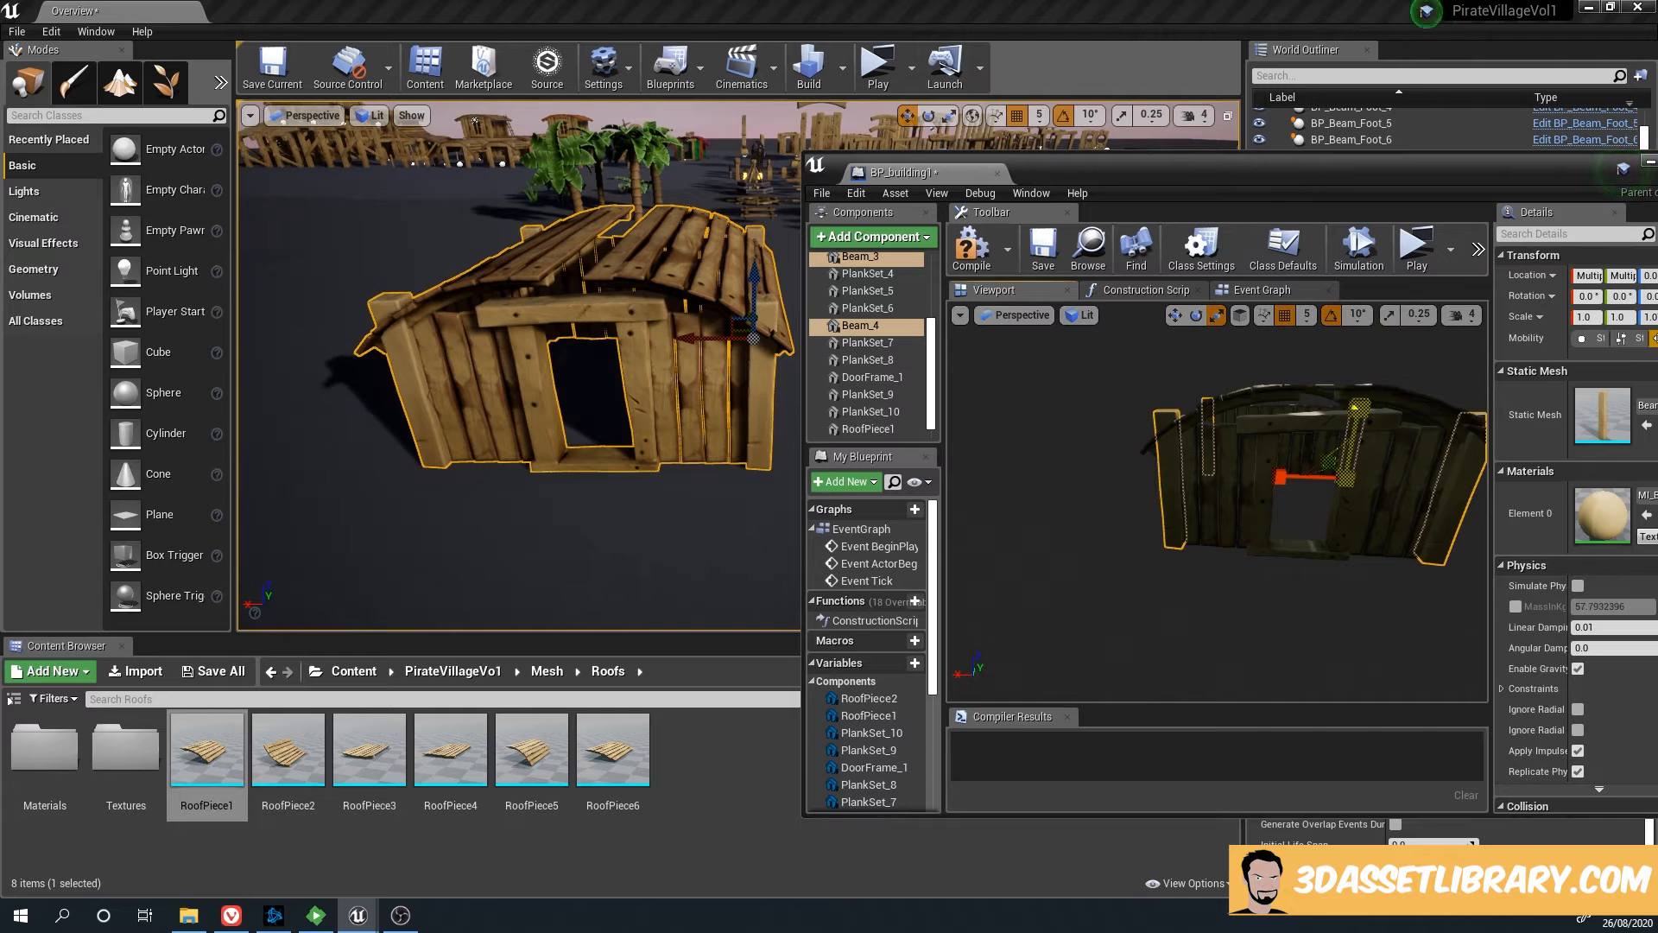
right_click_drag(1324, 412, 1337, 422)
left_click(1389, 315)
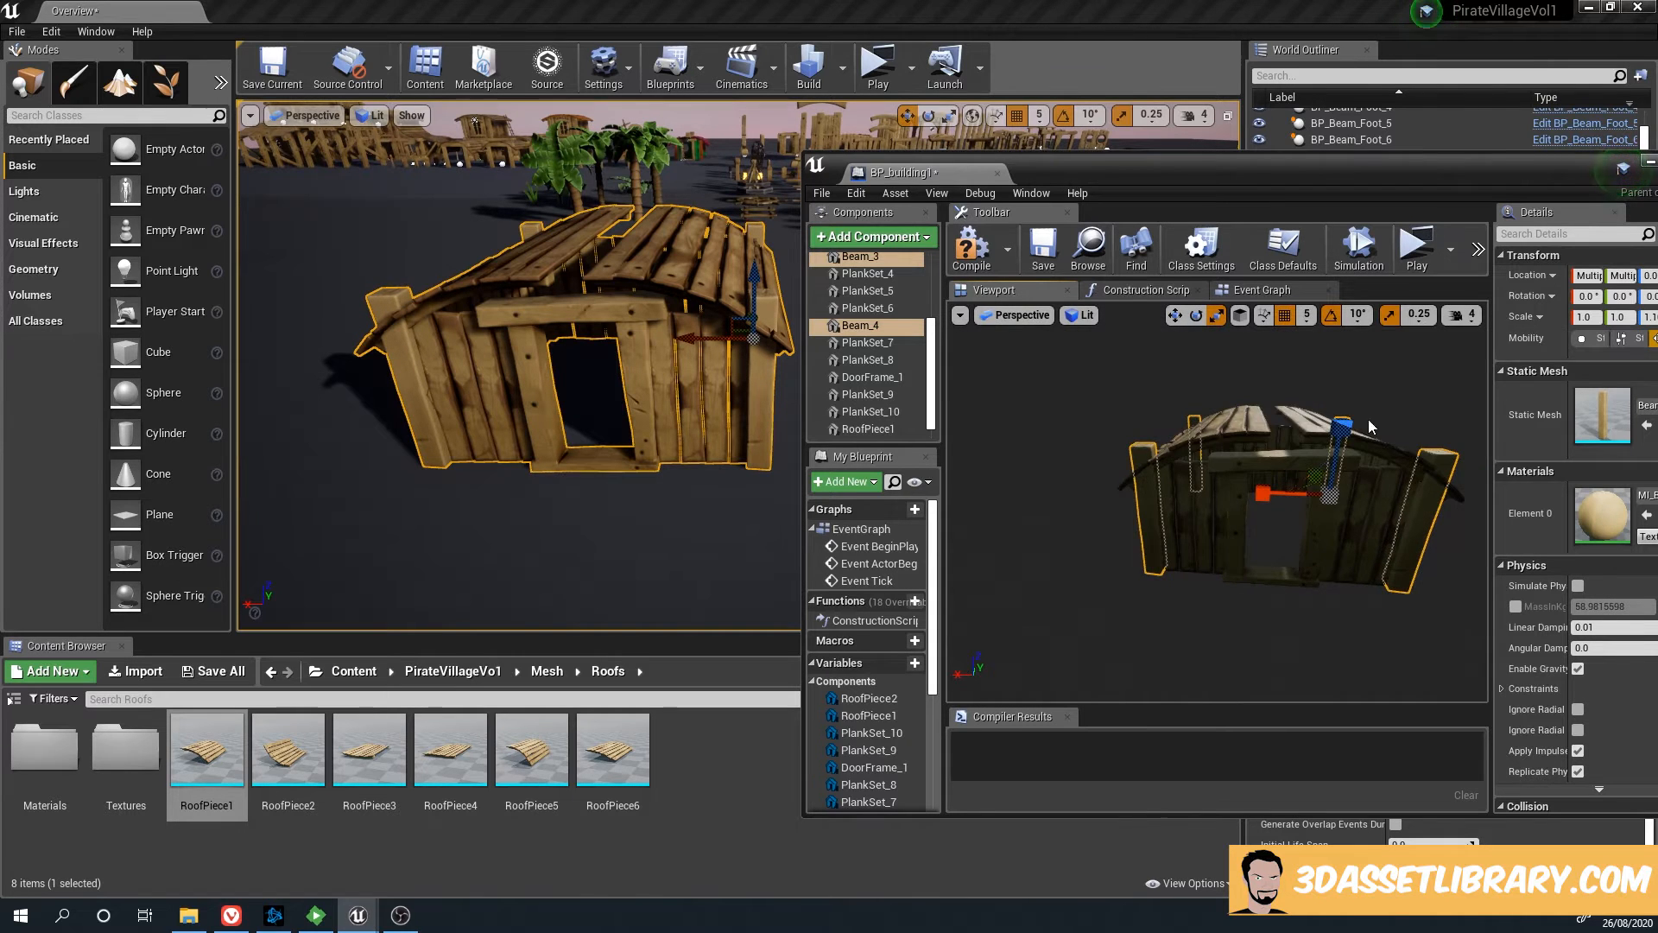
Duplicate Beam_3, rotate the copy 90° to lie along the side wall, lengthen it and raise it to the roof edge
right_click_drag(1330, 589, 1382, 604)
left_click(1175, 514)
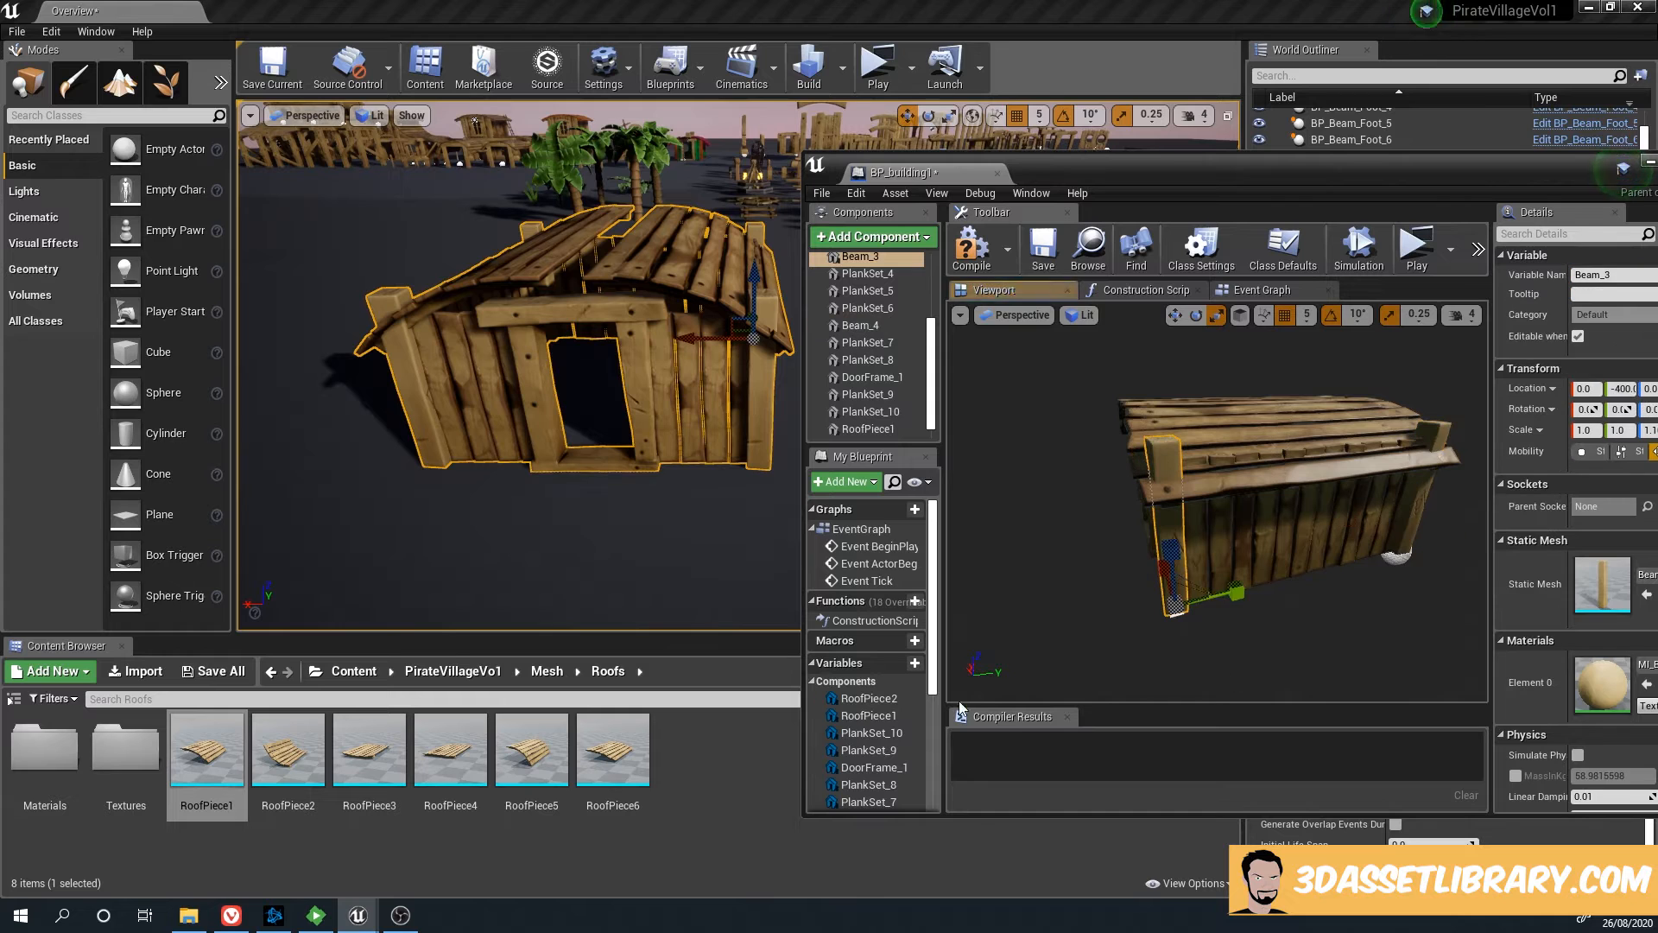
key("e")
mouse_move(1128, 605)
left_mouse_down("alt")
mouse_move(1209, 631)
mouse_move(1157, 600)
left_mouse_up("alt")
key("w")
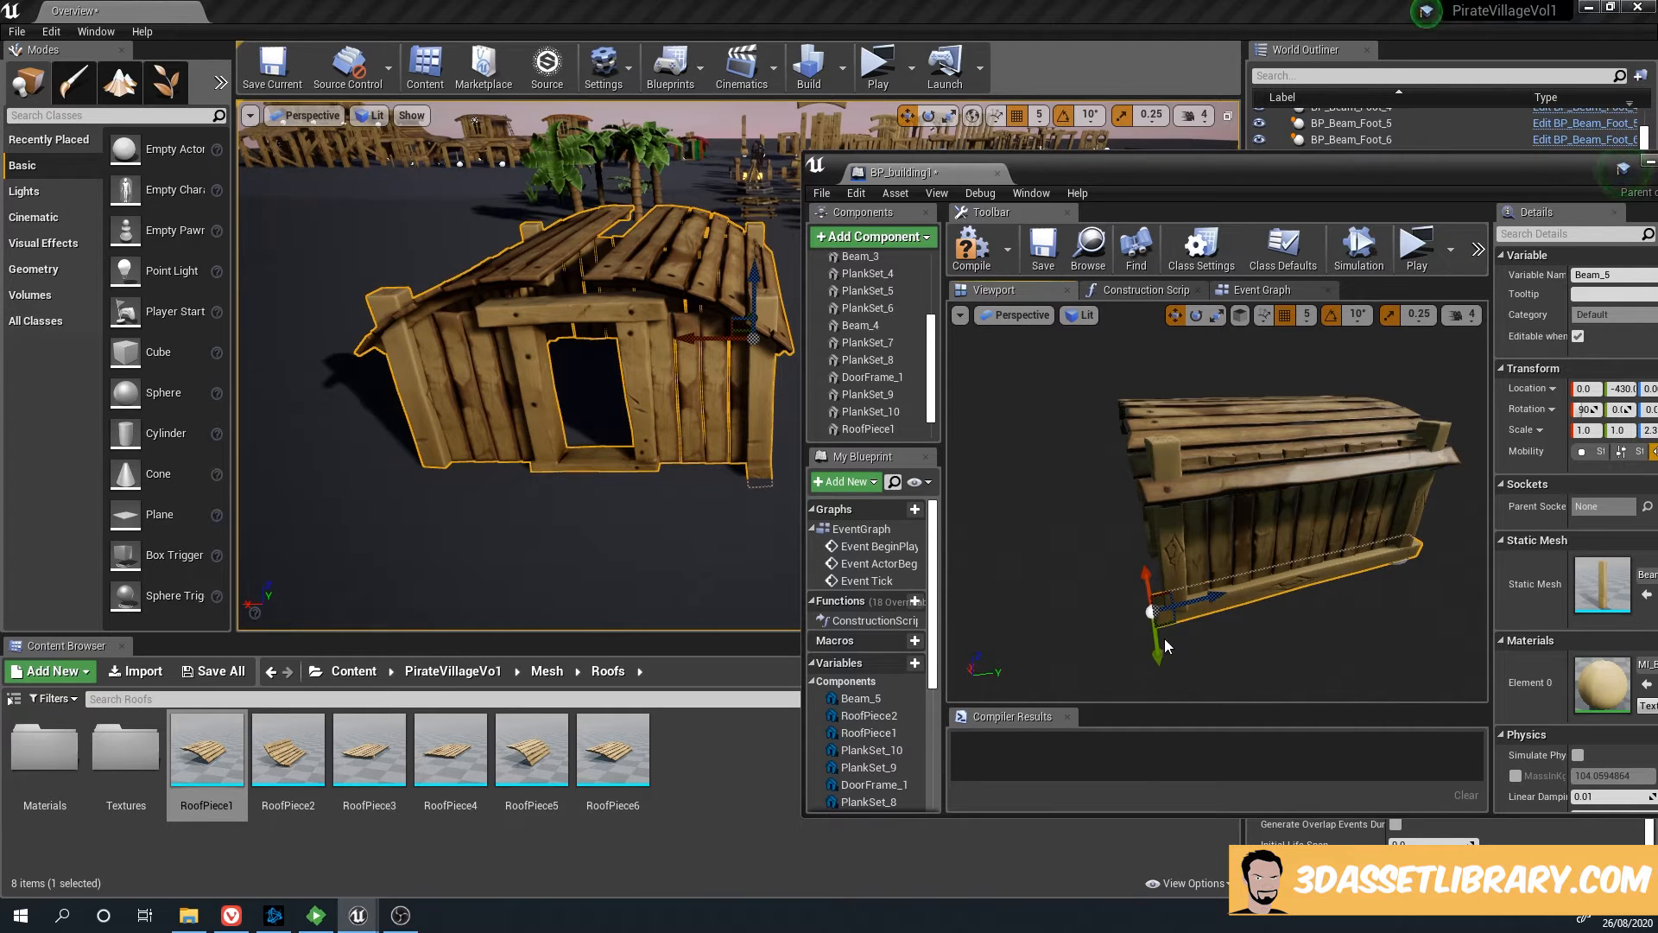
left_click_drag(1165, 640, 1159, 527)
mouse_move(1189, 592)
right_mouse_down()
mouse_move(1153, 591)
mouse_move(1170, 570)
right_mouse_up()
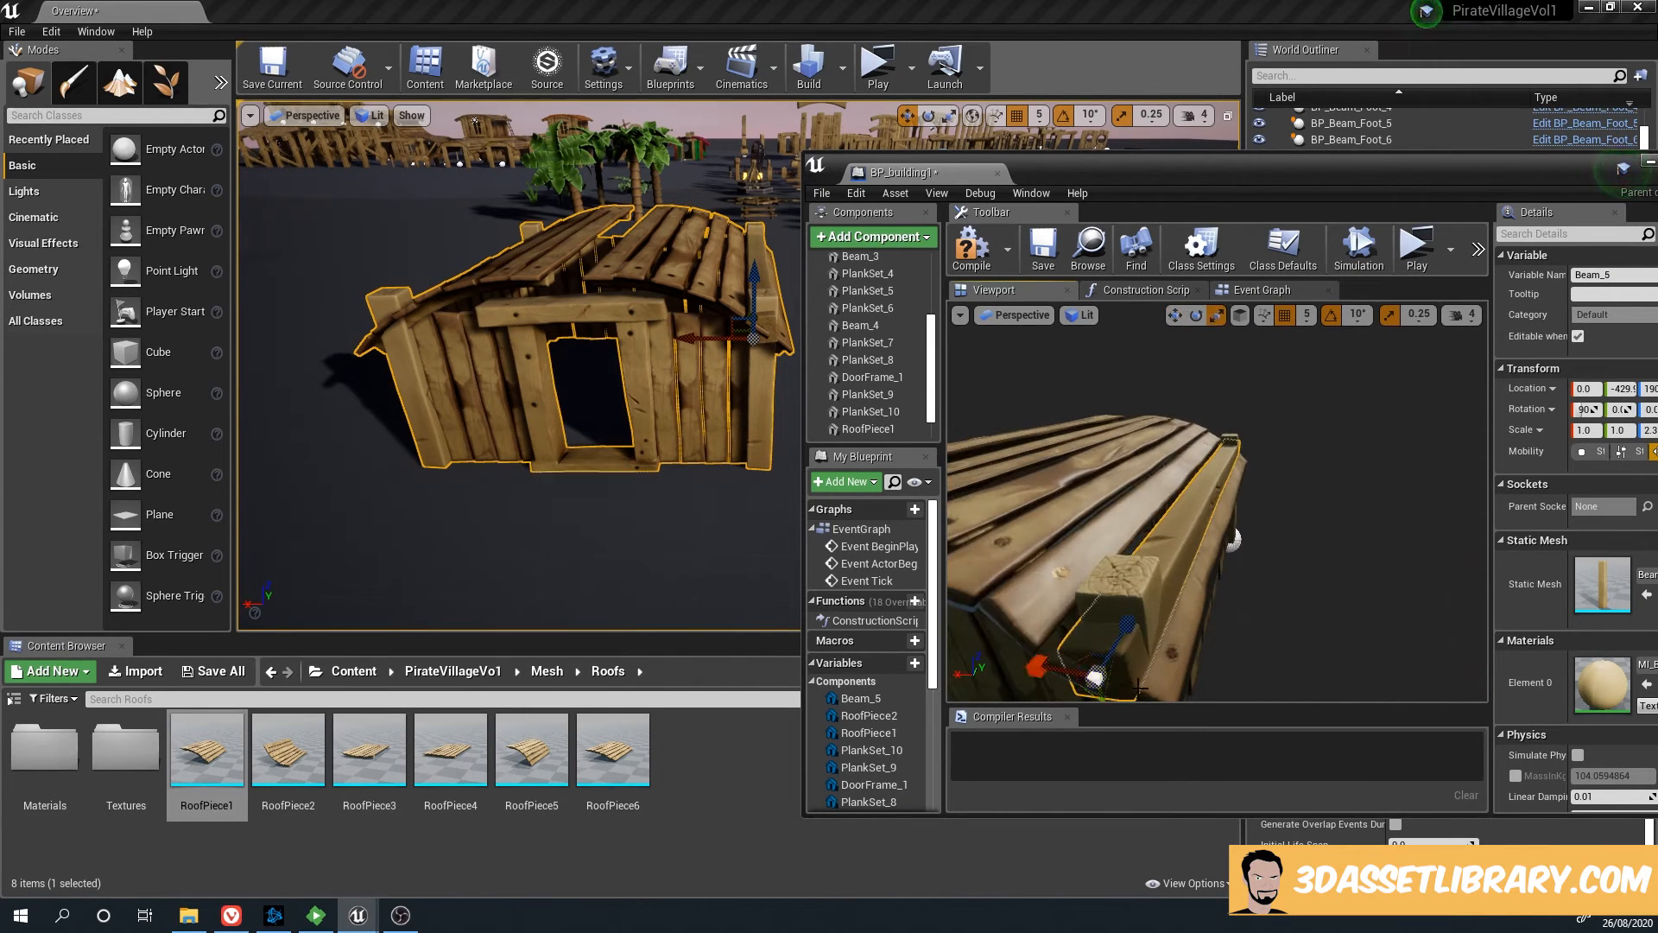
Widen the horizontal roof-edge beam by setting its X scale to 1.25
left_click_drag(1037, 668, 1071, 672)
right_click_drag(1178, 587, 1191, 576)
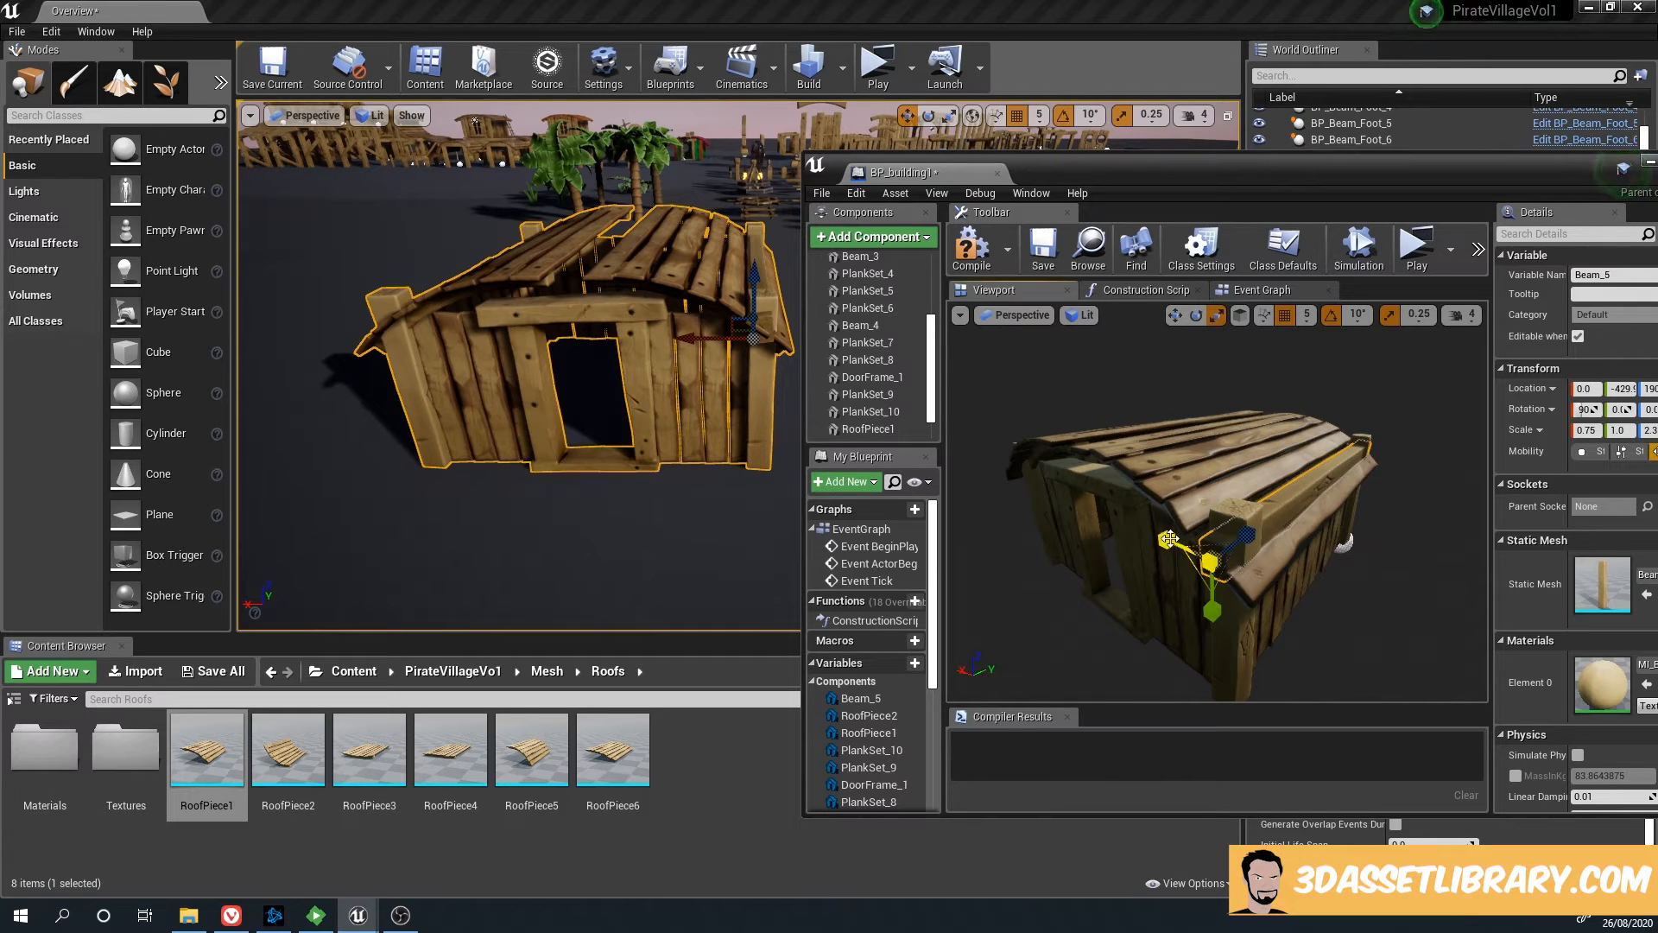
left_click_drag(1169, 538, 1132, 516)
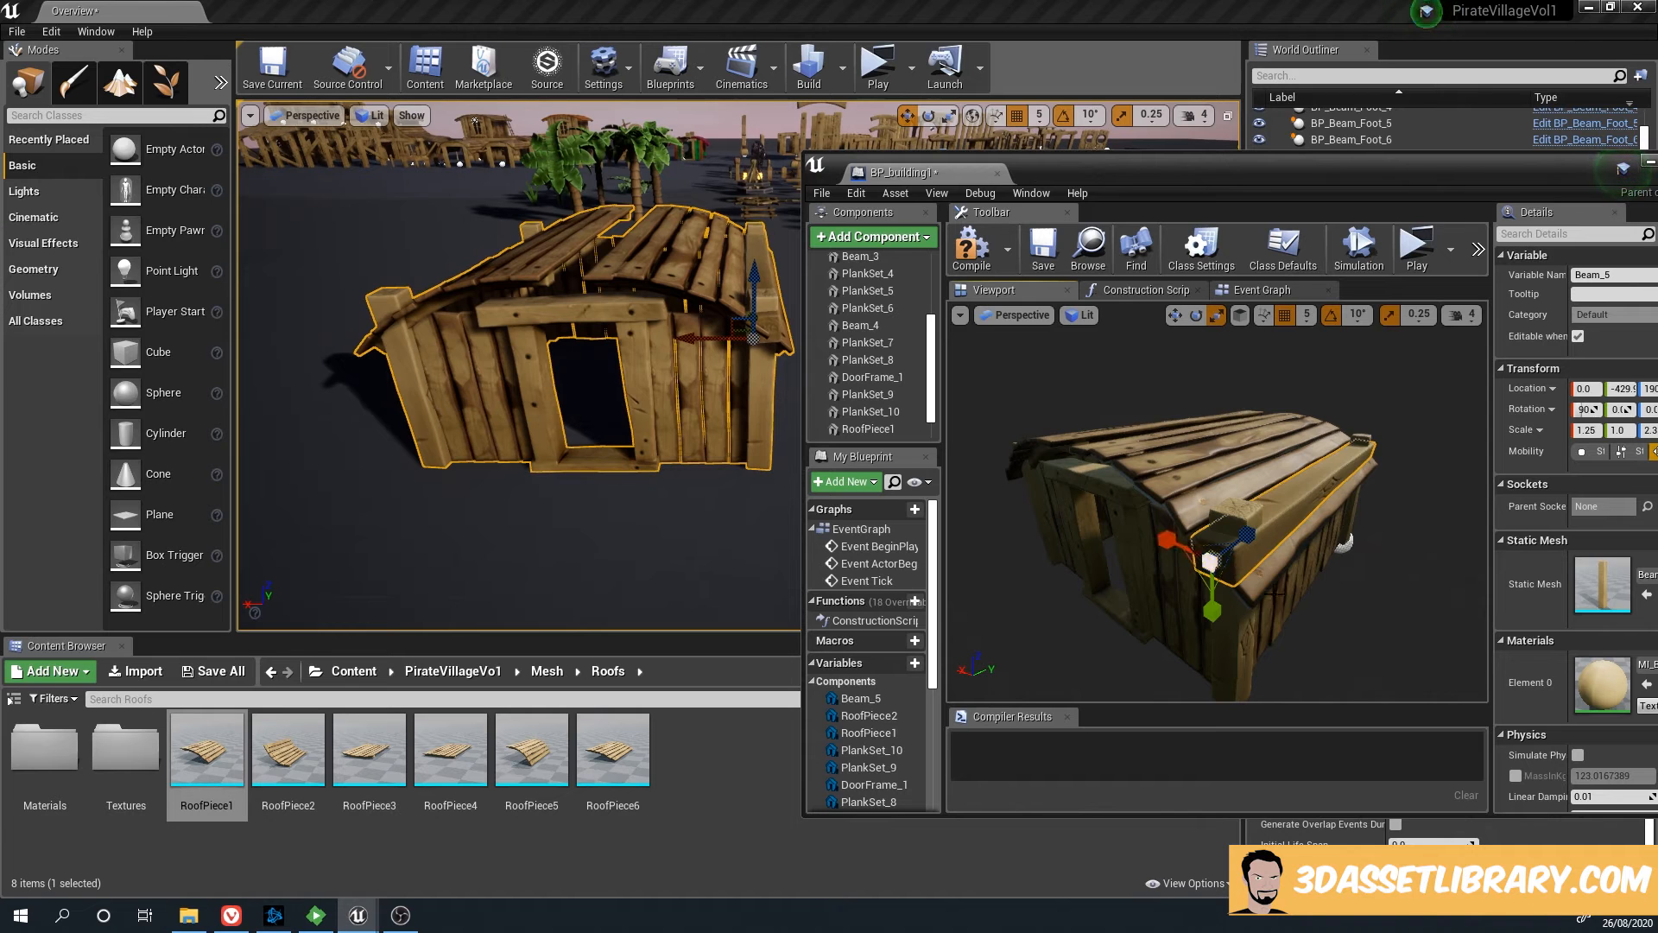
right_click_drag(1275, 594, 1285, 576)
Try tilting the horizontal beam Beam_5 by 10° to follow the roof slope
key("e")
left_click_drag(1176, 534, 1172, 525)
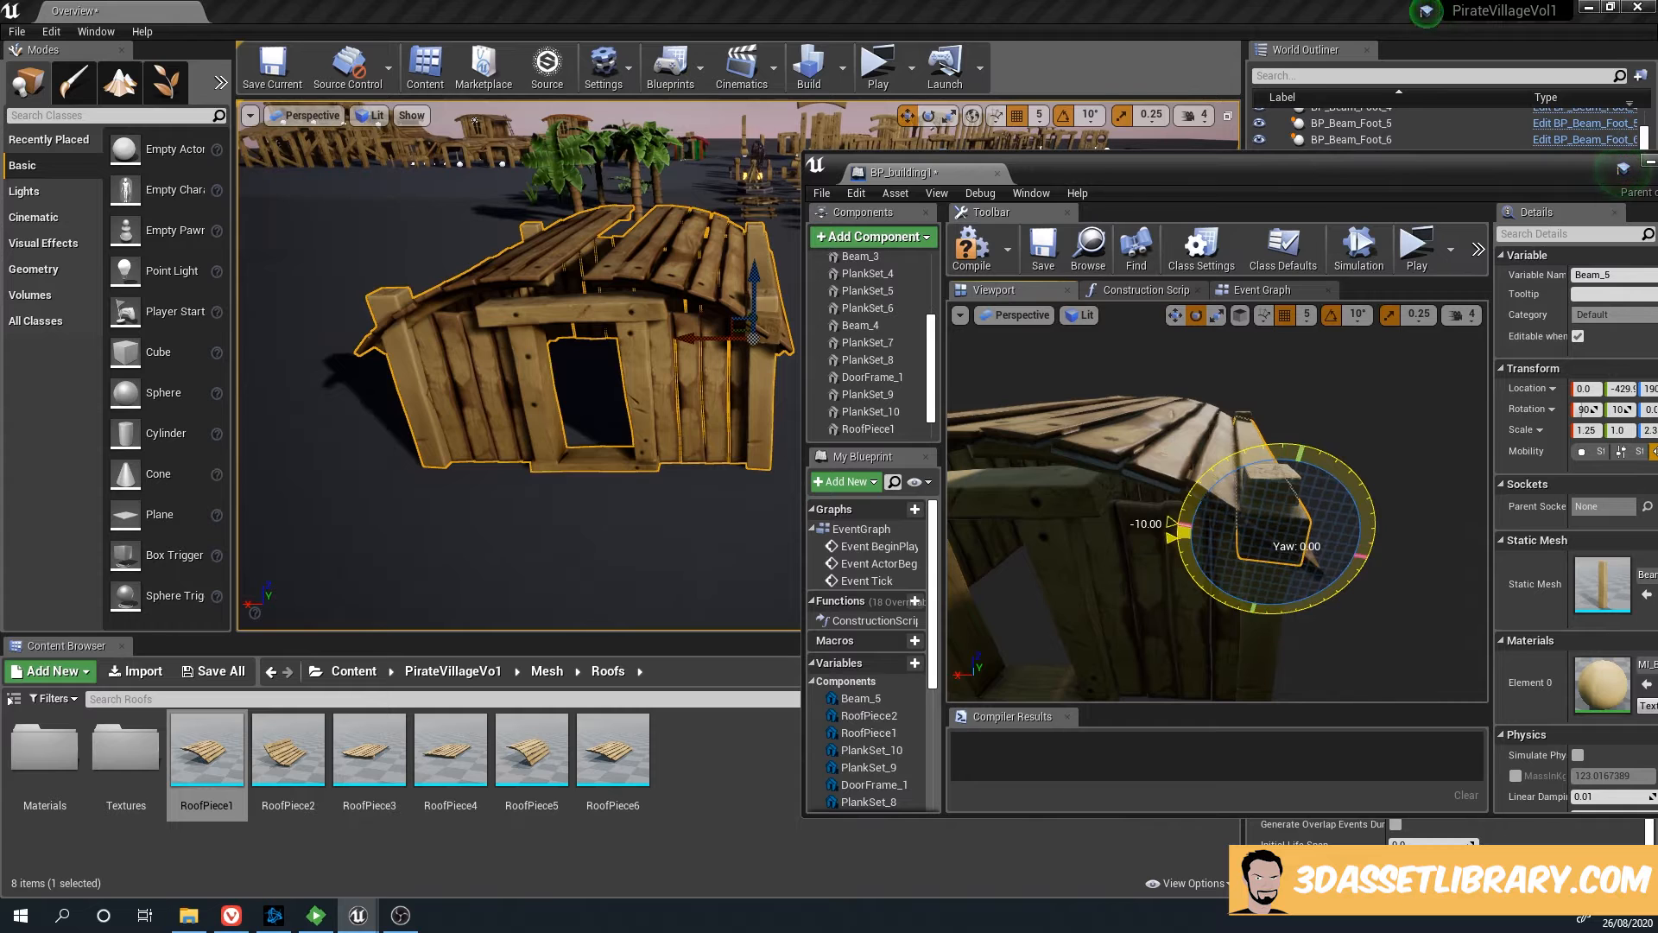
left_click_drag(1392, 414, 1392, 457)
key("w")
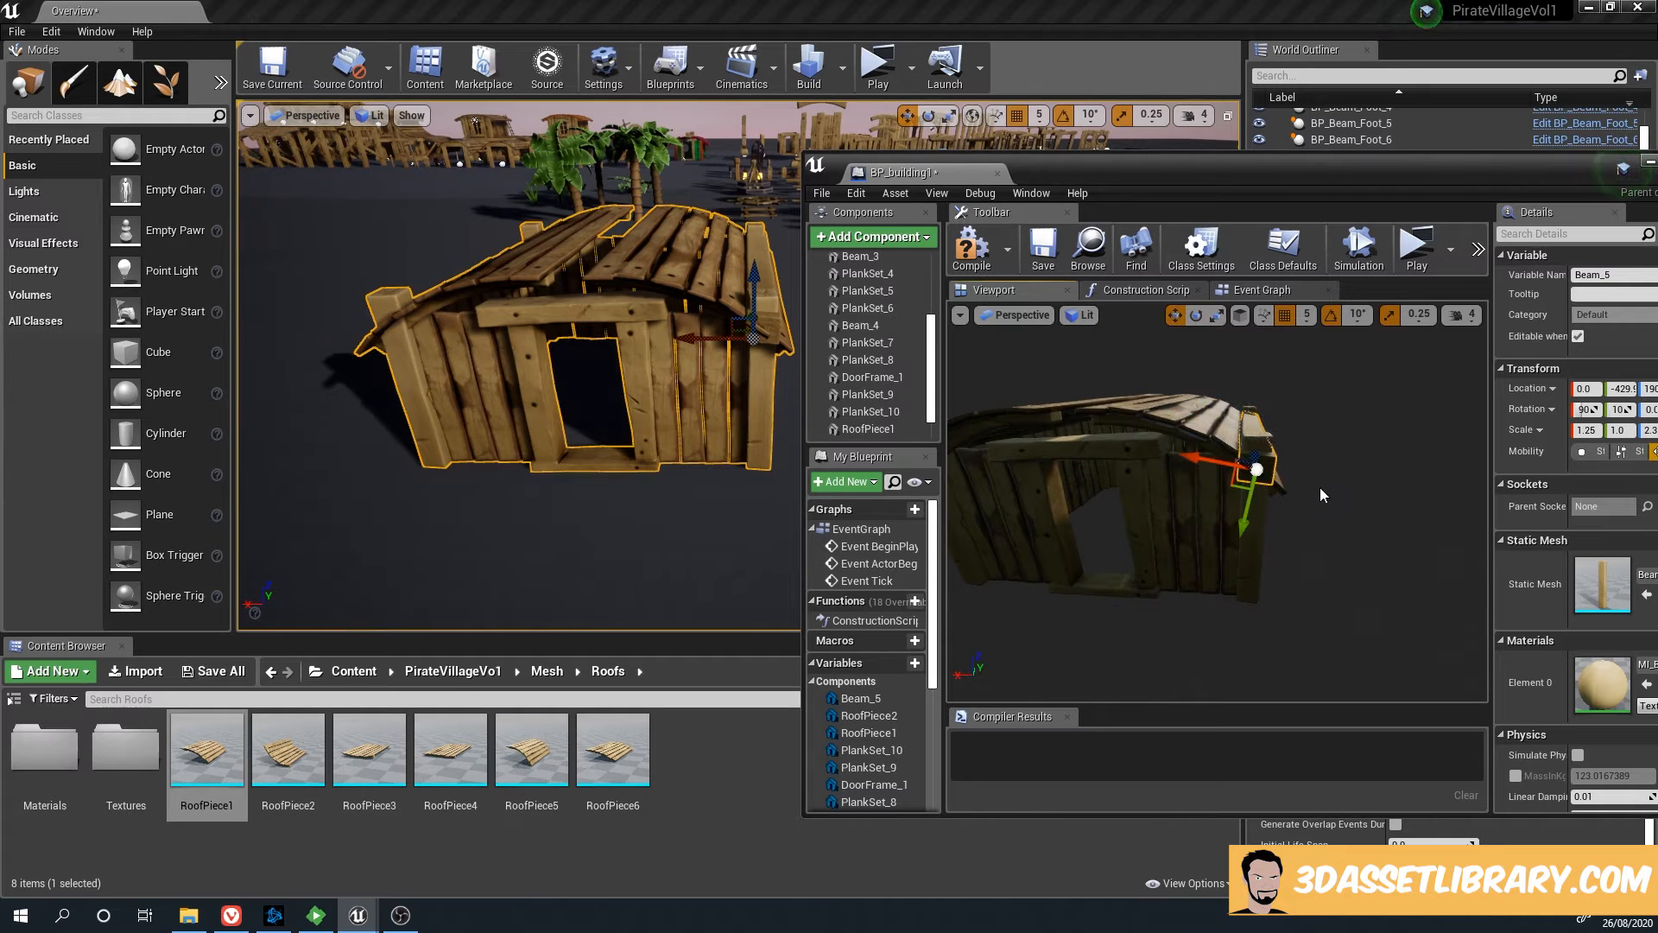
left_click(1307, 516)
left_click(1263, 467)
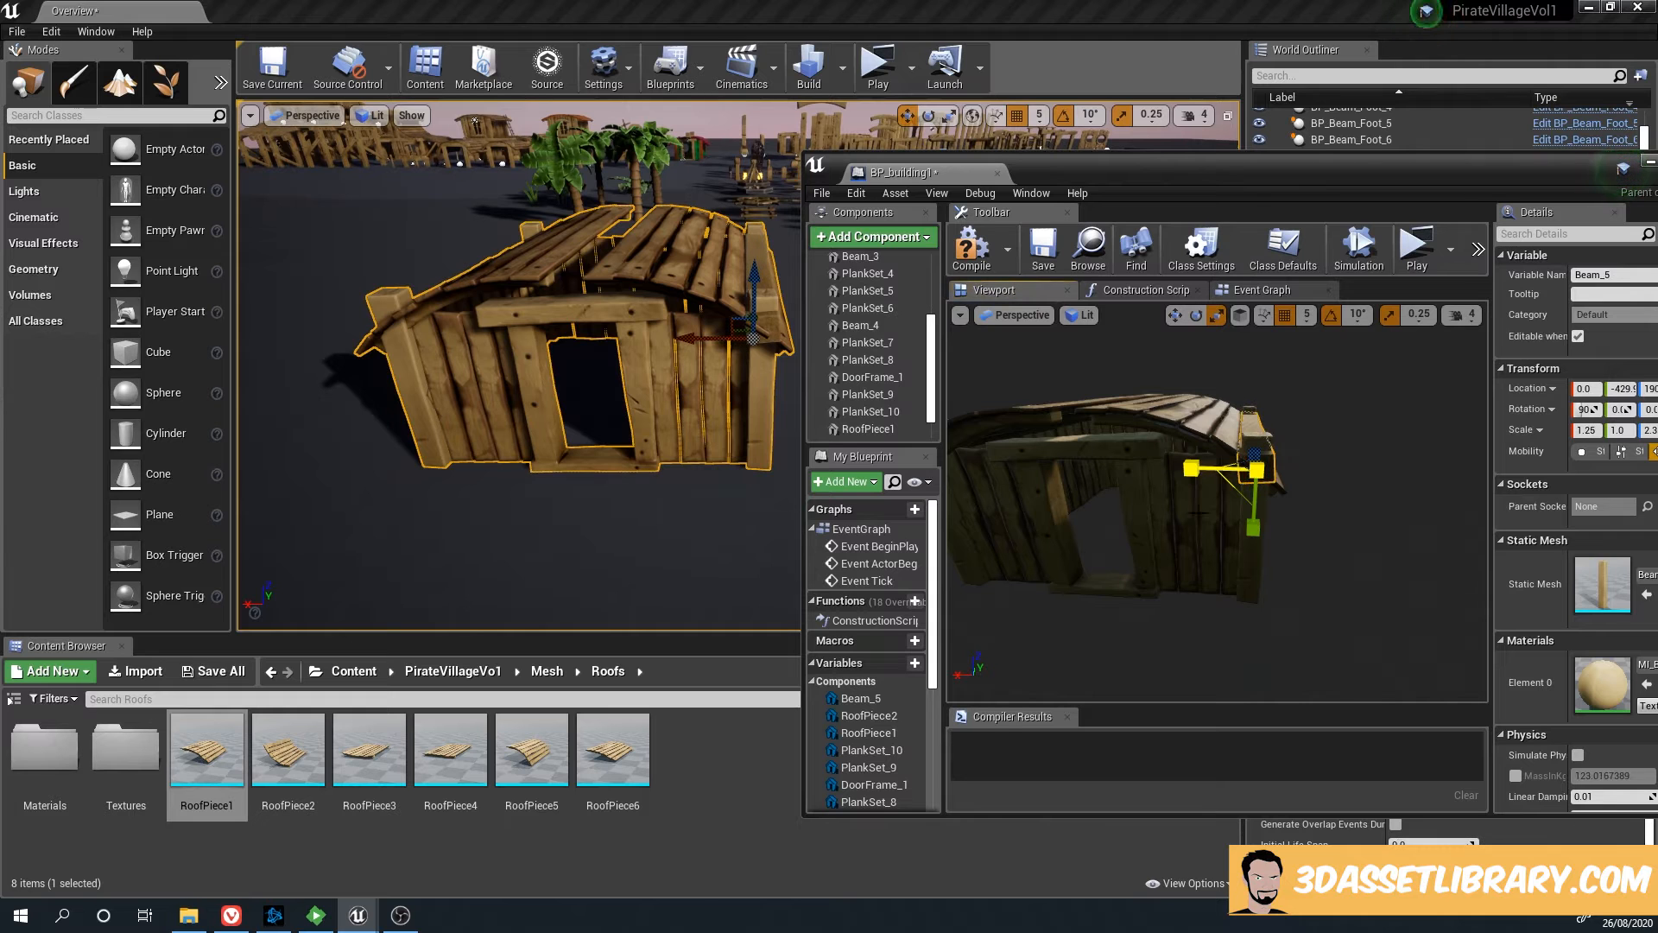
Duplicate Beam_5 and move the copy to X 400 along the opposite roof edge
key("w")
middle_click_drag(1199, 513, 1123, 488)
key("ctrl+w")
left_click_drag(1323, 503, 978, 491)
right_click_drag(1285, 501, 1279, 514)
key("f")
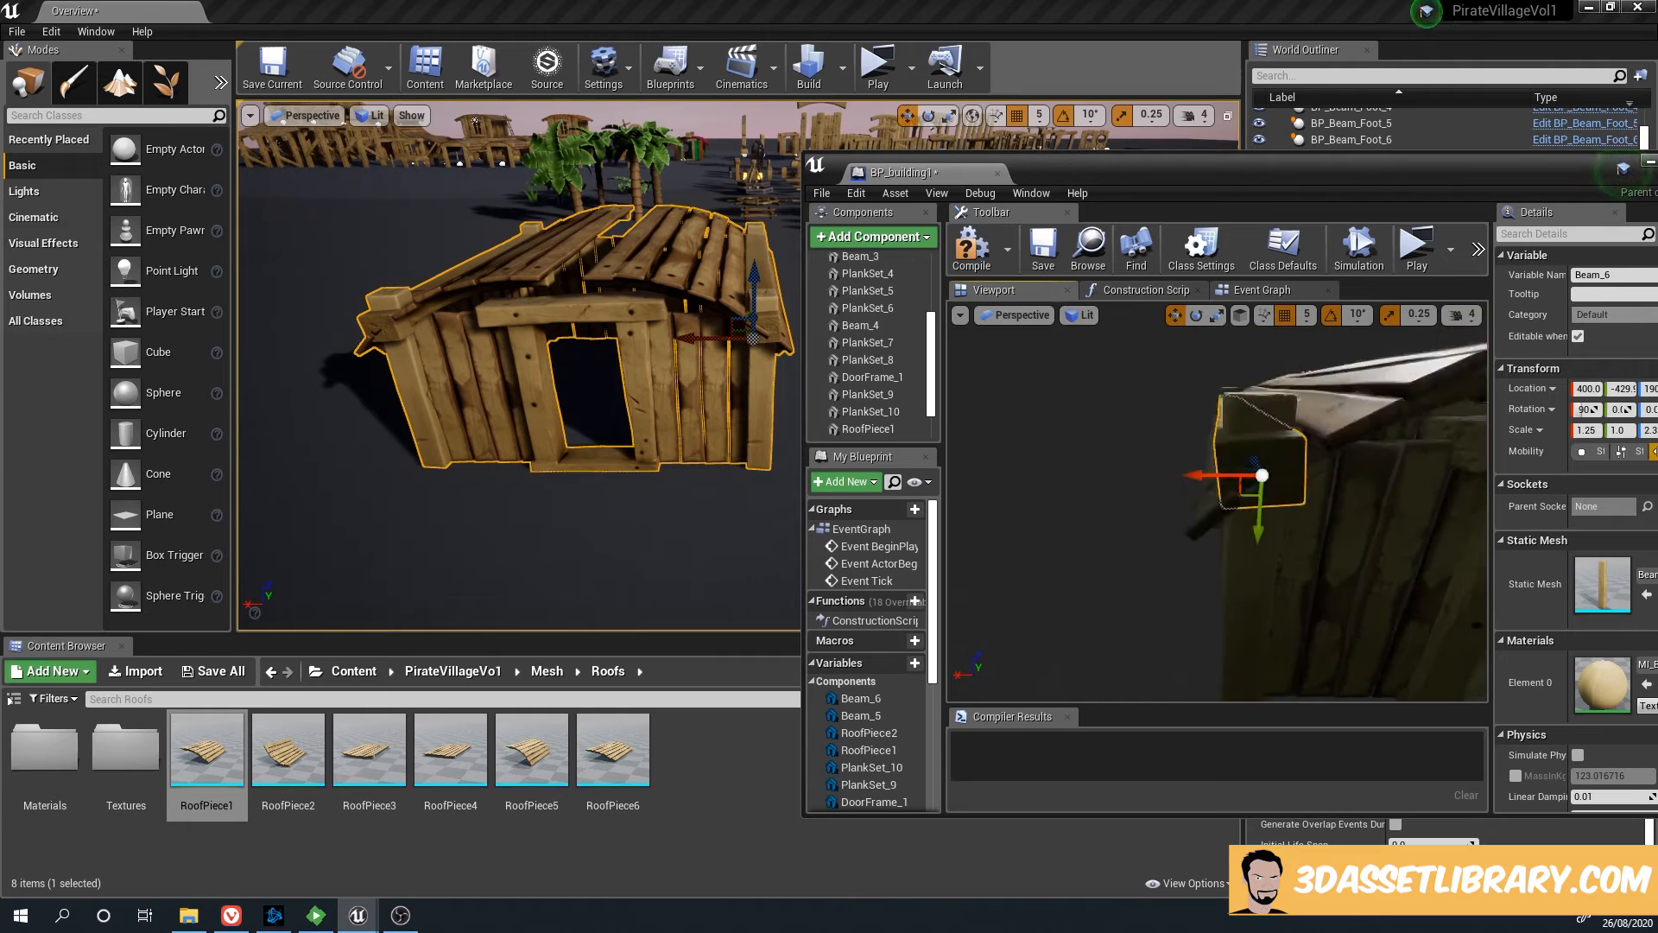
middle_click_drag(1145, 608, 1216, 578)
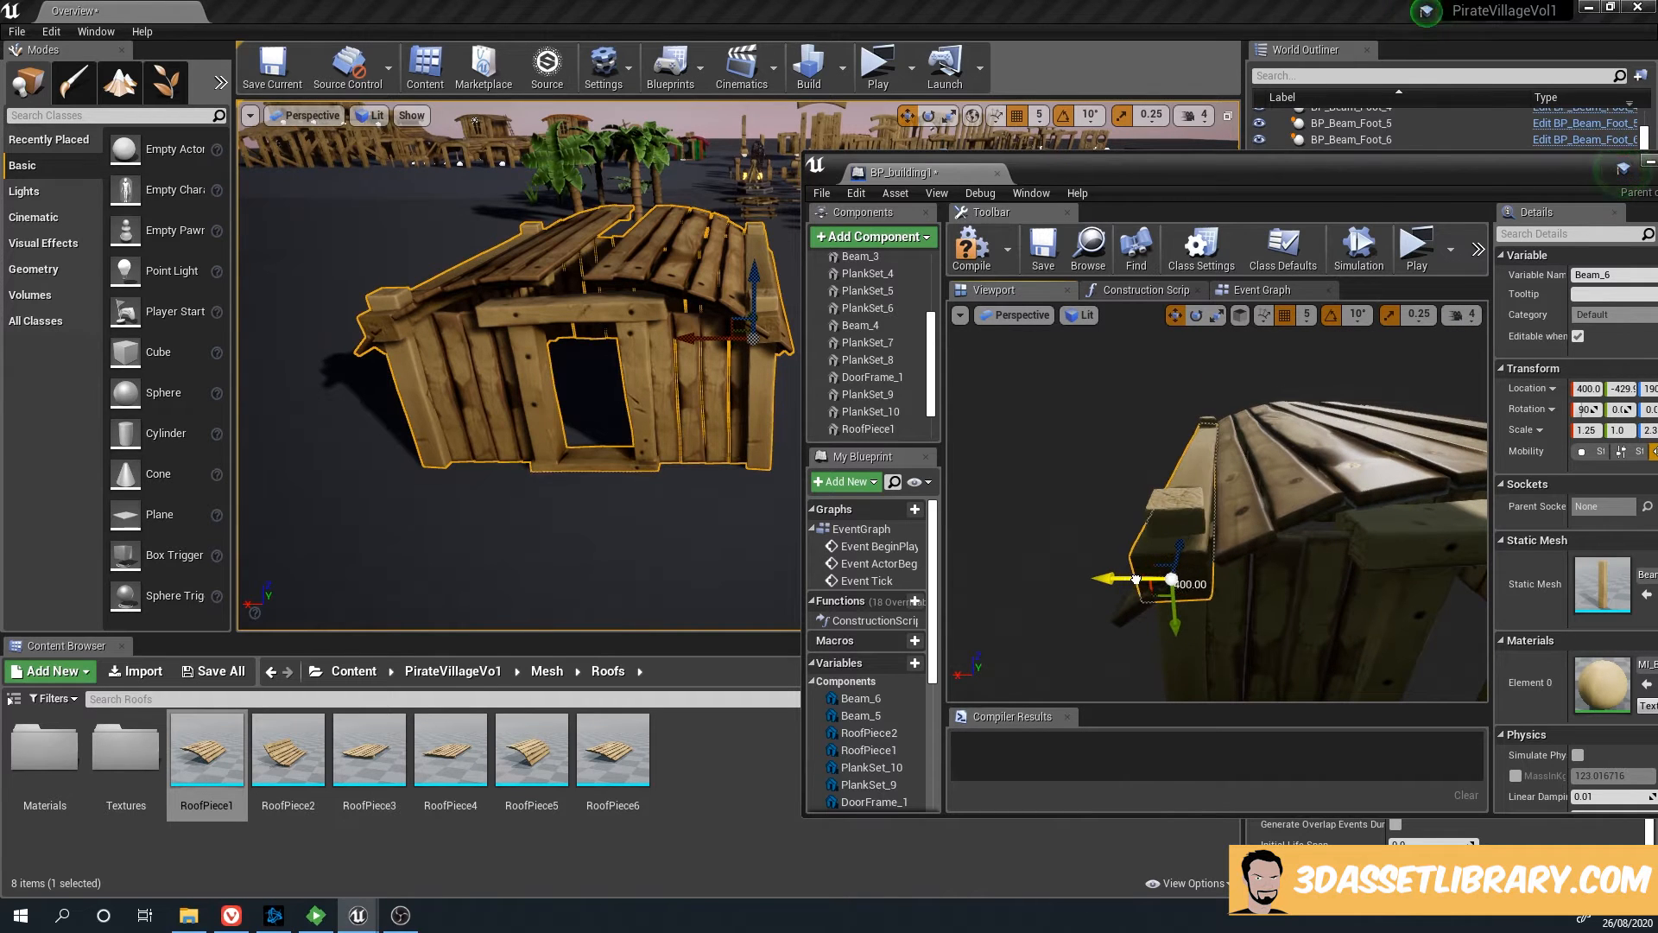
Add the Arch_1 mesh from the Beams folder to the blueprint's DefaultSceneRoot
left_click(1280, 534)
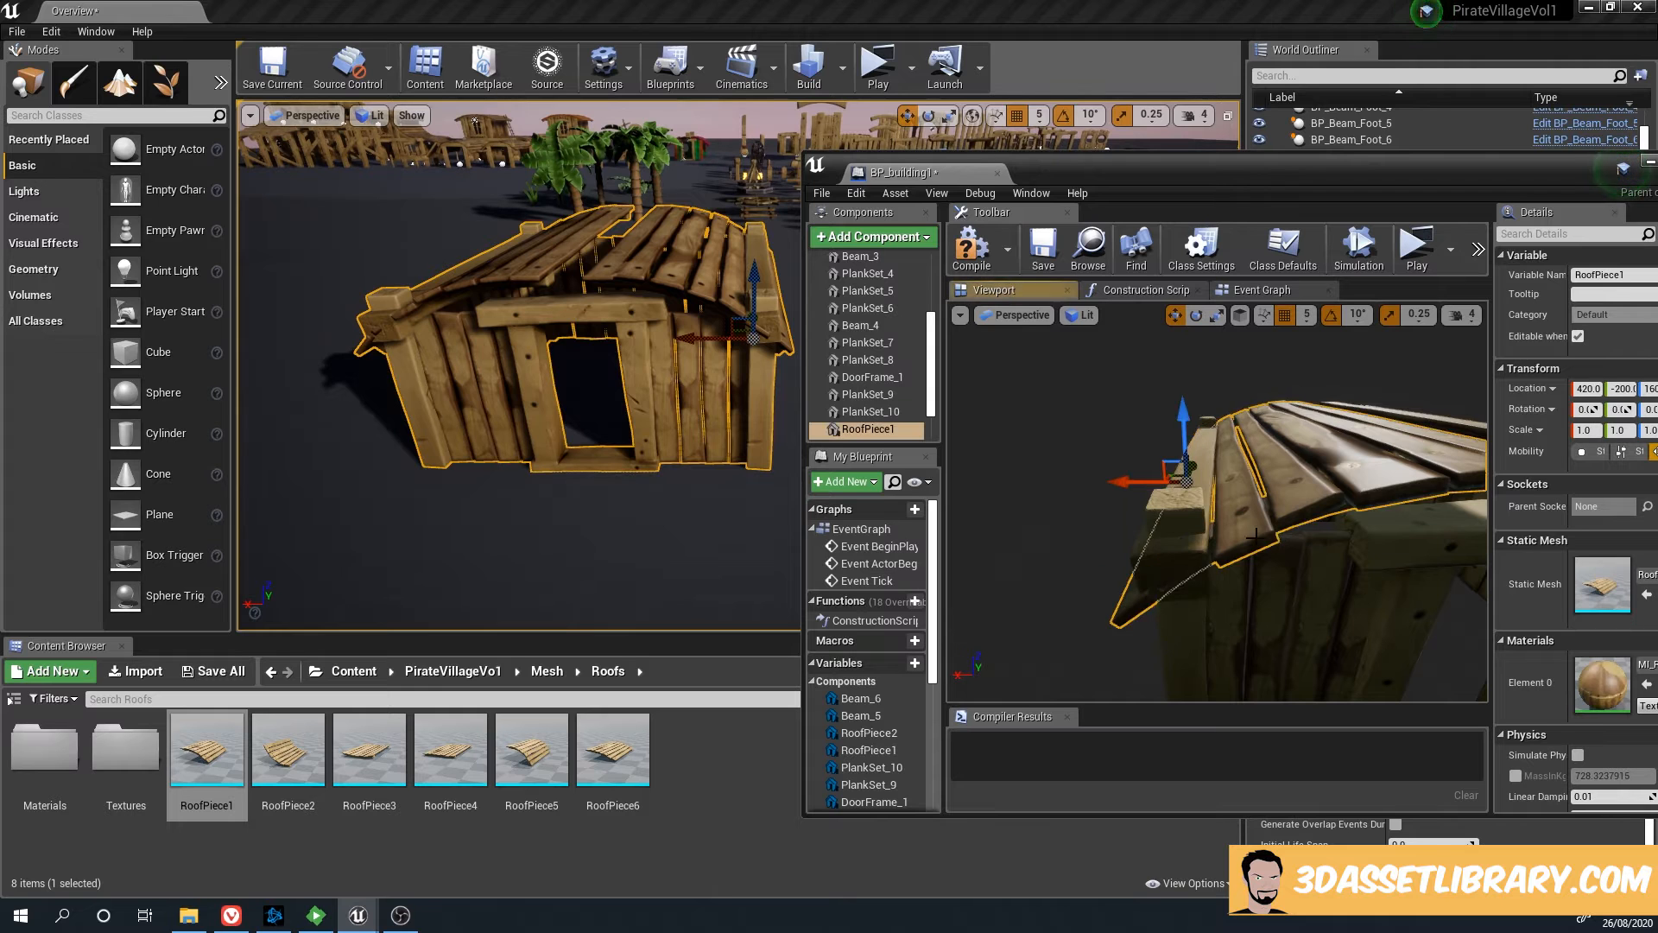
scroll(1254, 536, "down", 3)
left_click(546, 671)
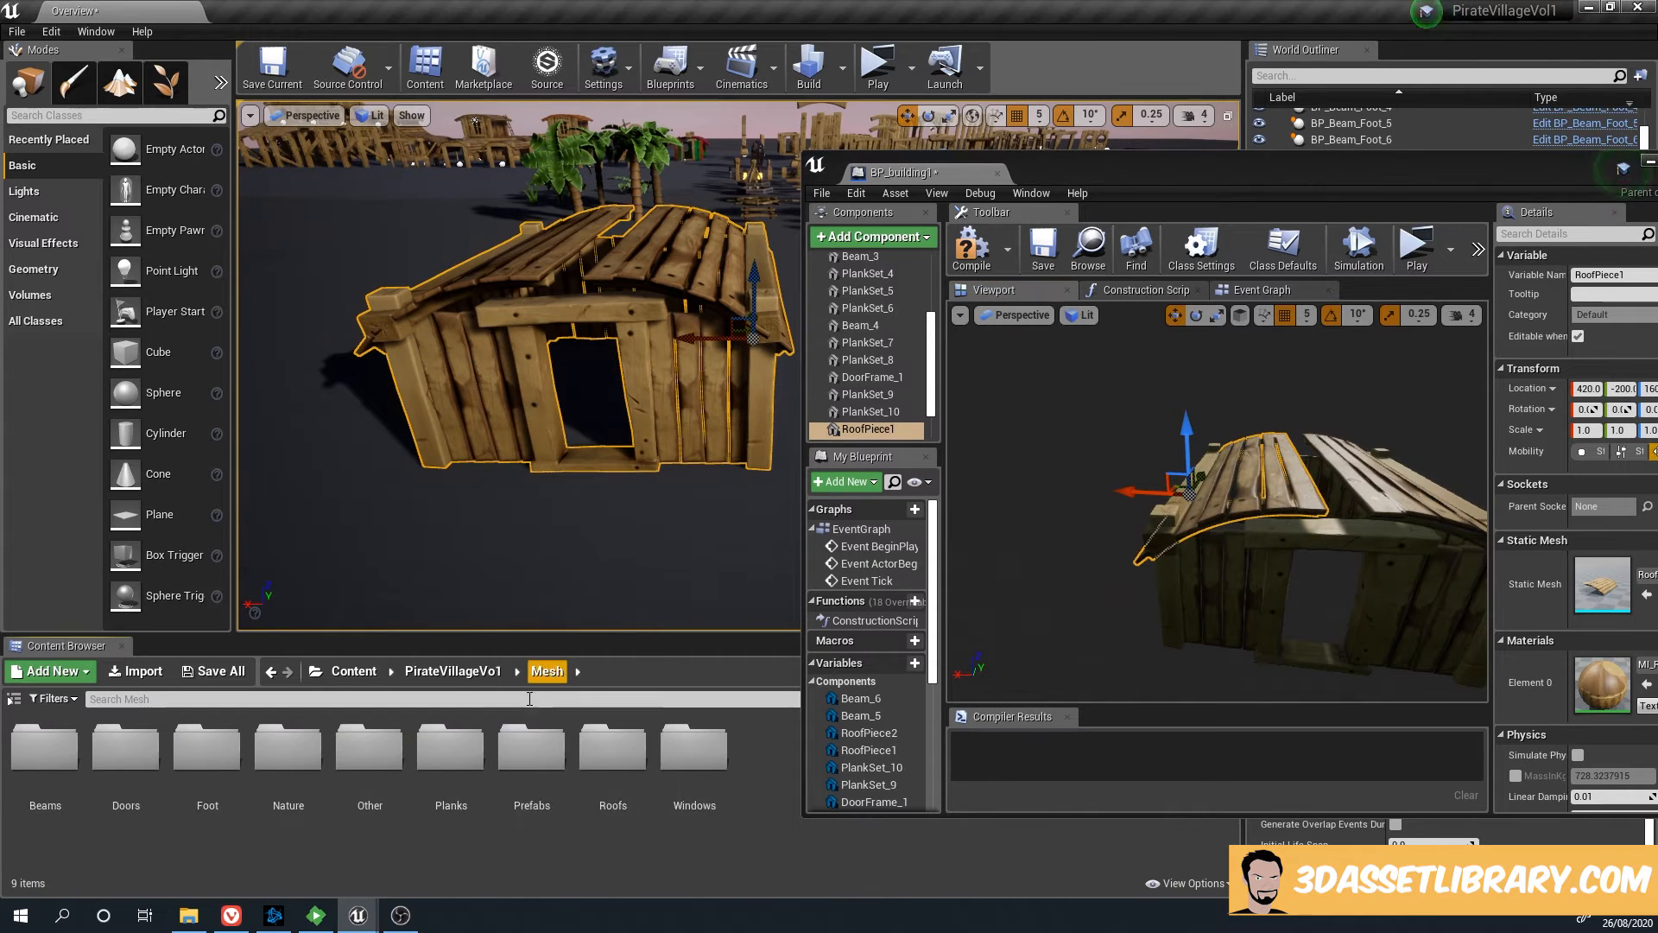
double_click(41, 755)
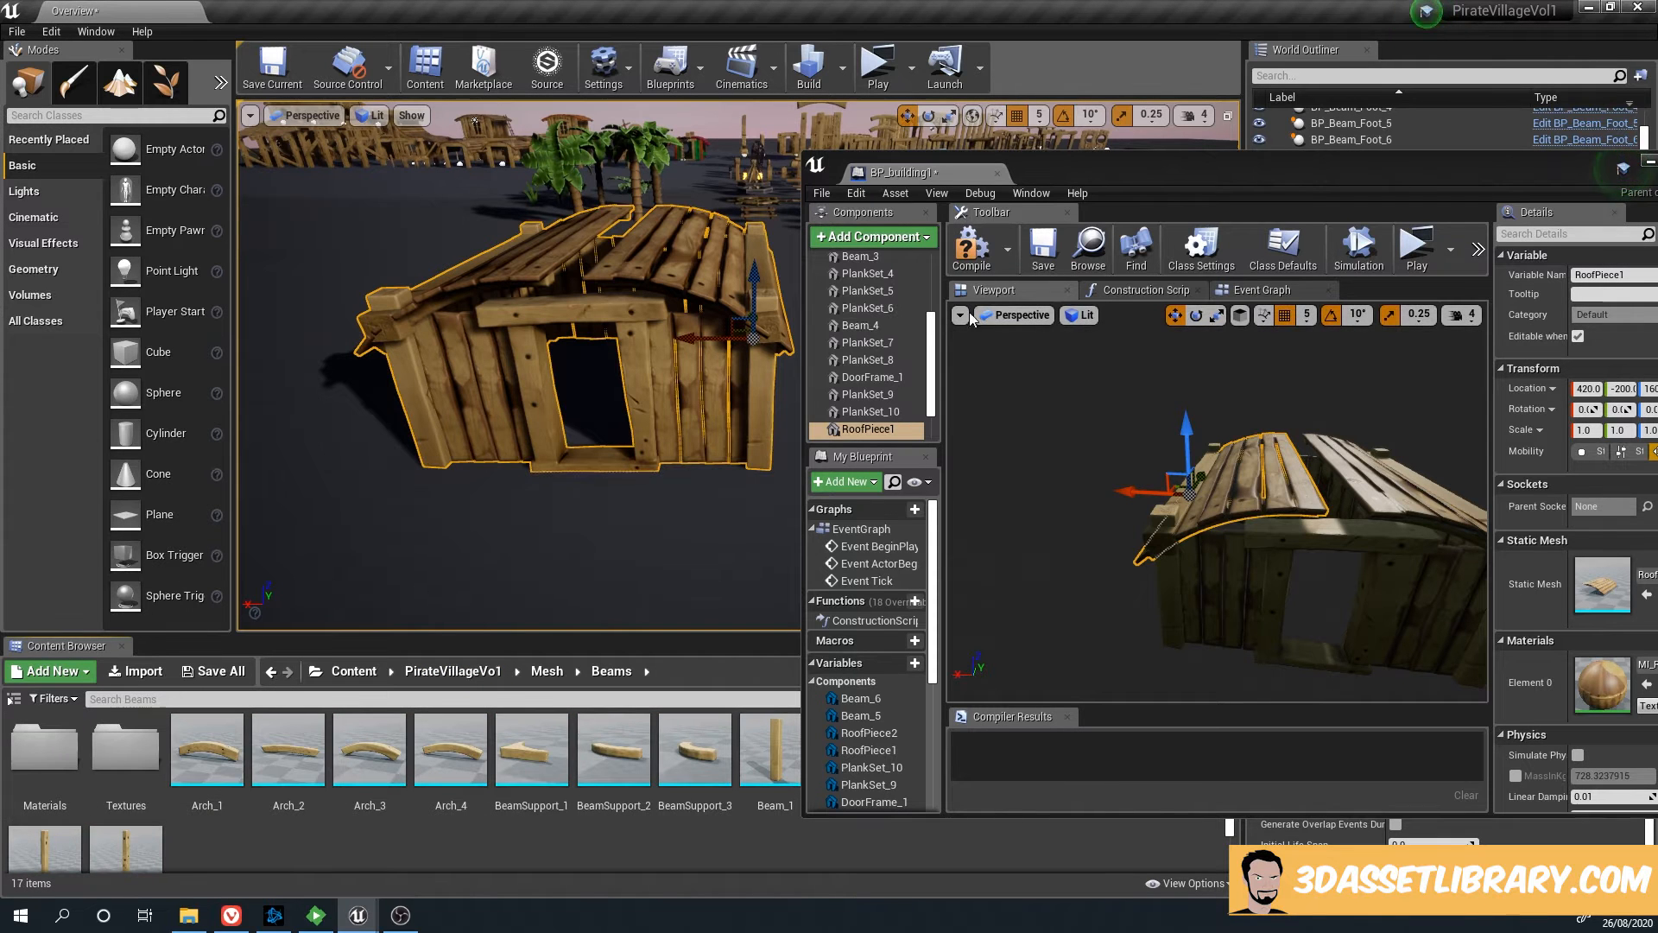
scroll(852, 323, "up", 3)
left_click(874, 282)
left_click_drag(207, 748, 873, 285)
Turn Arch_1 to run along the roof ridge and position it over the roof gap at about X 195, Y -180
left_click_drag(1342, 519, 1382, 395)
left_click_drag(1353, 450, 1300, 376)
key("e")
key("w")
right_click_drag(1304, 406, 1415, 516)
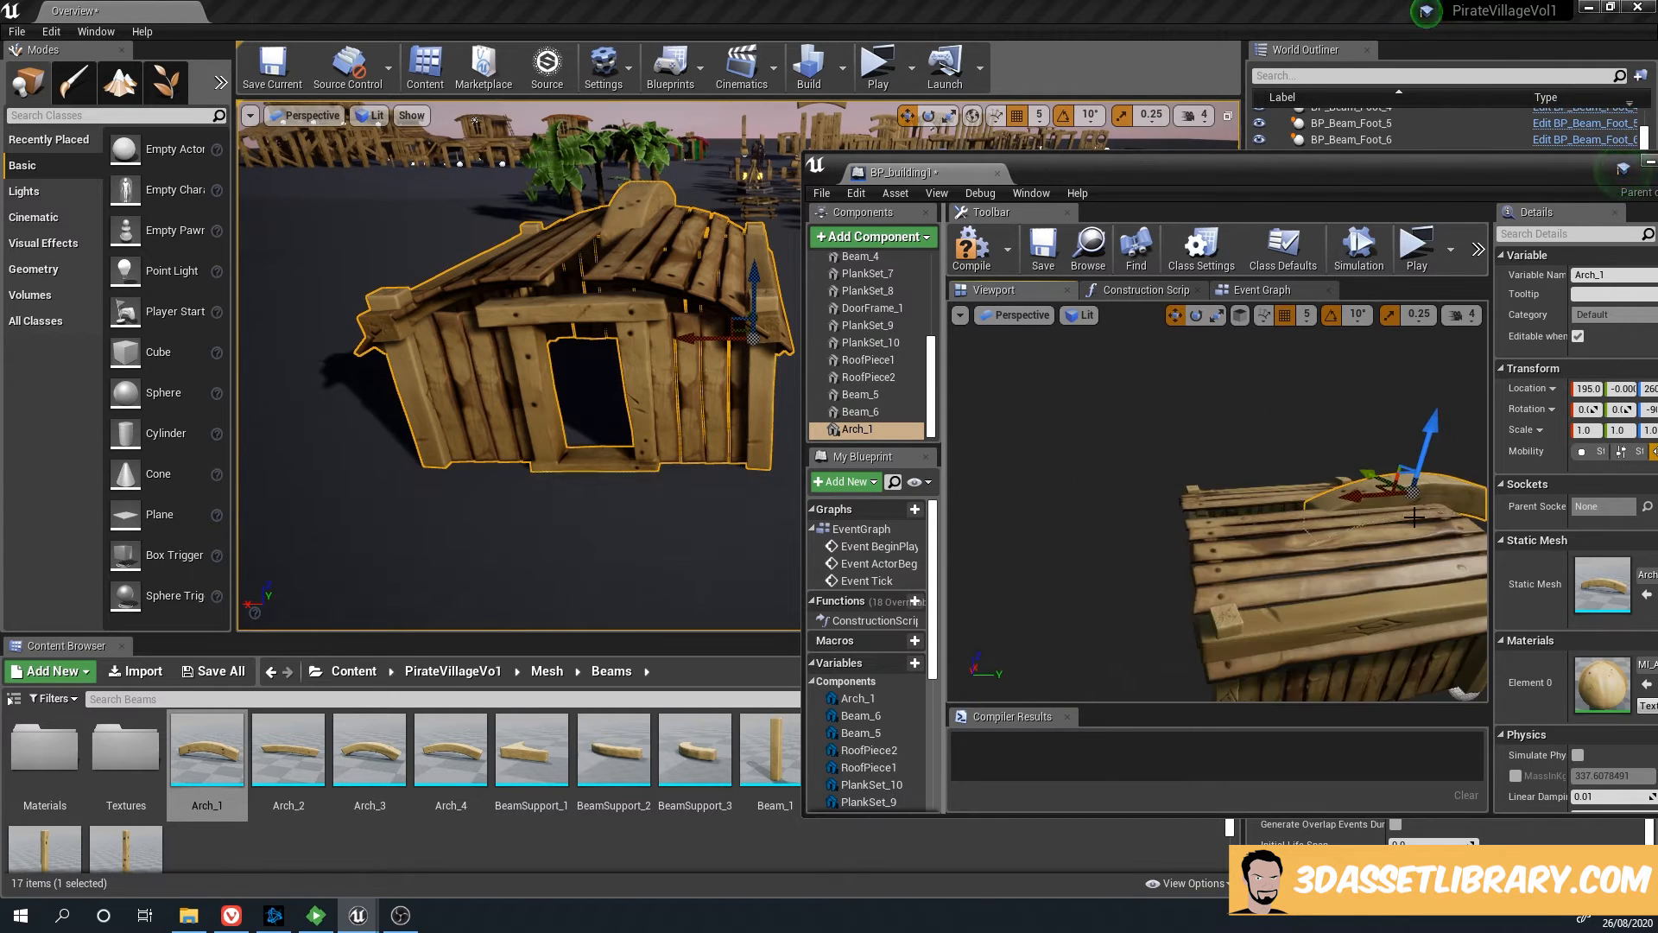
left_click_drag(1349, 501, 1259, 509)
middle_click_drag(1259, 510, 1193, 503)
Set Arch_1's scale to 1.5 in X and 0.75 in Y, and shift it to Y -190 along the ridge
key("r")
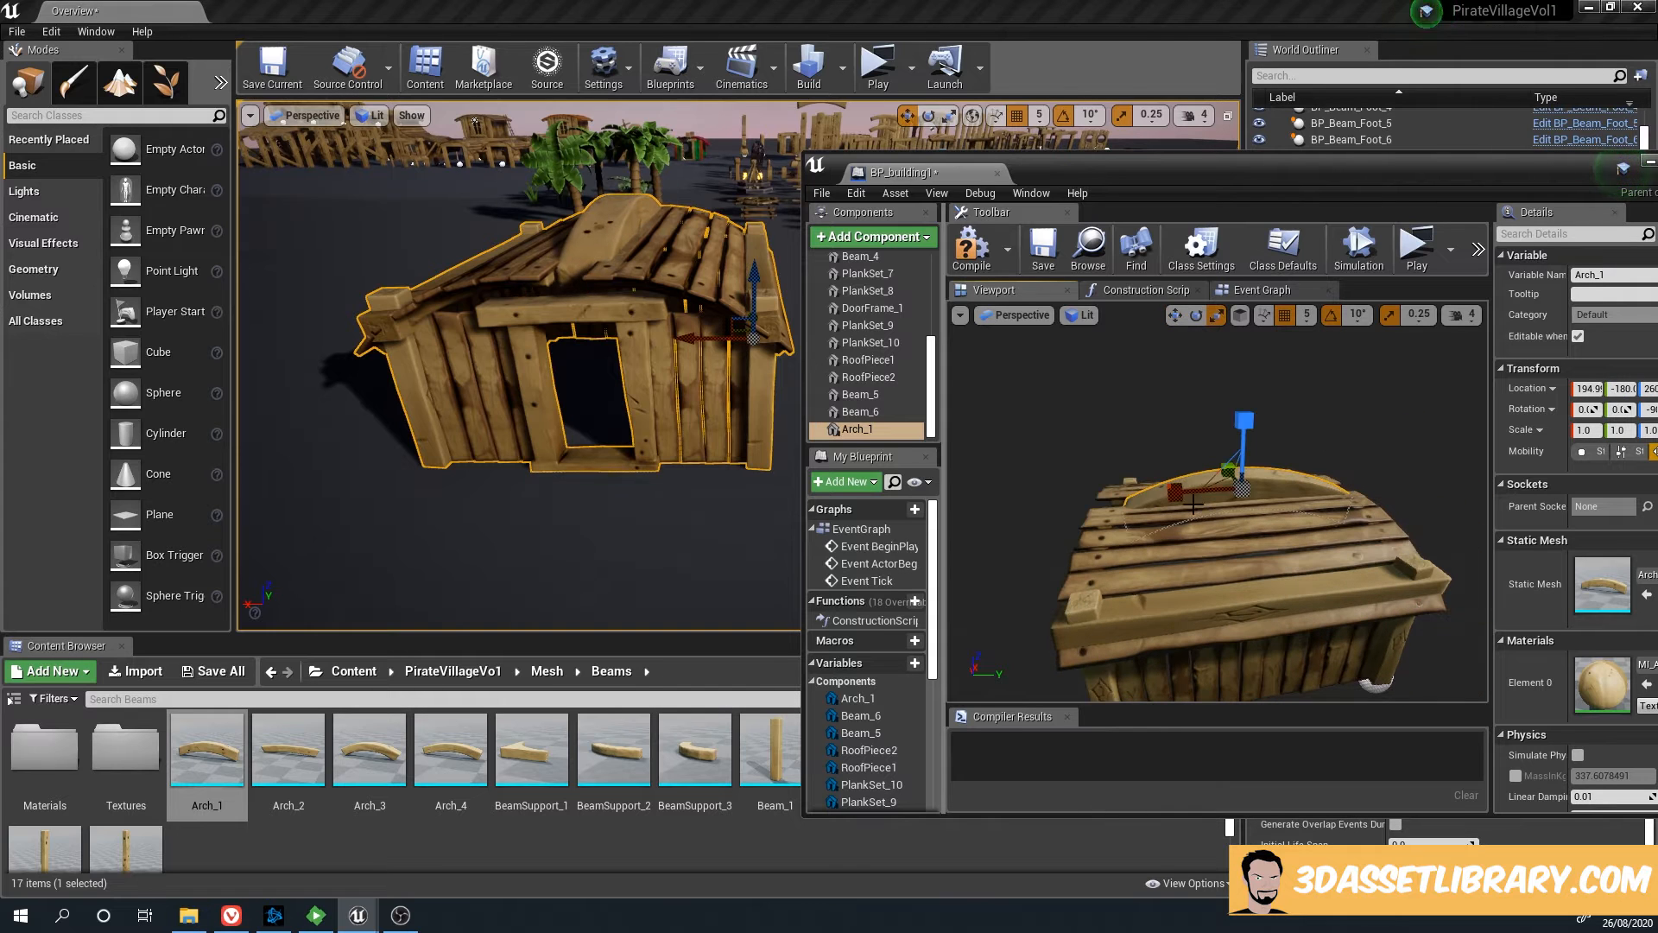
left_click_drag(1179, 492, 1144, 494)
middle_click_drag(1173, 493, 1378, 483)
left_click_drag(1388, 482, 1368, 485)
right_click_drag(1369, 486, 1528, 501)
left_click_drag(1112, 477, 1152, 463)
right_click_drag(1152, 467, 993, 475)
right_click_drag(777, 332, 501, 345)
mouse_move(659, 483)
right_mouse_down()
mouse_move(708, 484)
mouse_move(659, 484)
right_mouse_up()
right_click_drag(1201, 466, 1116, 466)
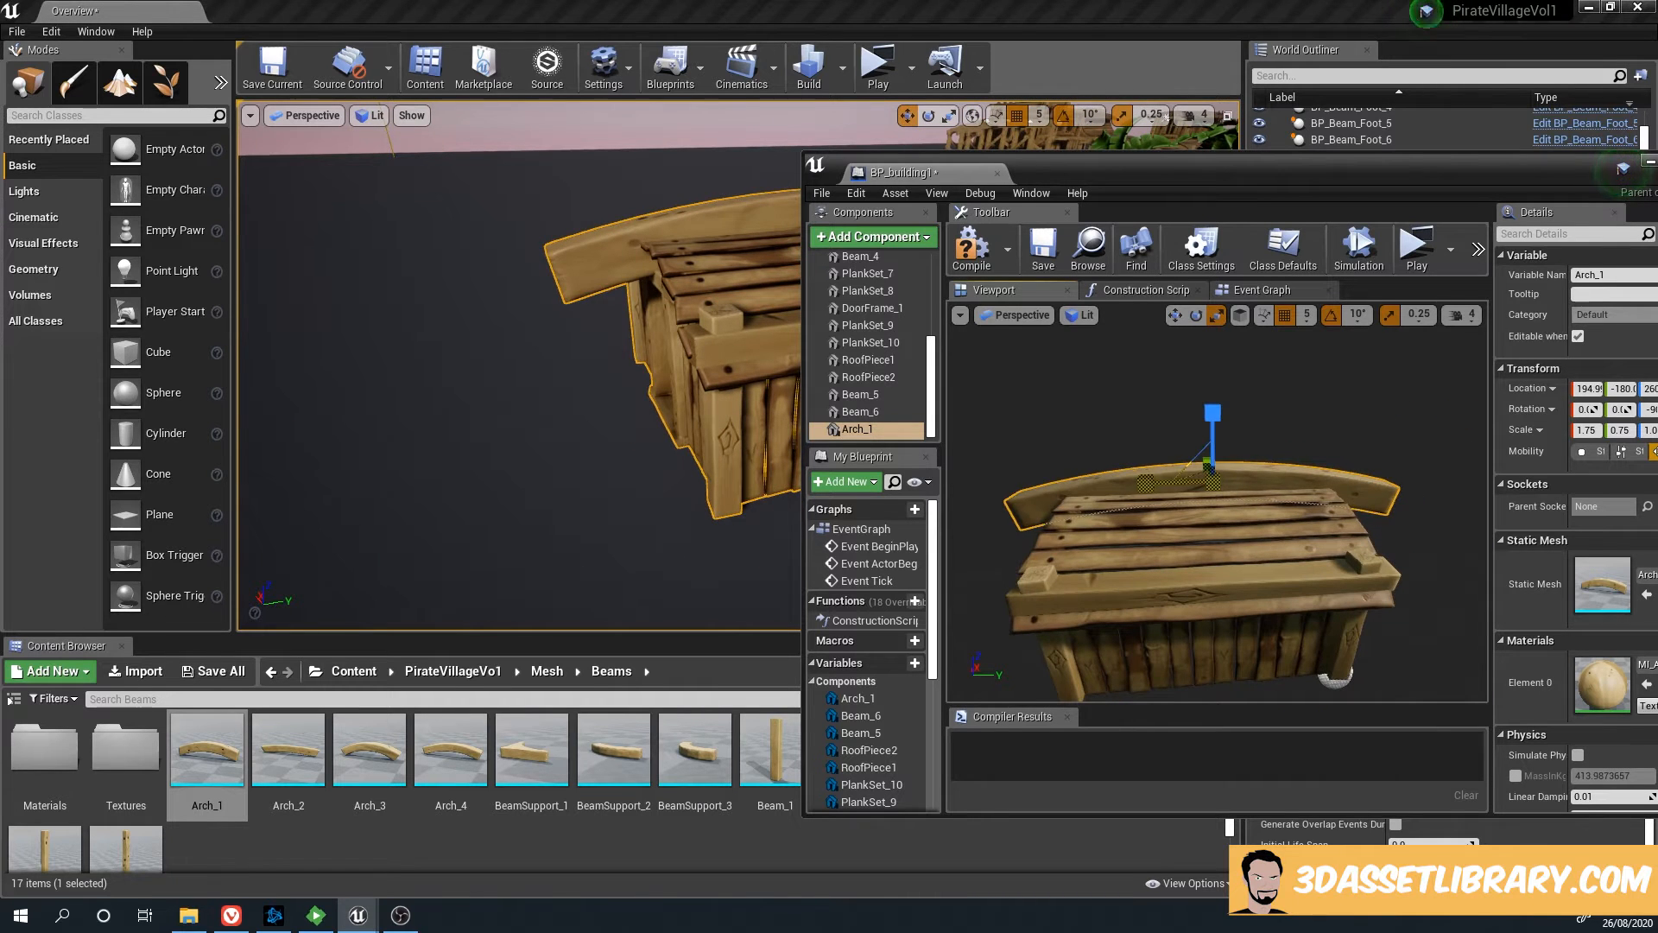
left_click_drag(1150, 487, 1170, 485)
right_click_drag(1146, 483, 1132, 484)
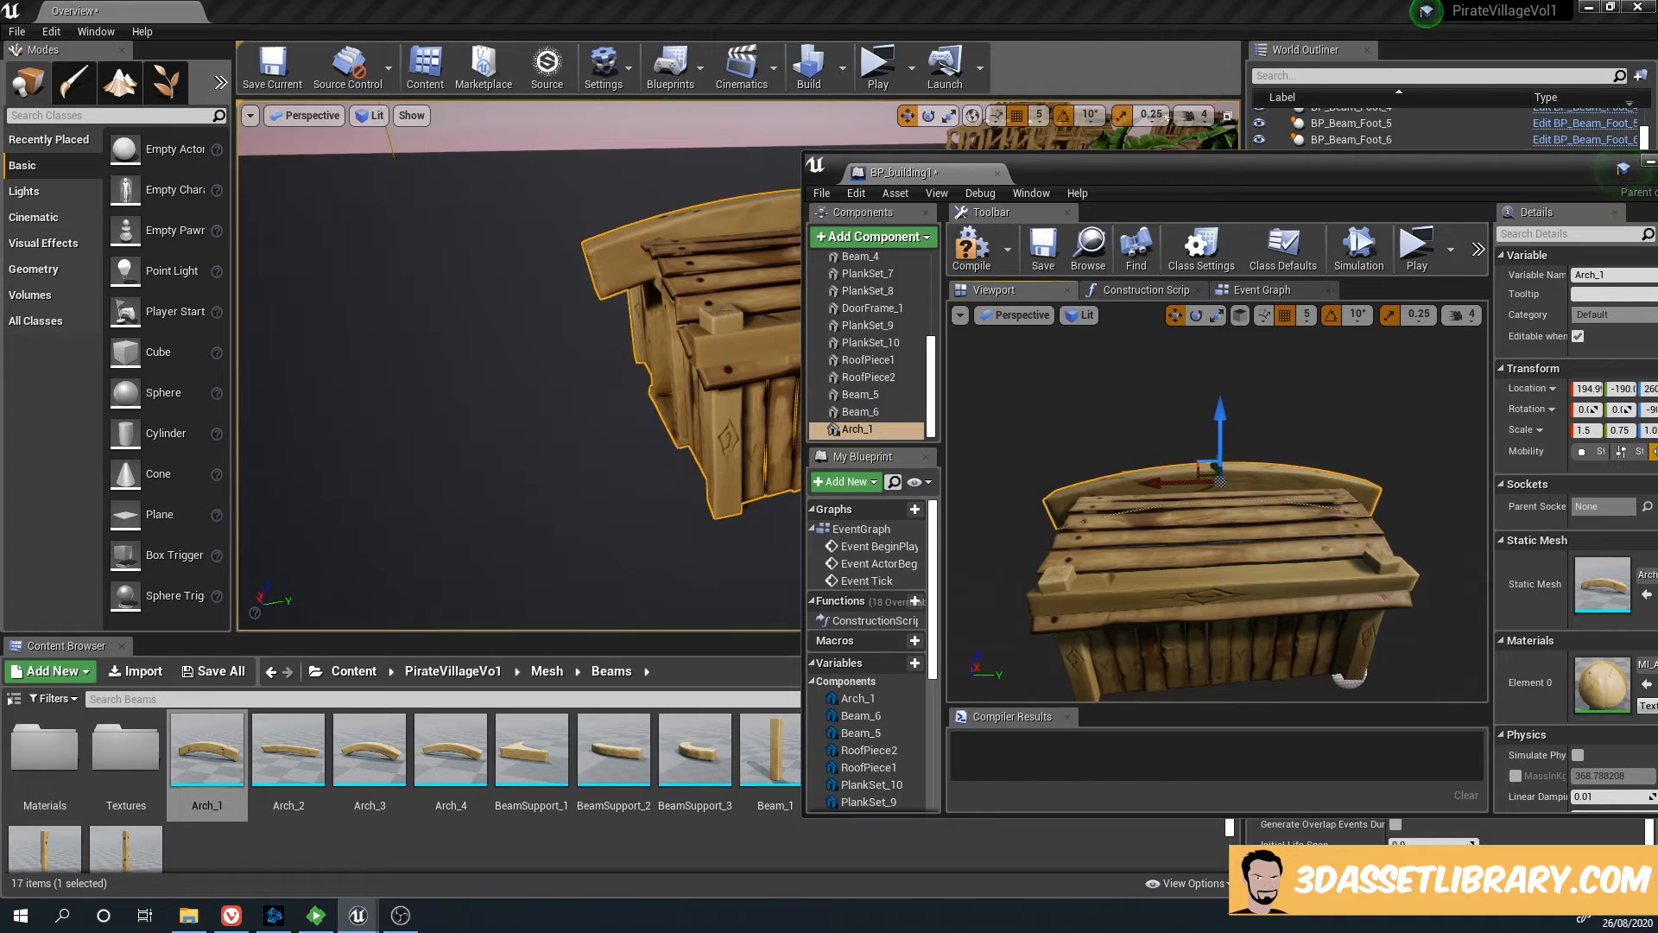
right_click_drag(656, 458, 778, 462)
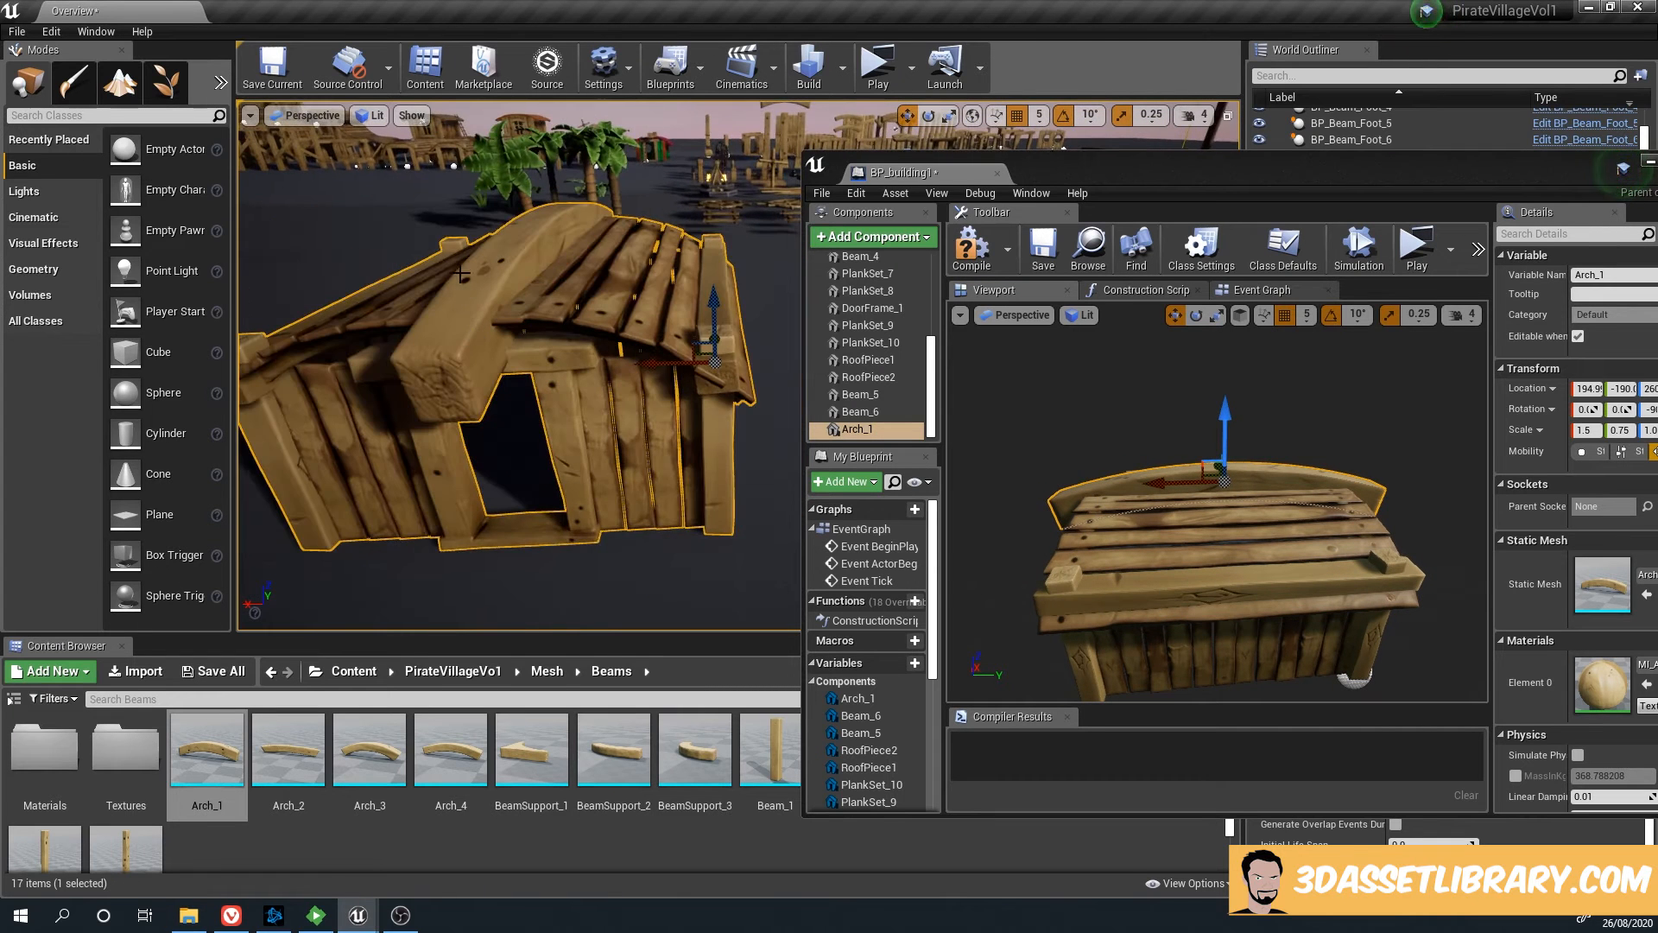
right_click_drag(460, 273, 393, 277)
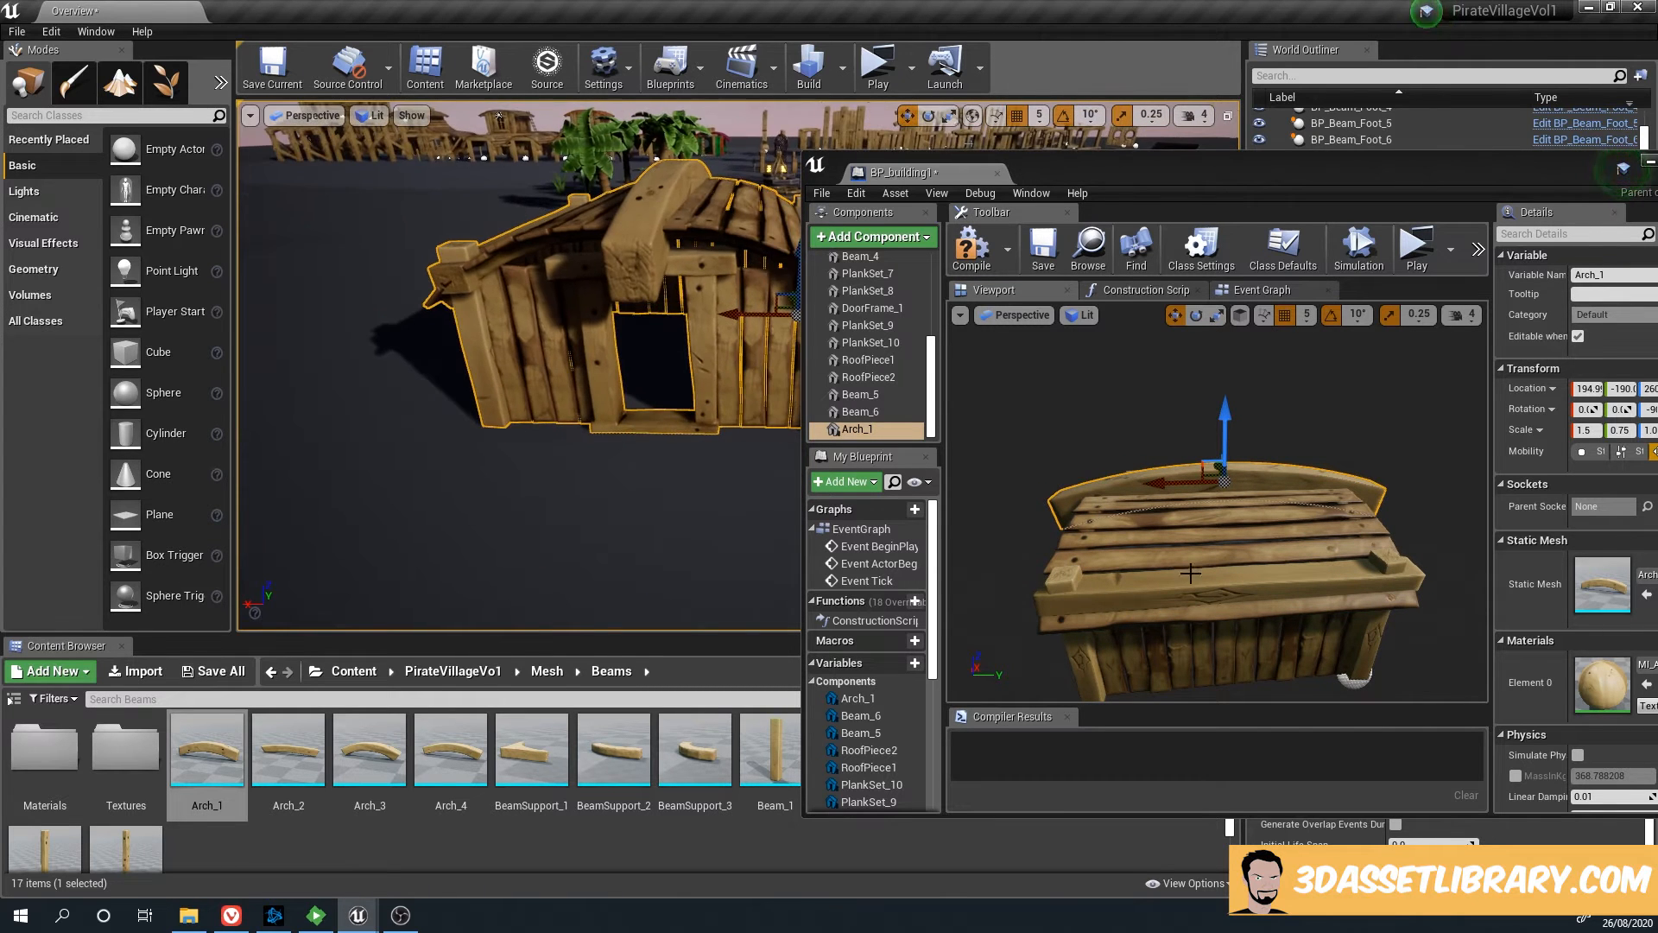
Slim Arch_1 by setting its Y scale to 0.5 and reducing its Z scale, and deselect the building in the level
right_click_drag(1191, 573, 1313, 570)
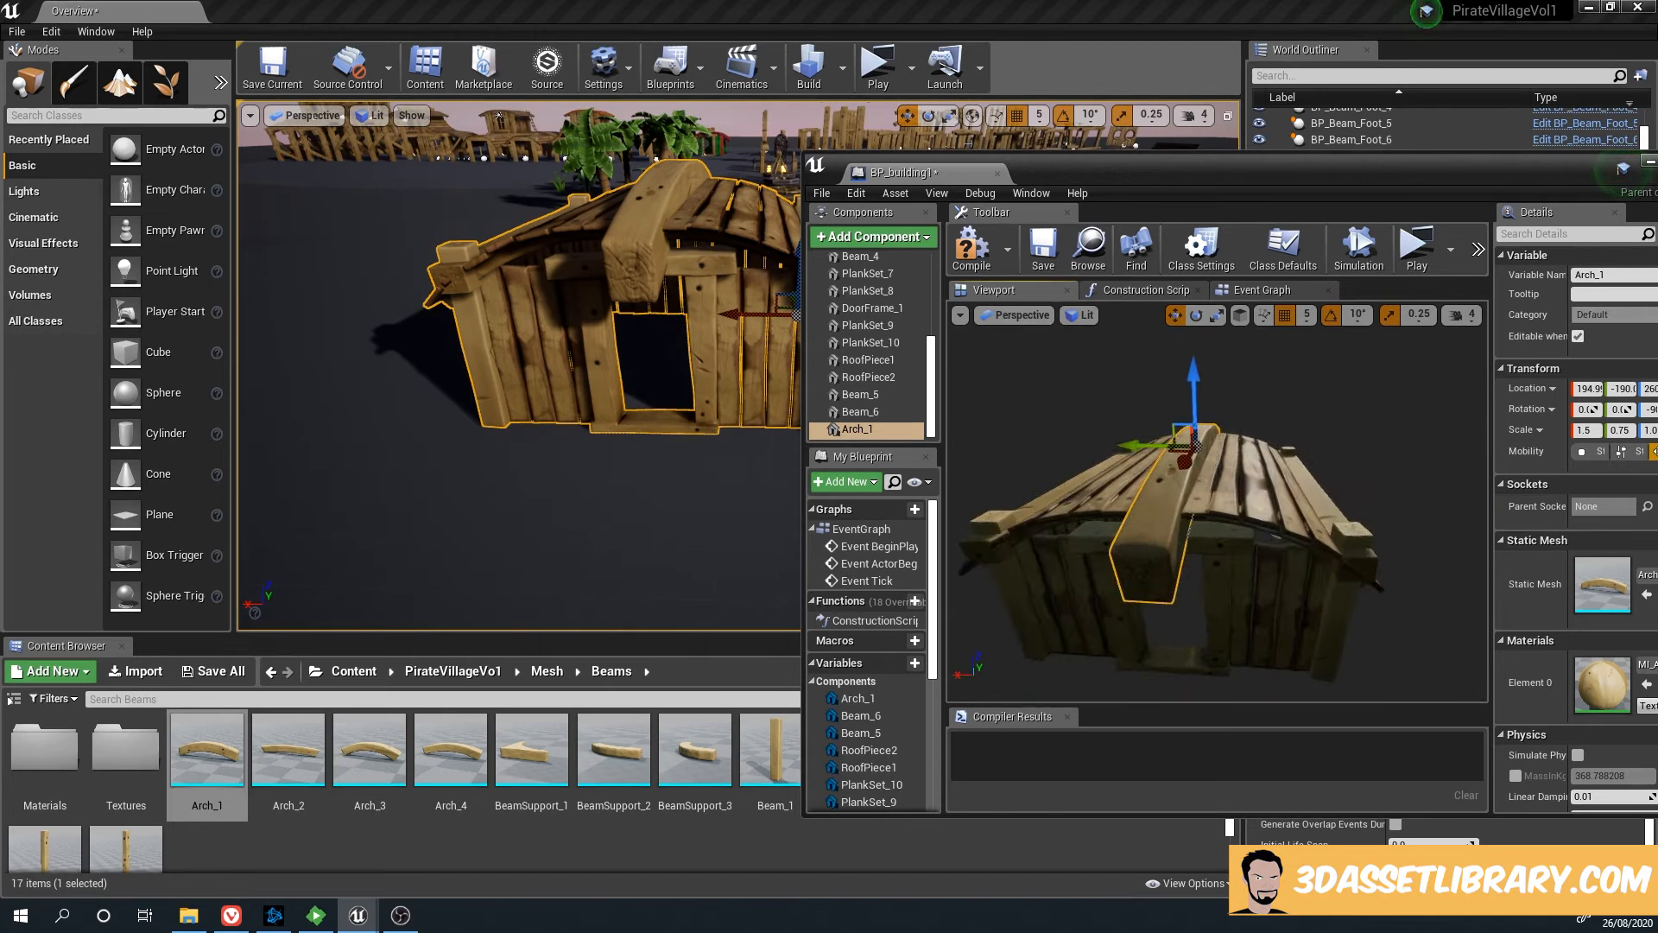
key("r")
left_click_drag(1130, 437, 1142, 438)
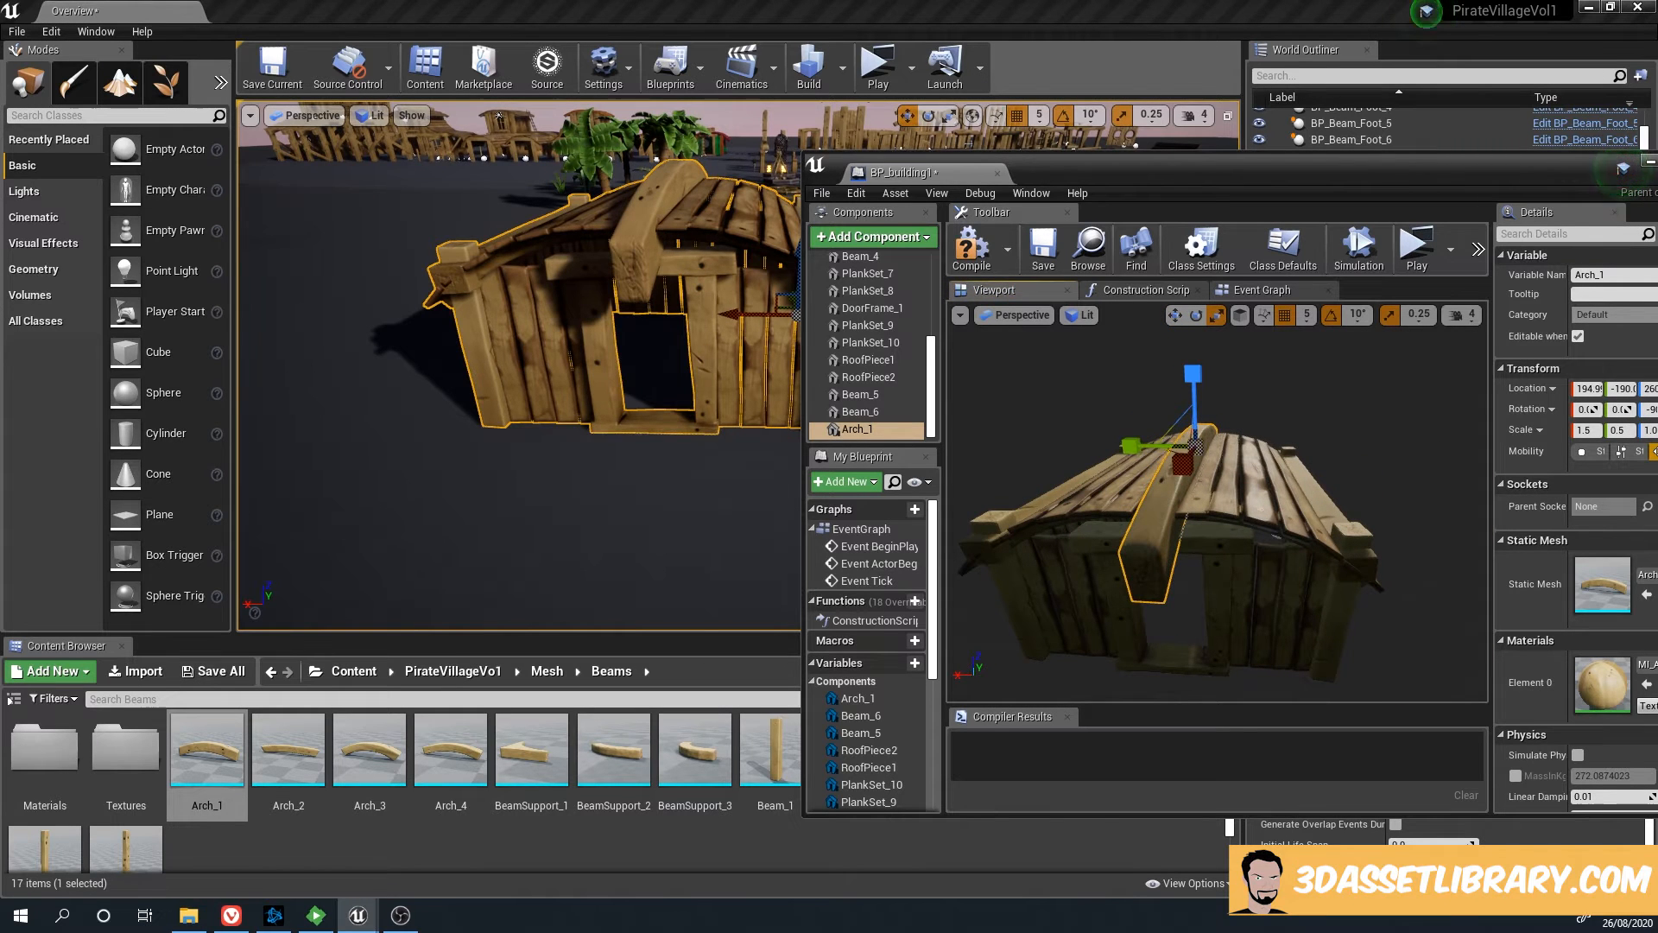
right_click_drag(1170, 514, 1165, 519)
right_click_drag(639, 424, 700, 424)
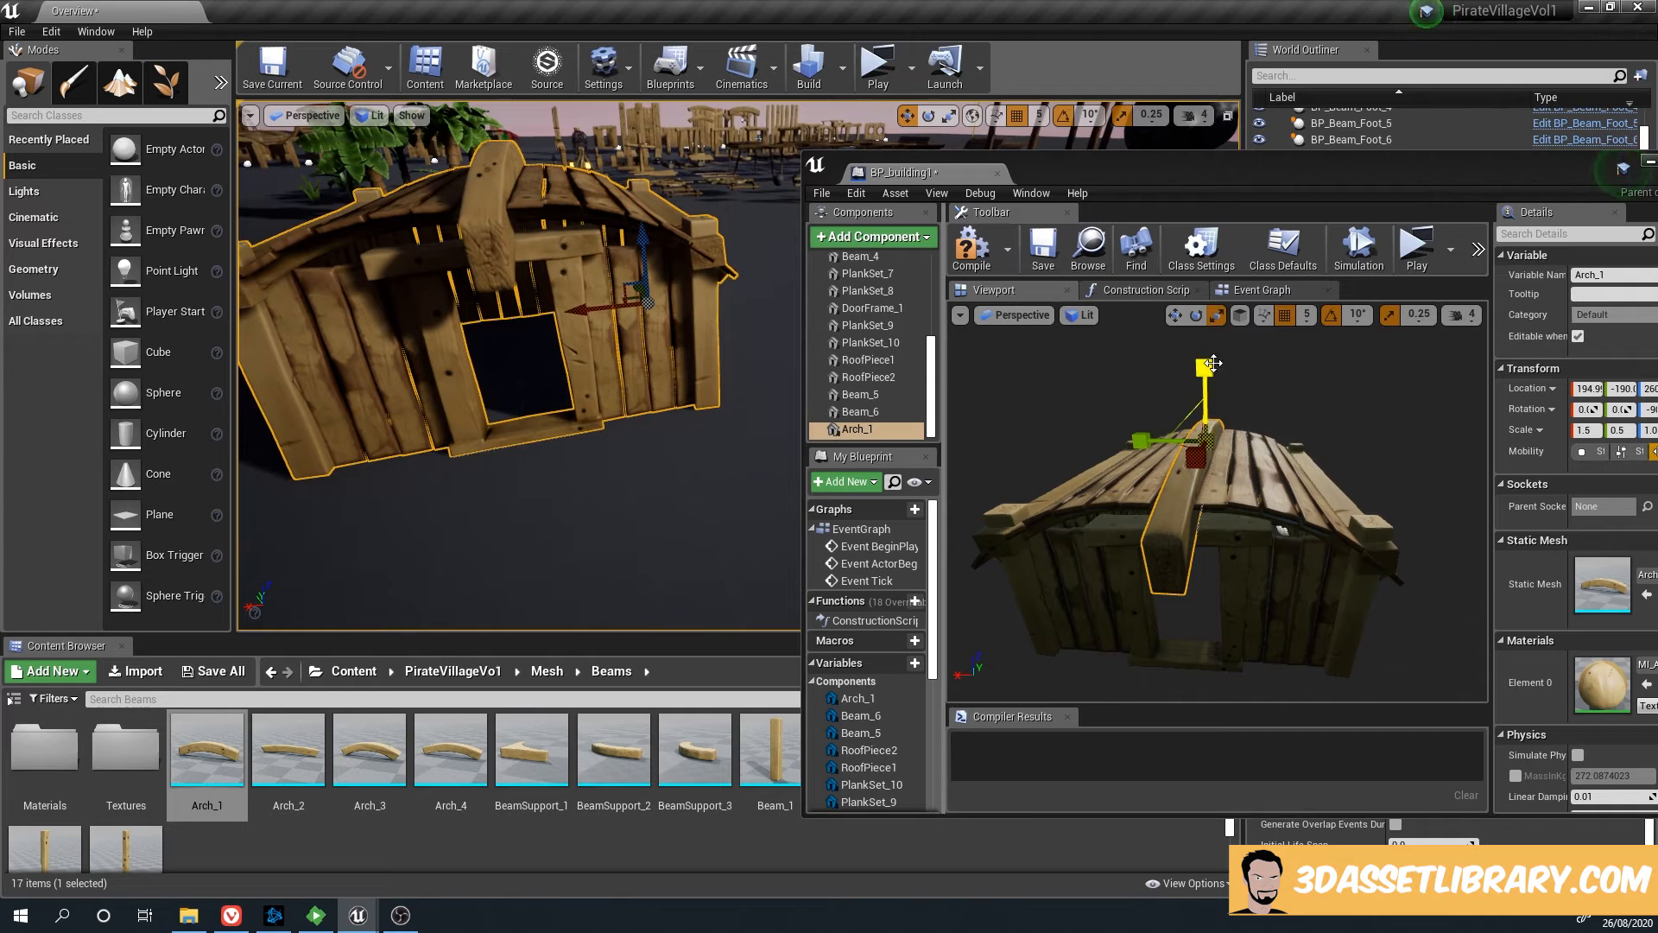
left_click_drag(1213, 363, 1213, 373)
right_click_drag(291, 322, 207, 323)
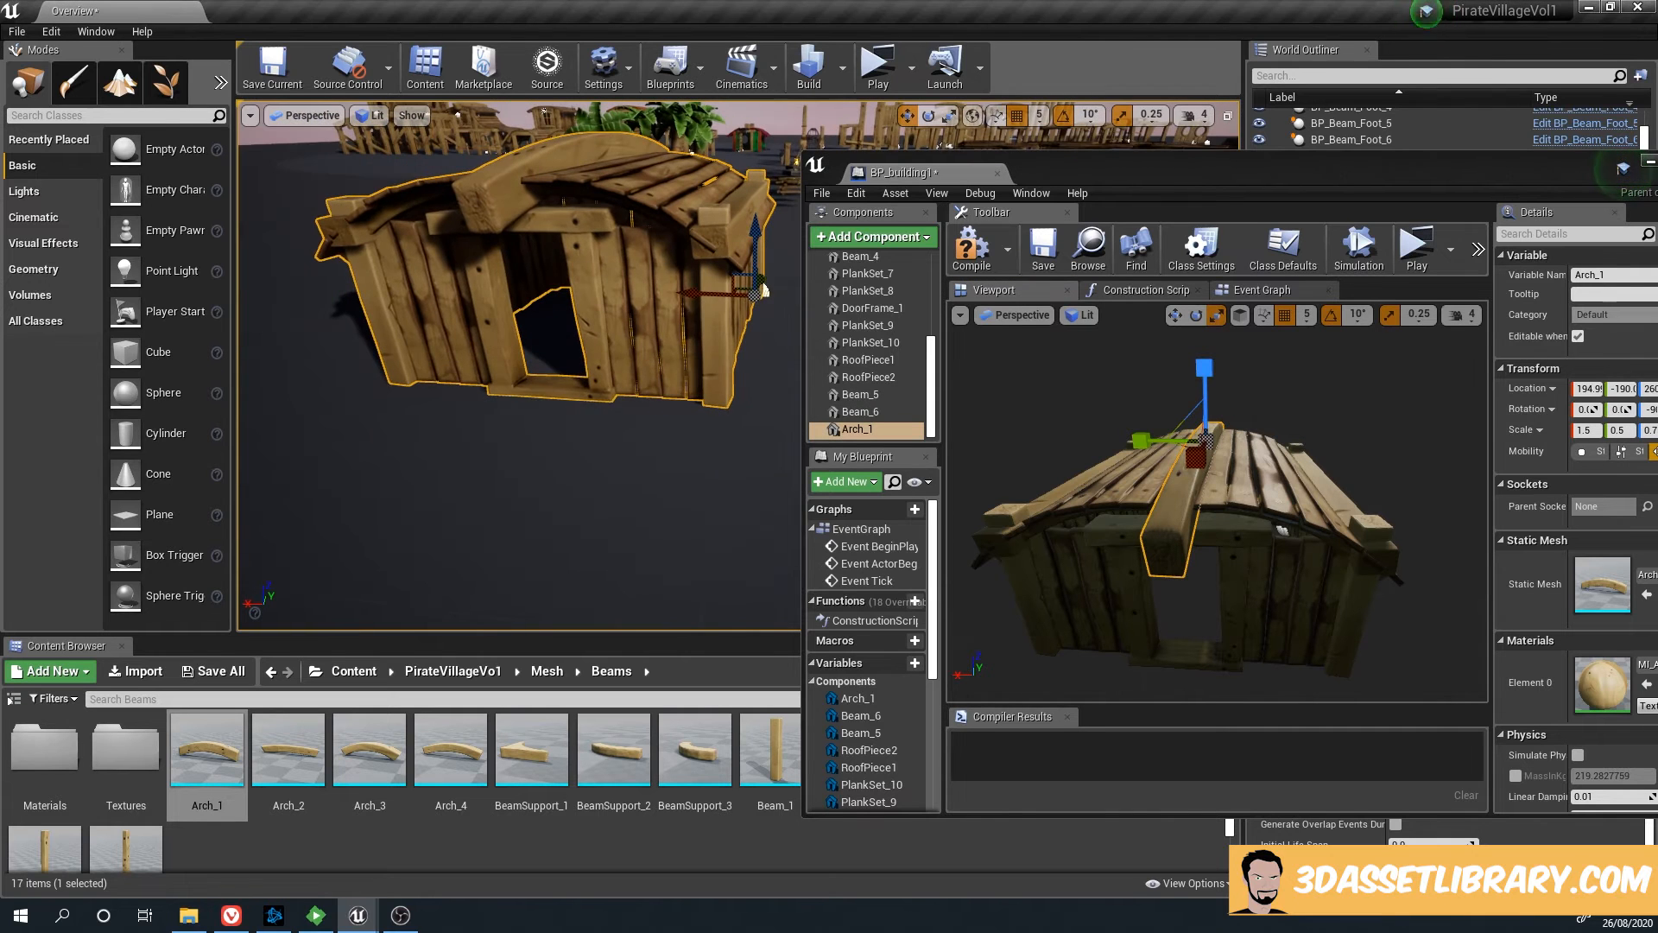
right_click_drag(1281, 529, 1317, 532)
mouse_move(1274, 620)
right_mouse_down()
mouse_move(1281, 652)
mouse_move(1218, 649)
mouse_move(1273, 621)
right_mouse_up()
mouse_move(438, 299)
right_mouse_down()
mouse_move(445, 323)
mouse_move(411, 322)
mouse_move(432, 328)
right_mouse_up()
left_click(662, 485)
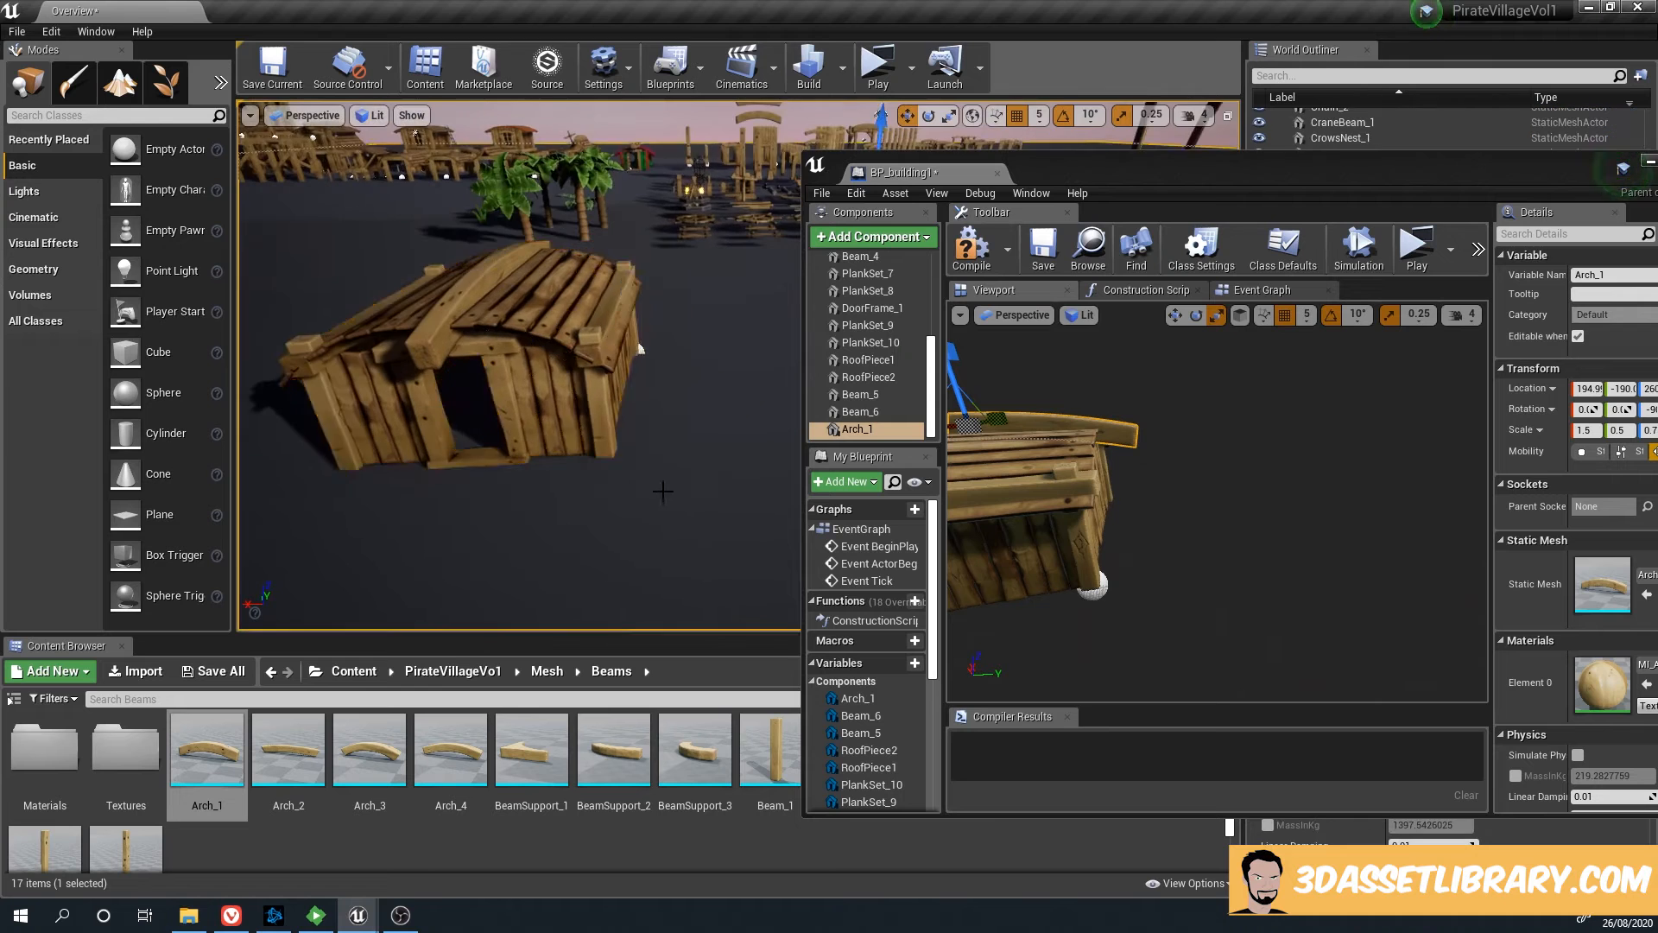
Replace the static mesh of the RoofPiece2 component with RoofPiece5
right_click_drag(662, 484, 635, 510)
left_click(1110, 481)
right_click_drag(1110, 480, 1279, 519)
left_click(1300, 525)
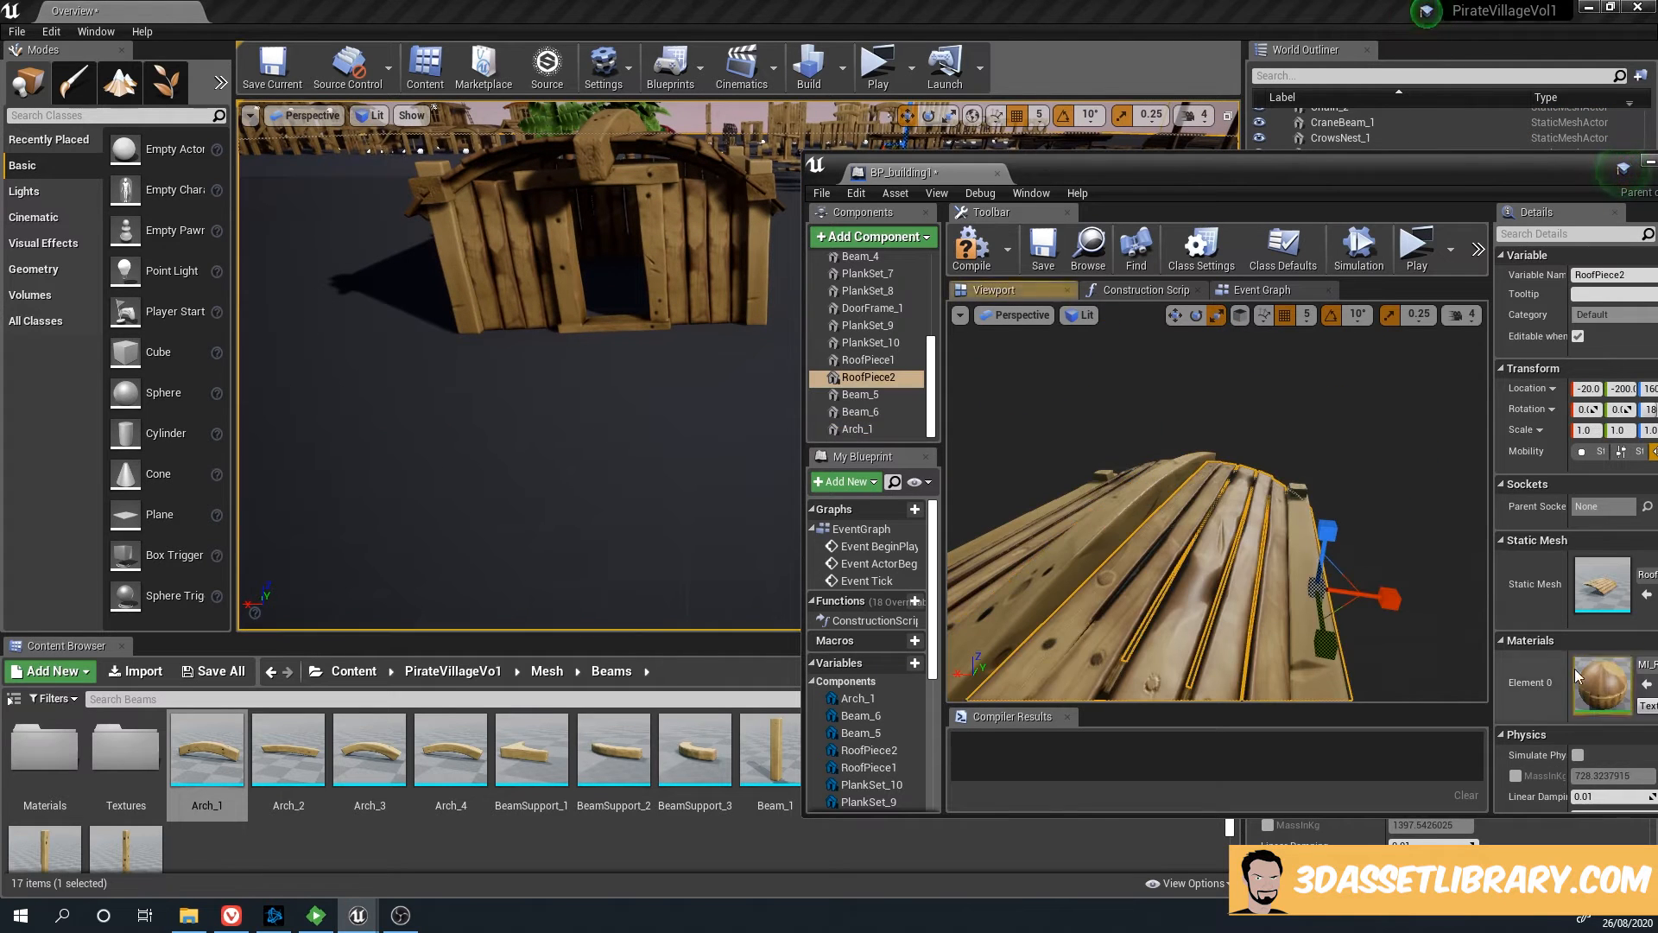
left_click_drag(1379, 169, 1197, 167)
left_click(1486, 574)
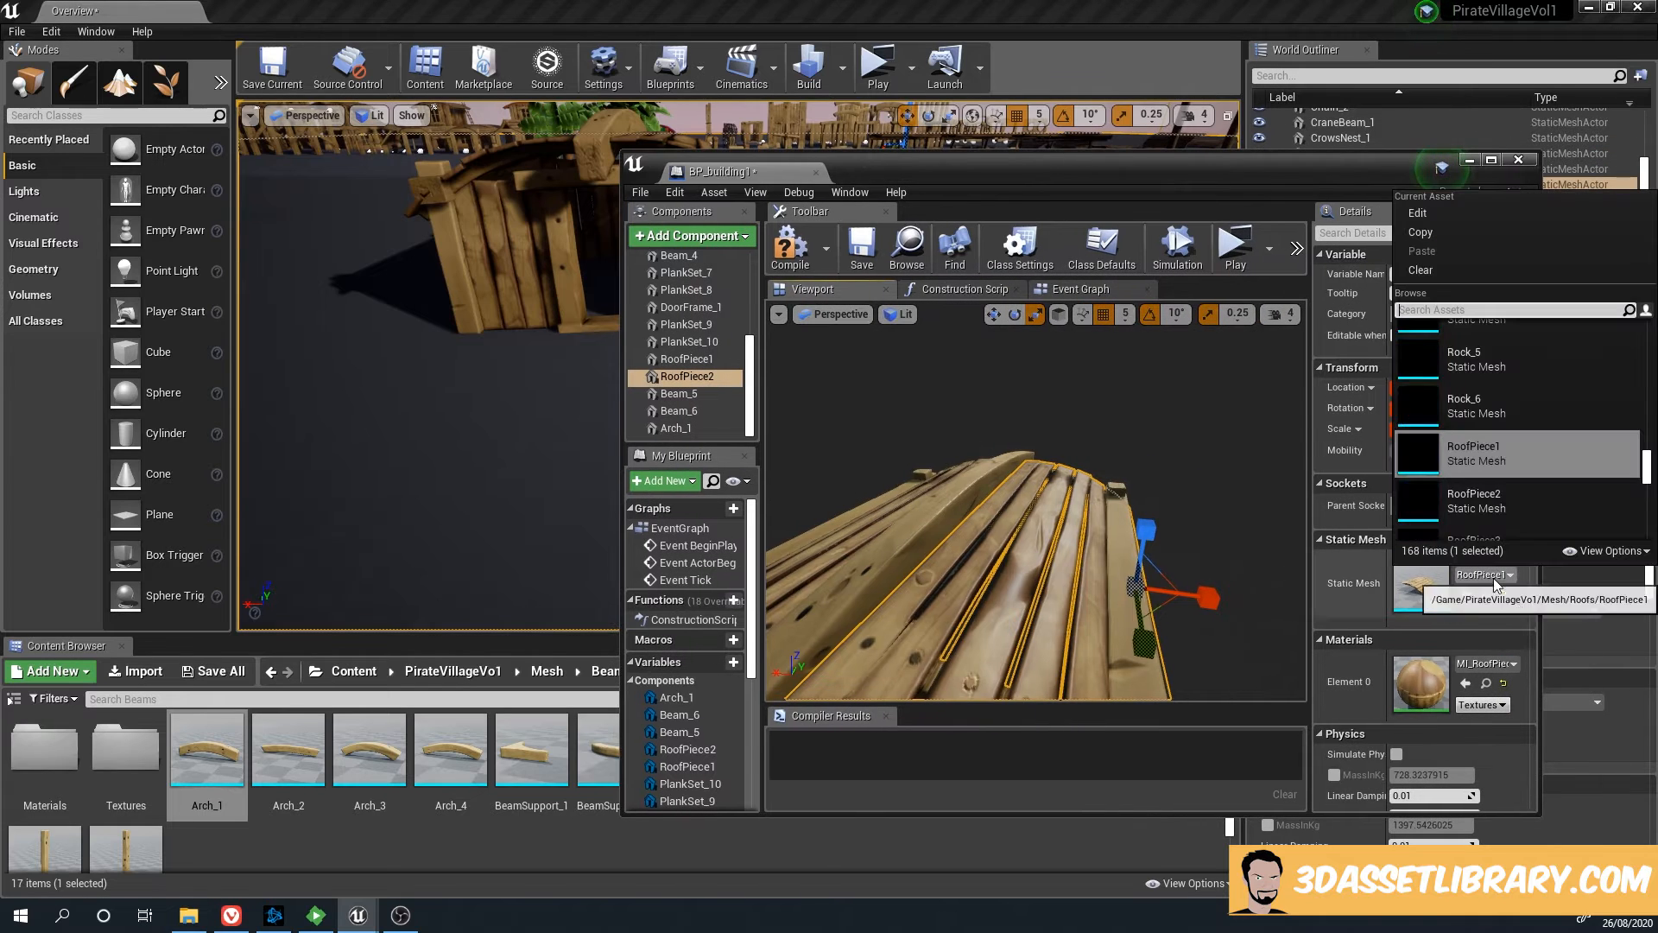
scroll(1566, 526, "down", 1)
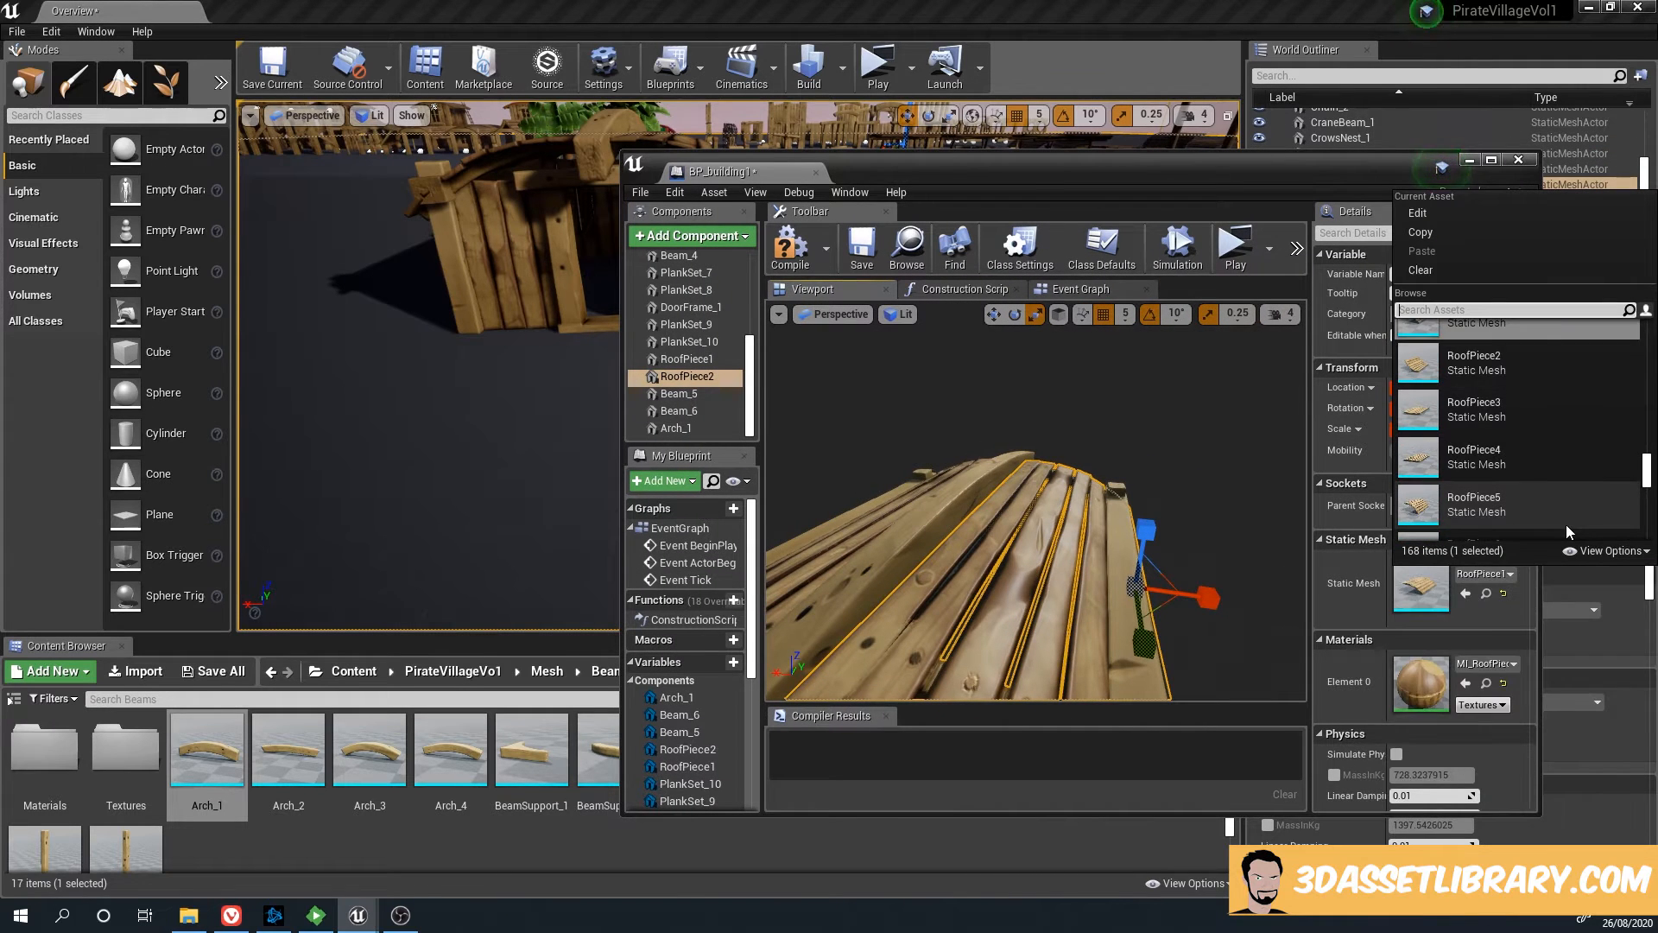
left_click(1543, 510)
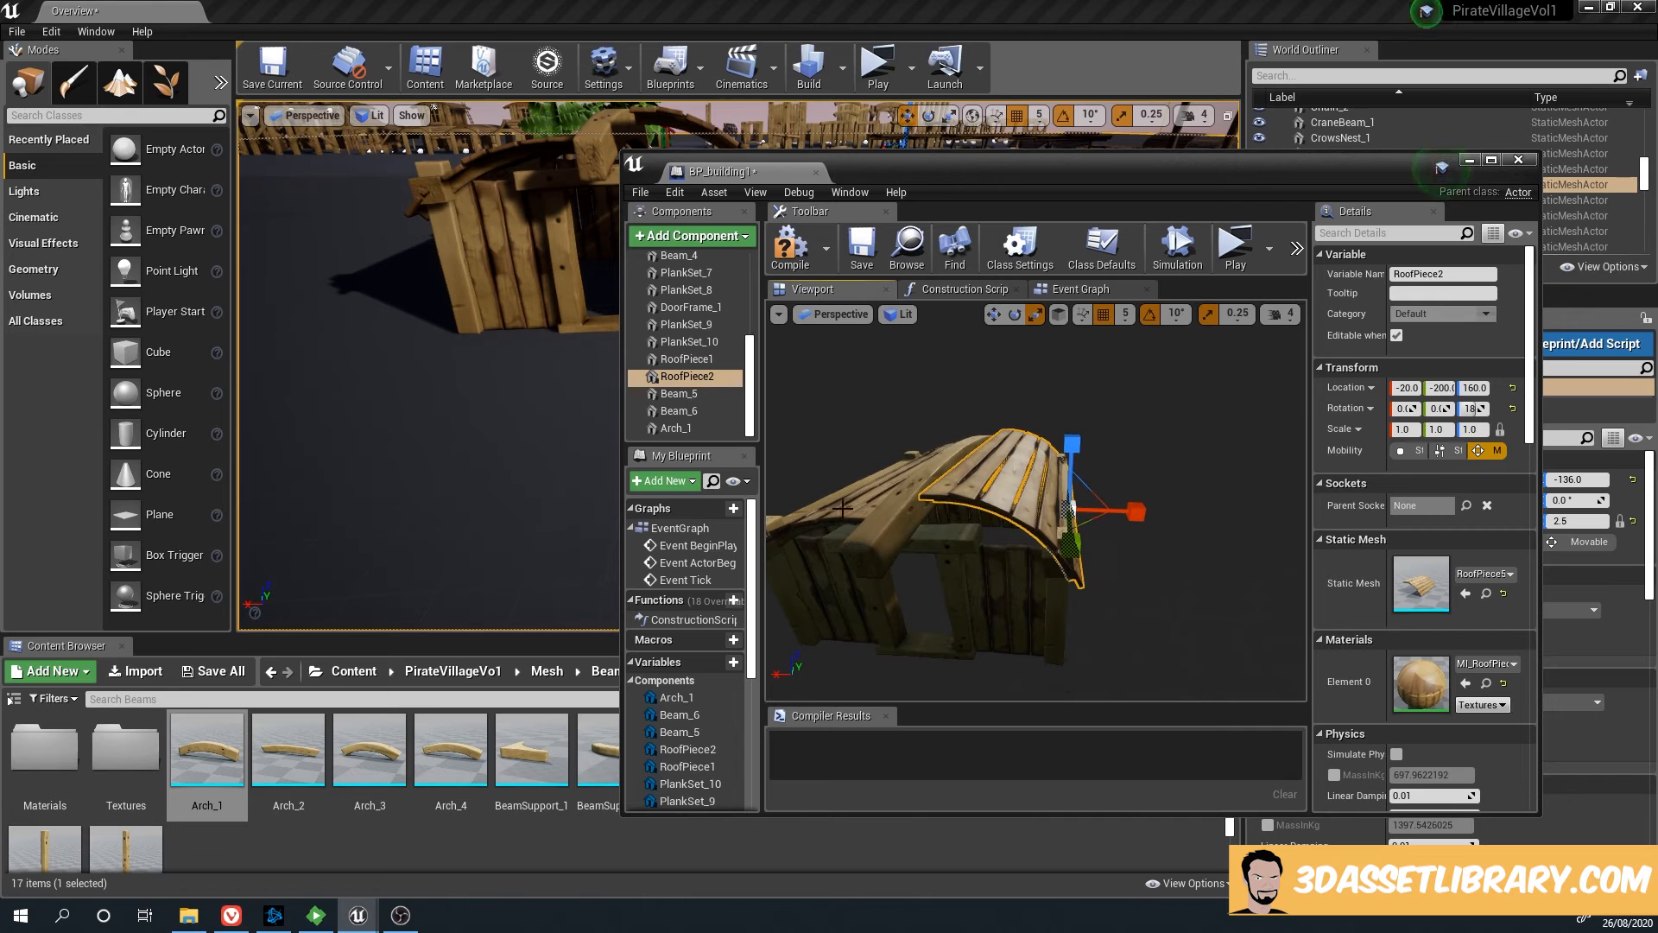
Swap the RoofPiece1 component's static mesh for RoofPiece5
left_click(686, 358)
left_click(1485, 574)
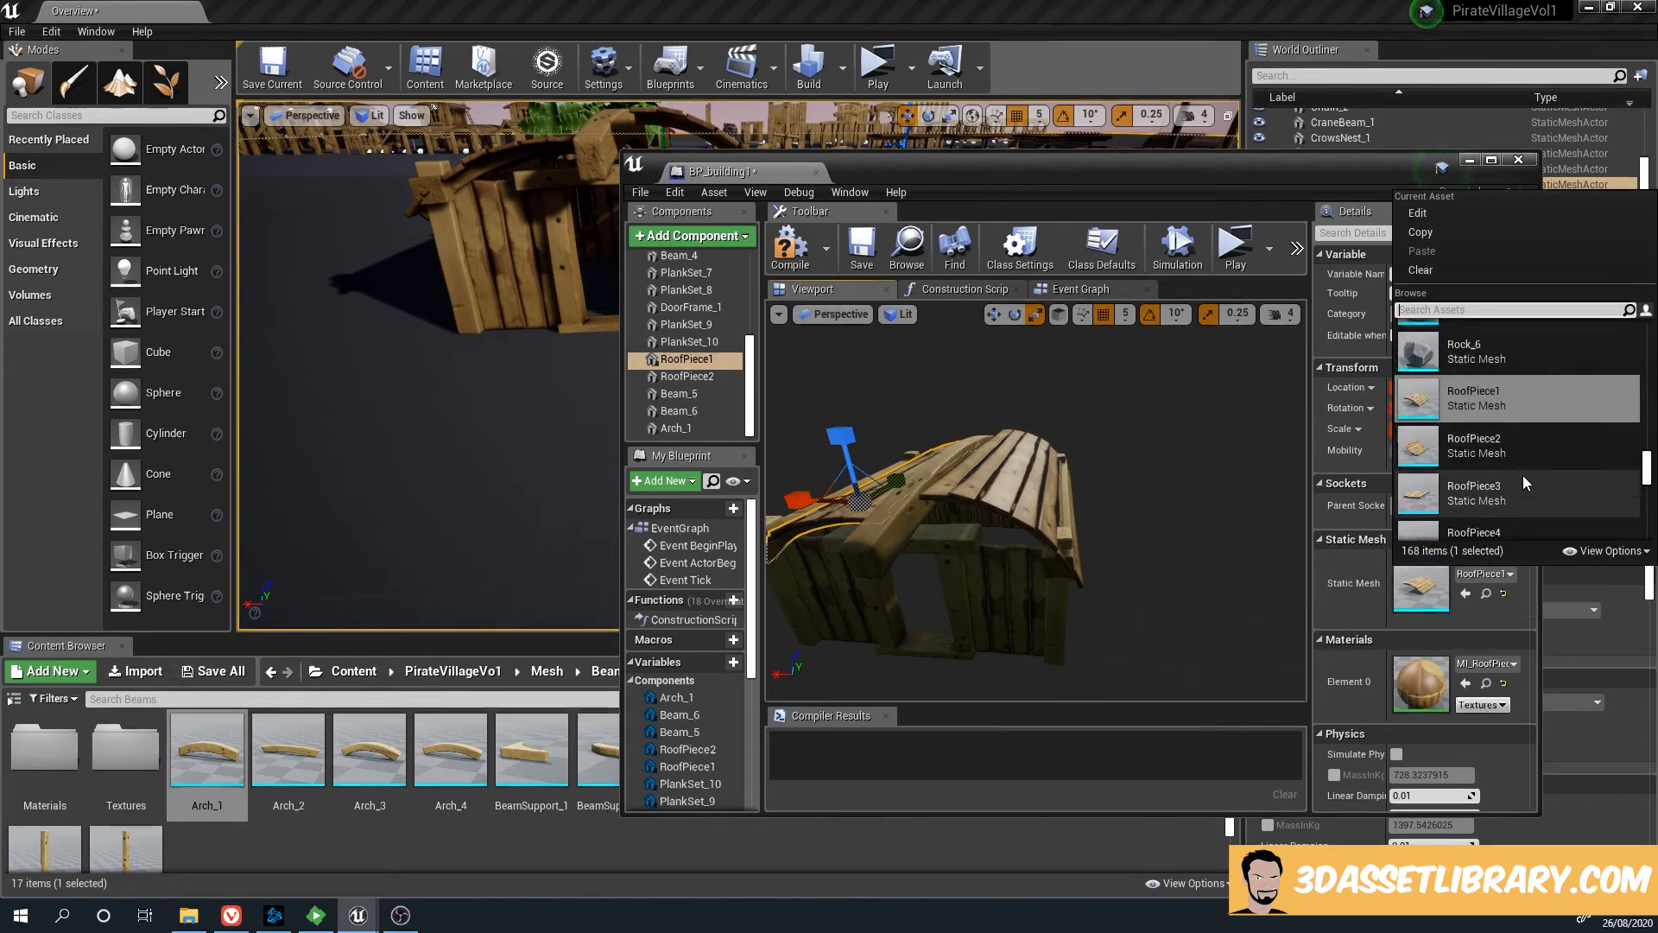
scroll(1522, 475, "down", 2)
left_click(1532, 479)
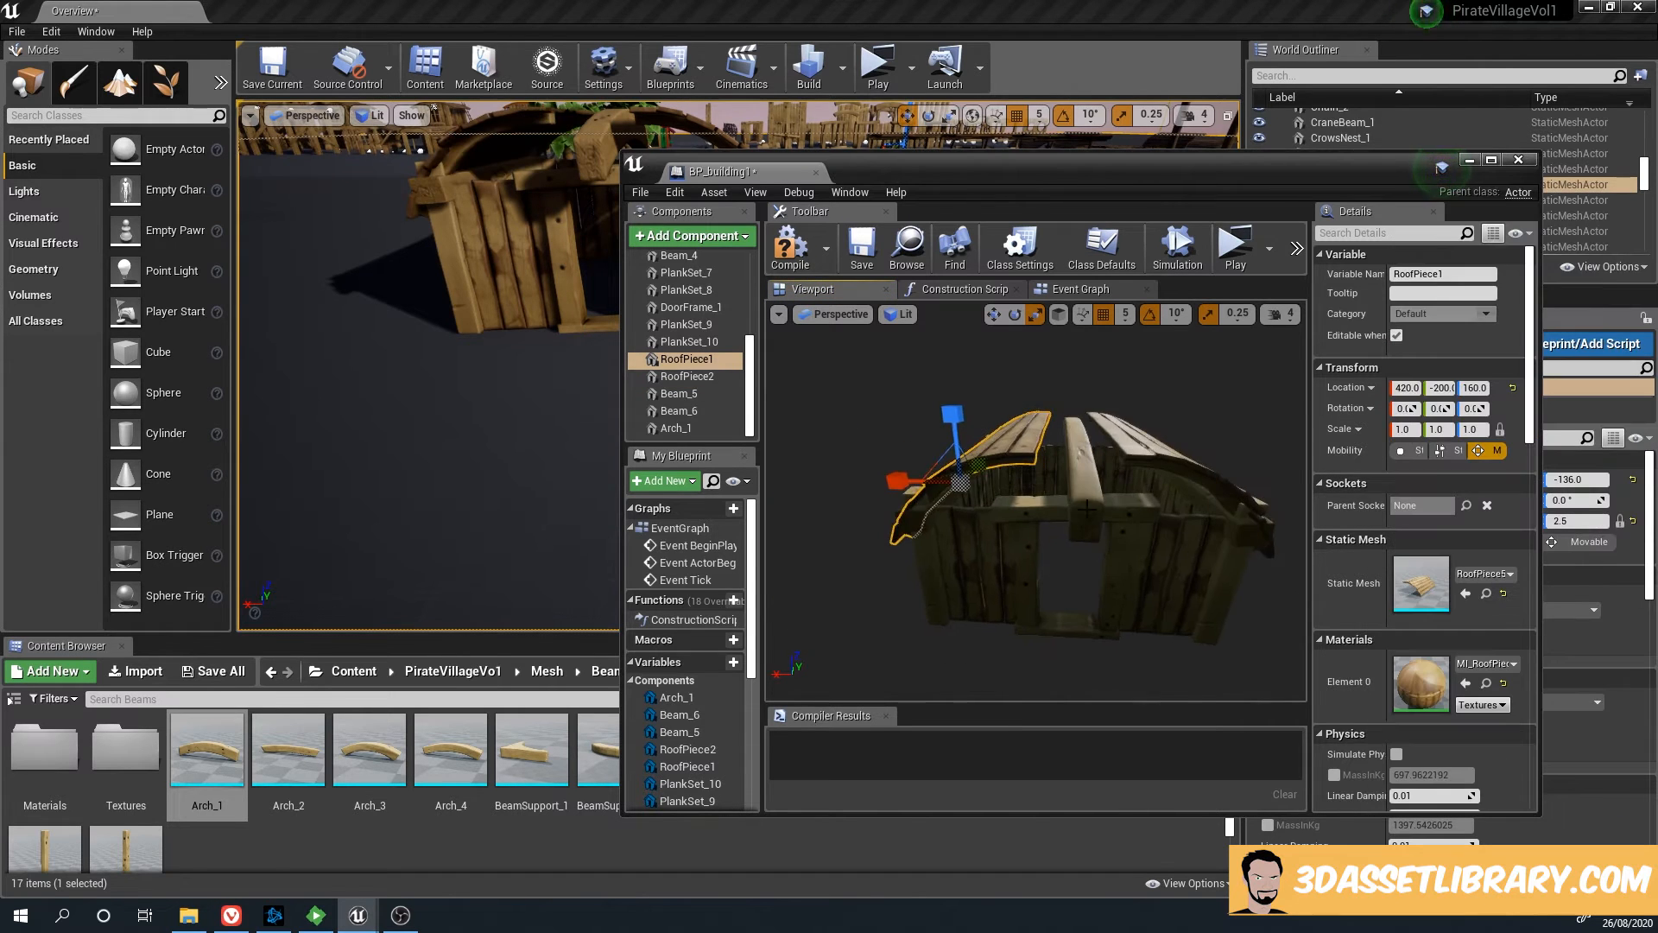
Move the two roof halves inward to close the ridge gap, with RoofPiece1 at X 395 and RoofPiece2 at X 0
left_click(1087, 508)
left_click(948, 468)
key("w")
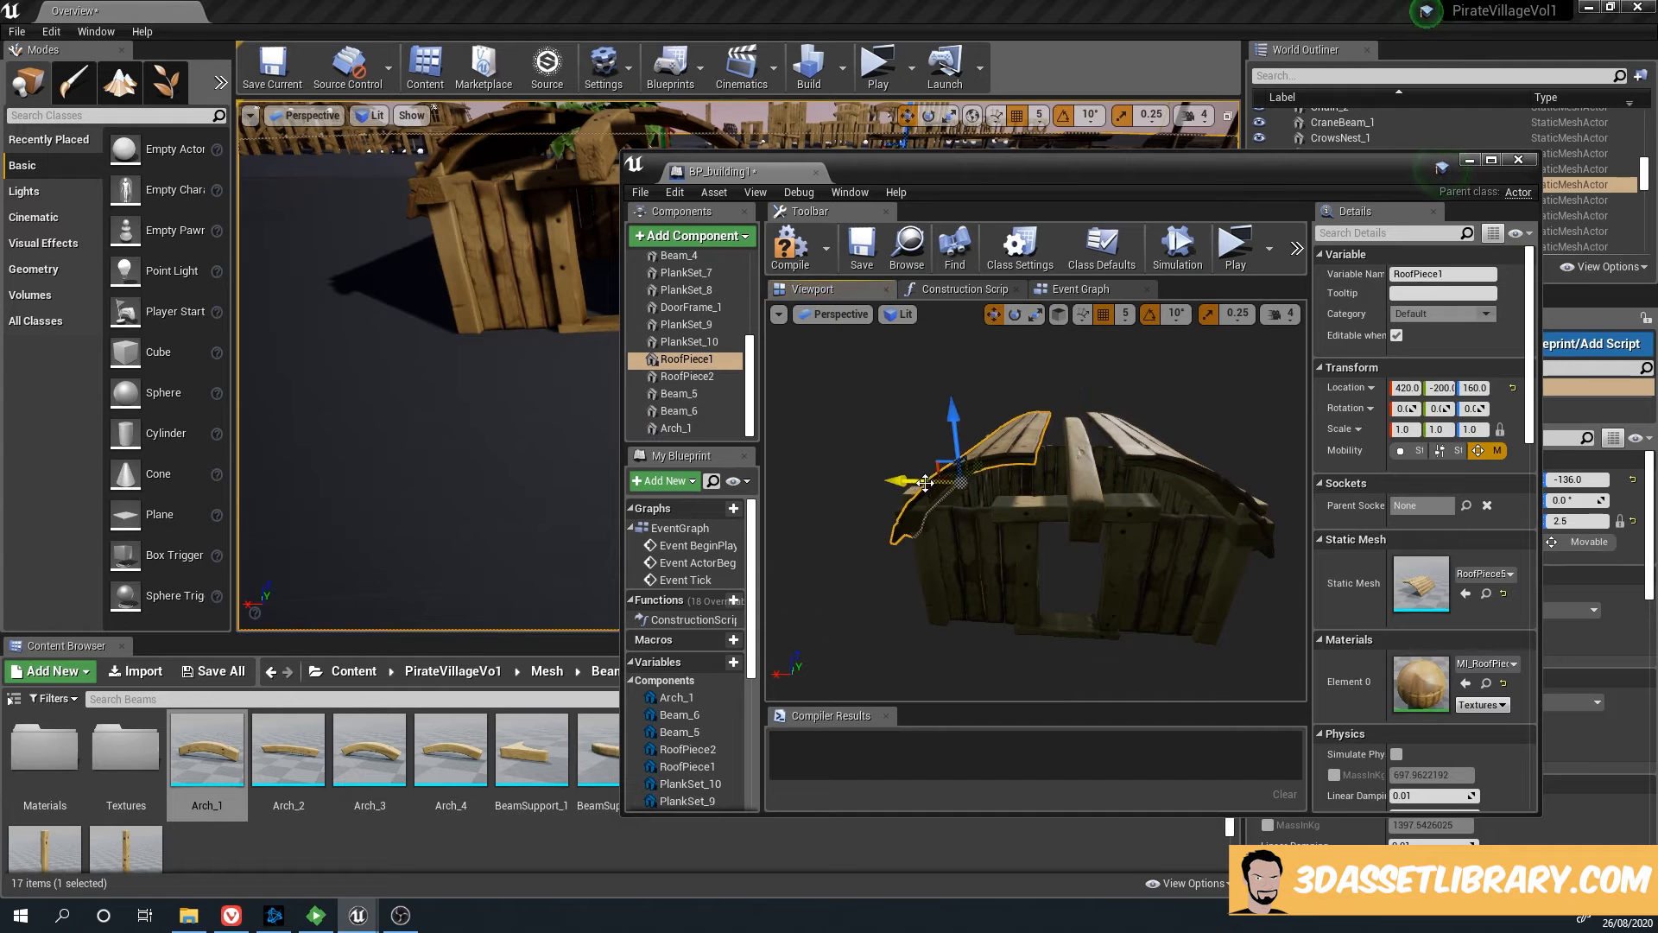
left_click_drag(916, 481, 931, 482)
mouse_move(931, 481)
right_mouse_down()
mouse_move(872, 481)
mouse_move(937, 487)
right_mouse_up()
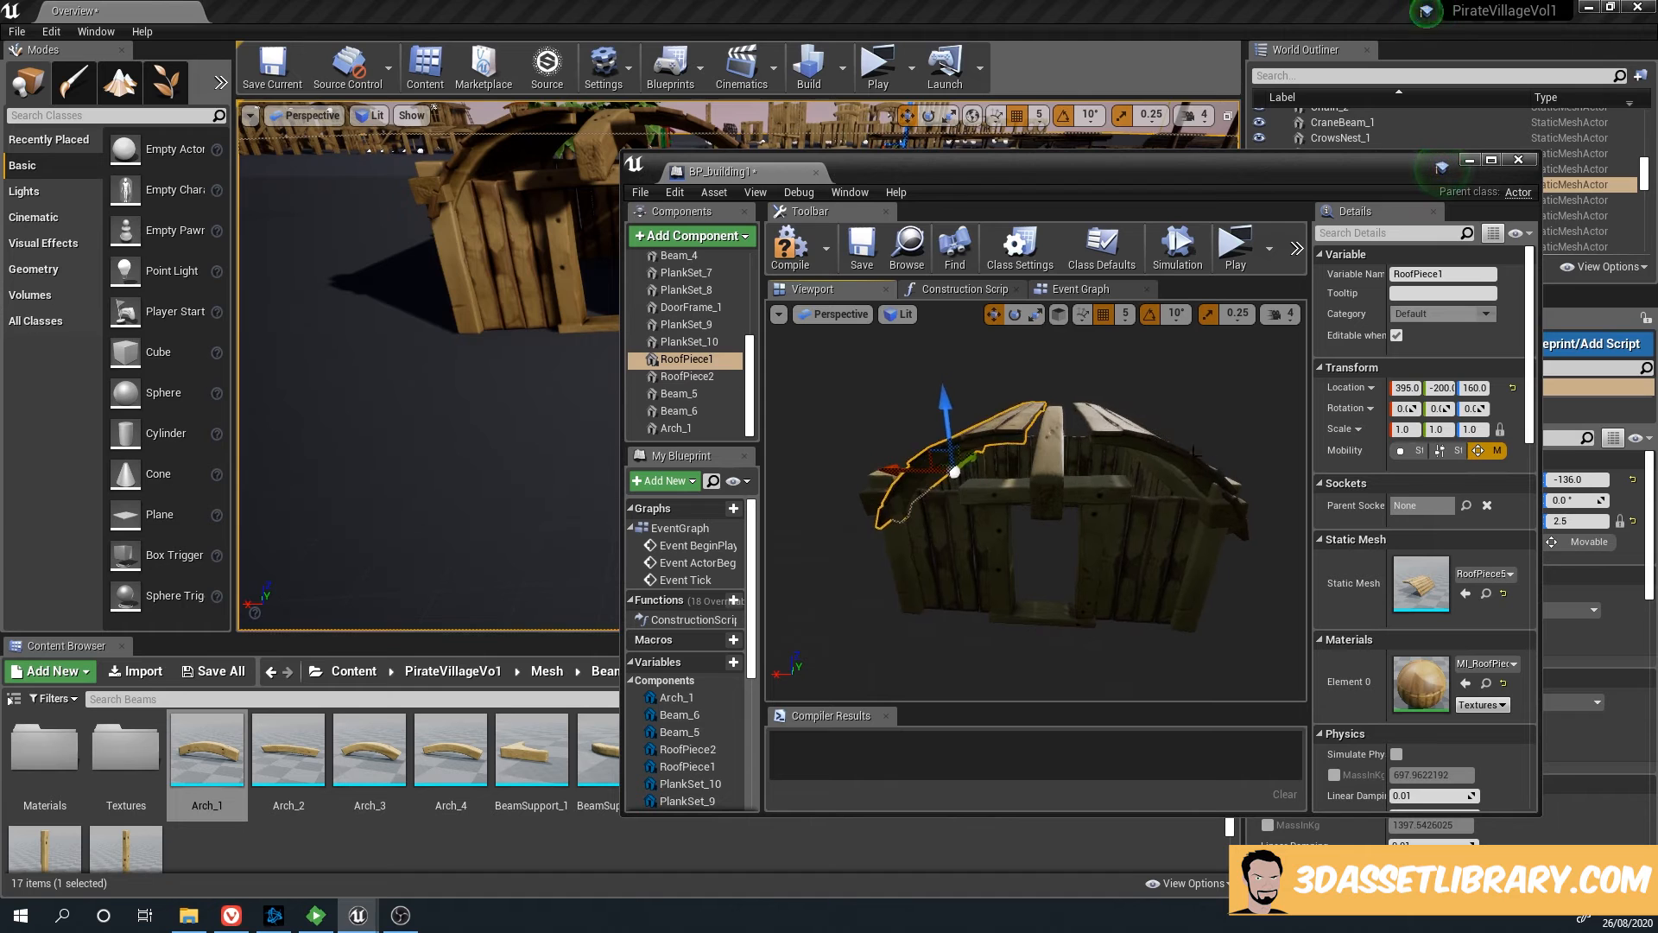
left_click(1190, 448)
left_click_drag(1220, 480, 1221, 481)
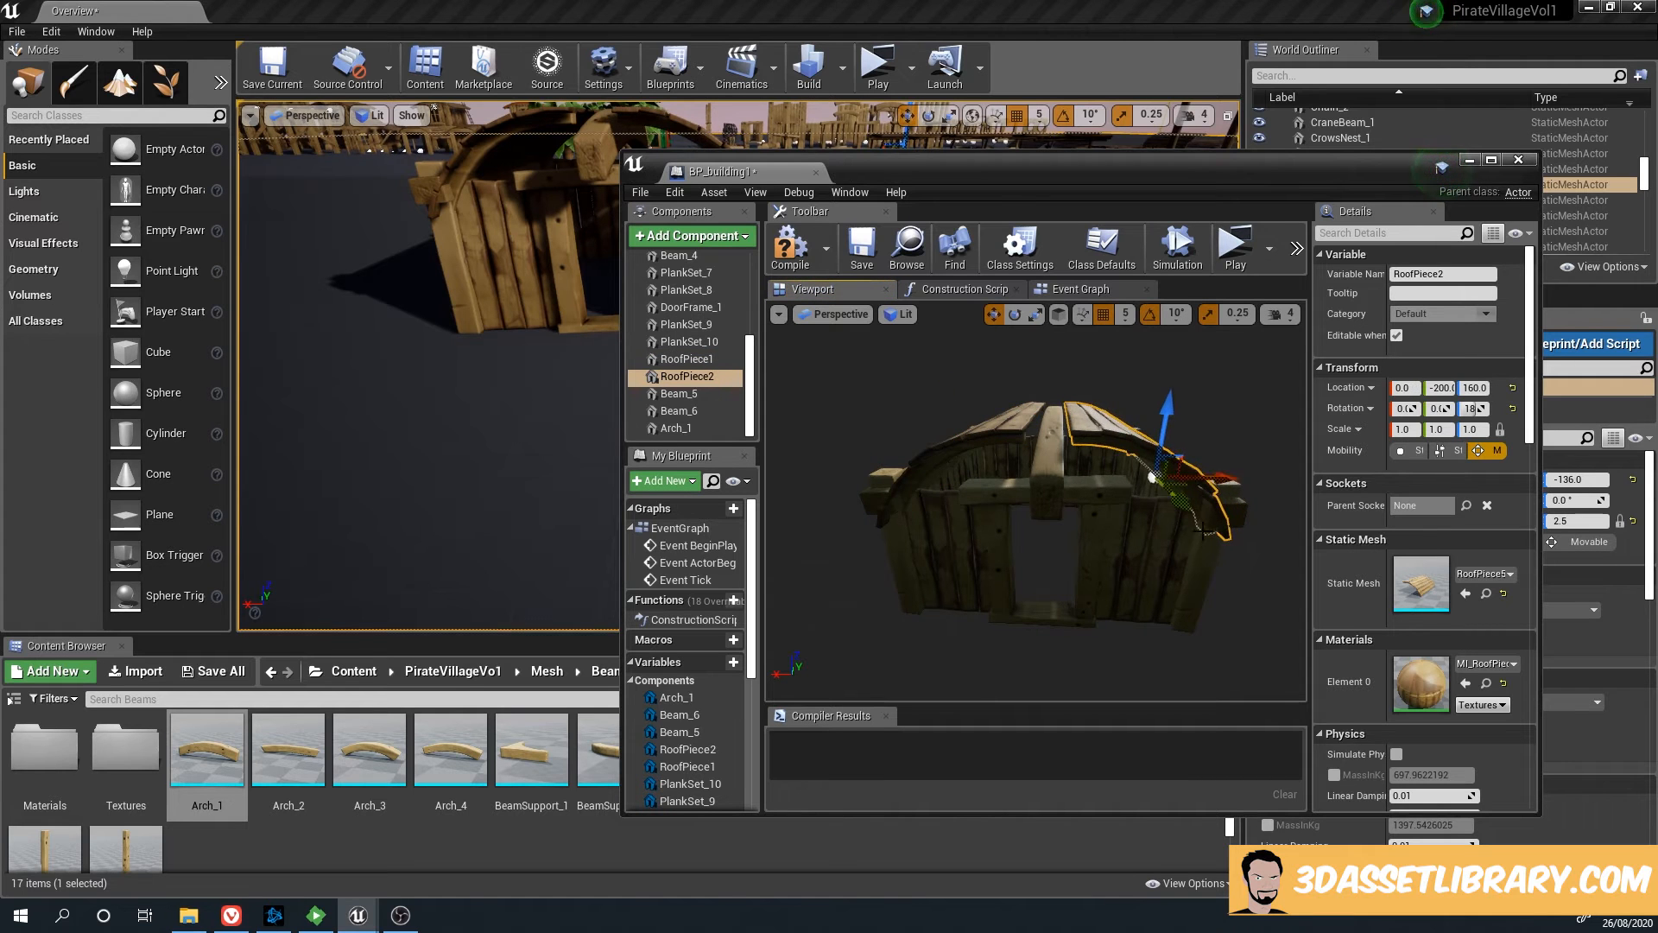
mouse_move(1222, 480)
right_mouse_down()
mouse_move(1268, 477)
mouse_move(1250, 494)
right_mouse_up()
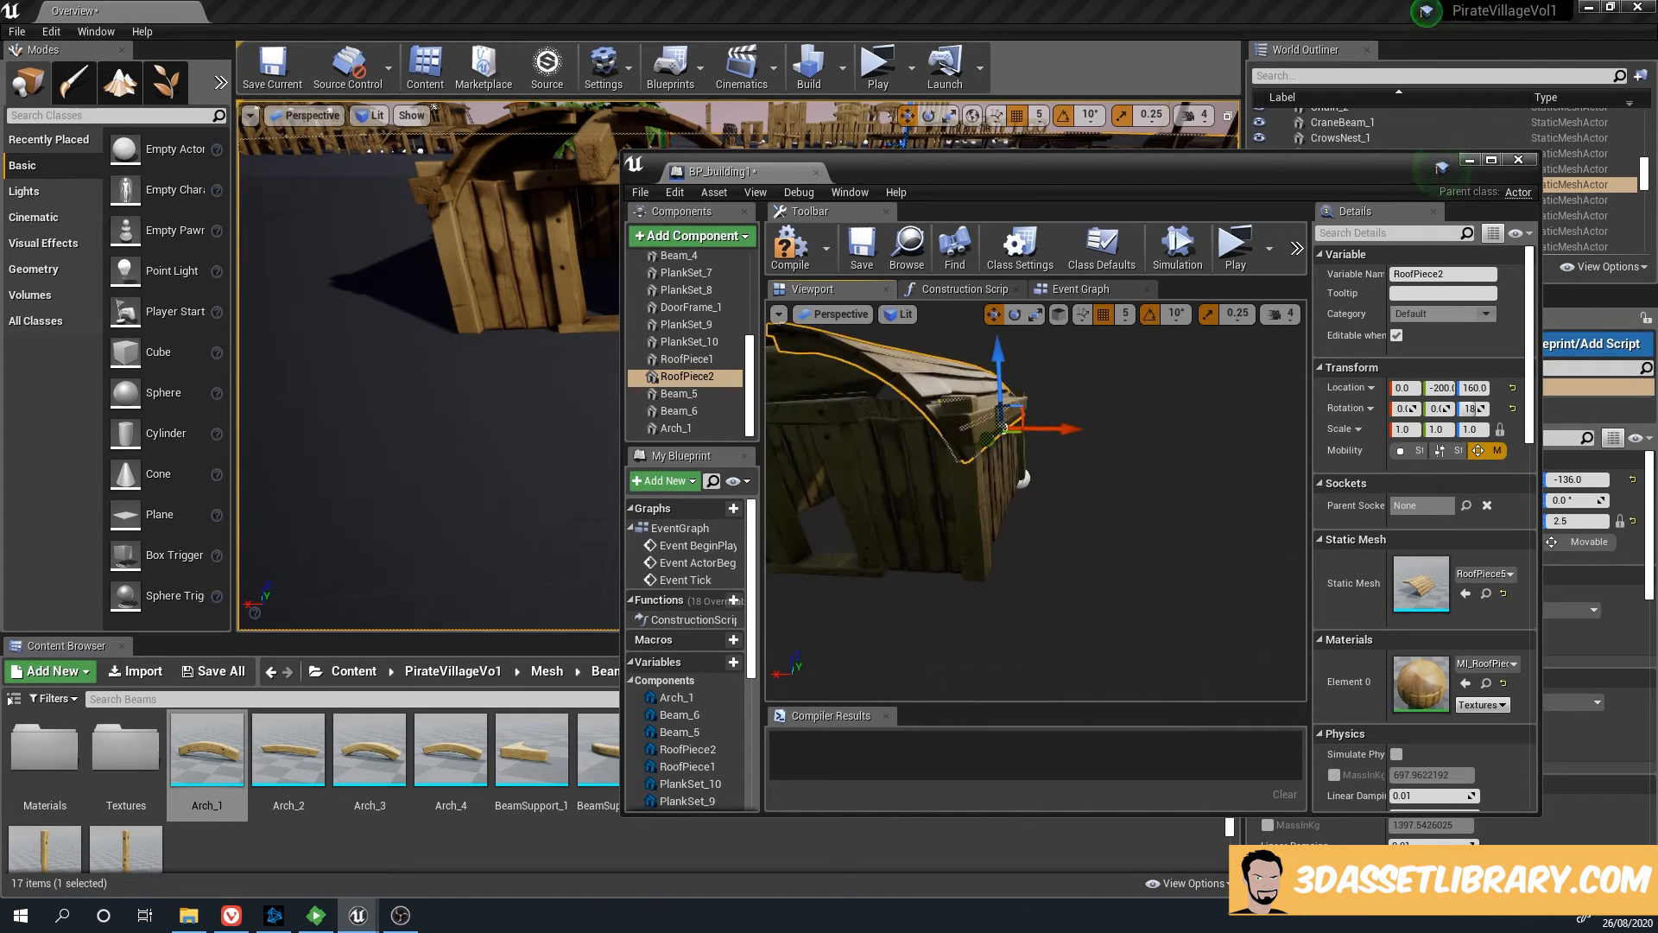
right_click_drag(1083, 501, 1073, 495)
Raise Arch_1 to Z 295 on the roof ridge and set its Y scale to 0.75
left_click(1097, 493)
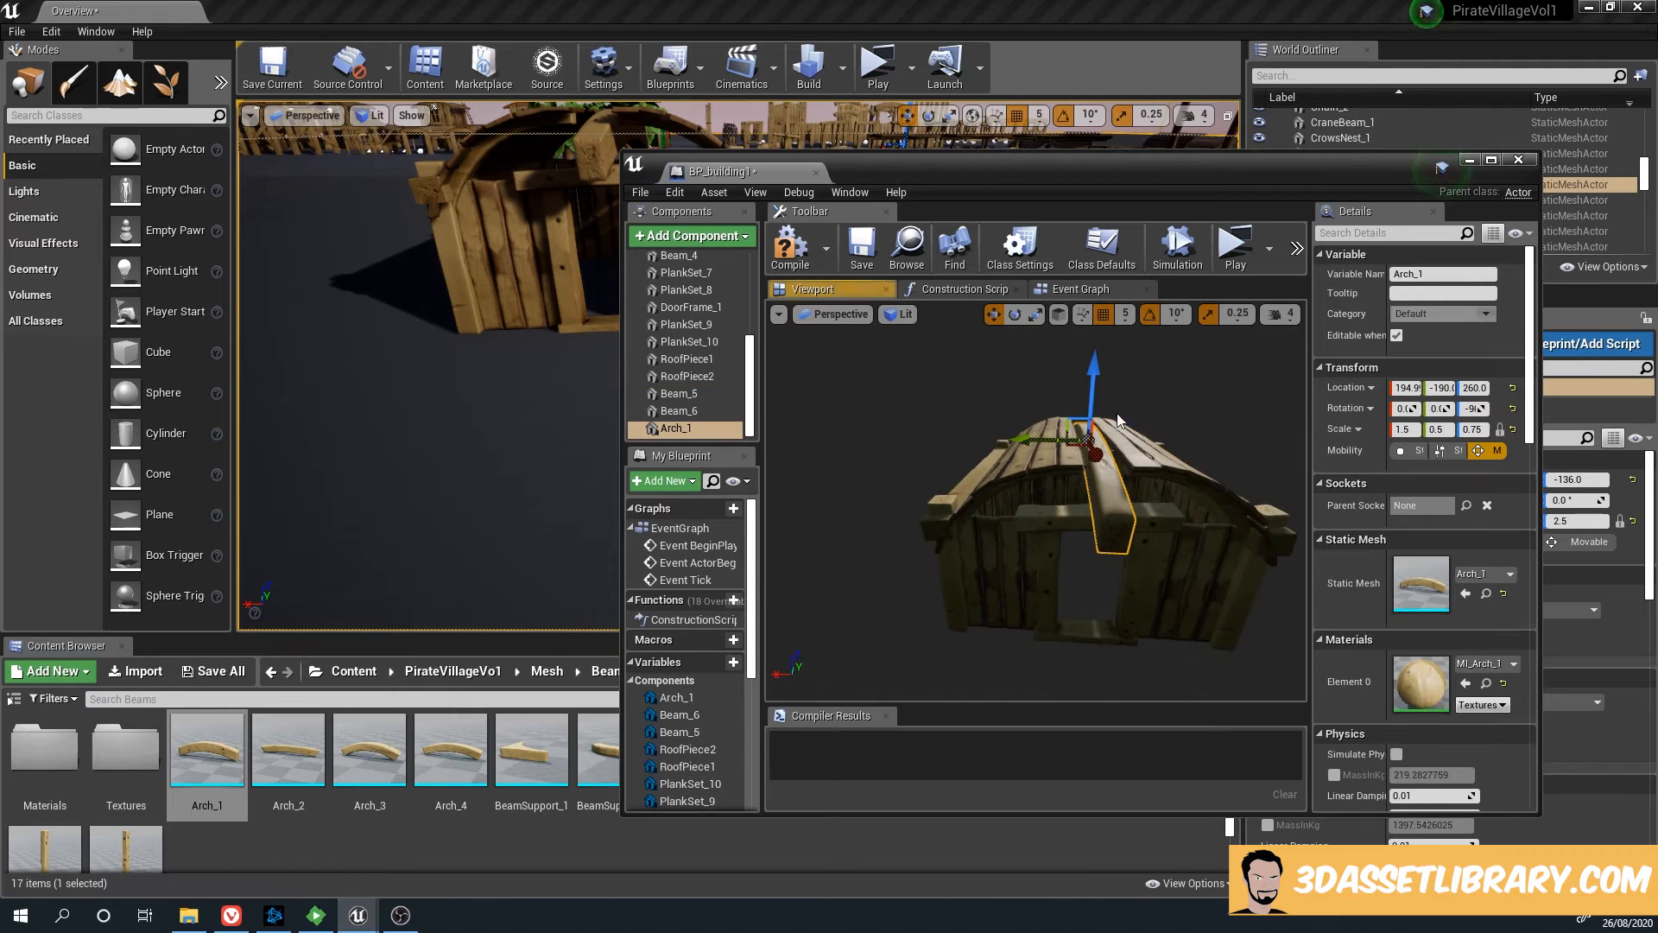
left_click_drag(1095, 373, 1095, 347)
key("r")
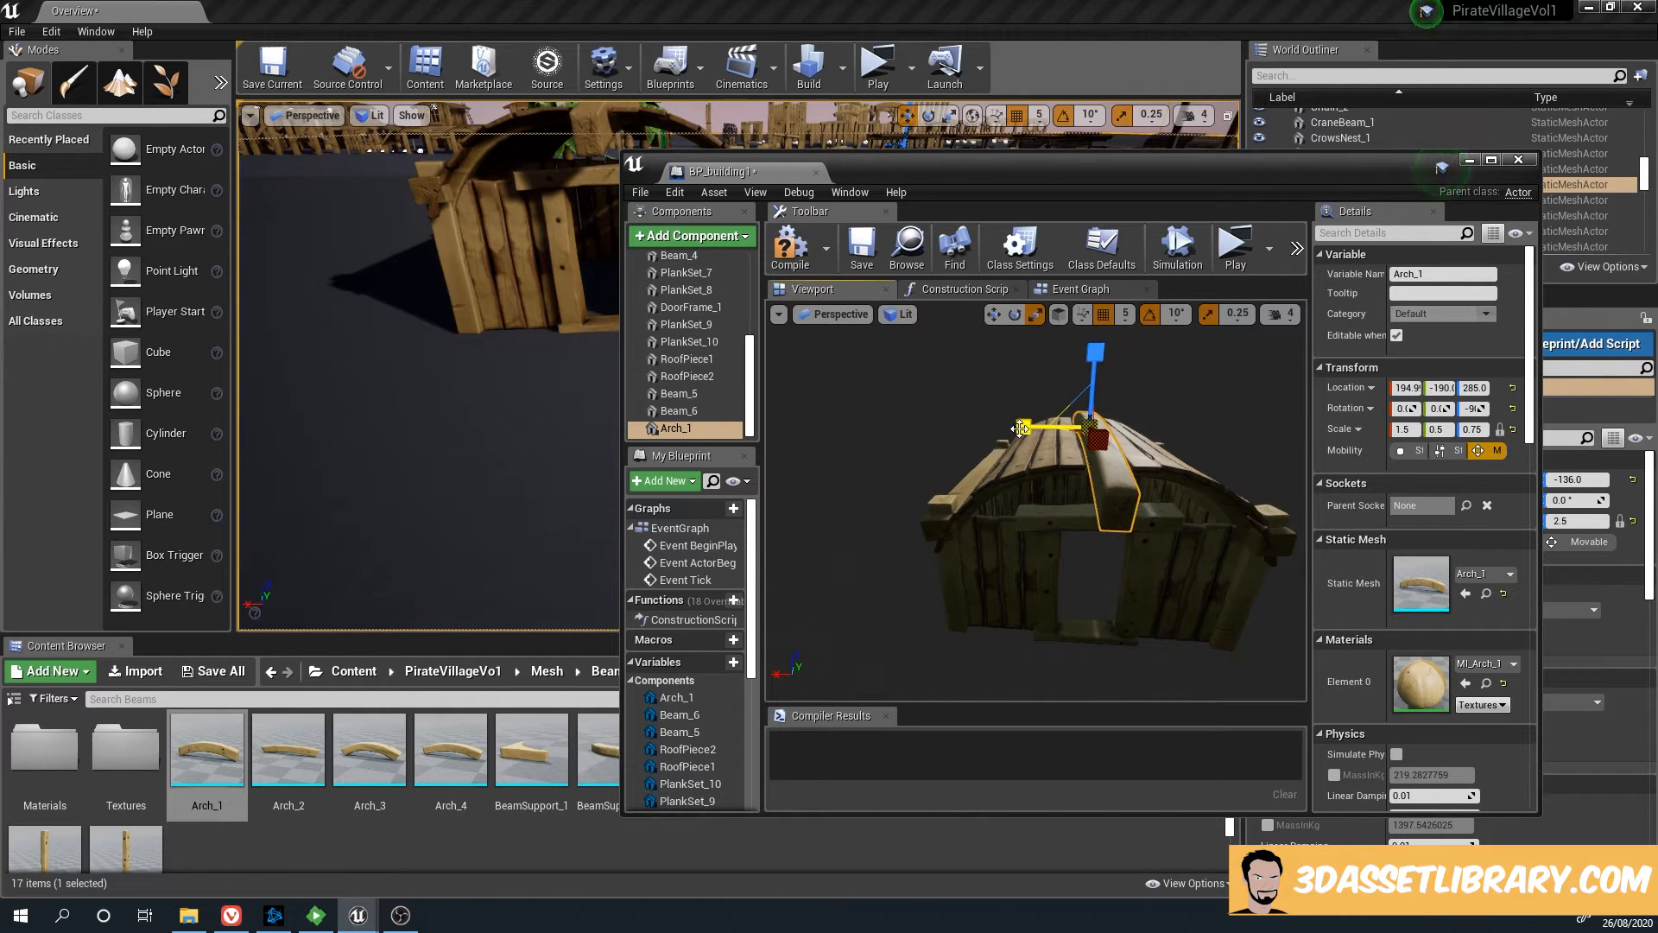
left_click_drag(1021, 429, 1012, 428)
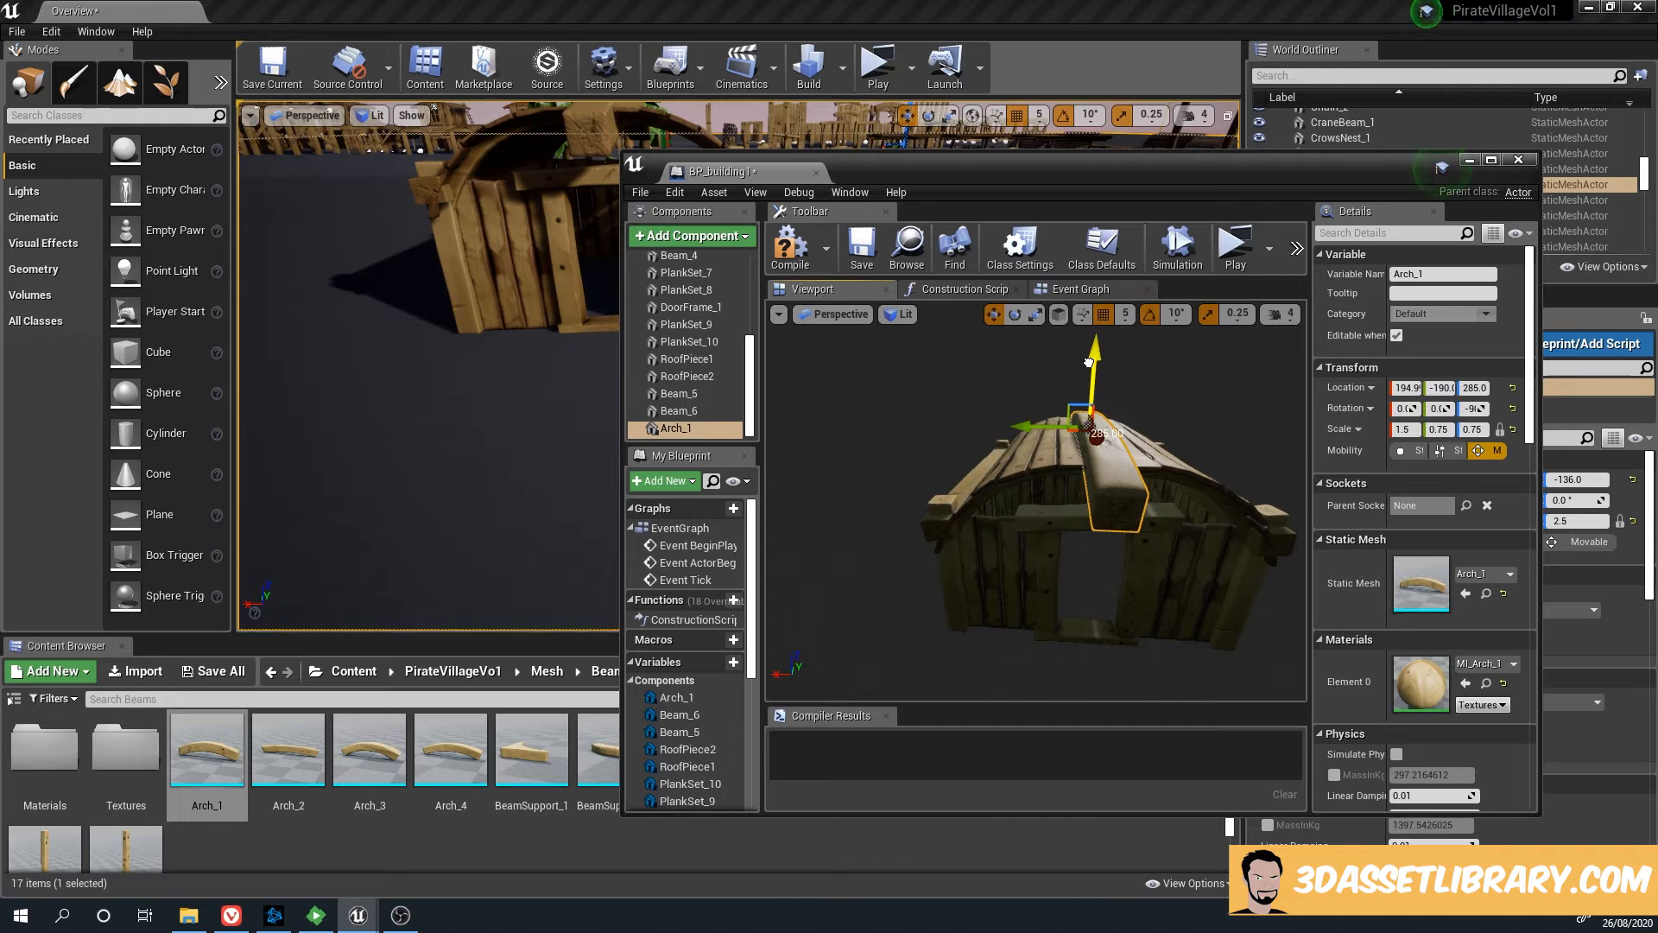
left_click_drag(1089, 362, 1090, 351)
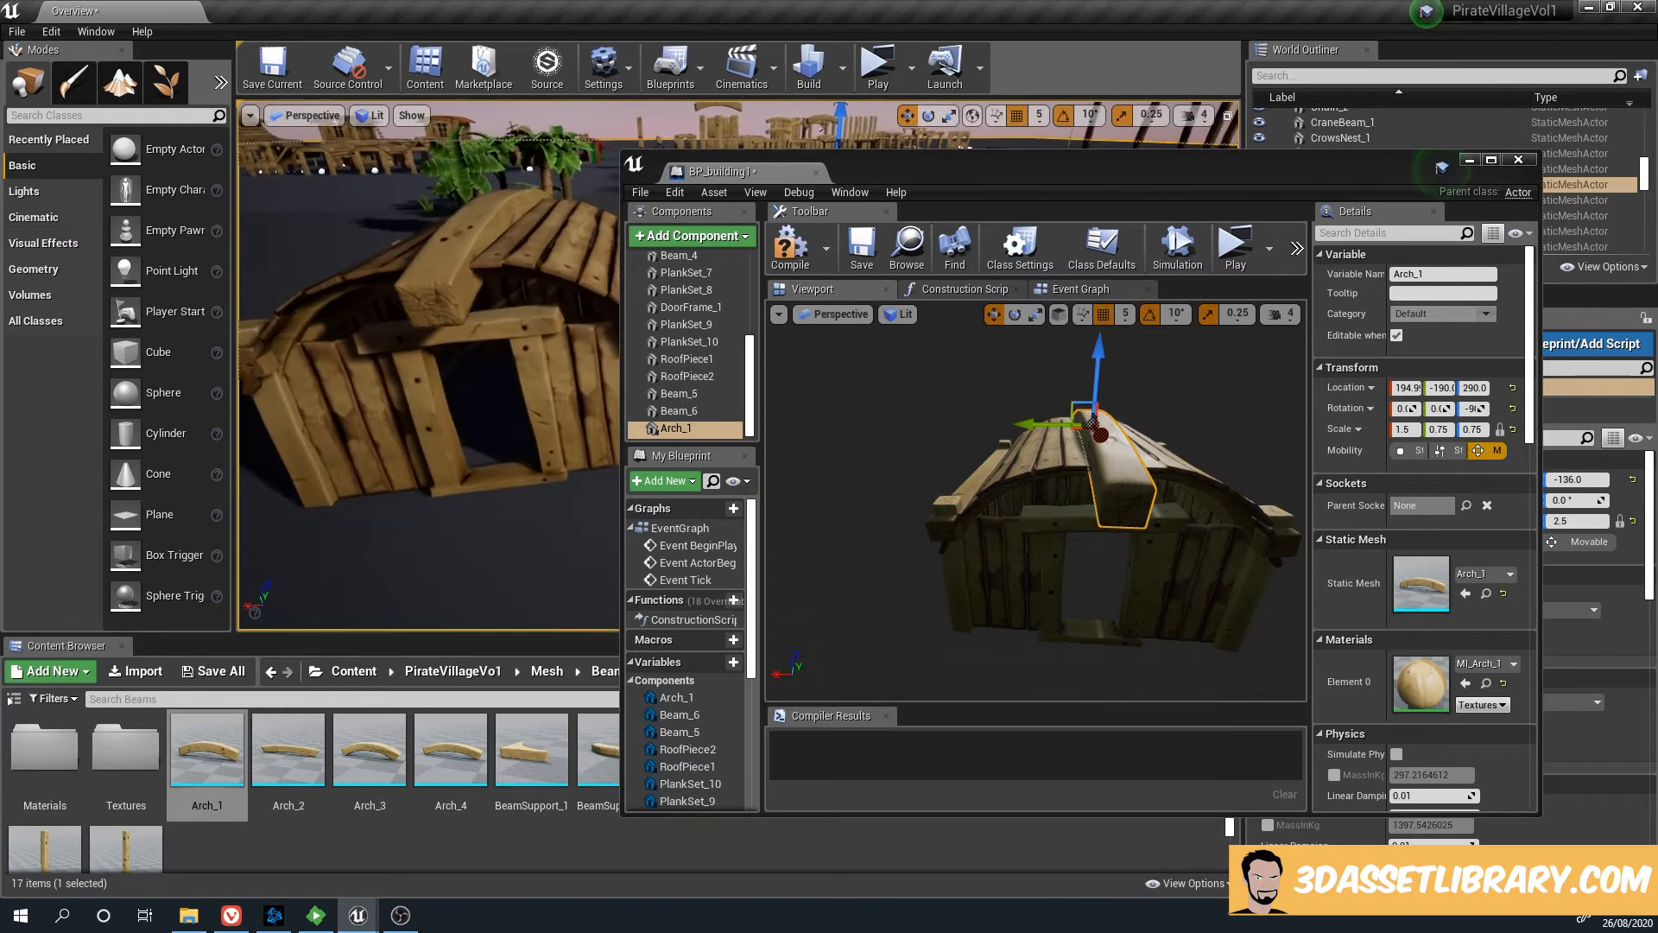
right_click_drag(335, 120, 347, 122)
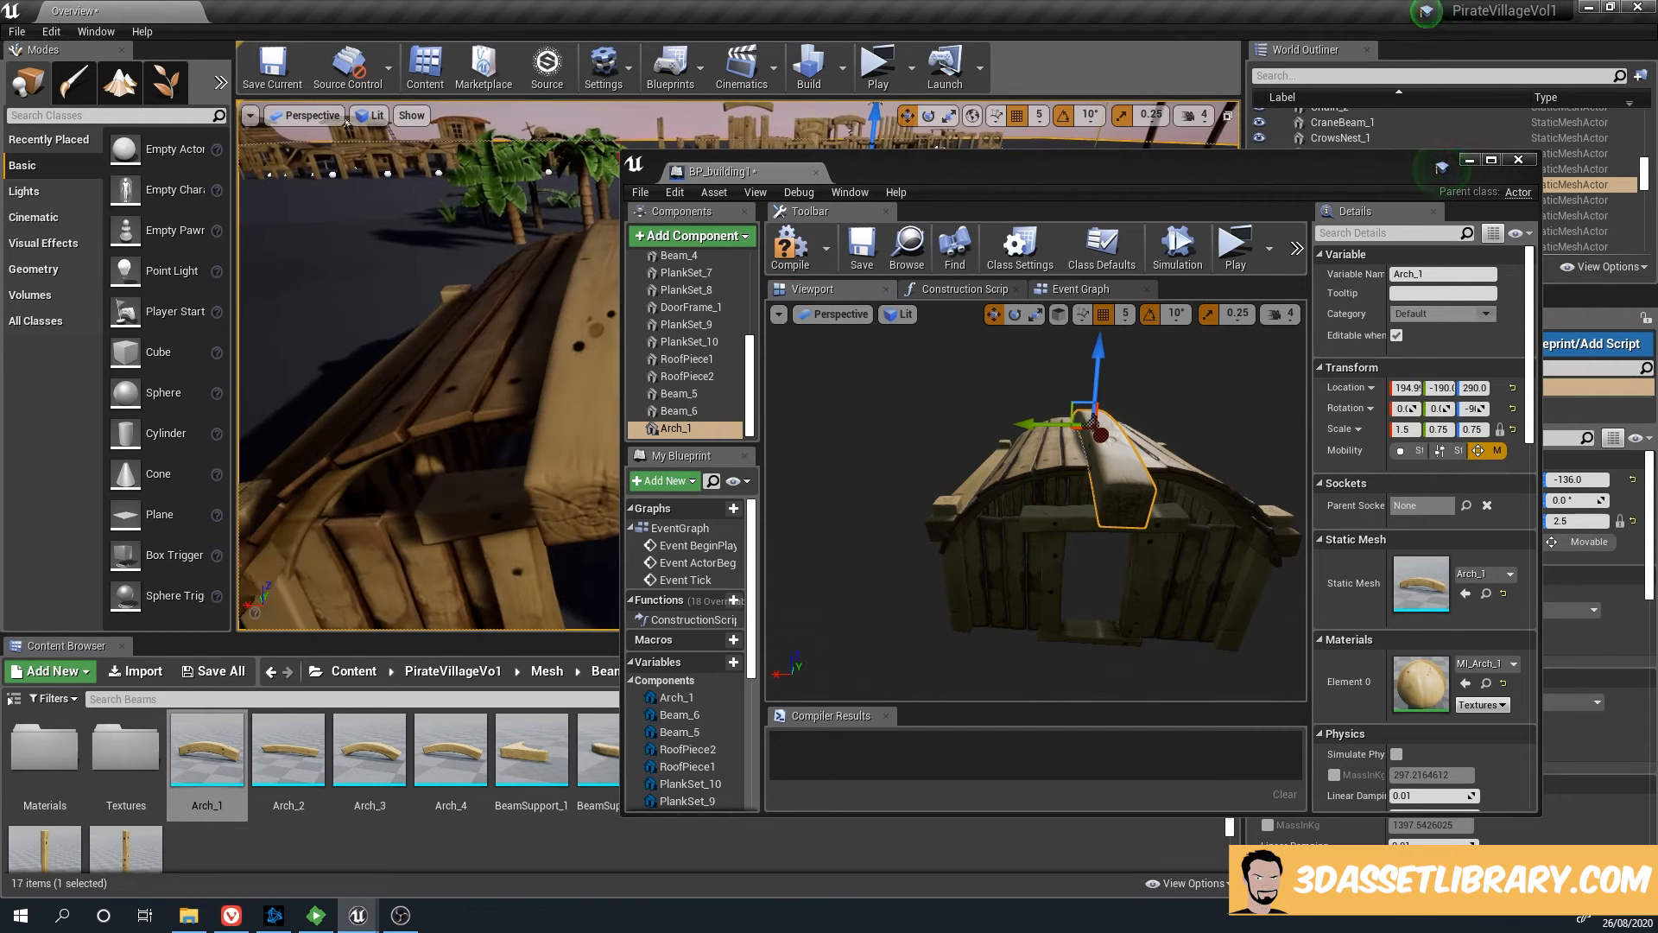
left_click_drag(1096, 369, 1097, 357)
right_click_drag(1048, 515, 1047, 516)
right_click_drag(445, 269, 433, 275)
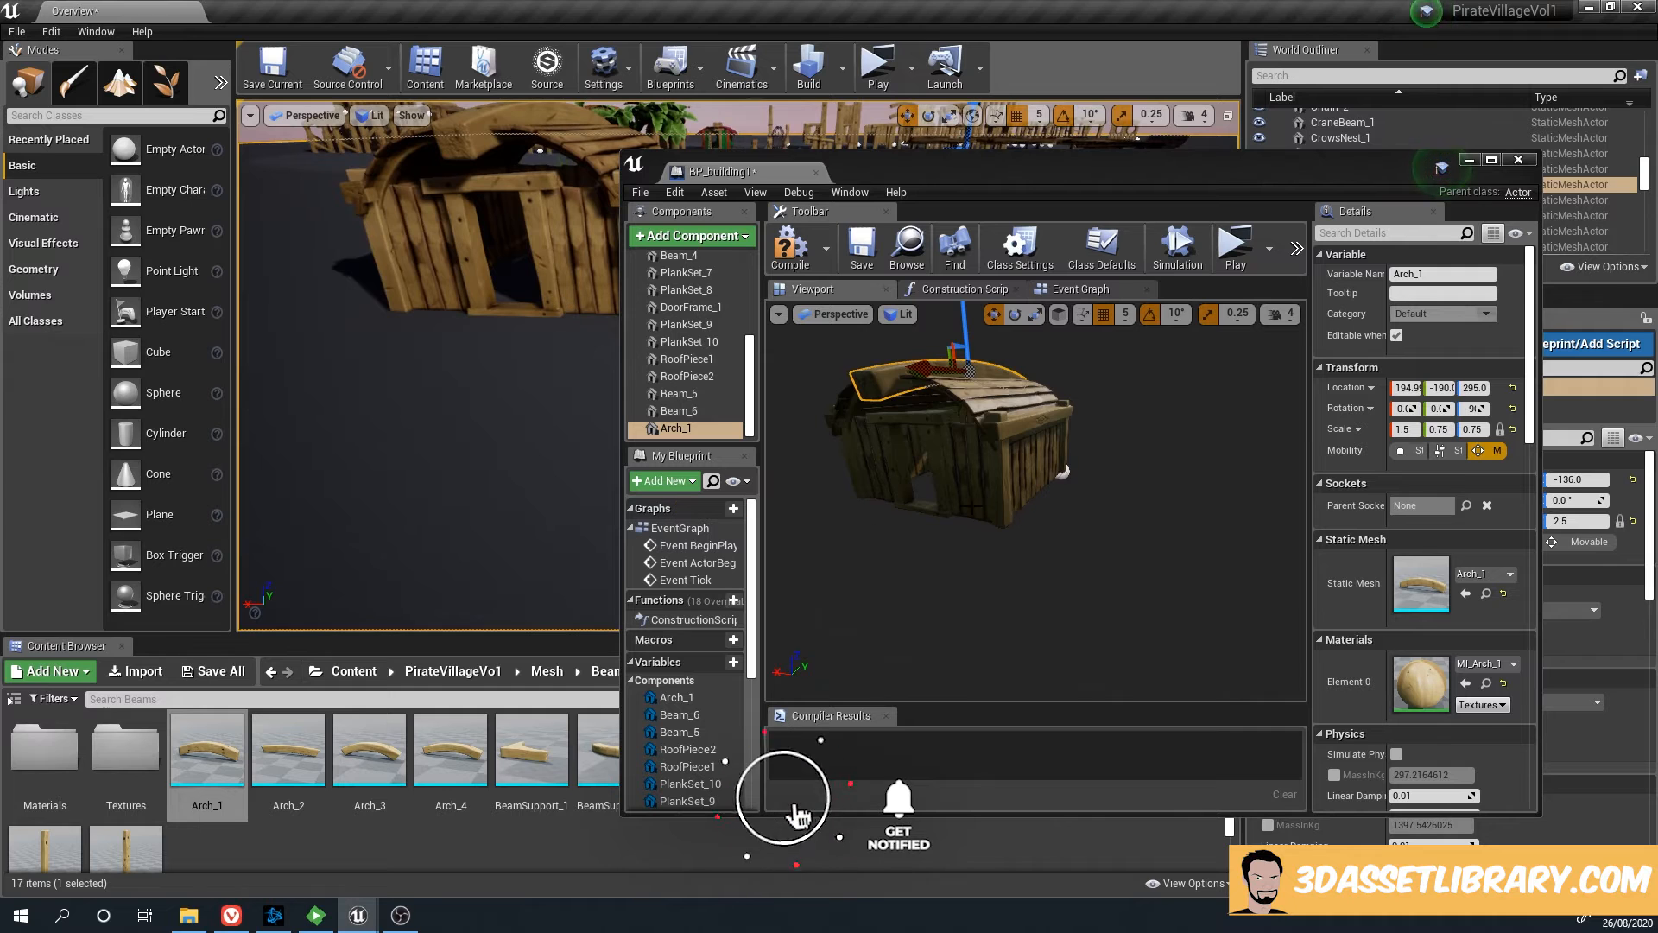
Inspect PlankSet_10 beside the door frame and look through the plank meshes in the Planks folder
right_click_drag(1047, 515, 961, 499)
left_click(972, 501)
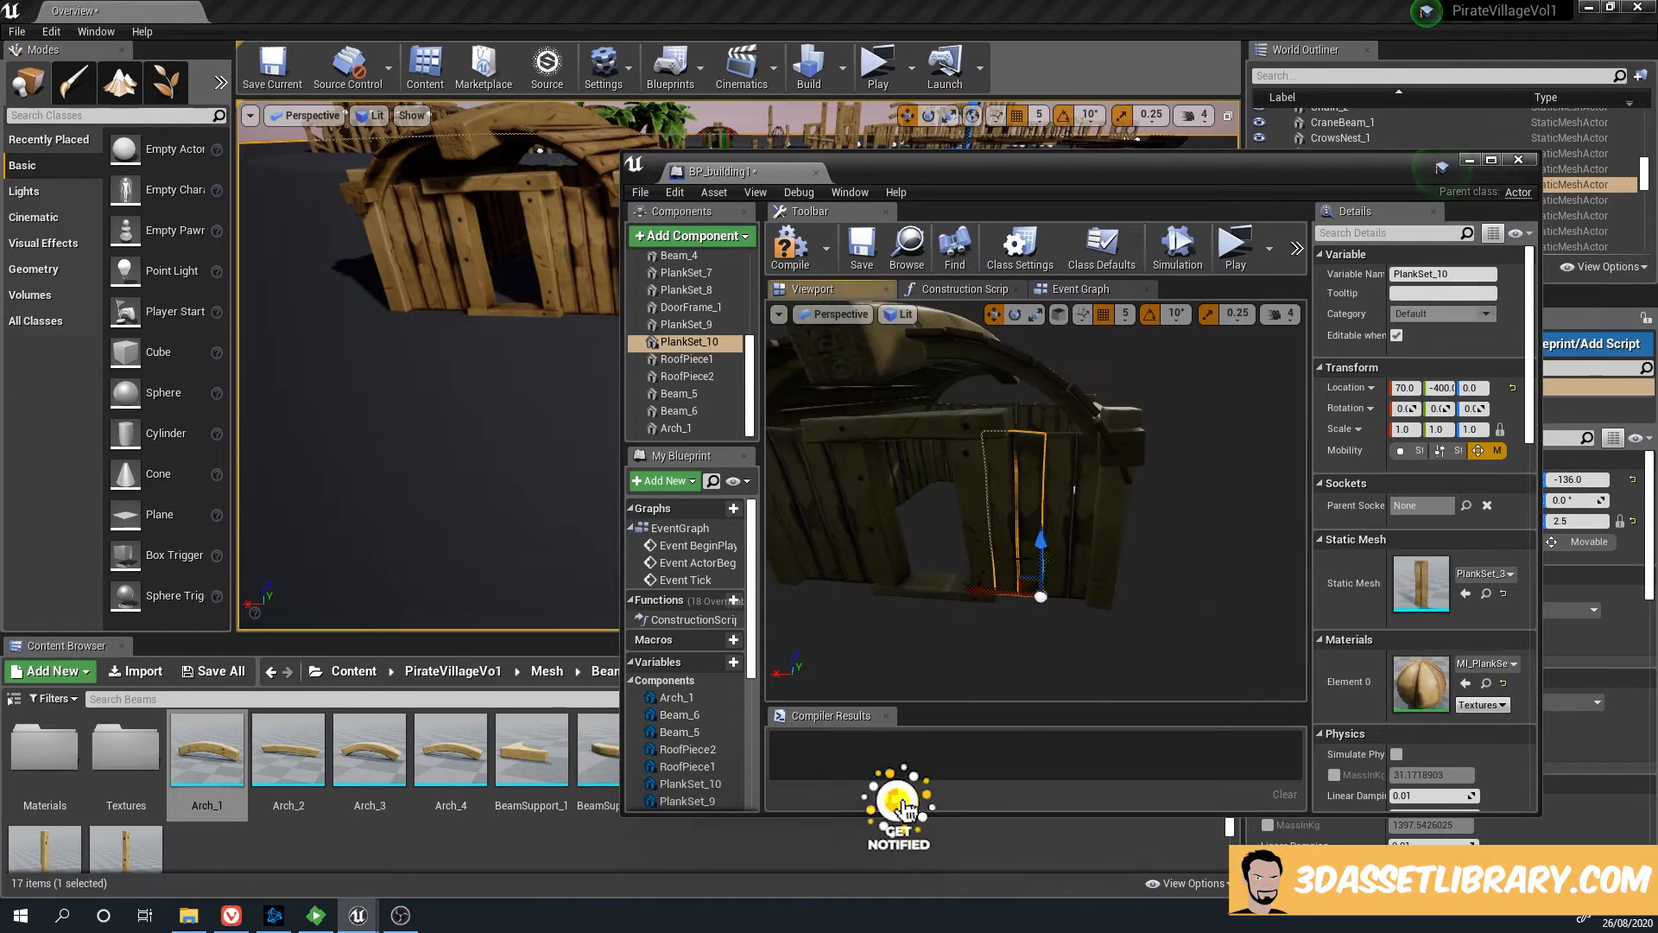
key("r")
mouse_move(1042, 542)
left_mouse_down()
mouse_move(1043, 483)
mouse_move(1043, 582)
mouse_move(1043, 544)
left_mouse_up()
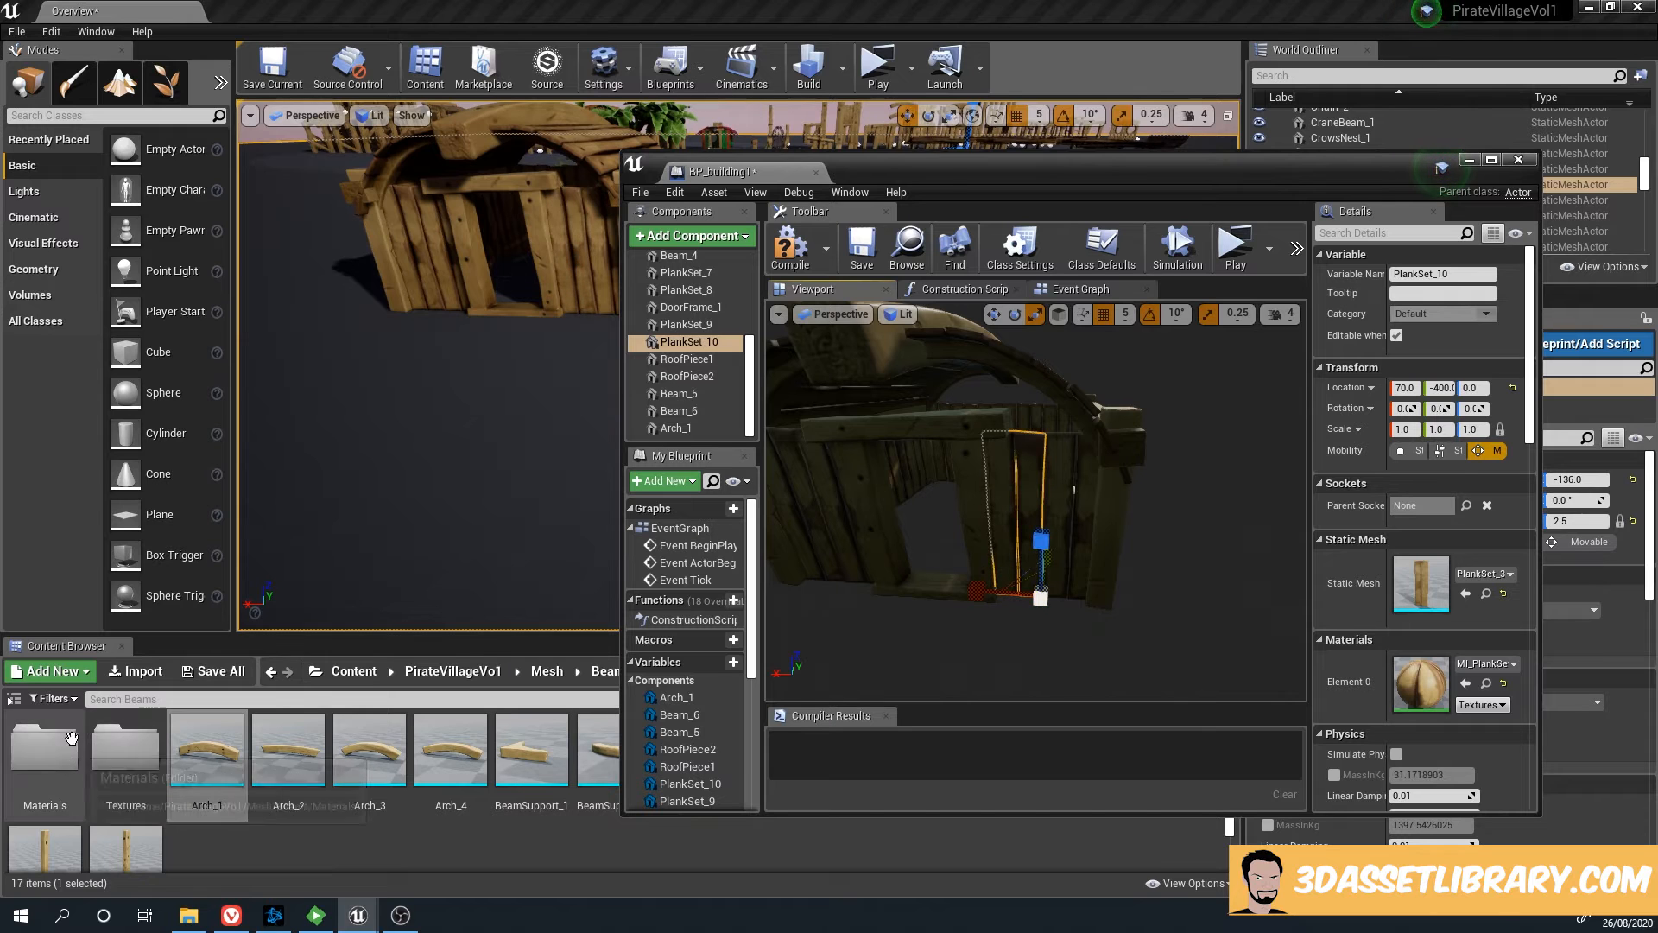
left_click(544, 675)
double_click(53, 777)
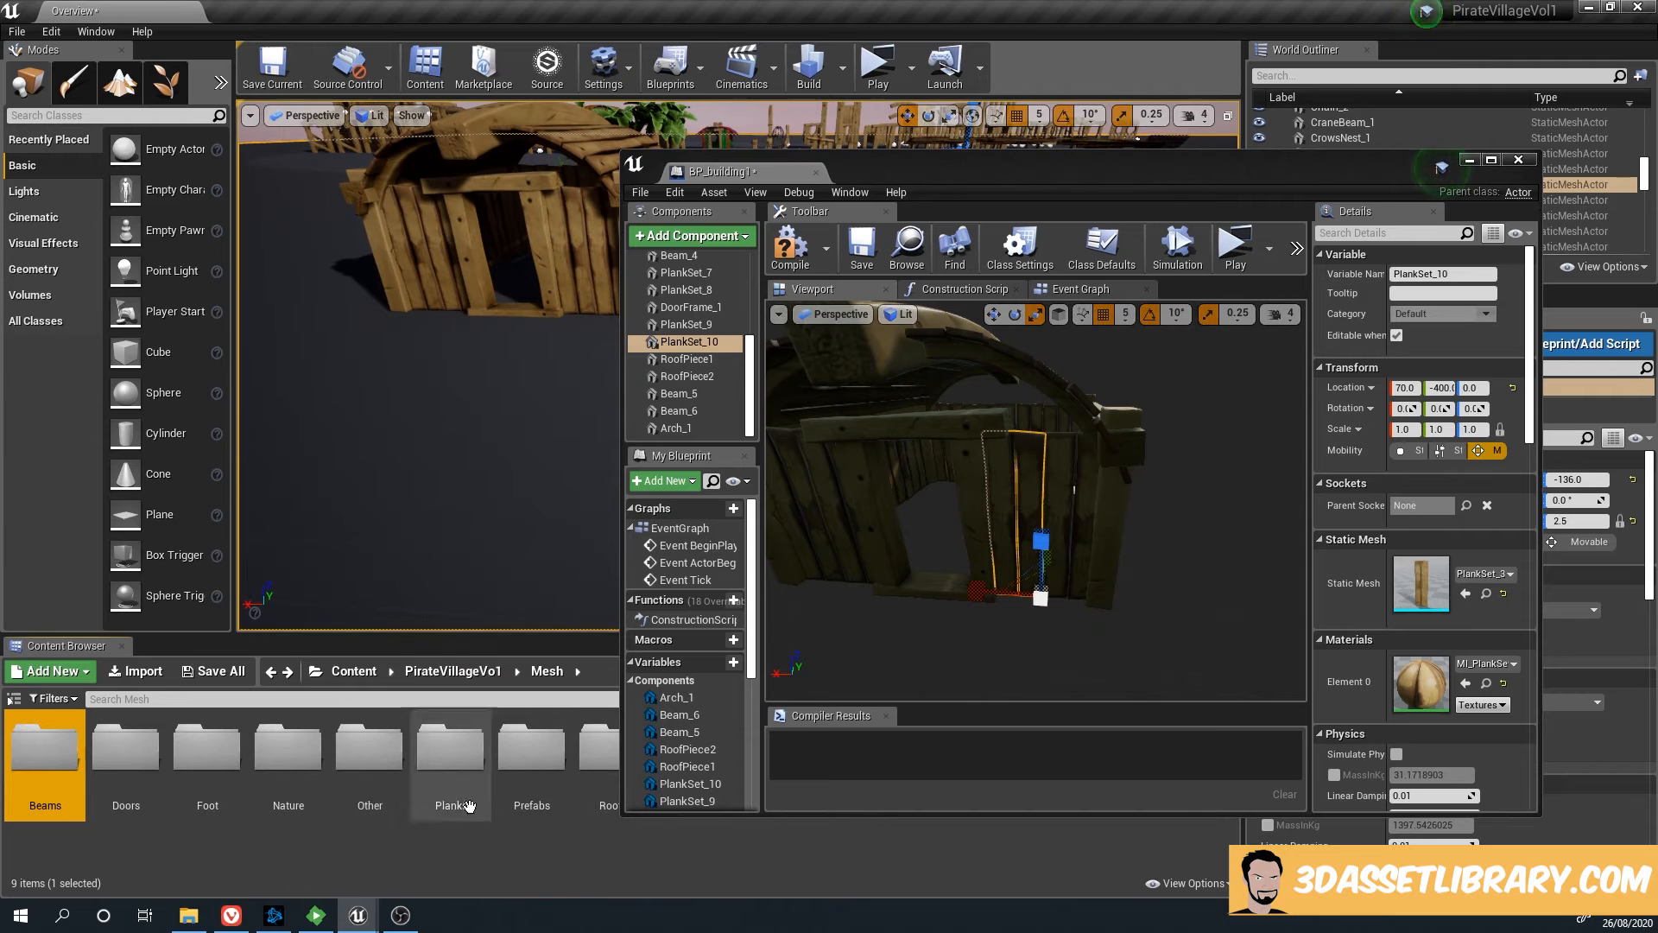
double_click(529, 760)
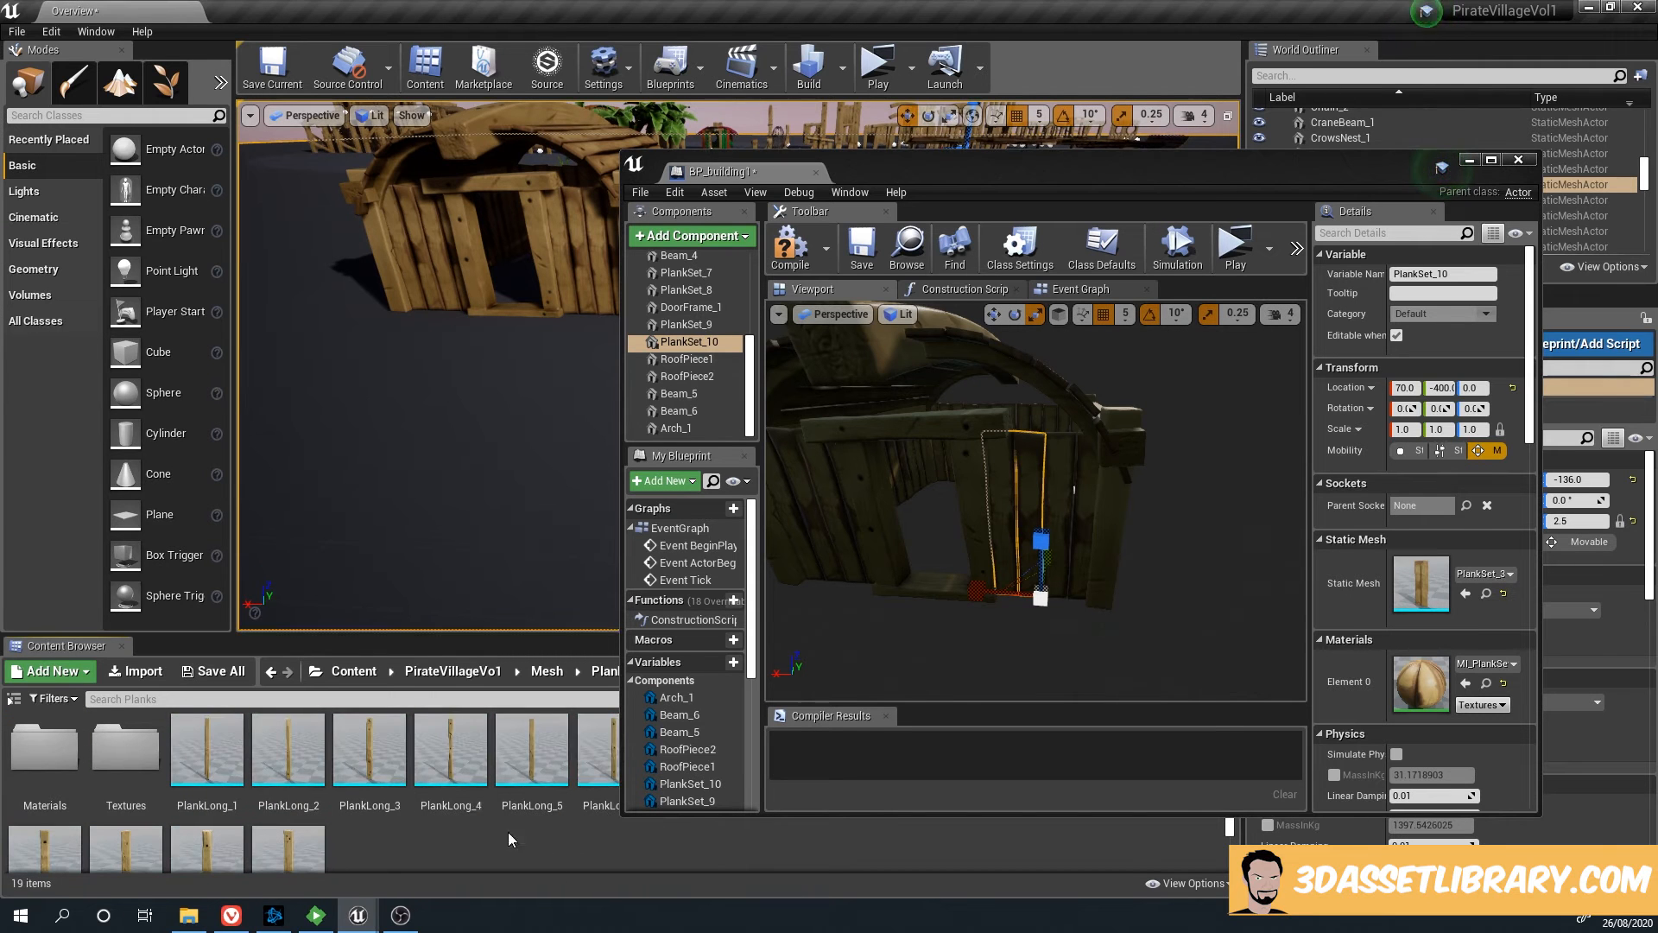
scroll(493, 829, "down", 1)
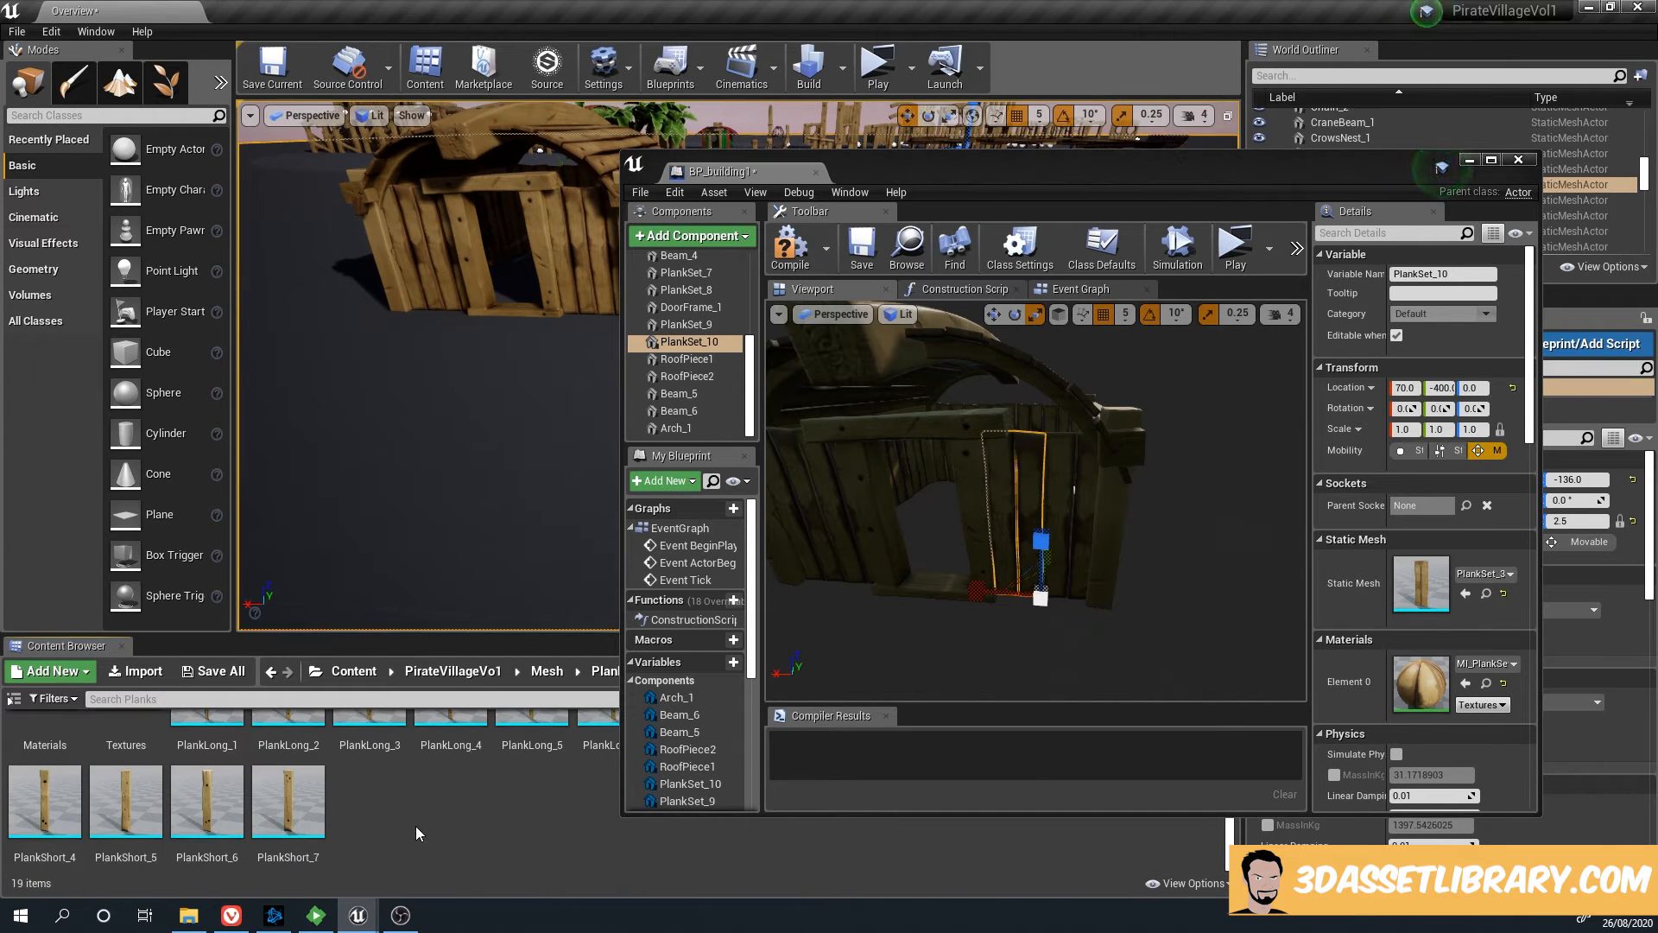
left_click(553, 673)
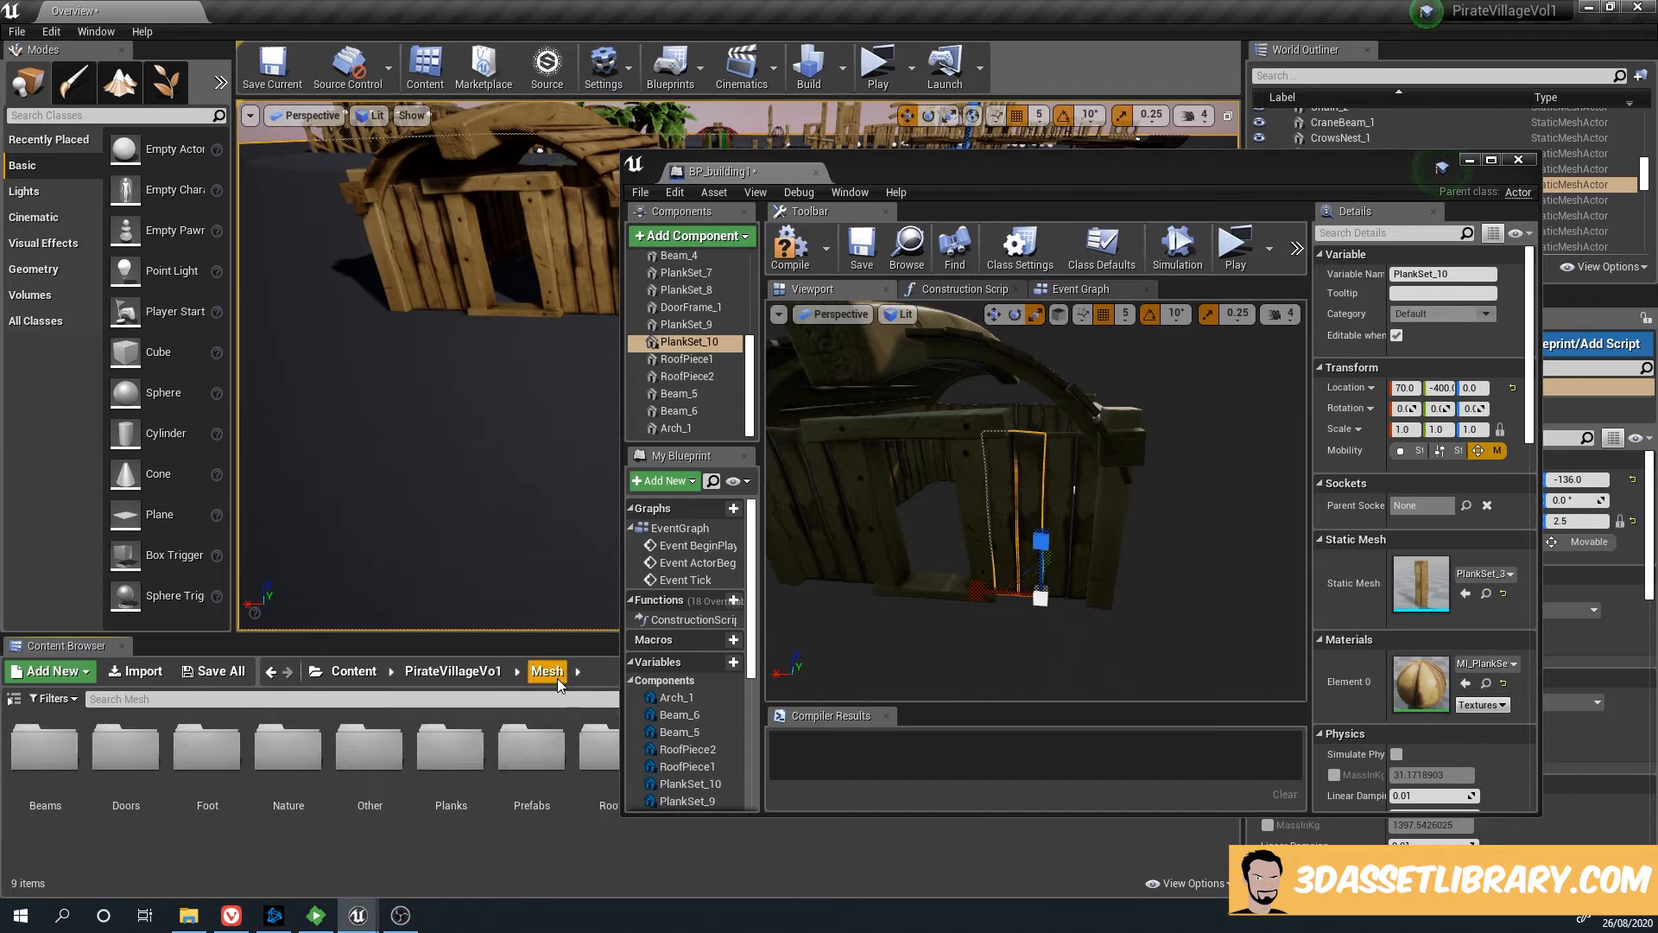
Add the CannonHole_1 mesh from the Other folder to the blueprint's DefaultSceneRoot
mouse_move(1240, 533)
right_mouse_down()
mouse_move(1240, 553)
mouse_move(1227, 544)
mouse_move(1240, 533)
right_mouse_up()
right_click_drag(1054, 581, 1071, 581)
scroll(1056, 581, "up", 3)
double_click(369, 750)
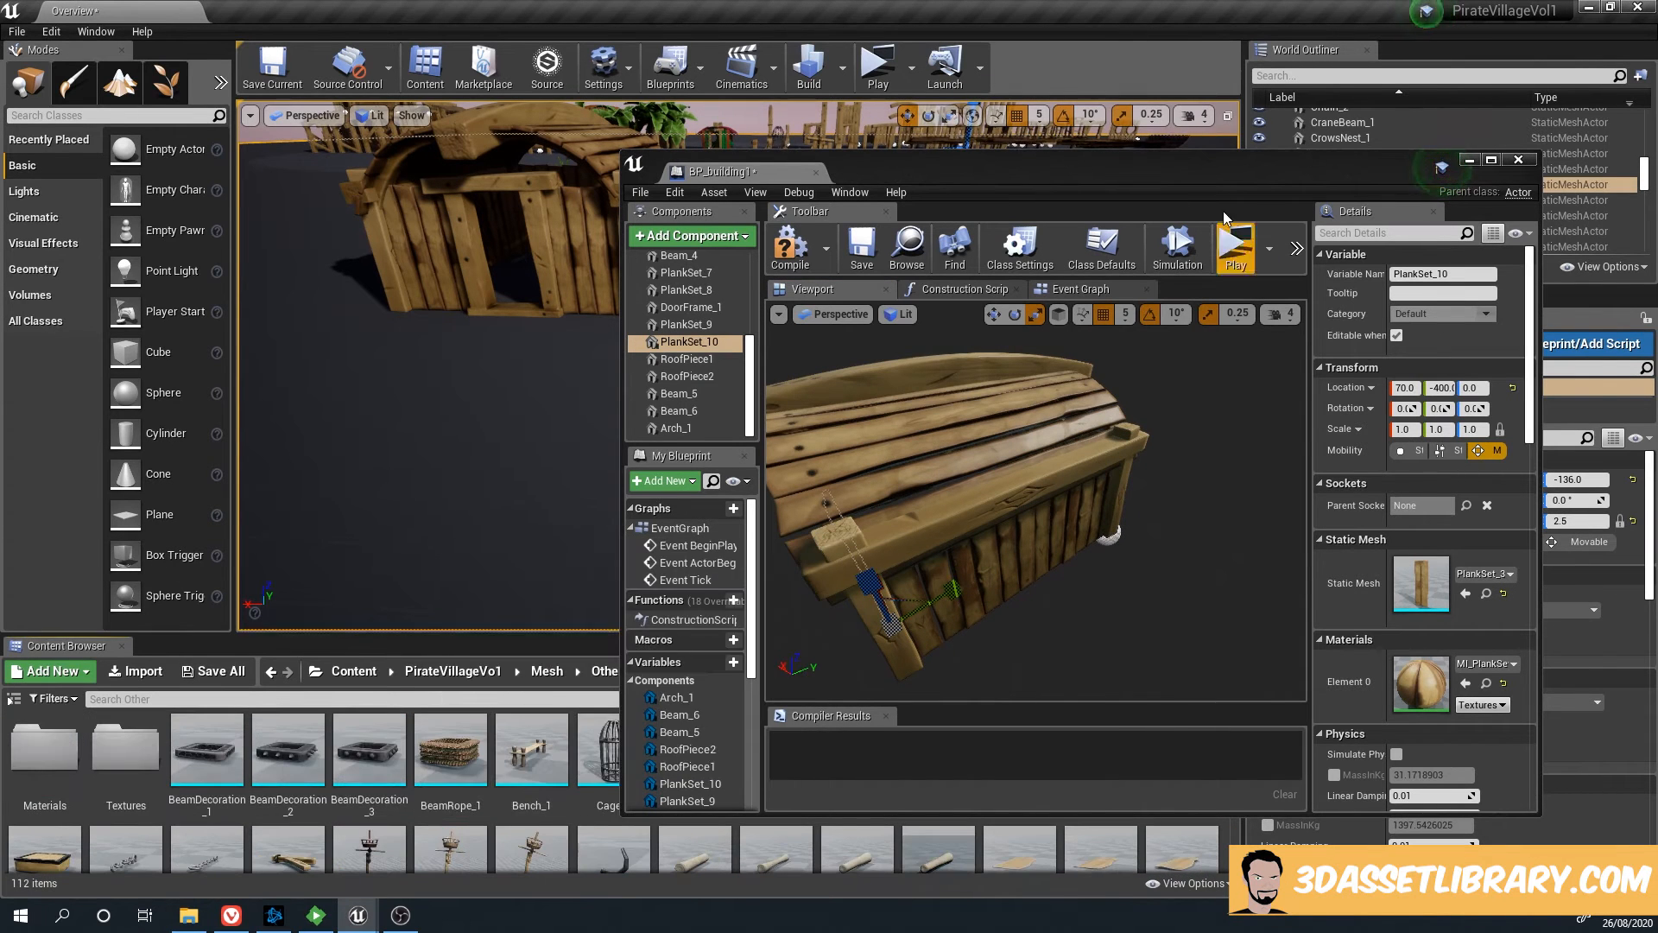
left_click_drag(1239, 171, 1299, 31)
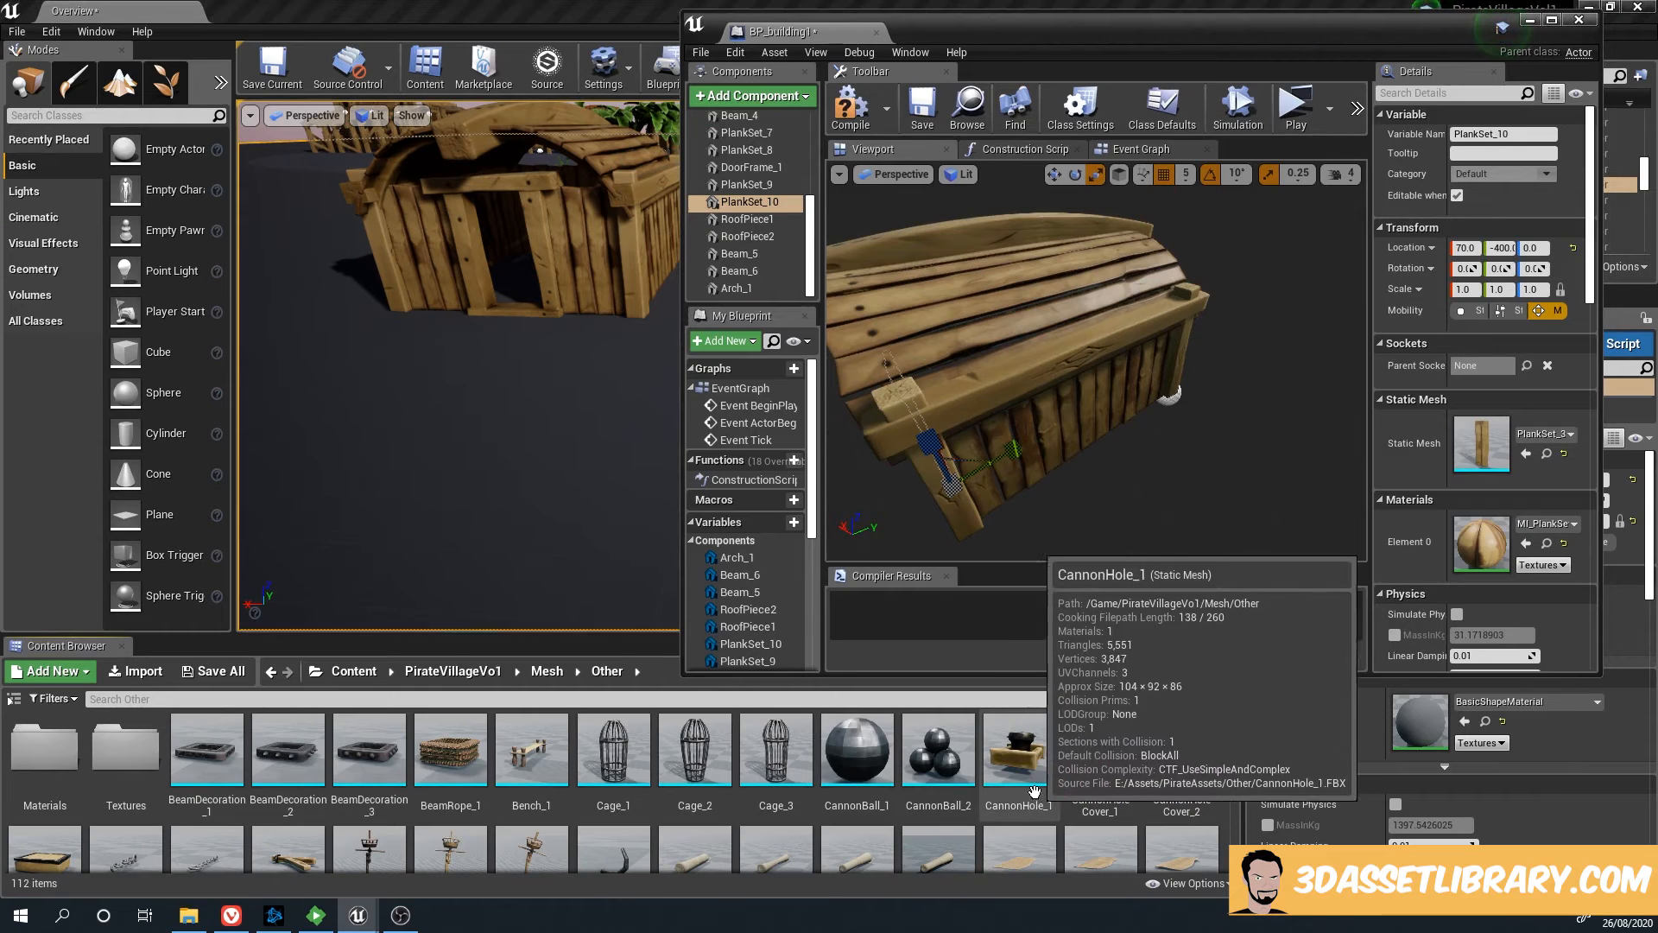
scroll(775, 276, "up", 6)
left_click(754, 142)
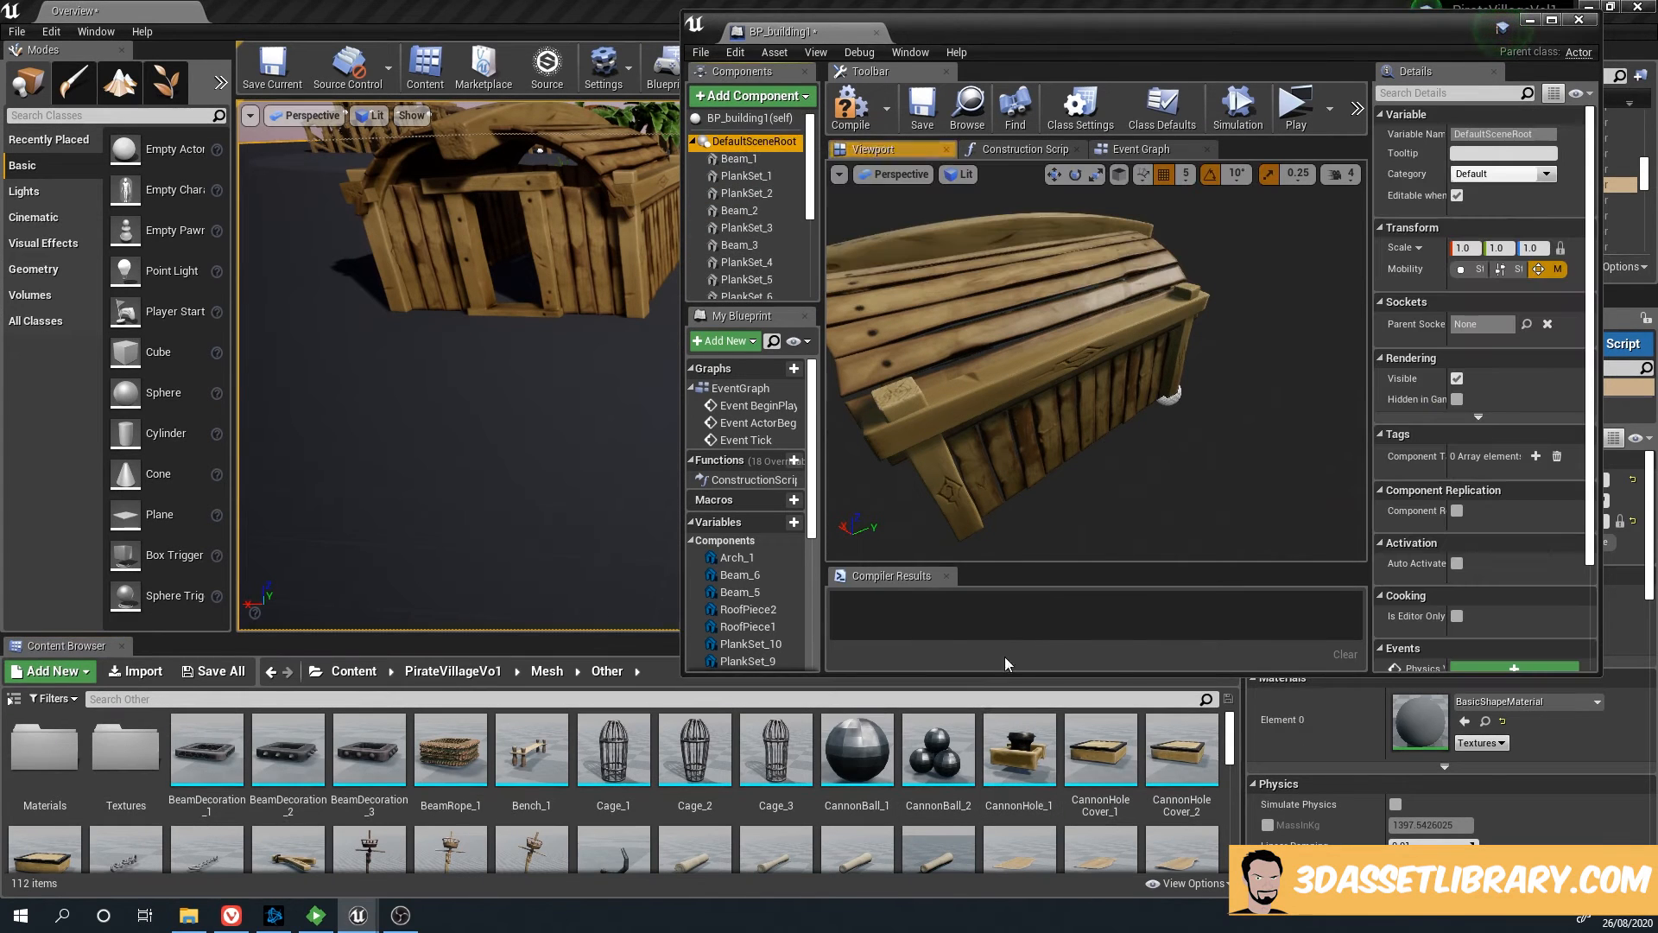
left_click_drag(1019, 751, 751, 207)
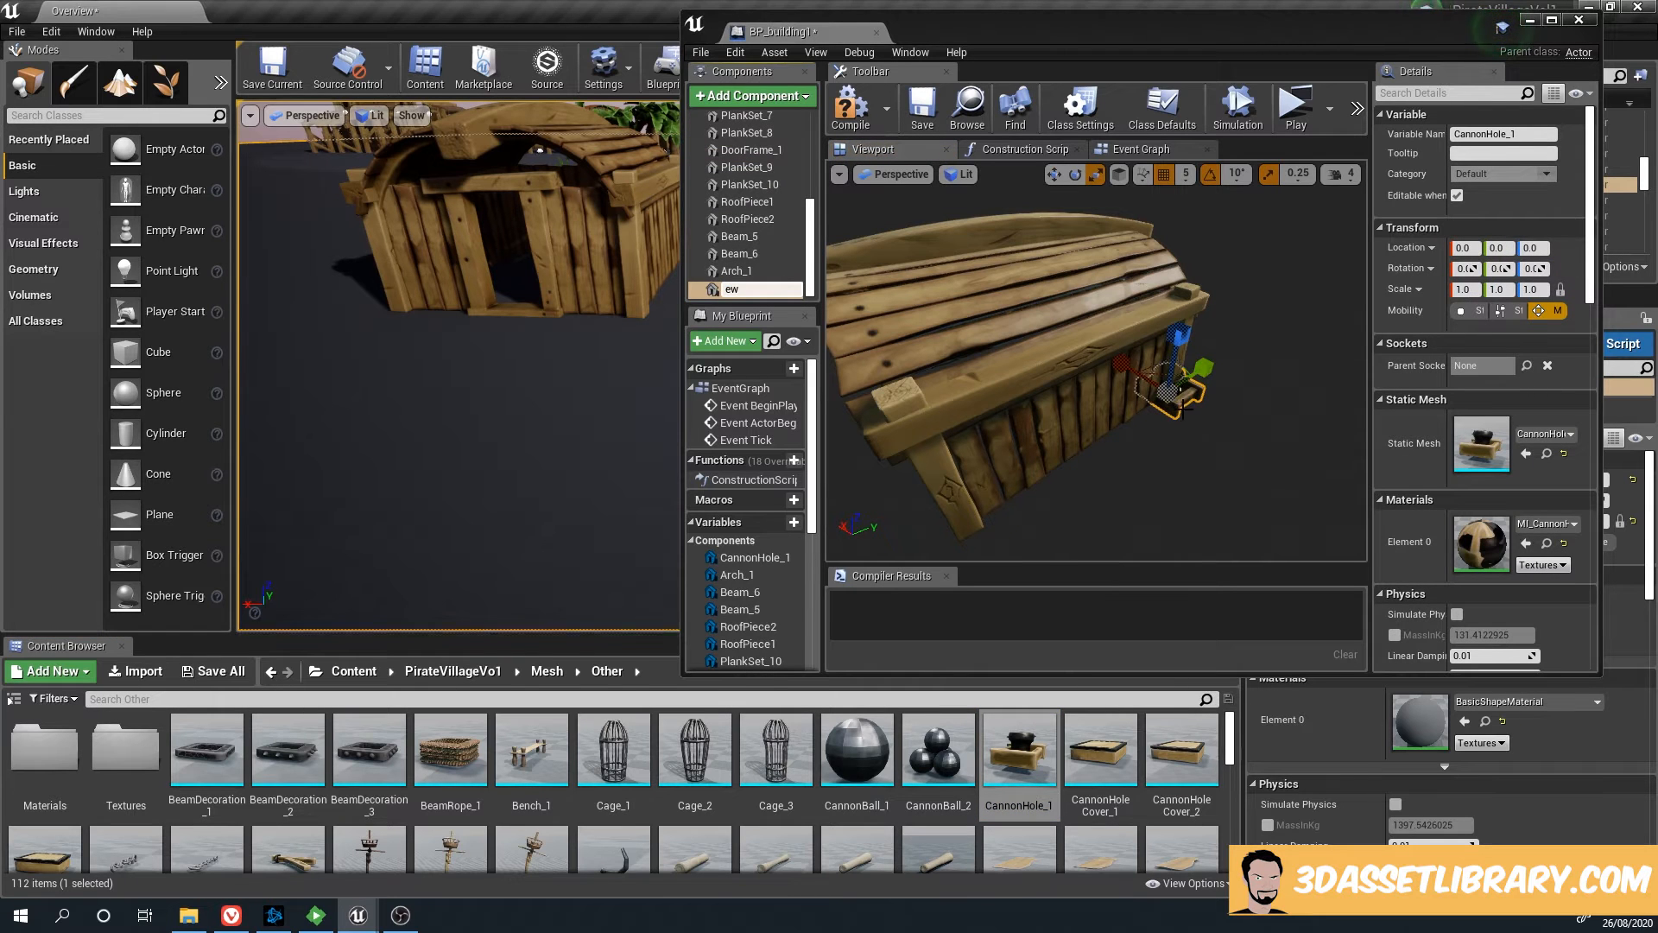
key("Escape")
Turn CannonHole_1 to face out of the plank side wall and position it at Y -230, Z 90
left_click_drag(1180, 388, 1096, 380)
key("e")
key("w")
right_click_drag(660, 320, 661, 320)
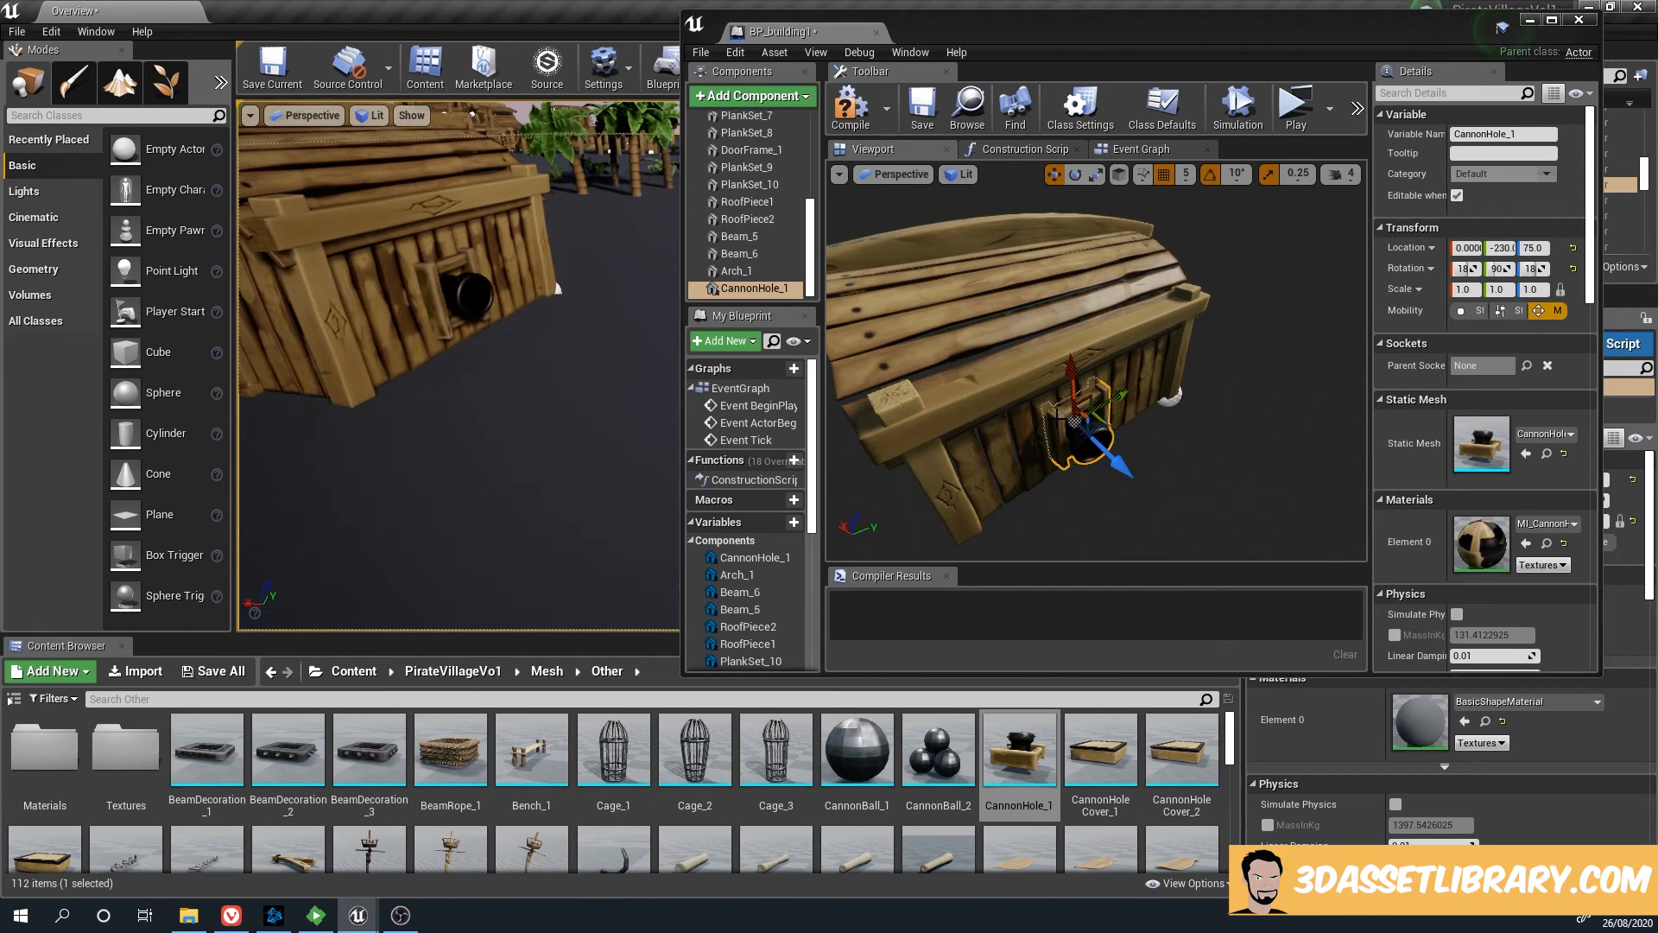
left_click_drag(1072, 385, 1071, 370)
Rotate CannonHole_1 further to adjust the angle at which it sits on the side wall
key("e")
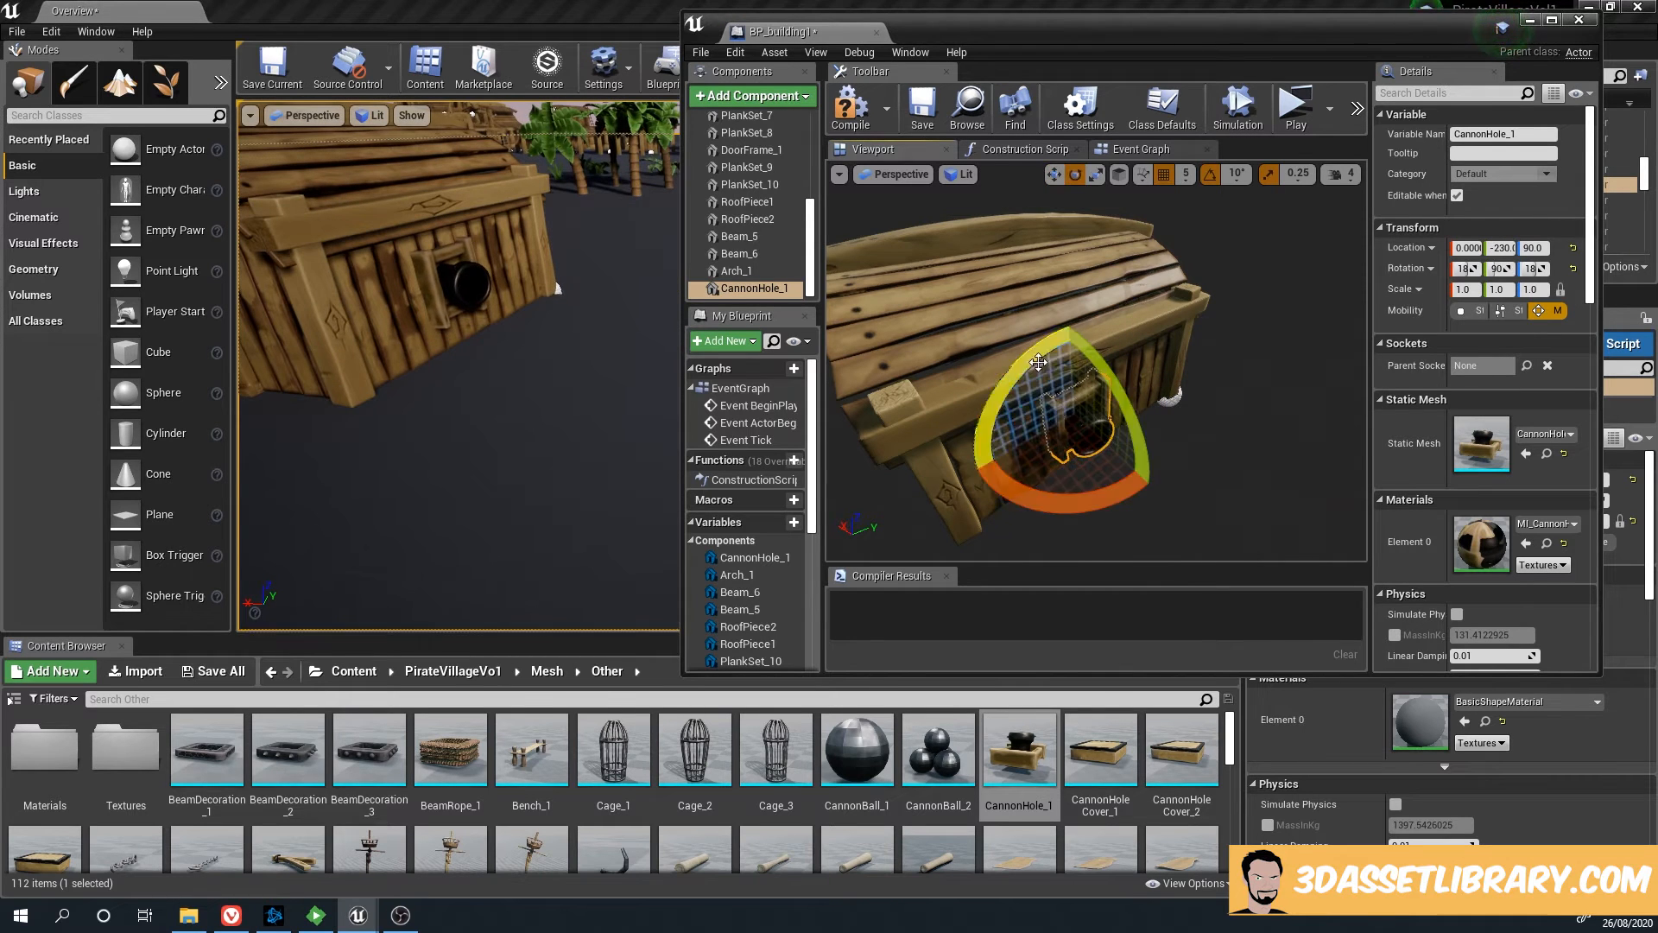
left_click_drag(1081, 439, 1047, 449)
right_click_drag(1226, 414, 1237, 423)
left_click_drag(1057, 349, 1140, 380)
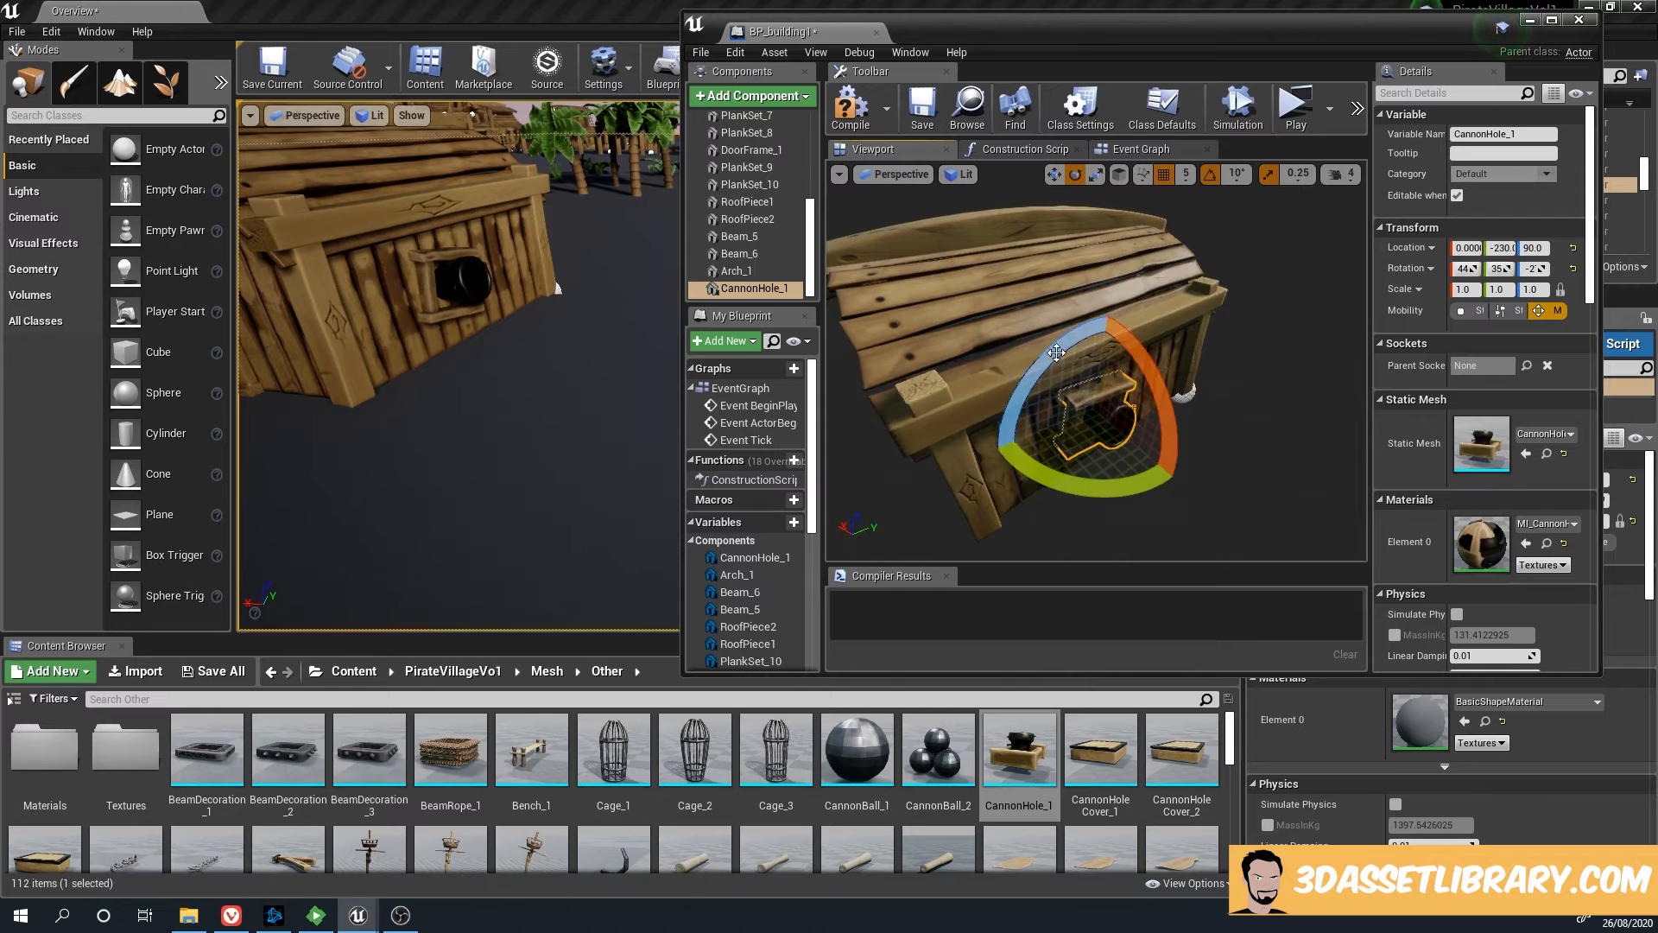
left_click_drag(1033, 348, 1060, 353)
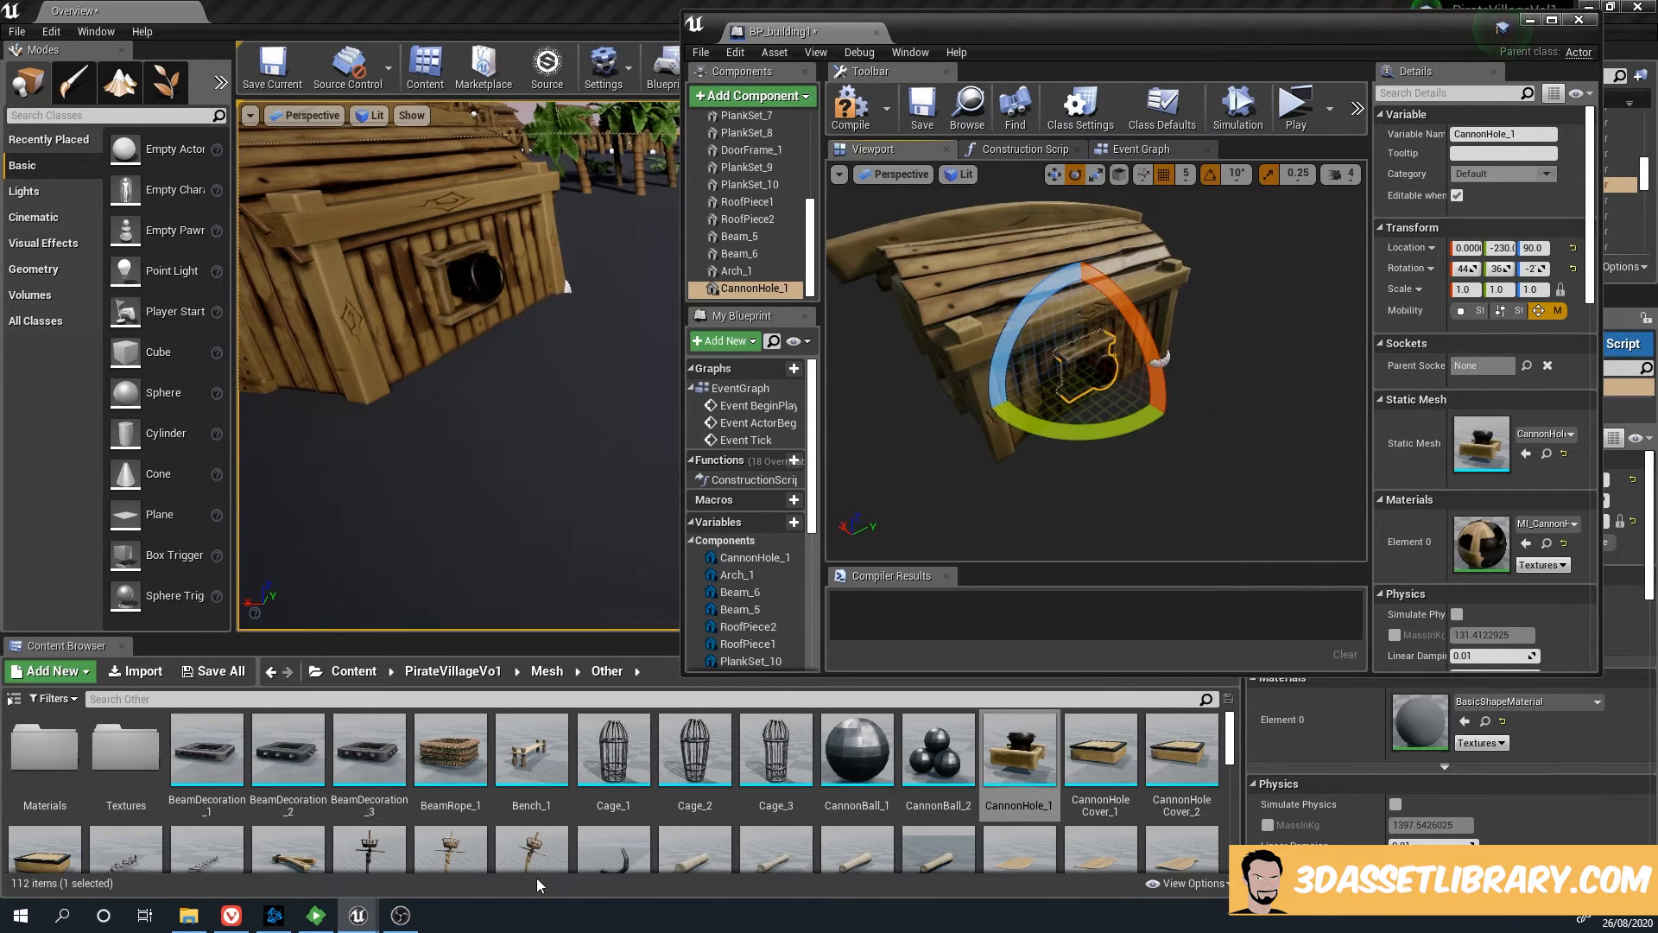
Add the Lantern_4 mesh from the Other folder to the blueprint's DefaultSceneRoot, keeping its default name
scroll(553, 769, "down", 5)
scroll(561, 771, "down", 2)
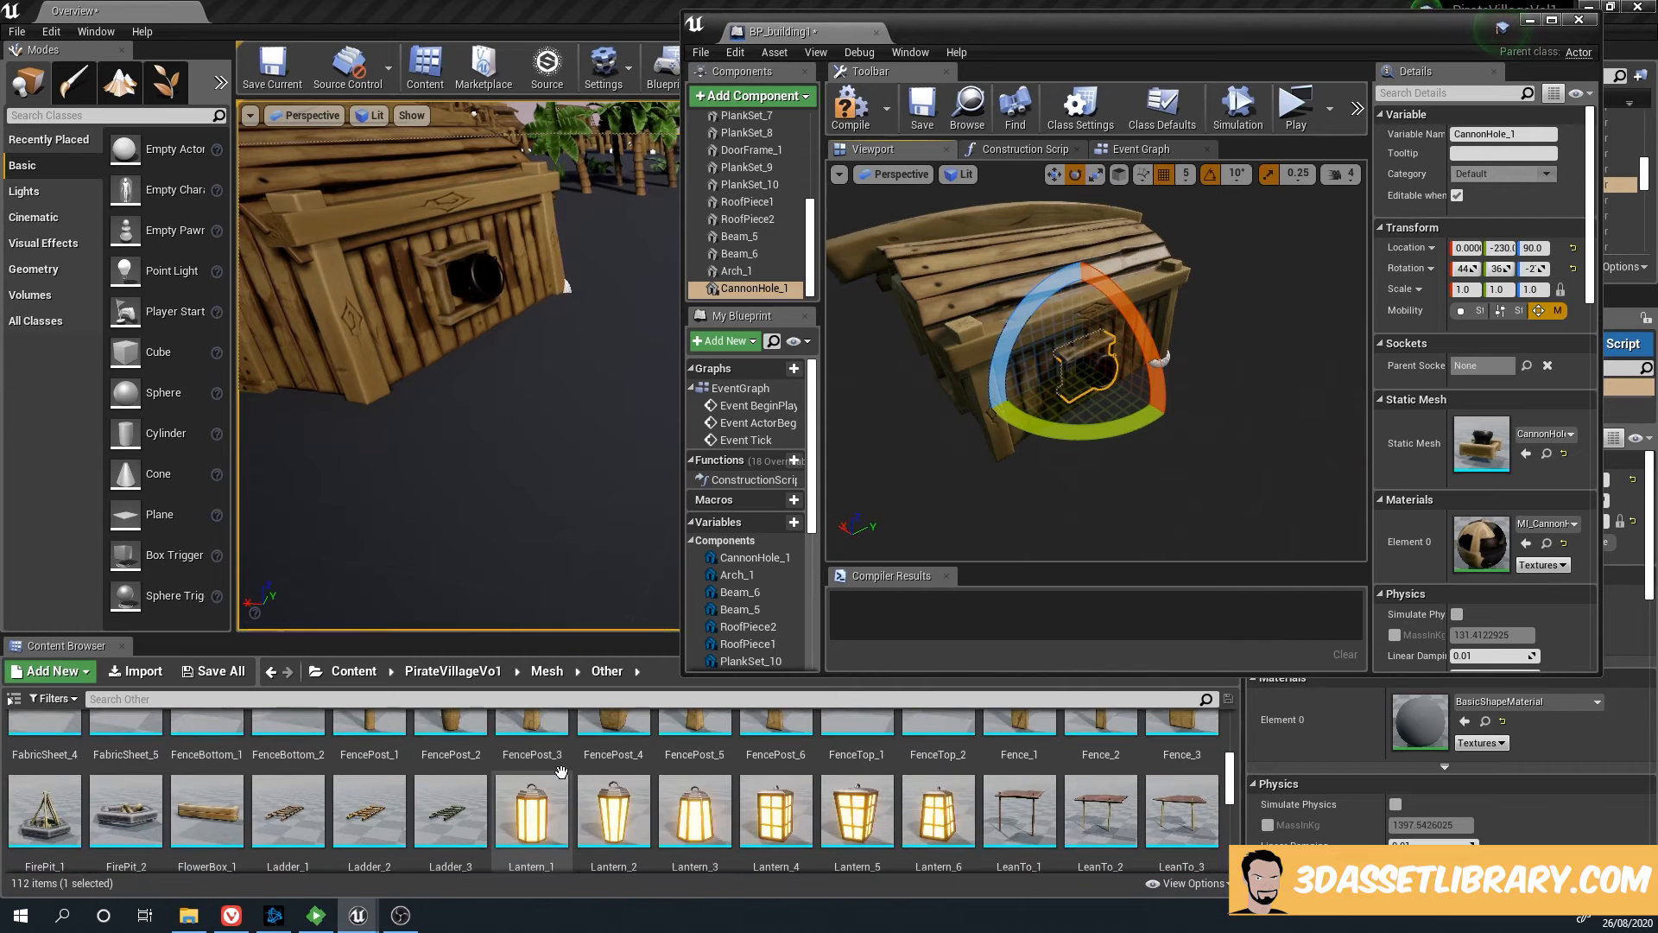
left_click(775, 812)
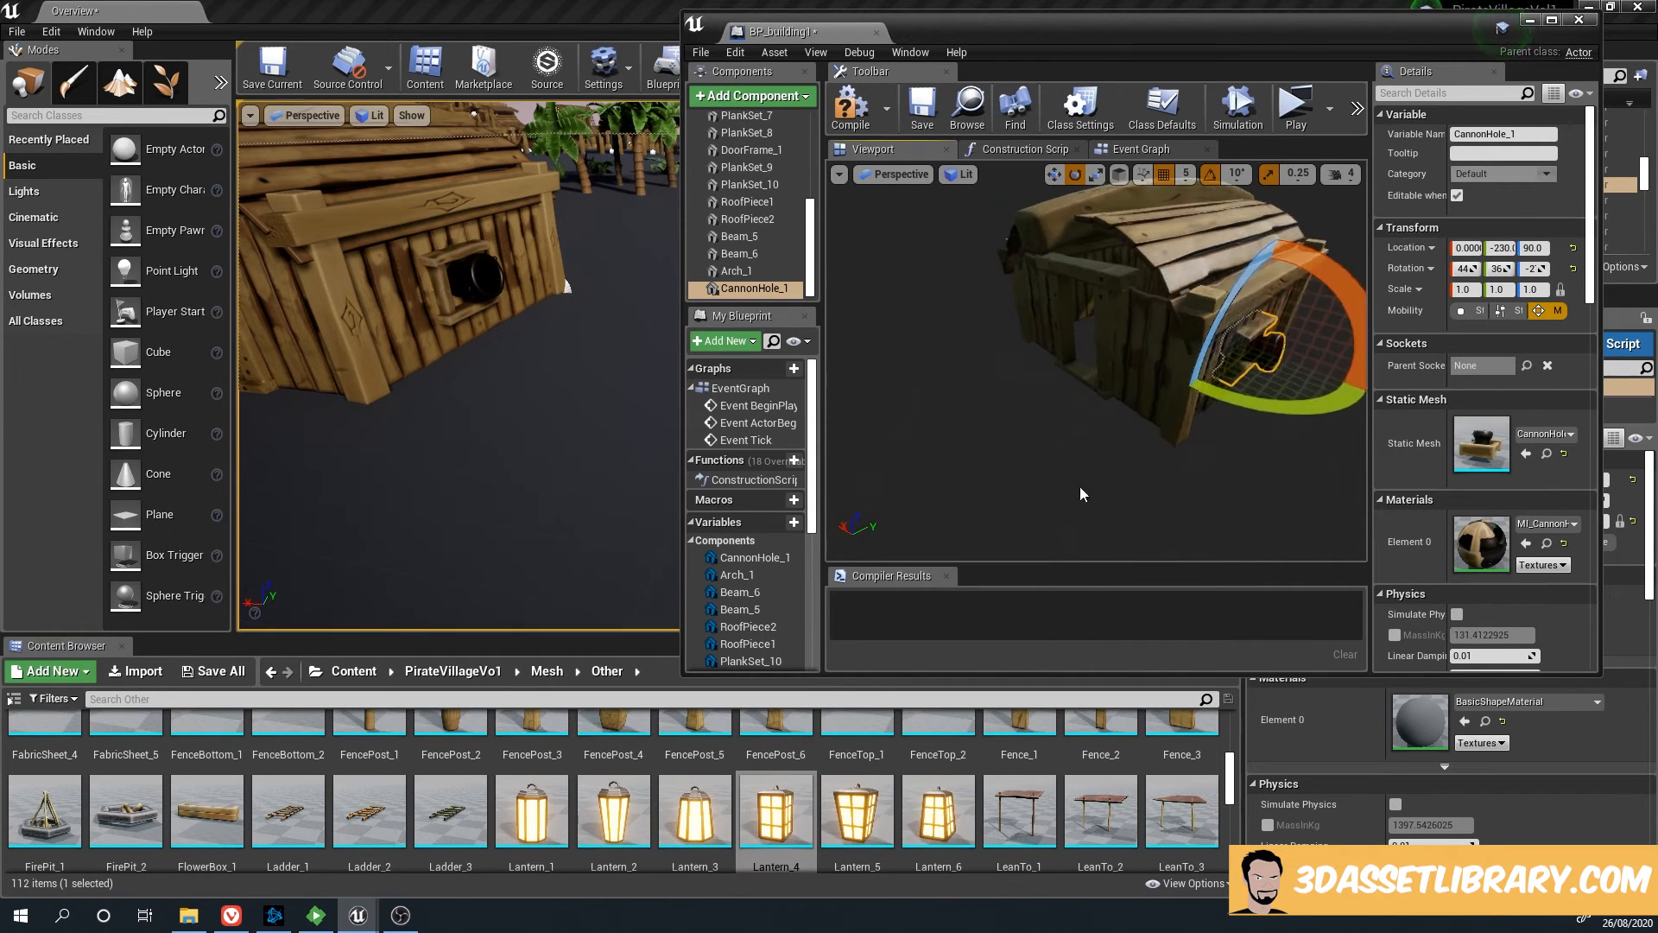
scroll(744, 255, "up", 5)
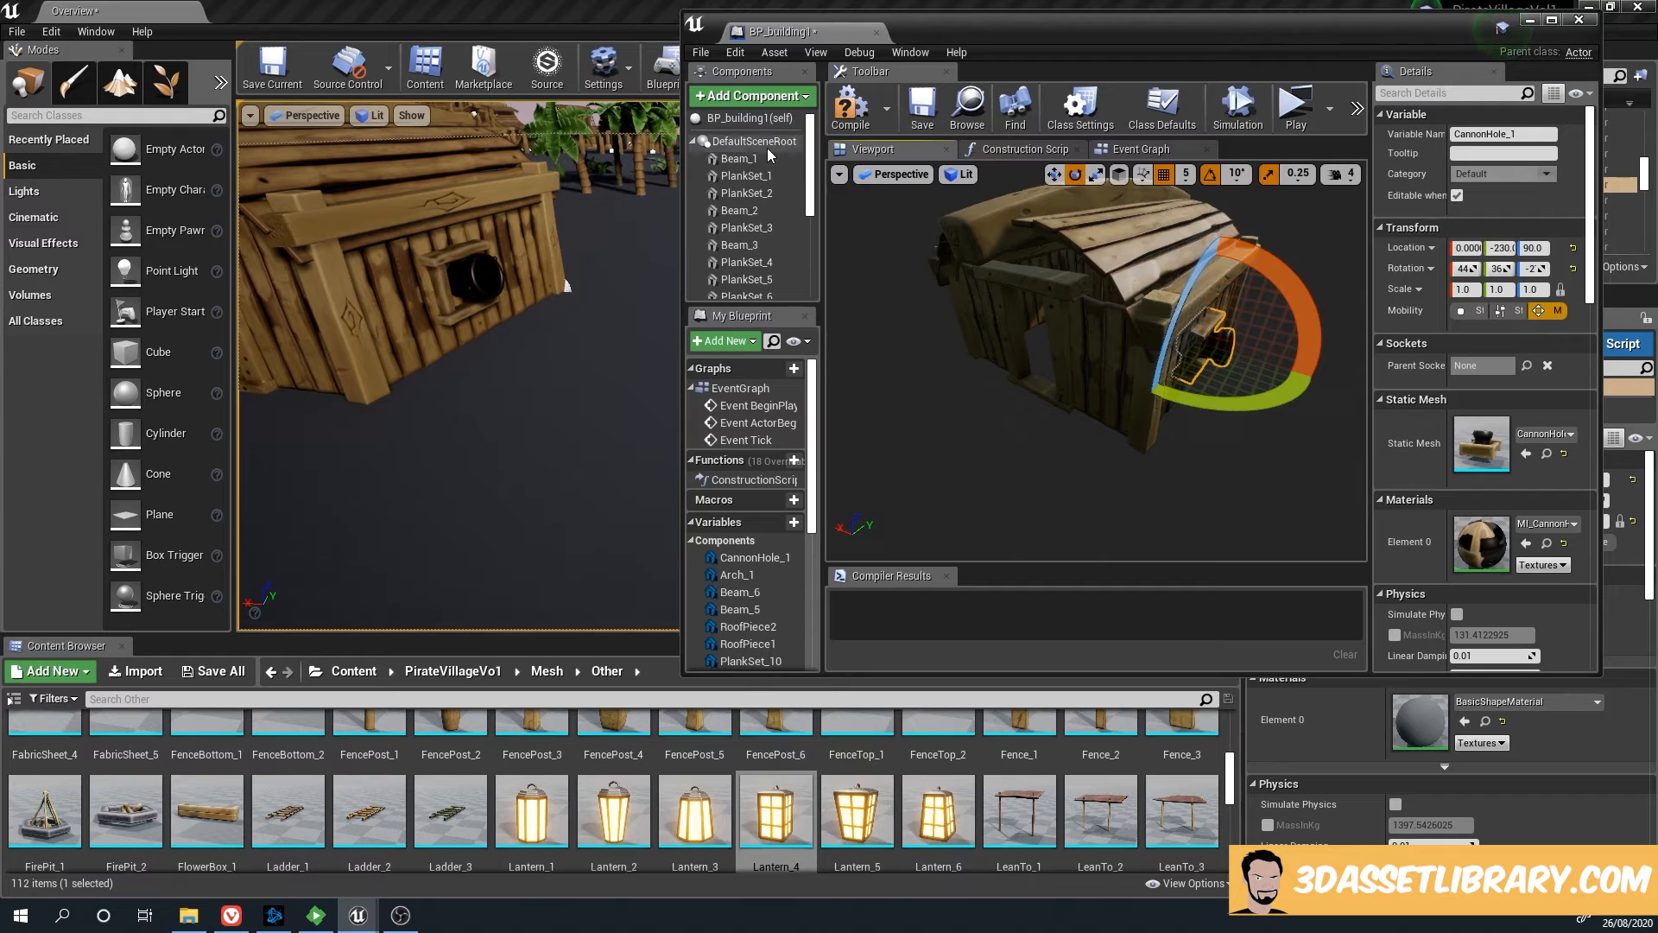
left_click_drag(776, 812, 752, 216)
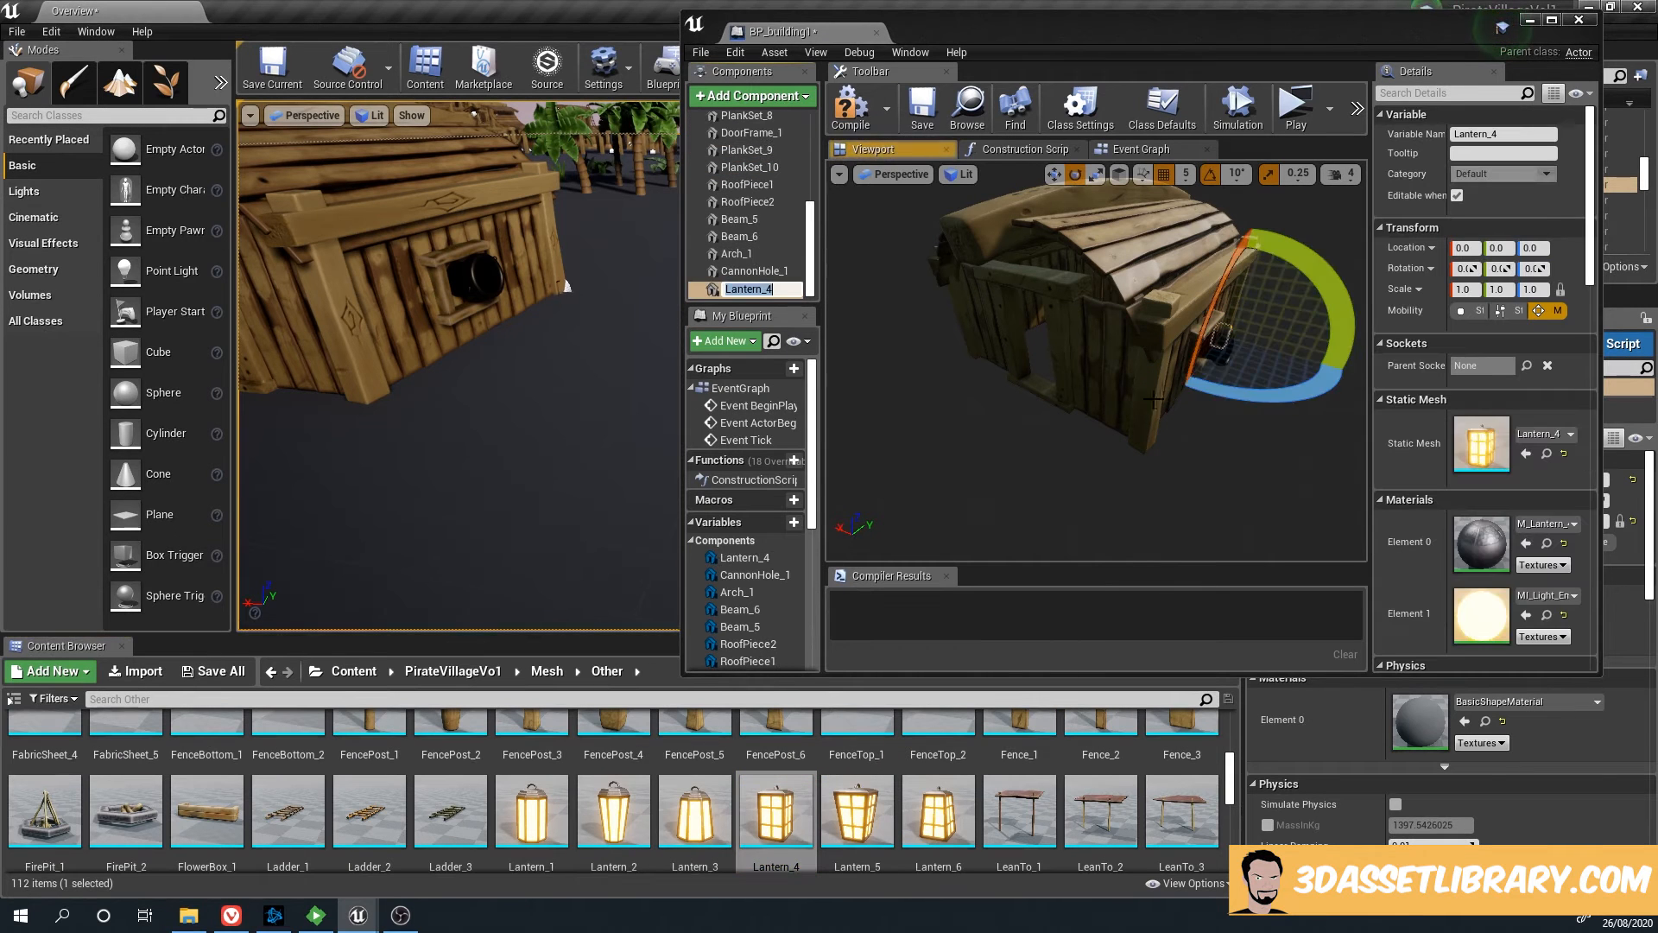
type("w")
key("Escape")
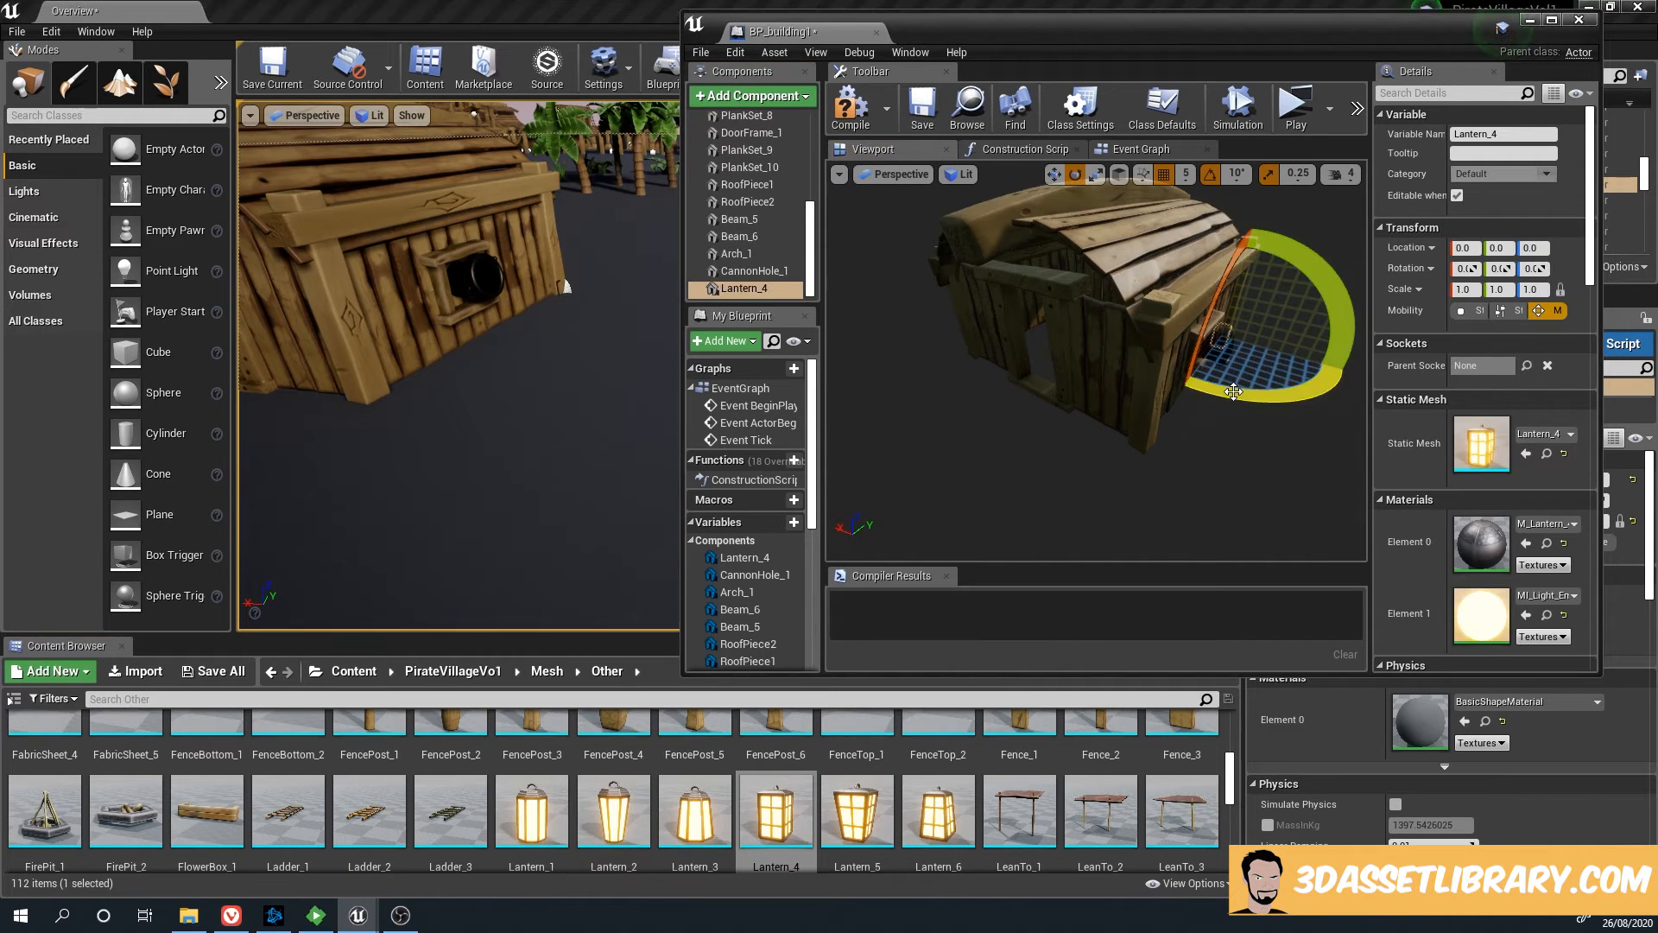
Move Lantern_4 to the front of the building beneath the roof arch beside the door, at X 195, Y -440, Z 215
left_click(741, 288)
key("w")
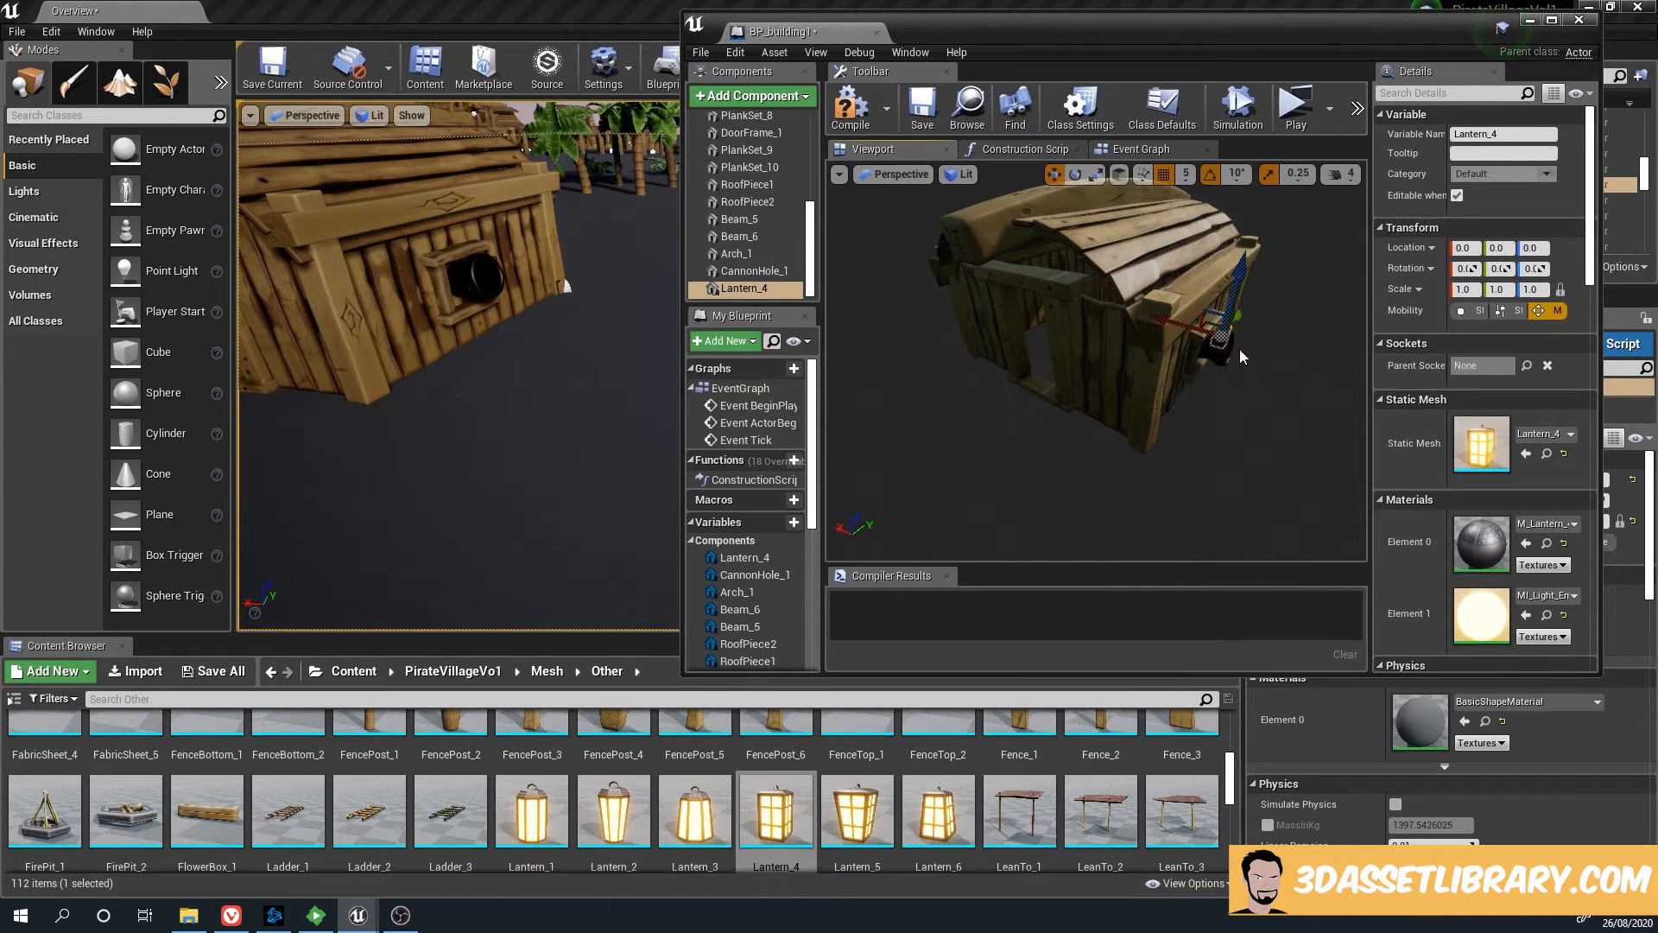
left_click_drag(1237, 315, 1143, 318)
right_click_drag(1142, 318, 1227, 298)
left_click_drag(1131, 338, 999, 214)
mouse_move(569, 341)
right_mouse_down()
mouse_move(518, 342)
mouse_move(567, 327)
right_mouse_up()
left_click_drag(948, 258, 967, 260)
right_click_drag(616, 395, 555, 359)
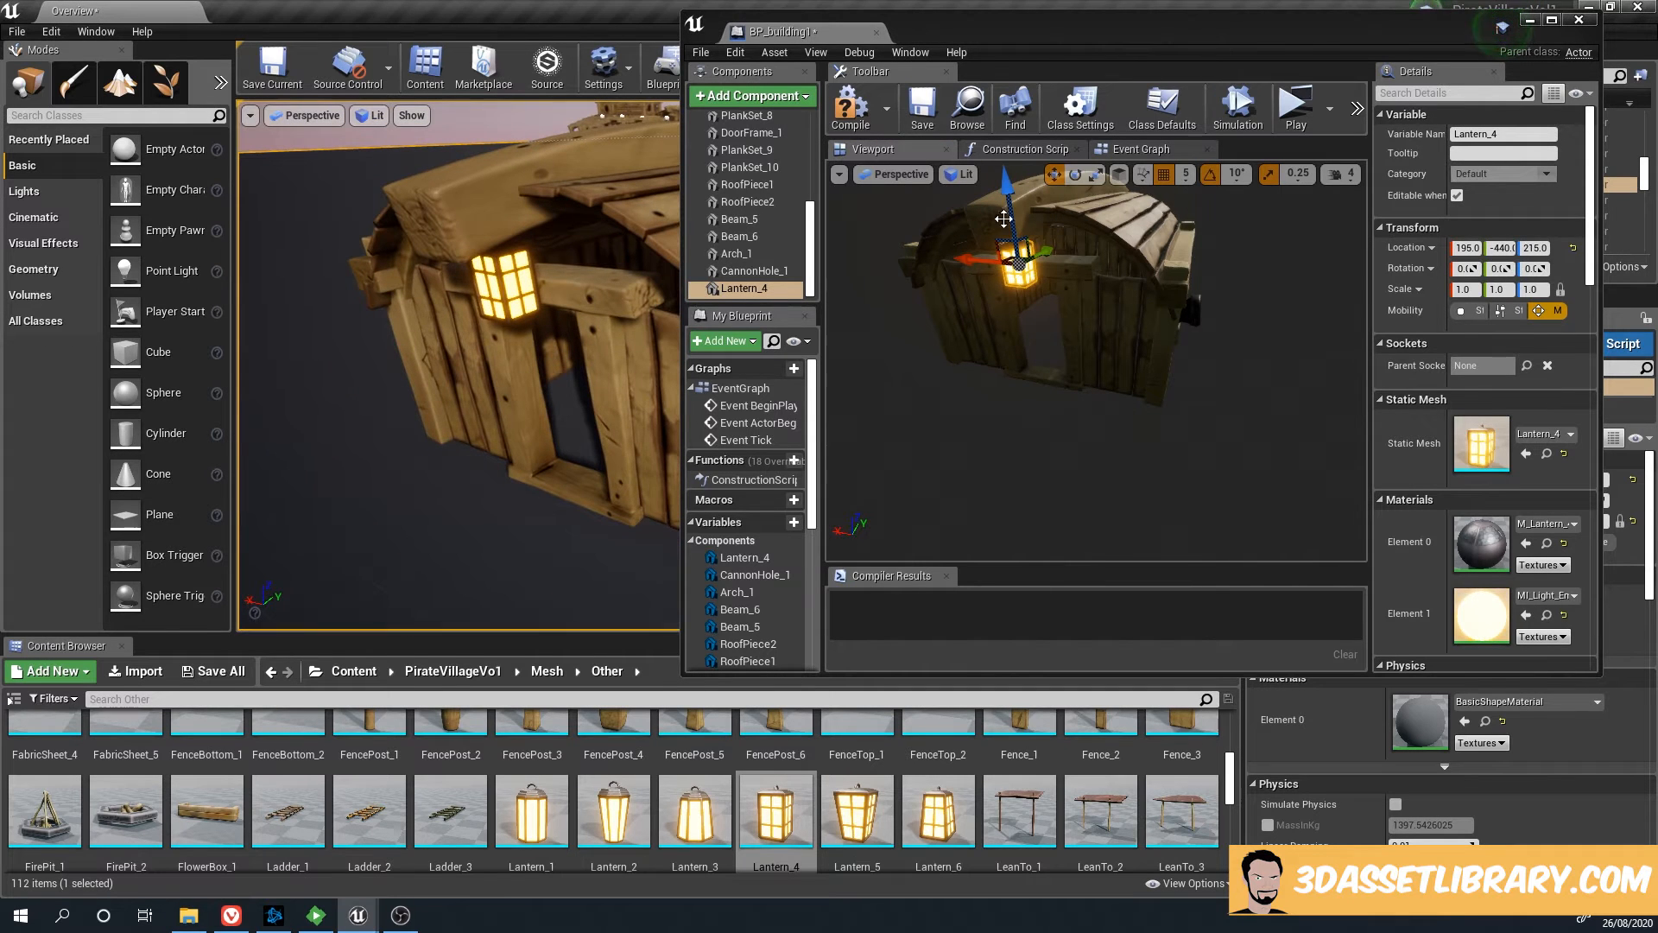
Fine-tune Lantern_4 so it hangs in front of the entrance at Y -465, Z 210
left_click_drag(1037, 250, 1061, 257)
middle_click_drag(665, 357, 682, 374)
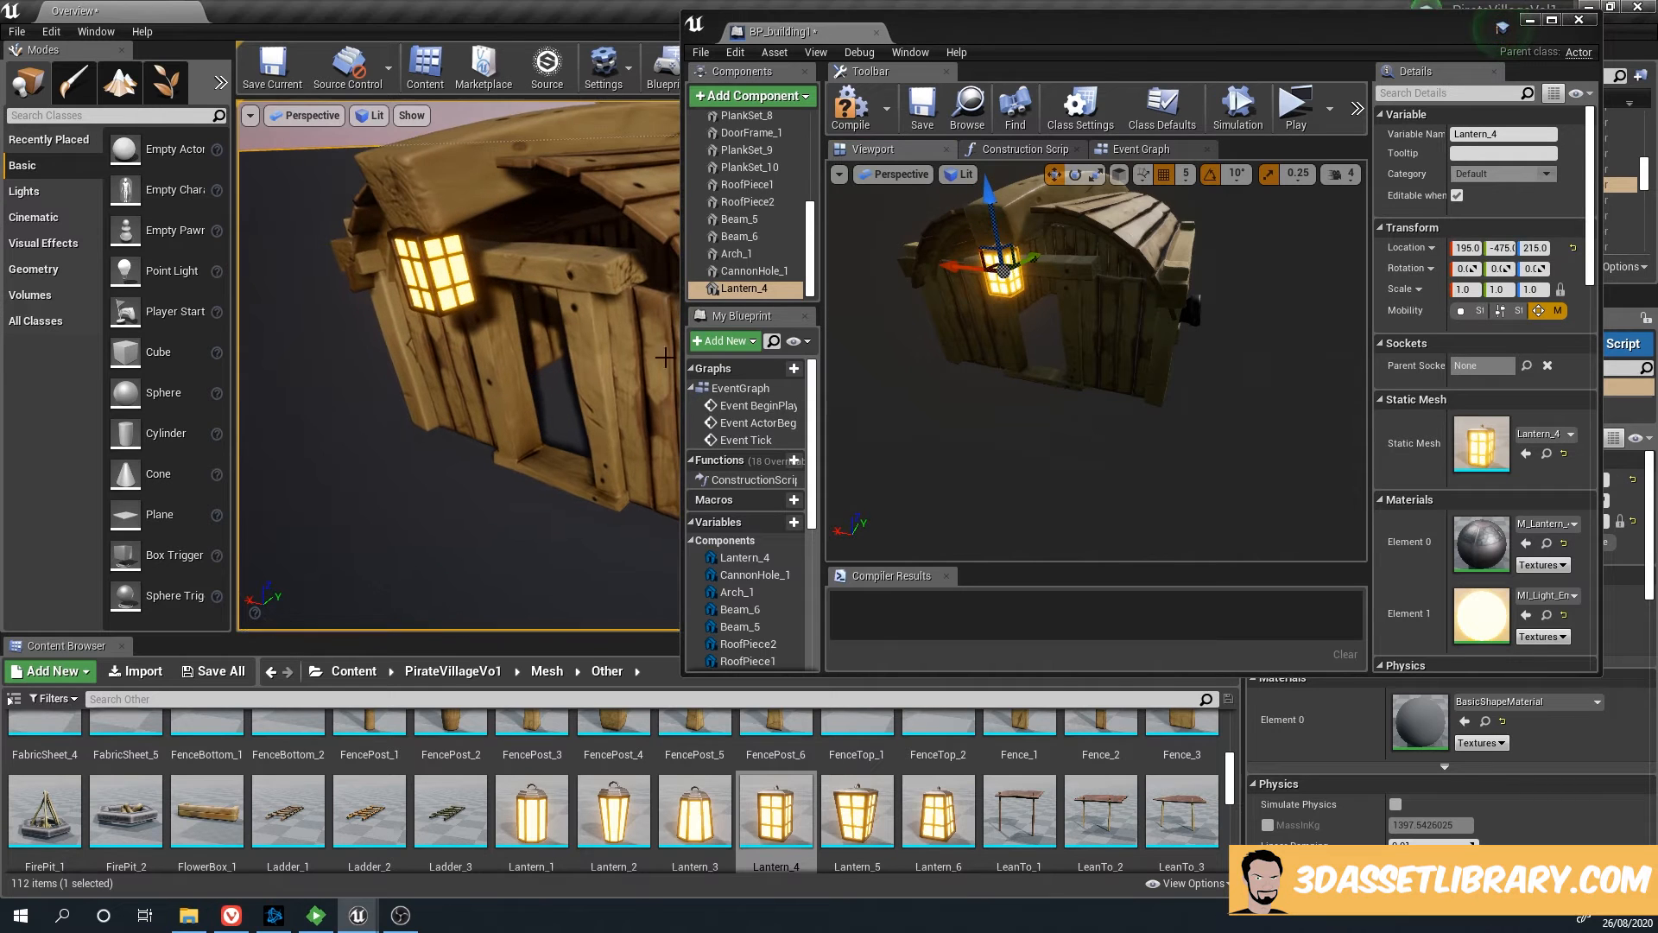
left_click_drag(998, 198, 1040, 255)
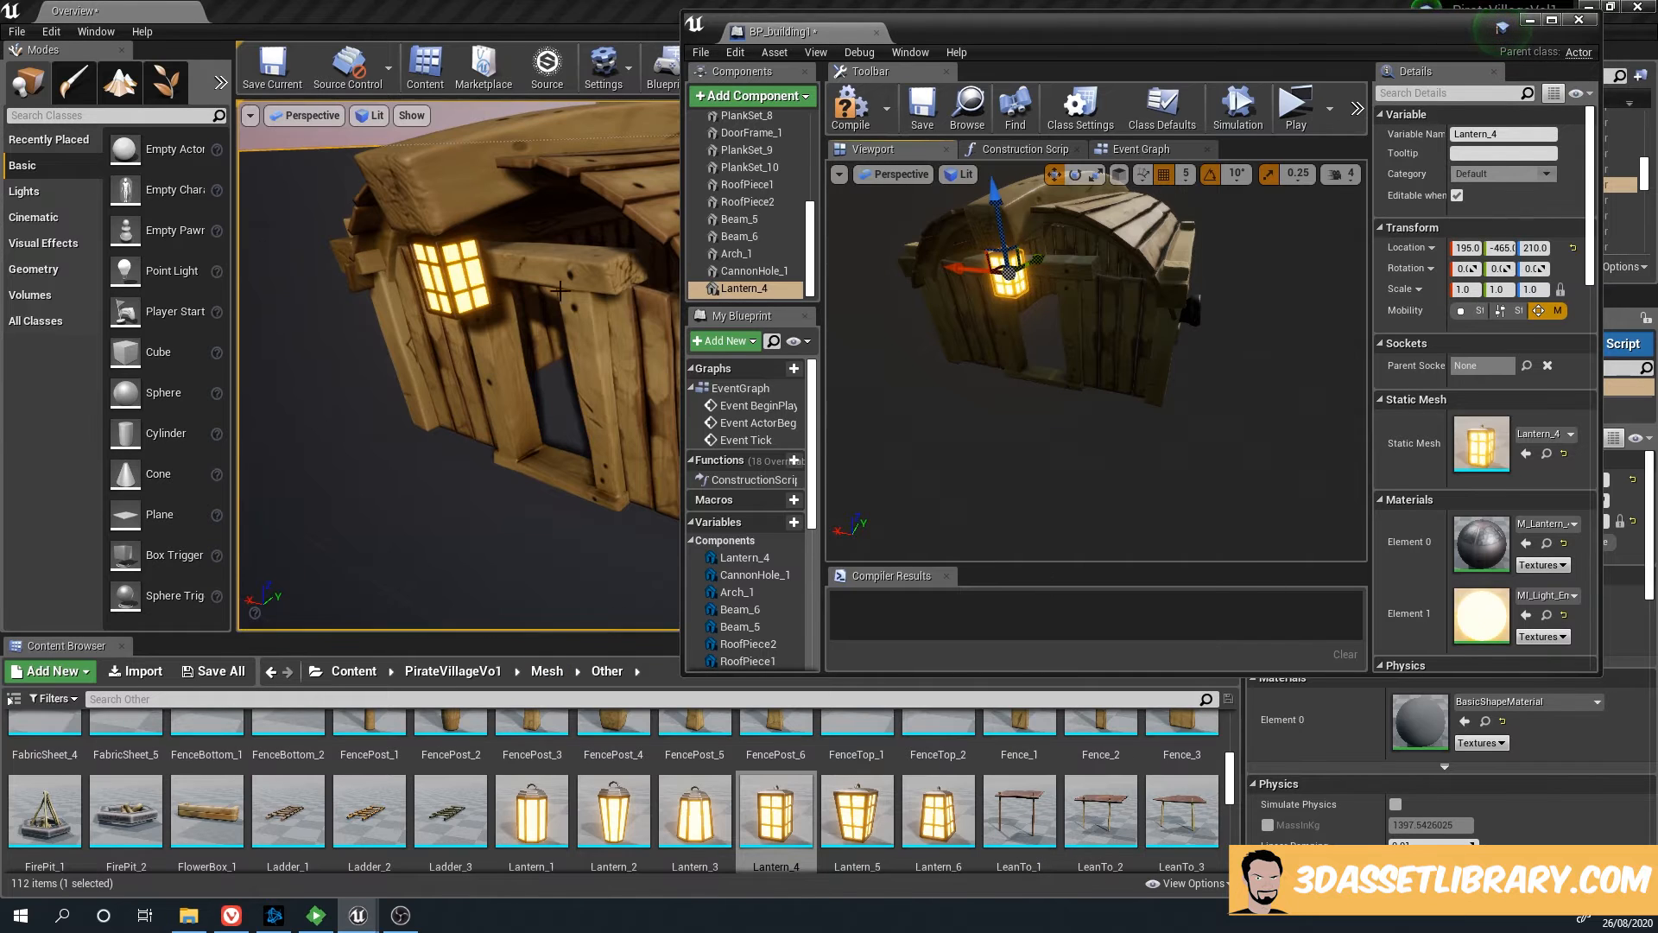
left_click_drag(562, 291, 665, 298, "alt")
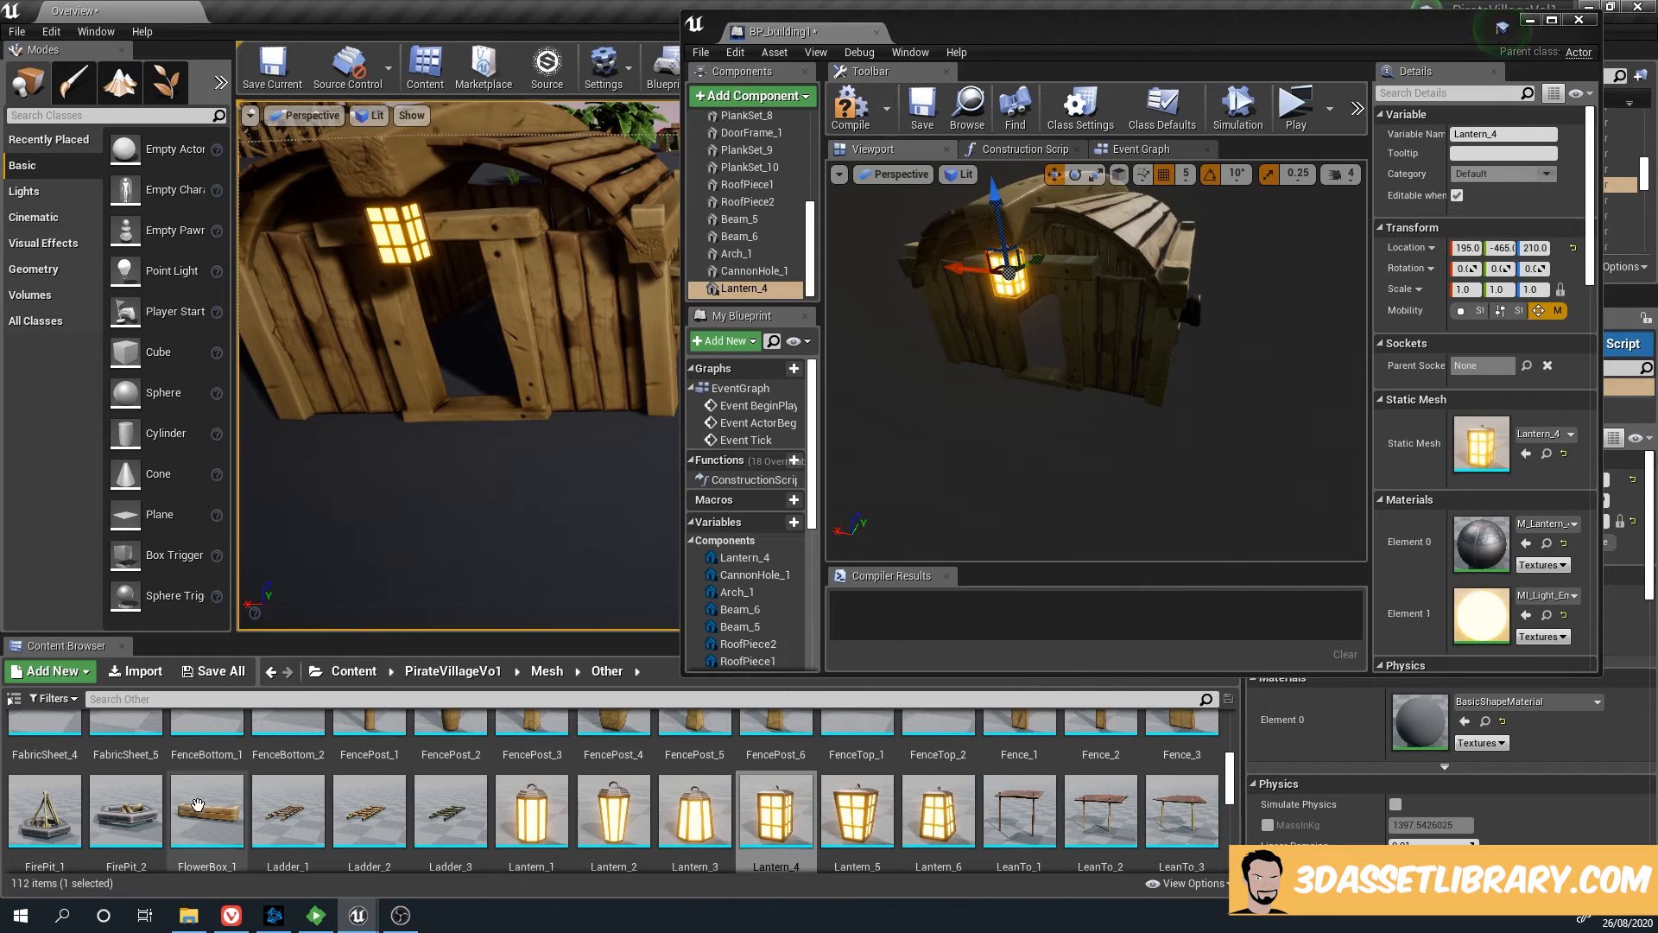
Add the Ladder_1 mesh from the Other folder to the blueprint's DefaultSceneRoot, keeping its default name
scroll(795, 169, "up", 10)
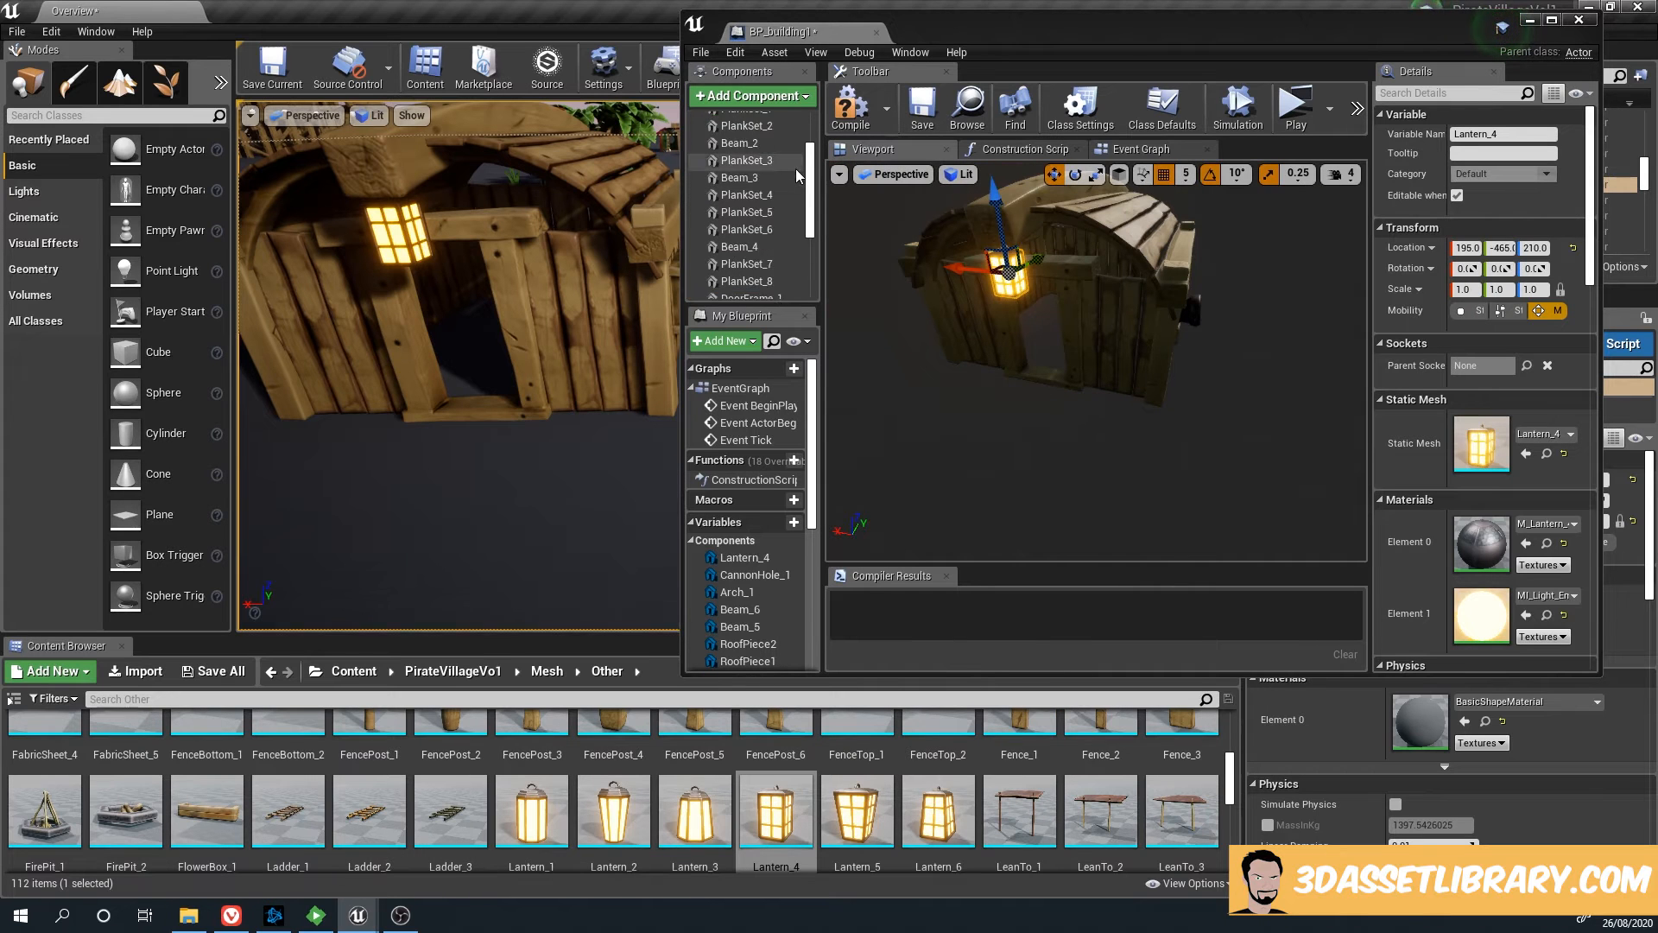
left_click(760, 141)
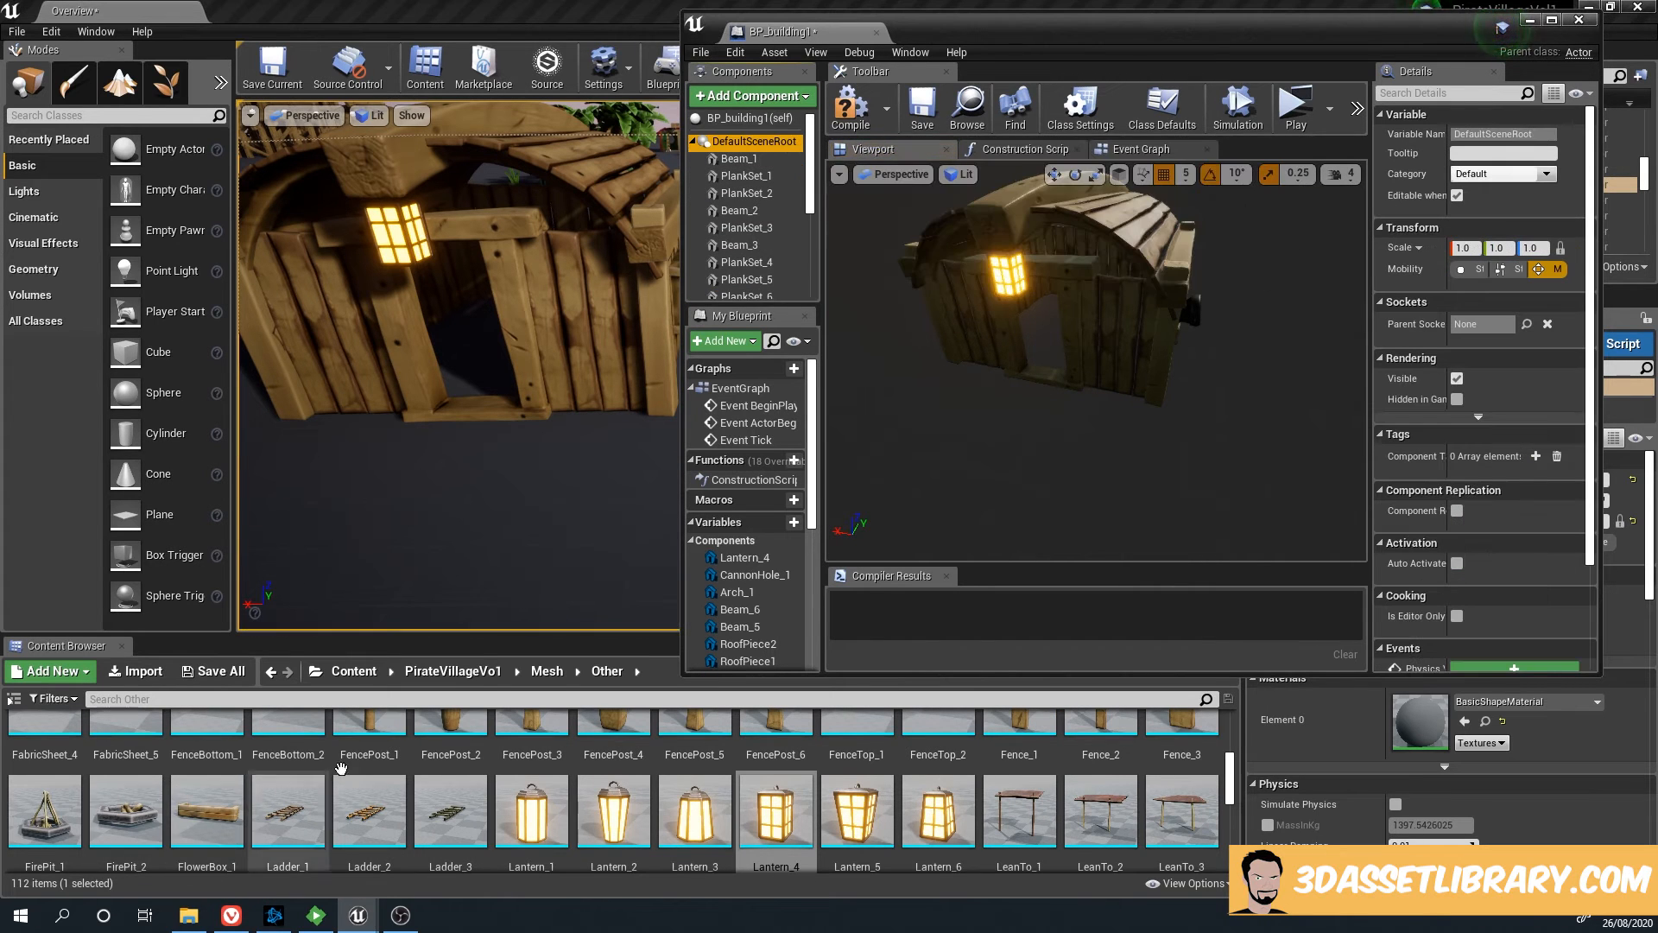
left_click_drag(292, 816, 777, 160)
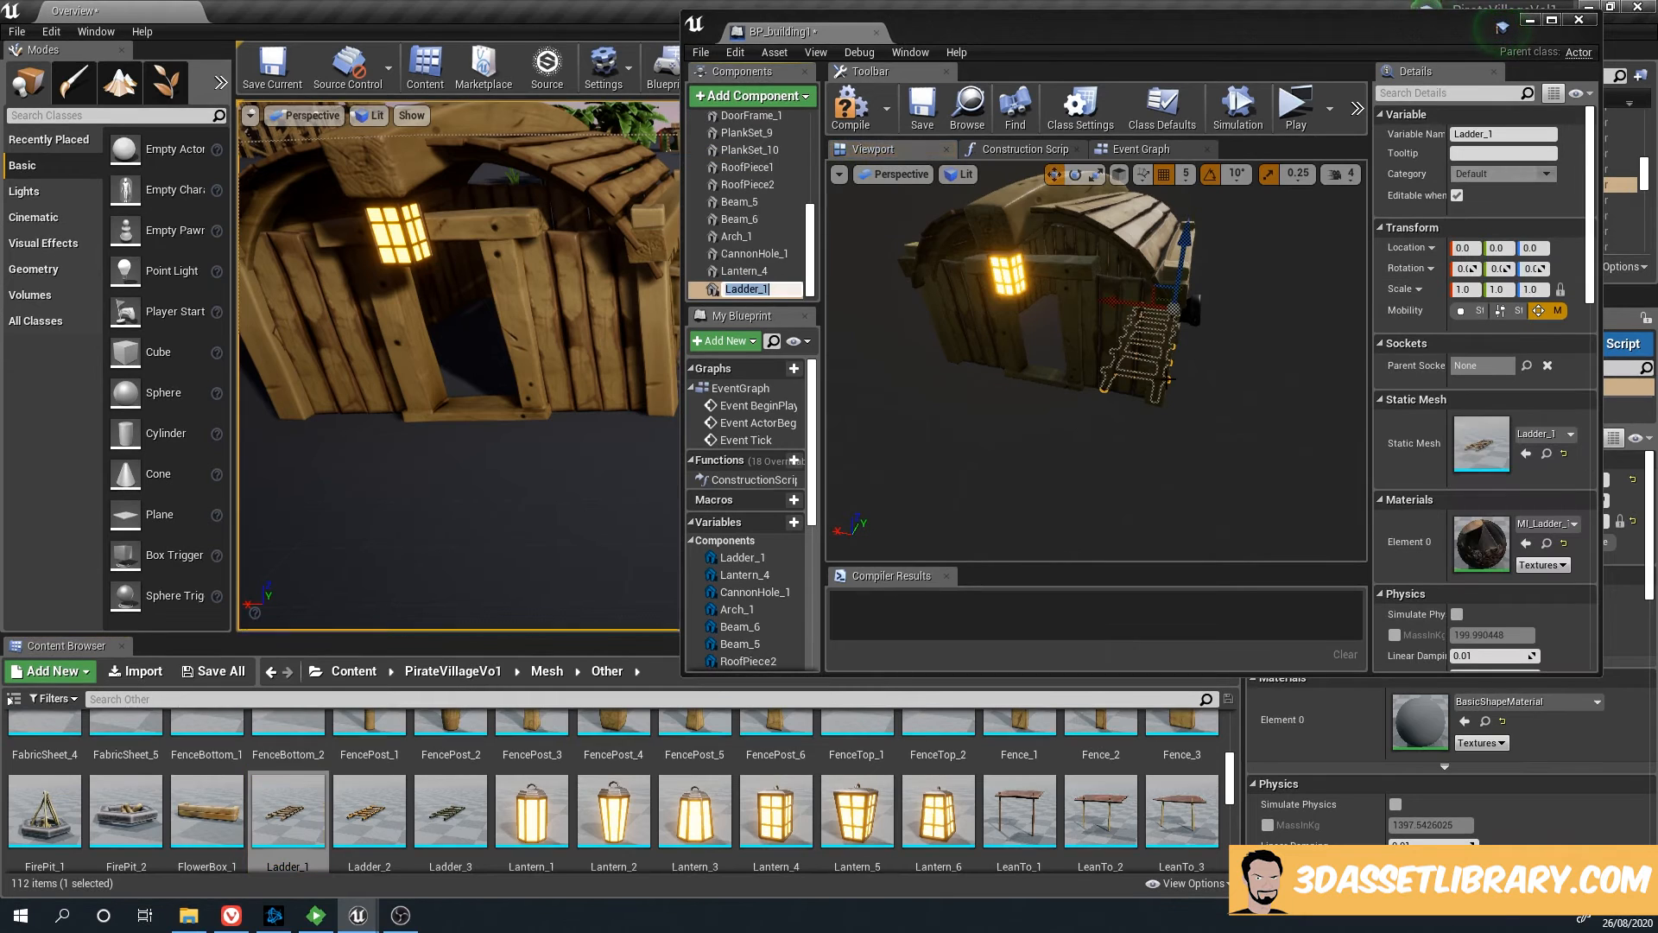
left_click(1168, 396)
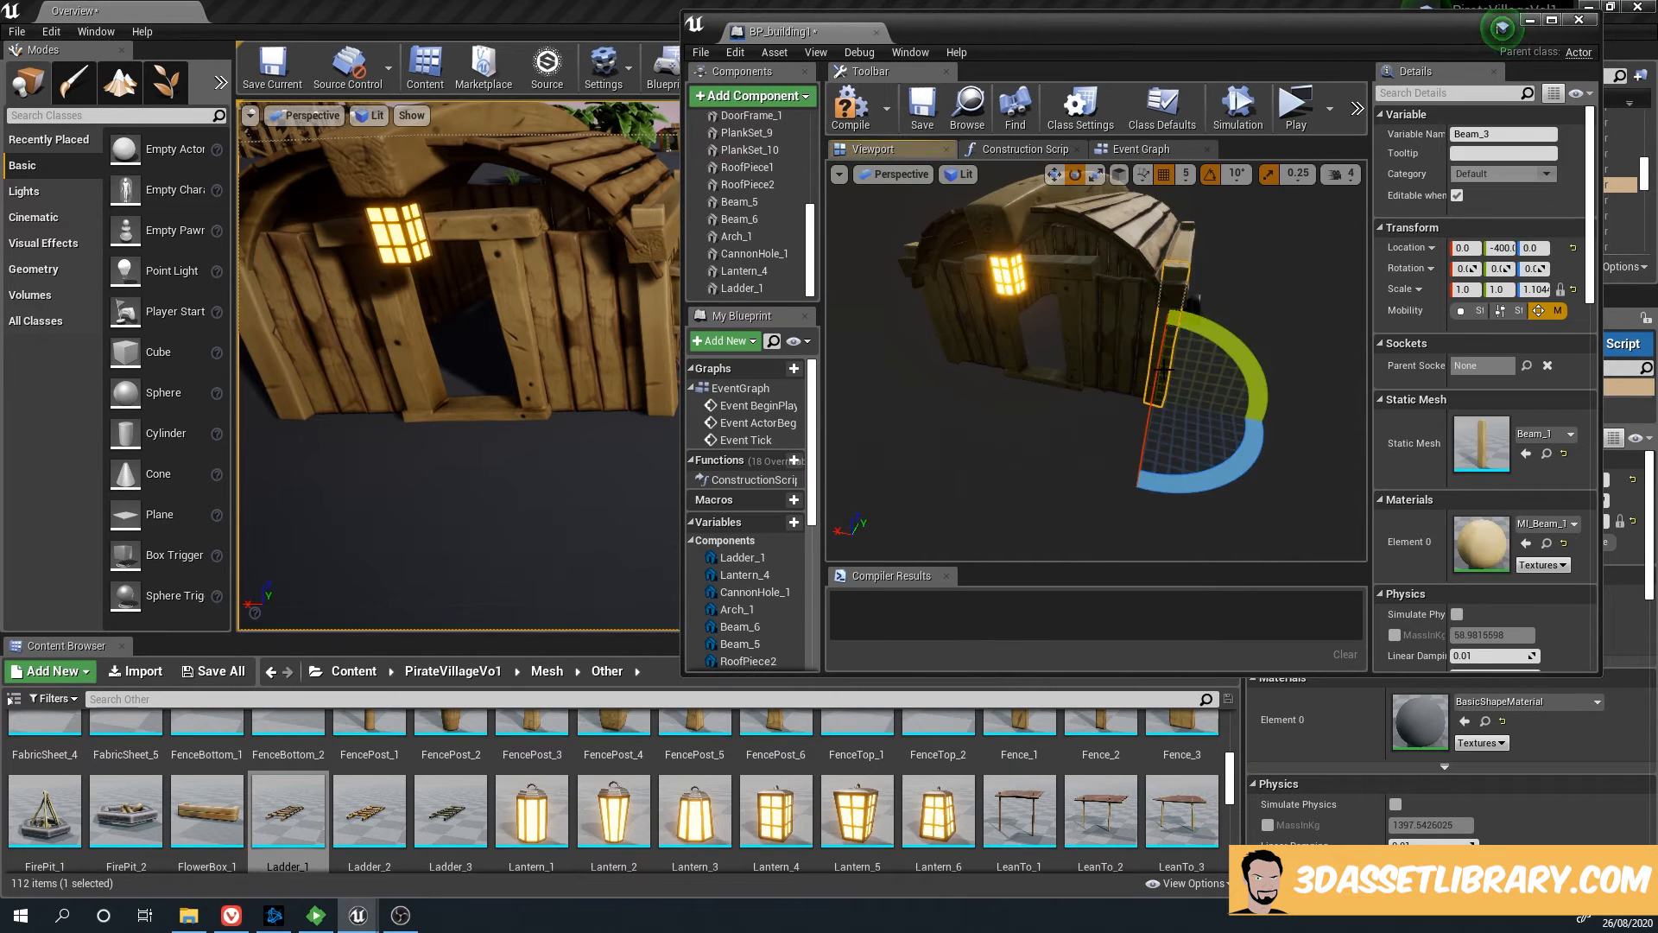
left_click_drag(1196, 406, 1195, 401)
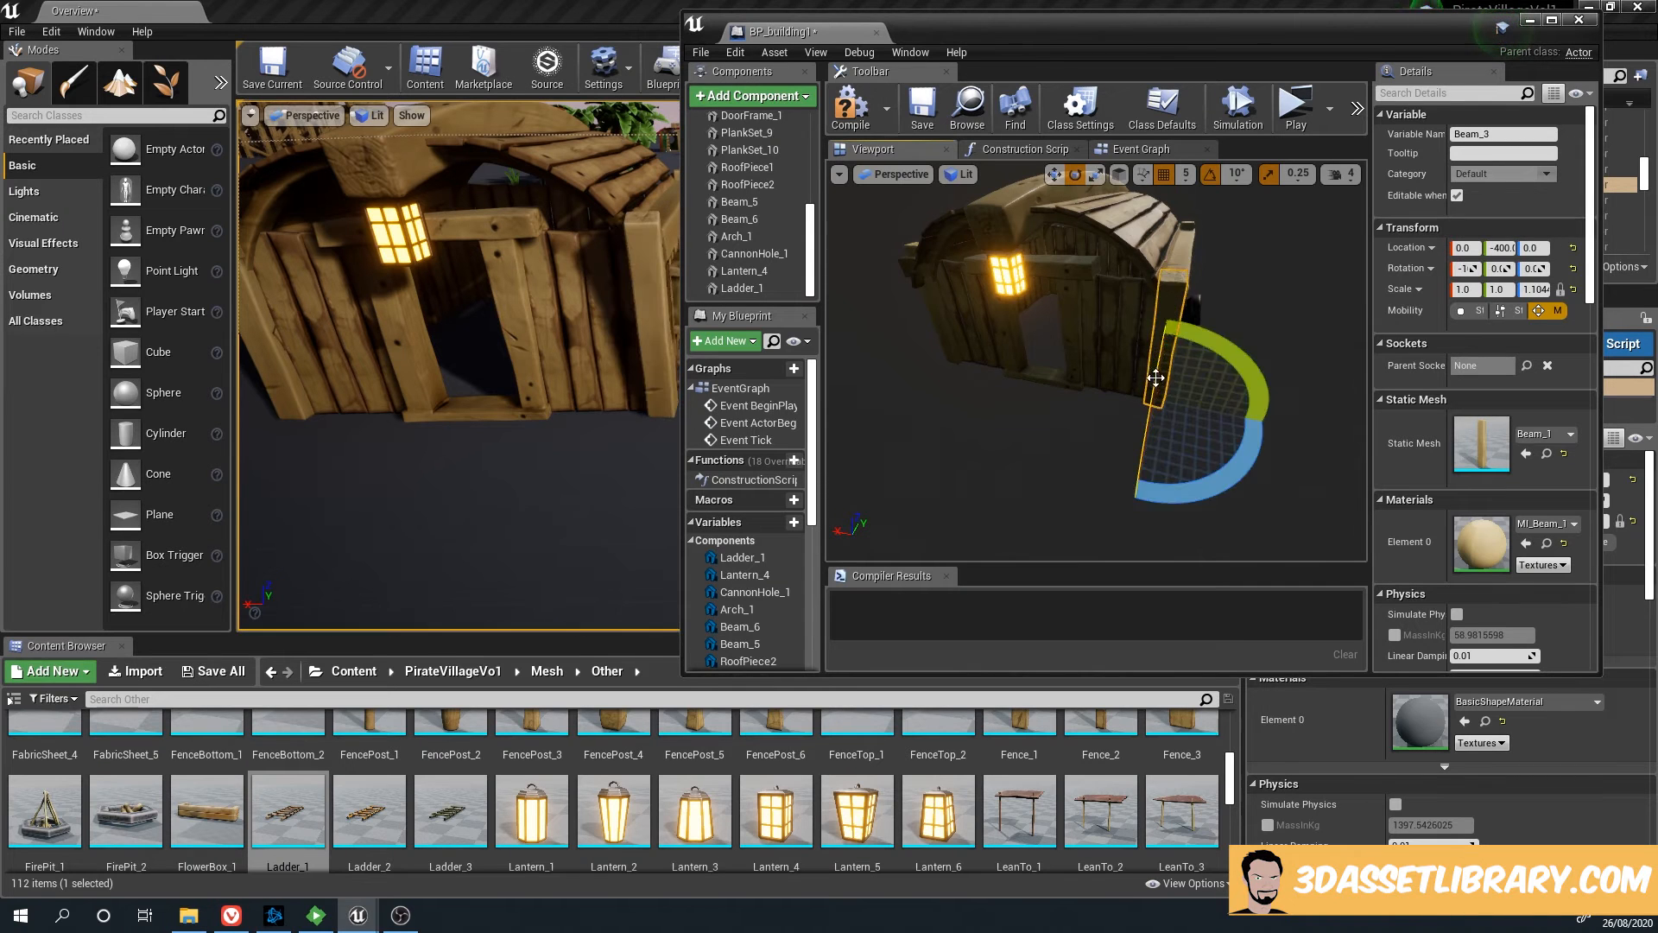
key("ctrl+z")
Select Ladder_1 near the cannon-hole wall and tilt it up by 60 degrees
right_click_drag(1225, 396, 1150, 368)
key("w")
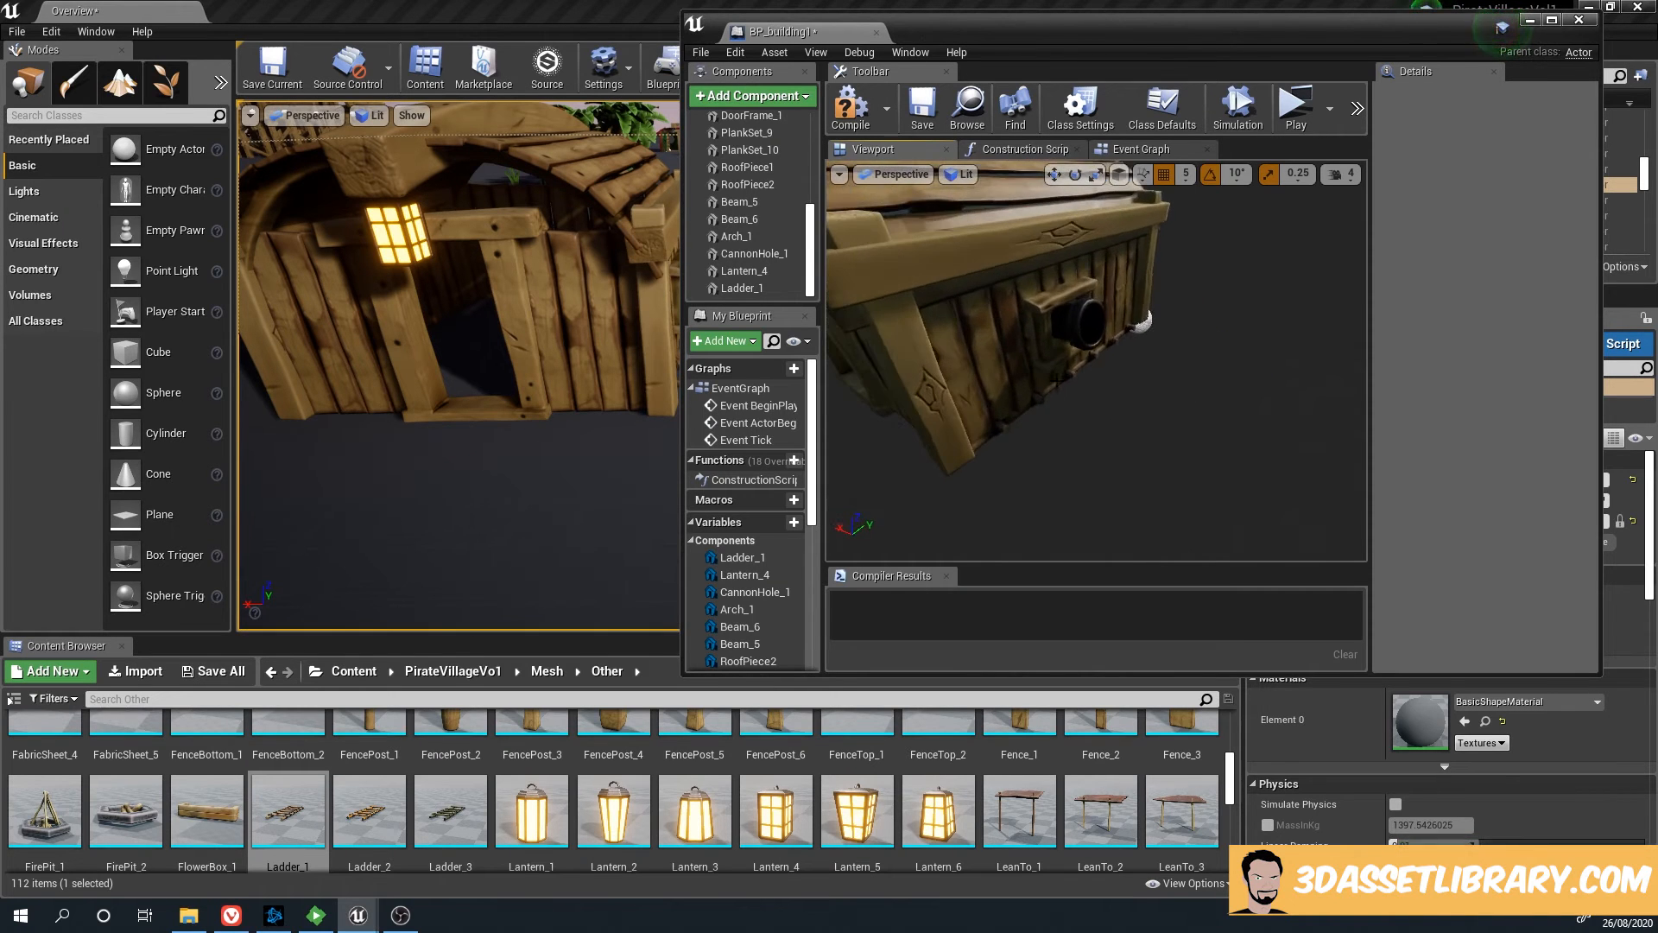
left_click(1044, 402)
left_click_drag(1096, 313, 1105, 276)
right_click_drag(1123, 363, 1120, 346)
key("s")
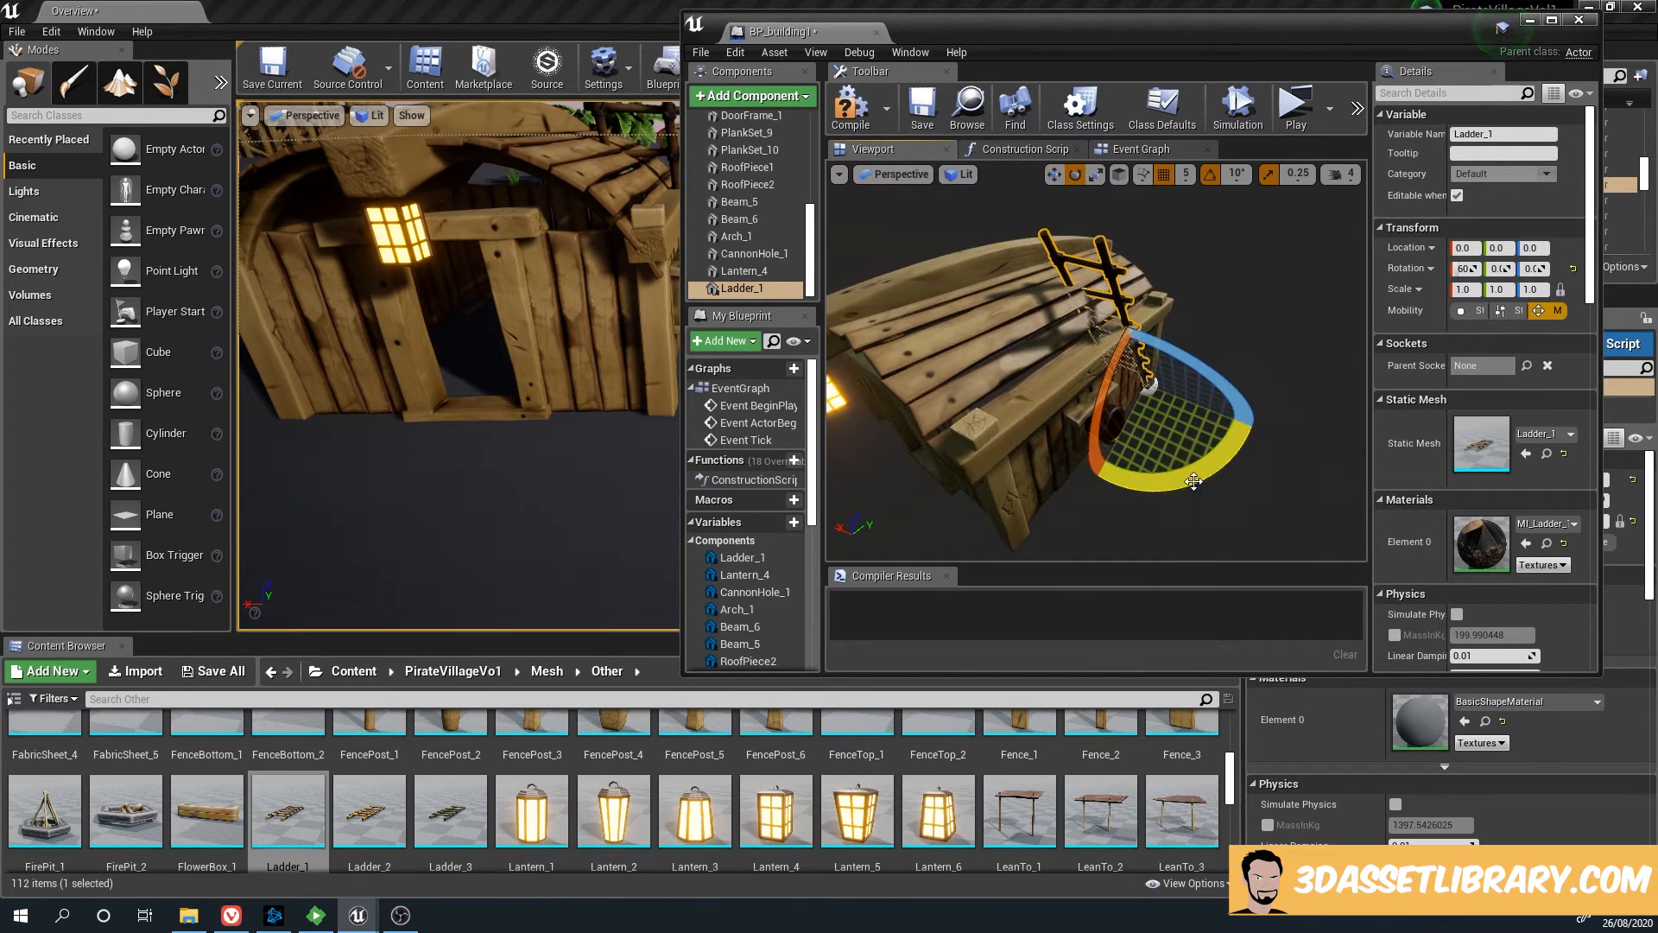
Turn Ladder_1 to face the cannon-hole wall and raise it to a near-vertical angle of about 85 degrees
left_click_drag(1181, 478, 1095, 470)
key("w")
right_click_drag(1166, 419, 1176, 408)
left_click_drag(1090, 388, 1100, 377)
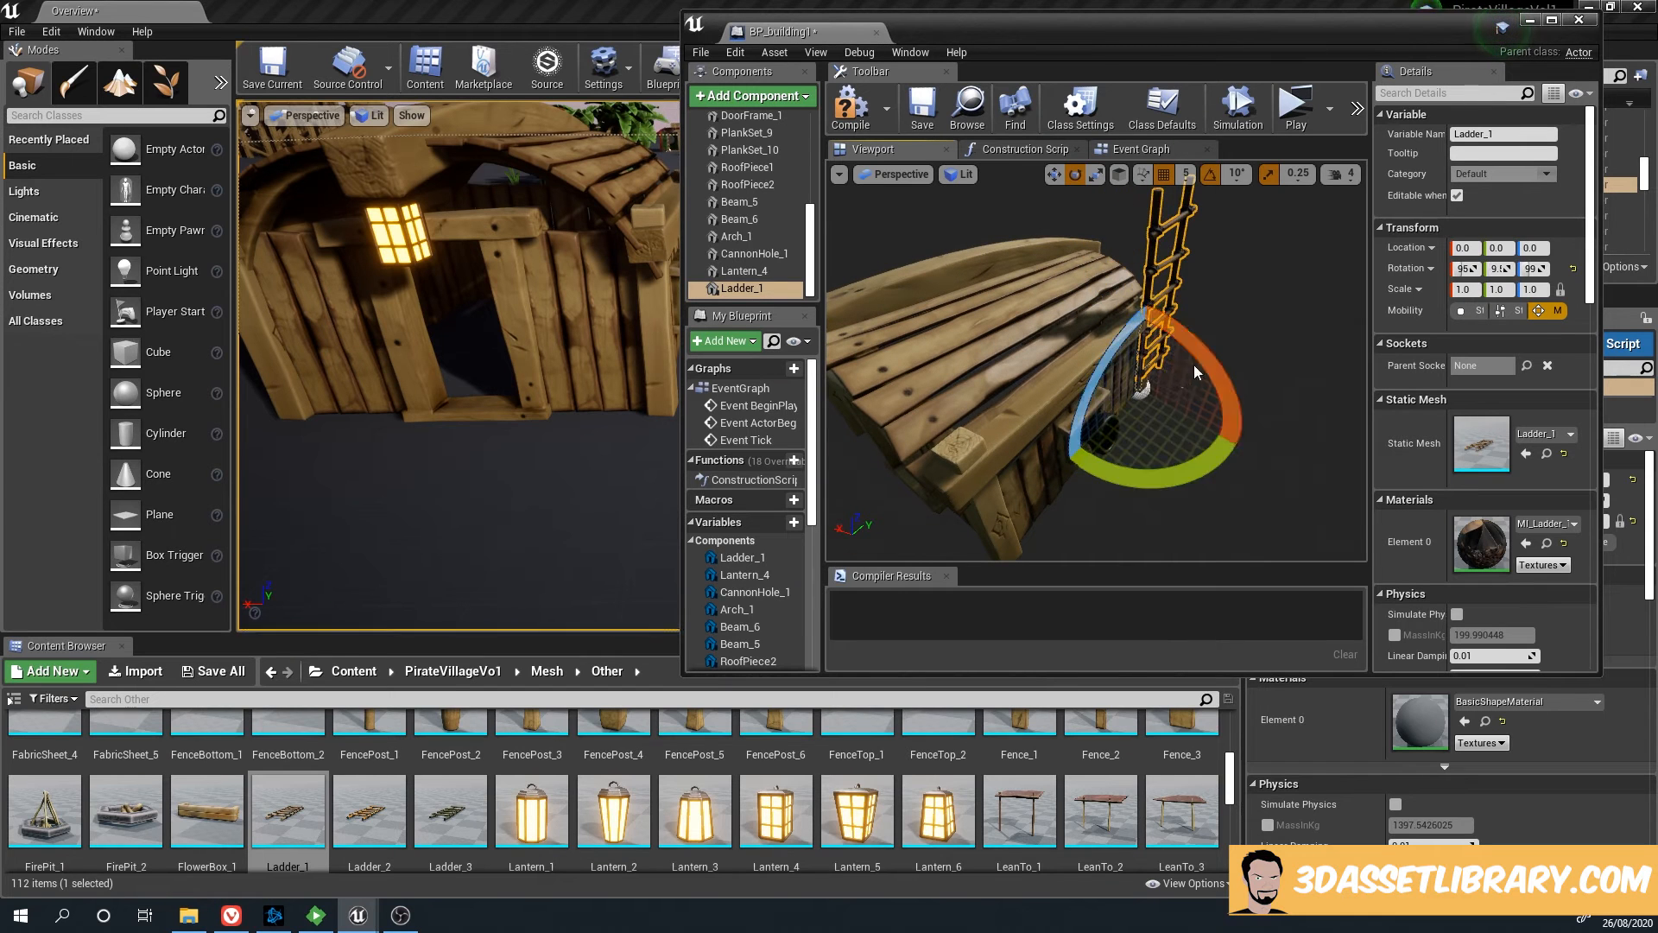
left_click_drag(1207, 375, 1111, 451)
Move Ladder_1 beside the front corner of the cannon-hole wall, about X 6, Y -386, Z -38, and level its sideways tilt
key("w")
right_click_drag(1110, 450, 1068, 501)
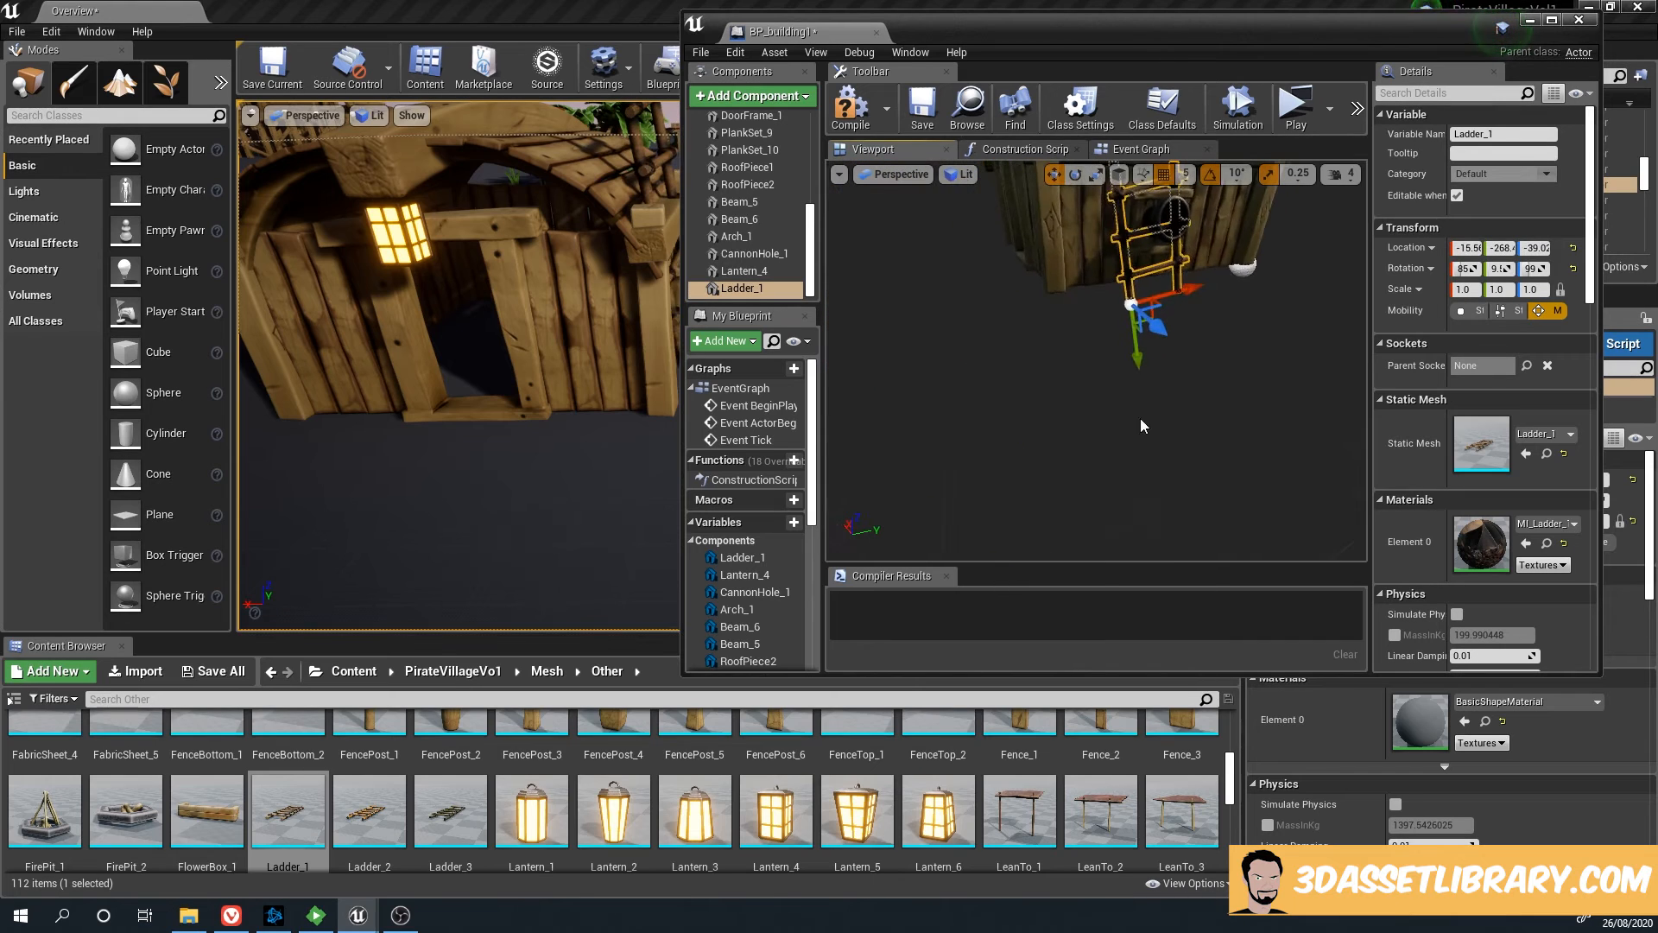
right_click_drag(1140, 420, 1159, 394)
key("e")
left_click_drag(1092, 278, 1094, 368)
key("w")
right_click_drag(1093, 368, 1204, 380)
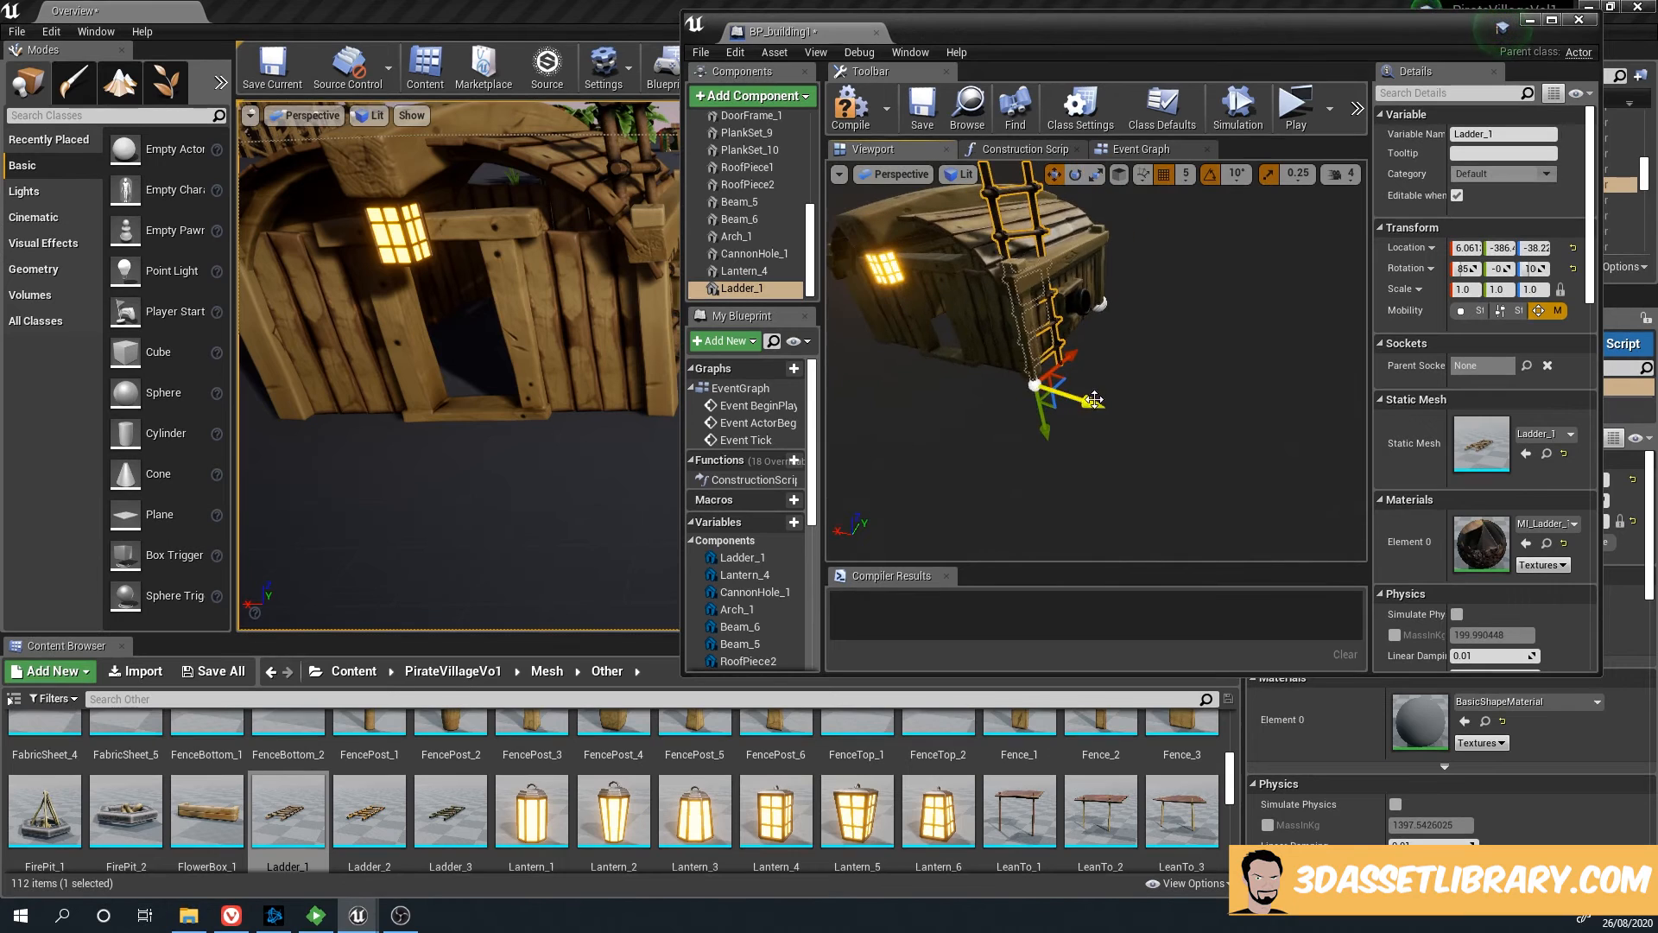
Lean Ladder_1 at 75 degrees, scale it uniformly to 0.75, and move it out from the wall to about X -86, Y -403, Z -22
mouse_move(1095, 401)
left_mouse_down()
mouse_move(1116, 415)
mouse_move(1119, 363)
mouse_move(1127, 402)
mouse_move(1062, 400)
left_mouse_up()
key("e")
key("w")
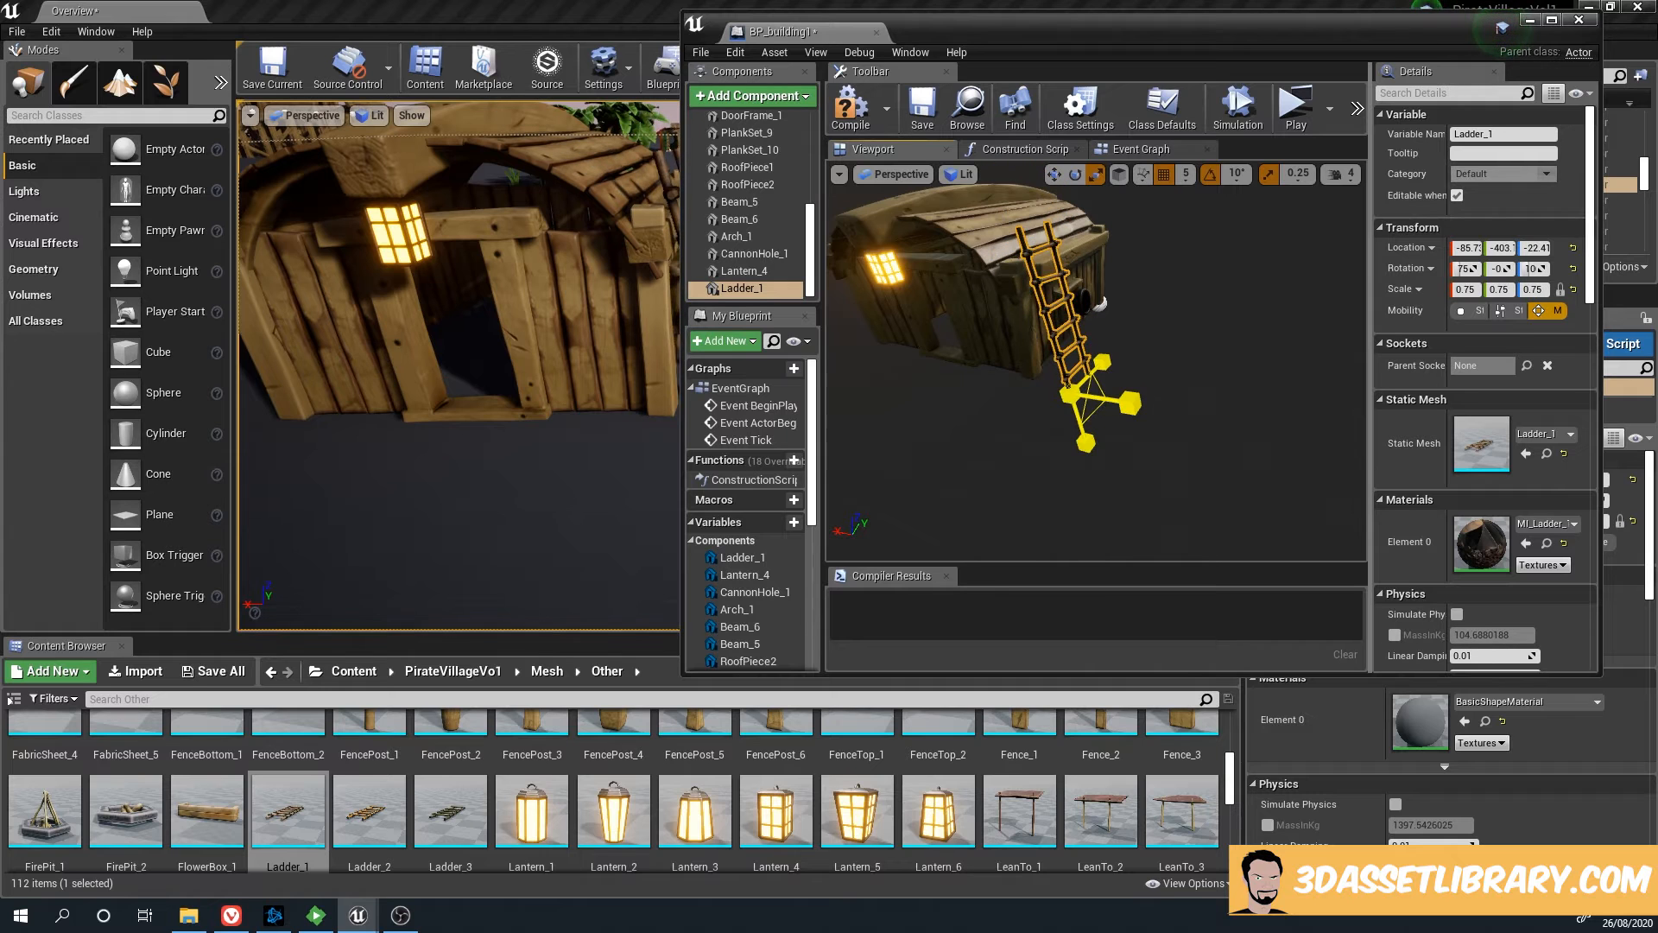
key("w")
middle_click_drag(1154, 424, 1192, 413)
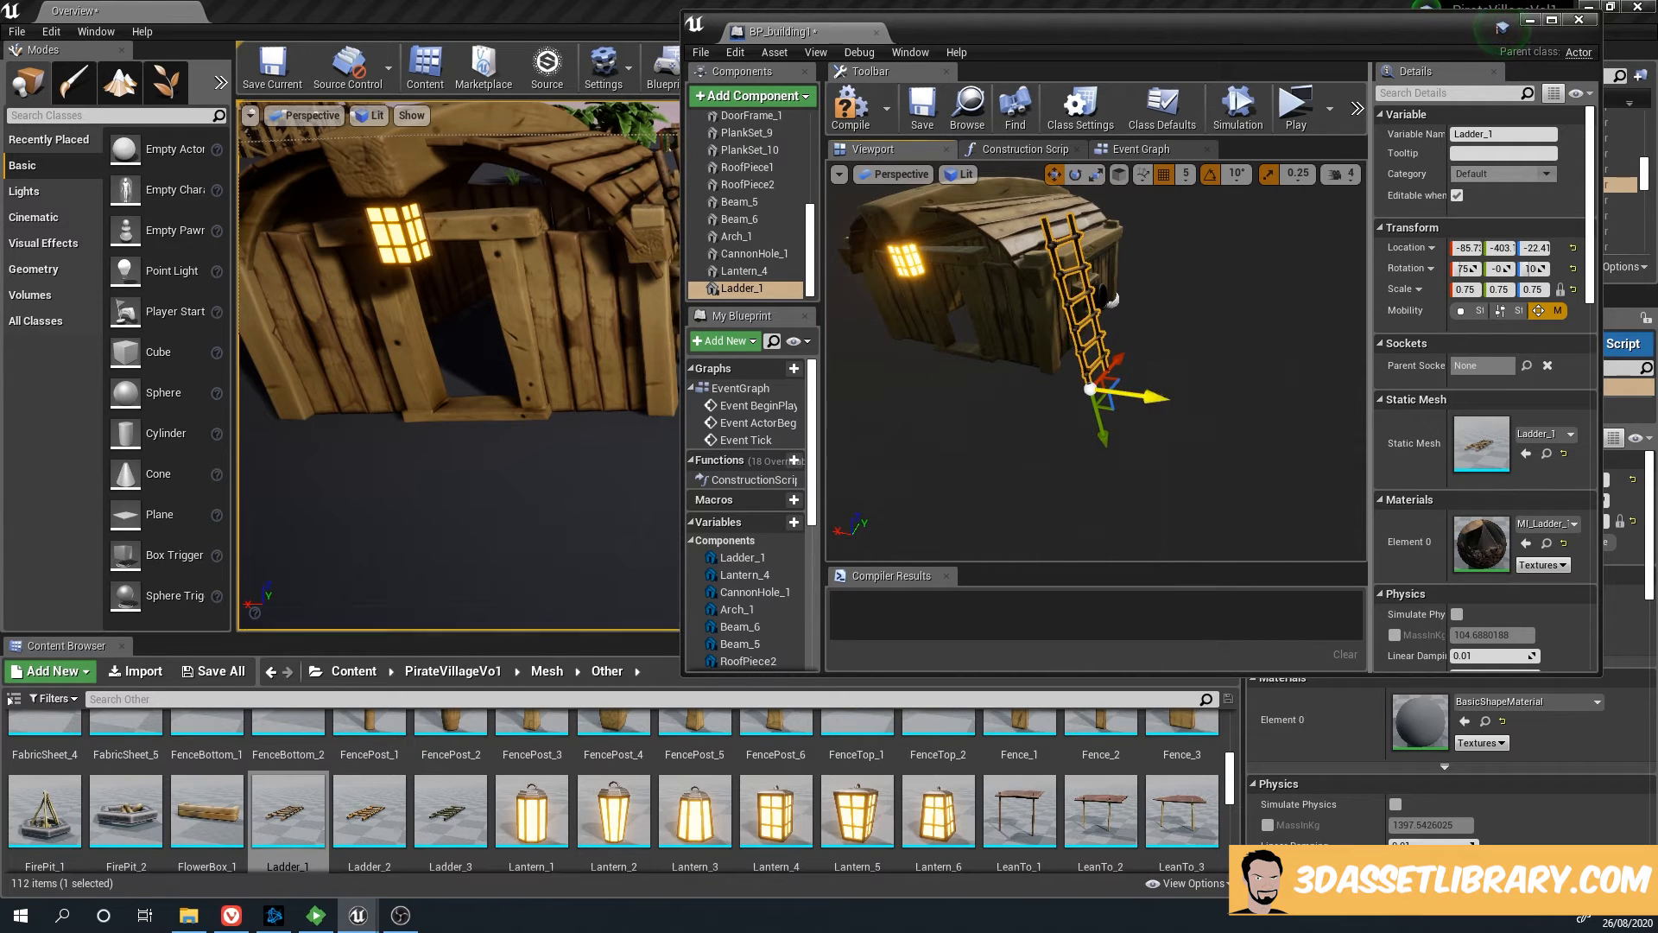
Turn Ladder_1 square to the side wall and rest it against the roof edge at about X -81, Y -400, Z -24
left_click_drag(1155, 398, 1147, 395)
right_click_drag(1215, 403, 1185, 472)
key("e")
left_click_drag(1096, 517, 1121, 493)
key("w")
right_click_drag(1220, 507, 1063, 516)
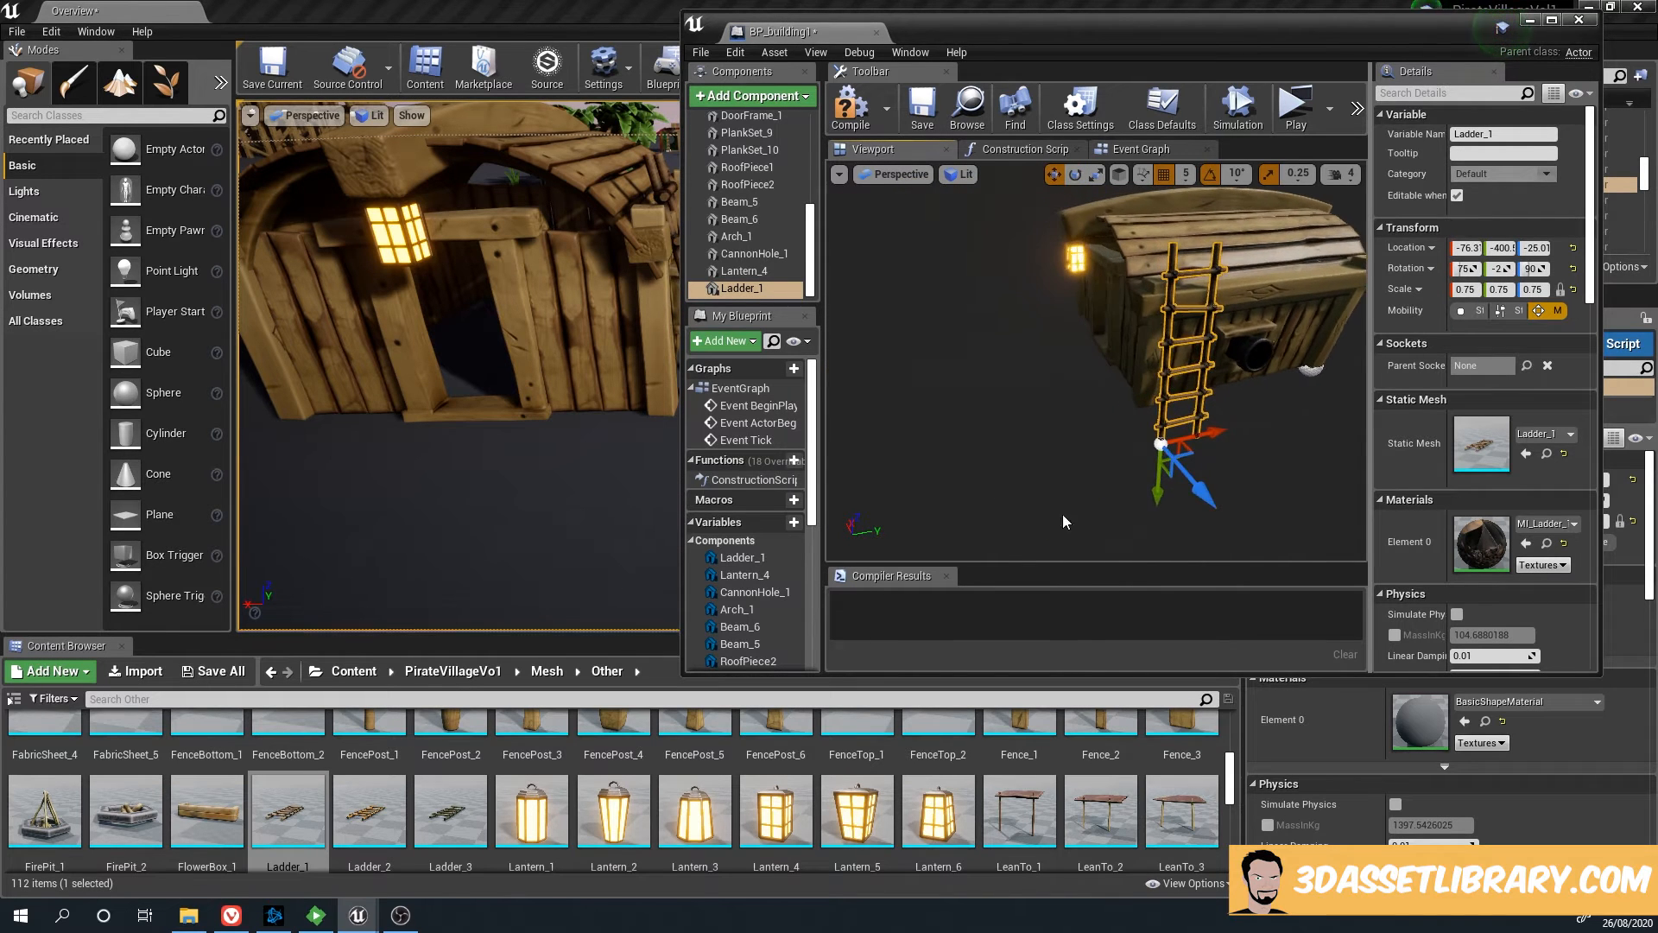
right_click_drag(373, 292, 411, 310)
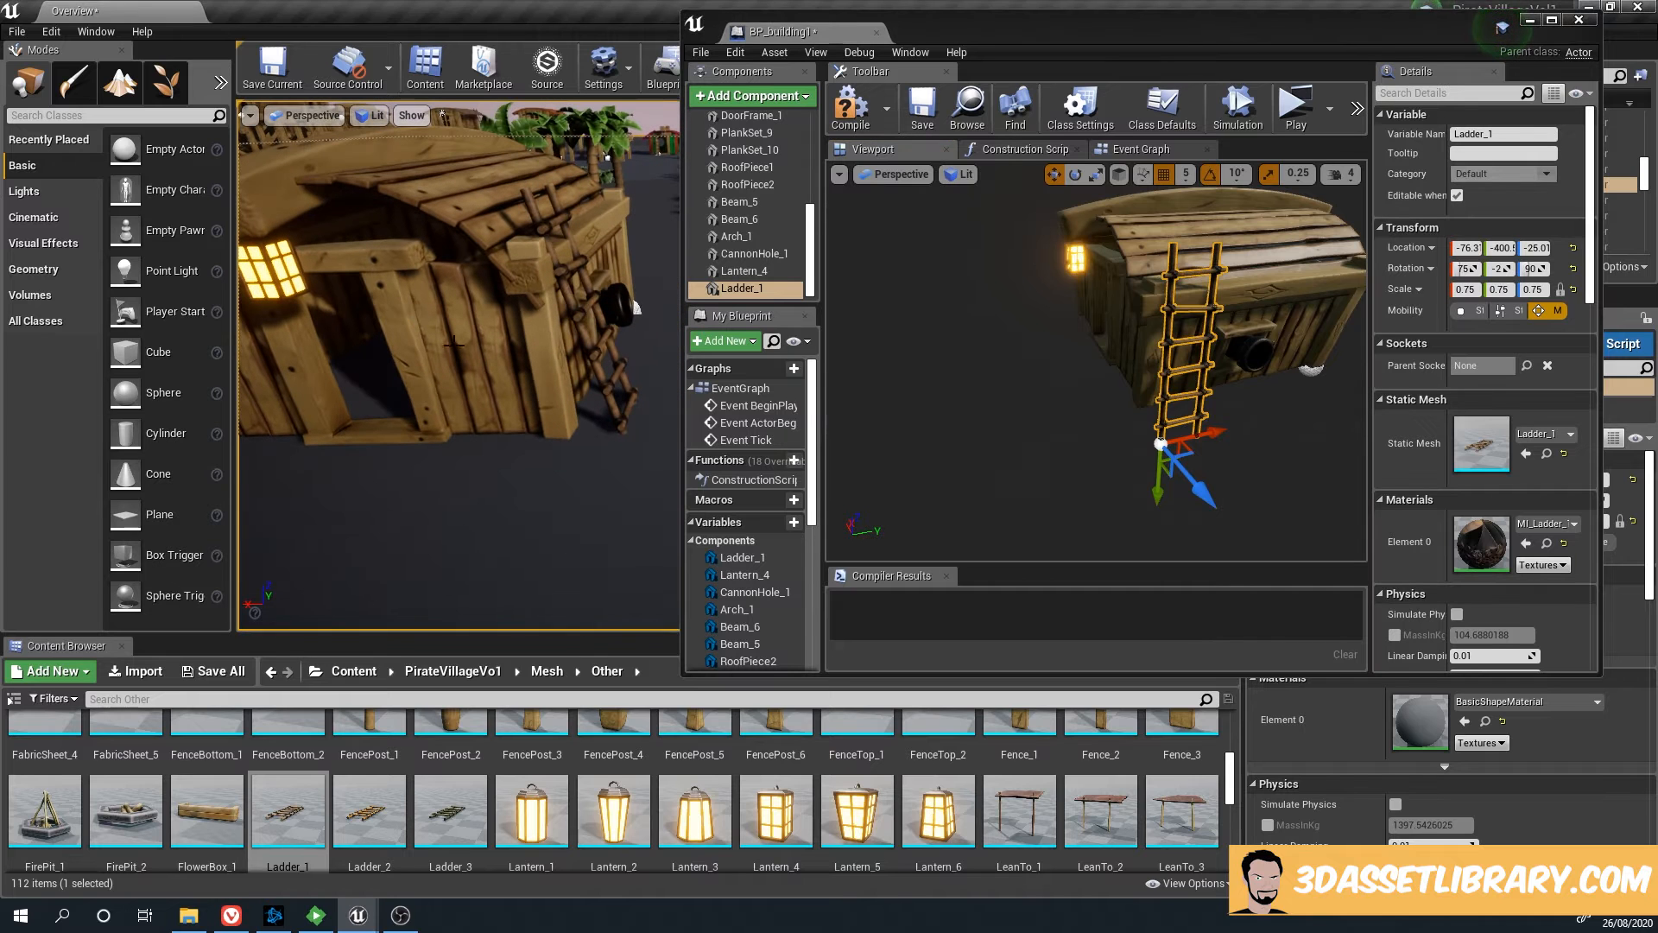
right_click_drag(1019, 441, 1167, 450)
left_click_drag(1202, 514, 1208, 515)
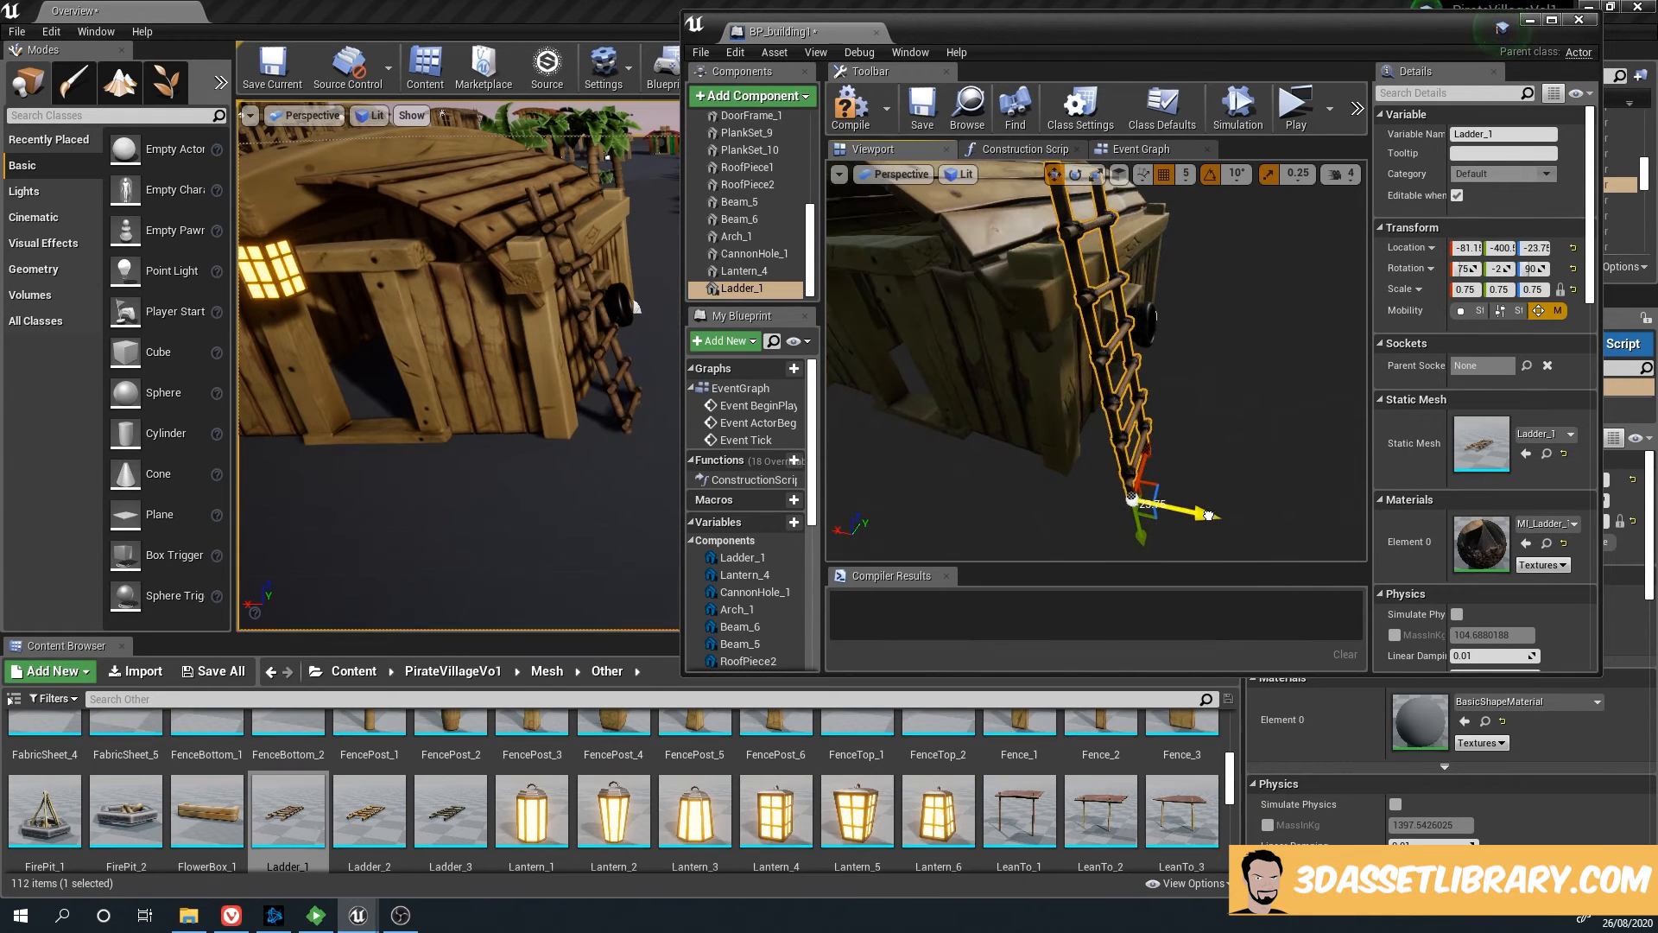
Add the LeanTo_1 mesh from the Other folder to the blueprint's DefaultSceneRoot, keeping its default name
left_click(1026, 363)
right_click_drag(1026, 363, 946, 368)
mouse_move(644, 448)
right_mouse_down()
mouse_move(613, 442)
mouse_move(670, 444)
right_mouse_up()
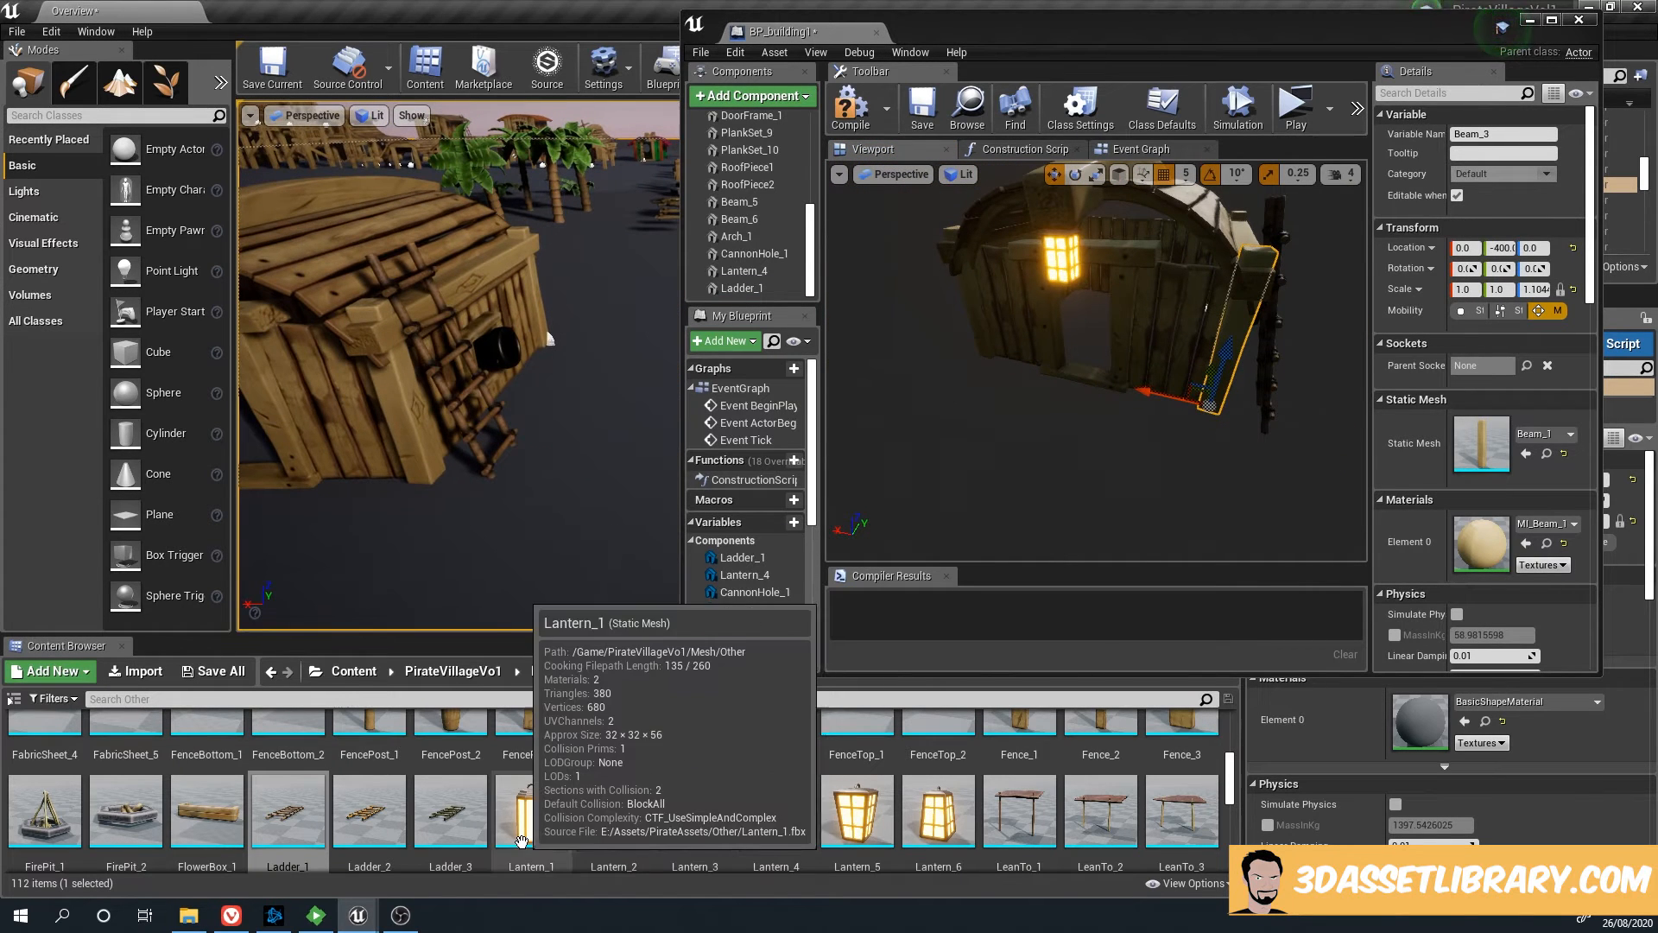
scroll(535, 804, "down", 2)
right_click_drag(1226, 370, 1046, 522)
left_click(898, 326)
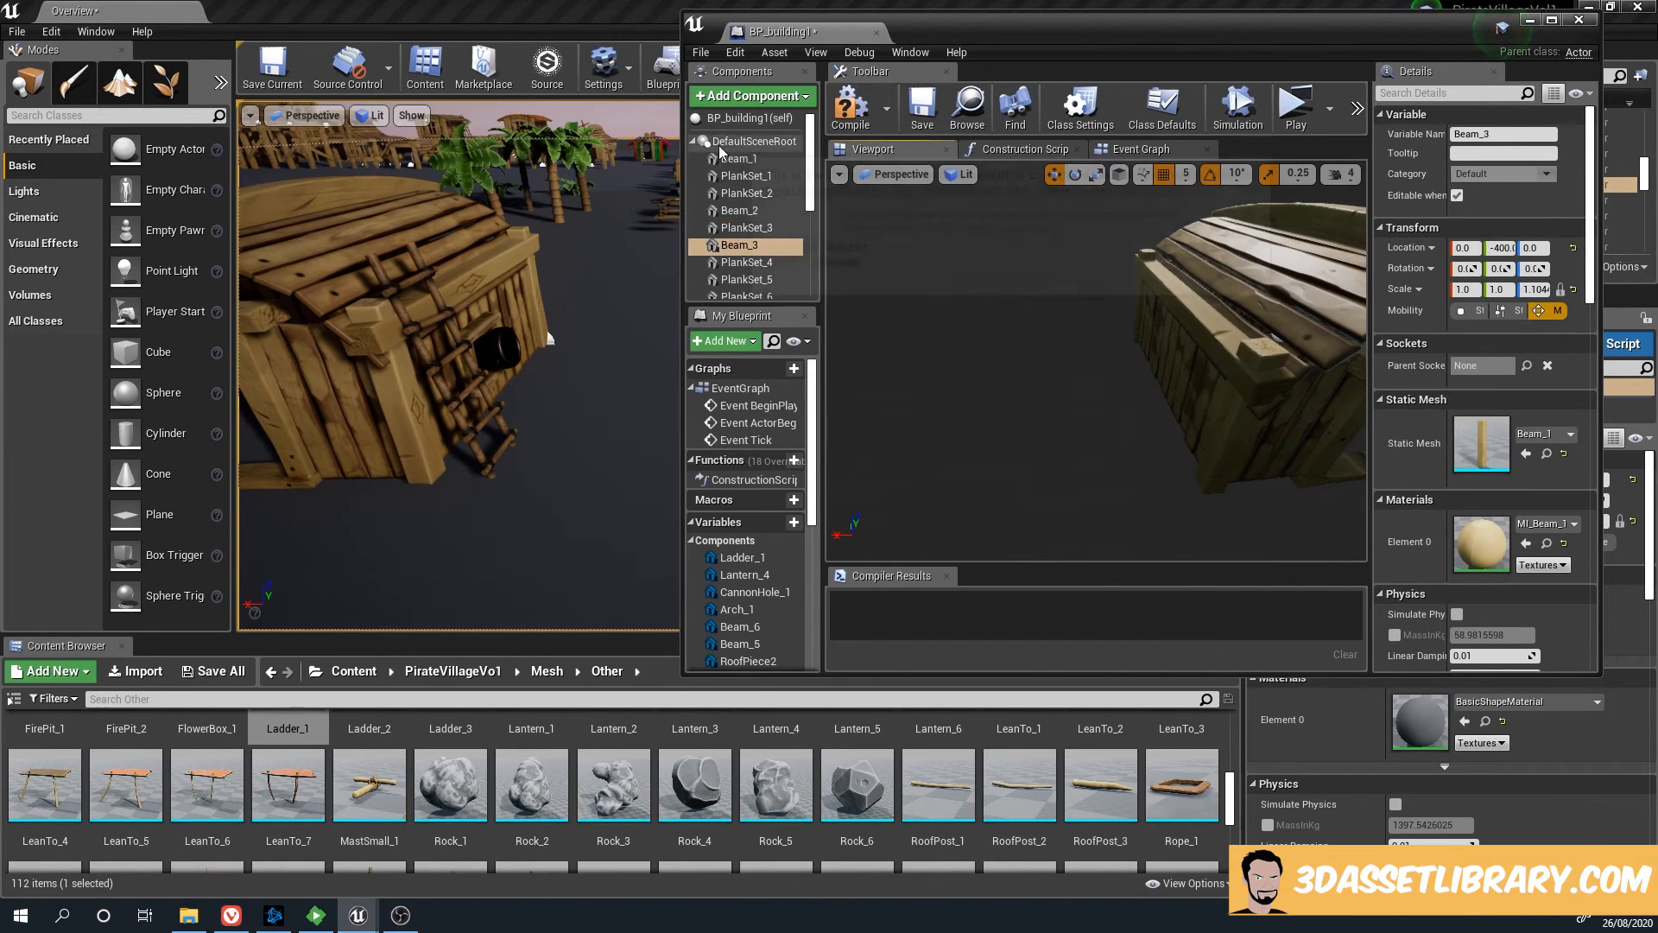
scroll(604, 778, "up", 2)
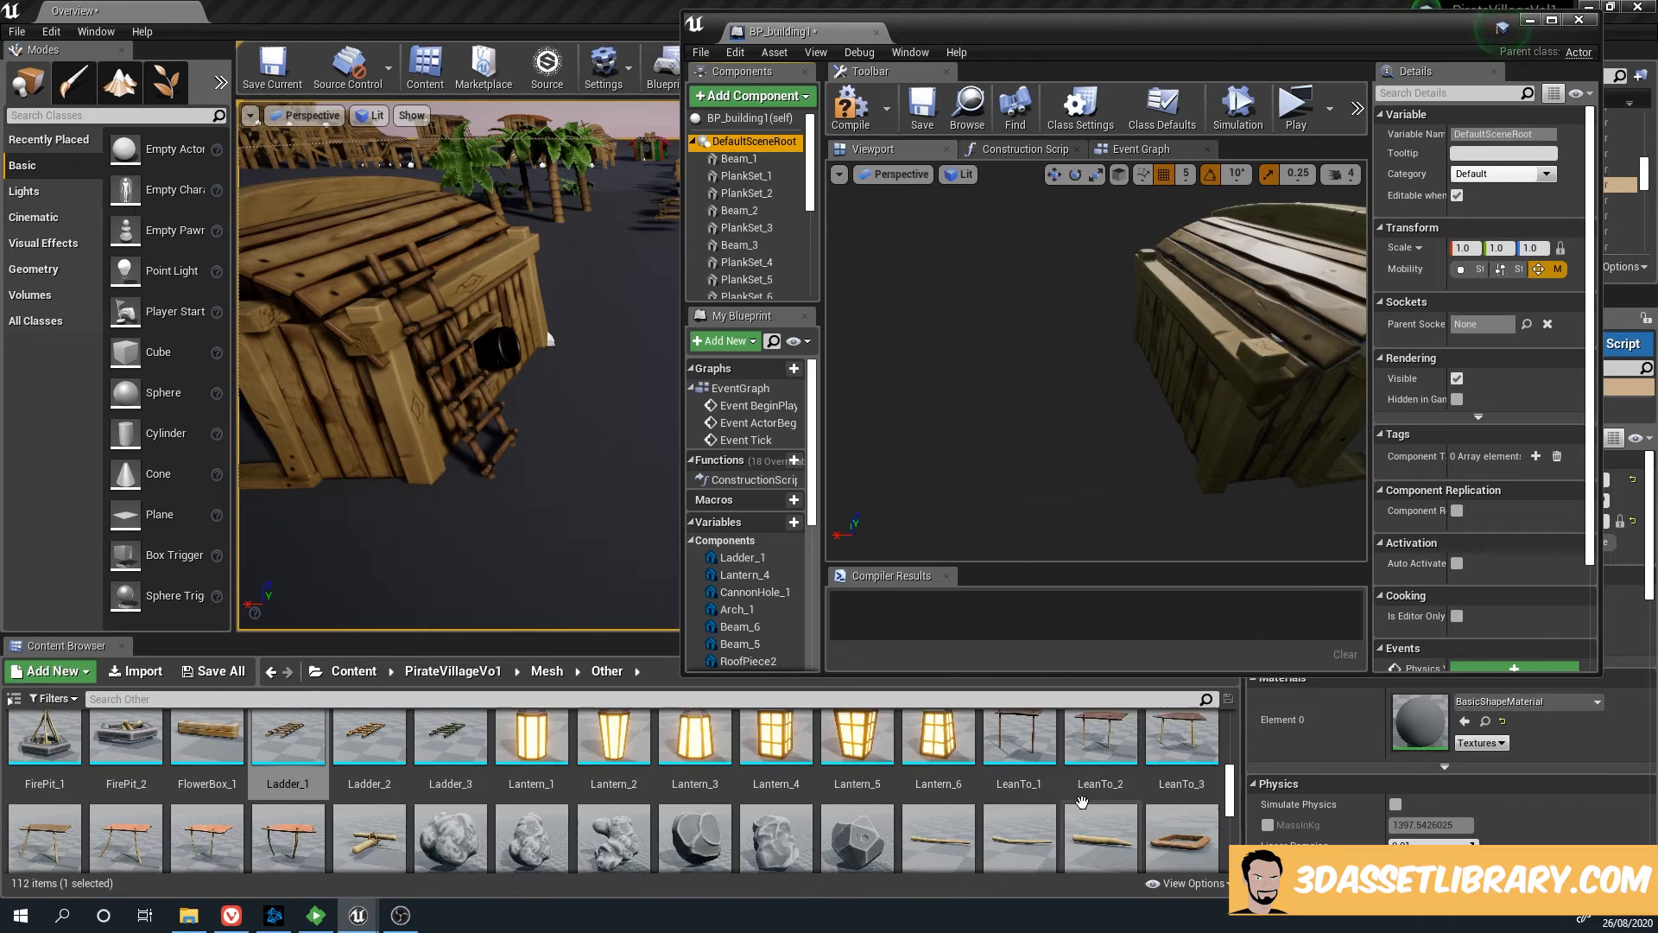
left_click_drag(1019, 760, 740, 142)
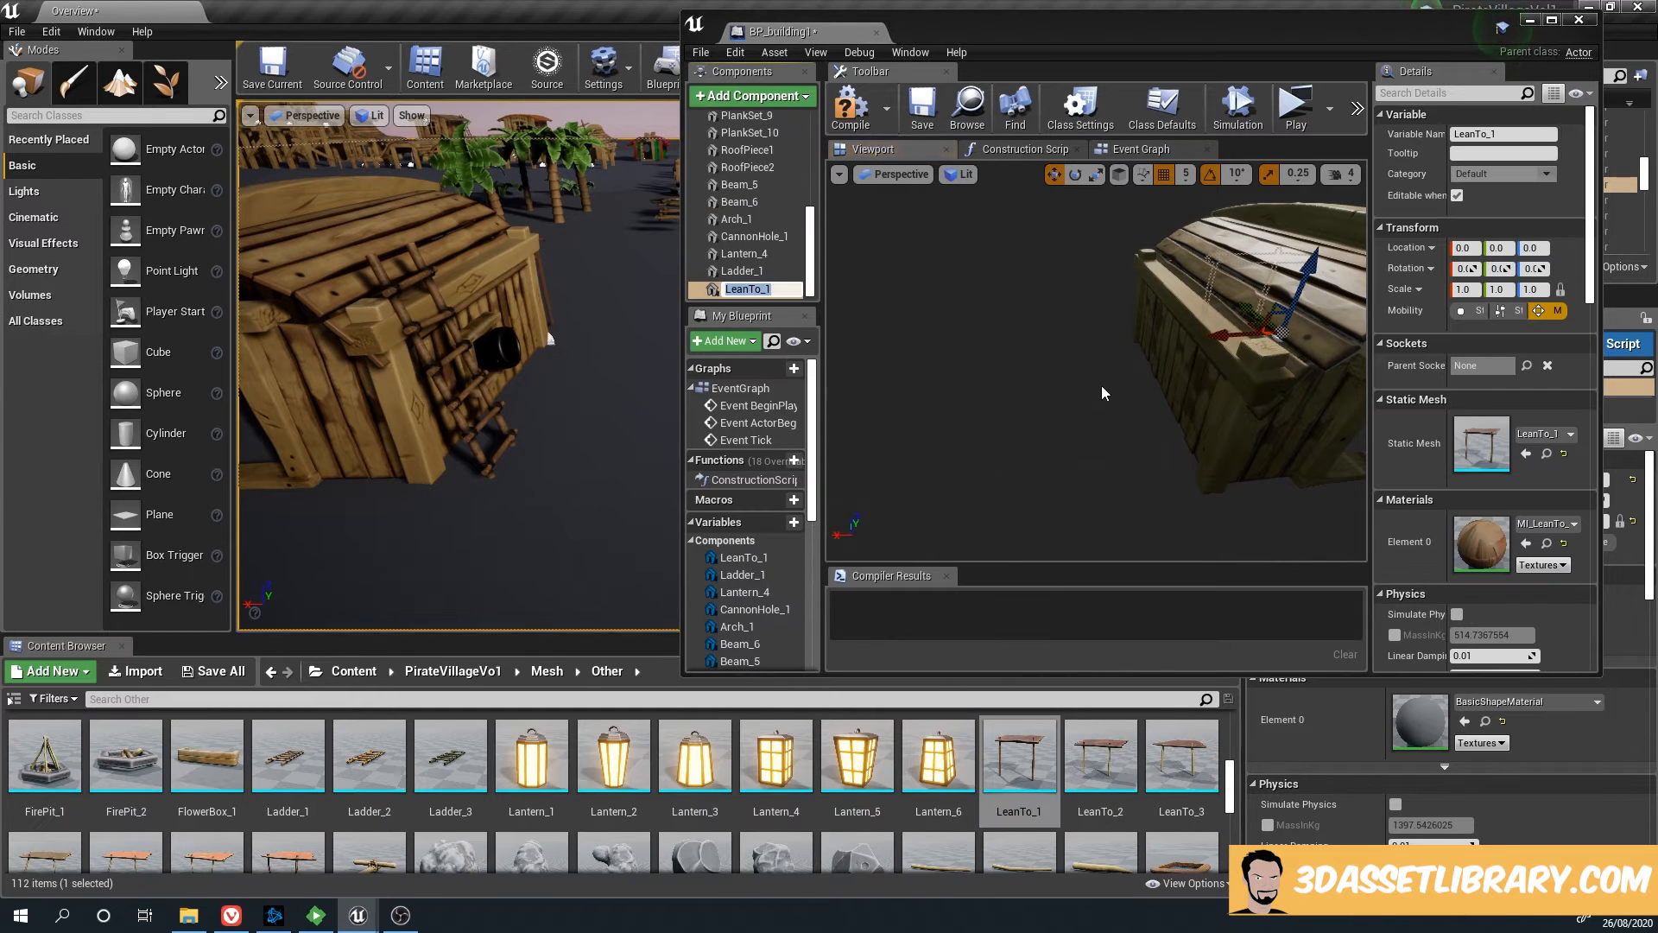
Move LeanTo_1 outside the building to X 460, Y -385 and rotate it -90 degrees about the vertical axis
left_click_drag(1224, 339, 1145, 400)
key("e")
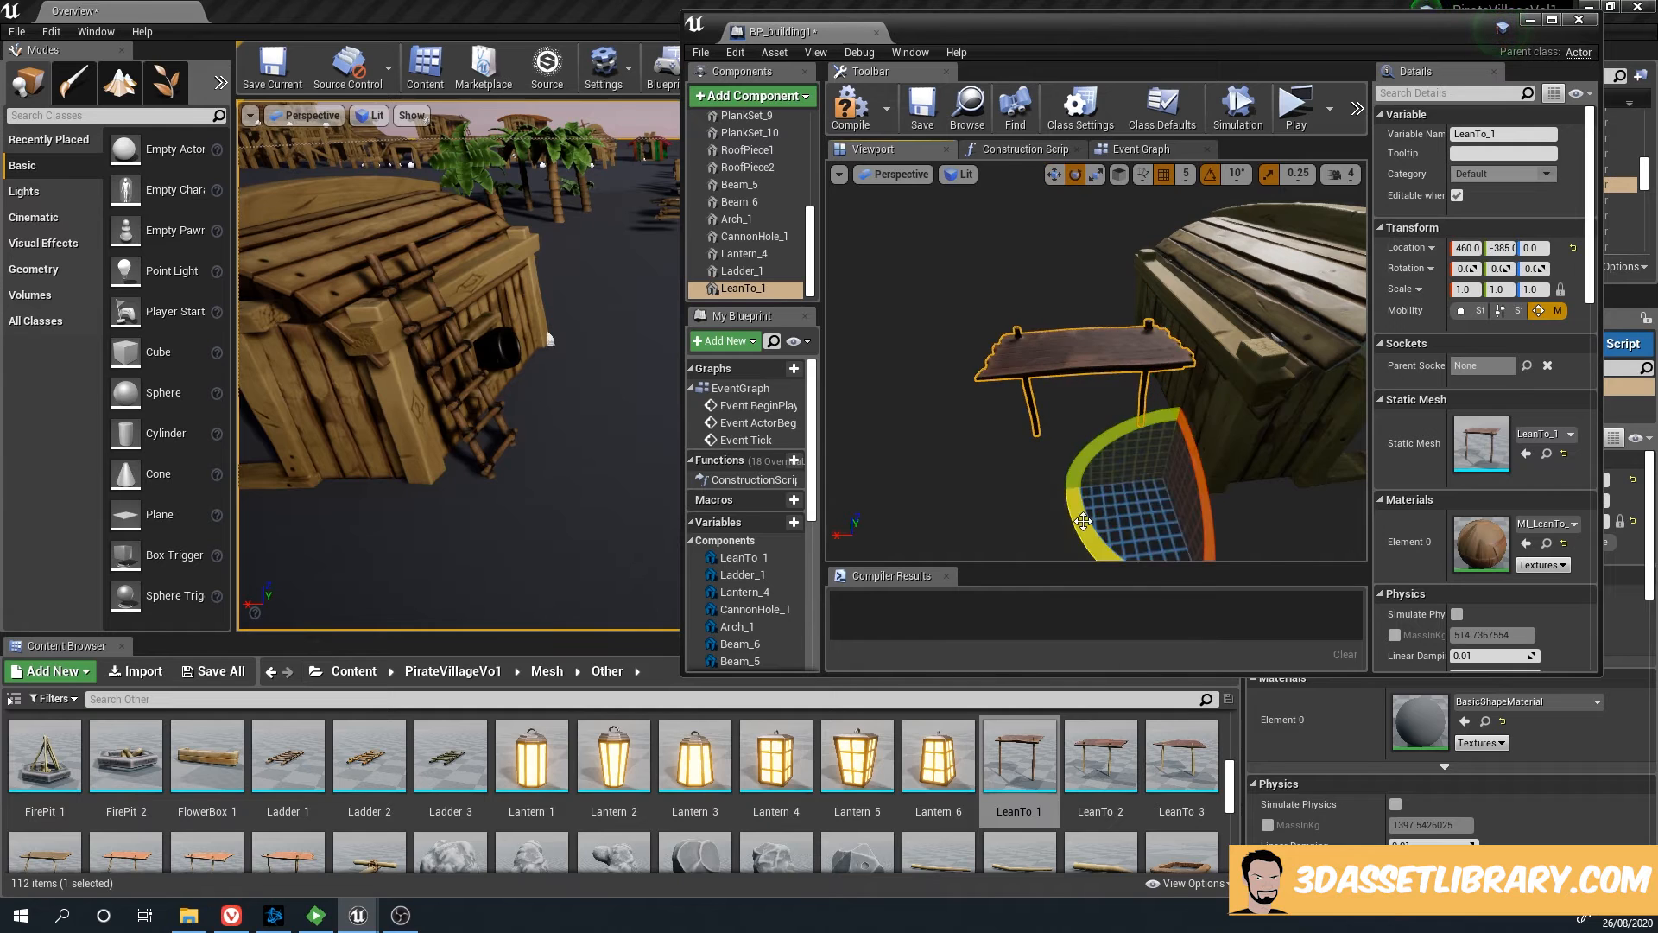
left_click_drag(1098, 530, 1060, 490)
key("w")
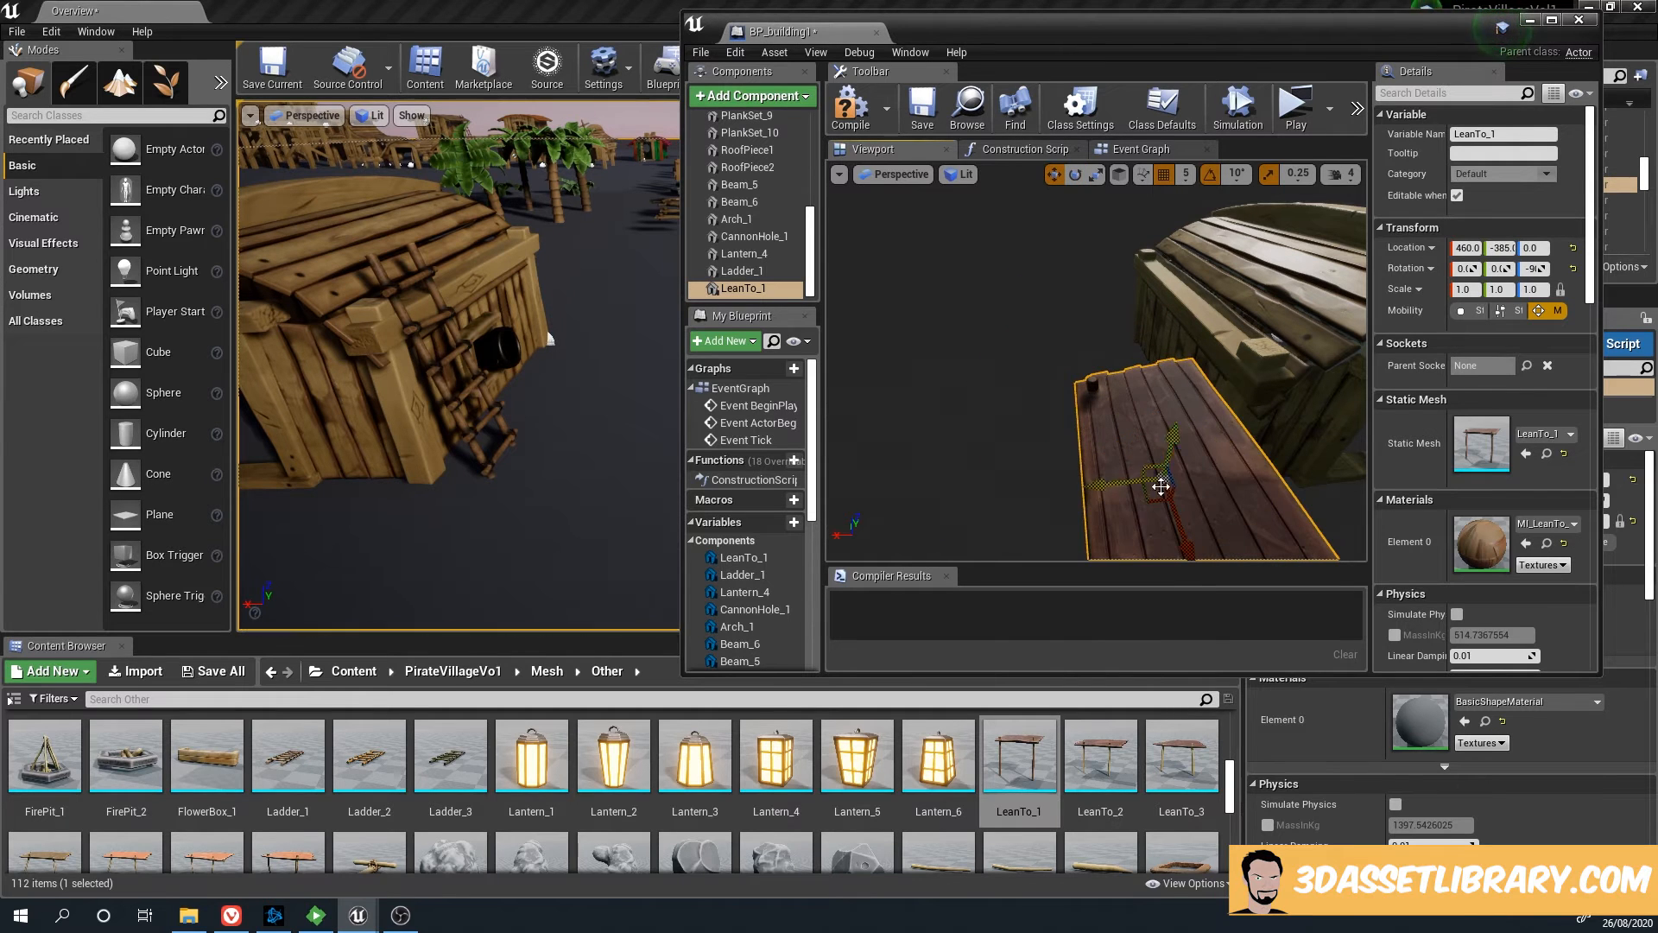
Slide LeanTo_1 against the side wall opposite the ladder, to about X 405, Y -179, and adjust its placement there
left_click_drag(1164, 492, 1095, 388)
right_click_drag(1115, 441, 1115, 440)
left_click_drag(1048, 334, 1056, 332)
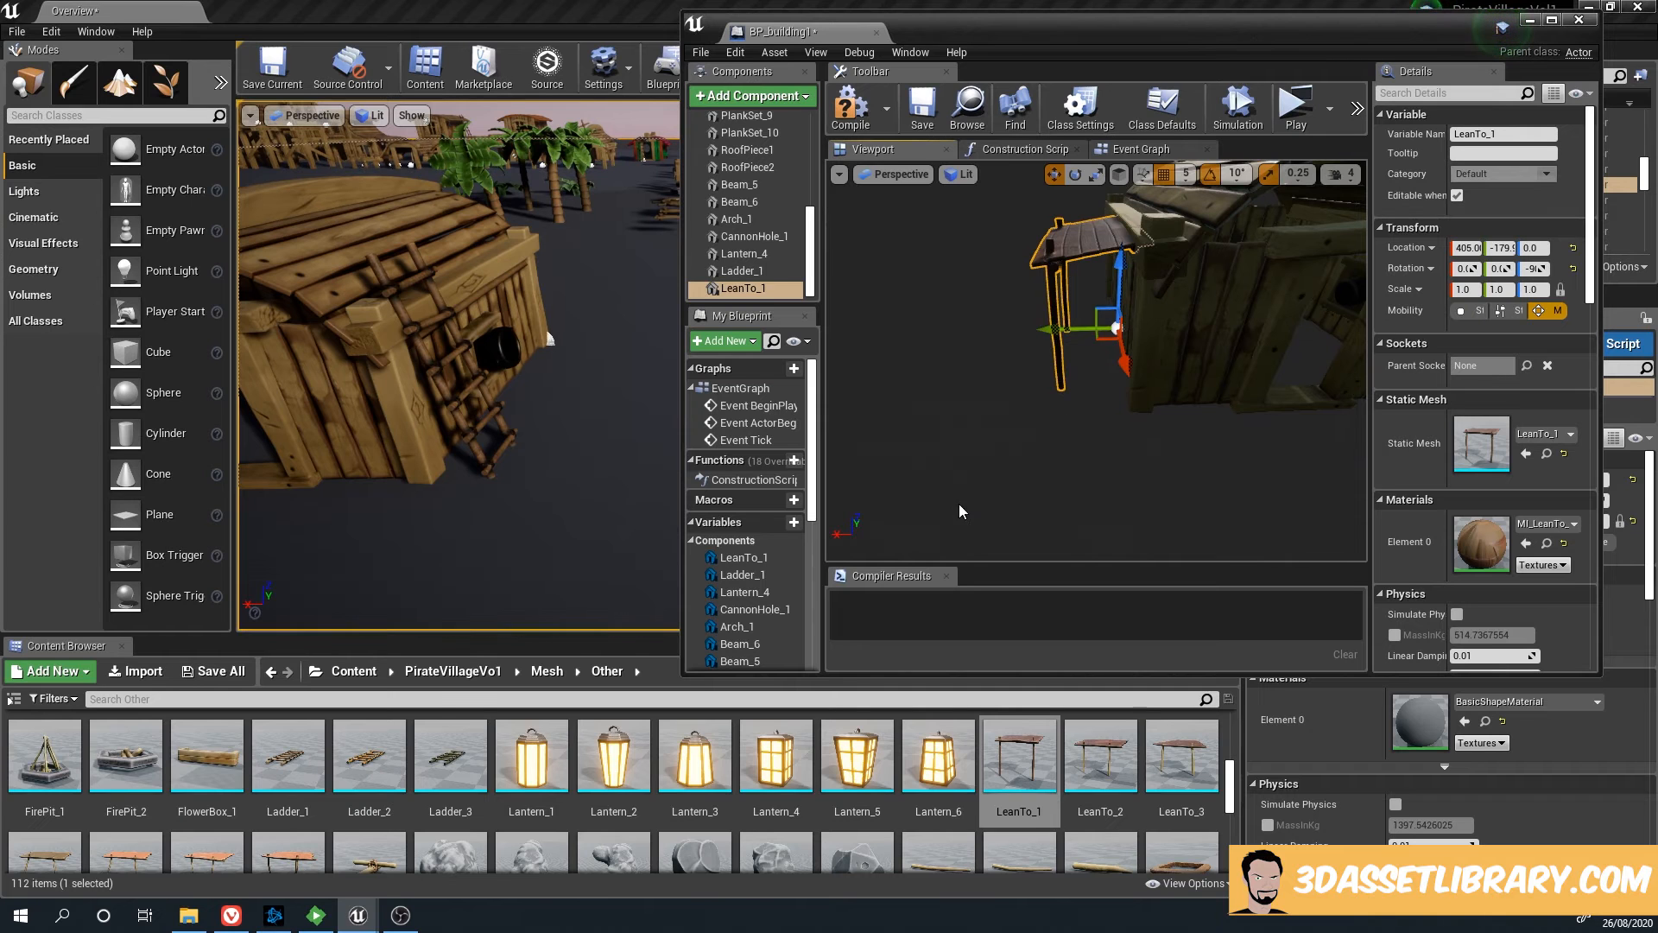
right_click_drag(1014, 448, 1142, 501)
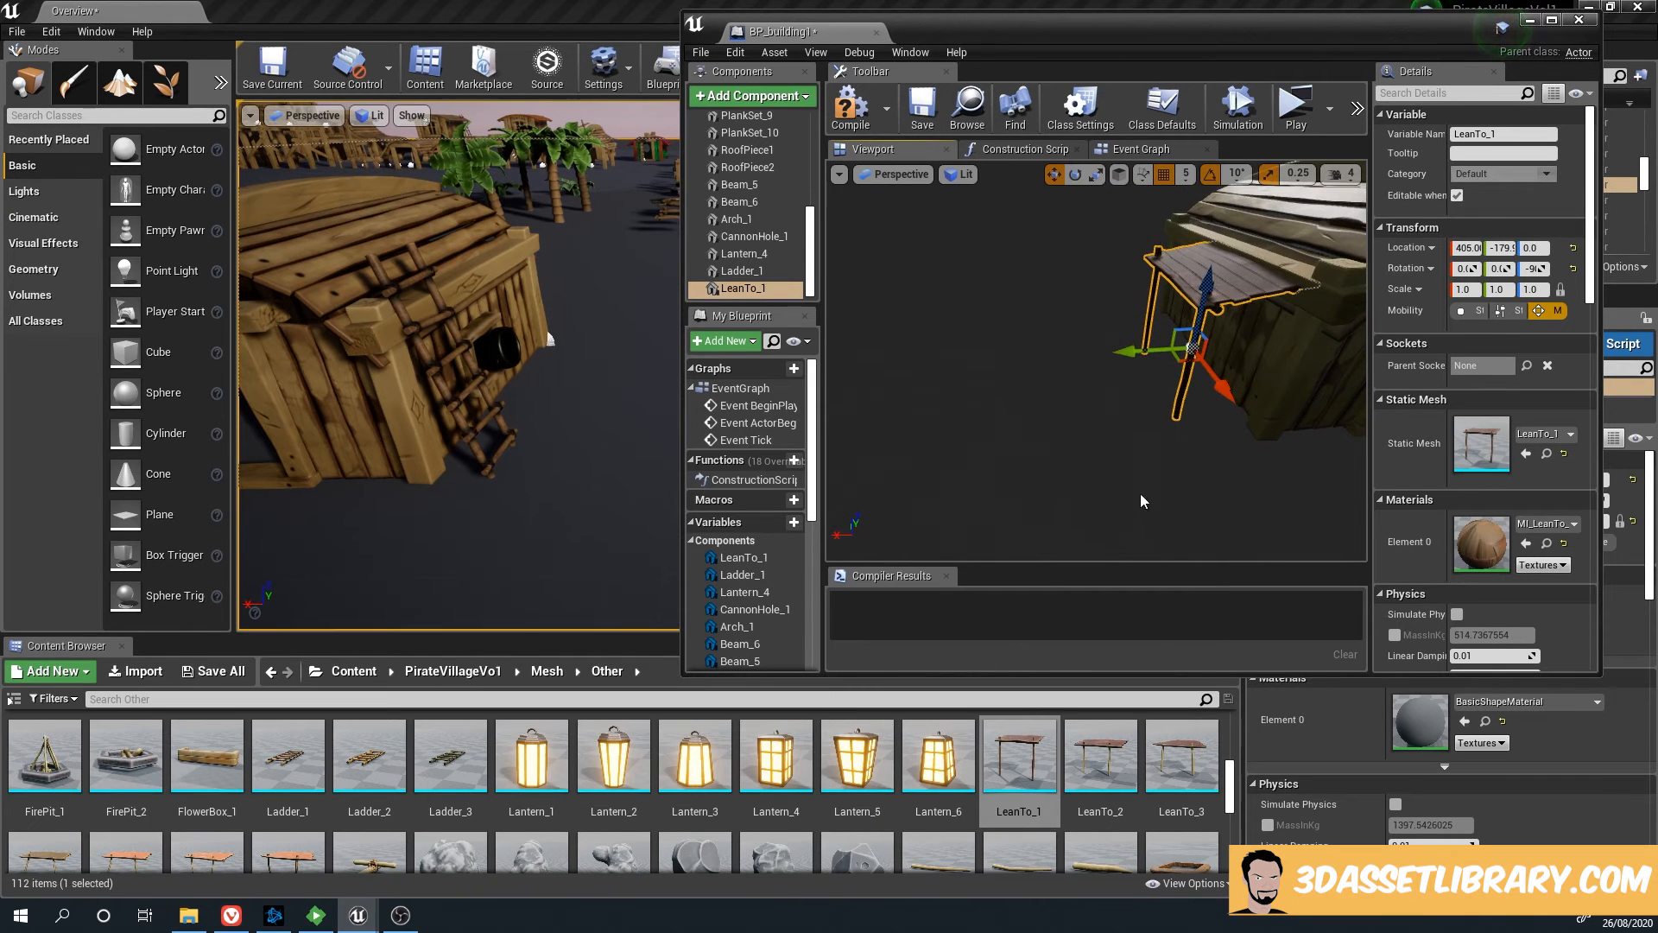
right_click_drag(1003, 435, 1011, 439)
left_click_drag(1112, 425, 1078, 415)
right_click_drag(1184, 471, 1252, 472)
Inspect the assembled building from several sides and browse the remaining meshes in the Other folder for more parts
left_click(1003, 384)
right_click_drag(1100, 452, 1036, 449)
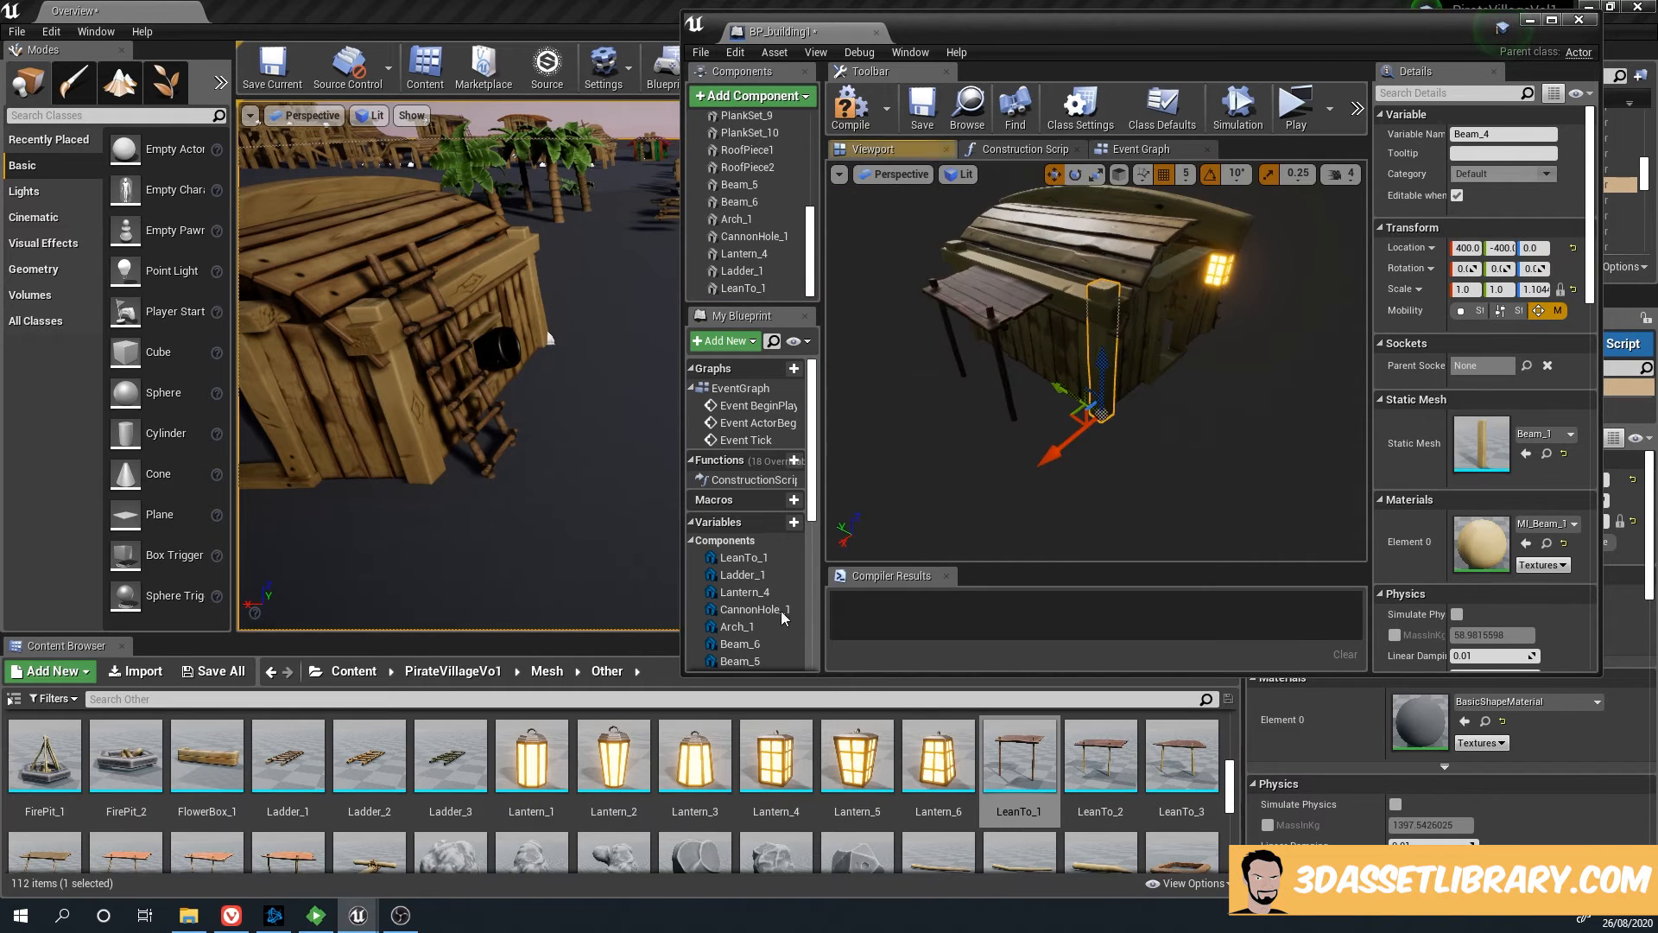
right_click_drag(553, 492, 623, 495)
key("a")
mouse_move(1034, 451)
right_mouse_down()
mouse_move(1105, 453)
mouse_move(1019, 449)
right_mouse_up()
key("d")
scroll(856, 851, "down", 2)
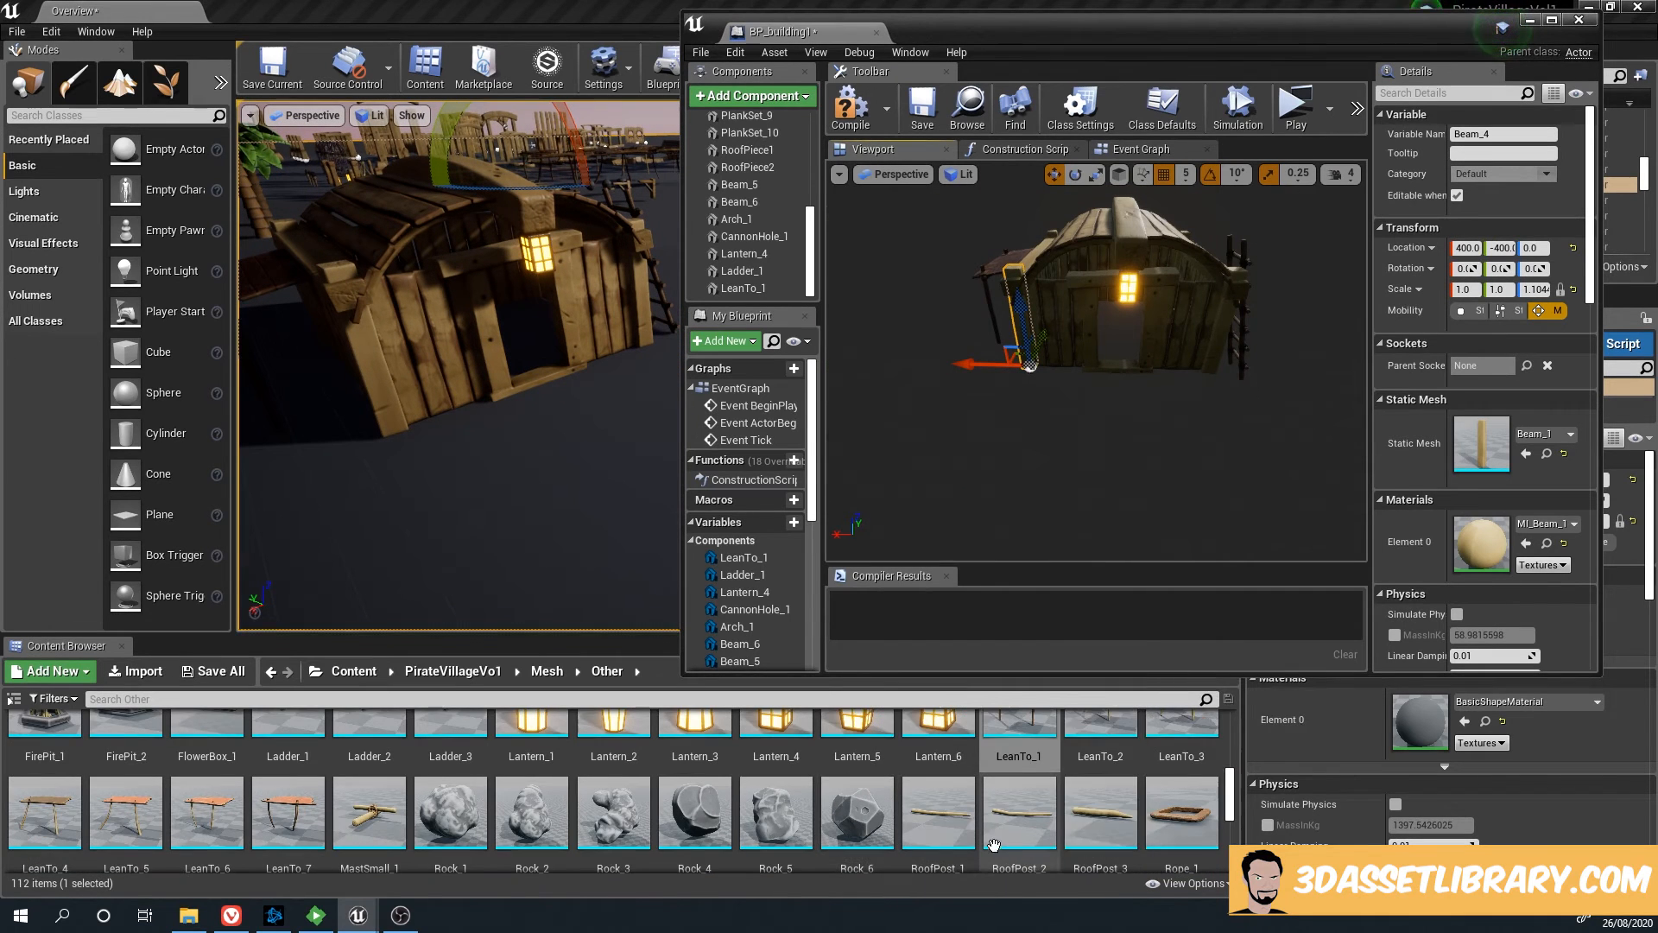
scroll(994, 847, "down", 3)
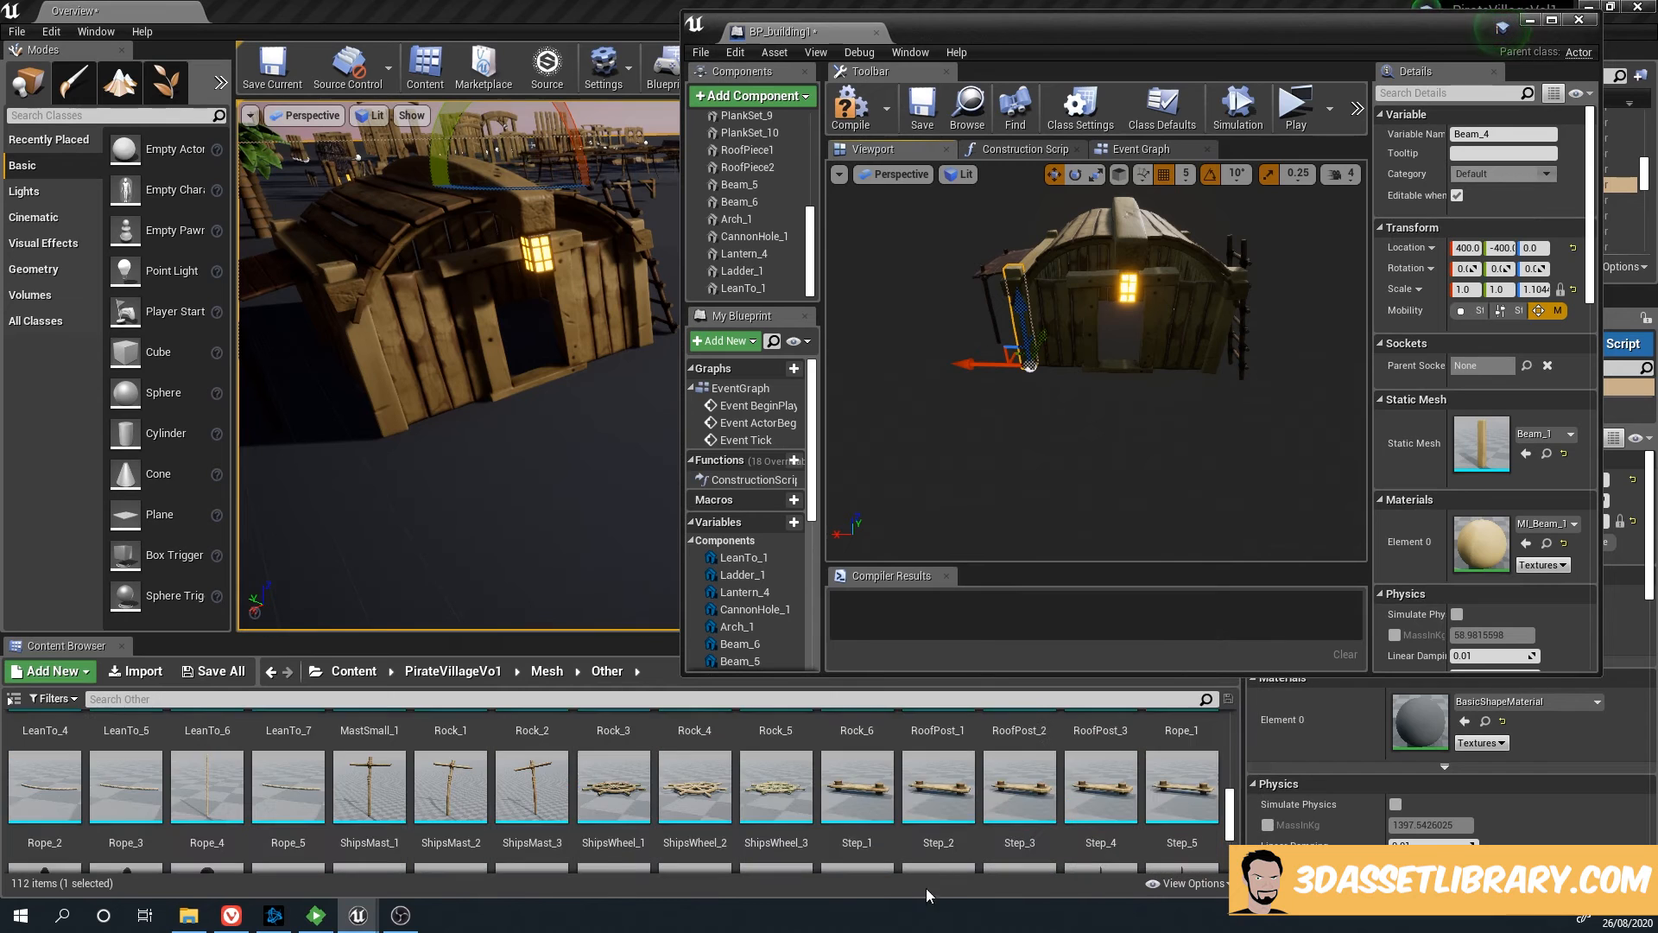
scroll(907, 851, "down", 3)
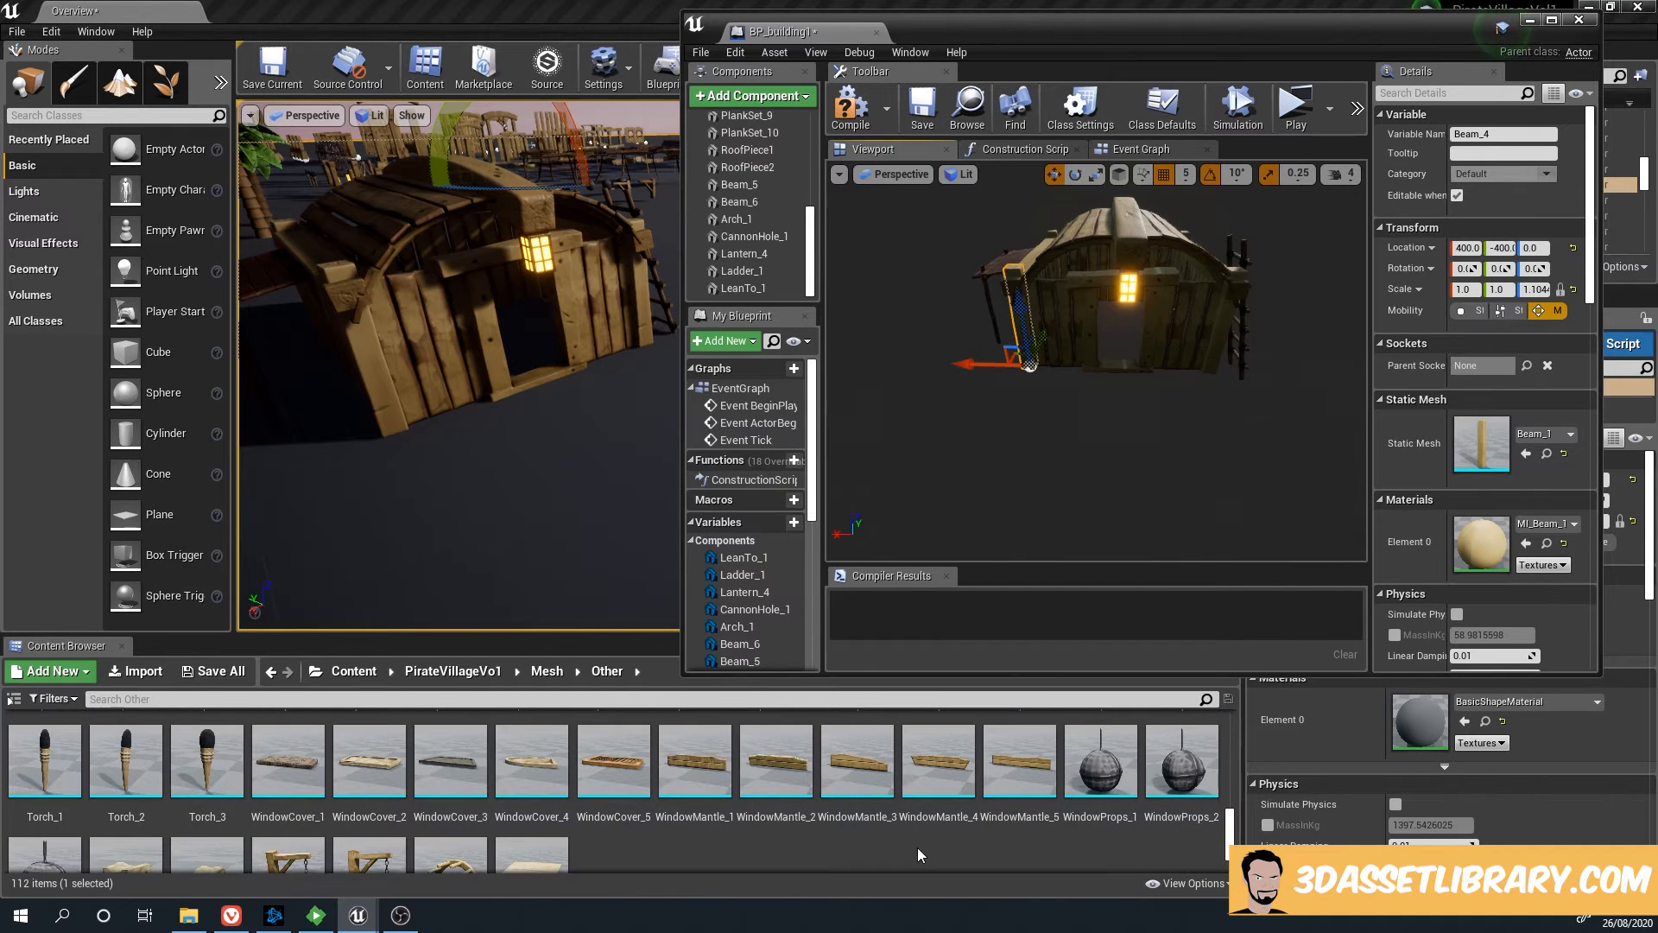
scroll(930, 833, "down", 2)
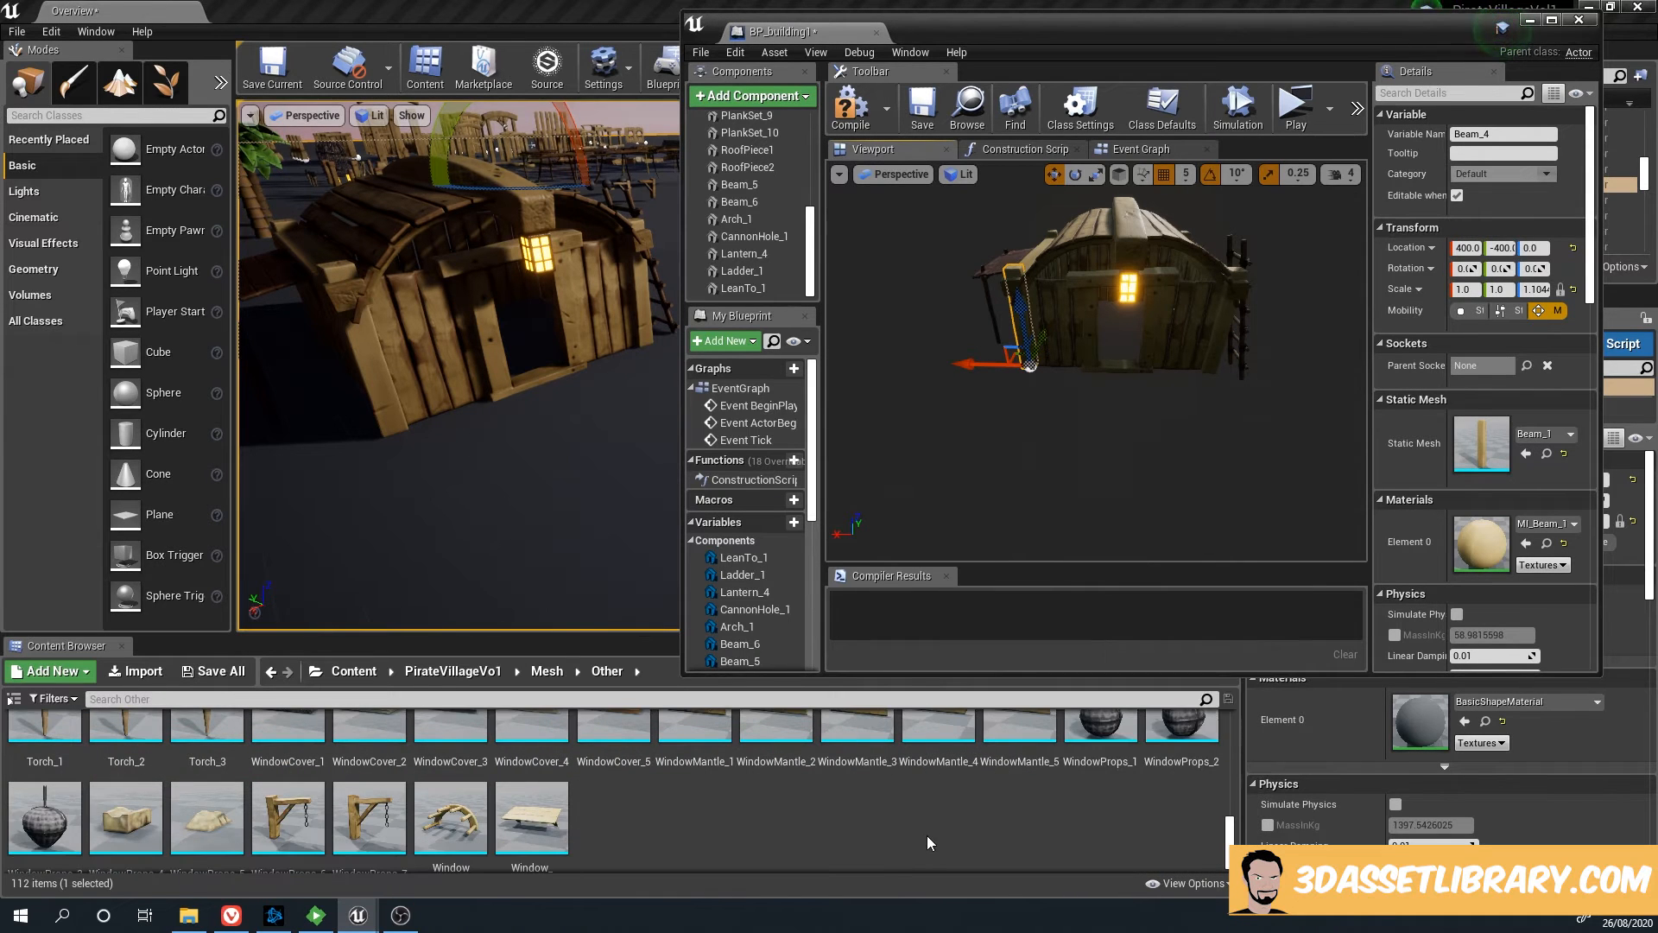
scroll(926, 836, "down", 1)
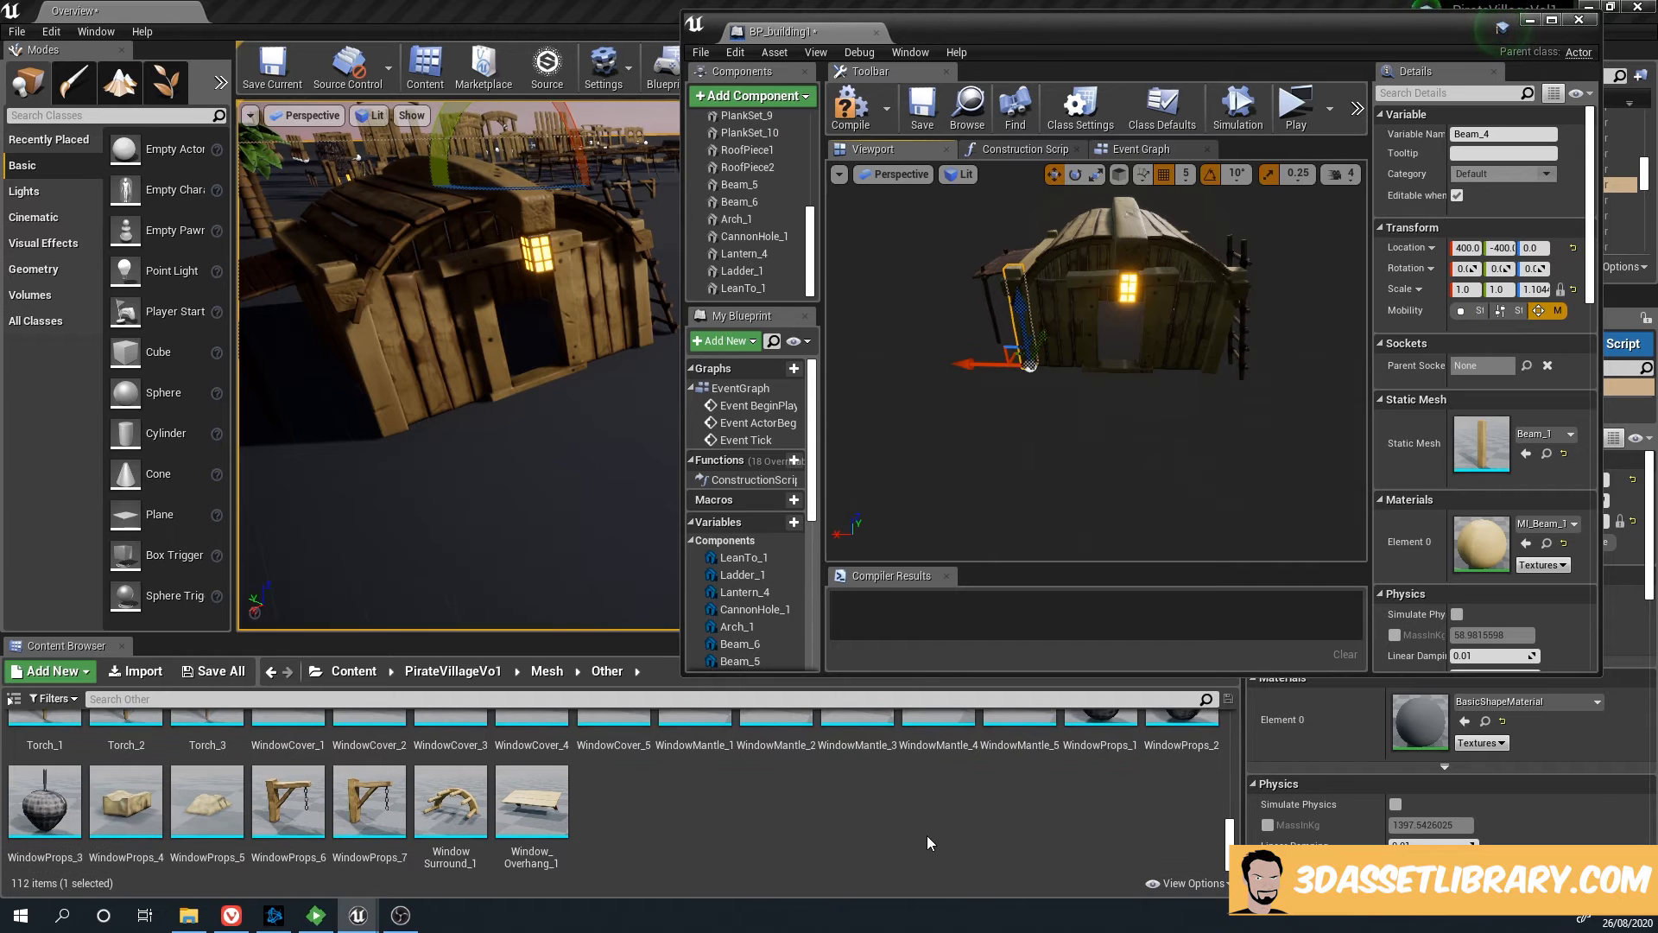
scroll(926, 837, "up", 1)
right_click_drag(1176, 406, 1185, 444)
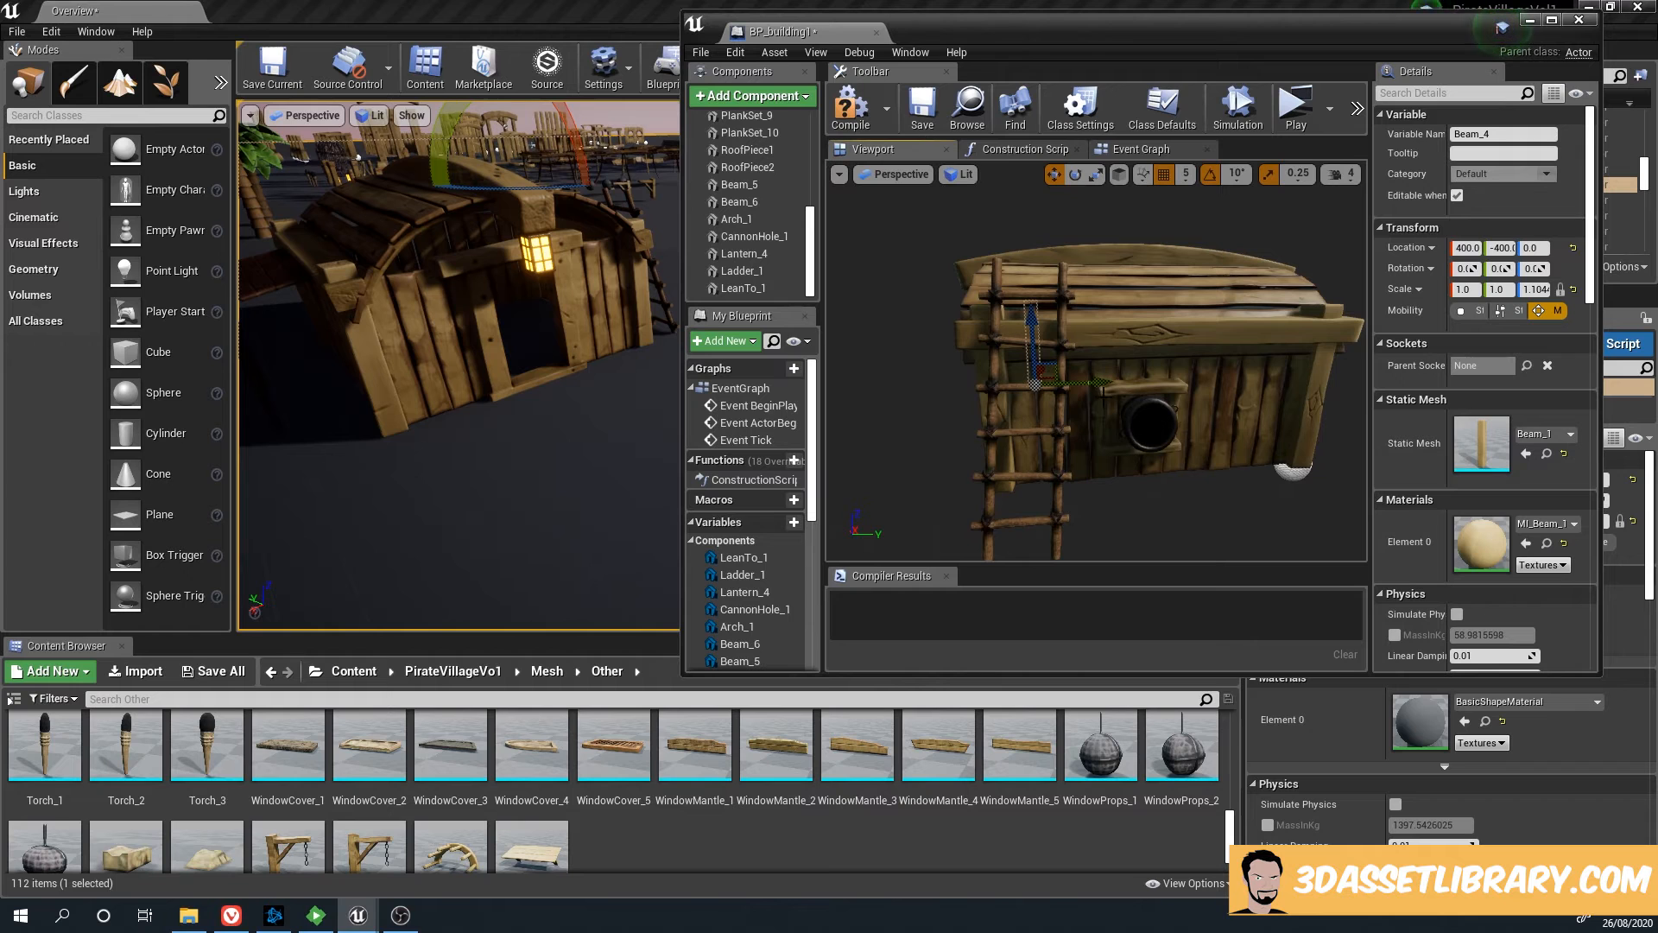
Tilt Ladder_1 a few degrees so it leans crookedly against the wall, with a yaw of about 91 degrees
left_click(1065, 389)
left_click(1023, 385)
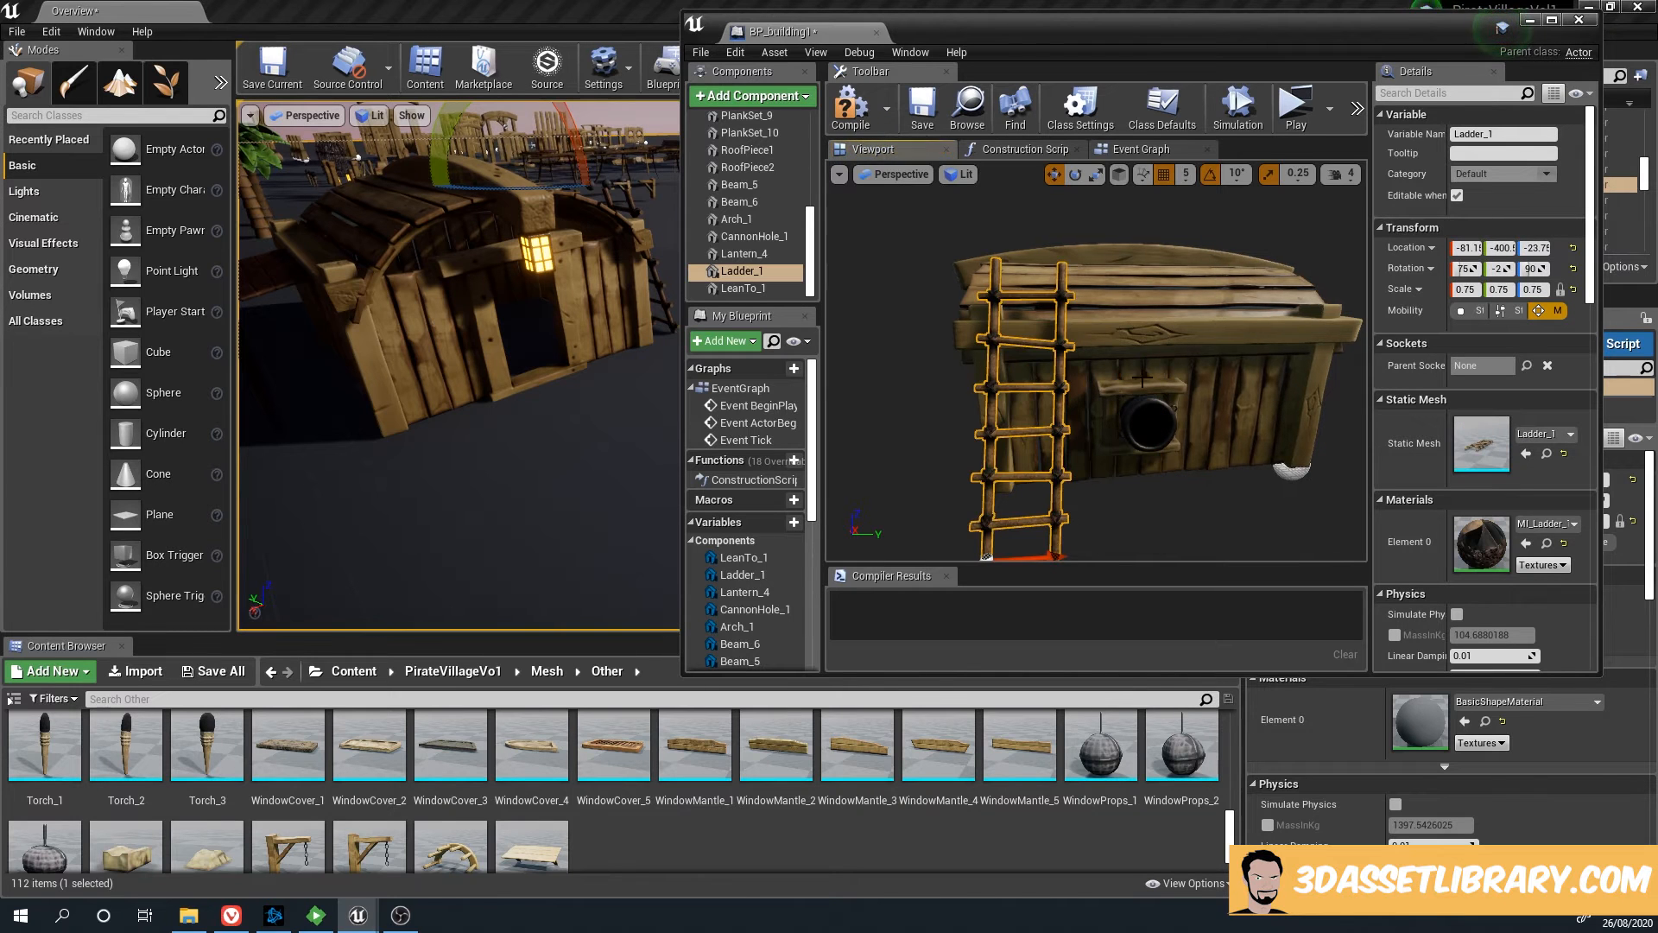
key("e")
right_click_drag(1071, 409, 1071, 418)
left_click_drag(1081, 421, 1092, 433)
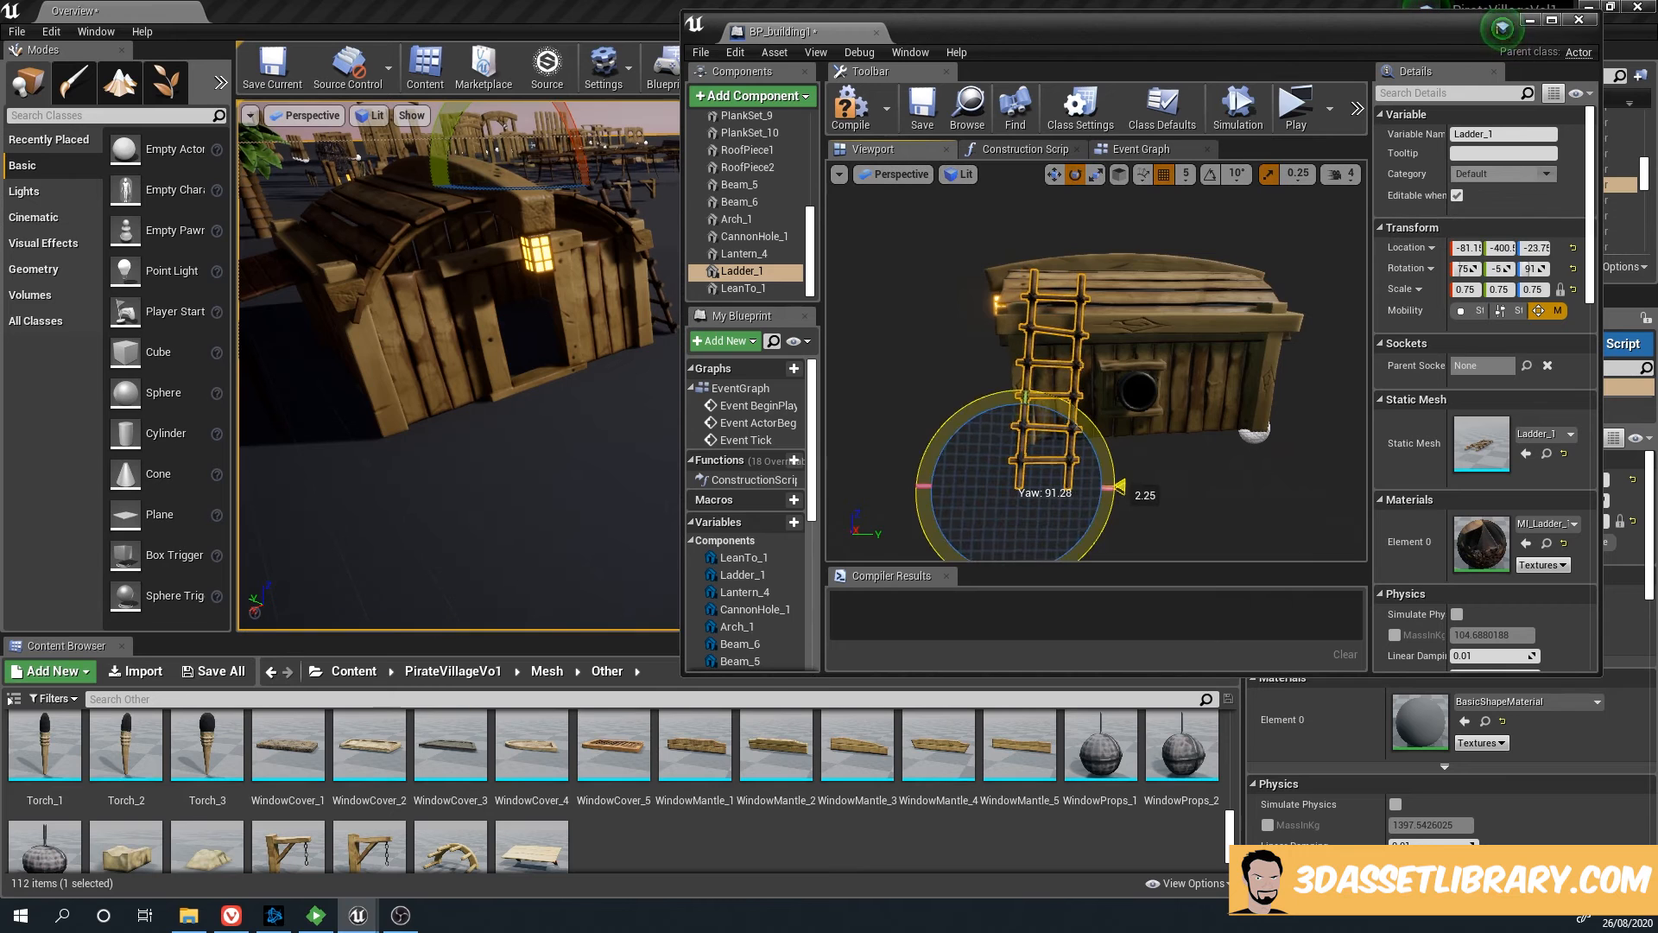
Tilt the horizontal eave beam above the cannon-hole wall slightly and turn the corner post Beam_1 about its vertical axis
left_click(1147, 346)
left_click_drag(1113, 303, 1120, 307)
right_click_drag(1130, 432, 1132, 438)
key("d")
left_click(1118, 437)
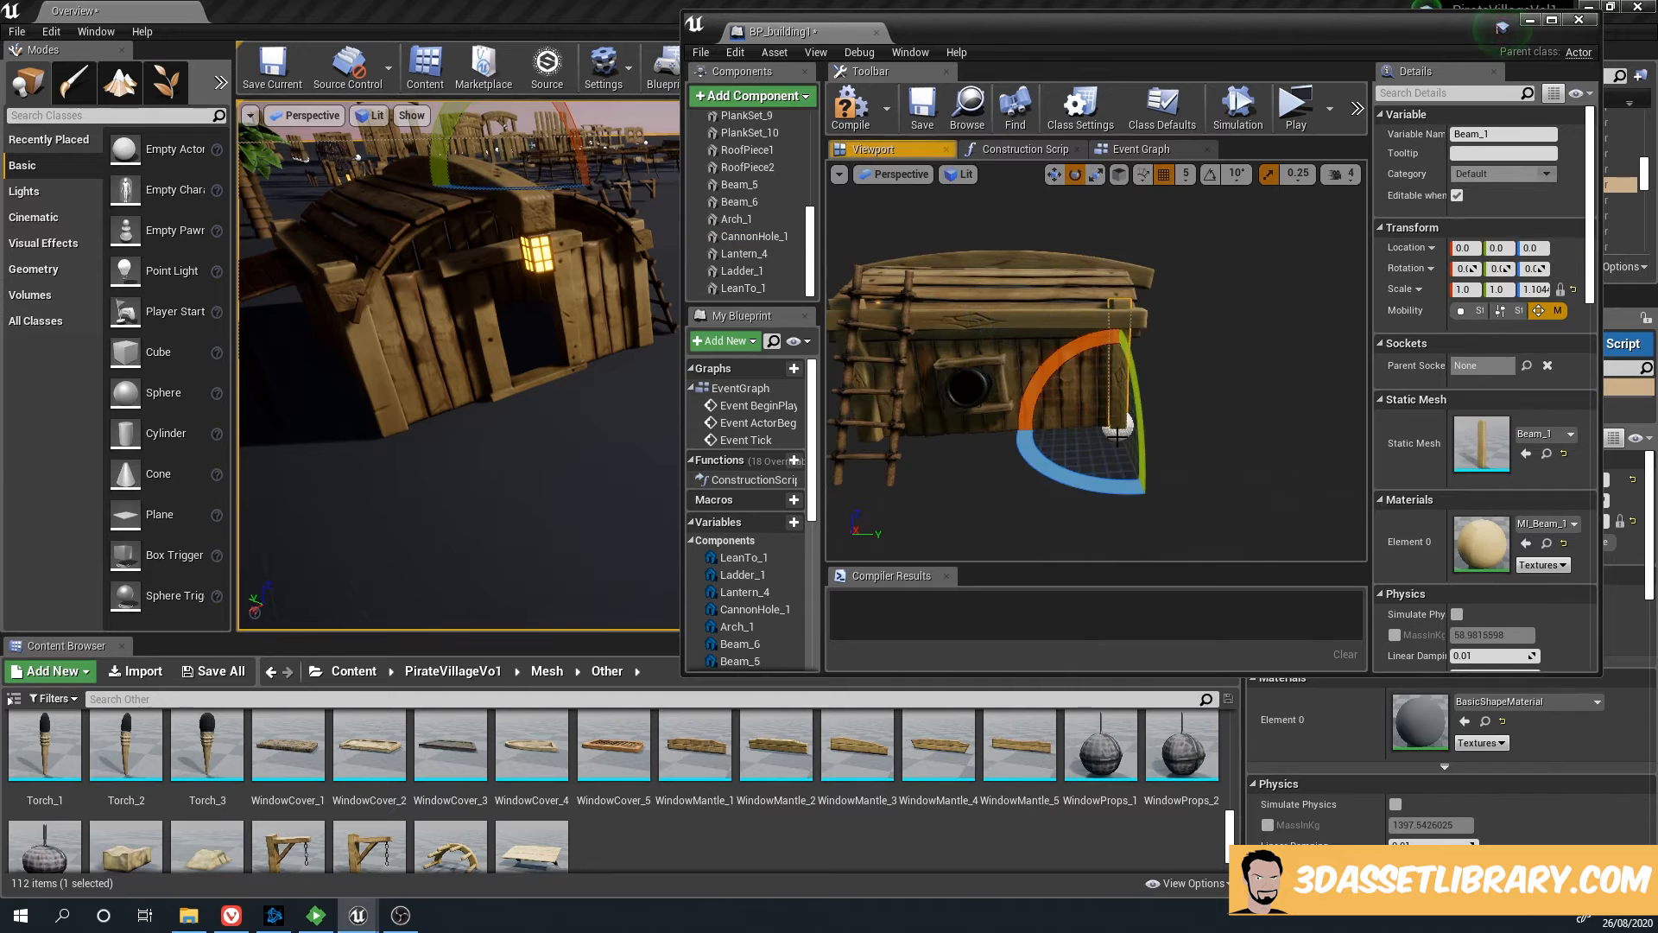
left_click_drag(1090, 487, 1102, 490)
Turn the corner post Beam_3 slightly about its vertical axis and tilt the eave beam Beam_5 to about 3 degrees
key("a")
mouse_move(1200, 491)
right_mouse_down()
mouse_move(1244, 492)
mouse_move(1206, 485)
right_mouse_up()
left_click(1192, 485)
key("s")
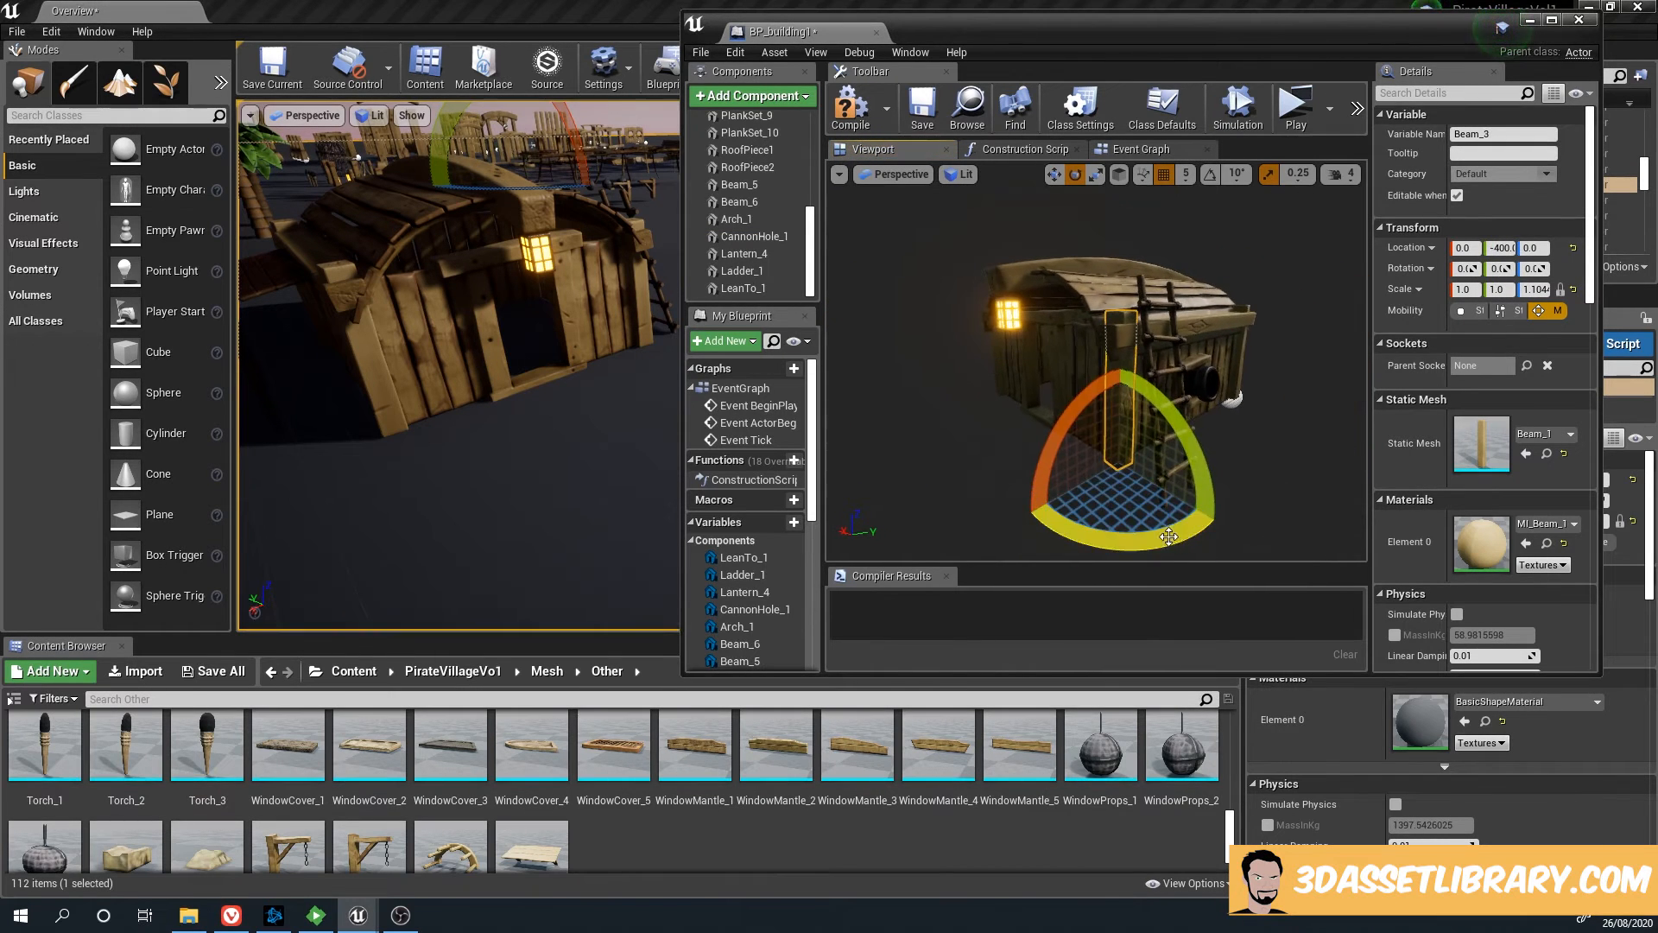
left_click_drag(1128, 538, 1121, 537)
left_click(1215, 323)
left_click_drag(1178, 282, 1183, 290)
key("a")
right_click_drag(1278, 429, 1334, 430)
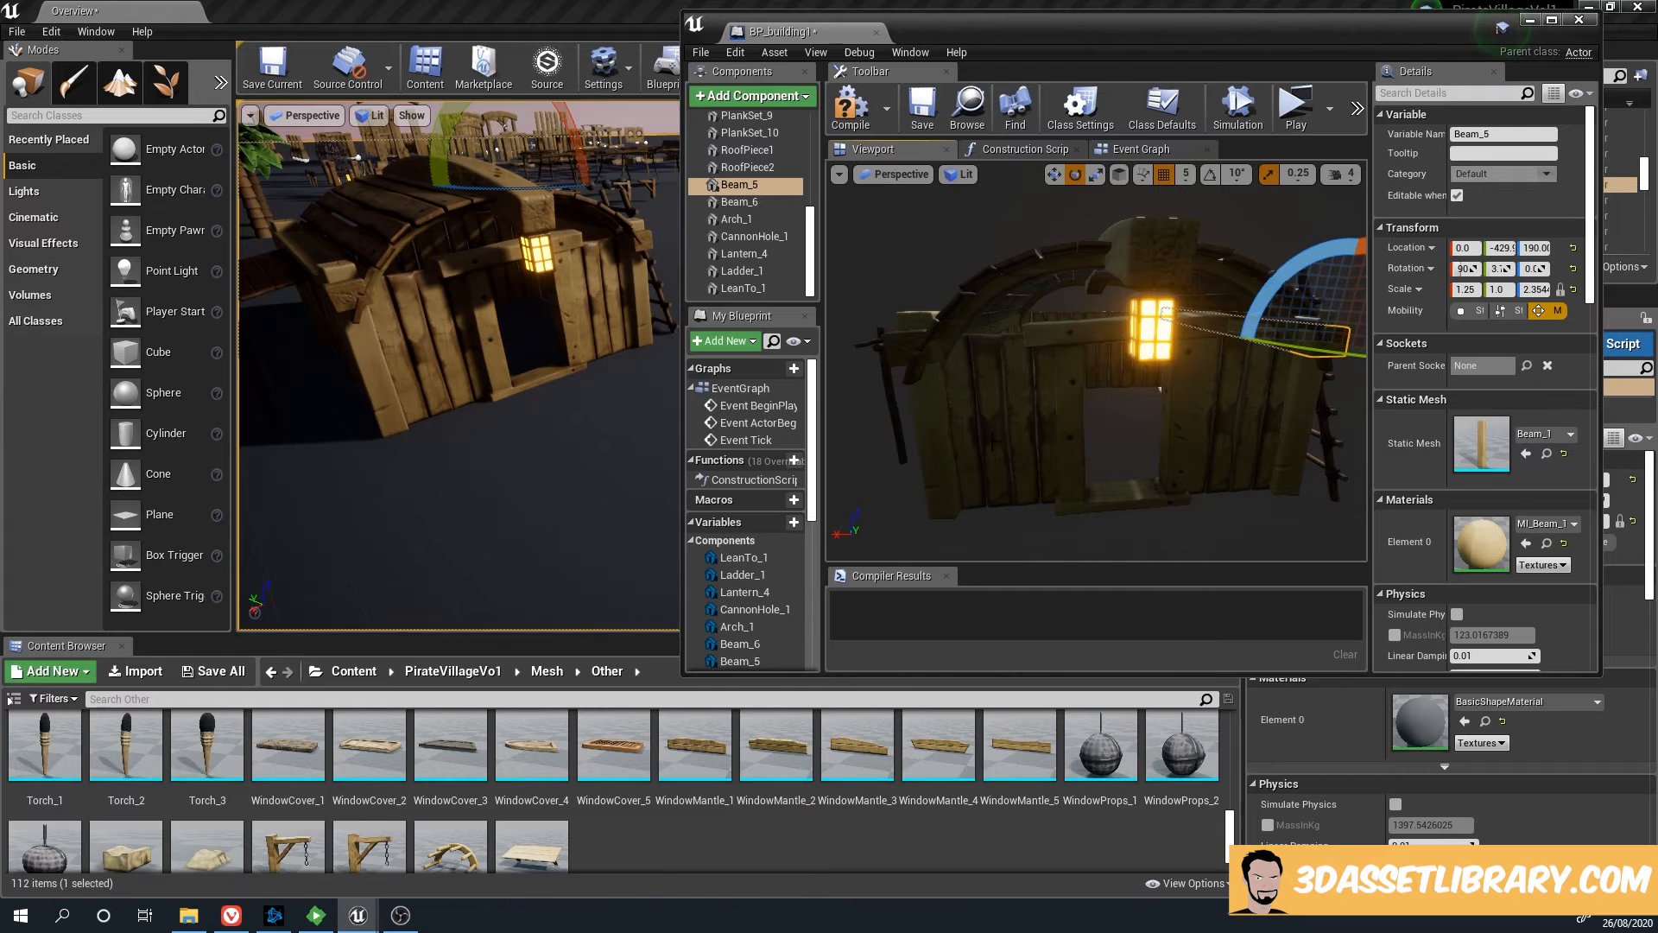
Rotate the corner posts Beam_4 to a yaw of about -7 and Beam_2 to about 5 degrees, and tilt the eave beam Beam_6 slightly
left_click(940, 414)
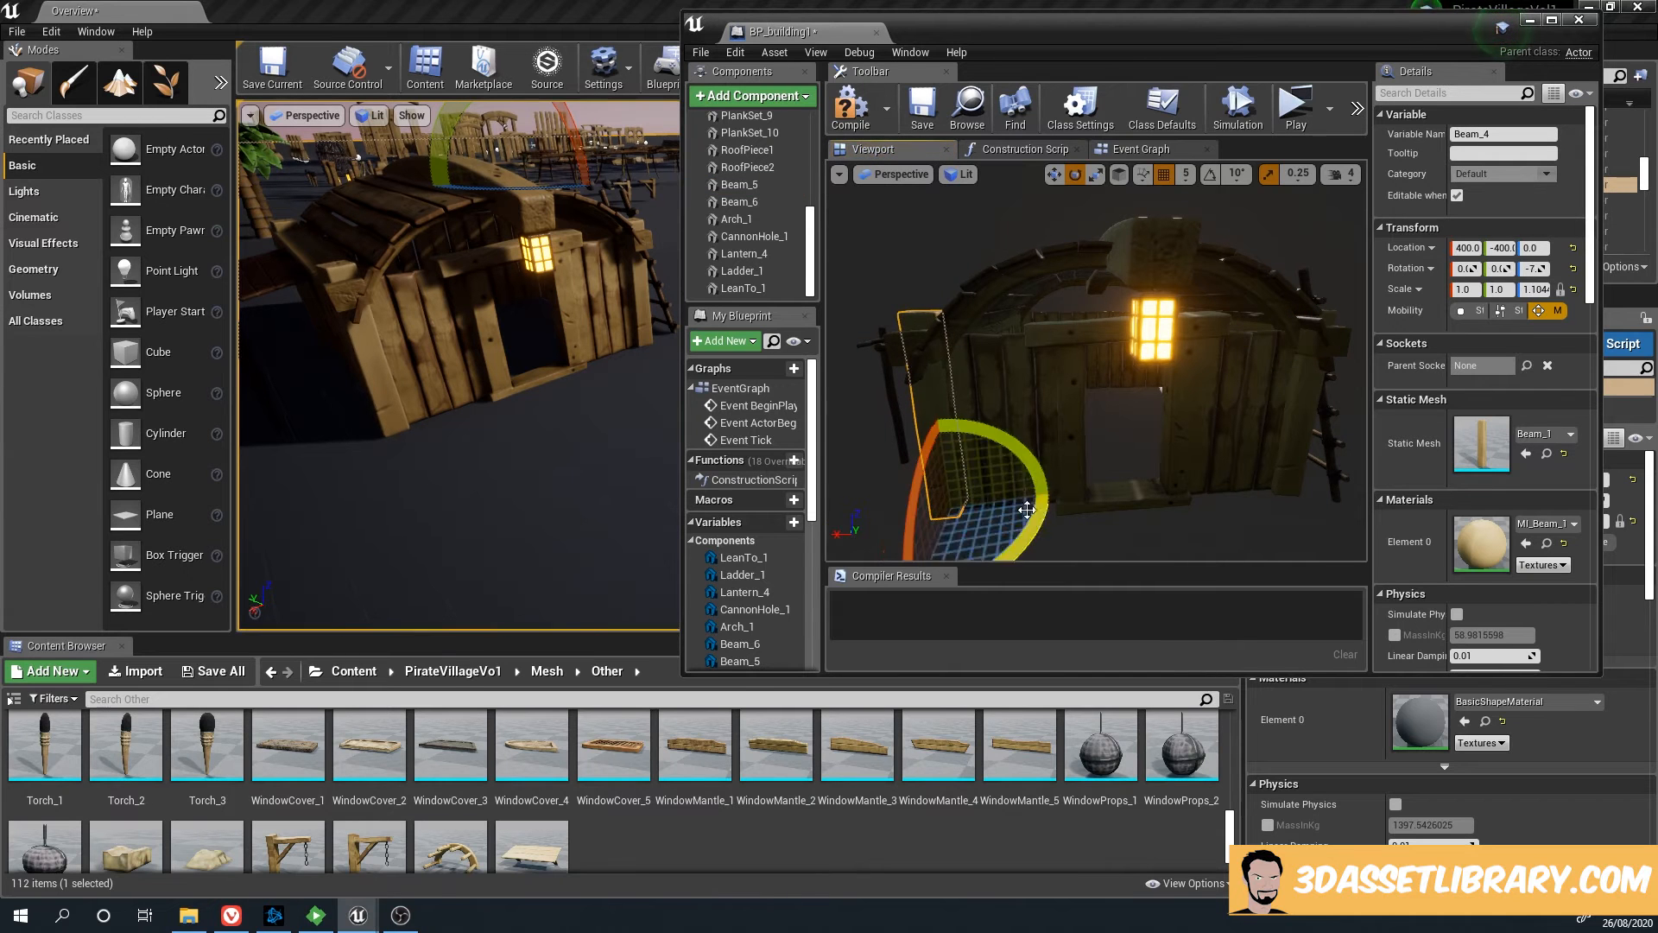
left_click_drag(1041, 506, 1010, 439)
mouse_move(1125, 477)
right_mouse_down()
mouse_move(1209, 481)
mouse_move(1128, 450)
right_mouse_up()
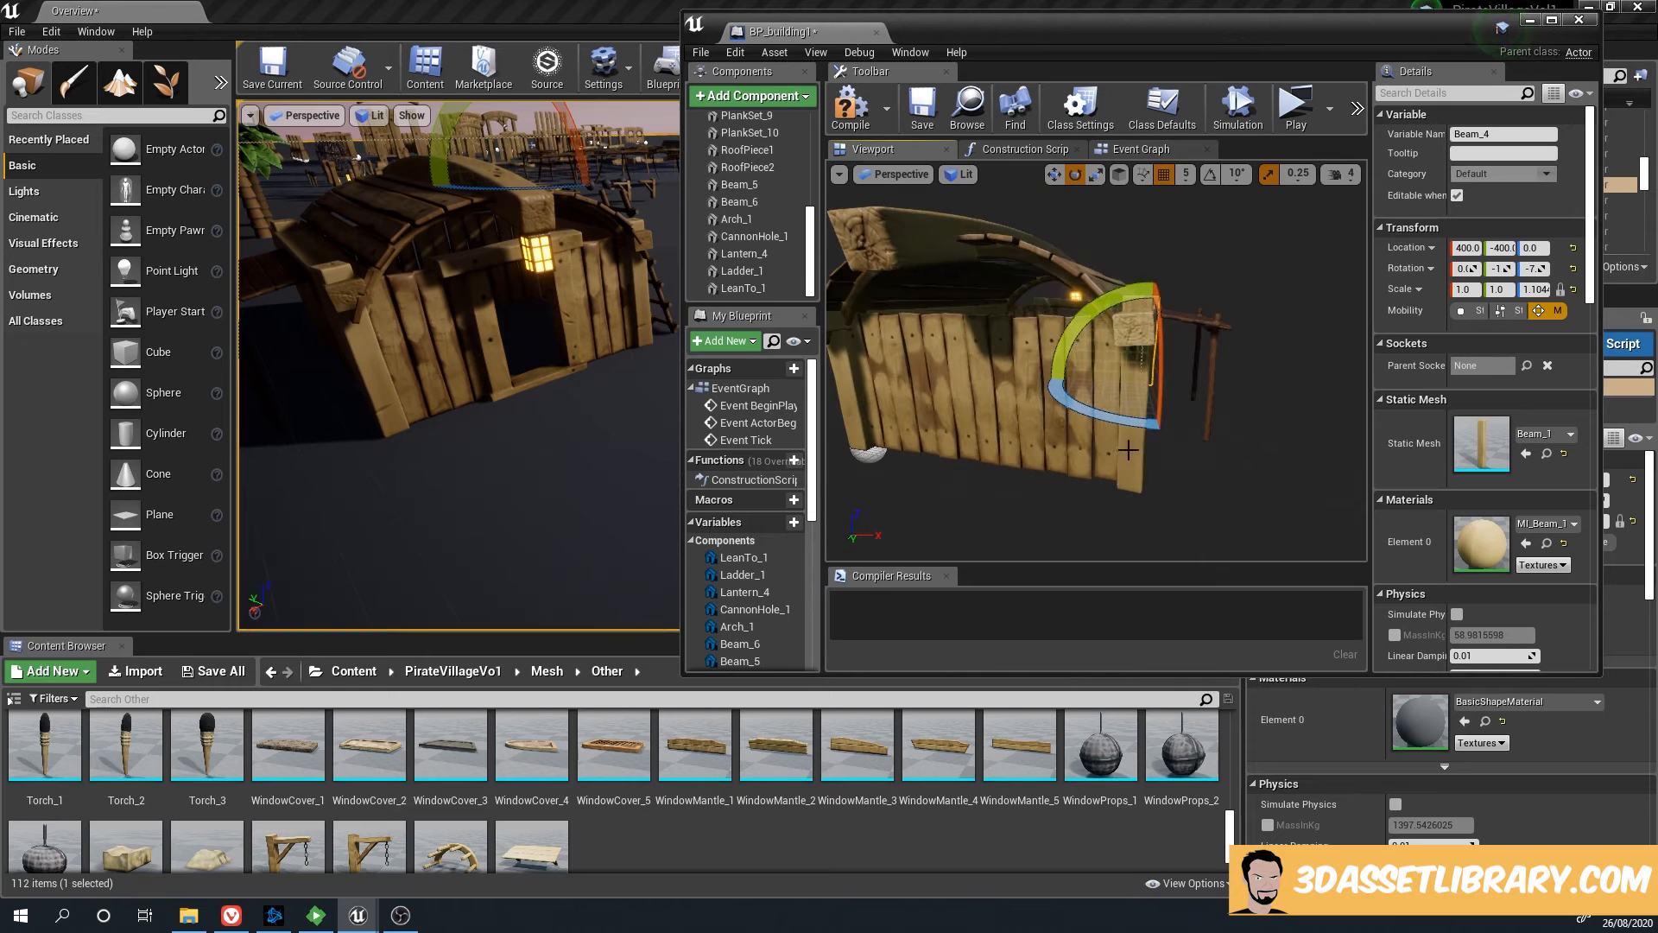
left_click(1128, 450)
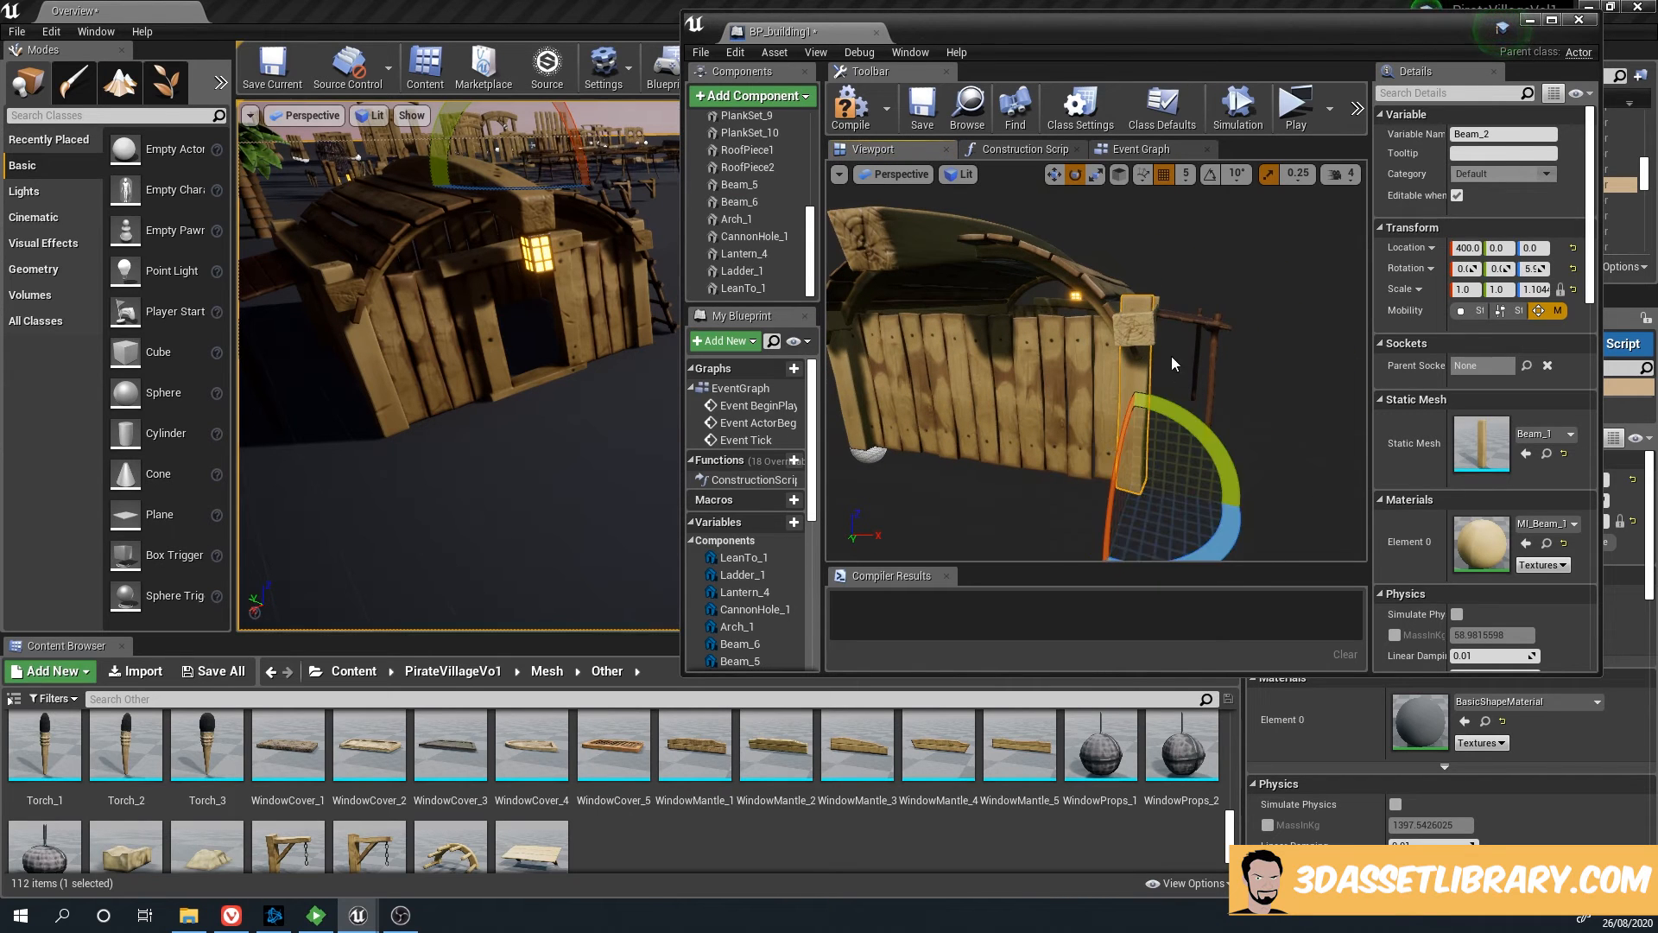
left_click(1125, 335)
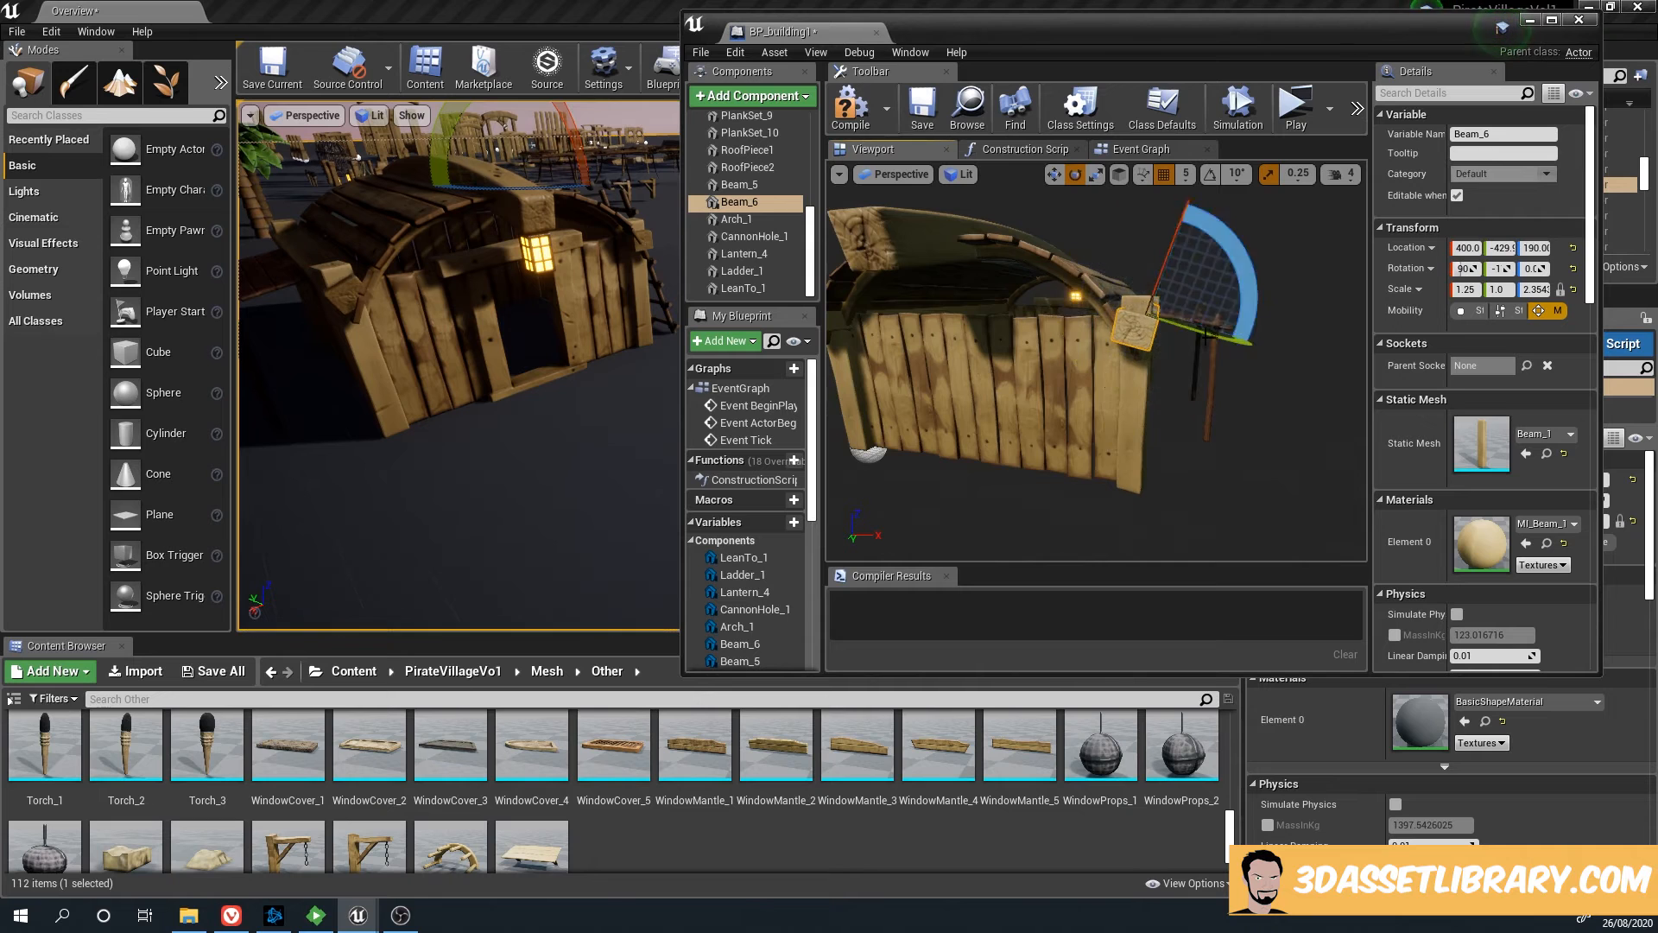
right_click_drag(1205, 337, 1205, 337)
Tilt the ridge beam Arch_1 about 5 degrees so it sits slightly crooked on top of the roof
left_click(1079, 330)
right_click_drag(1080, 330, 1055, 321)
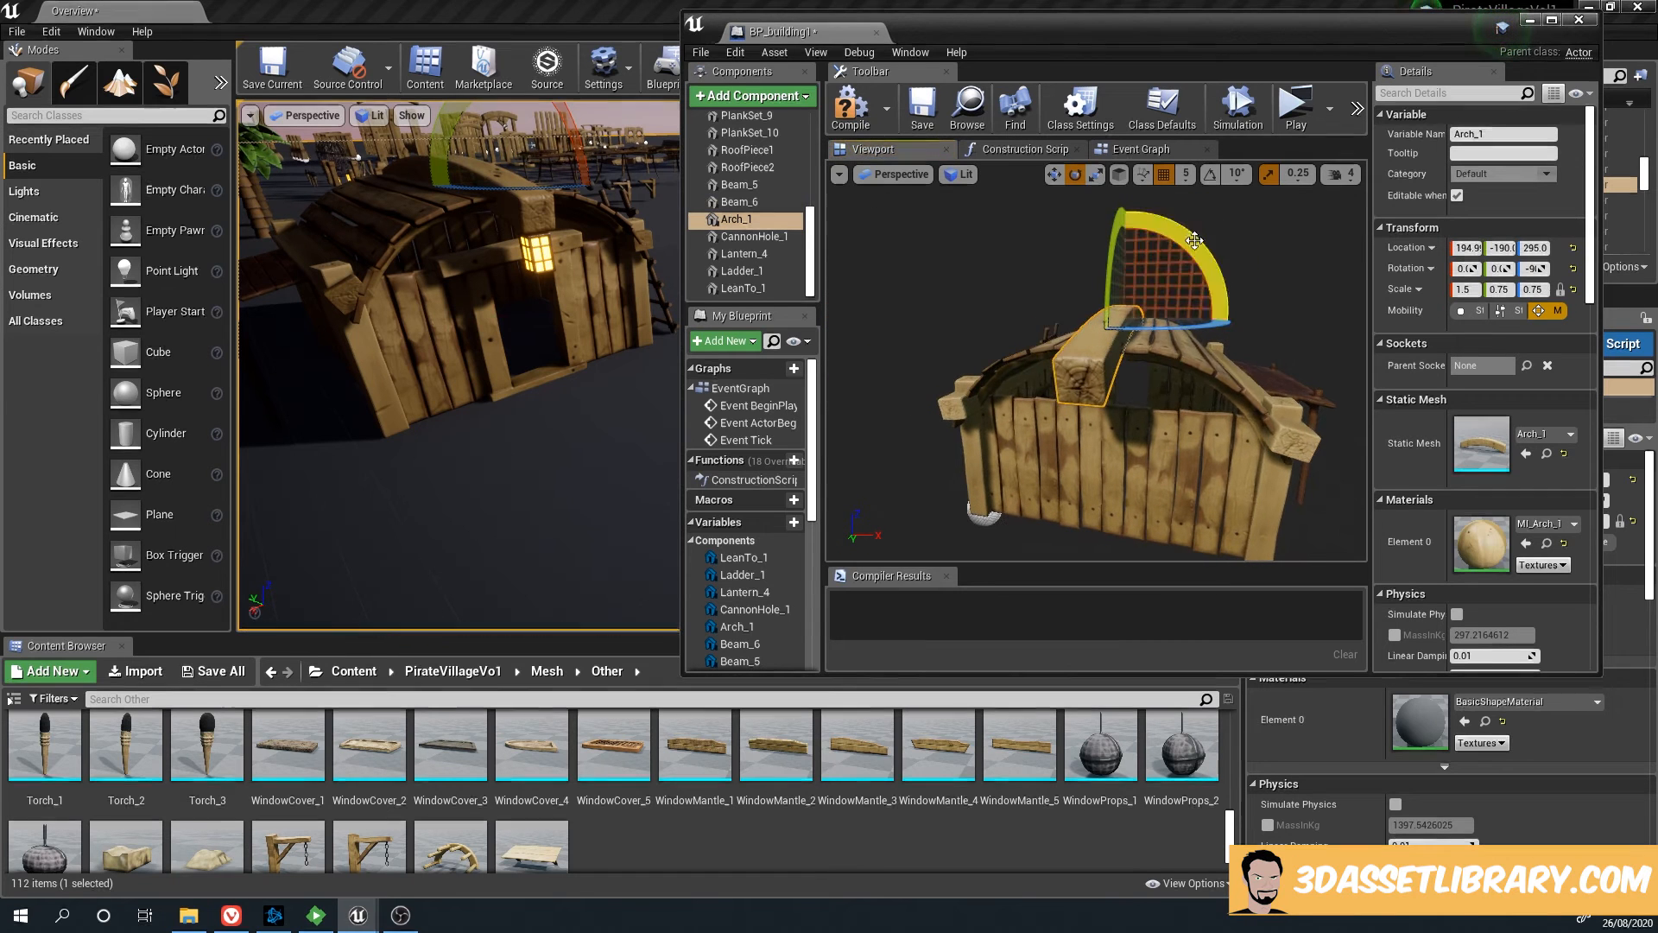
left_click_drag(1195, 263, 1185, 299)
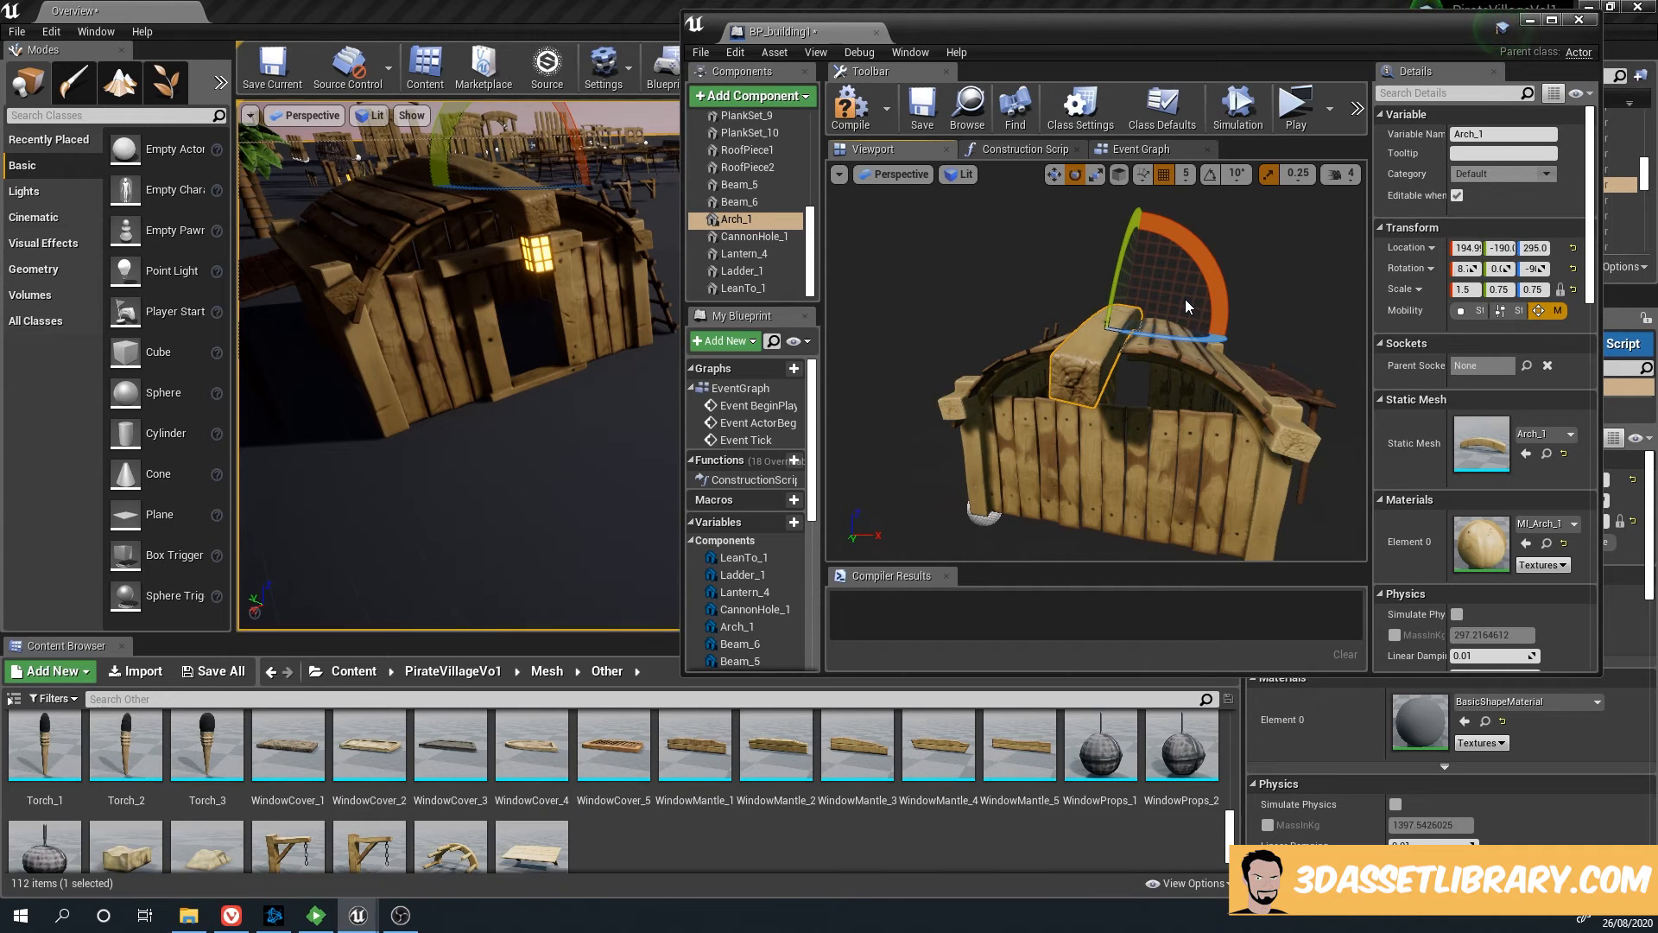
right_click_drag(1185, 299, 1162, 300)
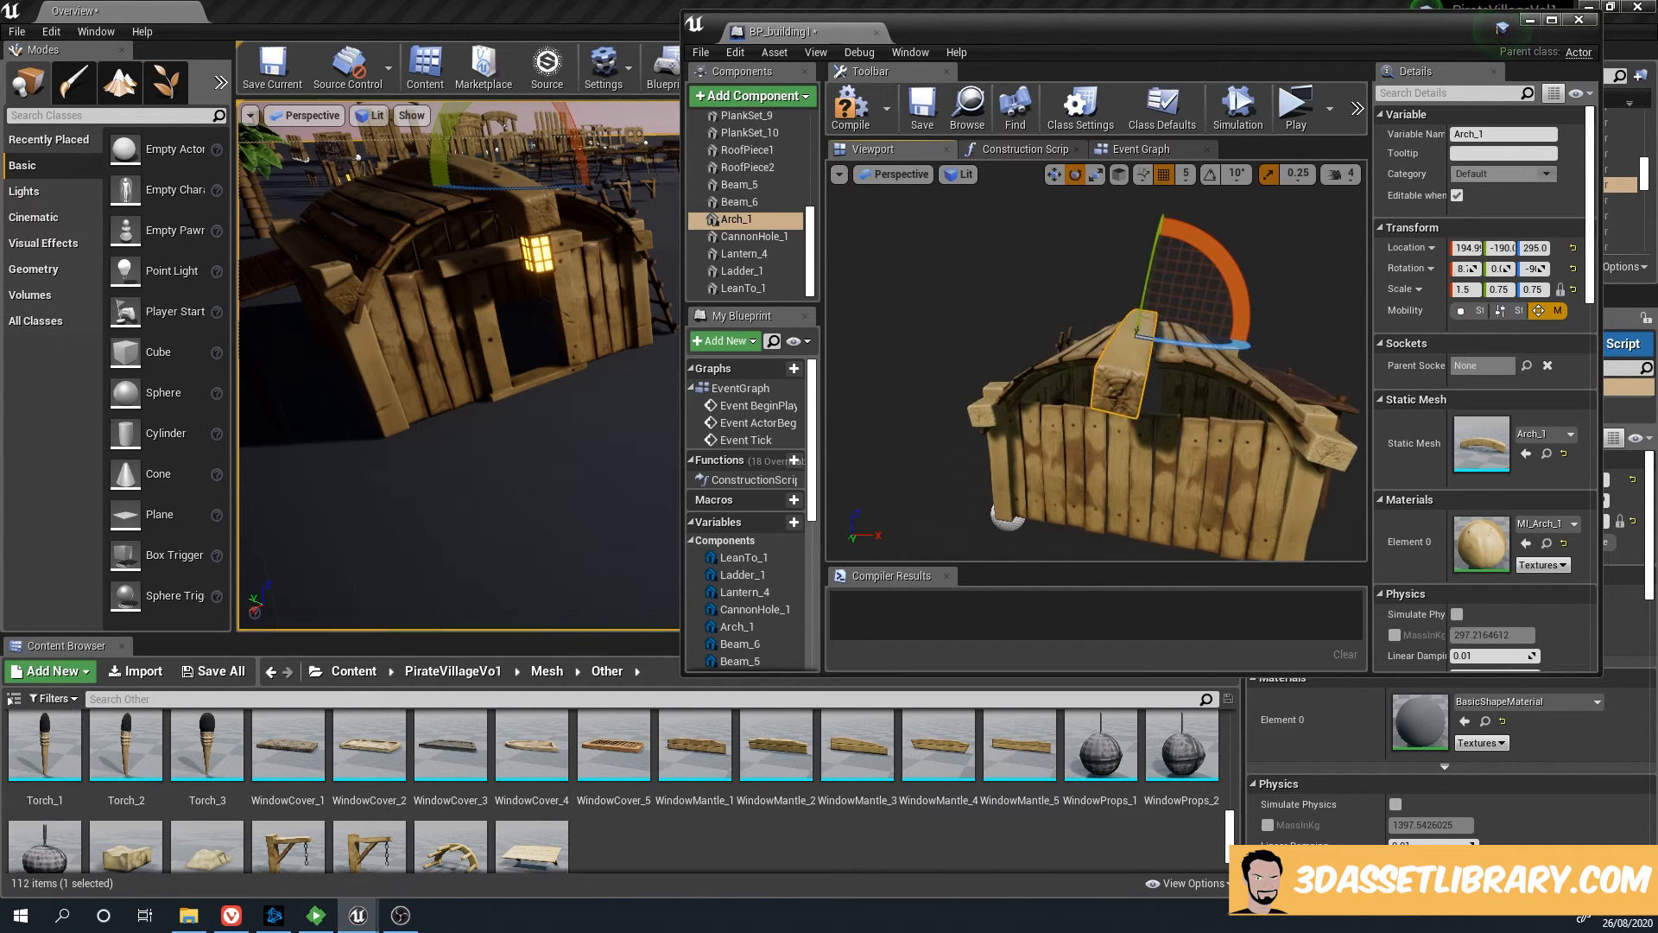
left_click_drag(1231, 269, 1236, 274)
right_click_drag(1195, 361, 1197, 363)
key("w")
left_click_drag(1246, 334, 1251, 333)
middle_click_drag(1265, 301, 1265, 302)
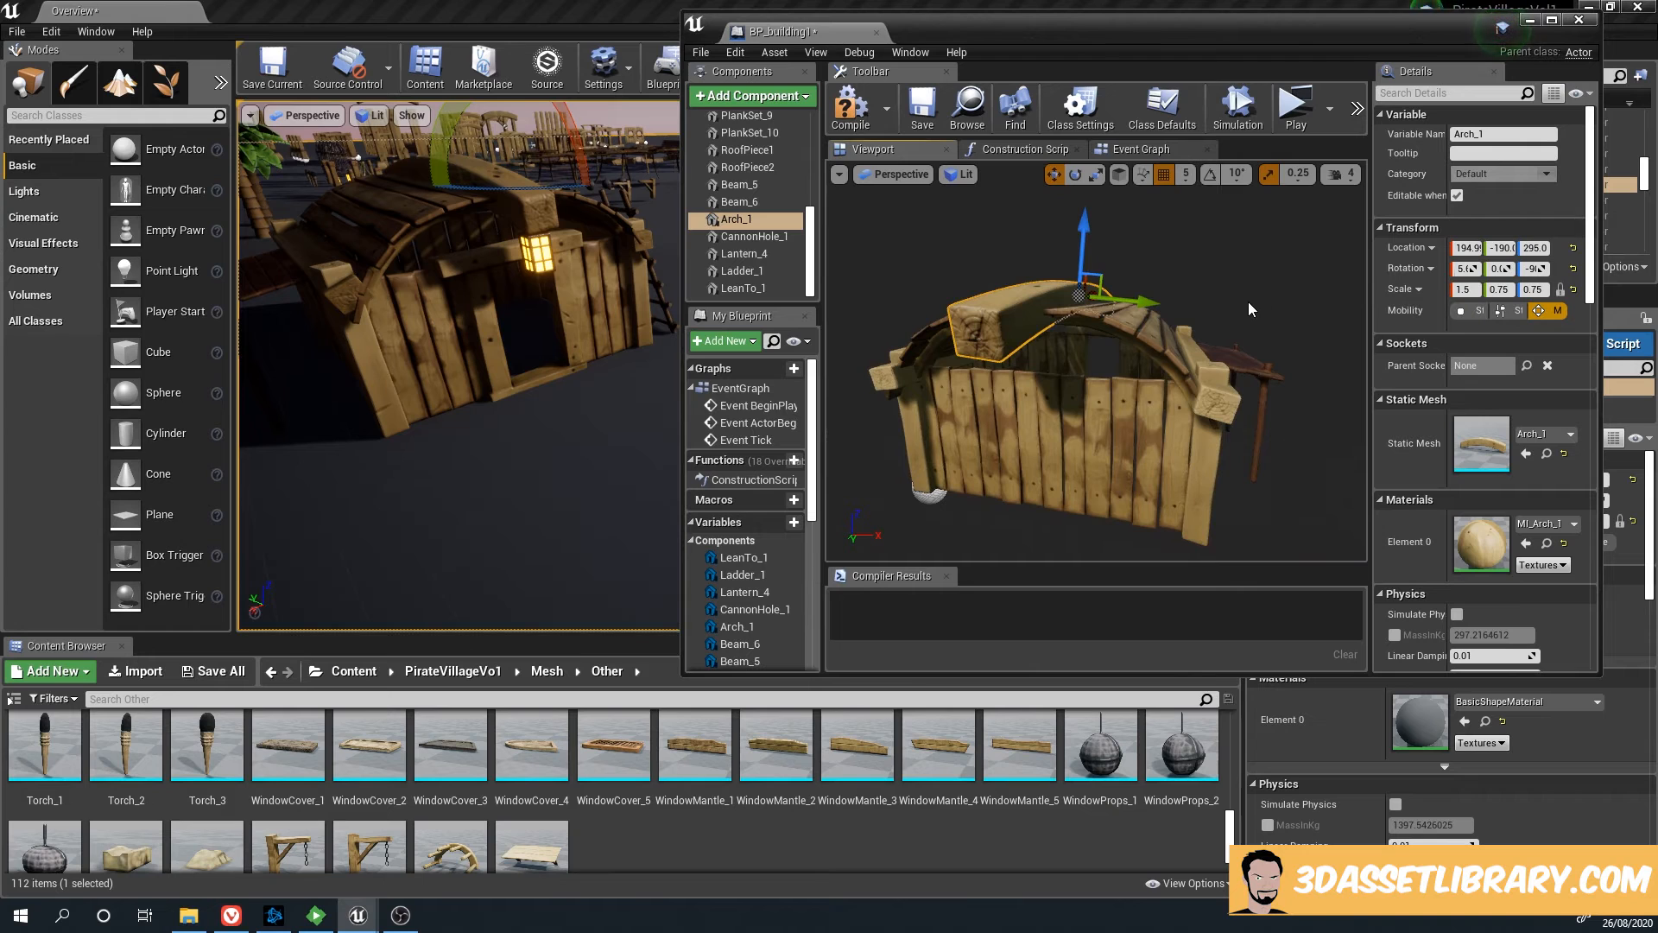
left_click(1158, 434)
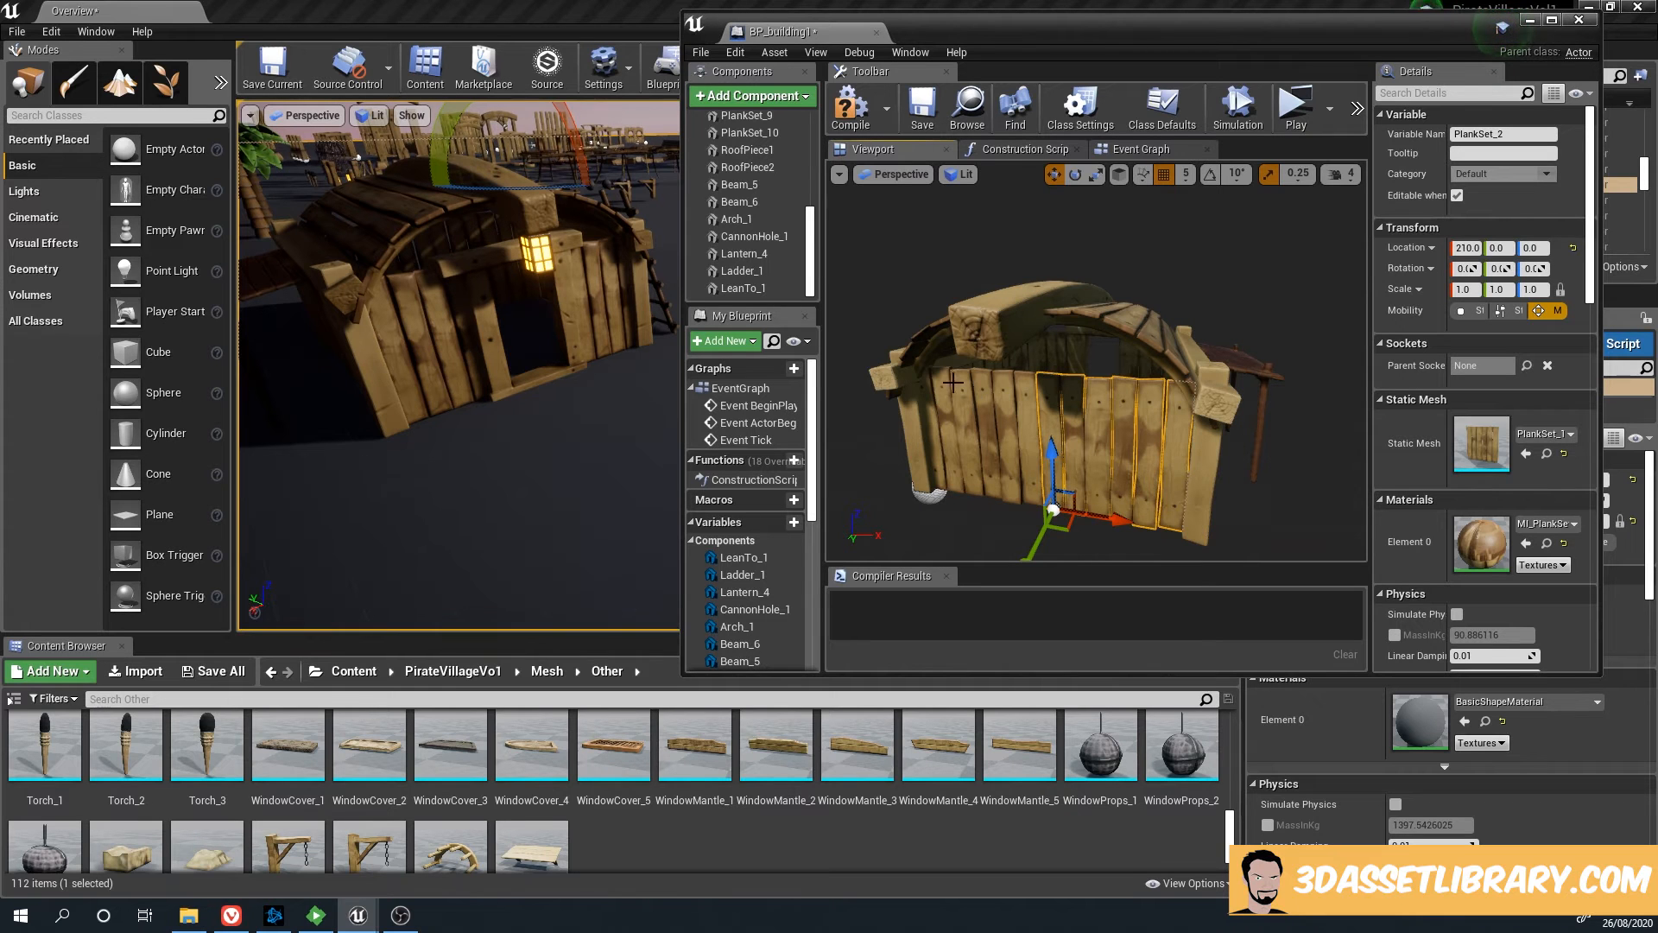
Rotate LeanTo_1 a degree or so off straight and lower it to about Z -10 against the side wall
right_click_drag(1127, 353, 958, 363)
right_click_drag(1108, 403, 1067, 371)
left_click(1086, 339)
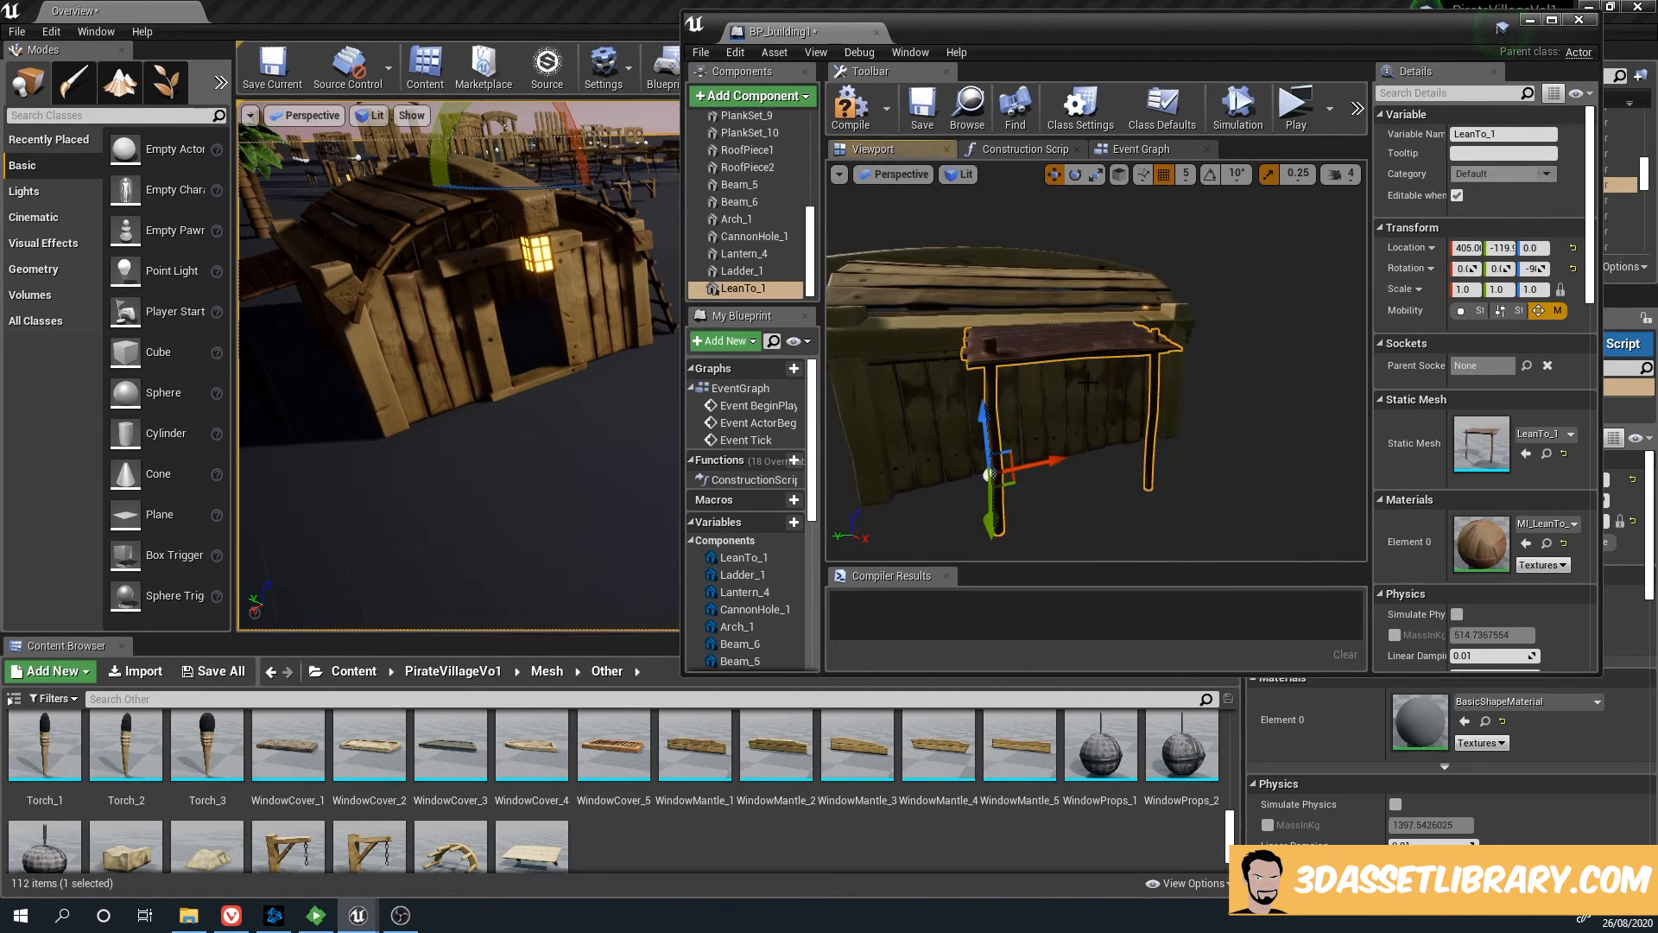
key("e")
left_click_drag(1043, 400, 1050, 407)
left_click_drag(1044, 523, 1032, 516)
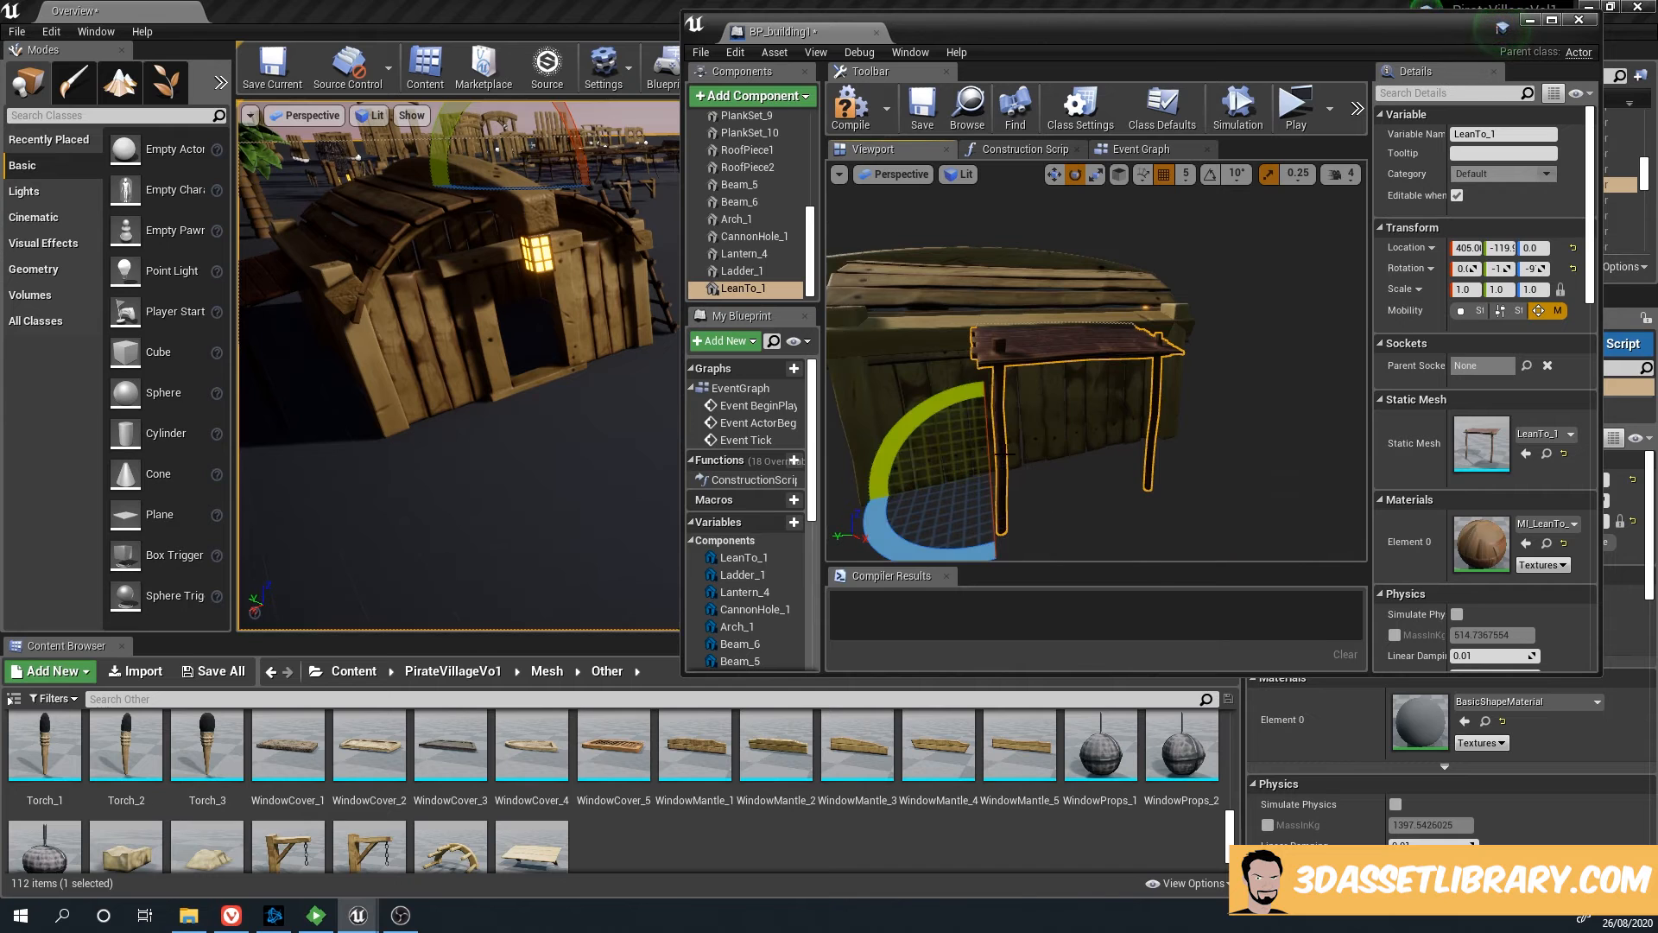
left_click_drag(986, 440, 991, 442)
mouse_move(1059, 441)
right_mouse_down()
mouse_move(1011, 442)
mouse_move(1059, 441)
right_mouse_up()
key("w")
left_click_drag(1054, 414, 1059, 423)
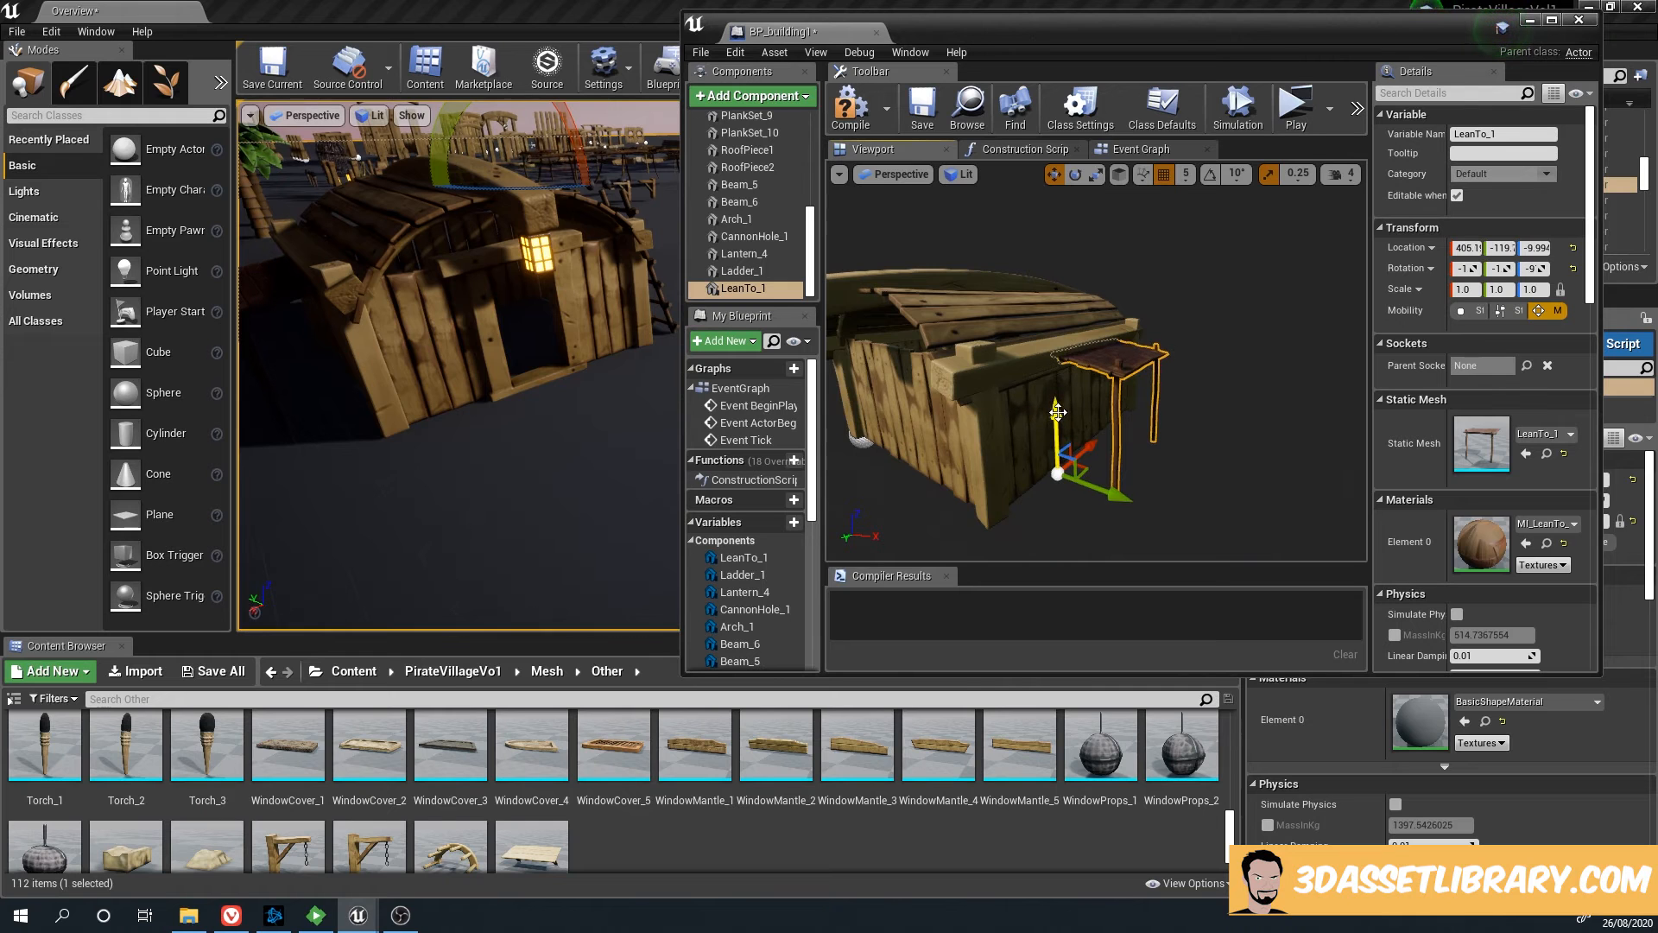
View the building from the front and look back through the Other folder's meshes up to its beginning
right_click_drag(1058, 423, 1186, 445)
left_click(1048, 431)
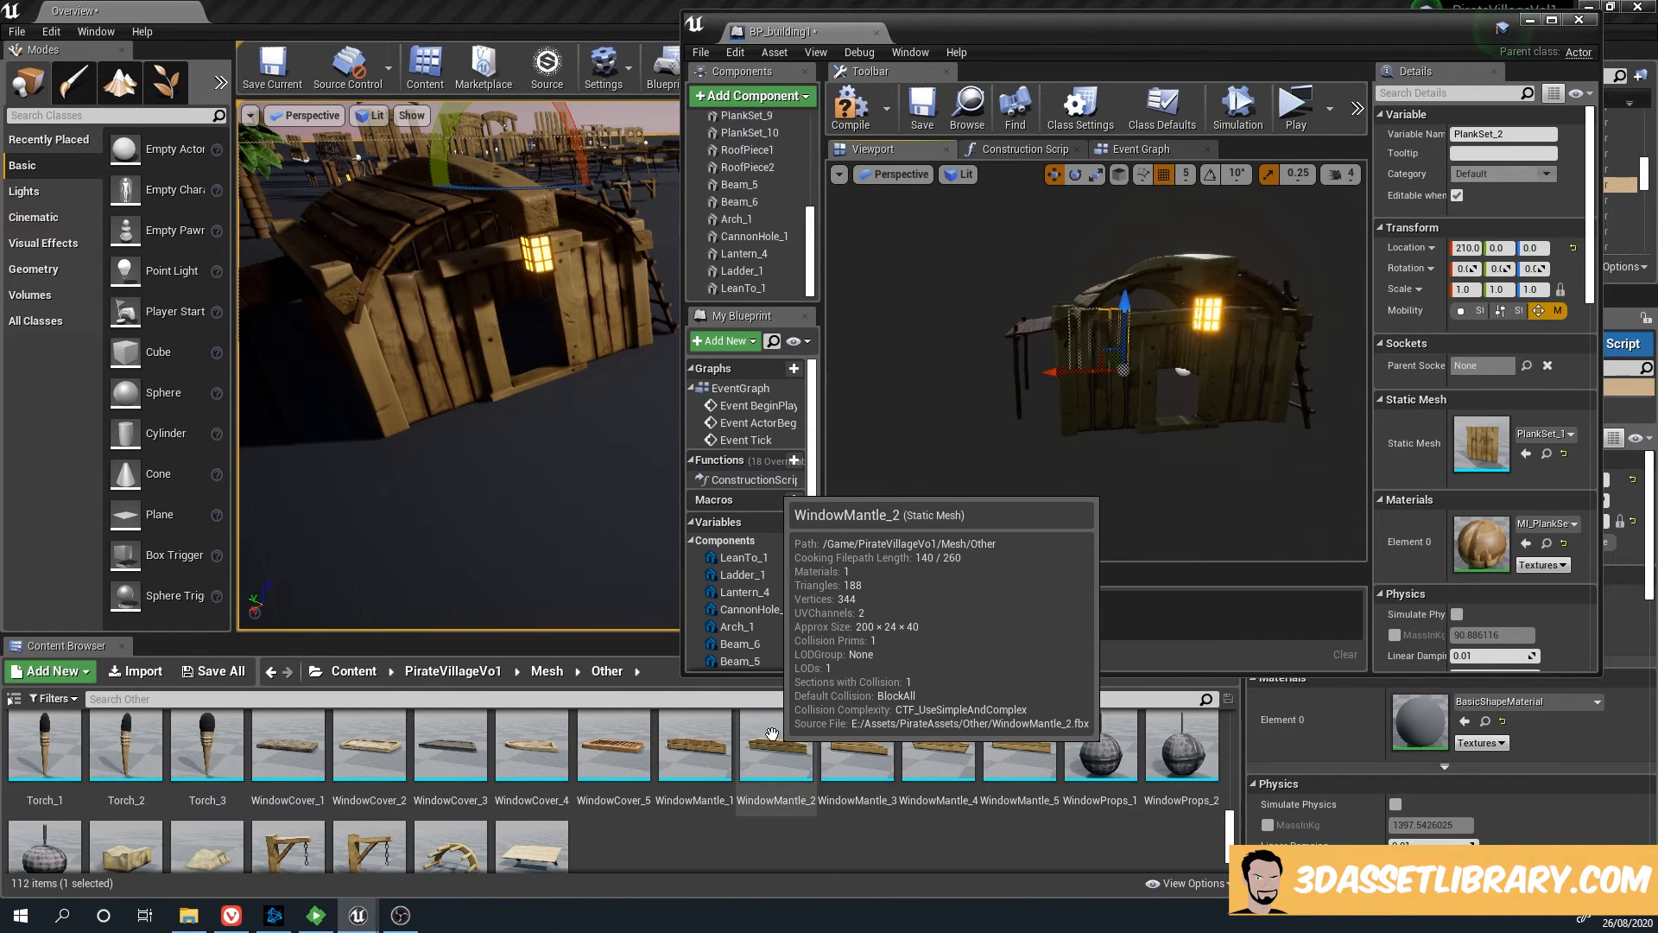
scroll(749, 795, "up", 3)
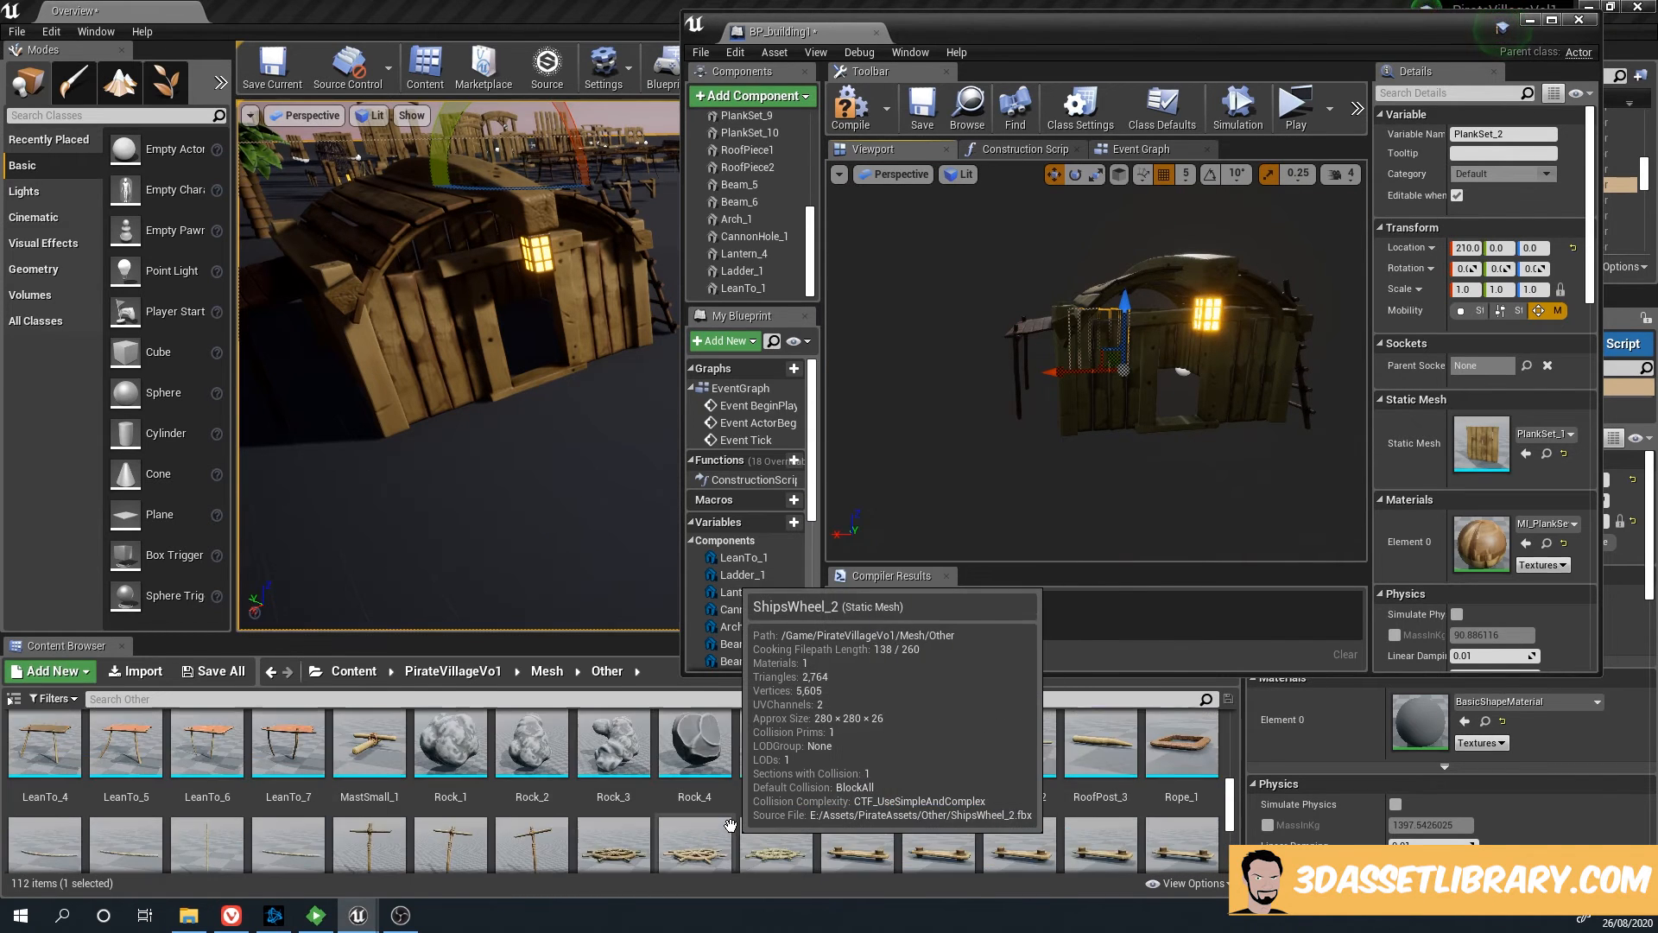
scroll(731, 825, "up", 2)
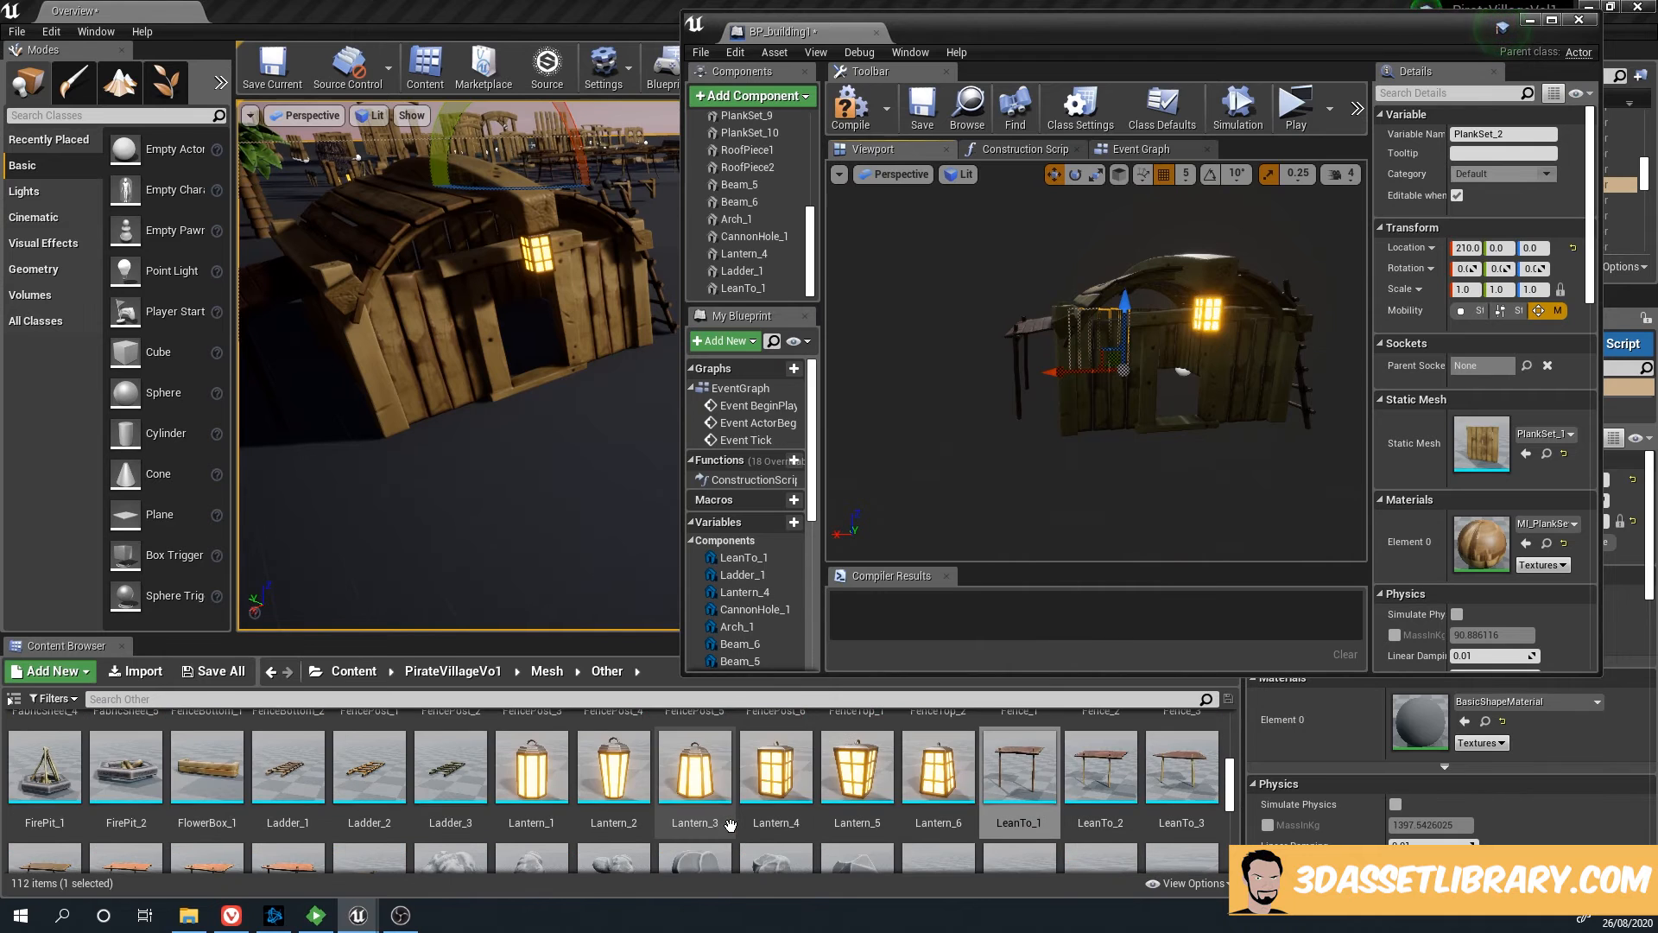
scroll(731, 824, "up", 3)
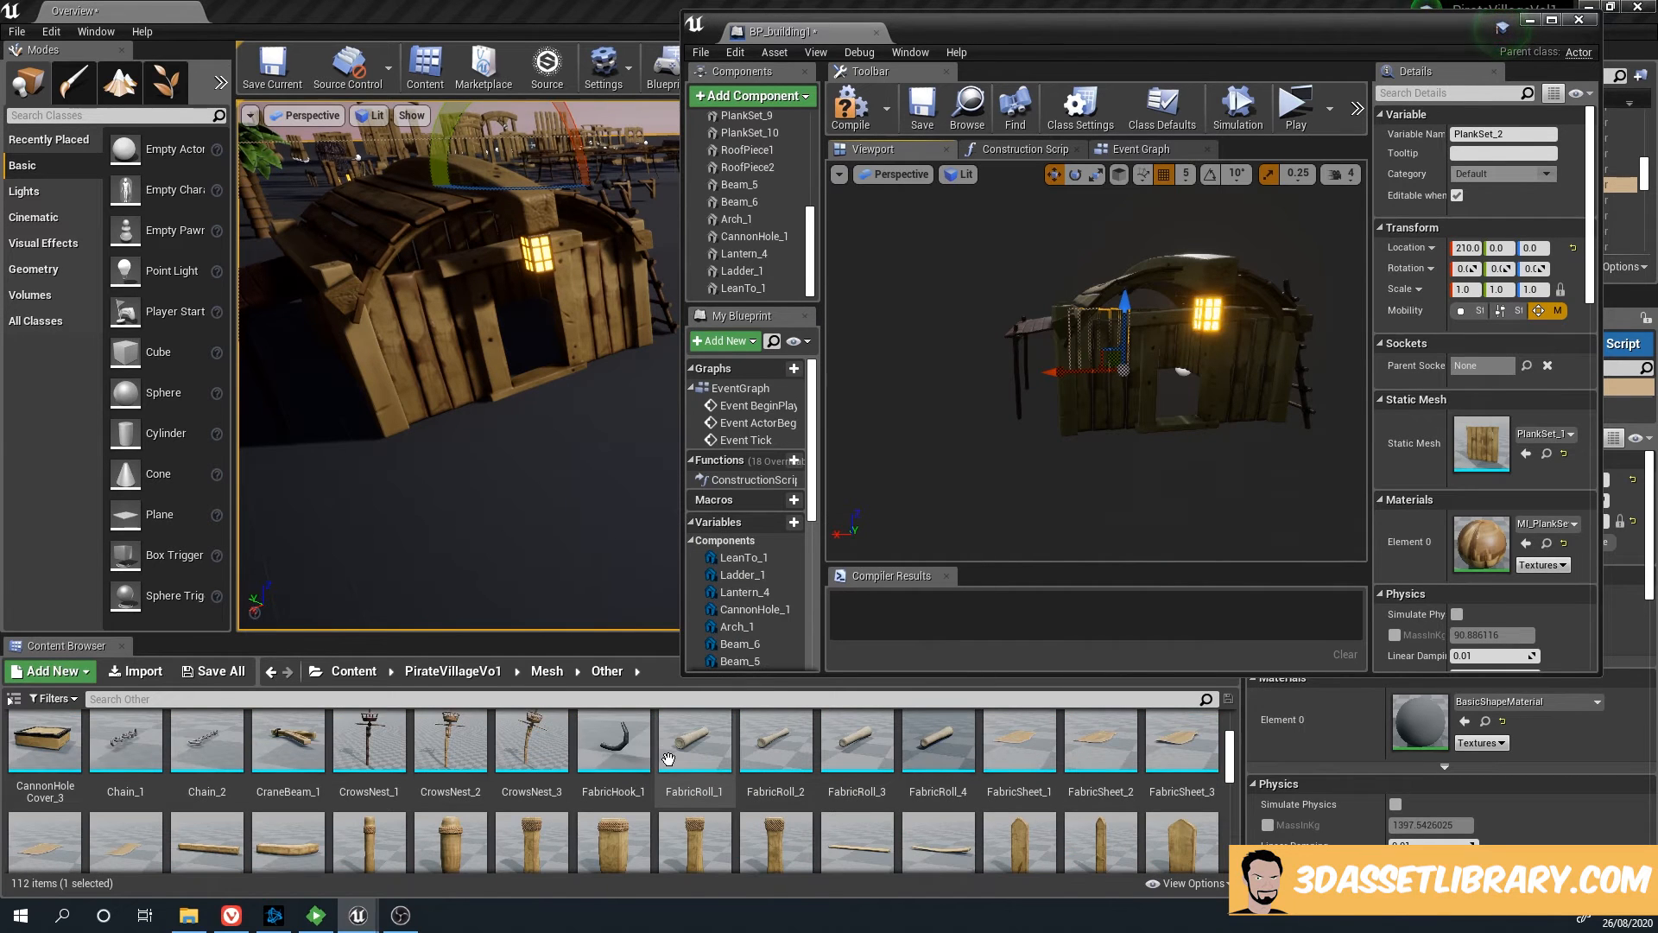
scroll(669, 758, "up", 2)
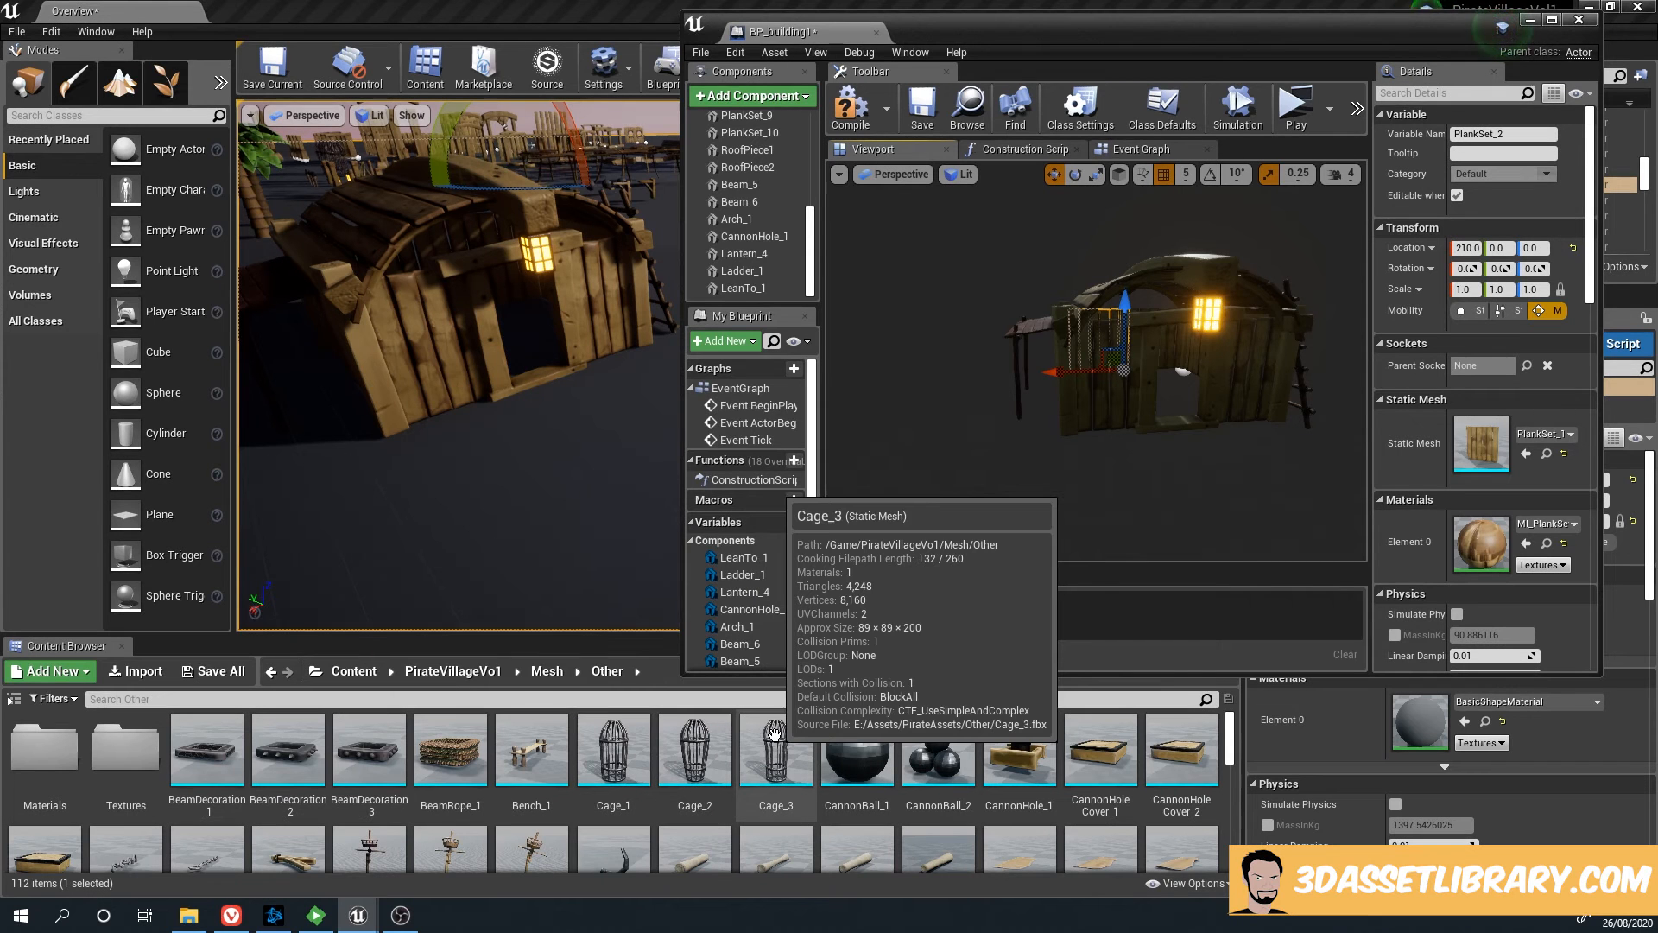
Add the PalmTree_1 mesh from the Nature folder to the blueprint's DefaultSceneRoot
left_click(546, 671)
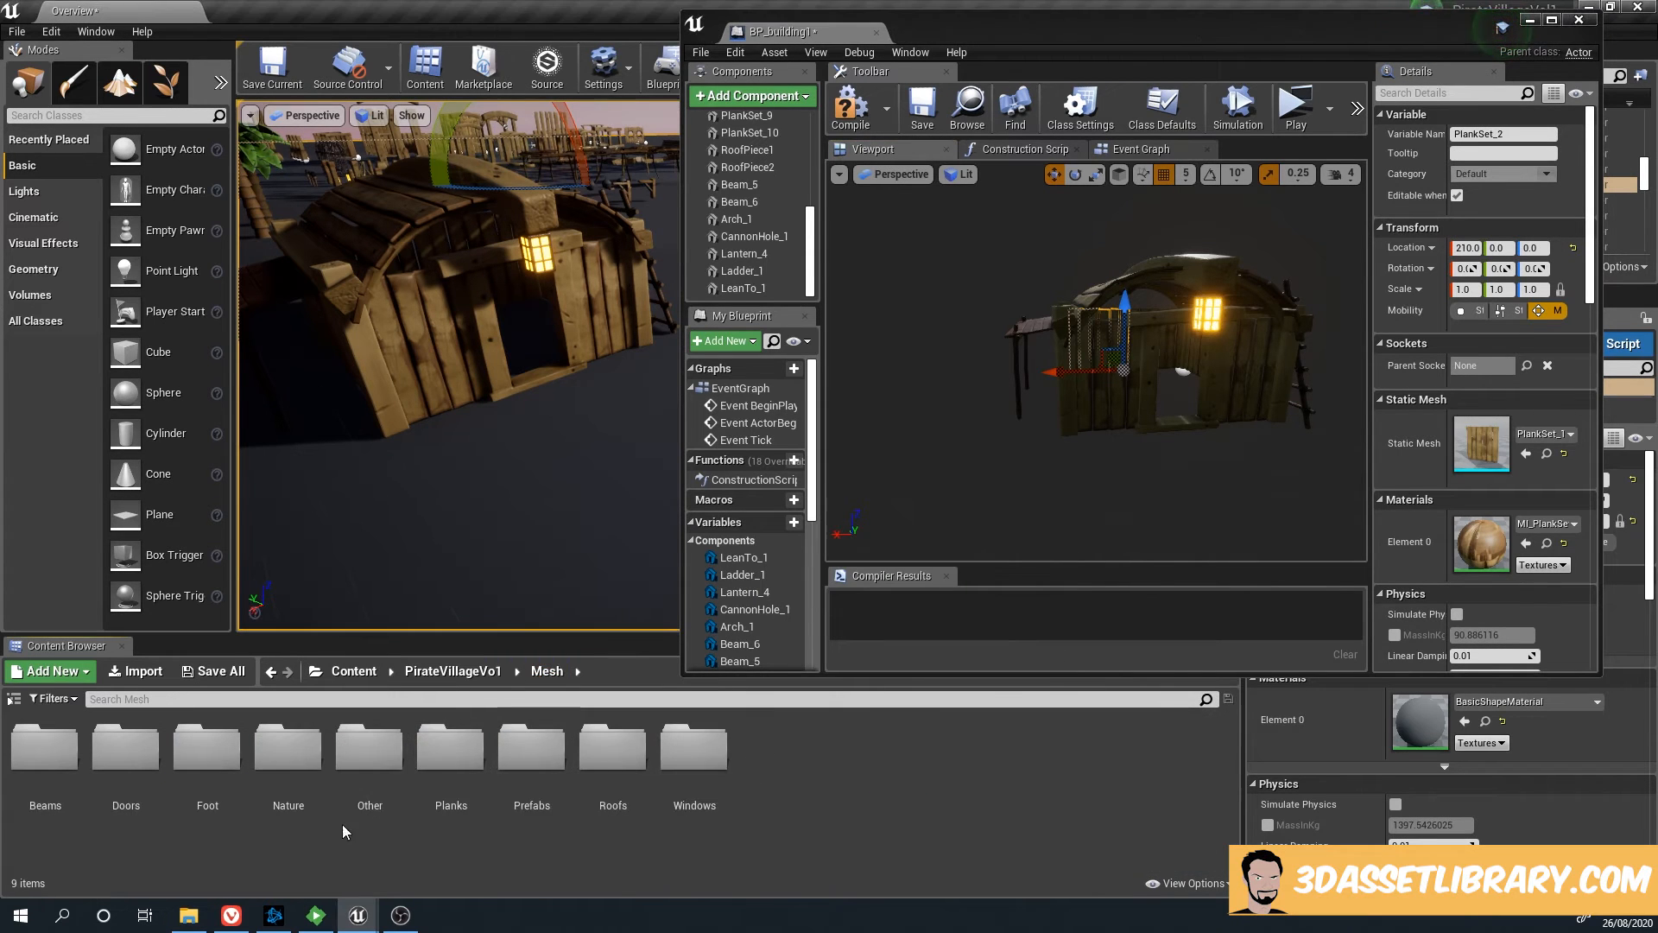
right_click_drag(1173, 474, 832, 250)
scroll(747, 220, "up", 5)
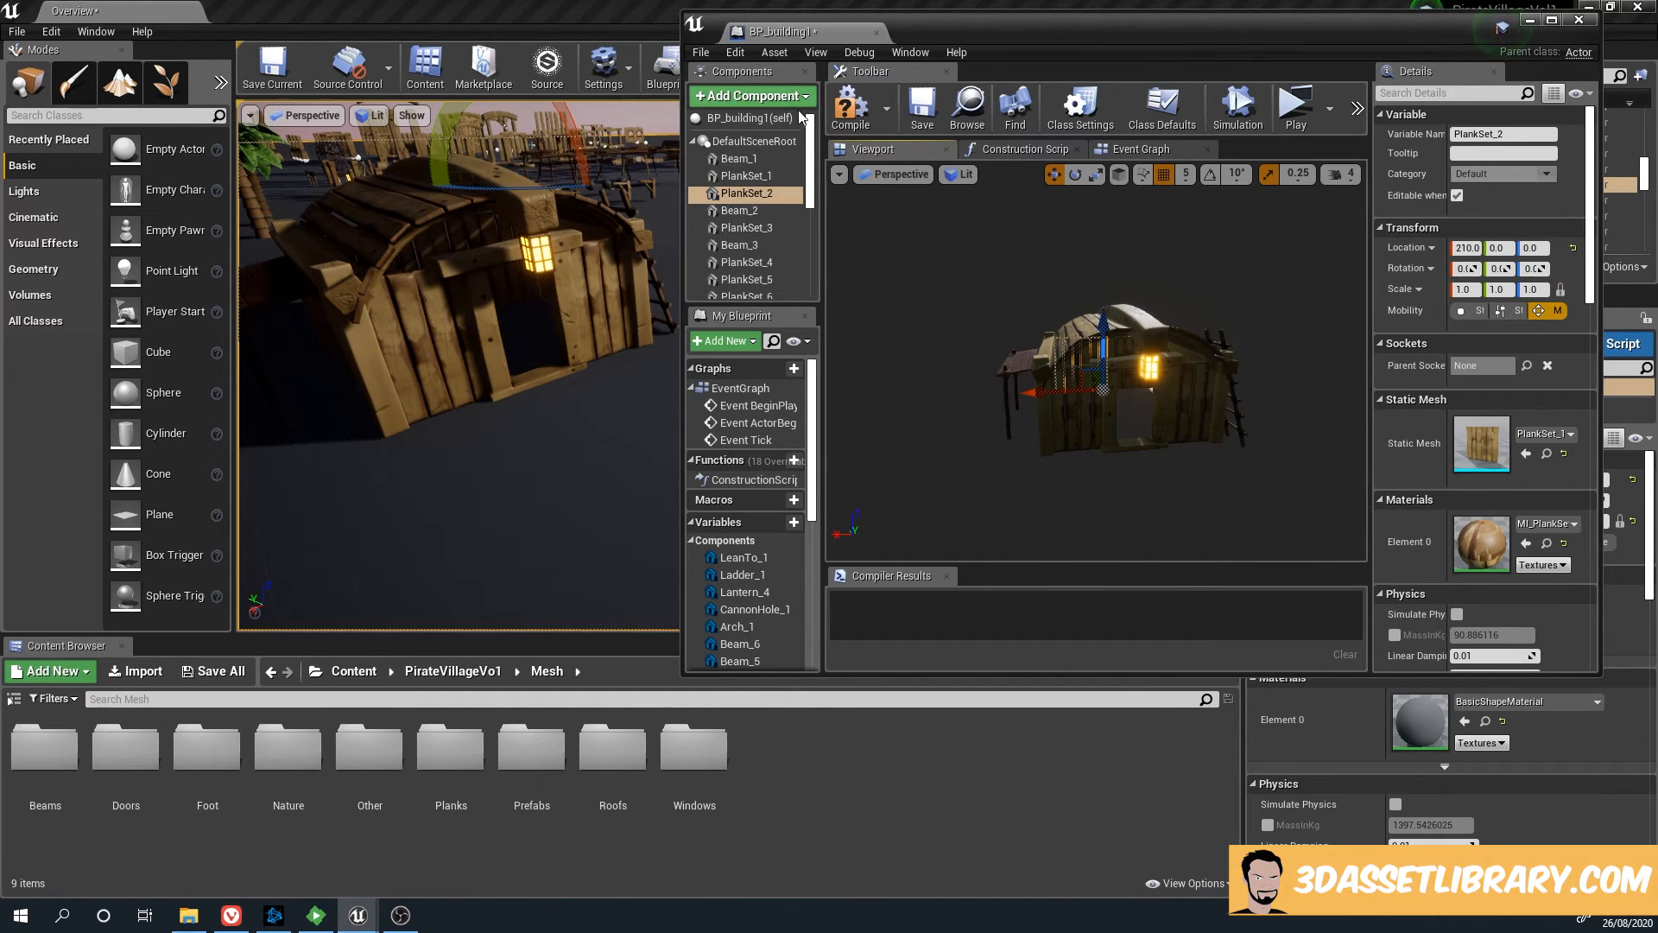
left_click(760, 141)
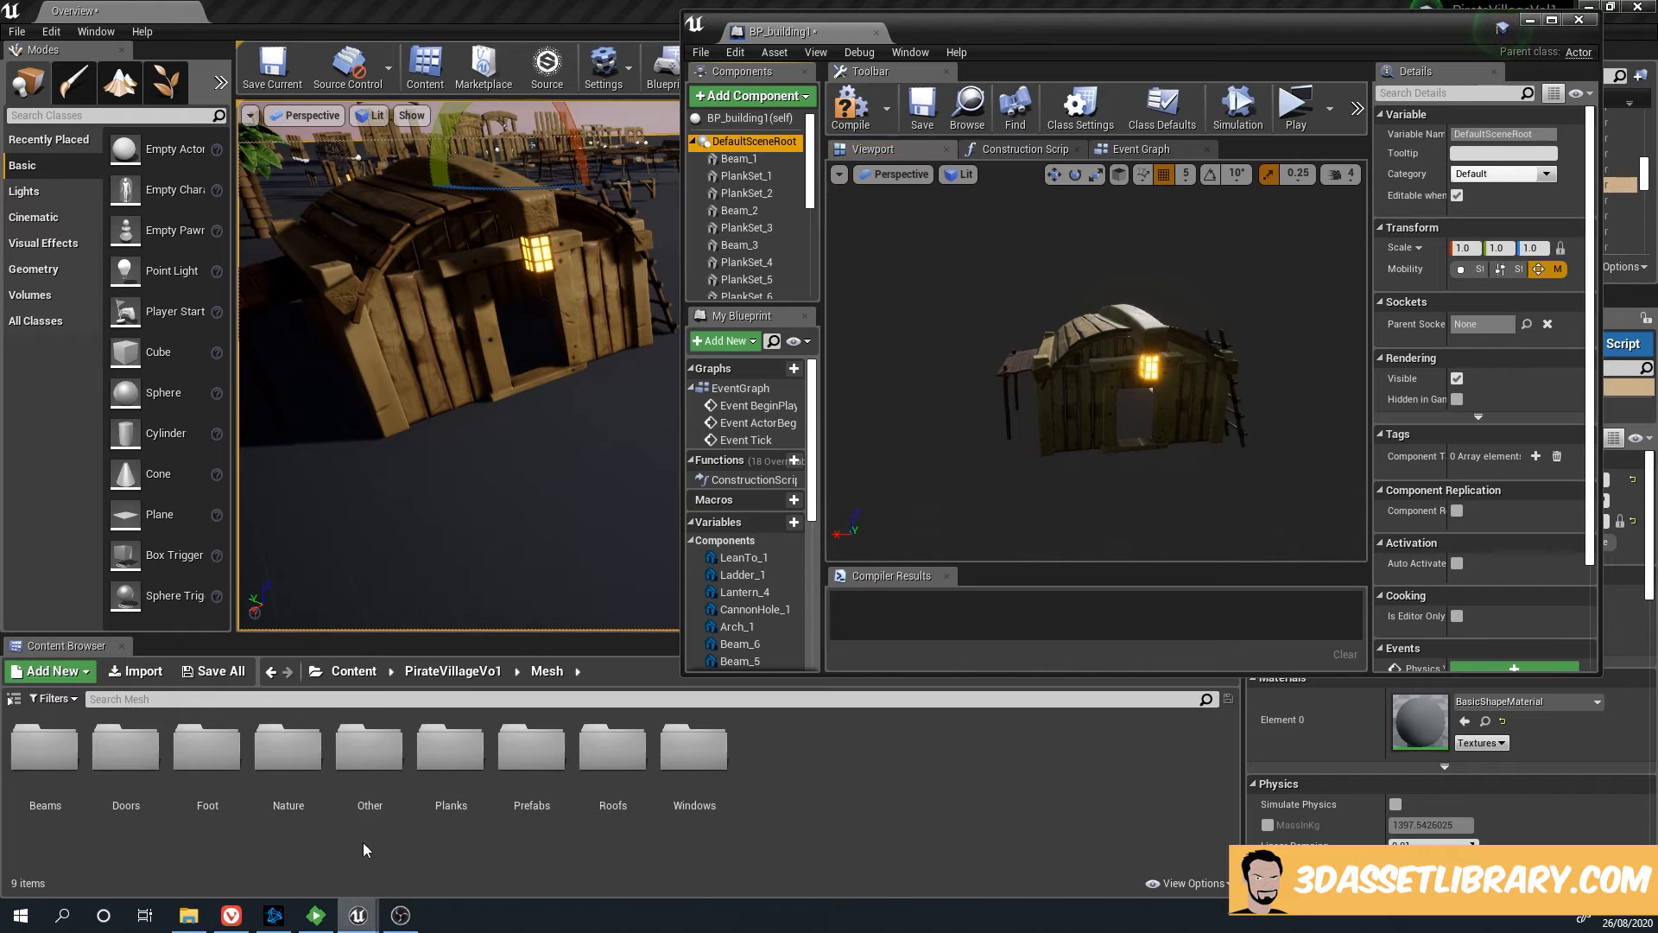
left_click(448, 782)
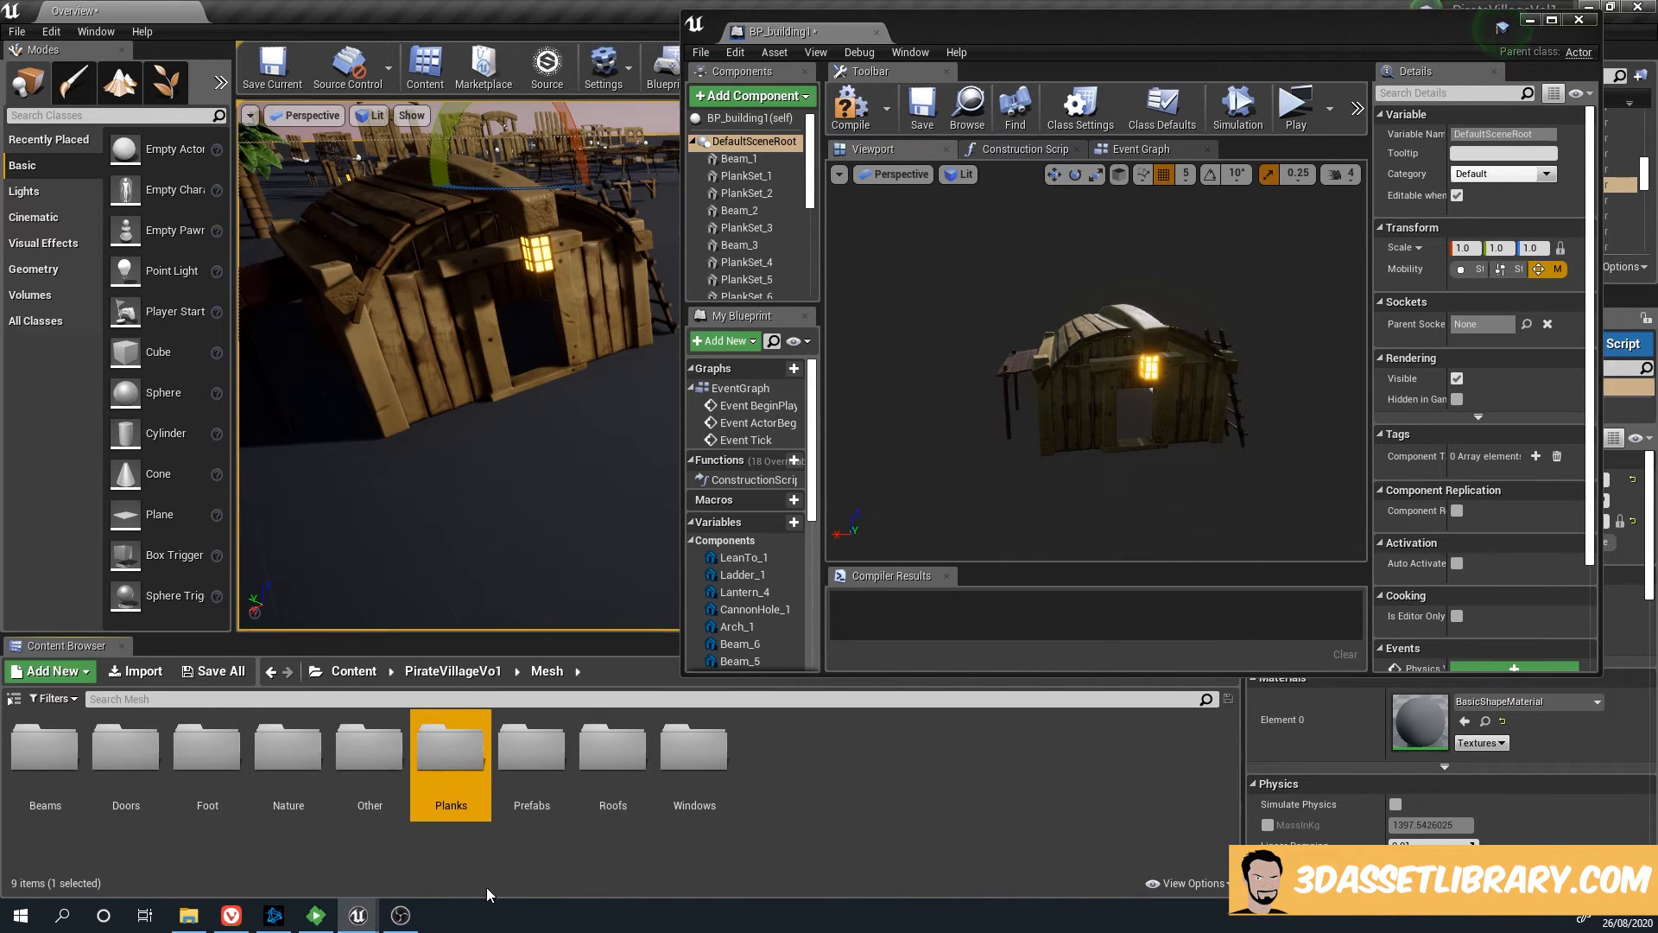
double_click(324, 790)
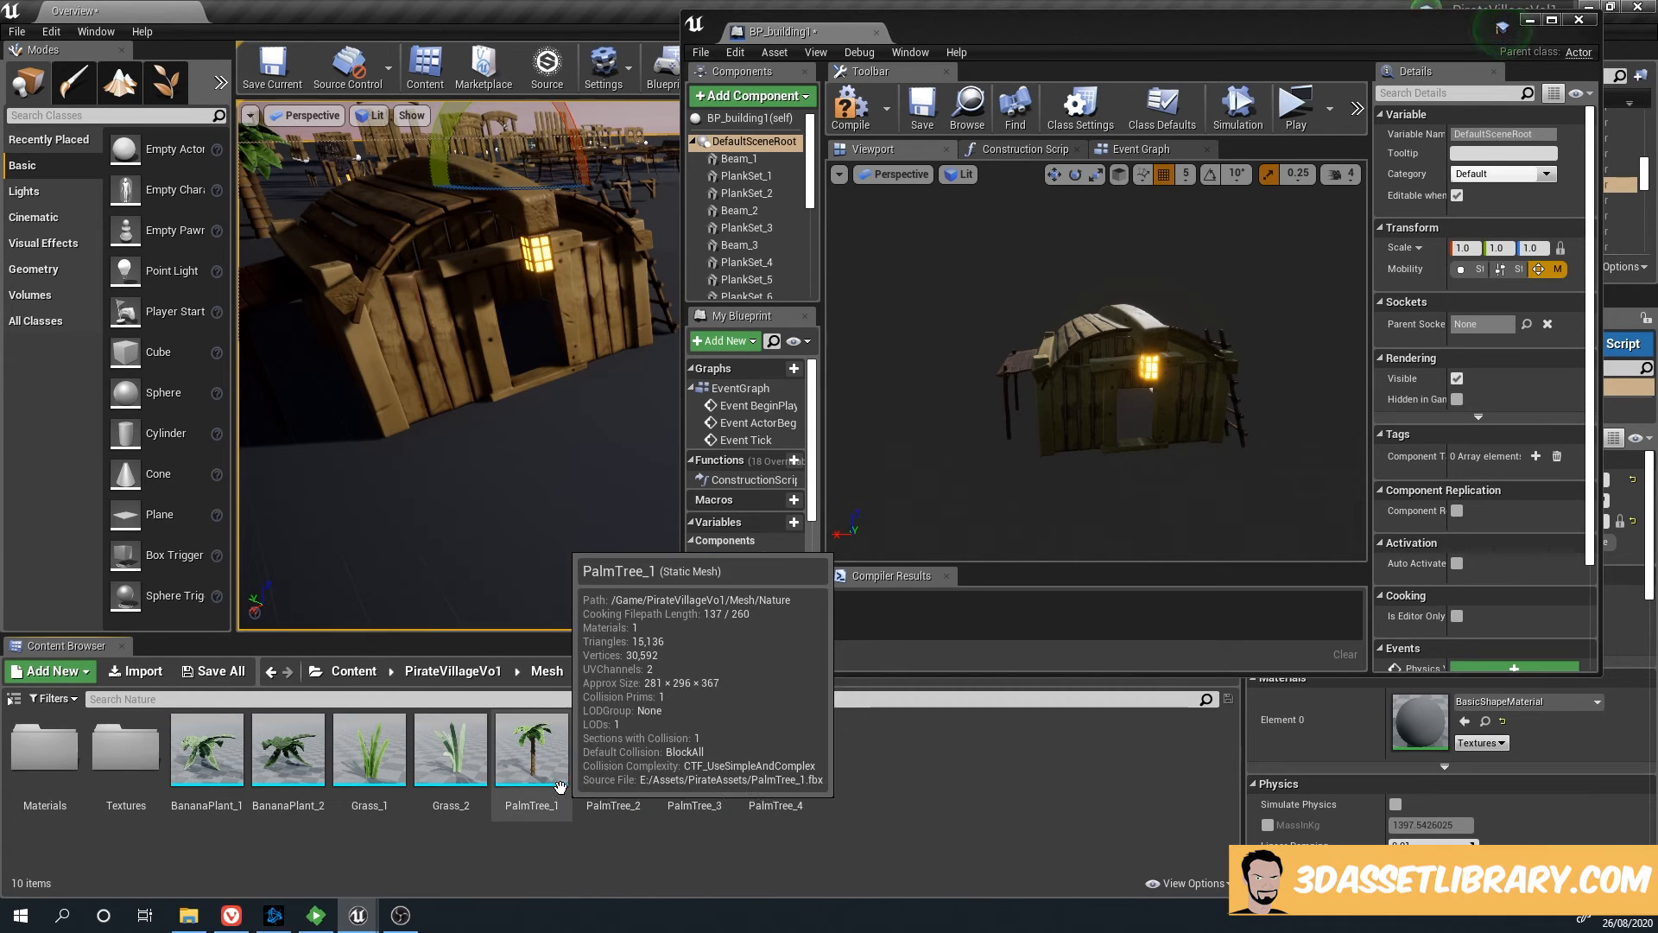
left_click_drag(533, 750, 777, 173)
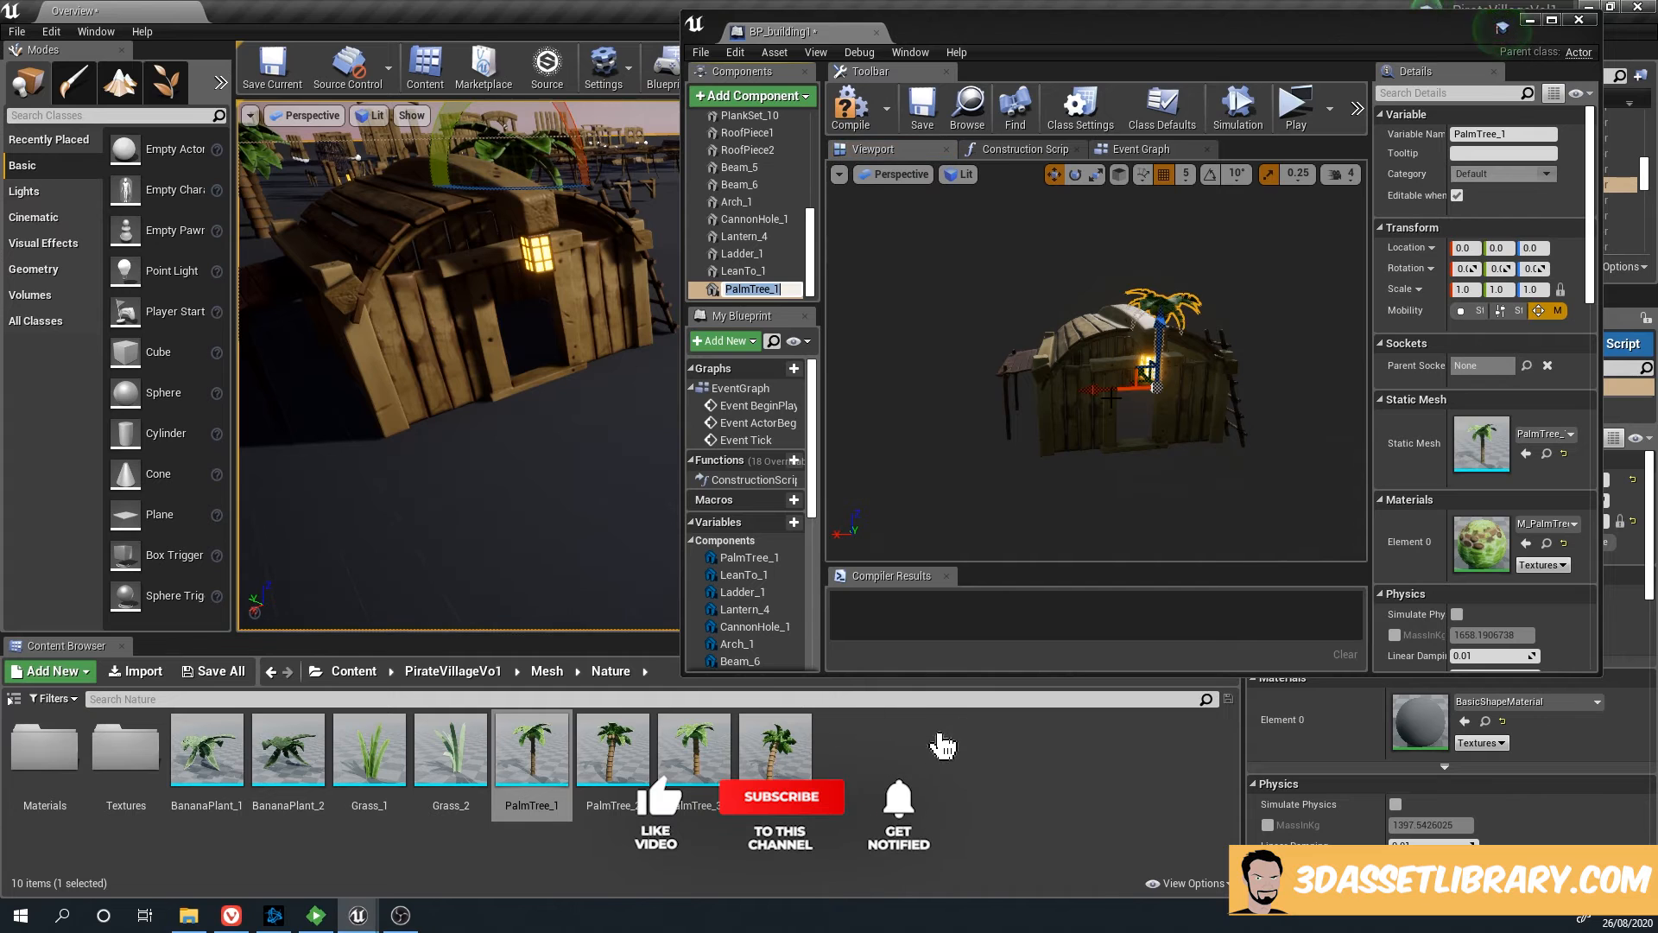
Move PalmTree_1 outside the building's front corner by the lean-to, to X 435, Y -500
left_click_drag(1161, 372, 1021, 421)
right_click_drag(1022, 420, 1039, 421)
left_click_drag(923, 487, 947, 484)
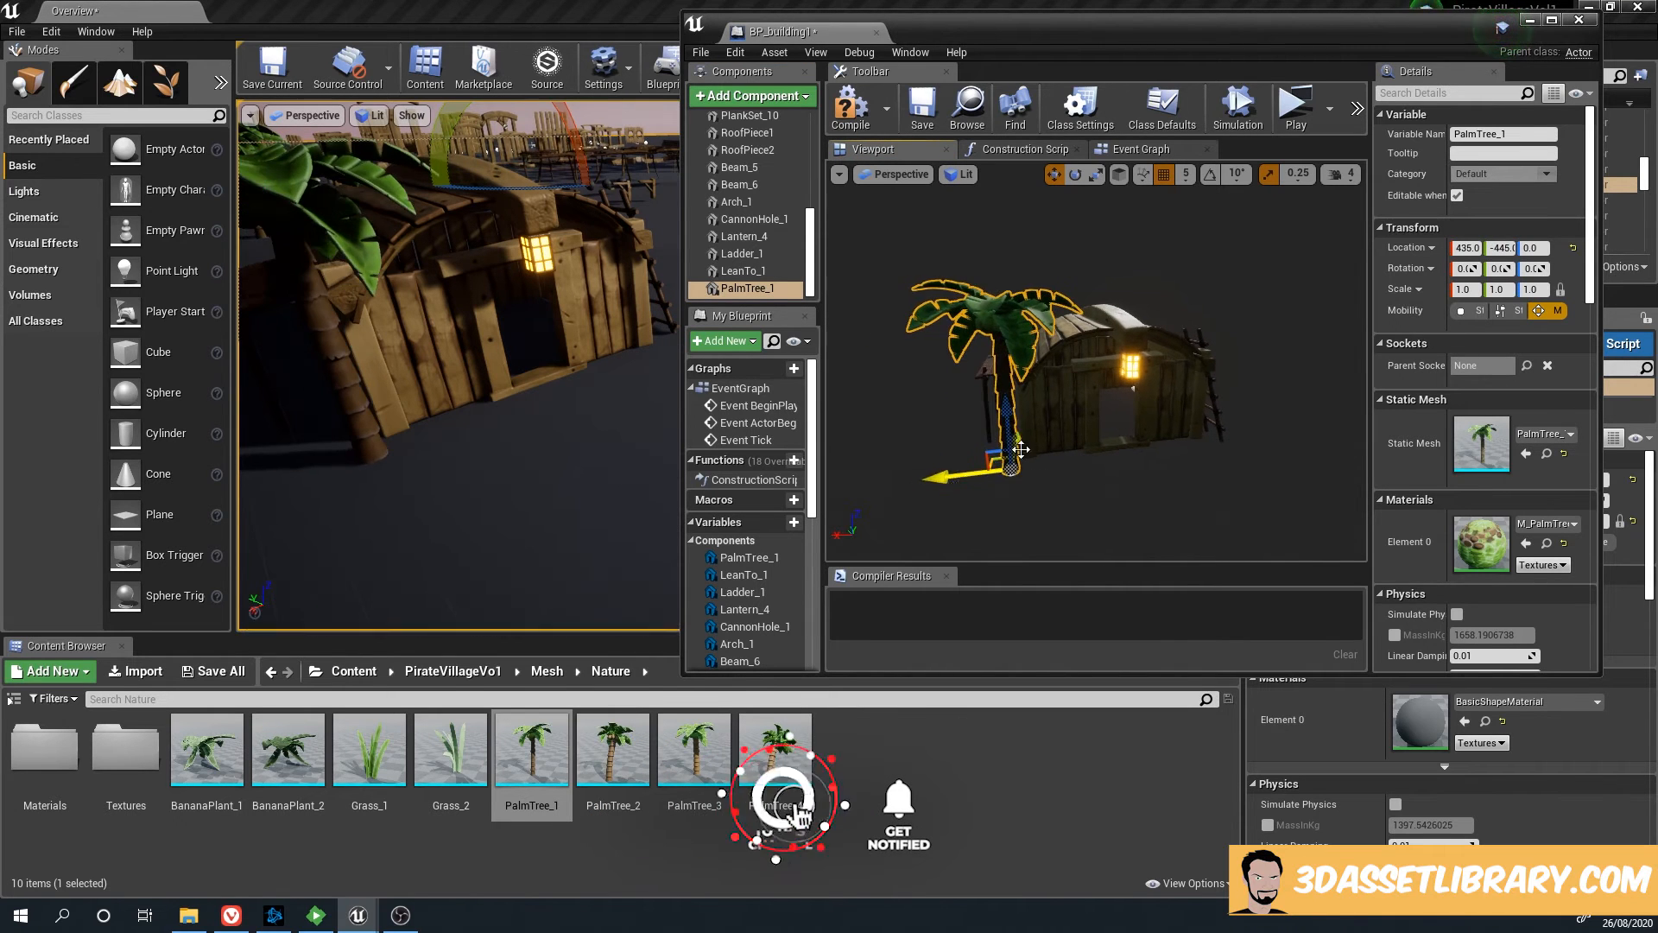
left_click_drag(1023, 441, 1018, 458)
right_click_drag(561, 371, 432, 363)
left_click(994, 408)
Lean PalmTree_1 by about 5 degrees, turn it about its vertical axis, and check the result in the level
key("e")
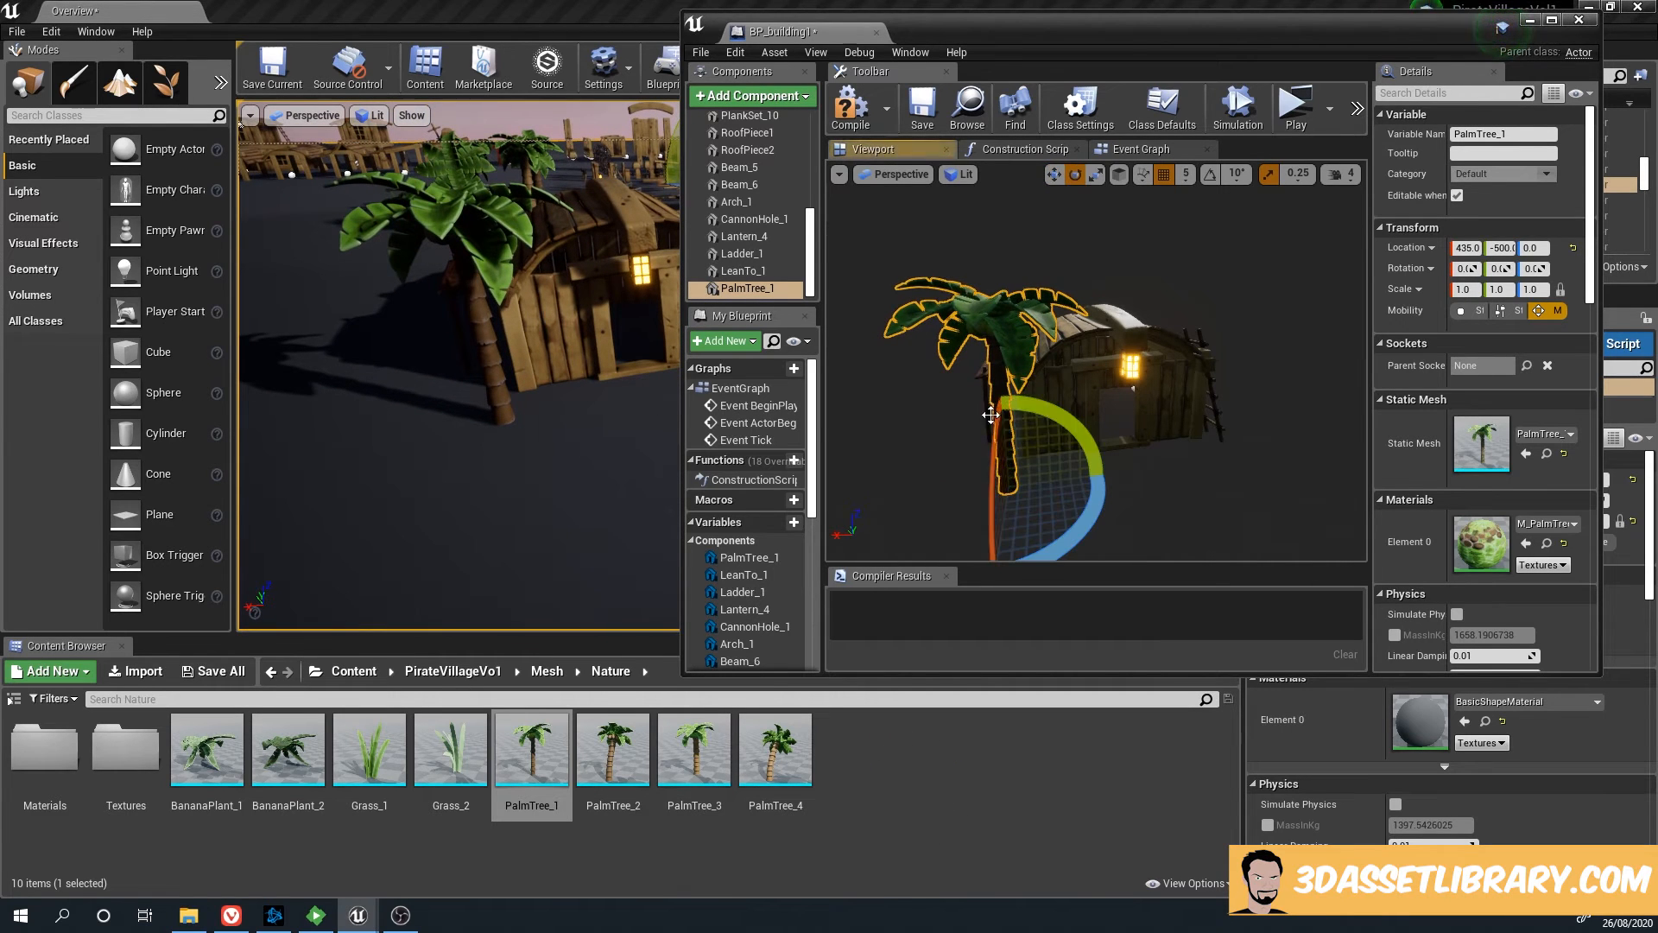
left_click_drag(993, 407, 987, 420)
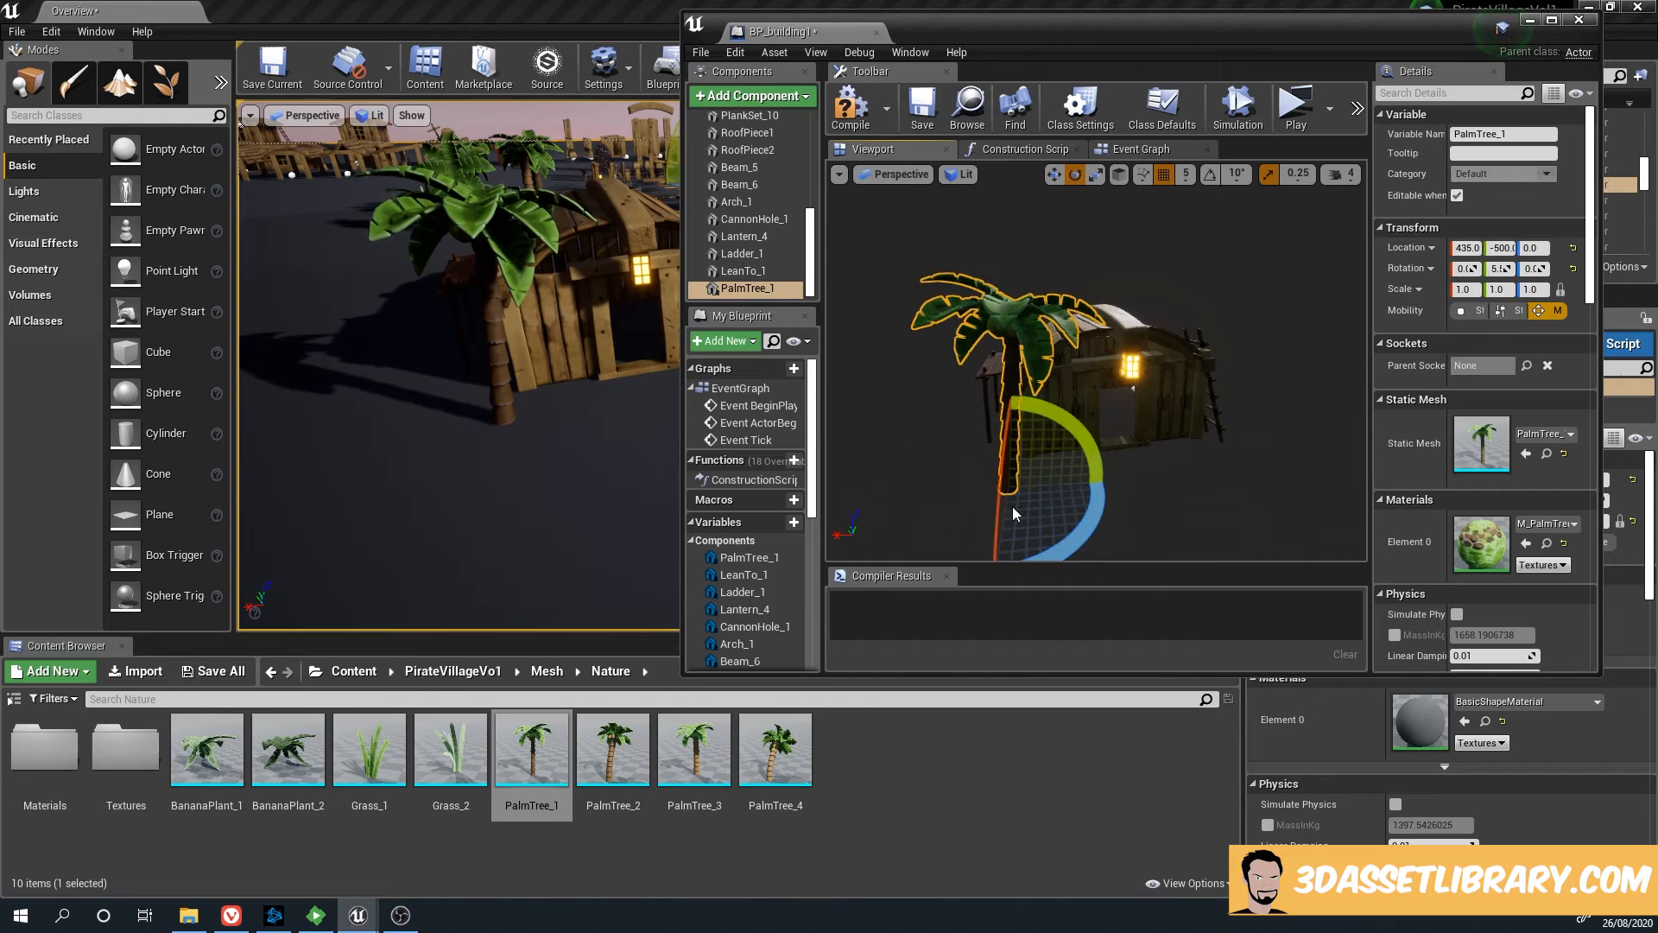
left_click_drag(1025, 551, 1062, 548)
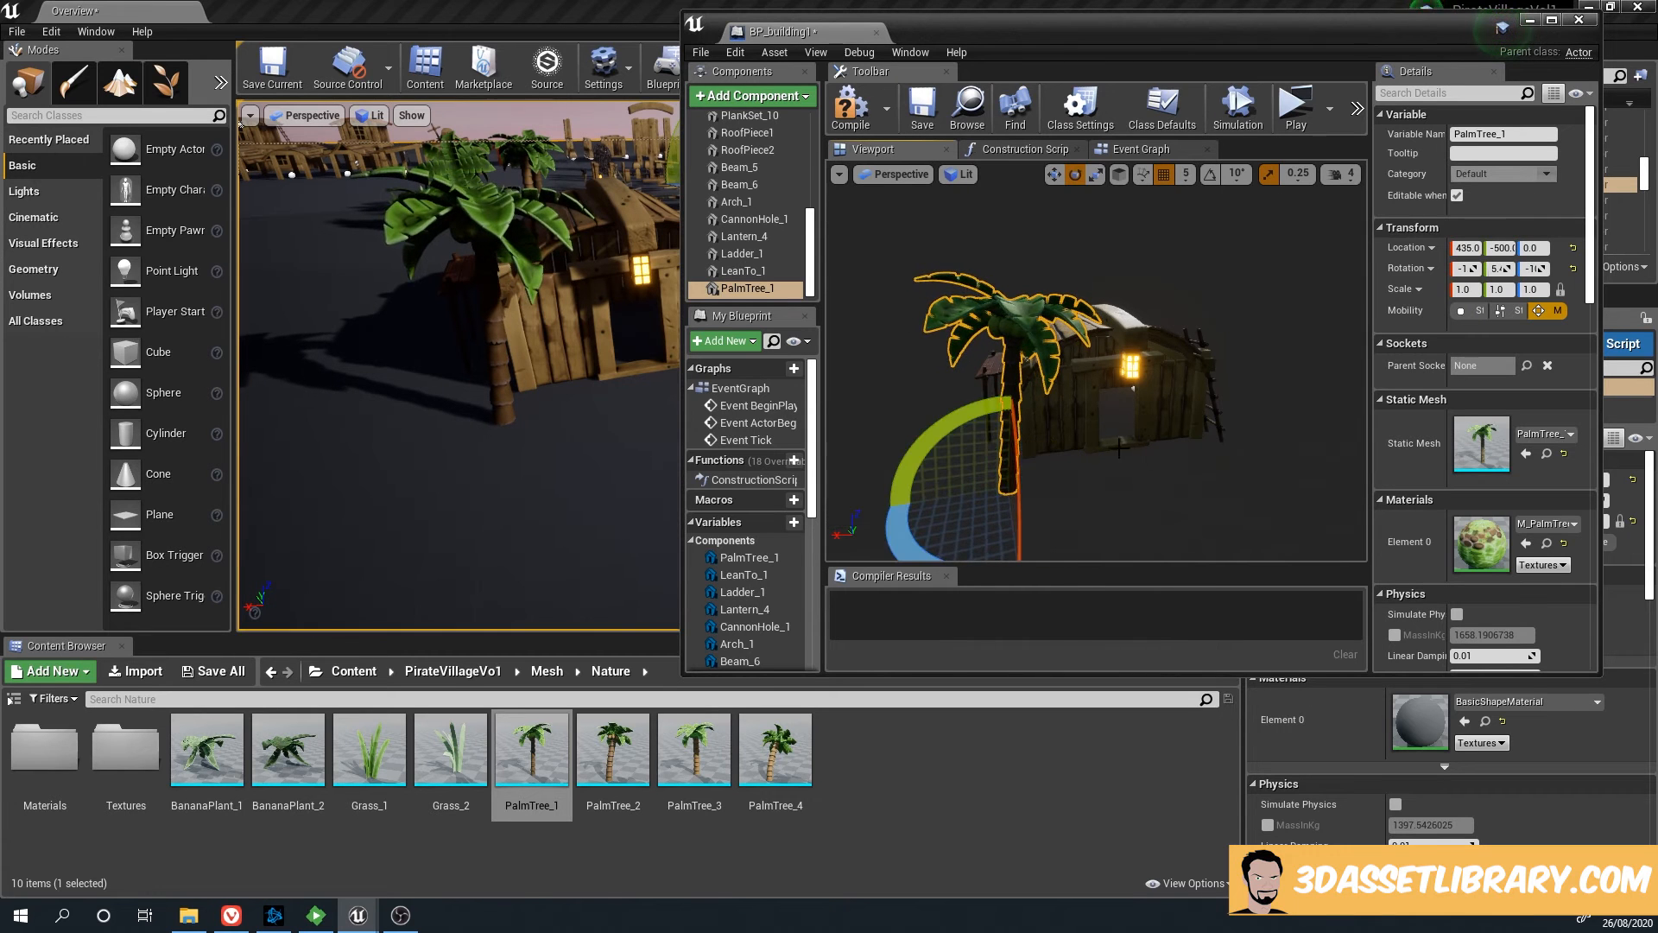
right_click_drag(1117, 440, 1124, 453)
mouse_move(528, 371)
left_mouse_down()
mouse_move(557, 350)
mouse_move(519, 384)
left_mouse_up()
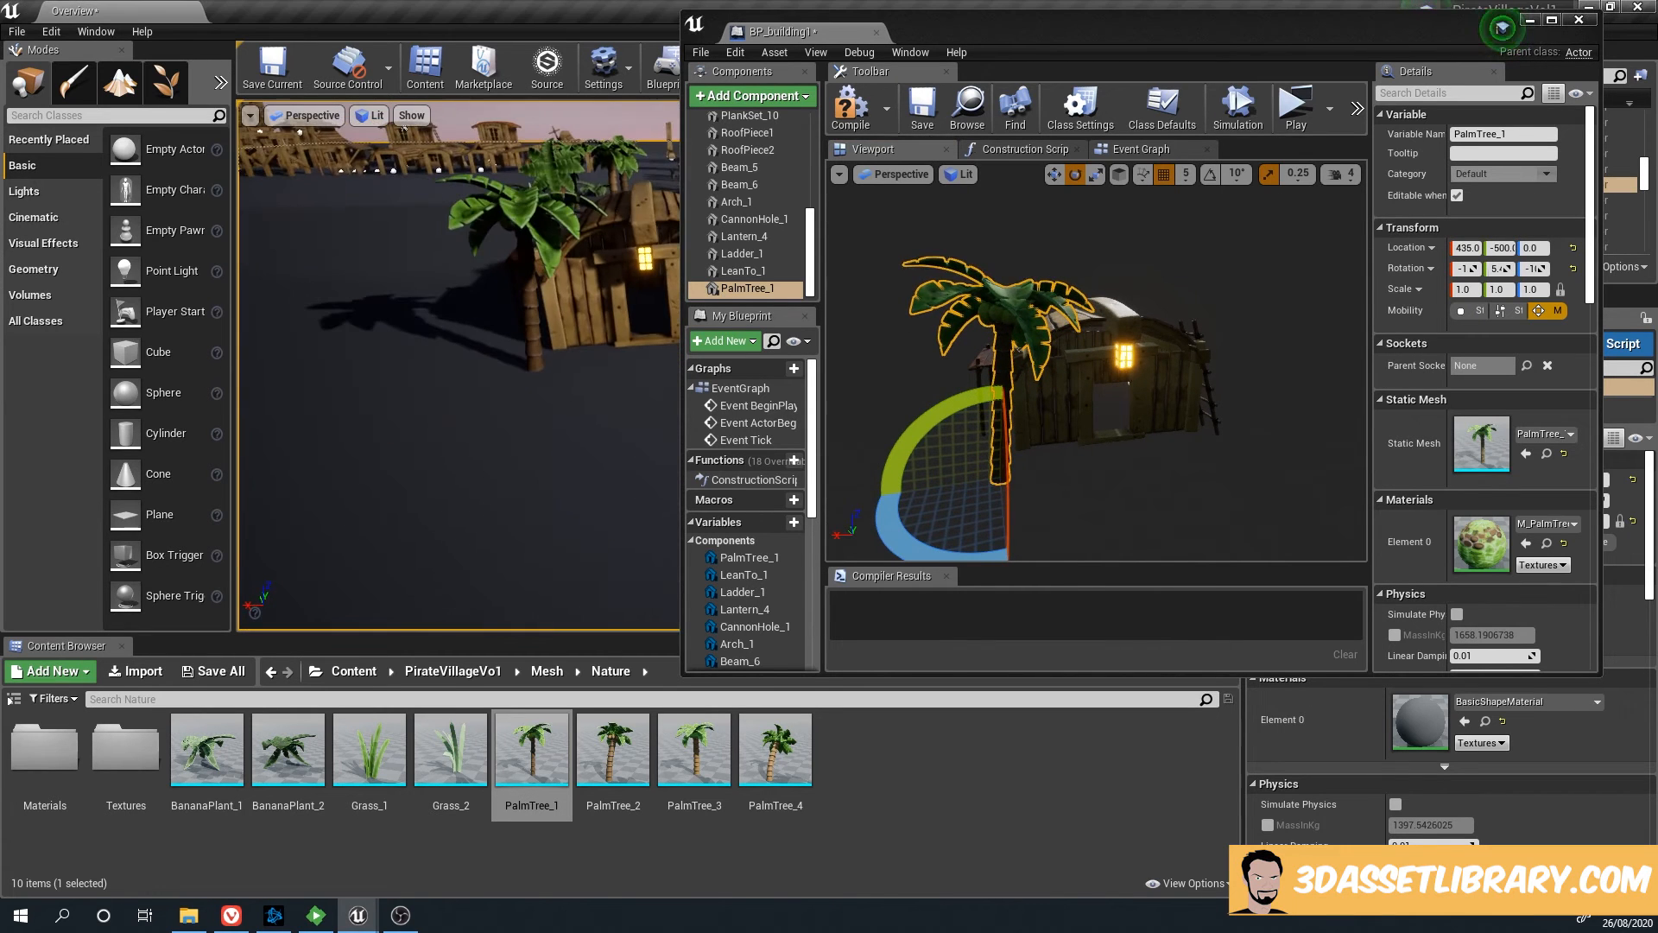
left_click(544, 167)
middle_click_drag(544, 167, 584, 176)
left_click(449, 285)
Duplicate the palm tree and move the copy to the ladder-side front corner, to about X 25, Y -475, Z -40
right_click_drag(997, 486, 1071, 487)
key("w")
key("ctrl+w")
left_click_drag(870, 492, 1082, 483)
right_click_drag(486, 374, 531, 374)
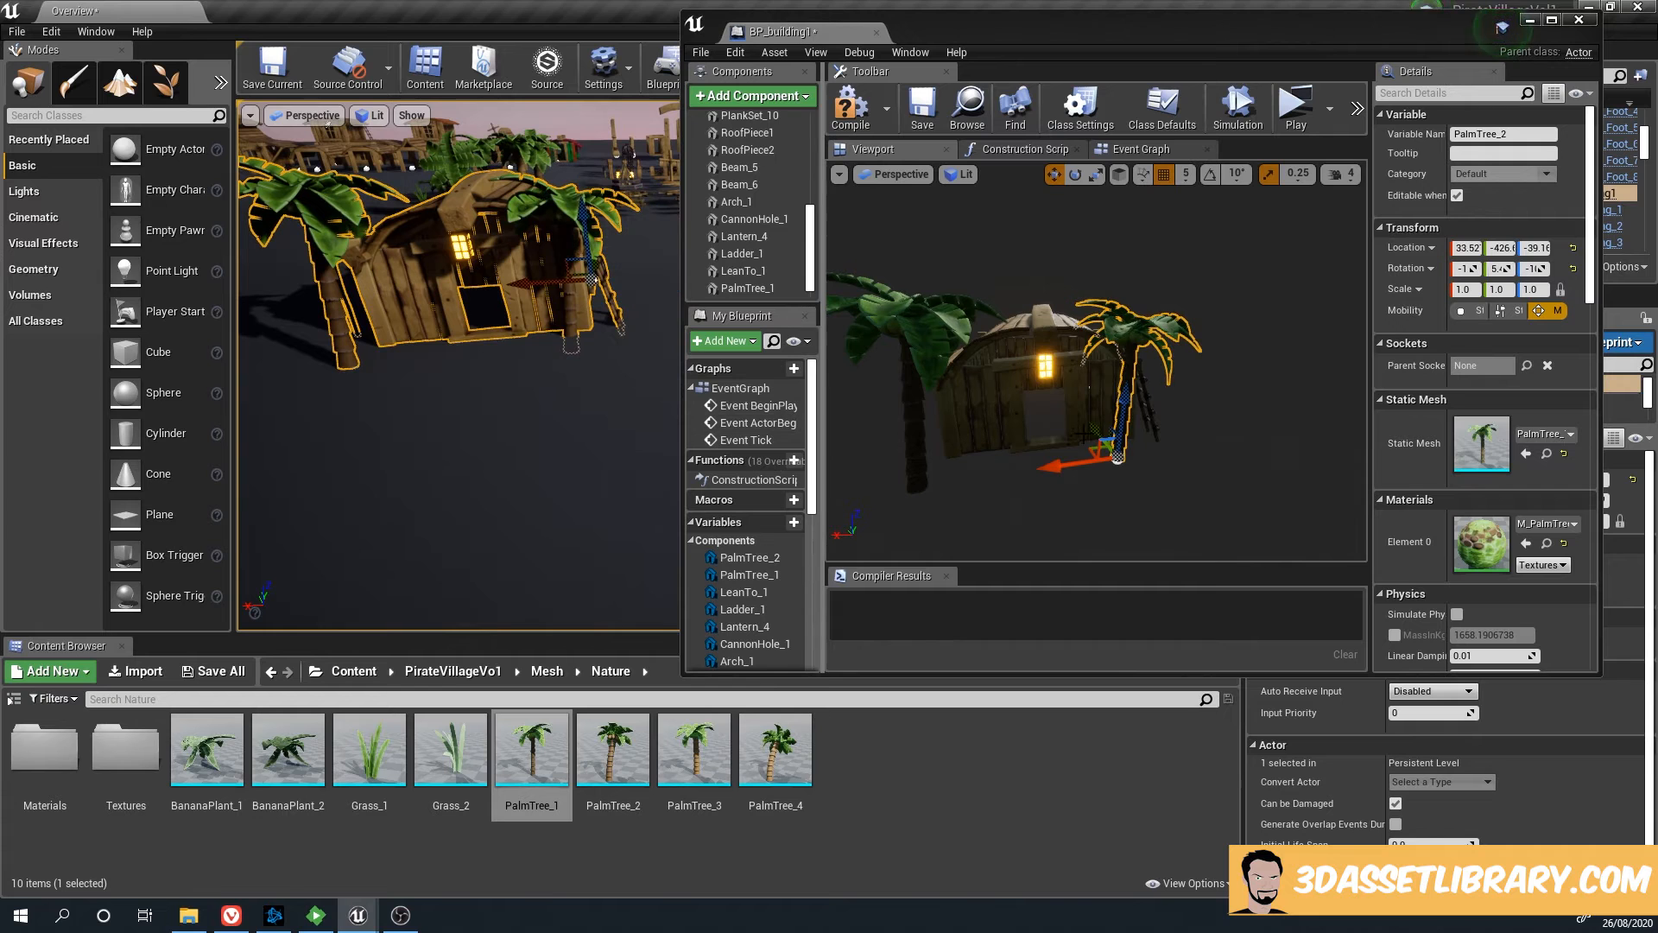
left_click_drag(1096, 430, 1106, 443)
left_click(583, 391)
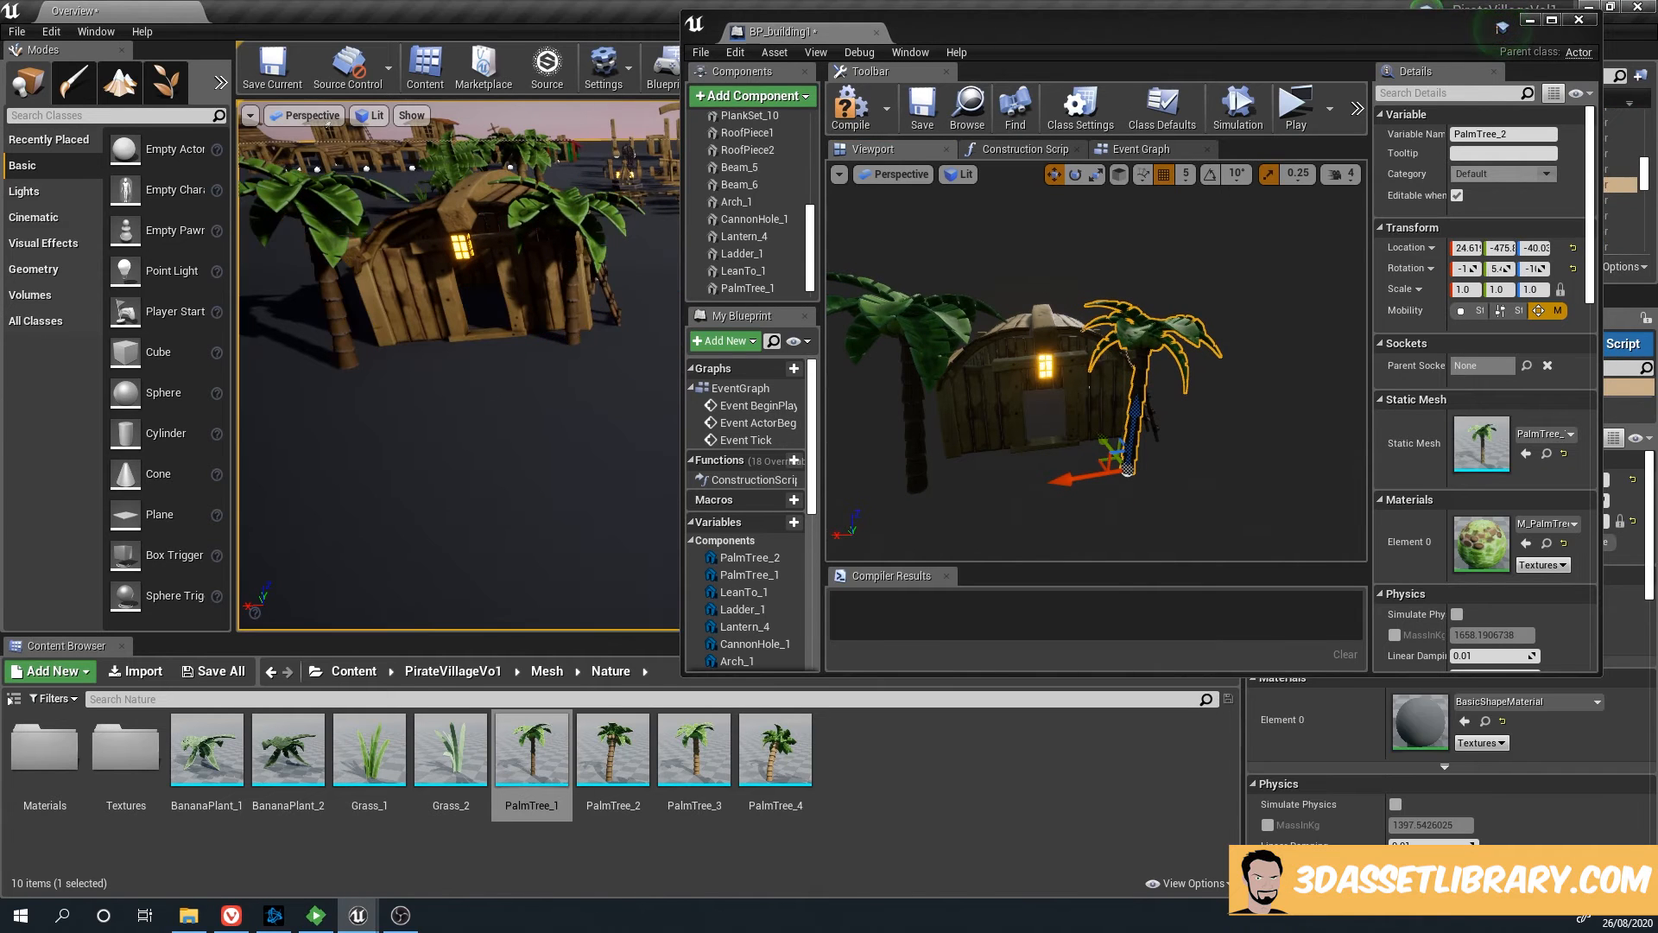
Tilt the building in the level by about 3 degrees without angle snapping and lower it to Z -35
left_click(561, 319)
right_click_drag(562, 318, 563, 285)
key("e")
left_click_drag(645, 276, 718, 279)
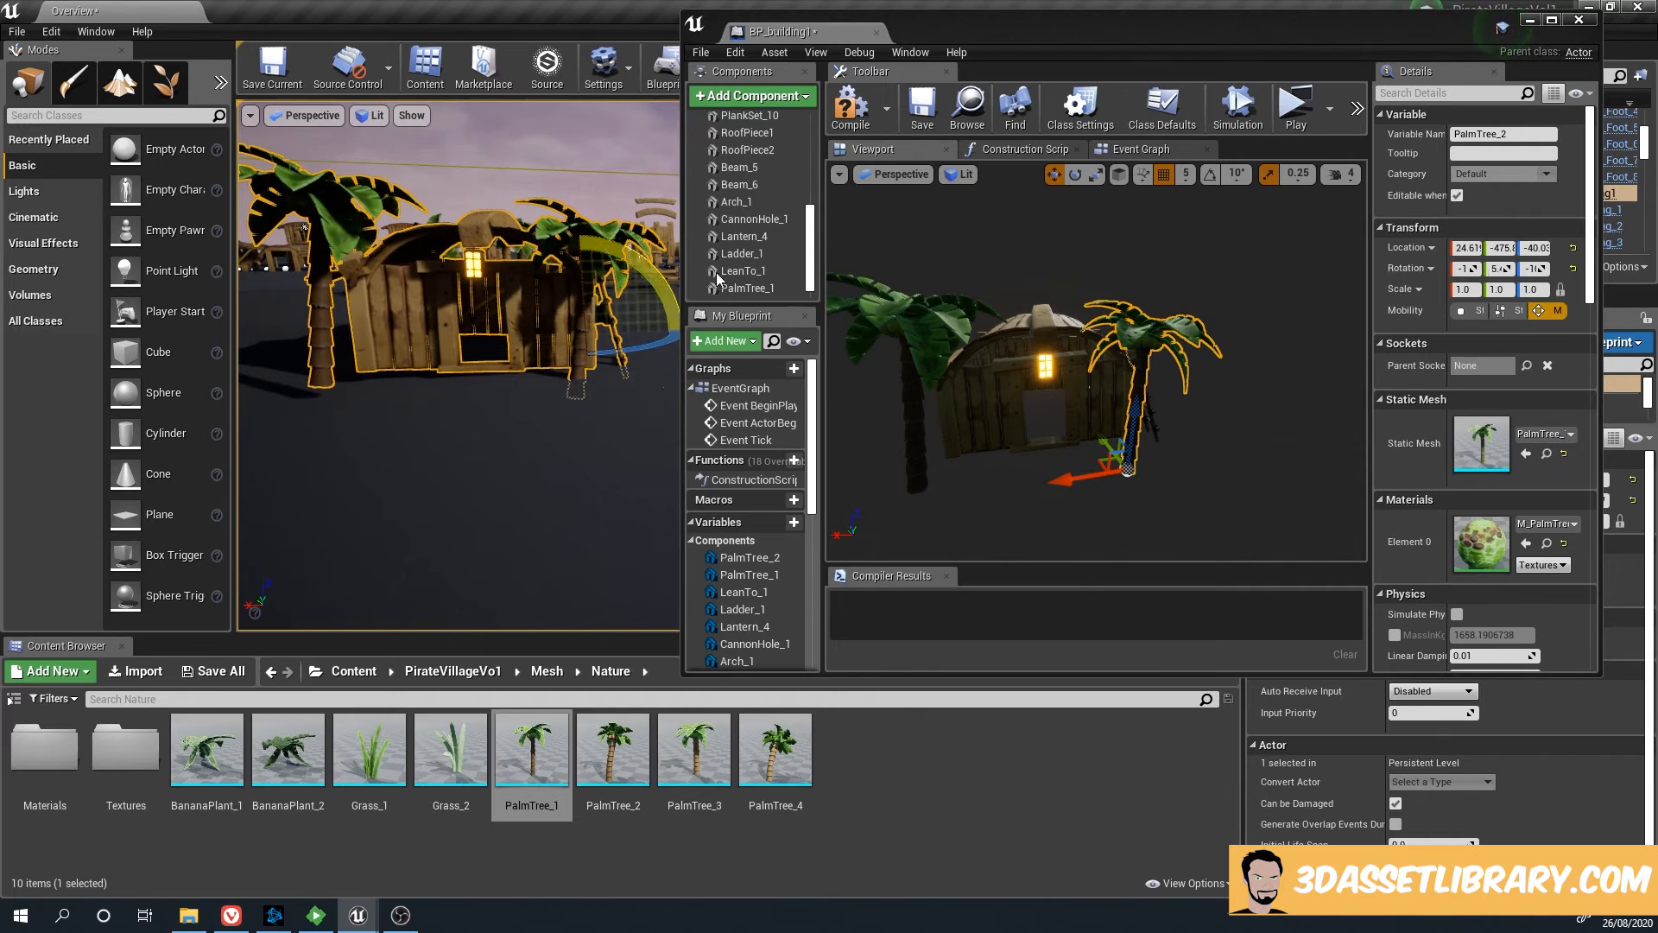
key("ctrl+z")
left_click(1210, 175)
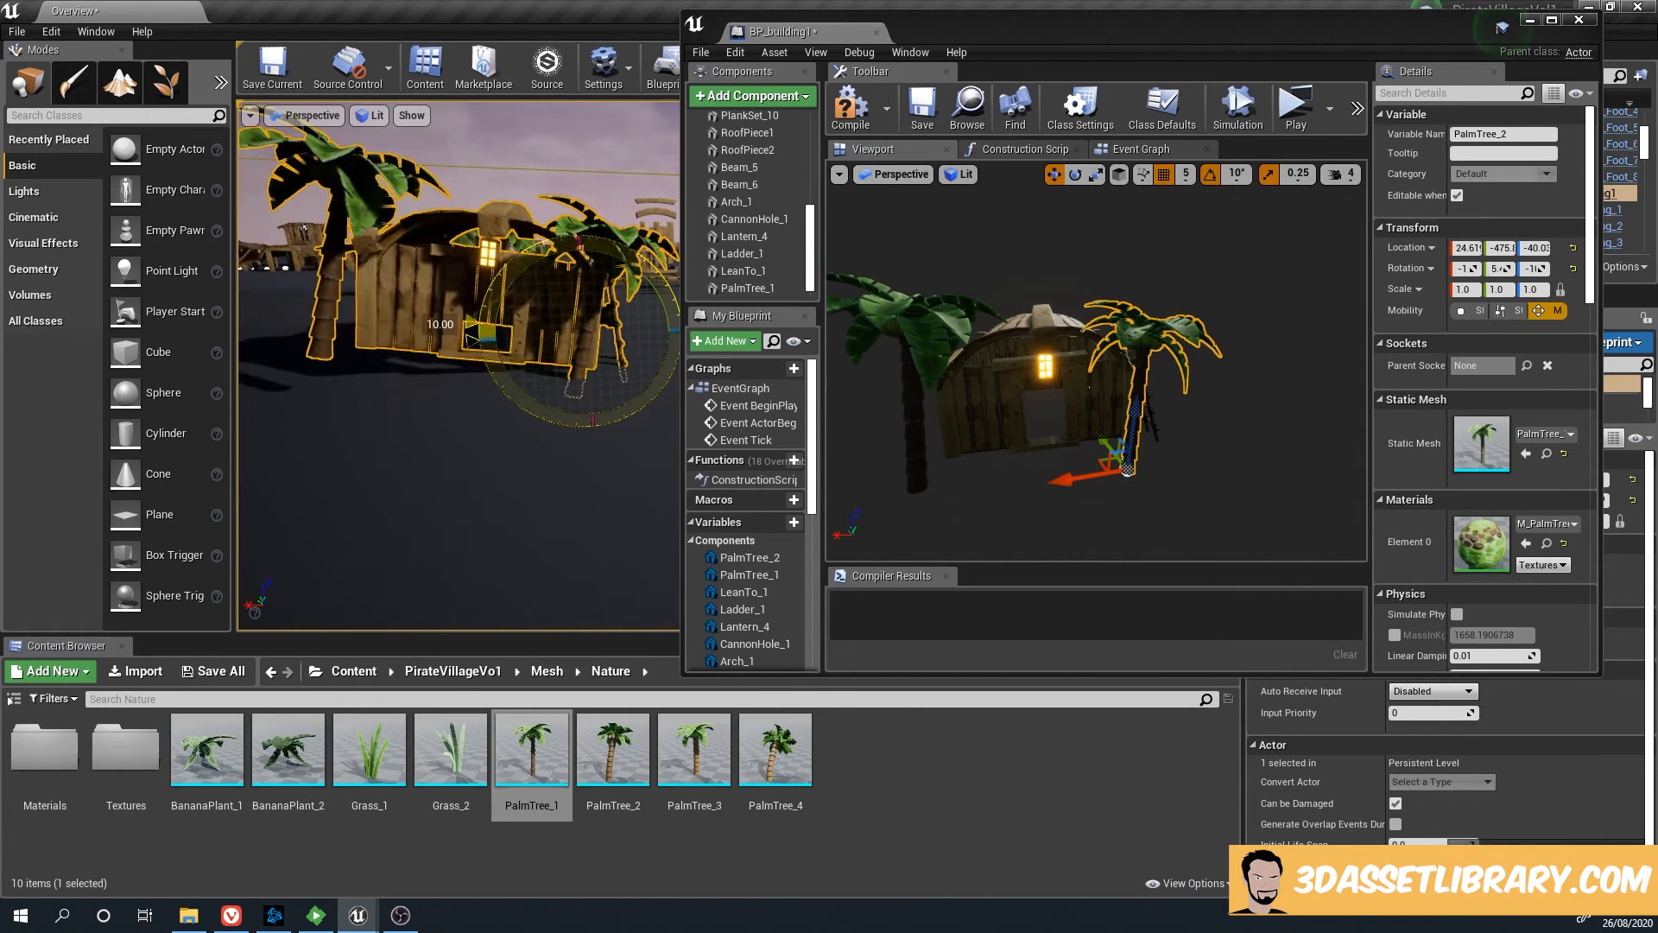
left_click(1210, 175)
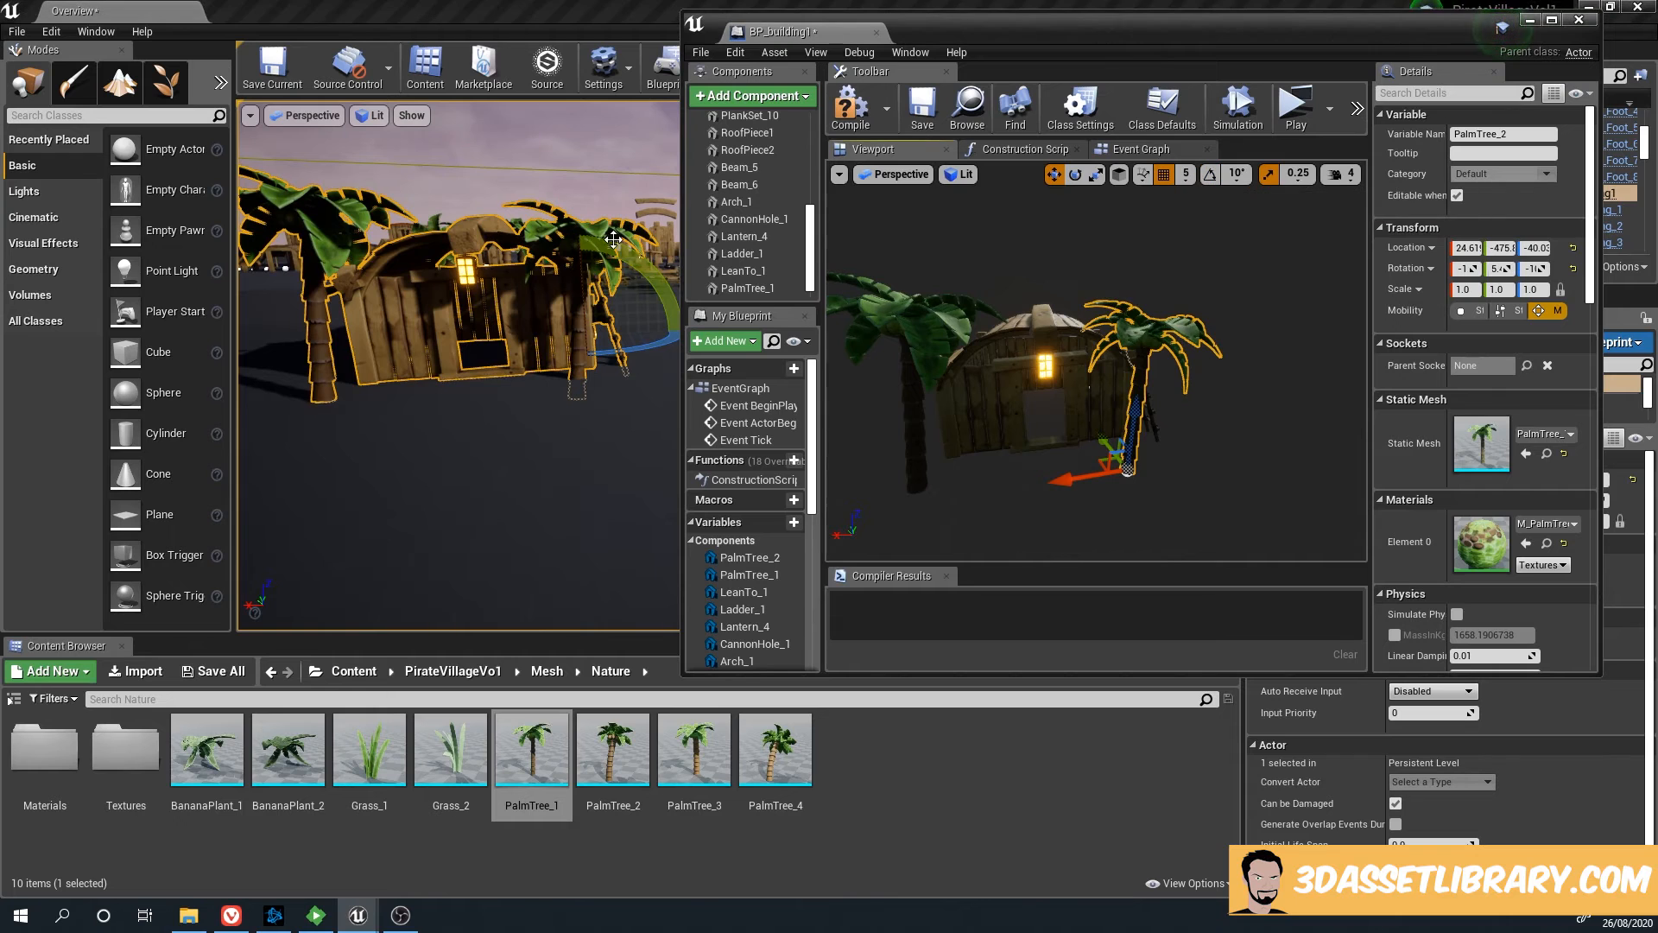
left_click_drag(670, 302, 680, 320)
key("w")
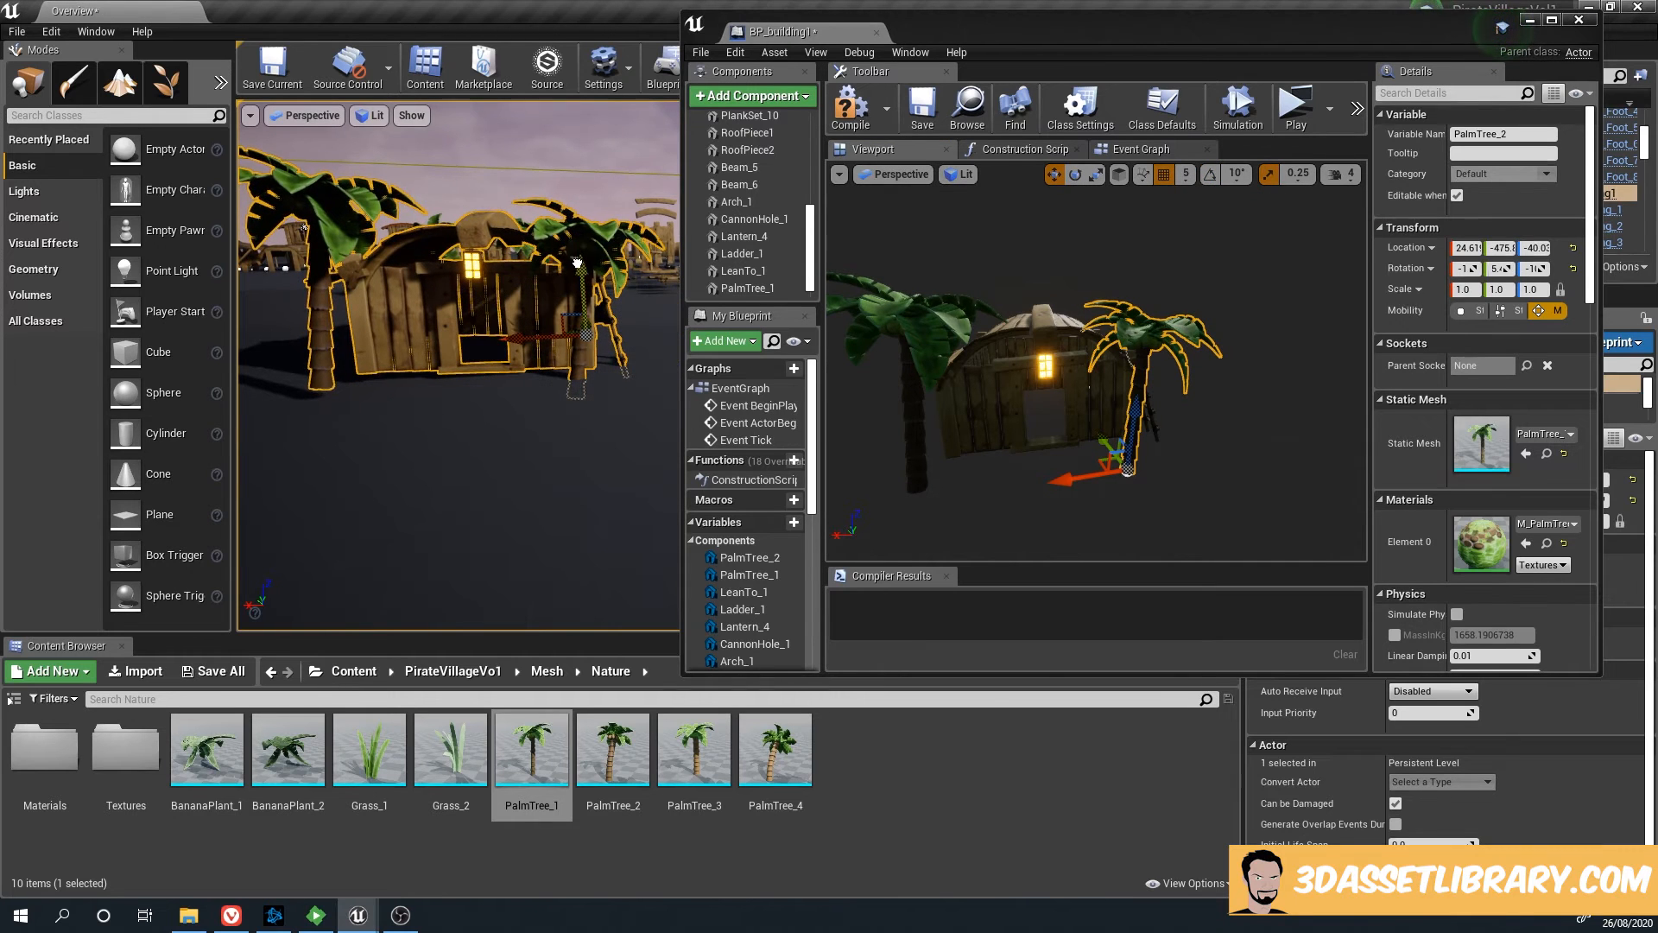
left_click_drag(577, 263, 577, 272)
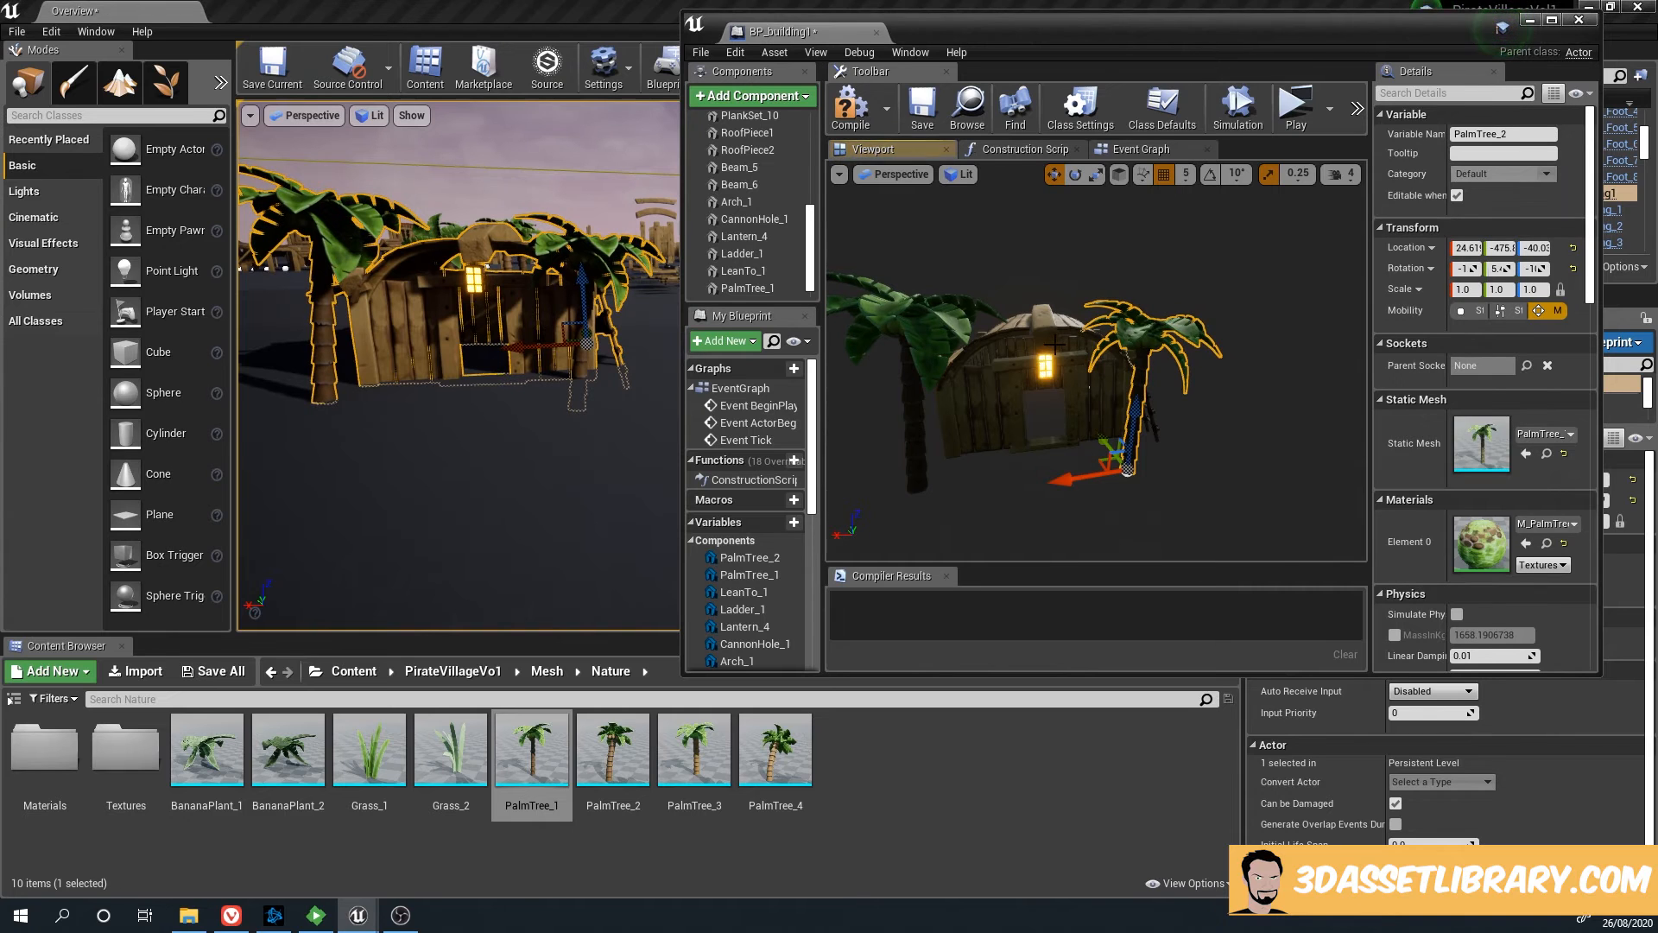
Raise PalmTree_2 in the blueprint to about Z 5 and check its base against the ground in the level
left_click(1054, 347)
left_click(1144, 393)
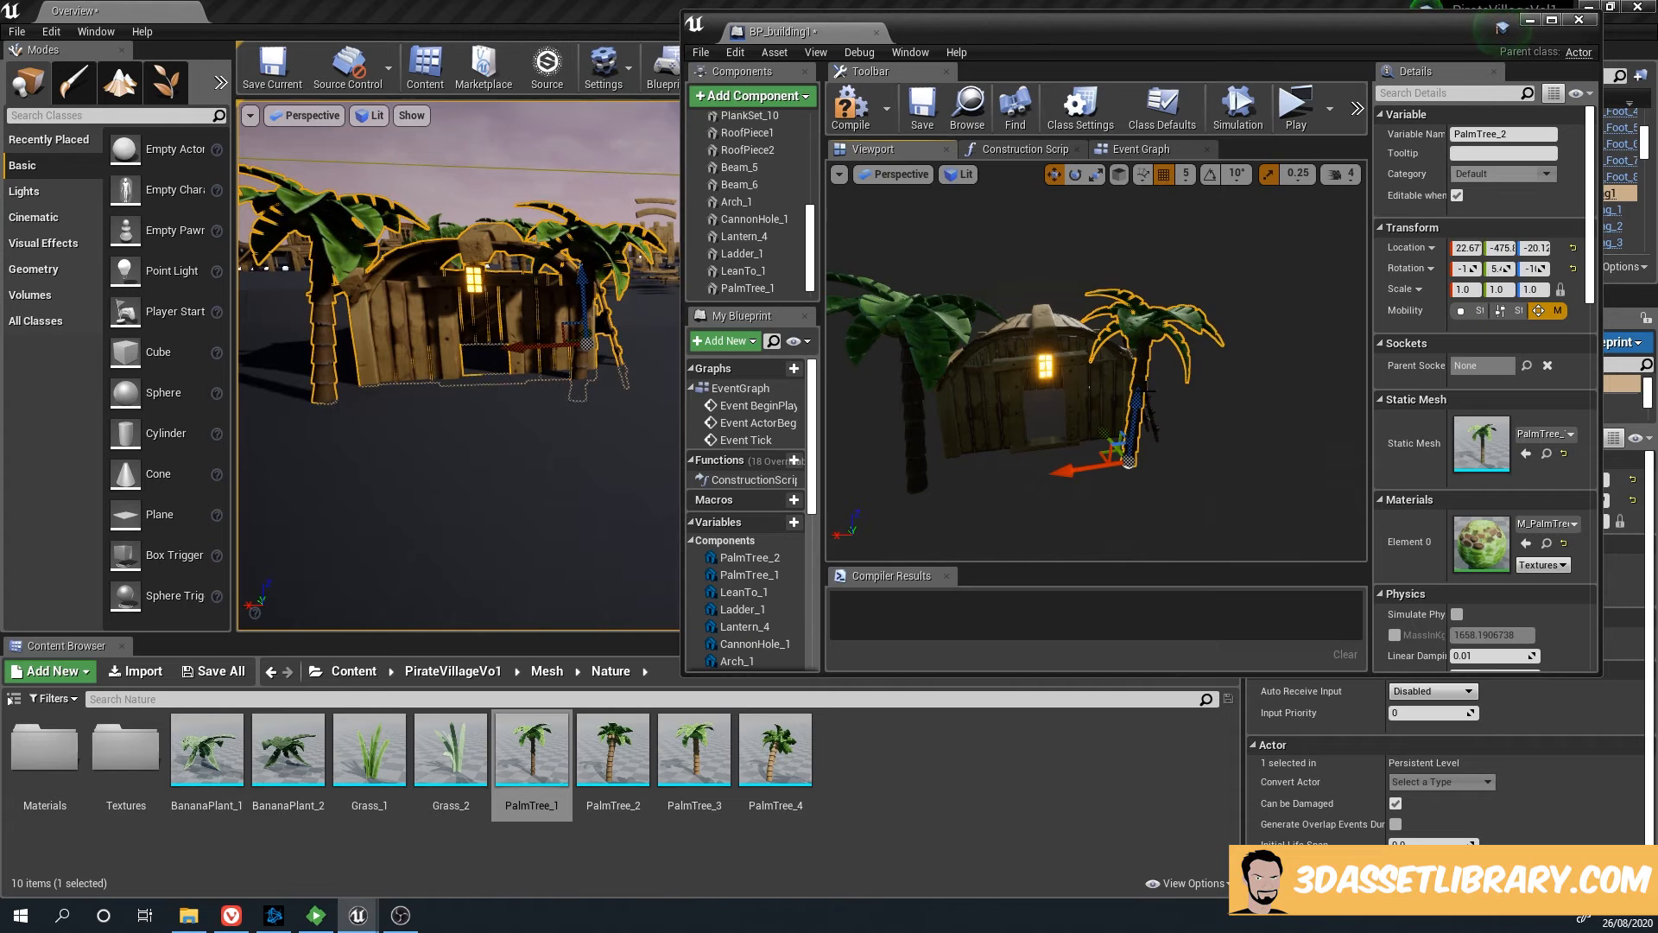
left_click_drag(1144, 386, 1145, 384)
right_click_drag(1008, 452, 992, 450)
middle_click_drag(574, 385, 587, 348)
right_click_drag(588, 347, 561, 390)
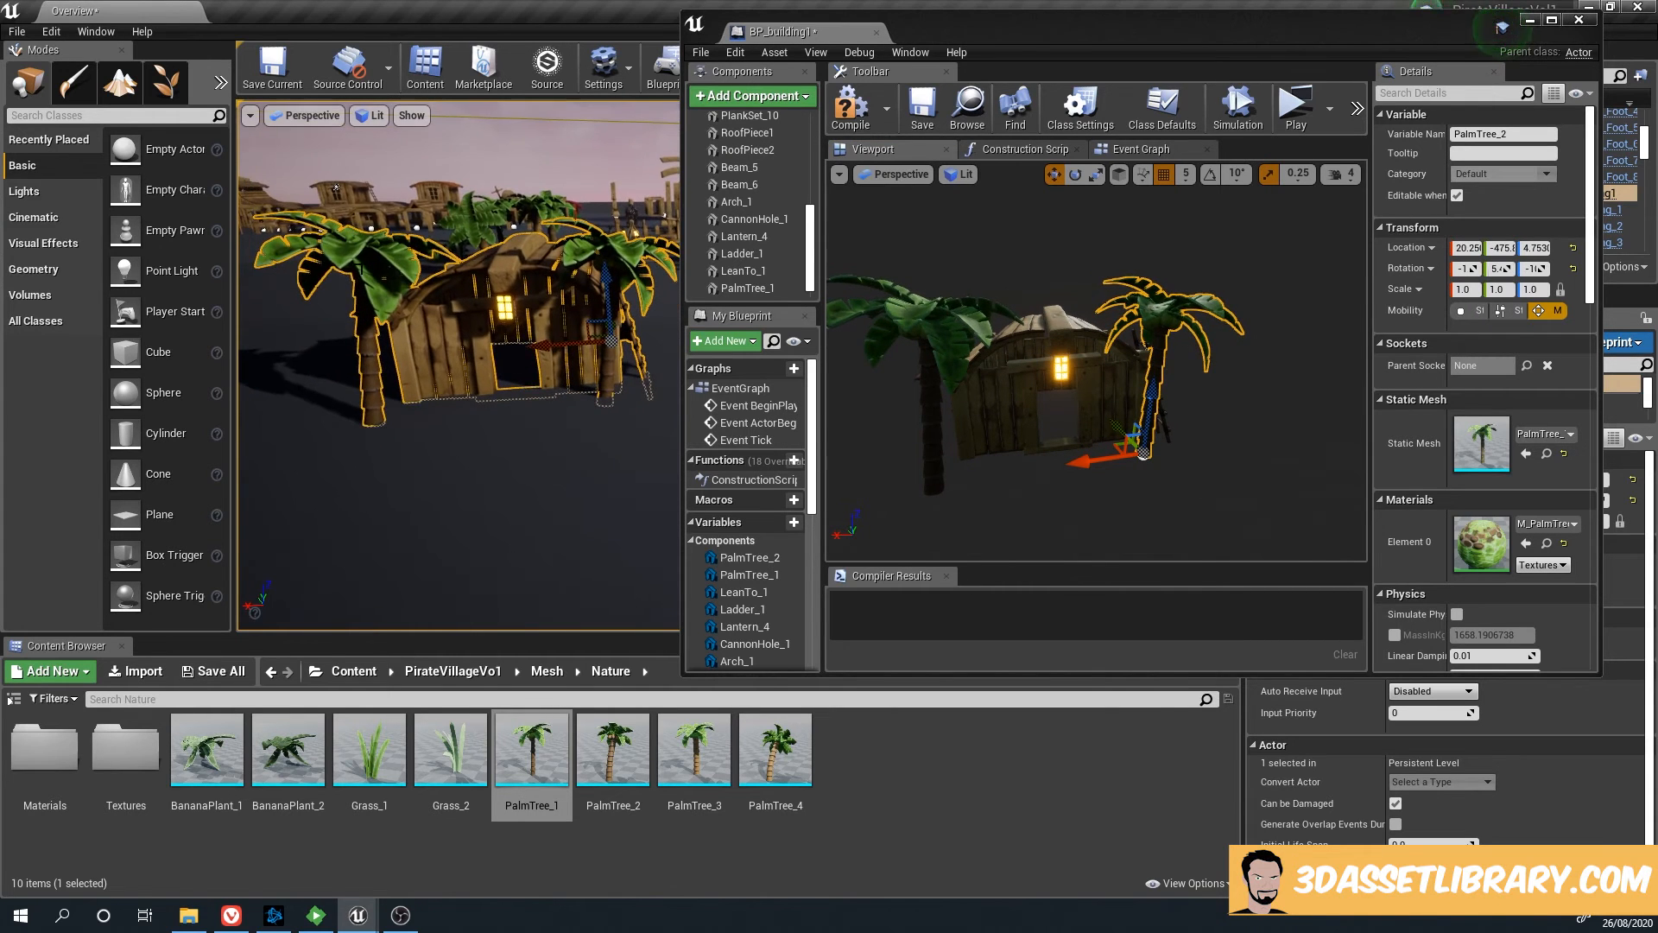
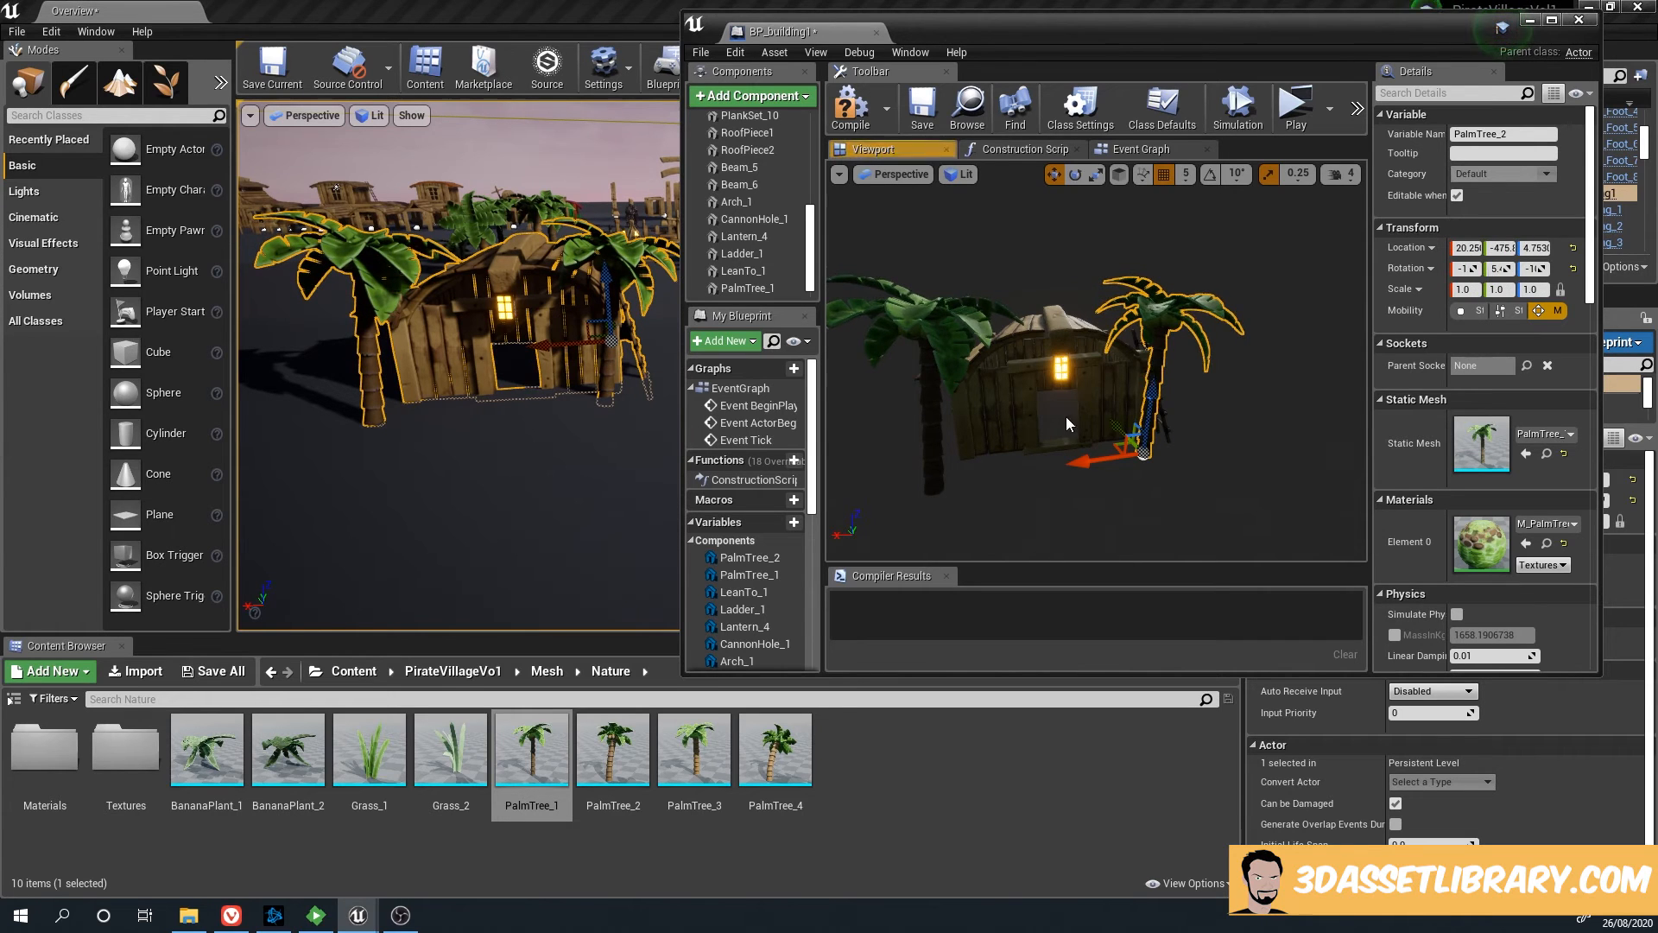
Turn PalmTree_2 about its vertical axis to a yaw of about -82 degrees and adjust its lean slightly
middle_click_drag(1066, 417, 1078, 422)
left_click_drag(1030, 446, 1023, 497)
key("ctrl+z")
key("e")
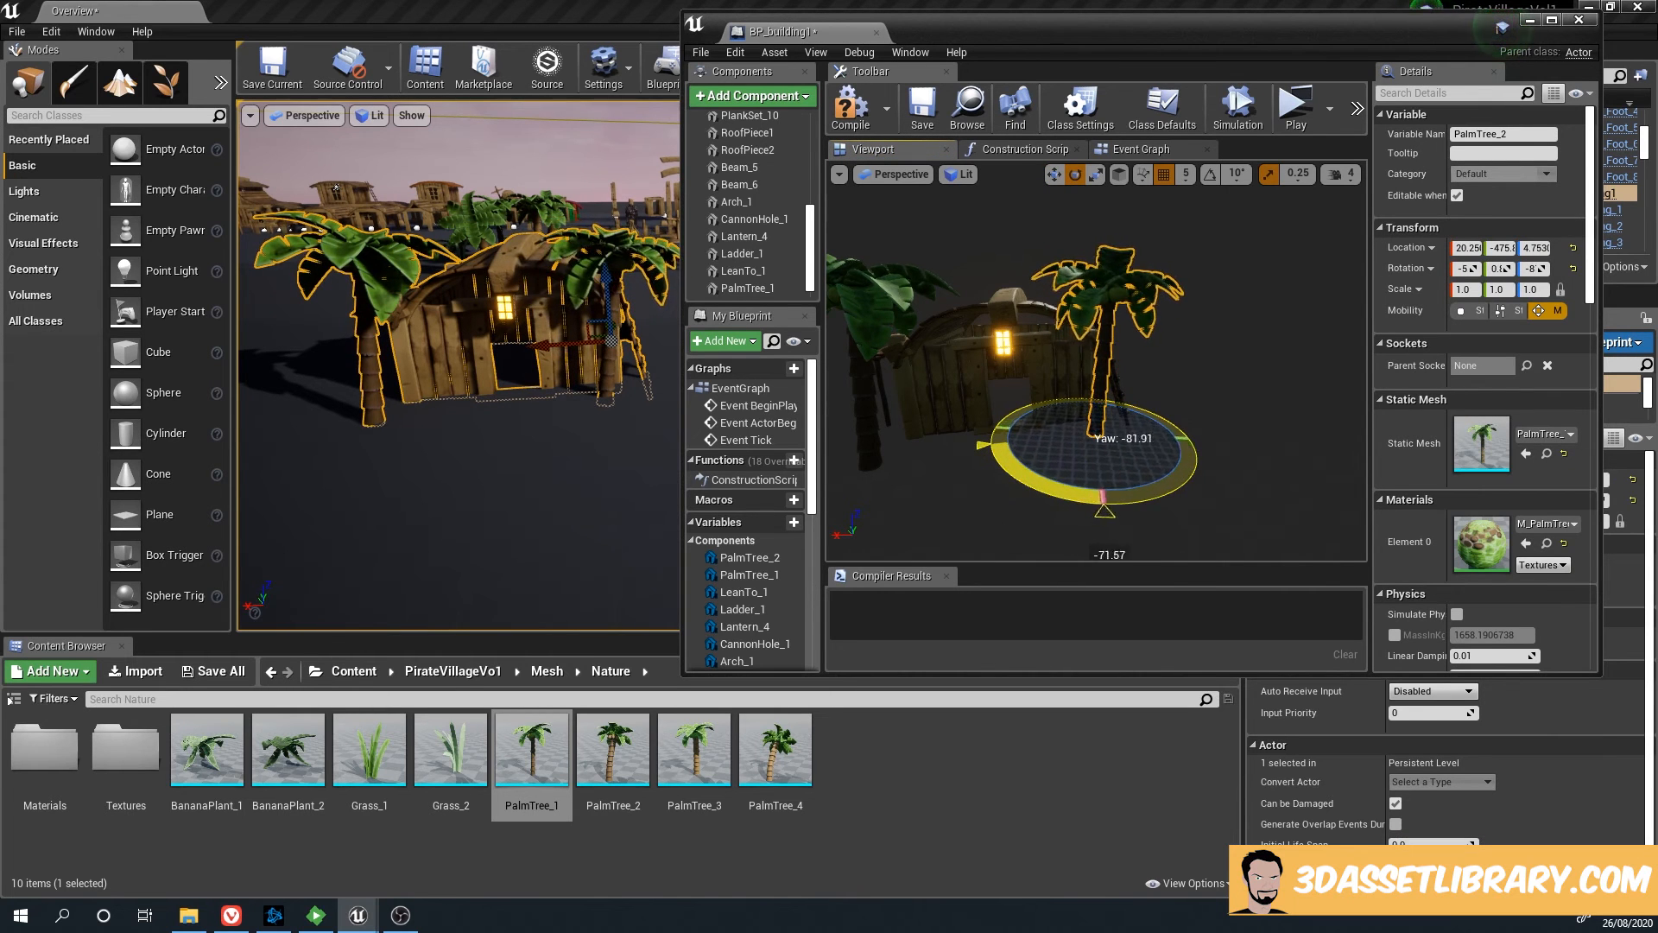
left_click_drag(1081, 347, 1070, 350)
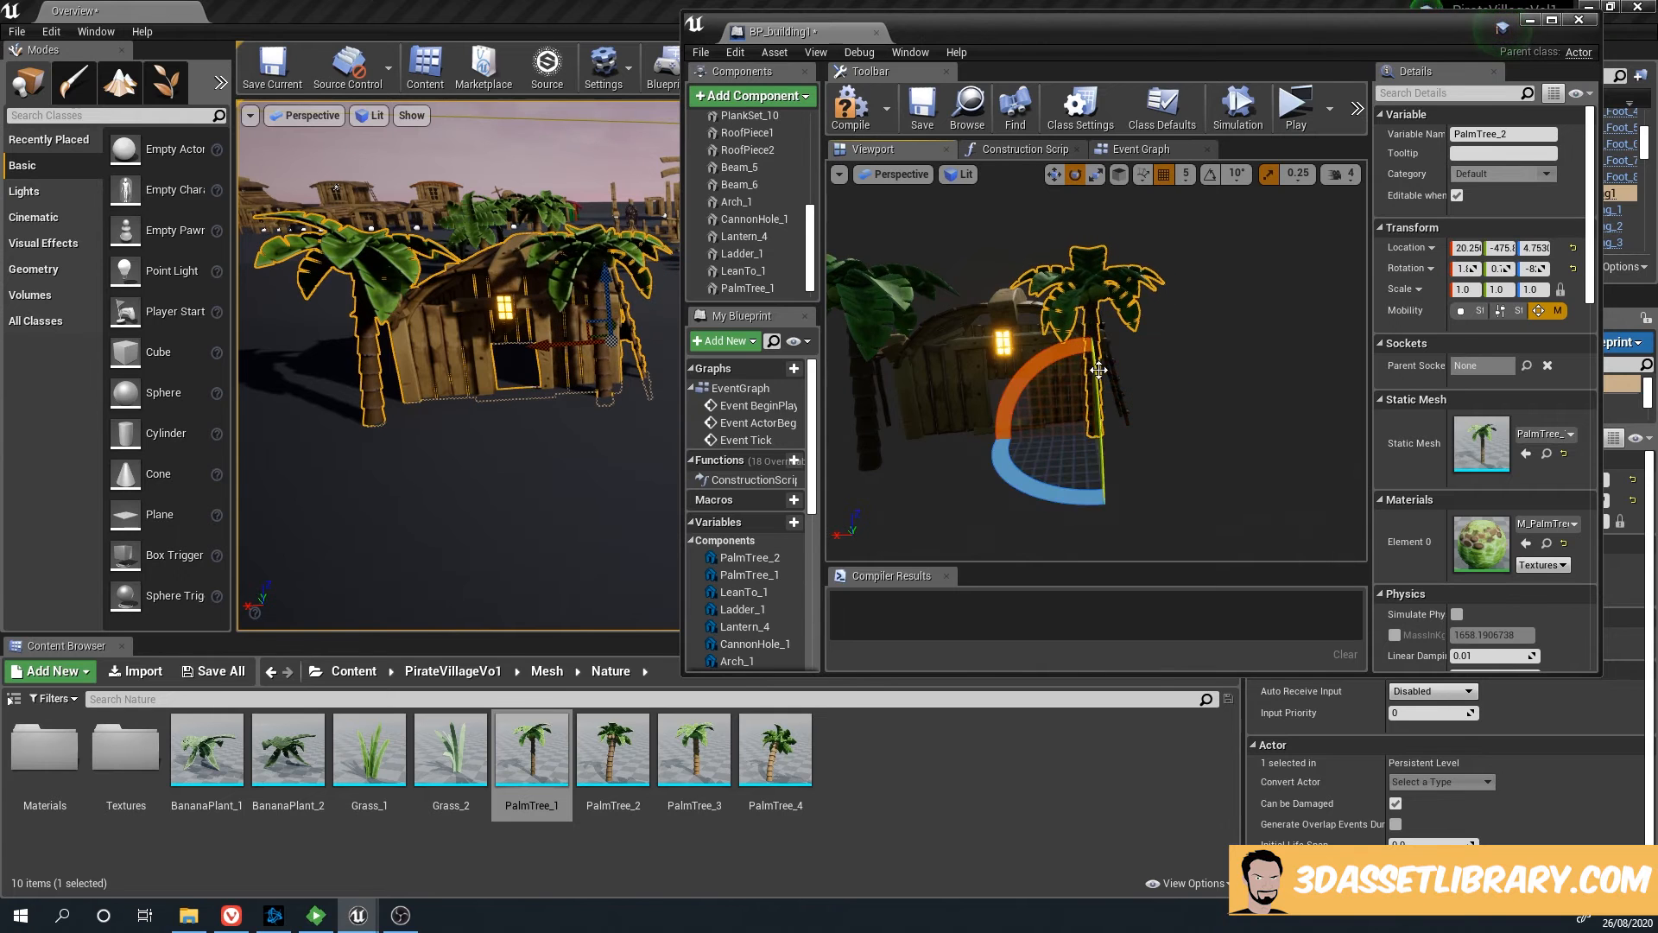
left_click_drag(1099, 405, 1099, 432)
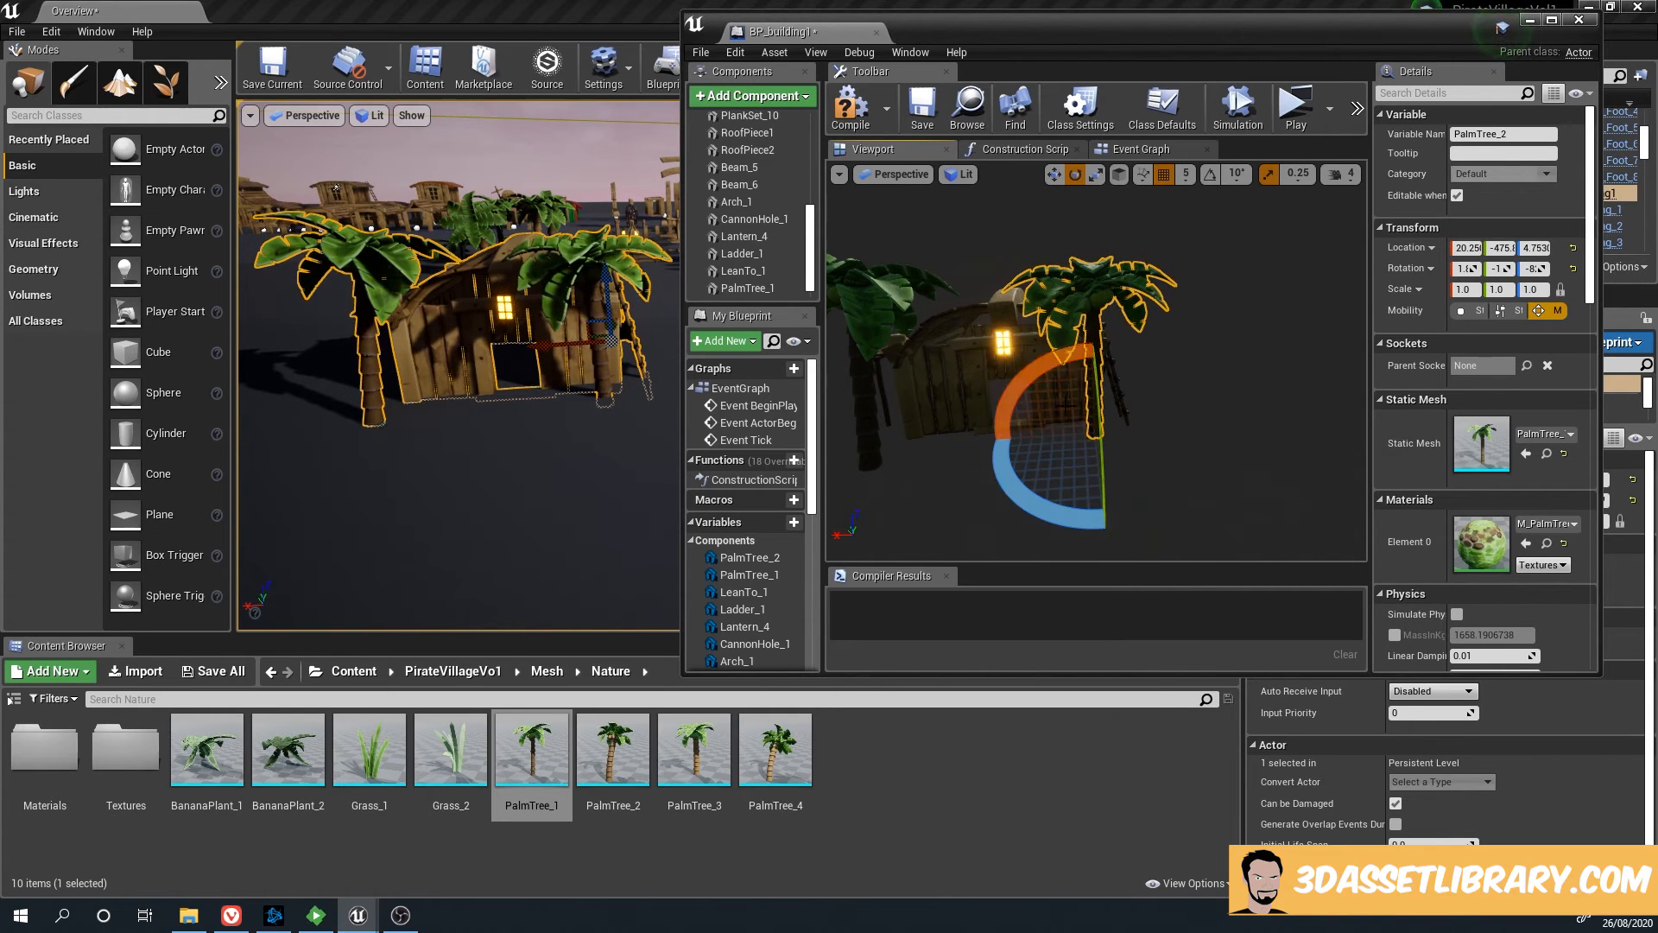
right_click_drag(555, 418, 635, 418)
Move PalmTree_1 farther out from the building's lean-to corner, to about X 488, Y -428, Z 5
right_click_drag(1050, 467, 1064, 449)
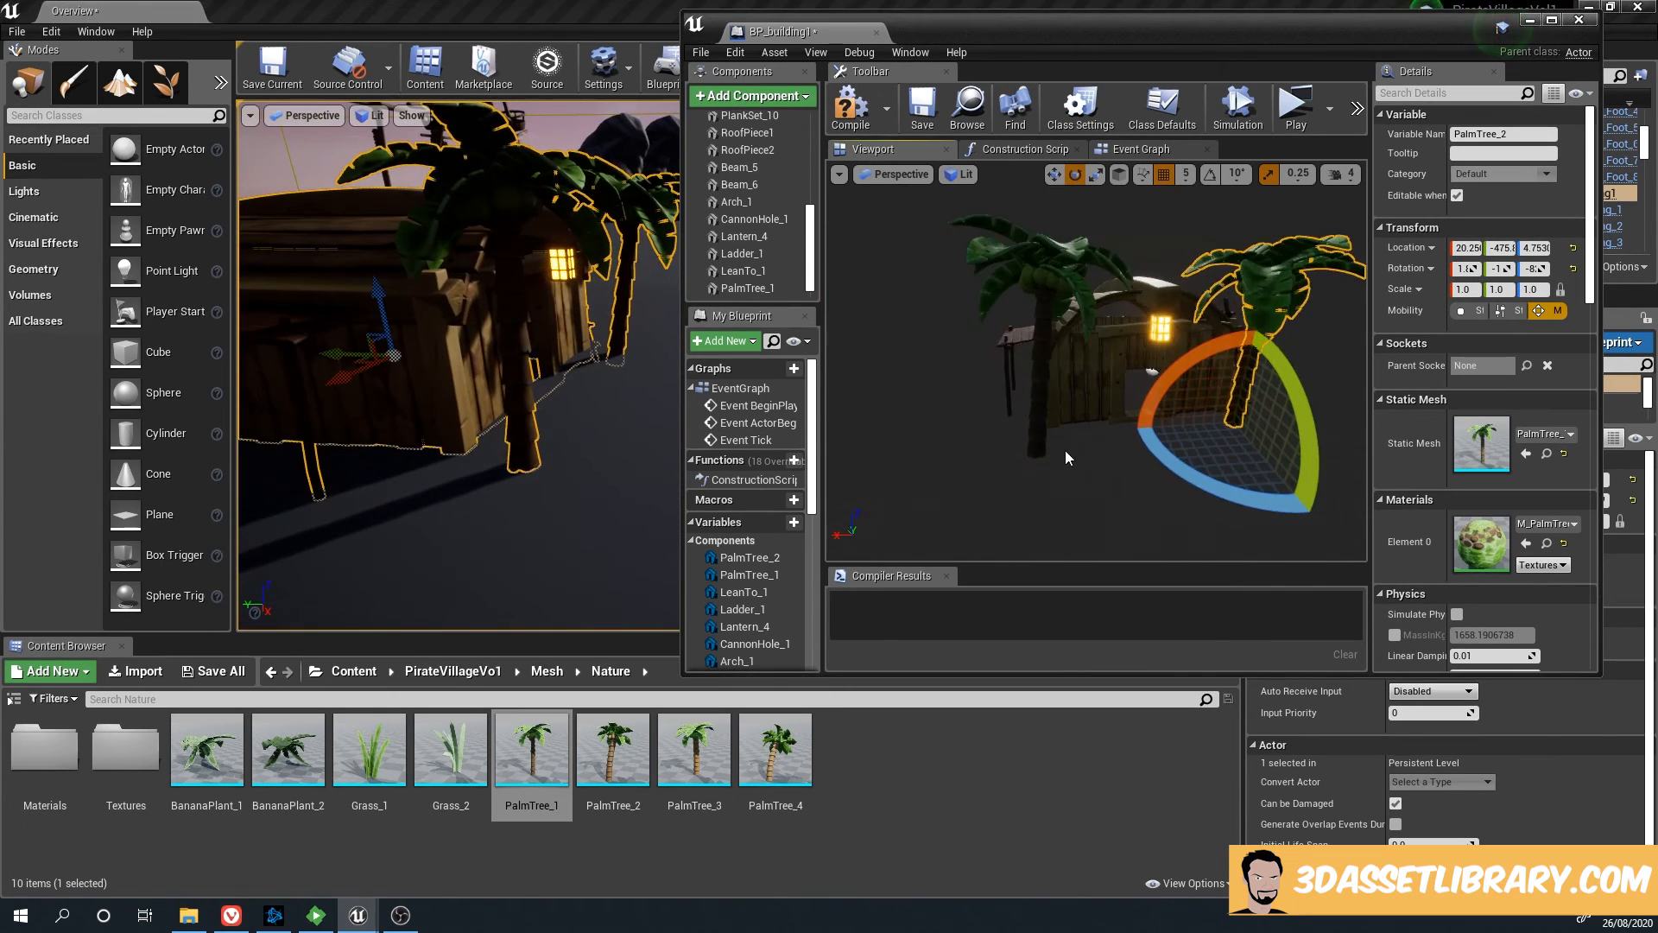
left_click(1041, 451)
key("w")
left_click_drag(1036, 455, 961, 438)
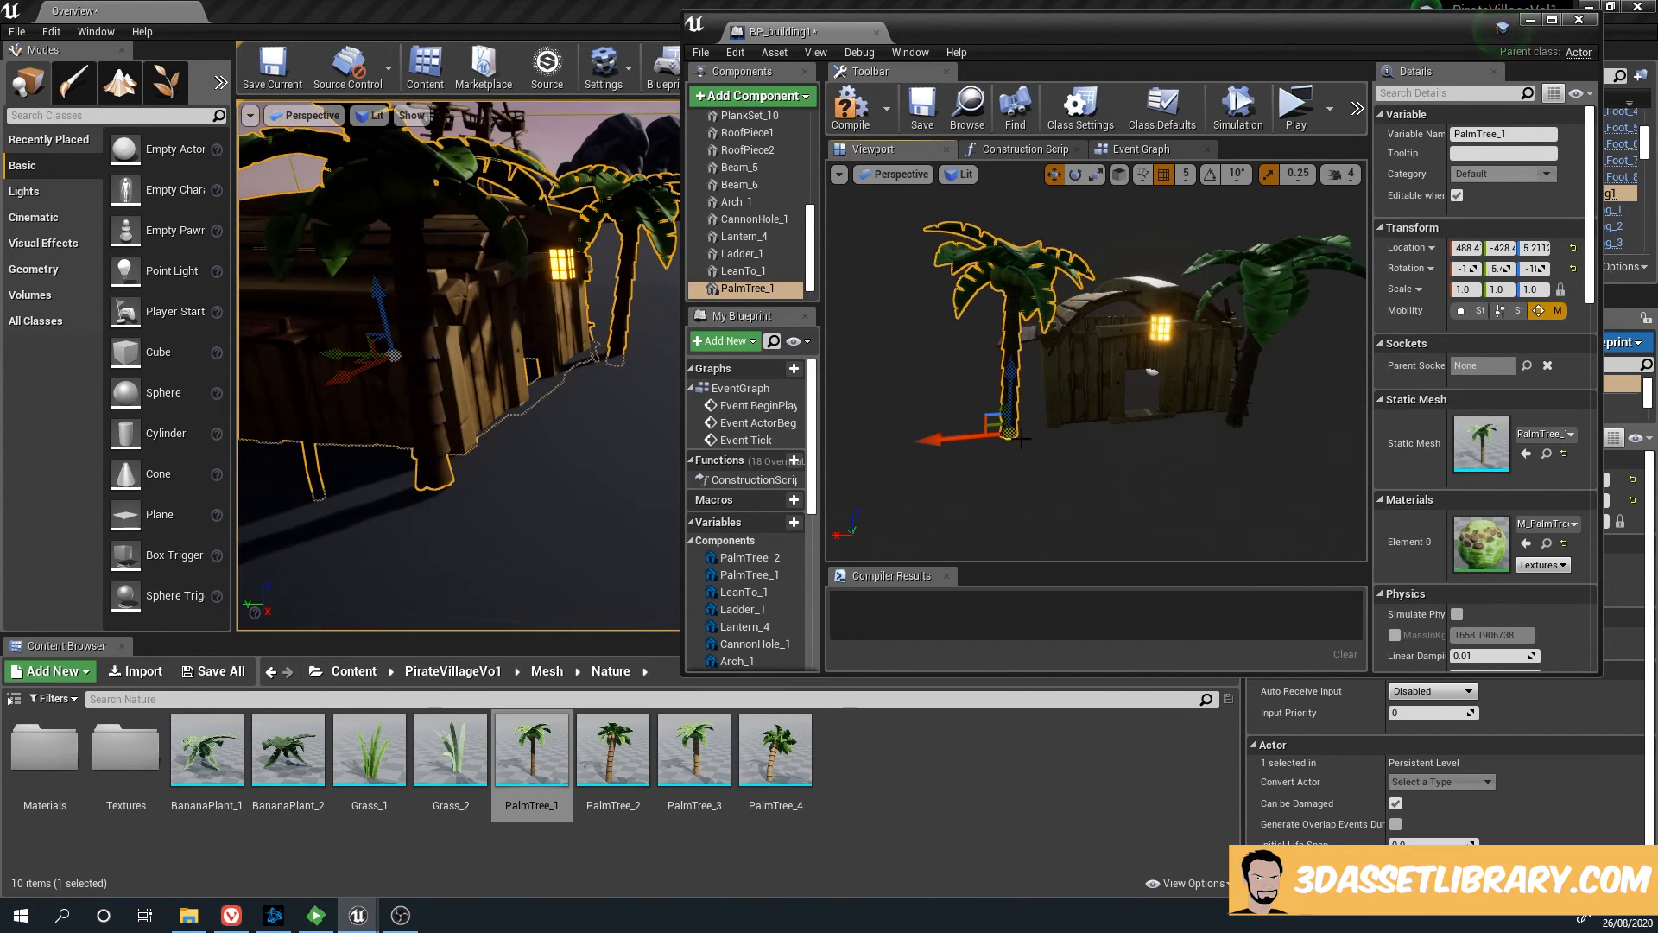
Move PalmTree_2 away from the ladder-side corner to about X -12, Y -500
right_click_drag(1075, 460, 1113, 430)
left_click(1095, 417)
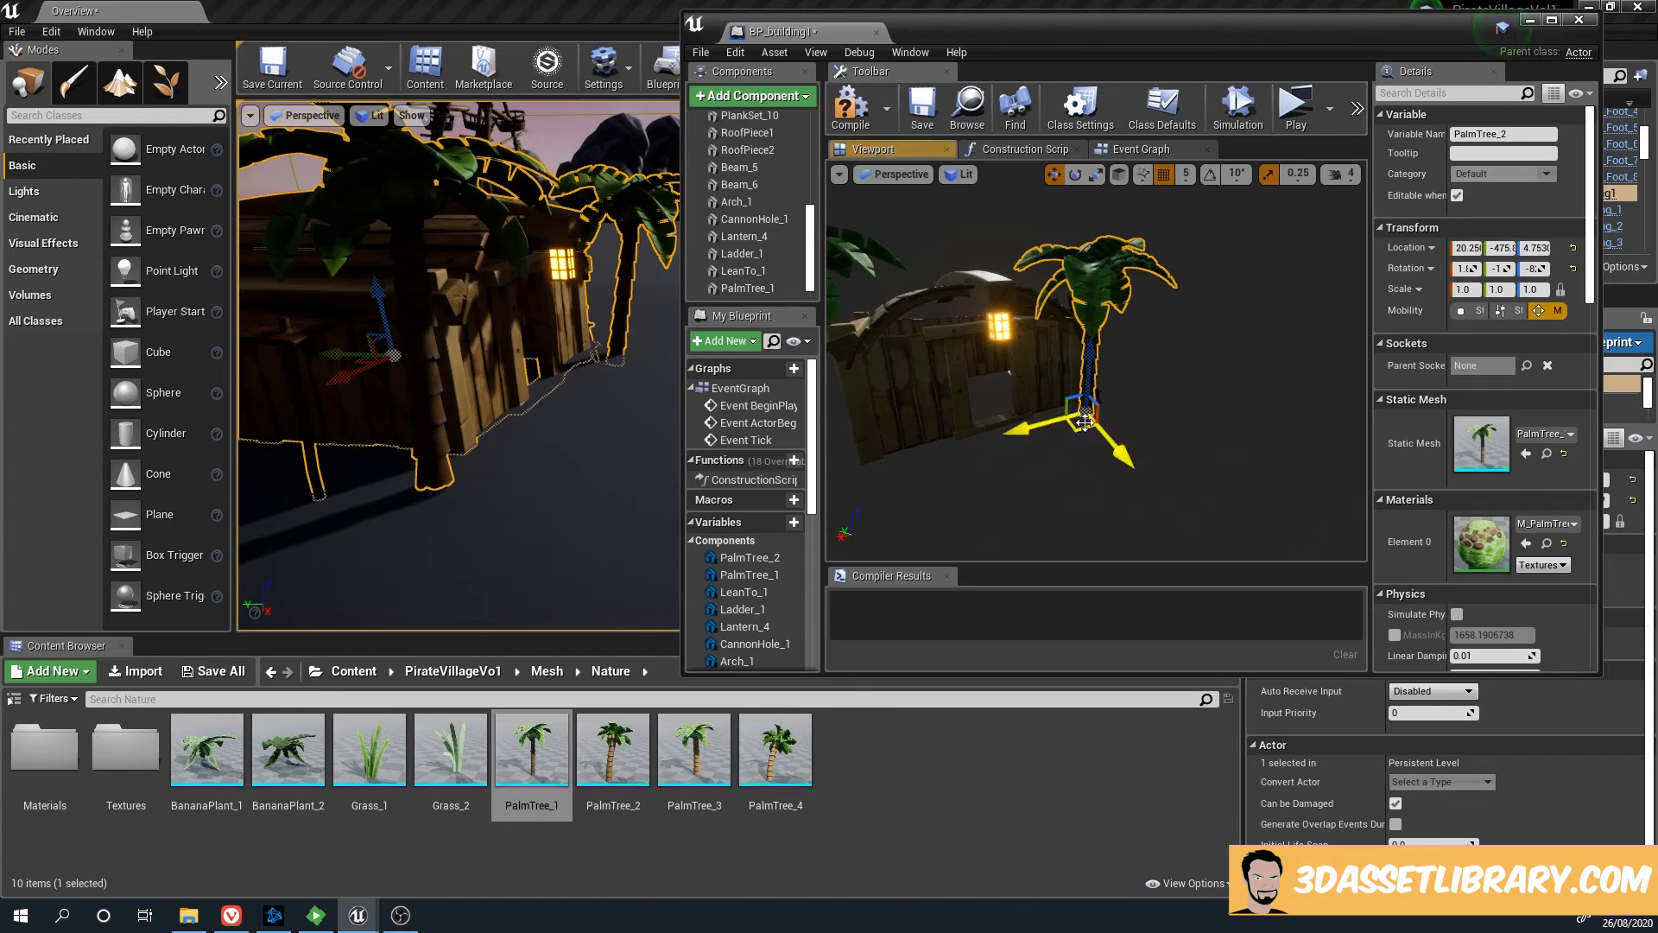
left_click_drag(1109, 434, 1058, 427)
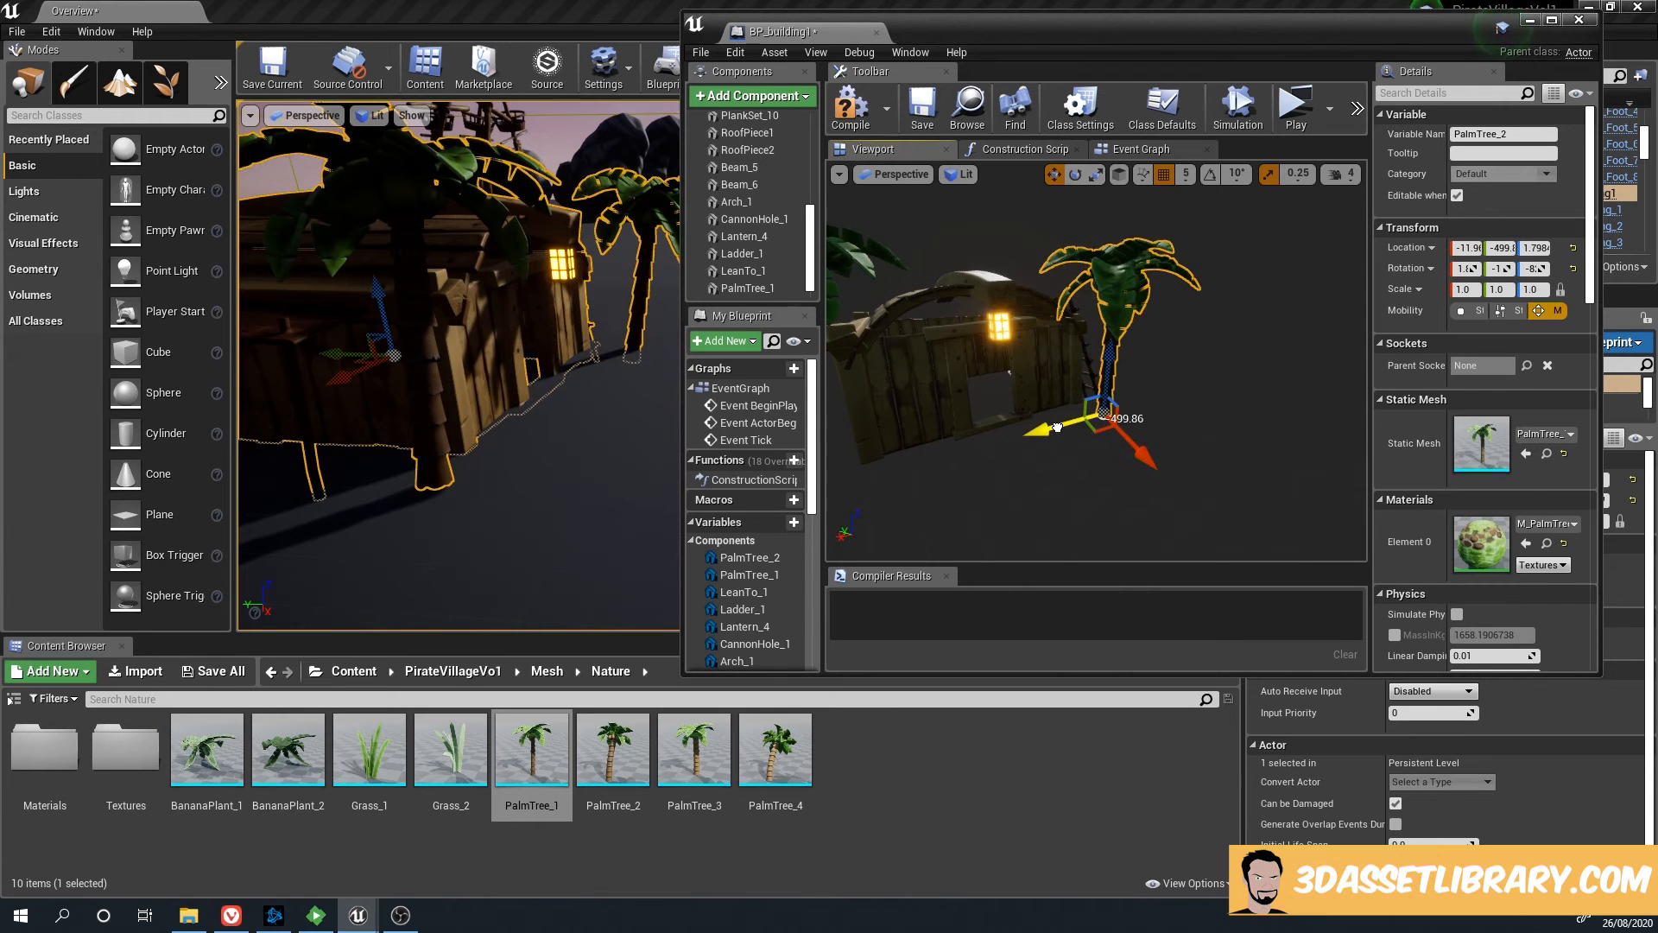
Compile the BP_building1 blueprint and close its editor to return to the level
right_click_drag(557, 407, 609, 413)
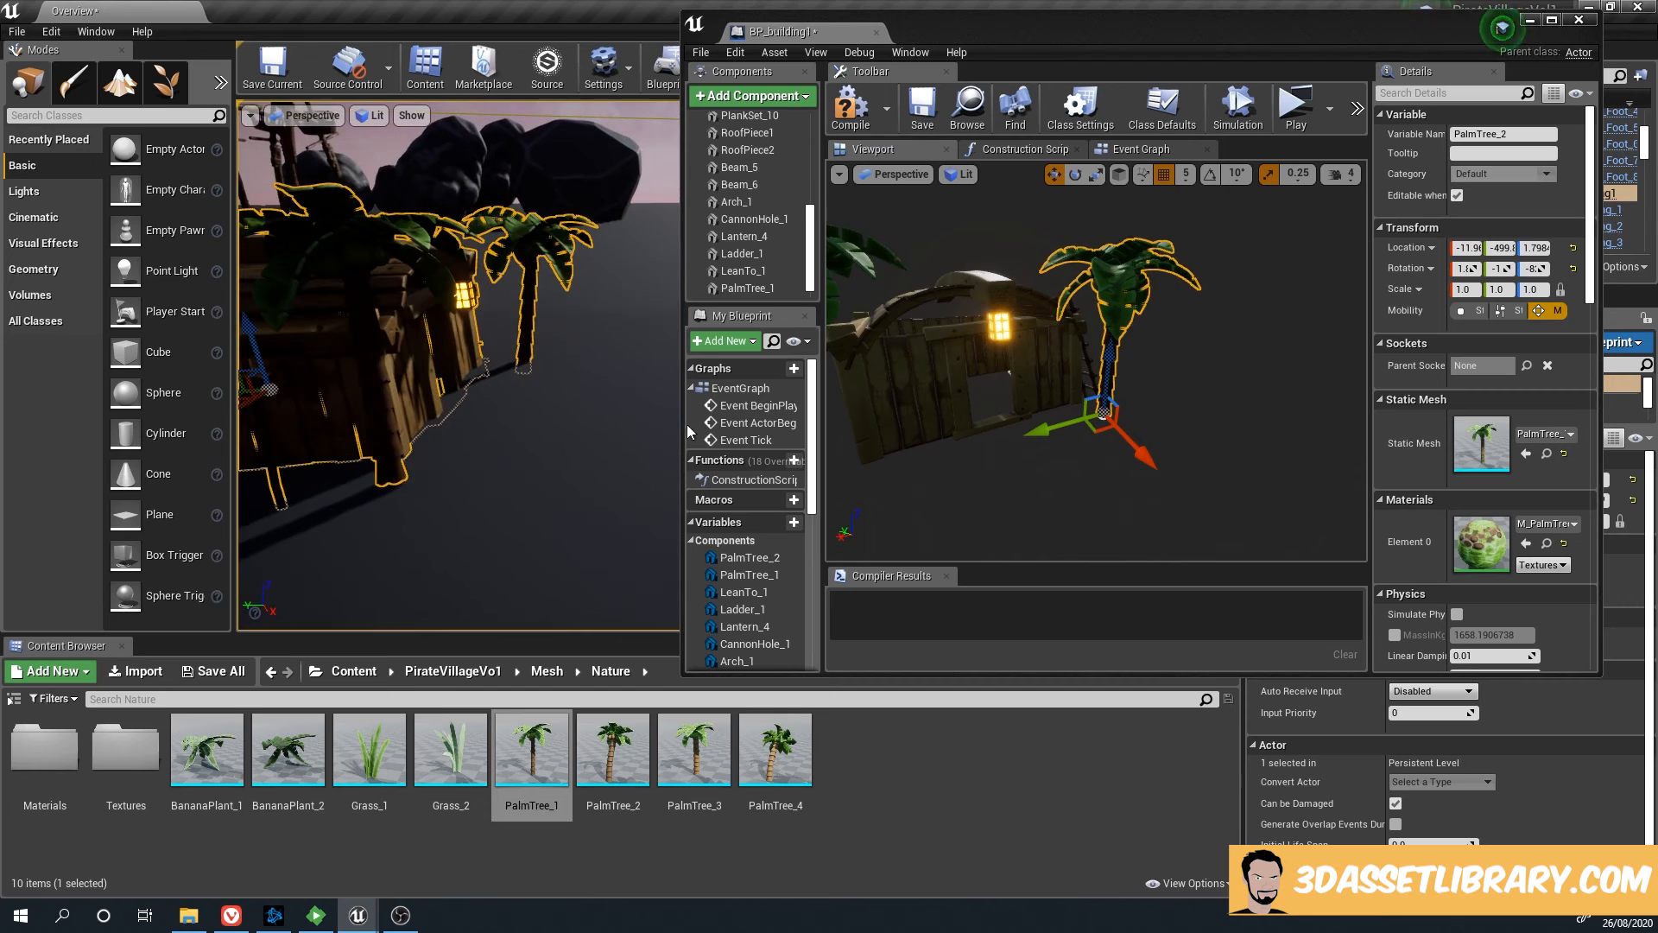
left_click(865, 111)
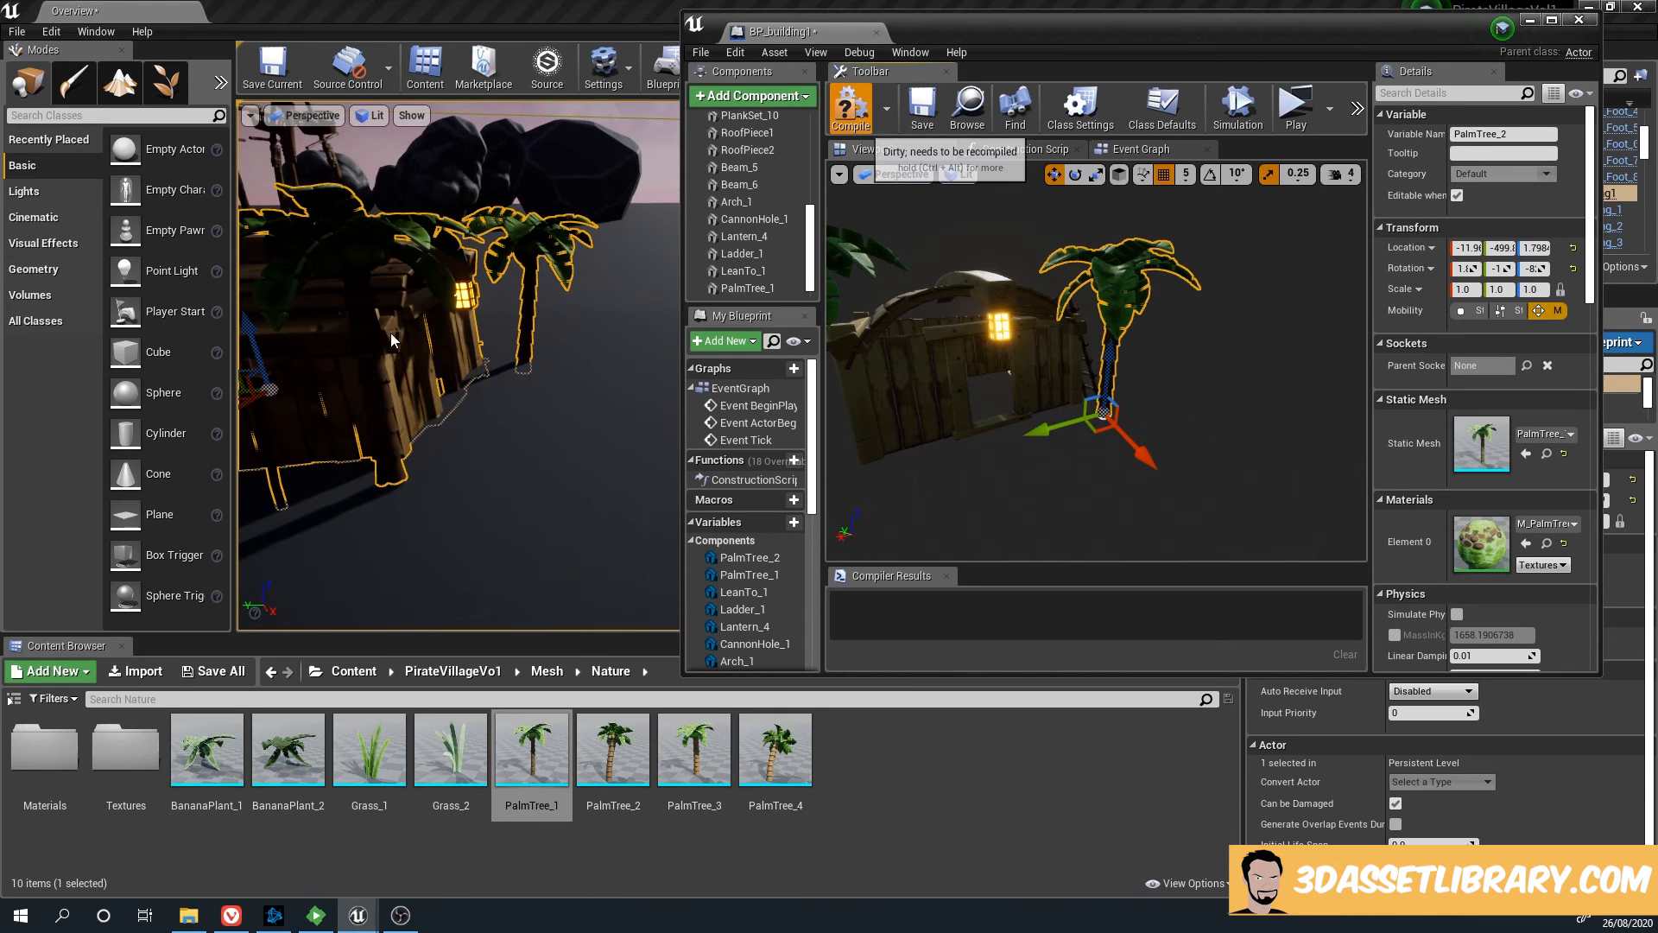
left_click(879, 31)
right_click_drag(743, 326, 665, 332)
right_click_drag(799, 393, 761, 399)
Duplicate the finished building in the level and undo the copy's shift along X
left_click(814, 365)
left_click(741, 395)
left_click_drag(696, 352, 933, 356, "alt")
right_click_drag(872, 442, 897, 446)
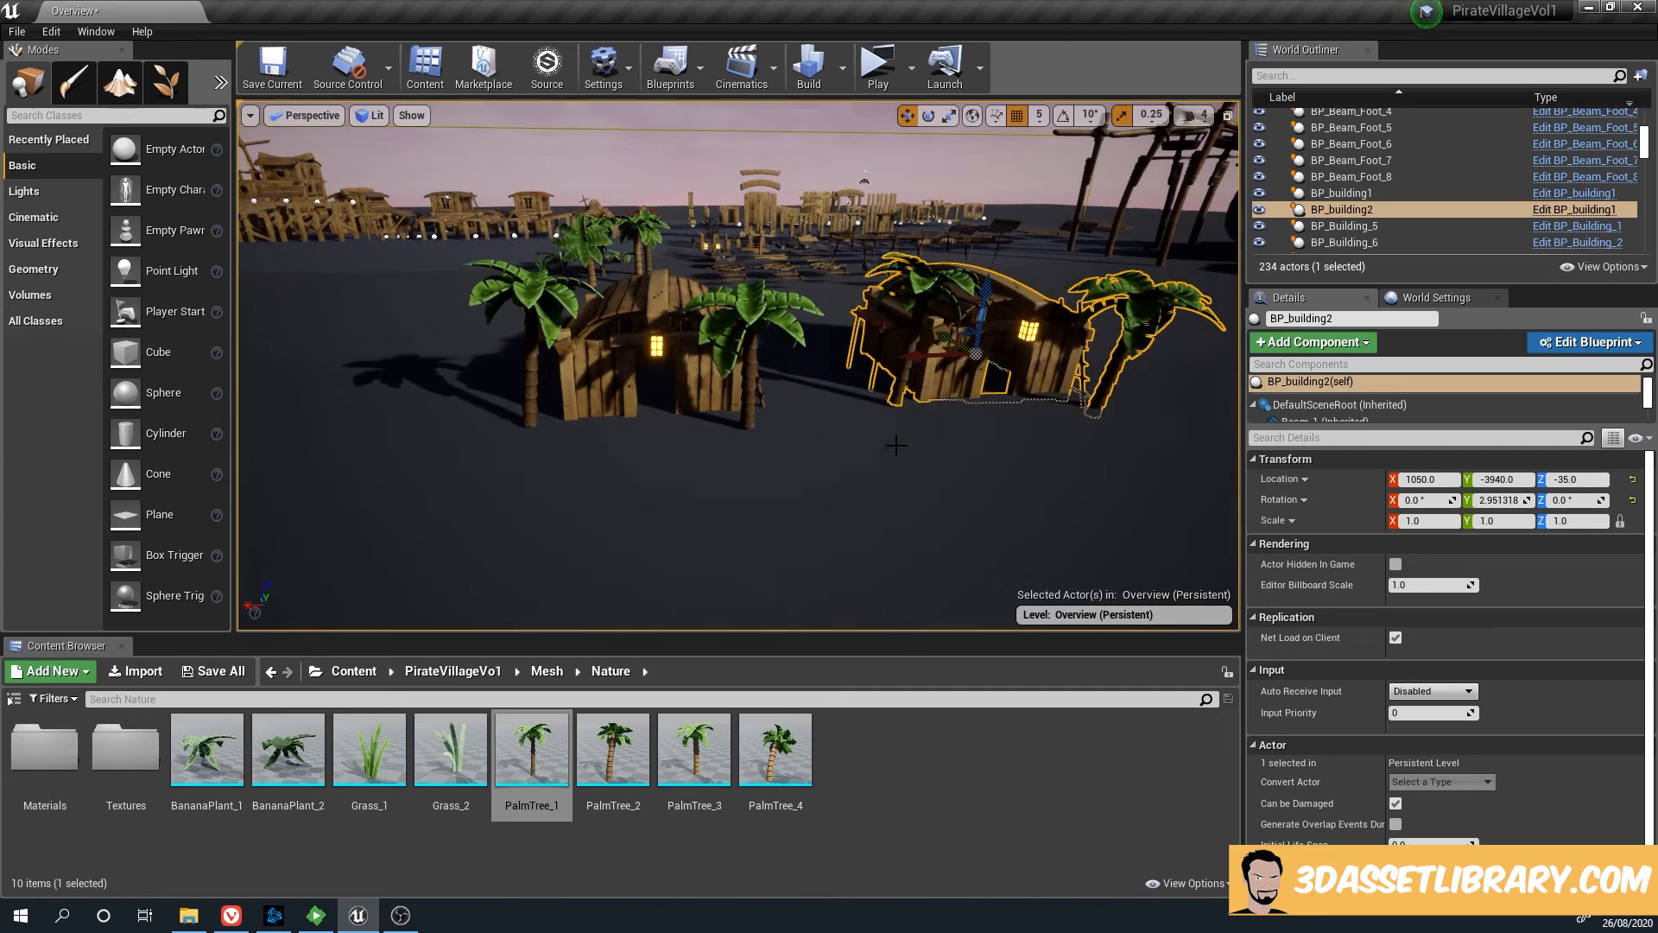
key("ctrl+z")
Set the position snap size to 50 and move the building copy alongside the original to X 1240
left_click(1039, 114)
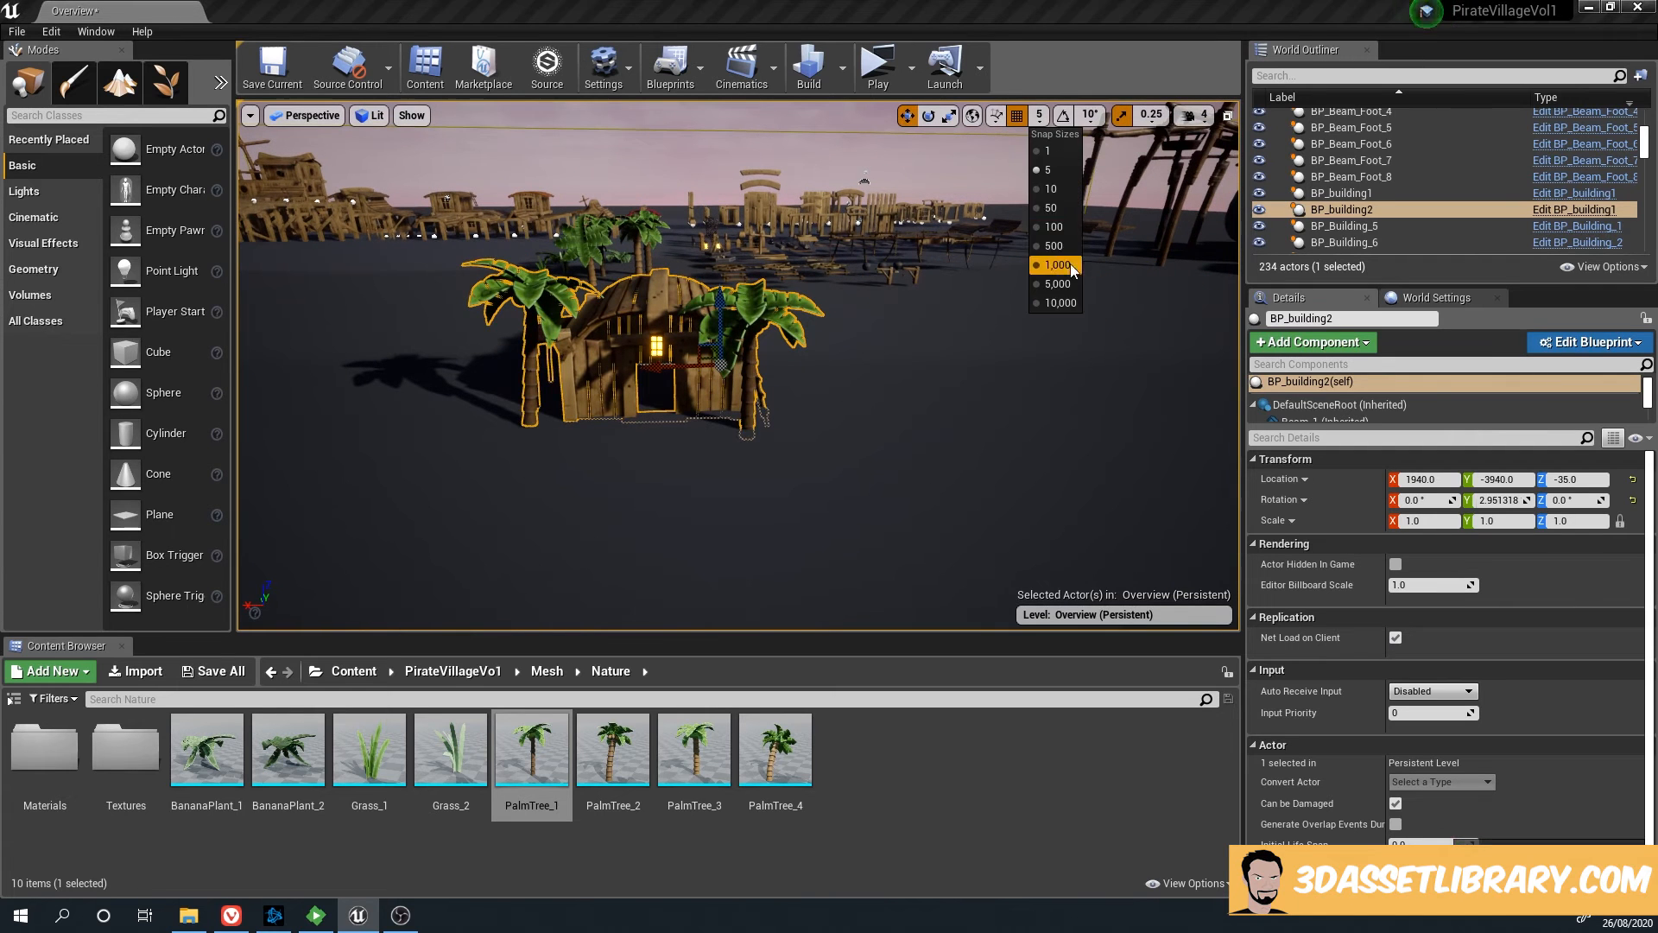
left_click(1057, 210)
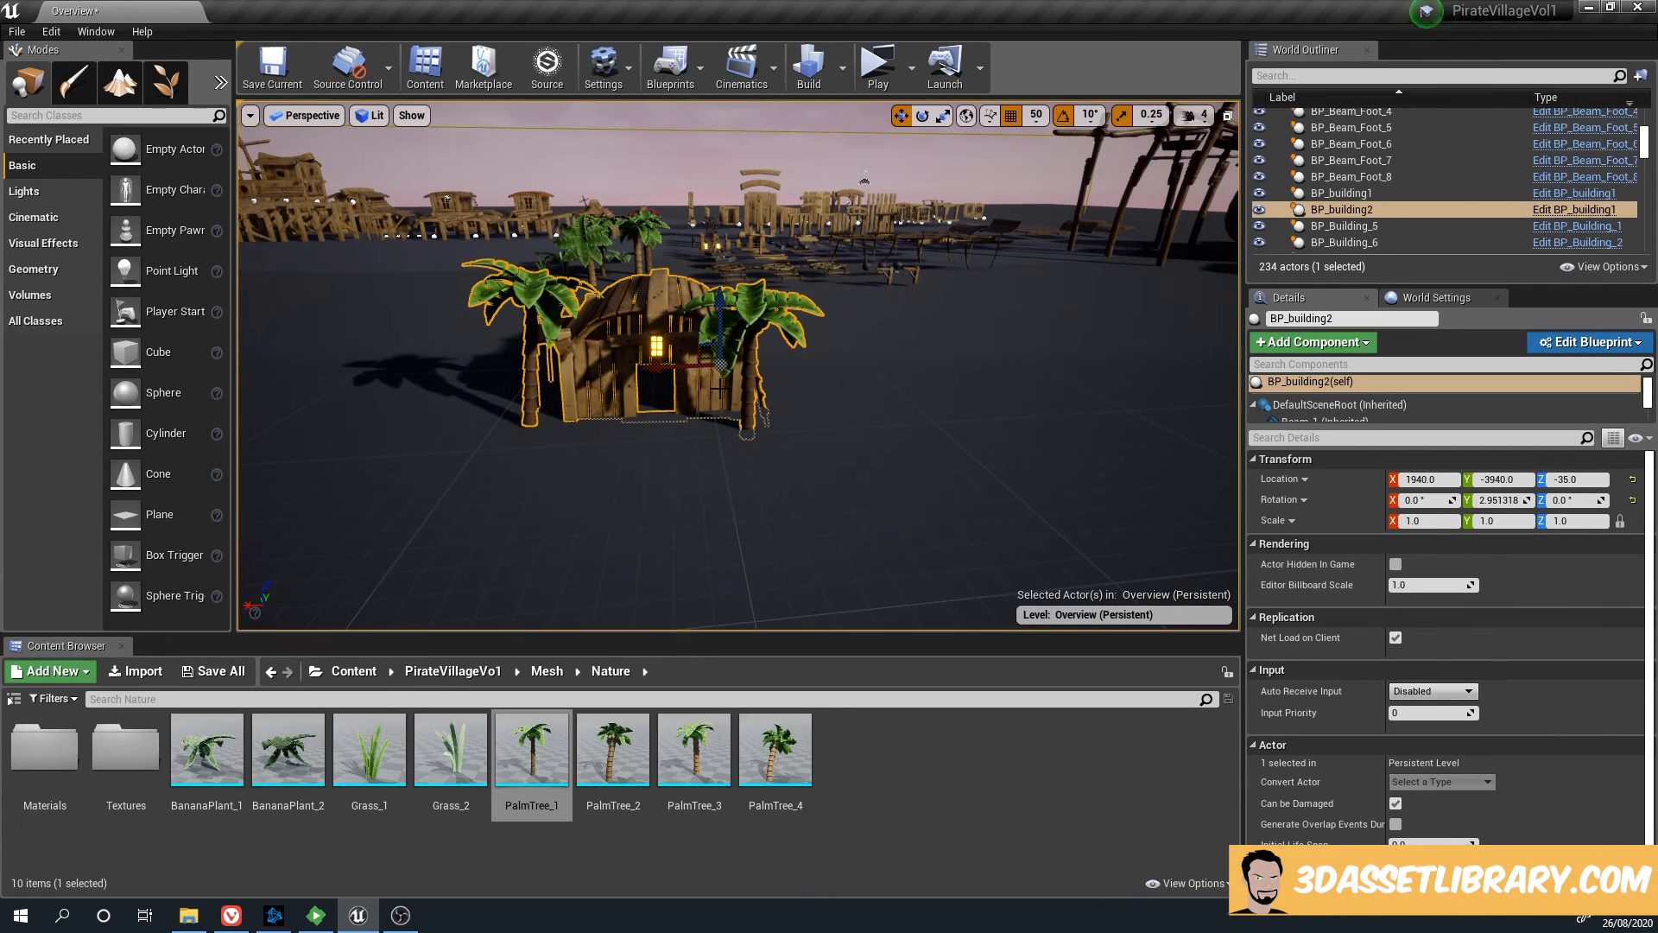
left_click_drag(680, 367, 1058, 371)
right_click_drag(826, 427, 850, 429)
left_click_drag(845, 372, 802, 374)
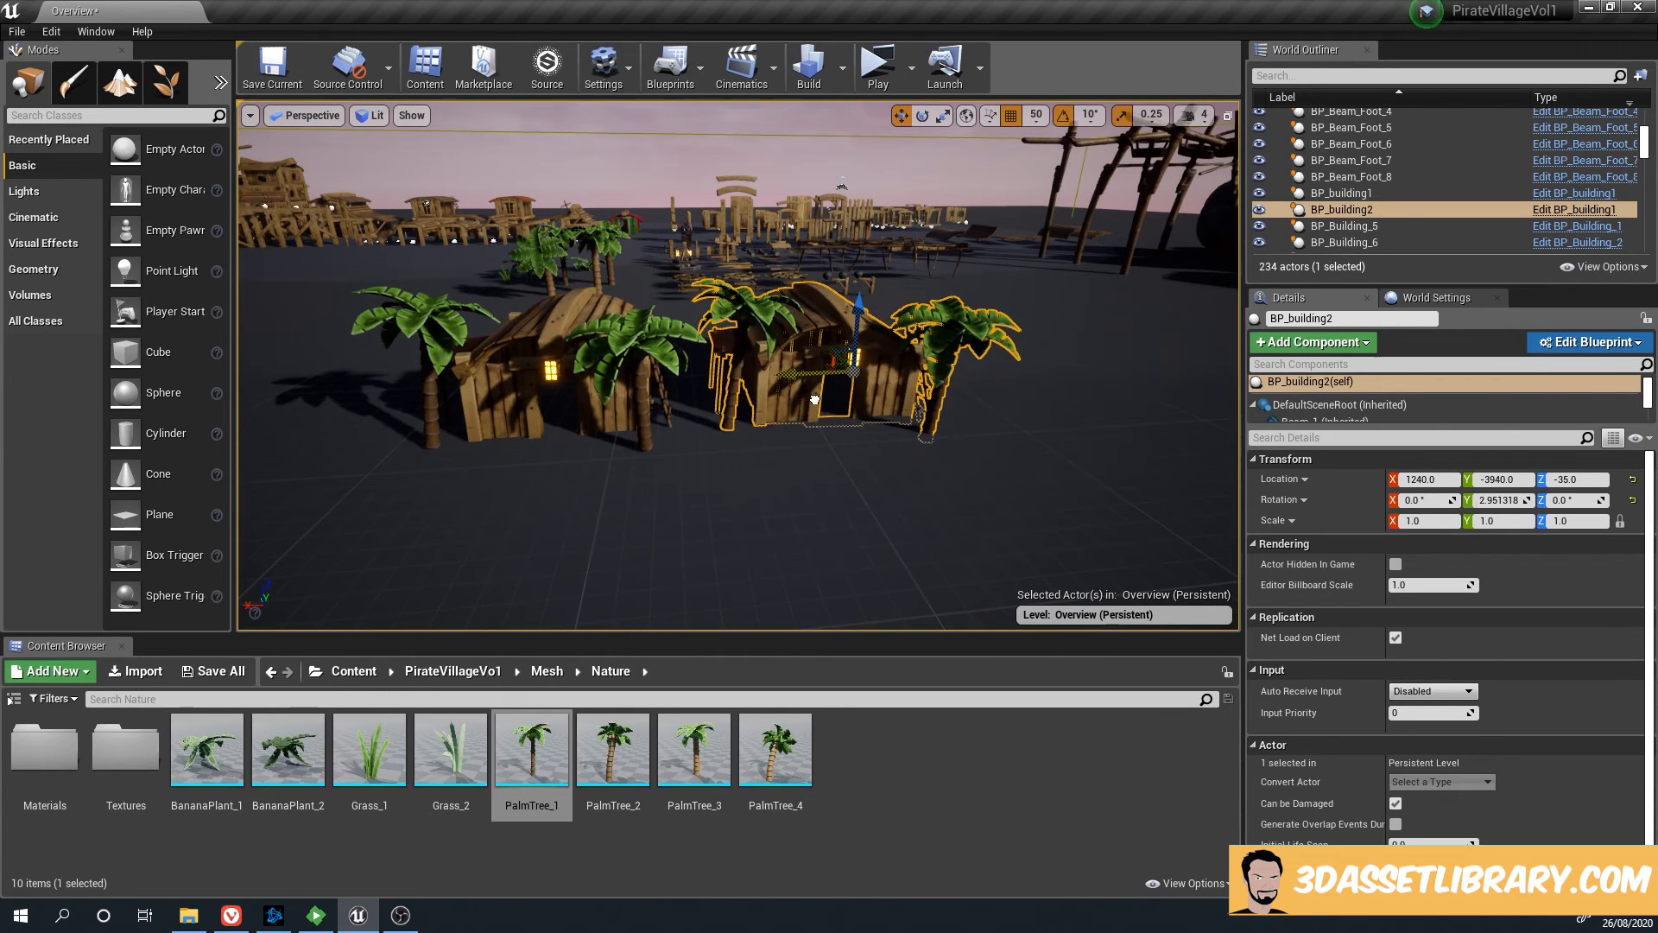
middle_click_drag(802, 378, 831, 369)
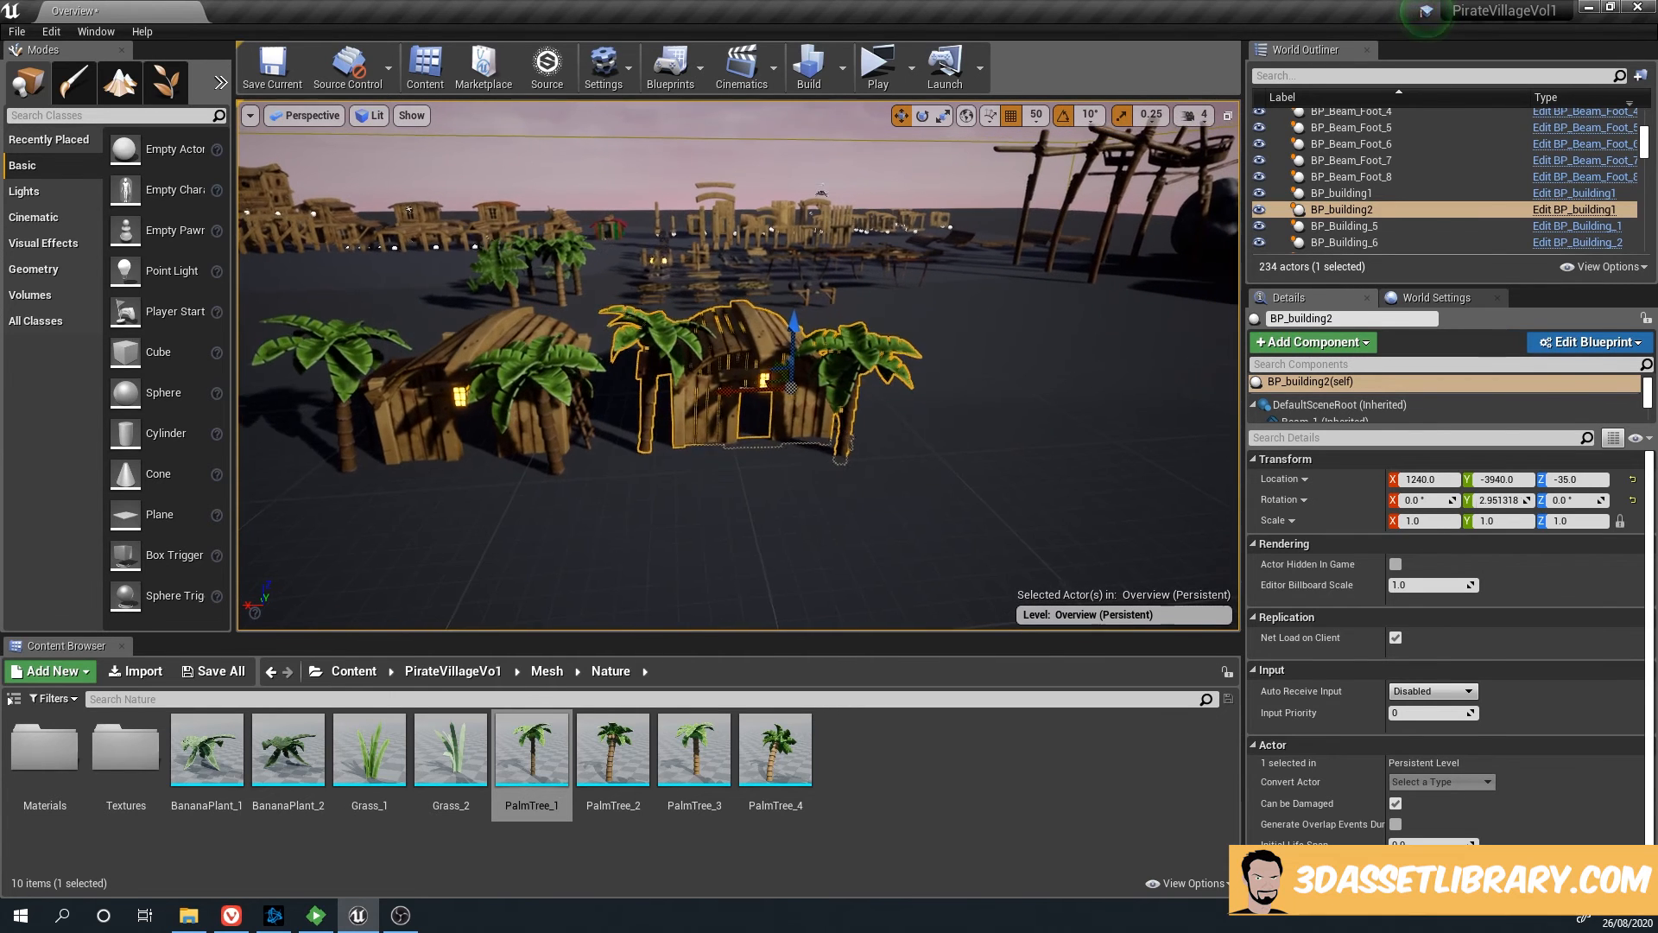
middle_click_drag(747, 445, 744, 446)
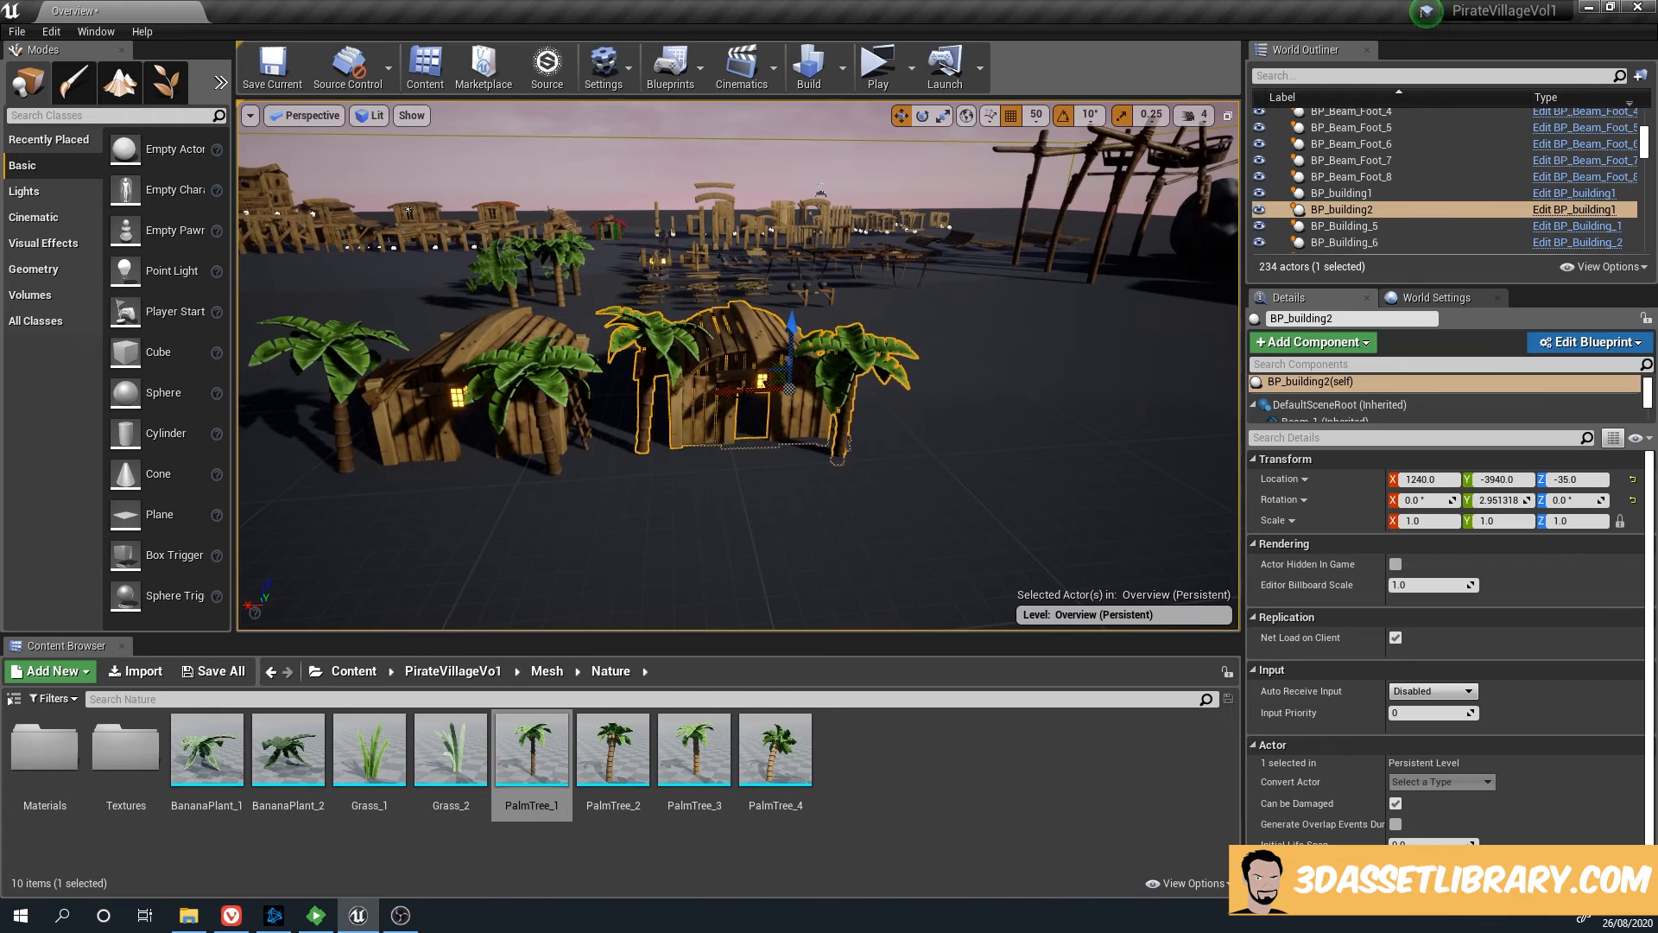
Duplicate BP_building2 along the row to create a third building at X 490
left_click_drag(760, 388, 961, 380, "alt")
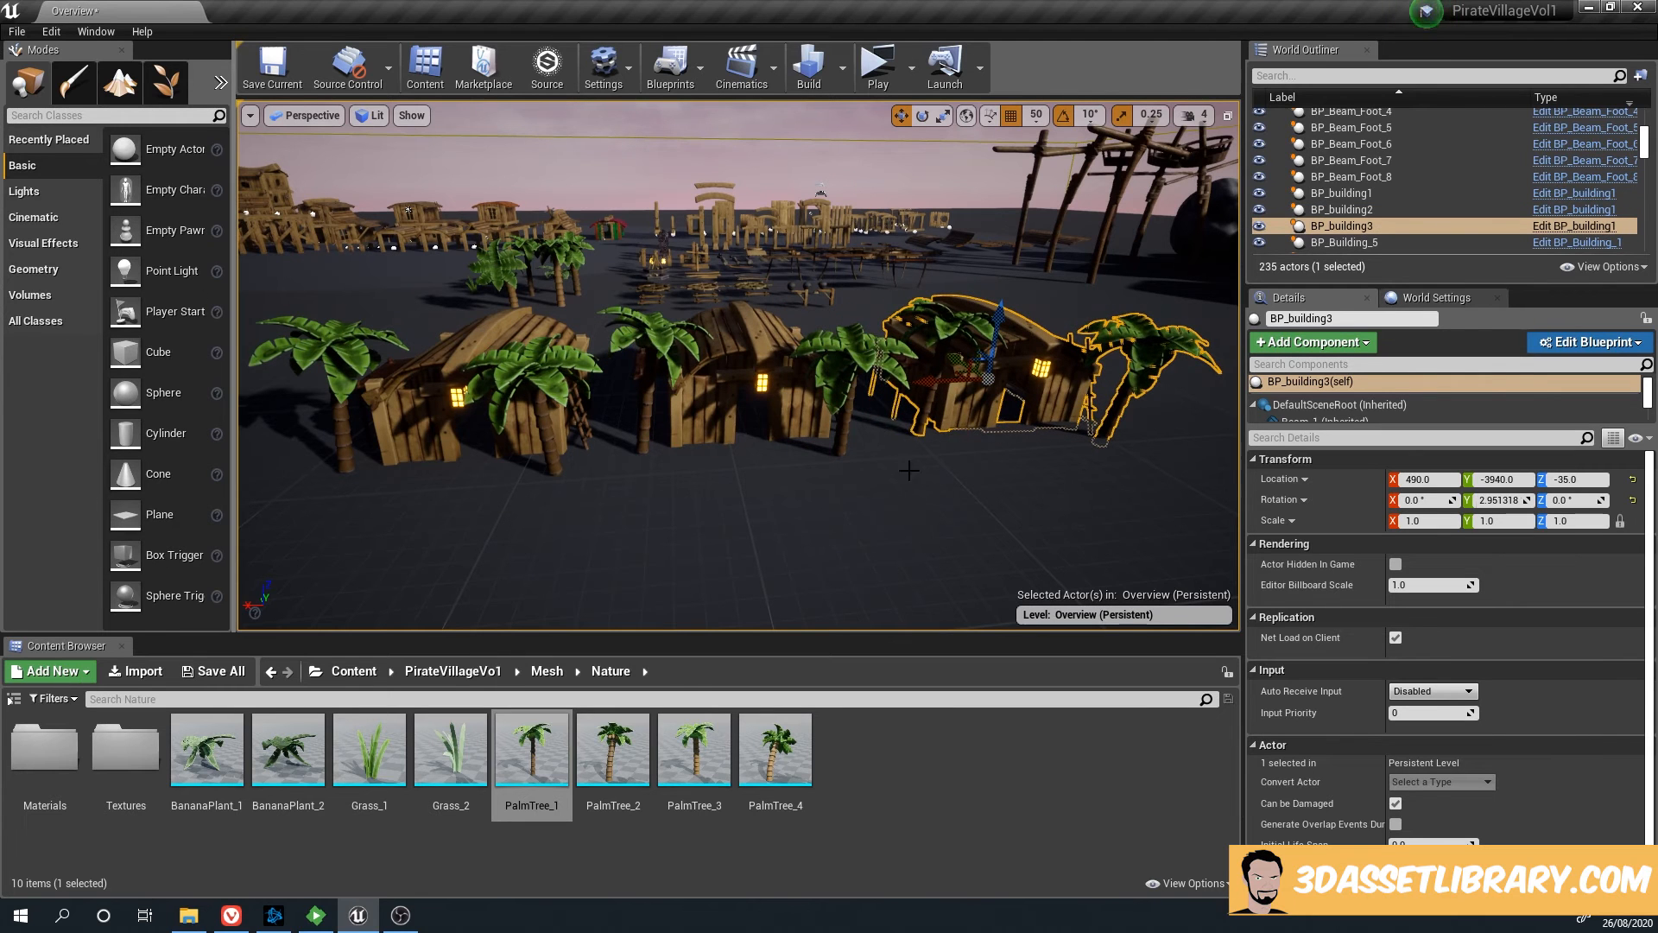
right_click_drag(821, 502, 802, 500)
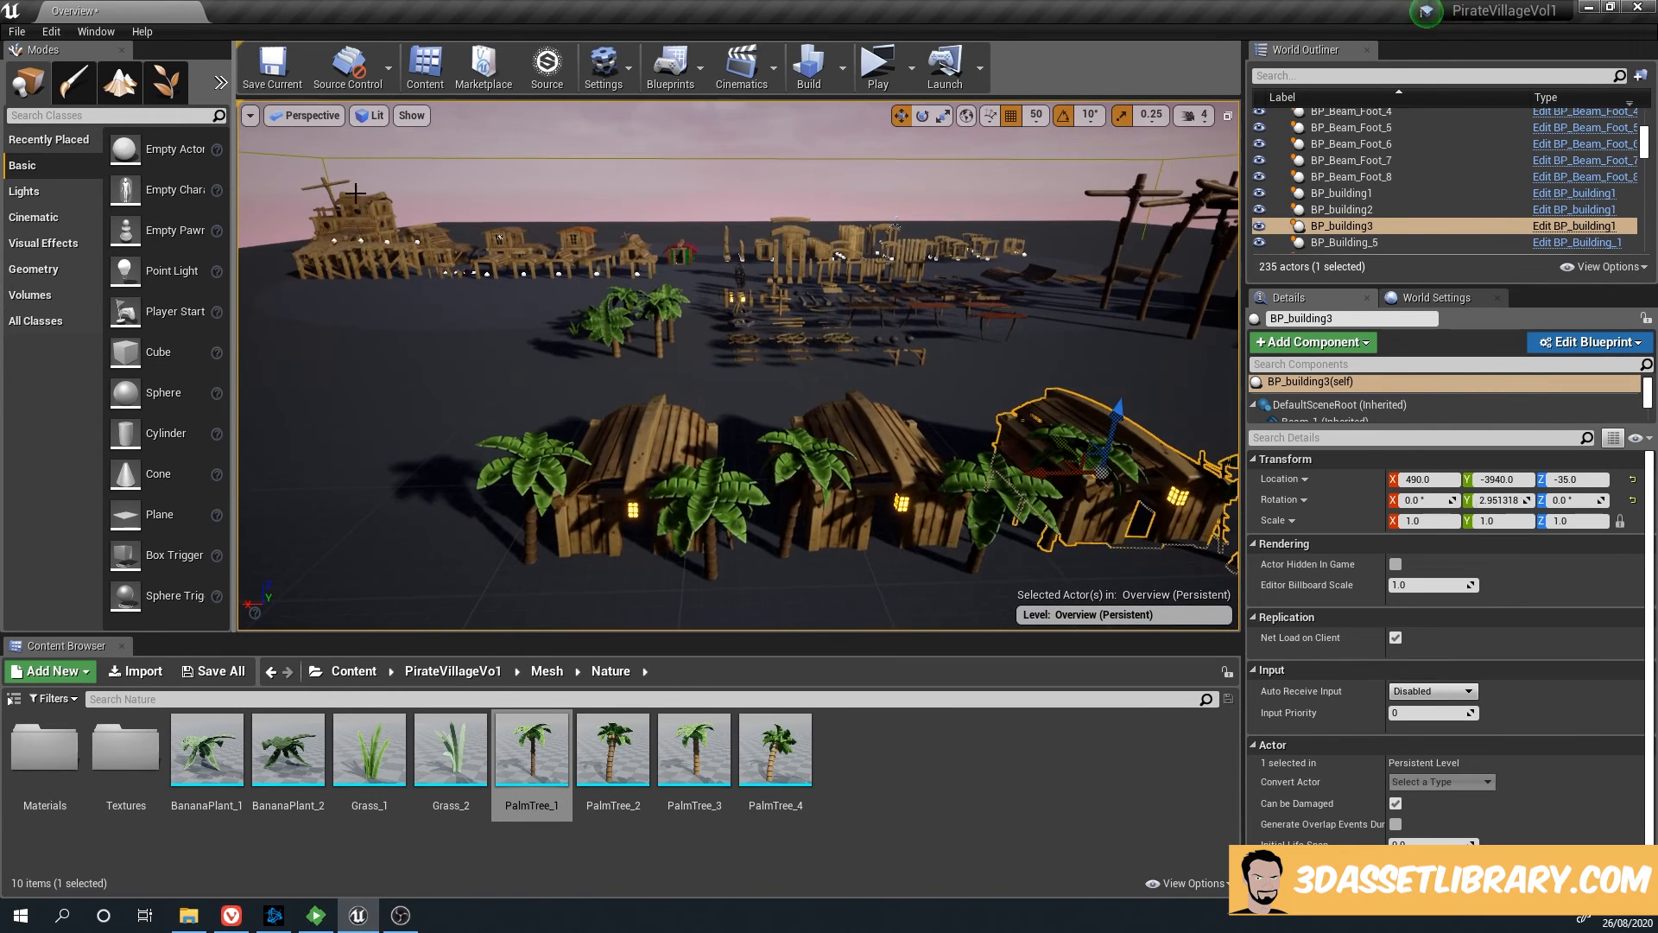
middle_click_drag(355, 194, 371, 251)
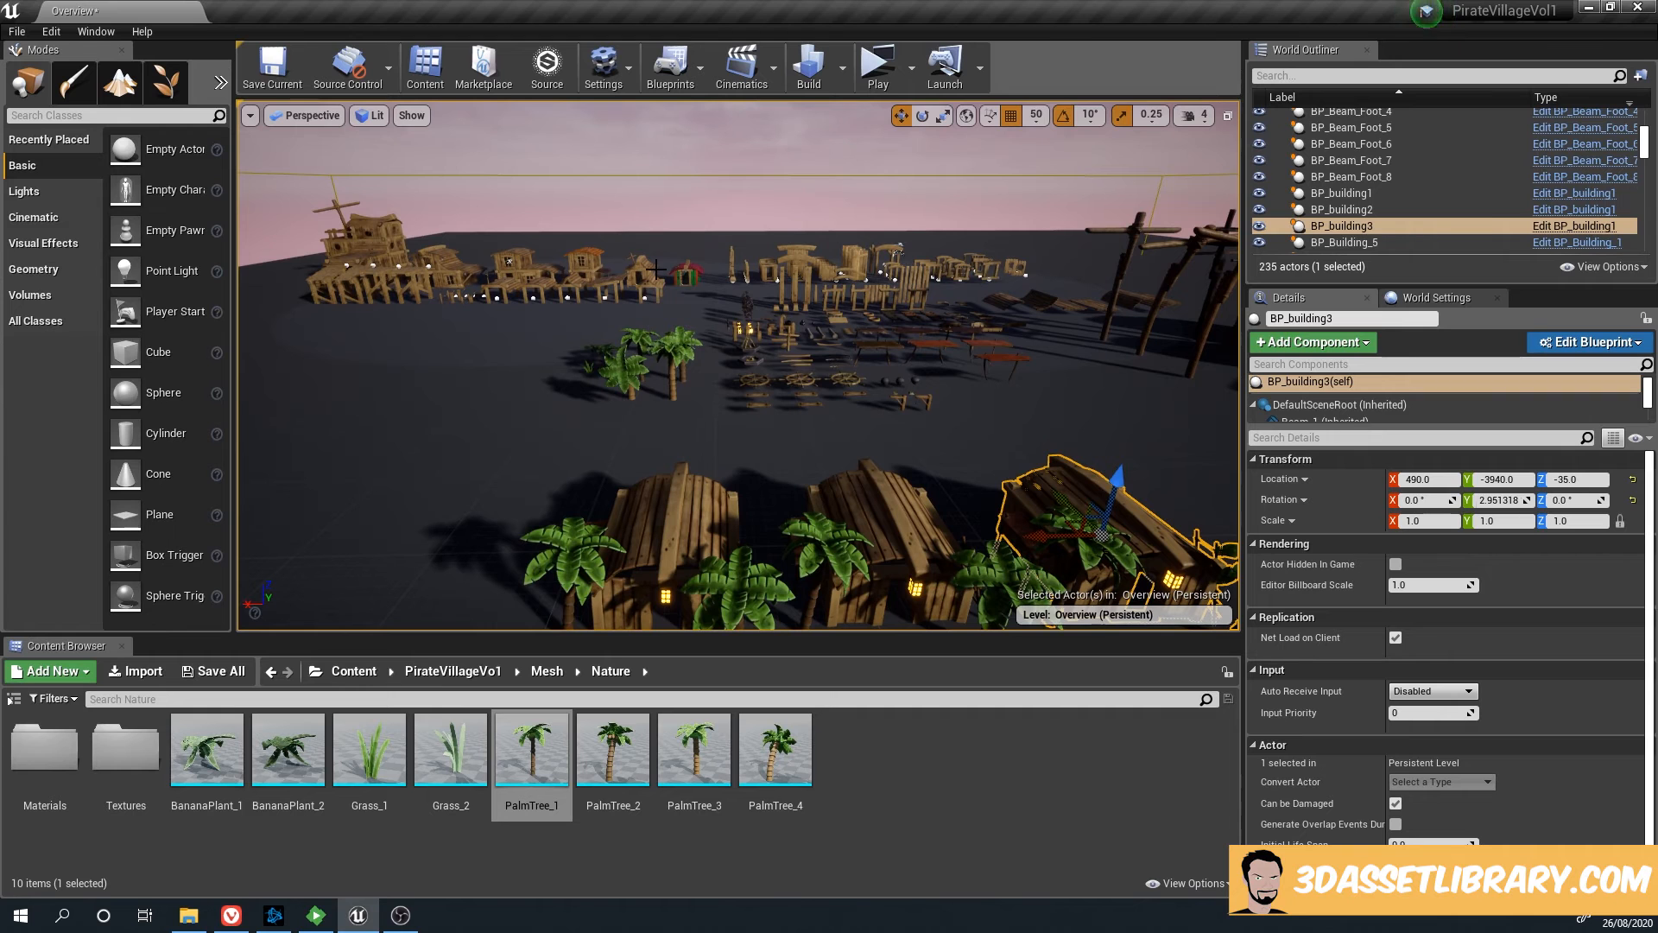
left_click_drag(641, 320, 637, 339)
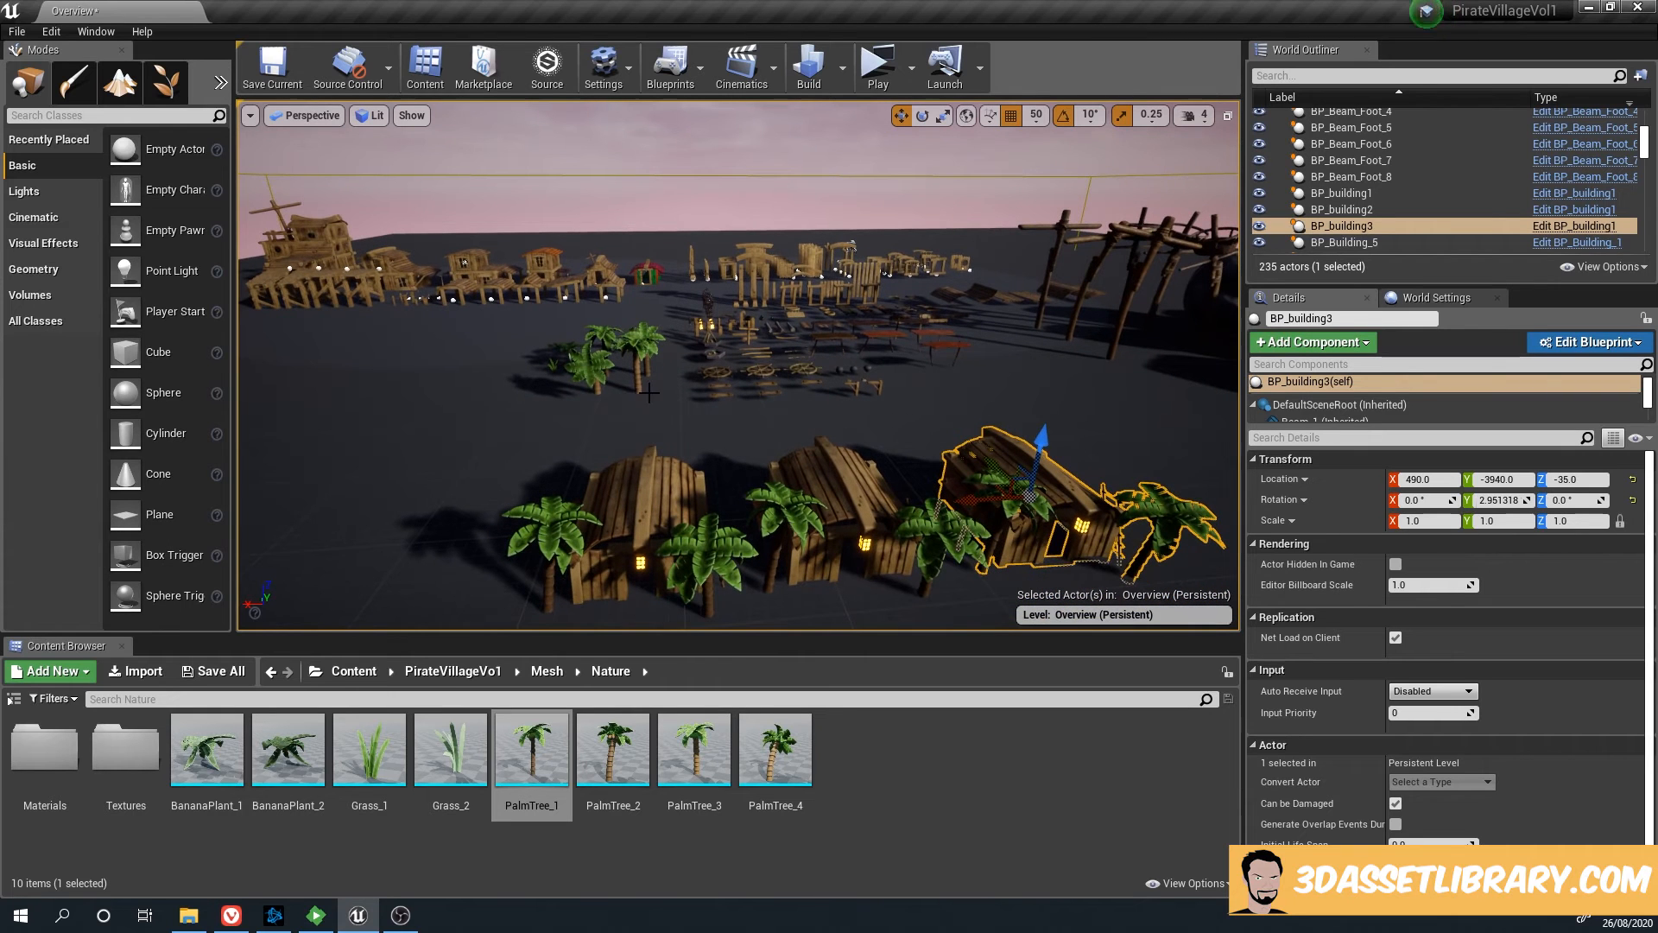
Turn the middle building to -90 degrees about its vertical axis and move it to X 1690
middle_click_drag(892, 507, 905, 379)
left_click(722, 432)
key("e")
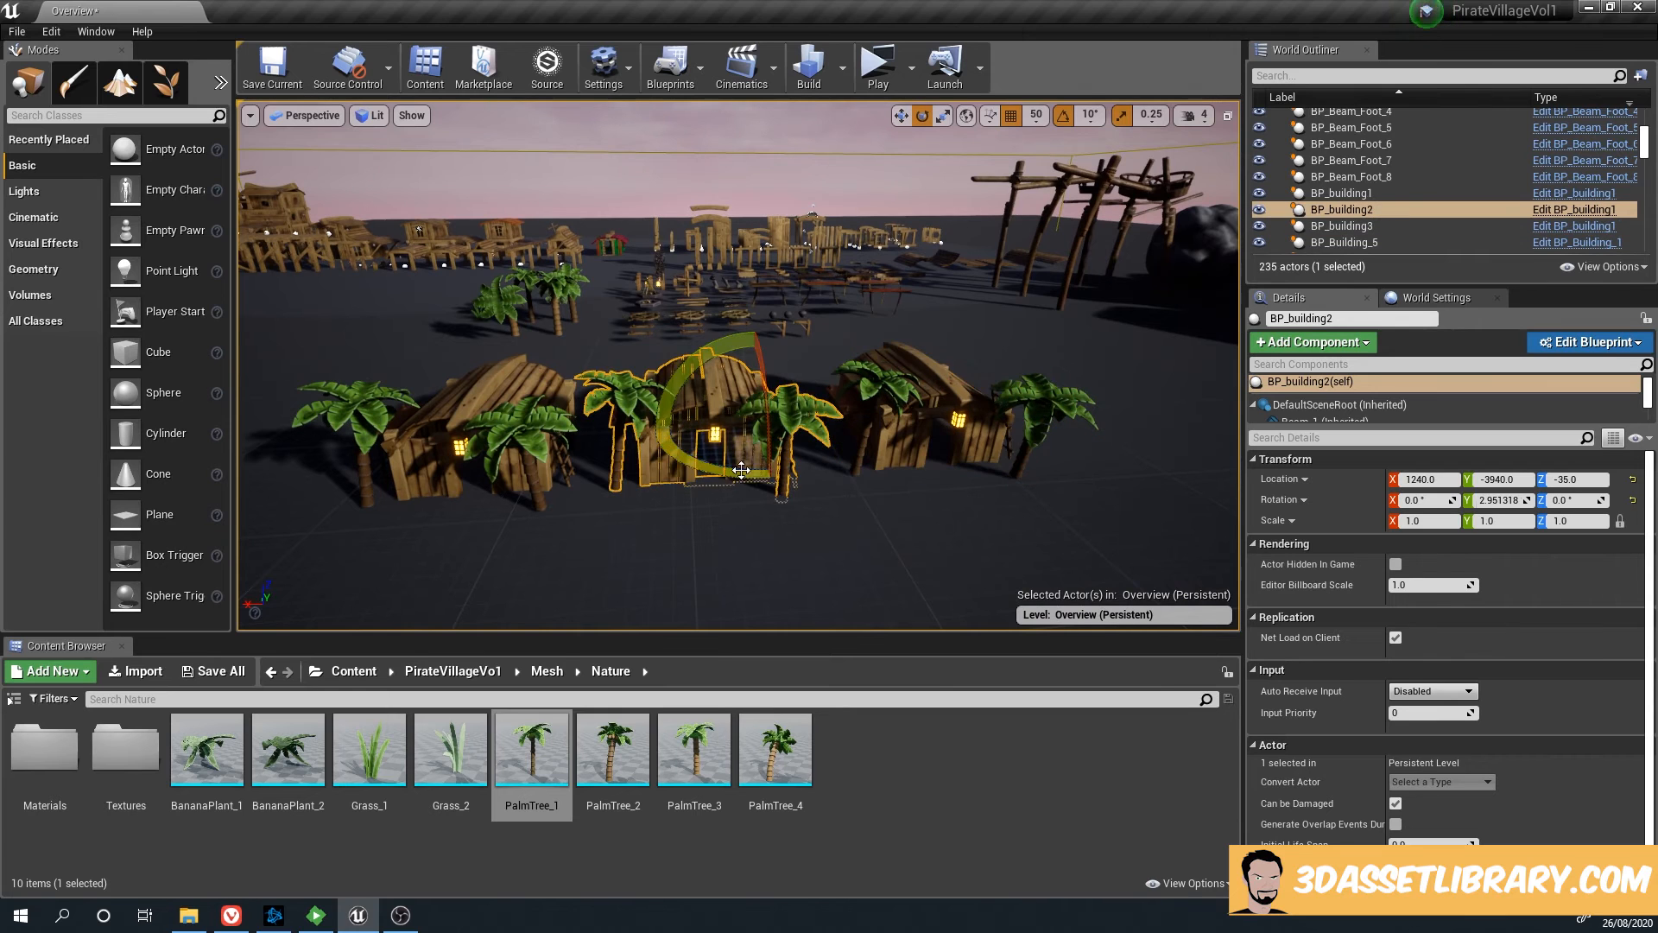
left_click_drag(691, 468, 586, 421)
key("w")
middle_click_drag(743, 414, 829, 432)
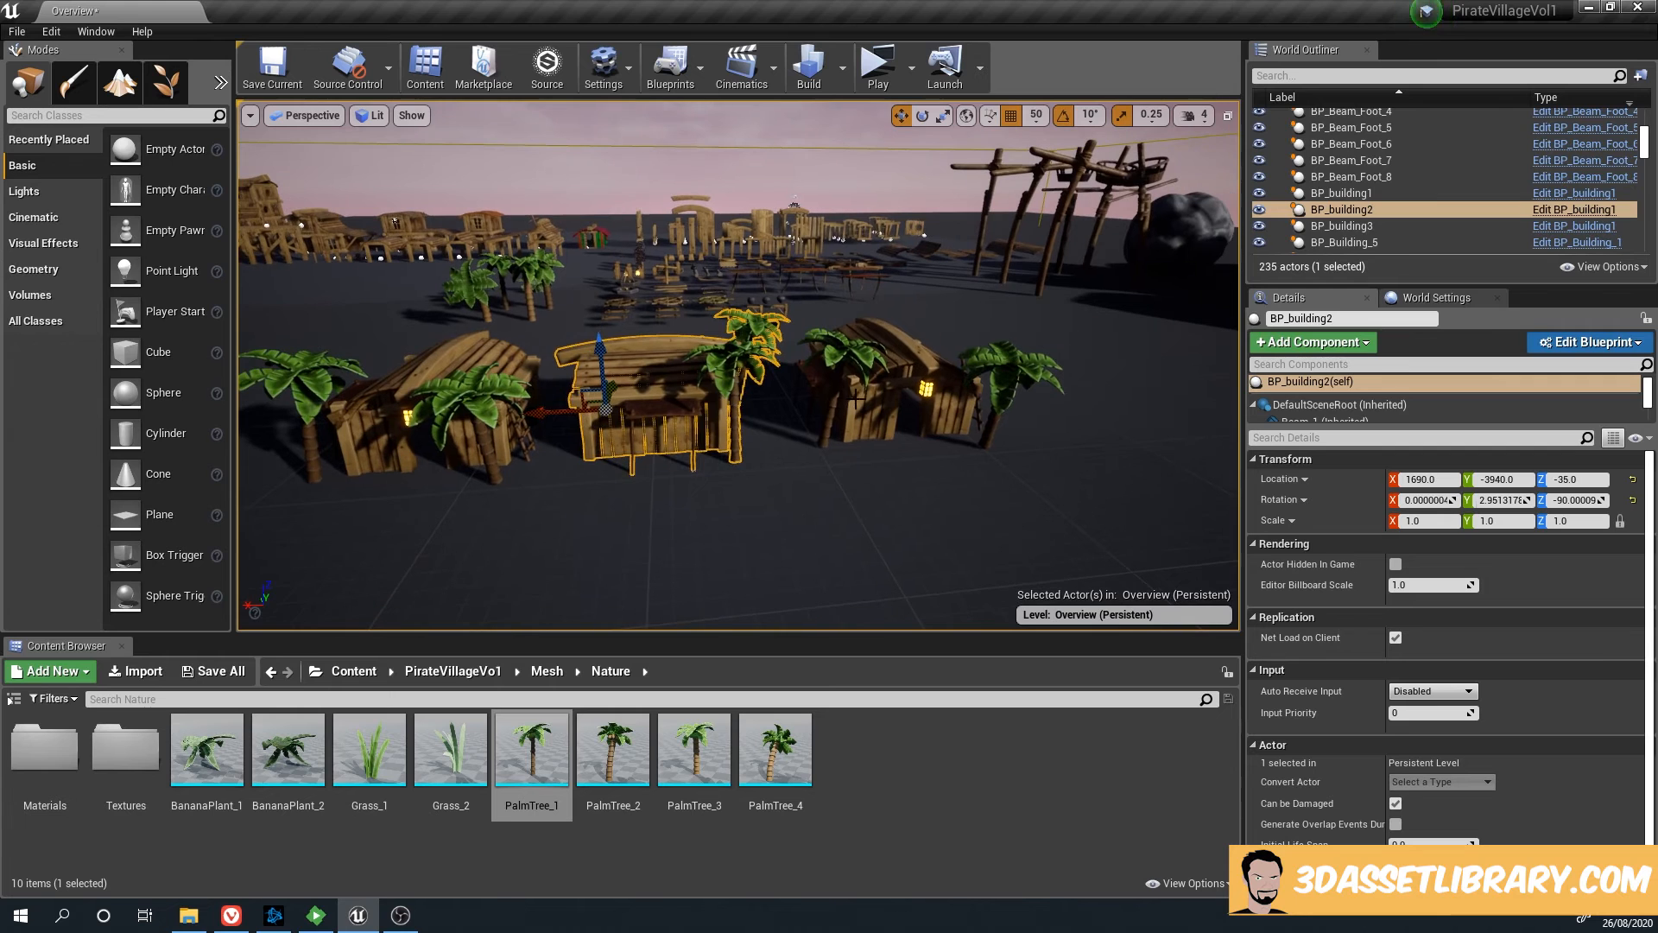
Turn BP_building3 to 180 degrees about its vertical axis and move it to X 790, Y -4390
left_click(852, 393)
key("e")
left_click_drag(899, 432, 942, 433)
key("w")
left_click_drag(879, 364, 823, 459)
middle_click_drag(759, 489, 759, 522)
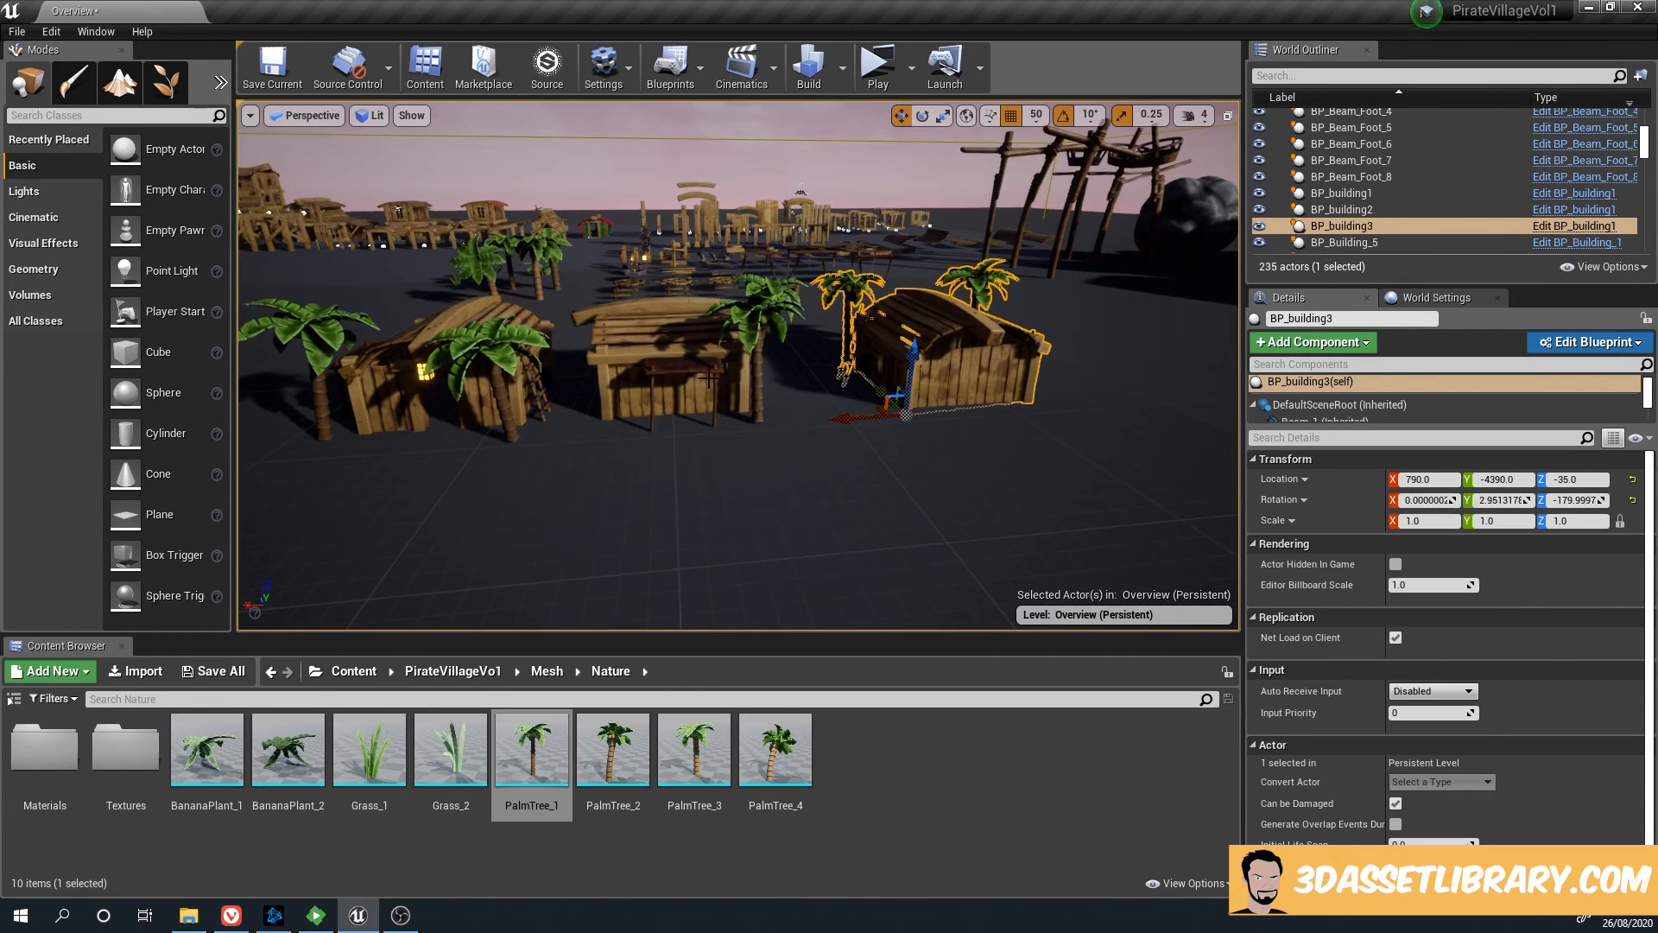
Shift the middle building, BP_building2, along the row to X 1590
left_click(708, 379)
middle_click_drag(732, 404, 731, 422)
left_click_drag(543, 358, 510, 360)
Duplicate the middle building to X 1940, Y -3440 behind the row and raise the copy to Z 215
scroll(767, 494, "up", 5)
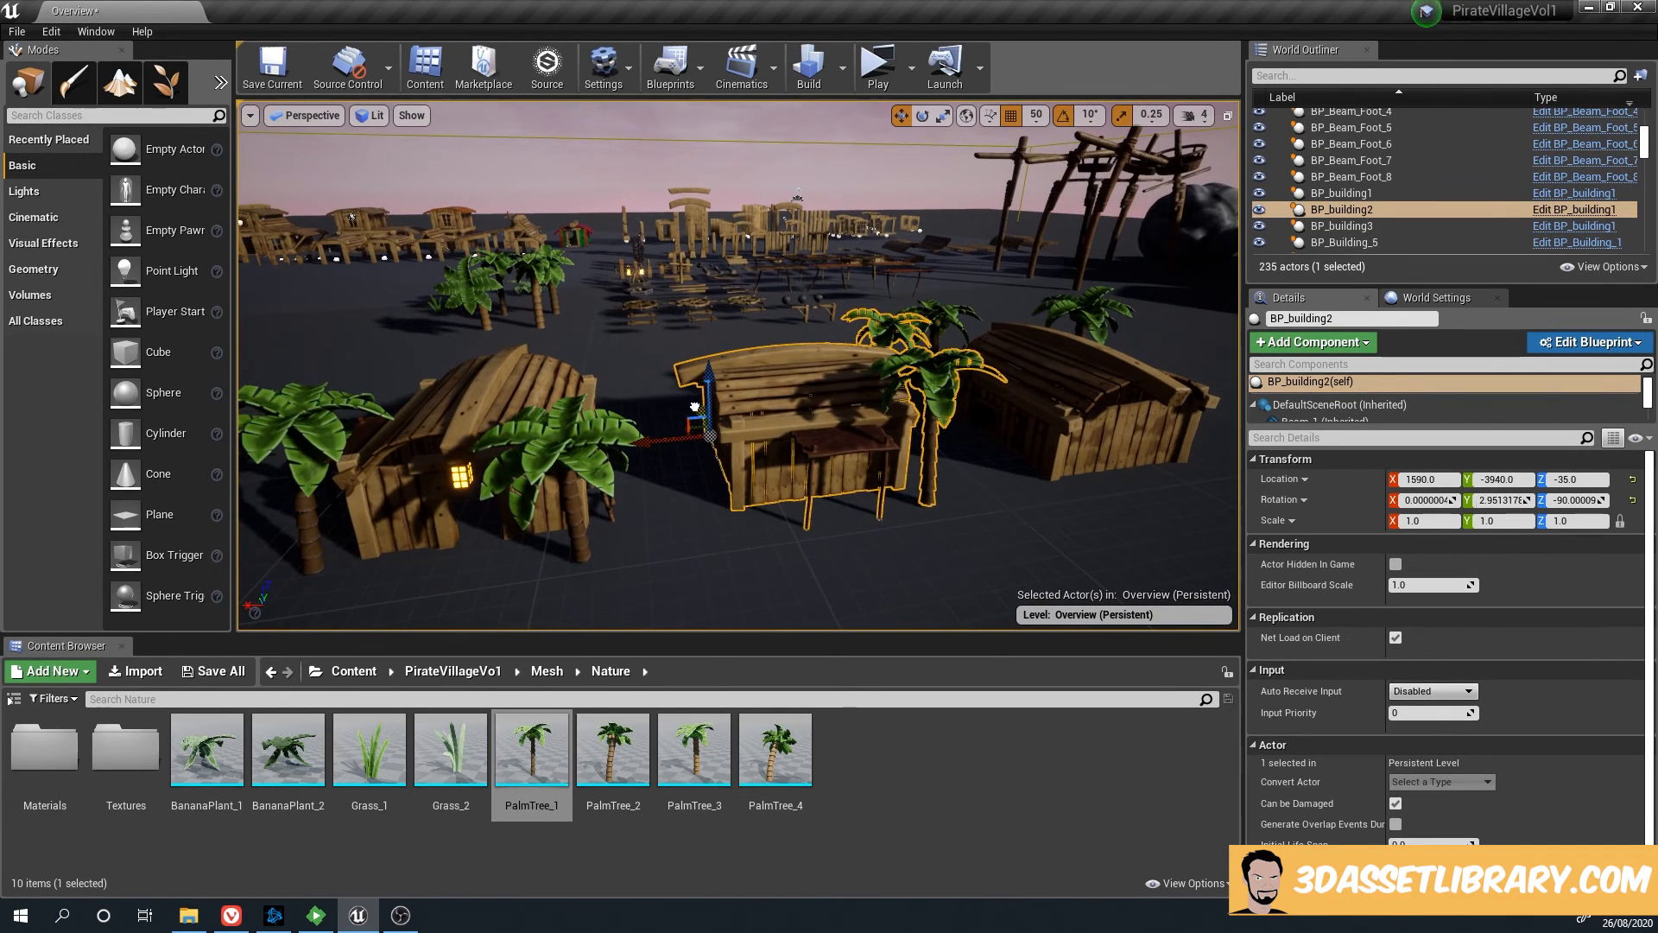
left_click_drag(694, 406, 555, 380, "alt")
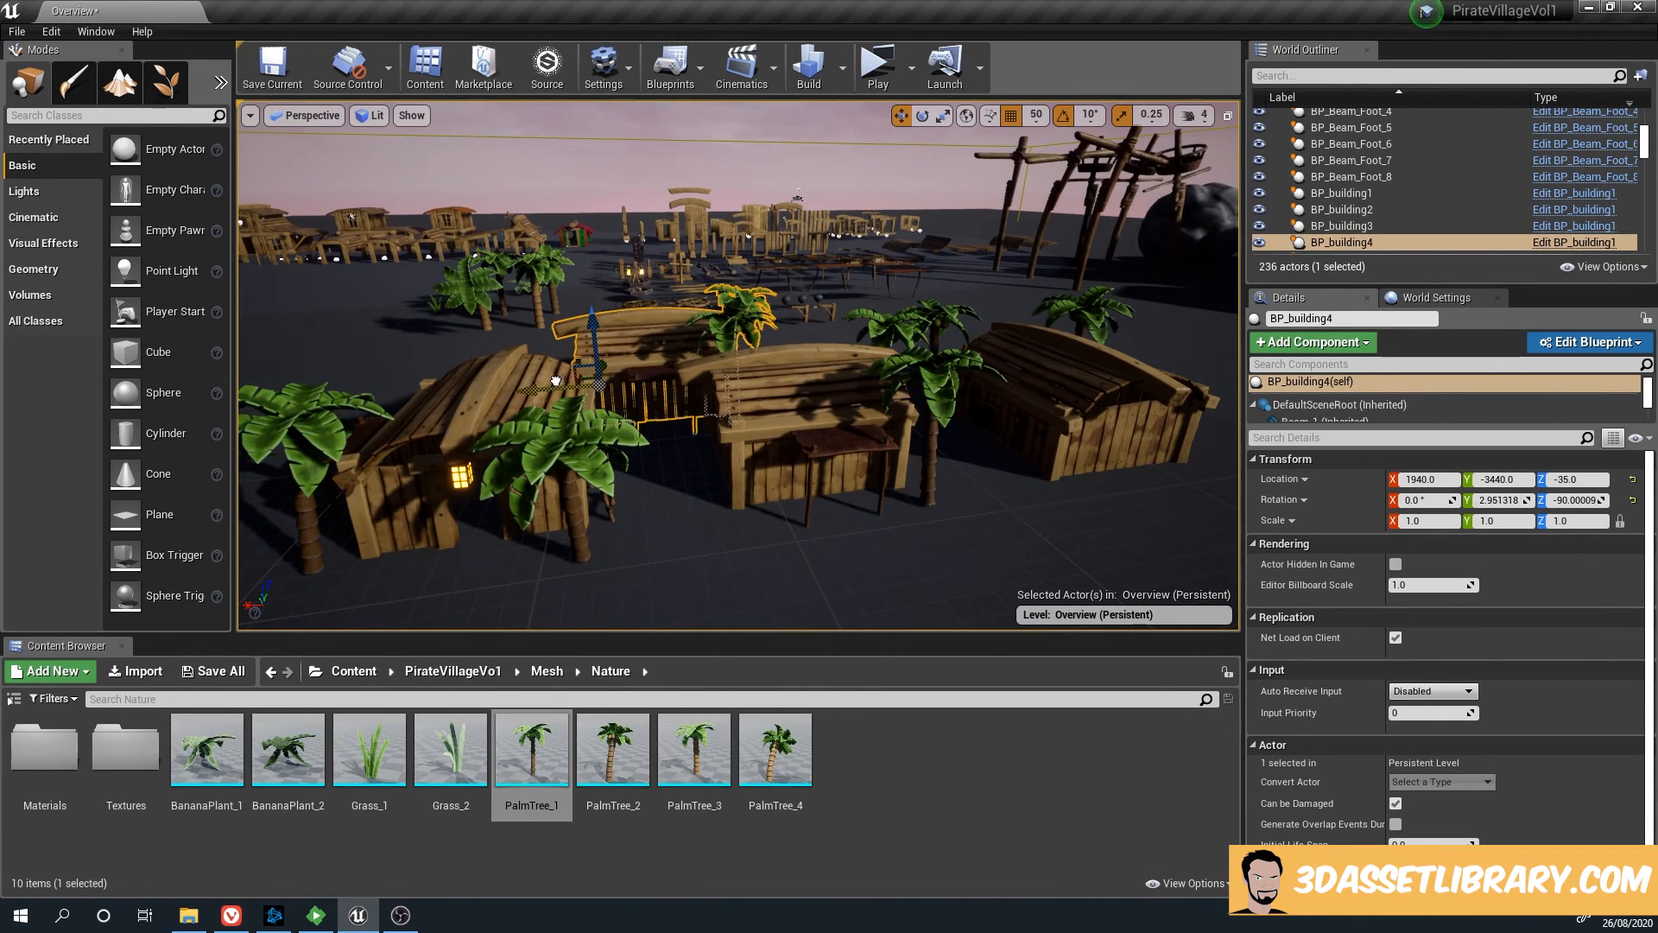
left_click_drag(593, 321, 594, 246)
Turn the raised building copy to about 140 degrees about its vertical axis and move it to X 1790, Y -4090
key("e")
left_click_drag(632, 350, 691, 330)
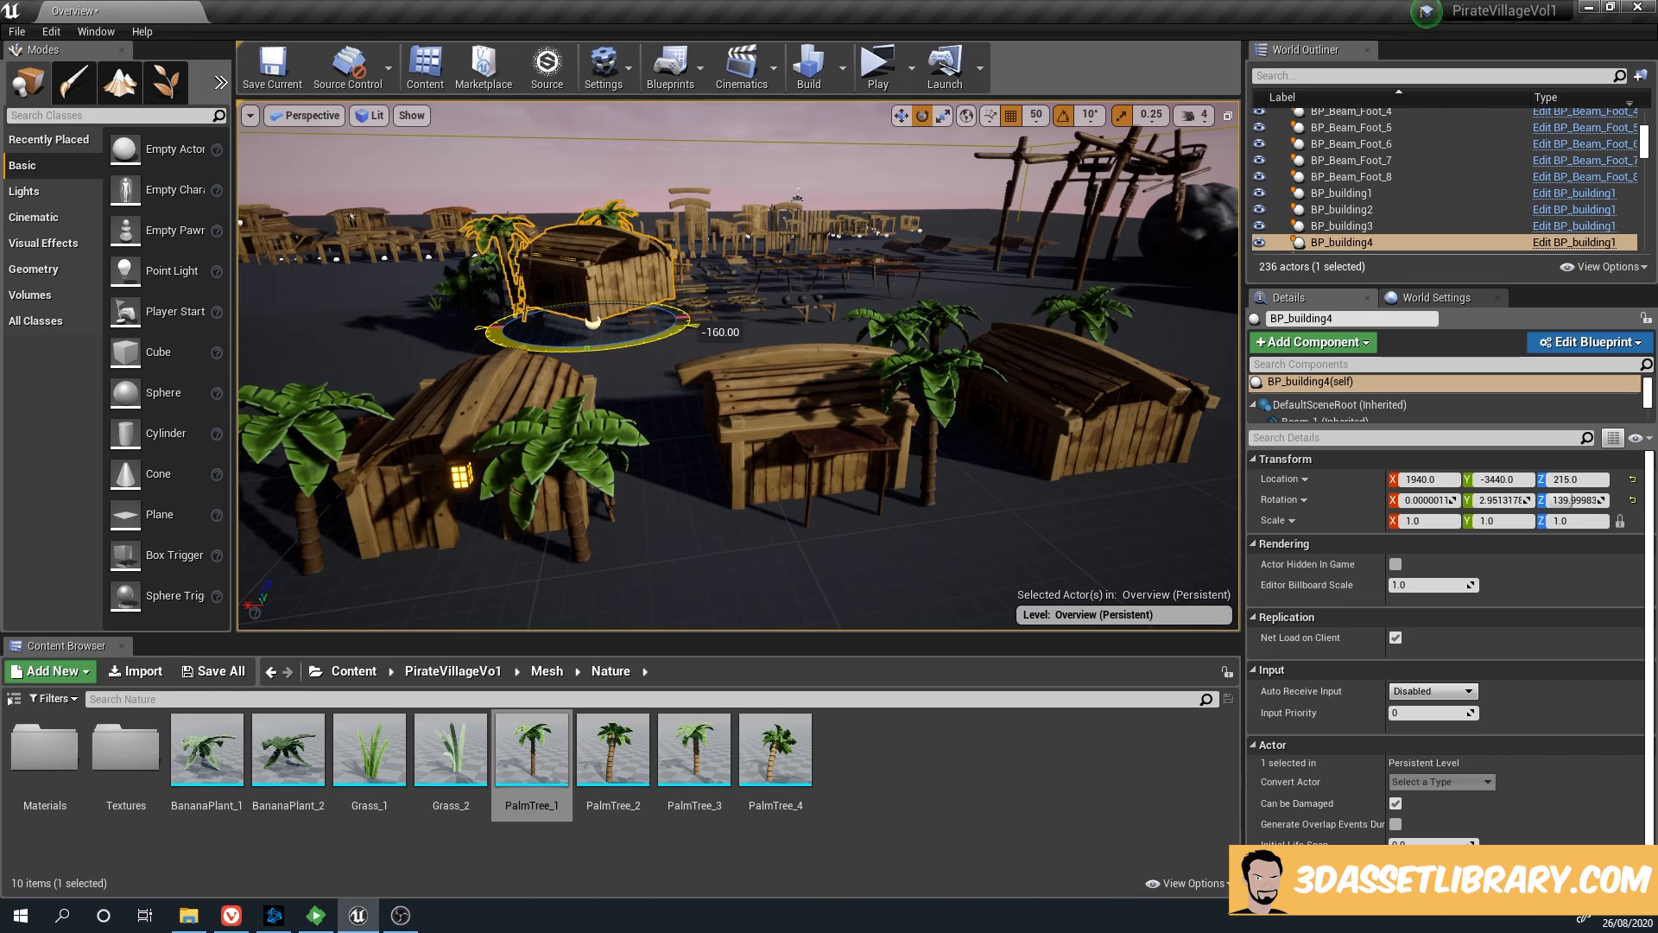
key("w")
left_click_drag(599, 298, 585, 344)
left_click_drag(536, 396, 609, 383)
middle_click_drag(640, 434, 642, 489)
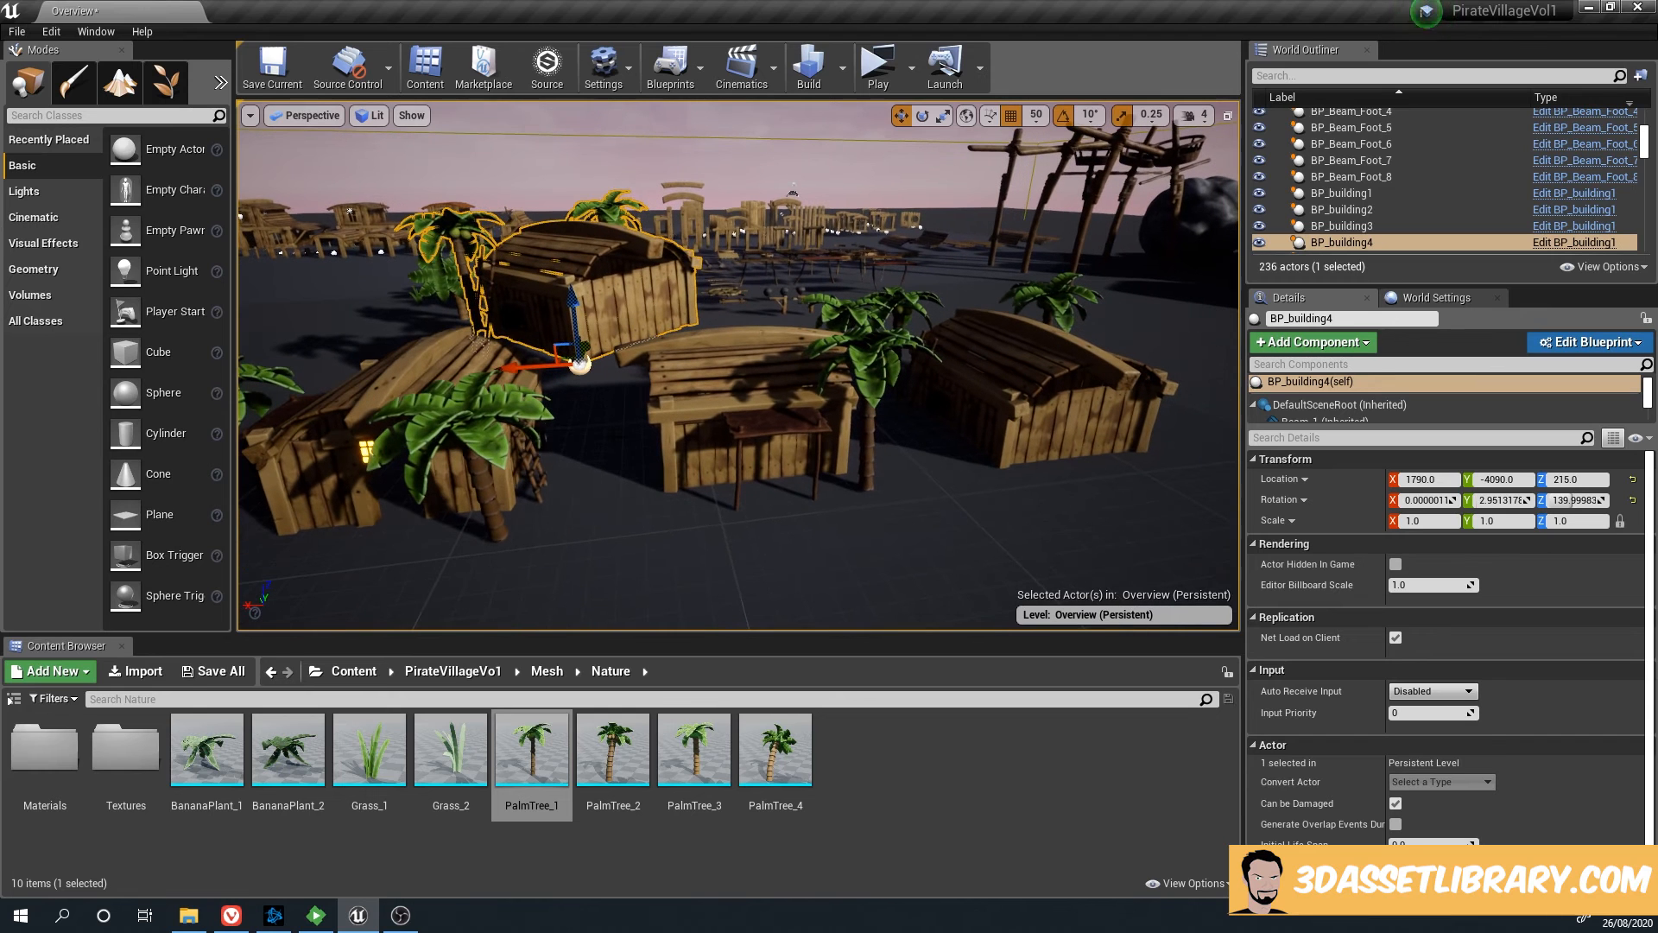
Duplicate the Rock_2 boulder and bring the copy behind the buildings at X 1800, Y -2000
left_click(641, 489)
right_click_drag(642, 489, 728, 488)
left_click(1071, 216)
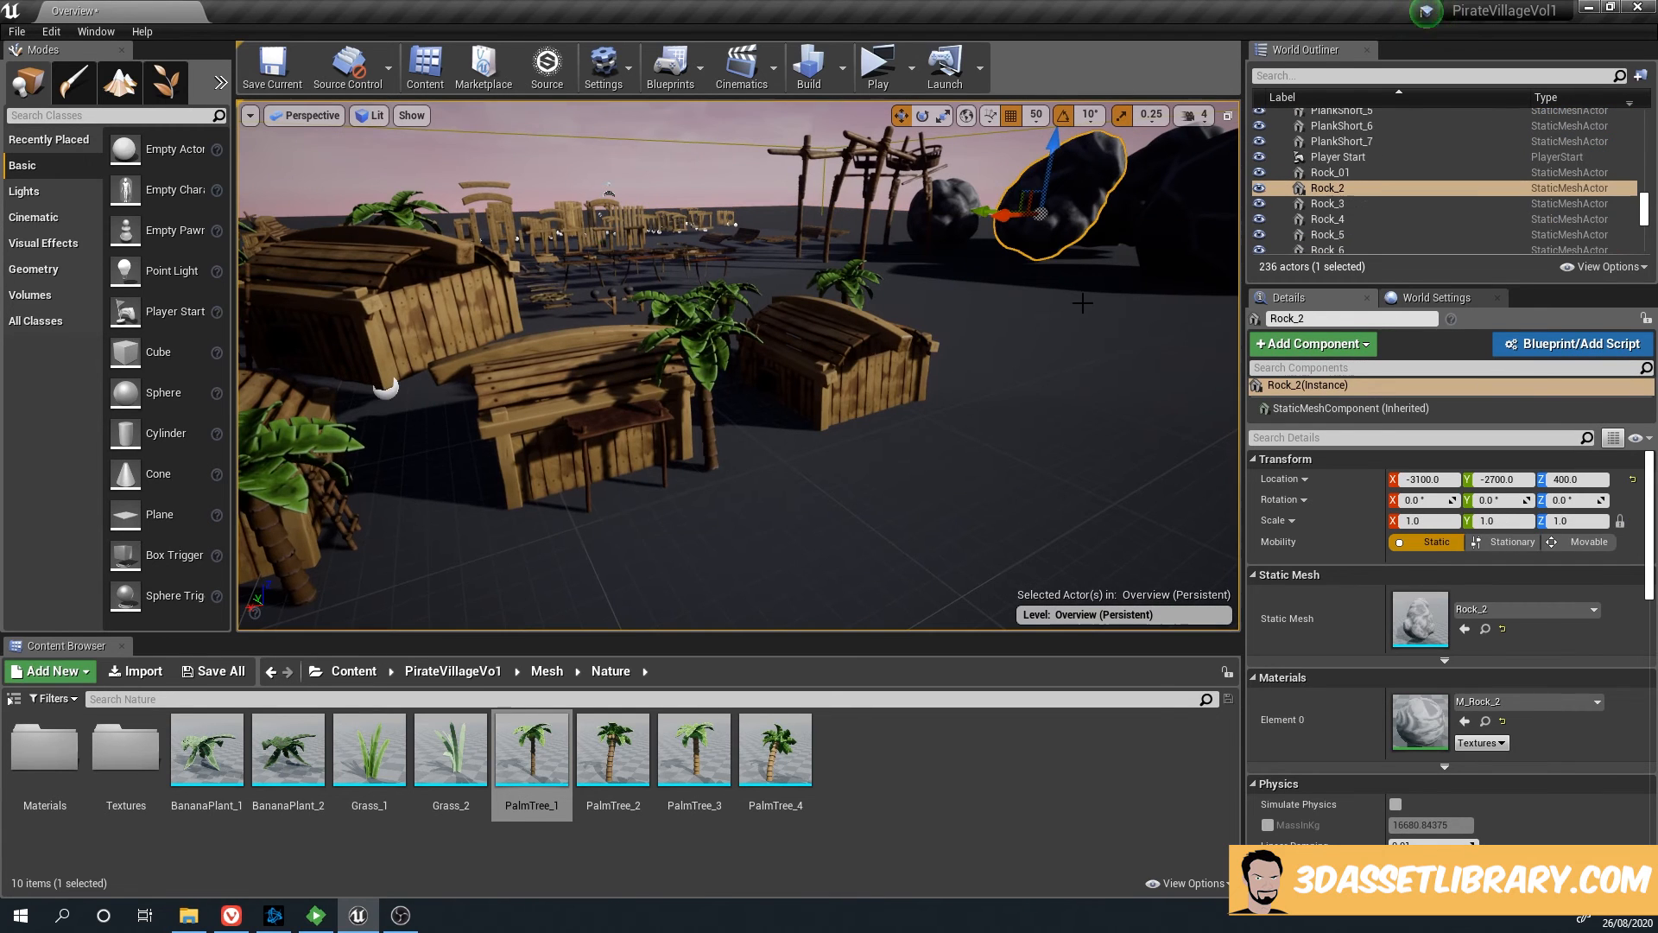
left_click_drag(993, 212, 627, 284, "alt")
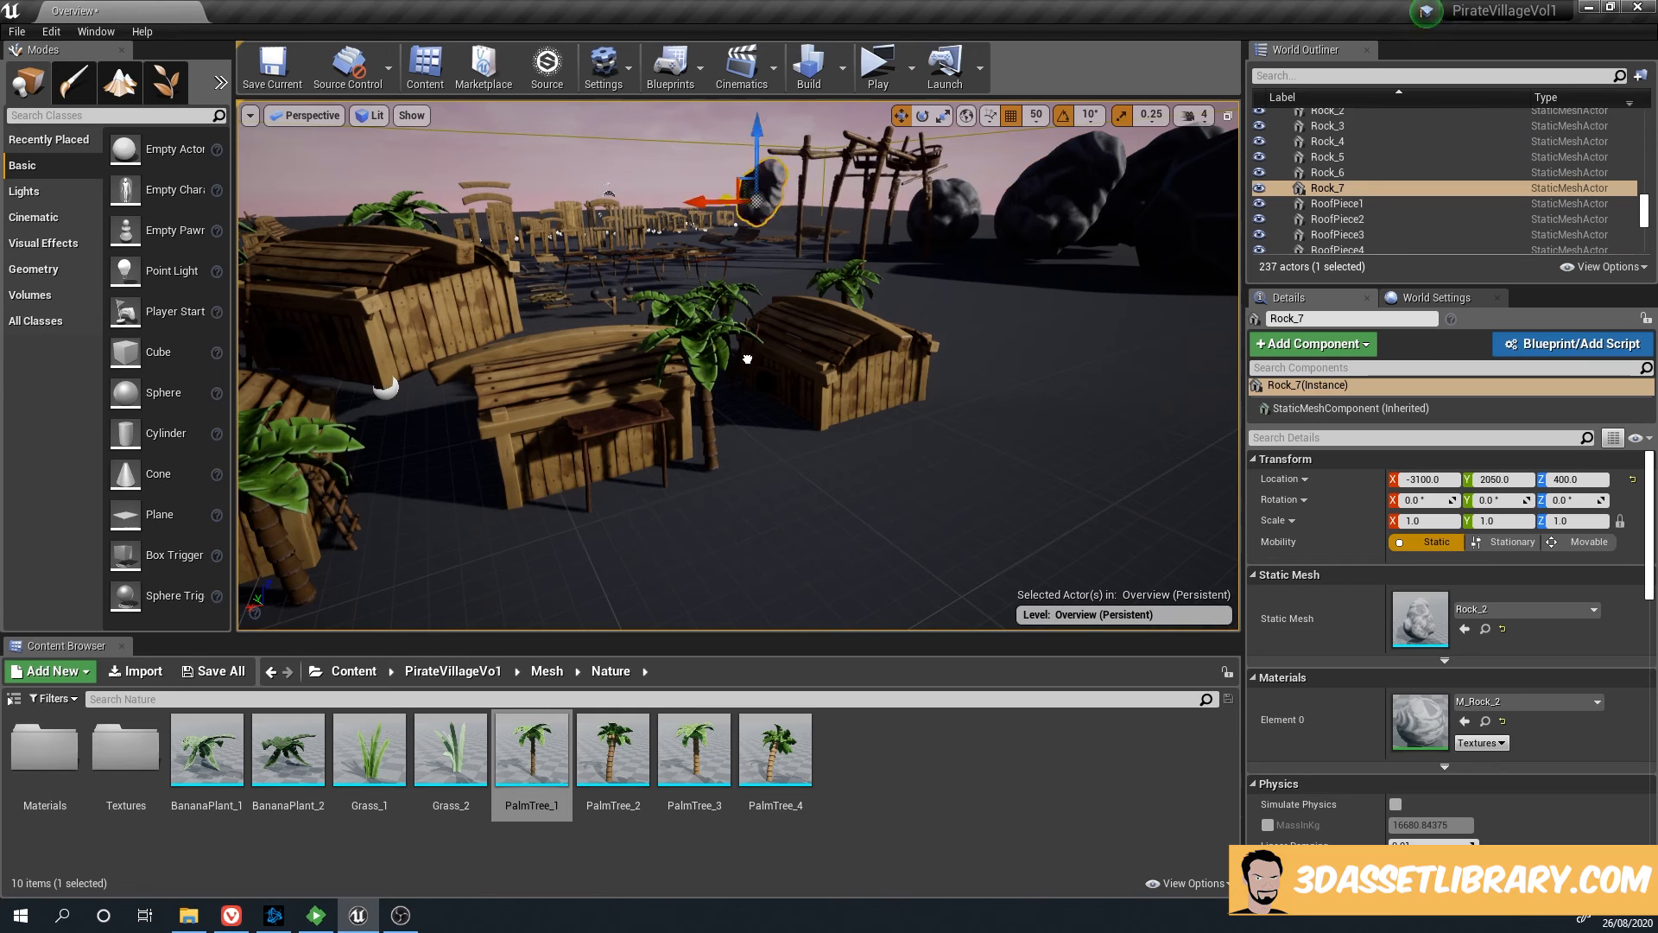
left_click_drag(748, 358, 925, 402)
left_click_drag(928, 216, 267, 281)
right_click_drag(509, 302, 402, 301)
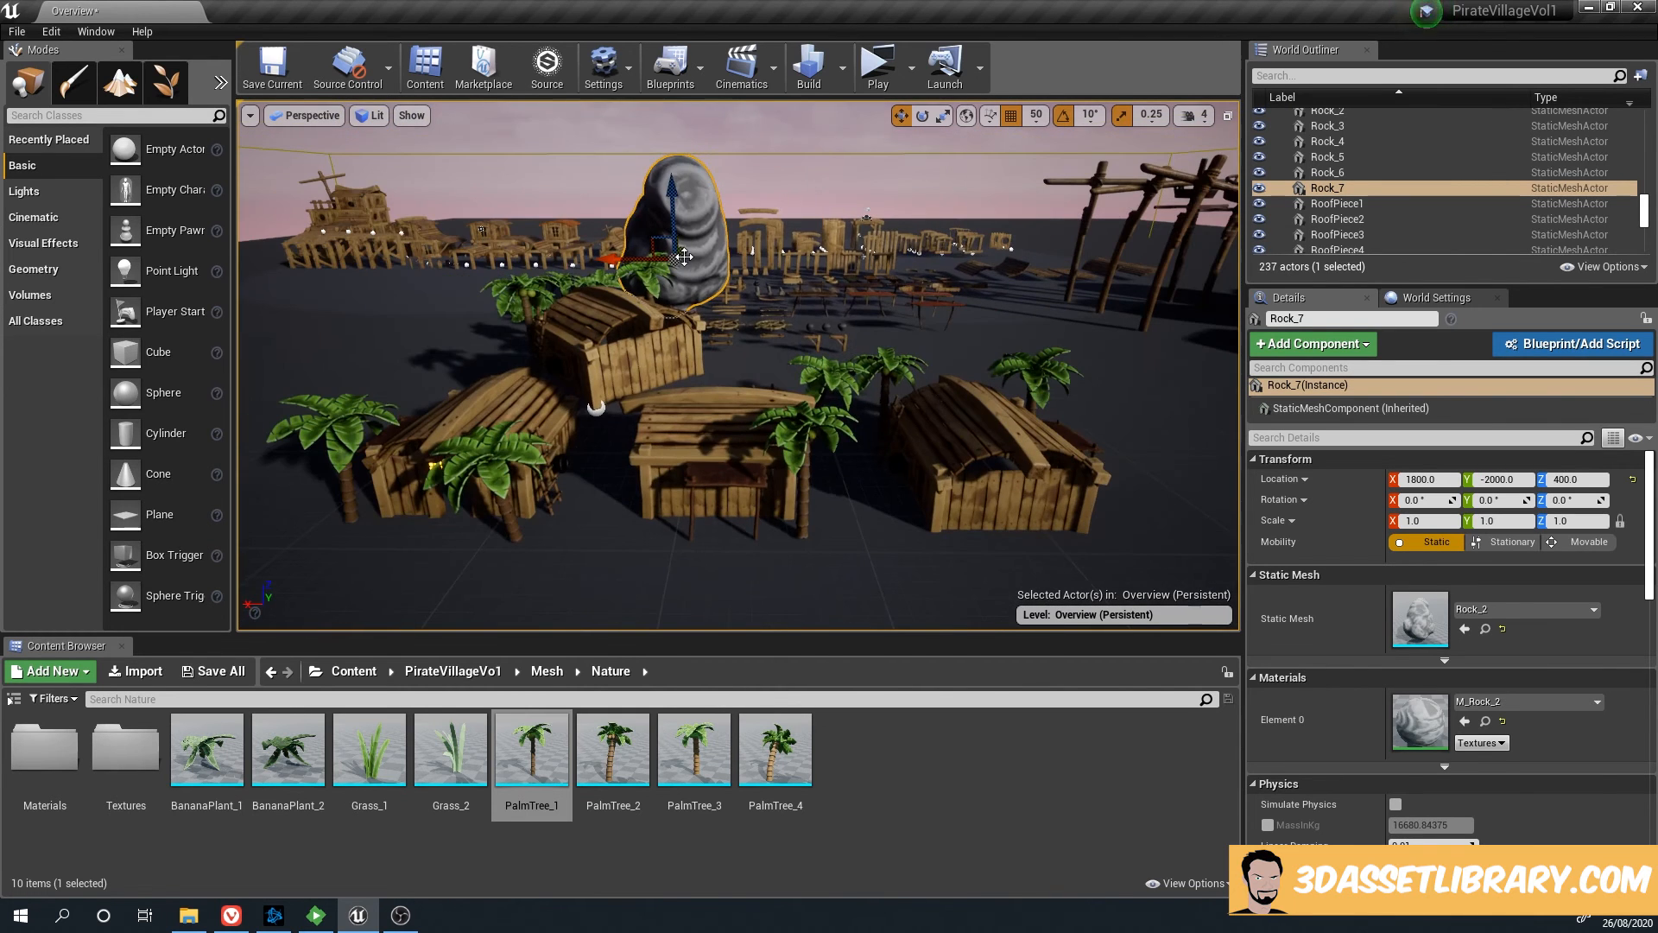
Sink the rock copy to Z -400 and shift it to Y -3700, between the lit front building and the middle one
left_click_drag(684, 257, 571, 478)
middle_click_drag(572, 478, 539, 537)
left_click_drag(690, 383, 690, 374)
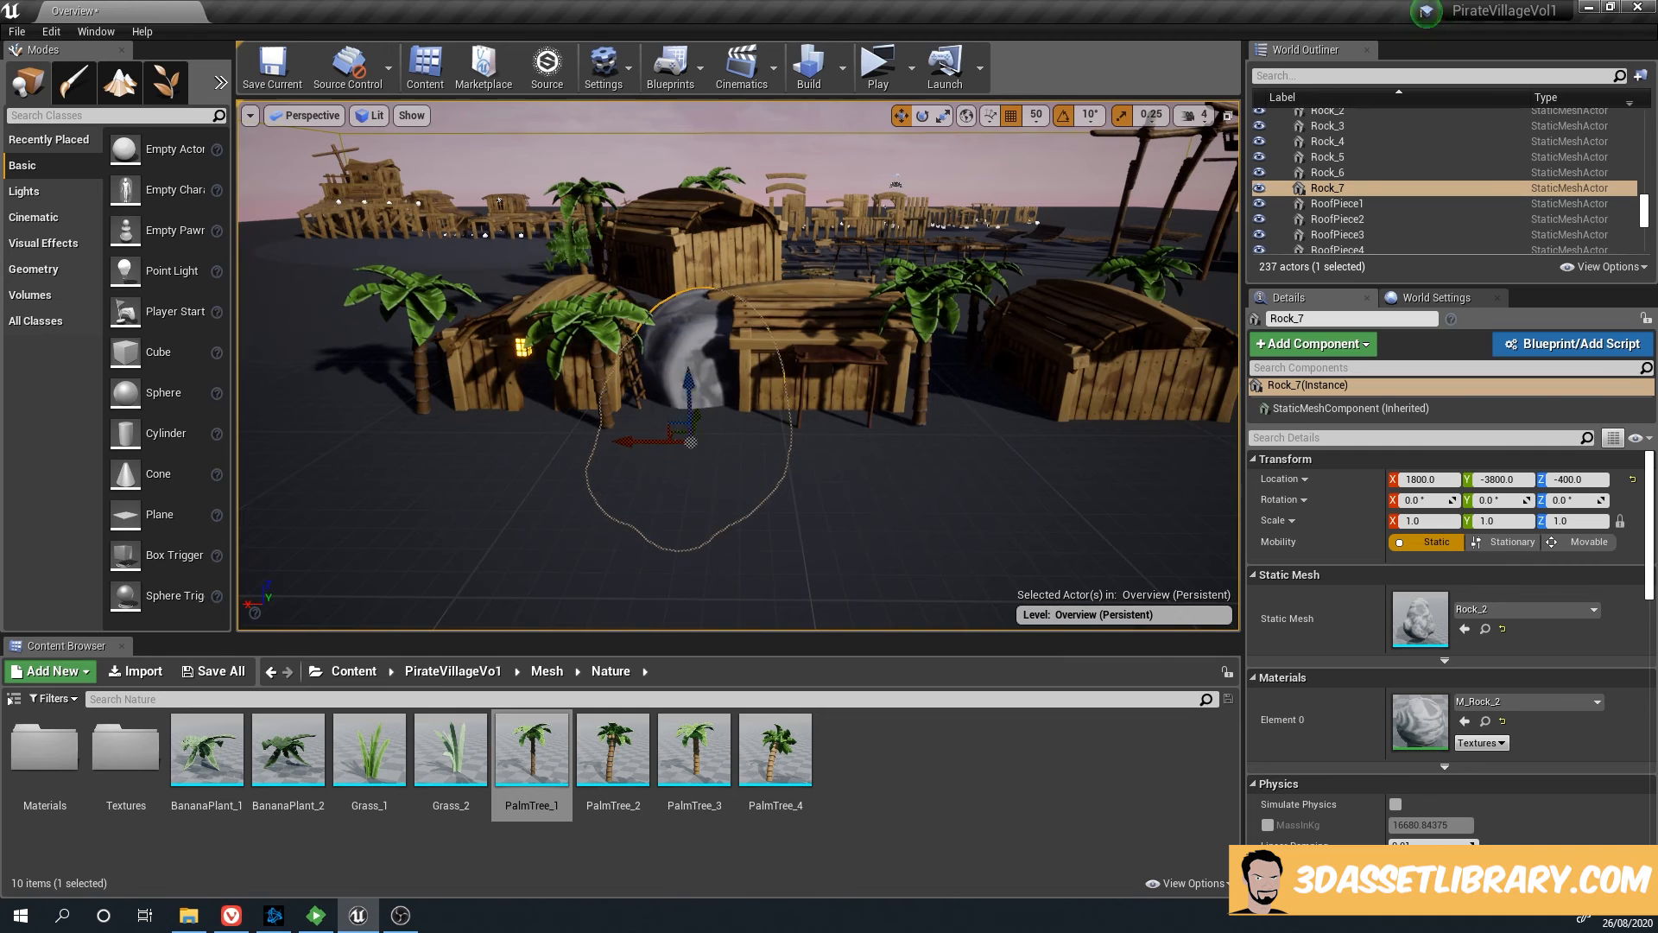
scroll(726, 402, "up", 4)
left_click_drag(769, 466, 771, 450)
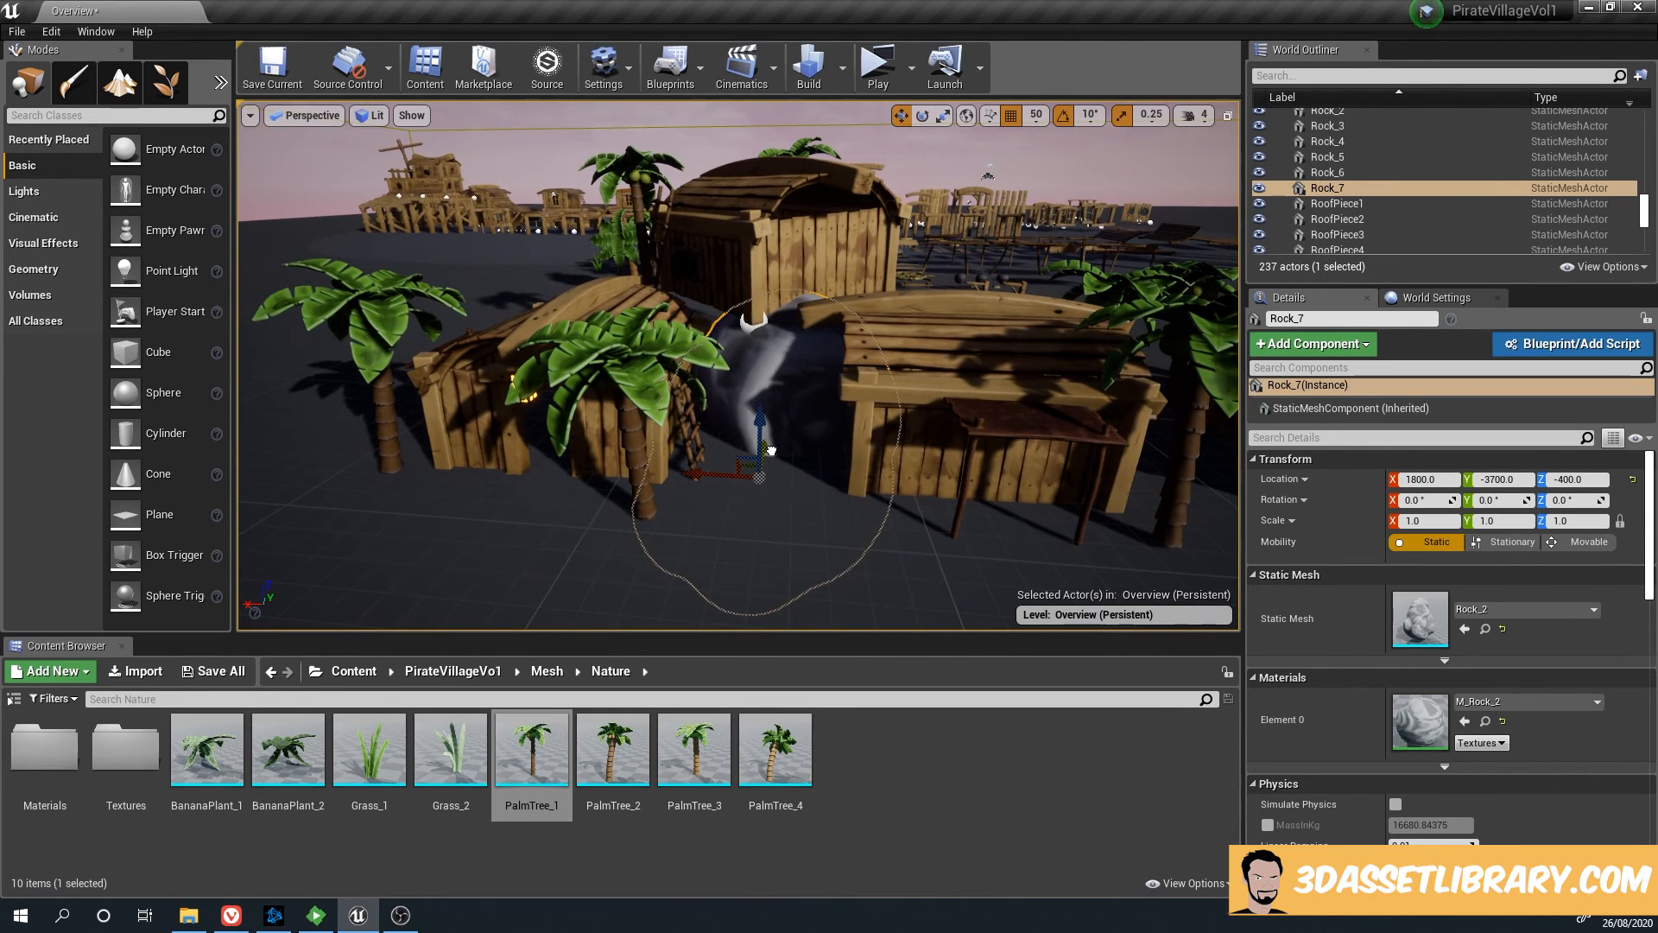
Lower the raised building, BP_building4, to Z 165
left_click(758, 287)
left_click_drag(760, 286, 730, 364)
left_click(1032, 259)
Duplicate the sunken rock to about X 1000, Y -3700 beside BP_building3 and turn the copy to -120 degrees about its vertical axis
left_click(681, 300)
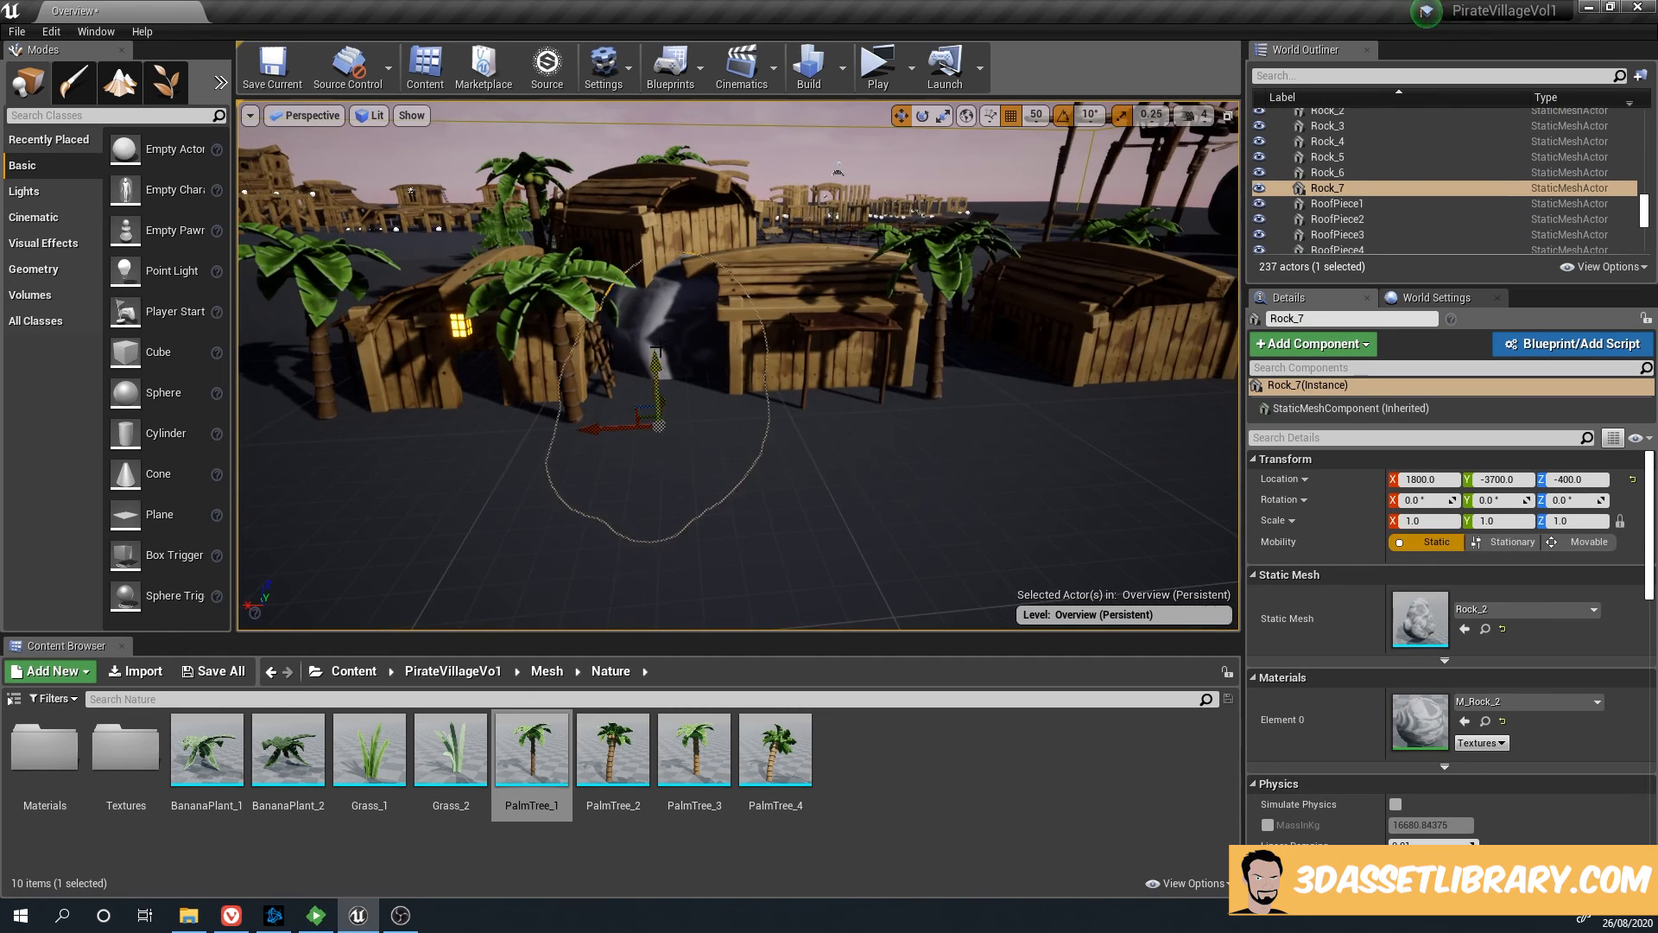
left_click_drag(681, 301, 691, 321)
left_click_drag(542, 434, 871, 469, "alt")
key("e")
key("d")
right_click_drag(872, 469, 871, 469)
left_click_drag(596, 448, 633, 442)
key("w")
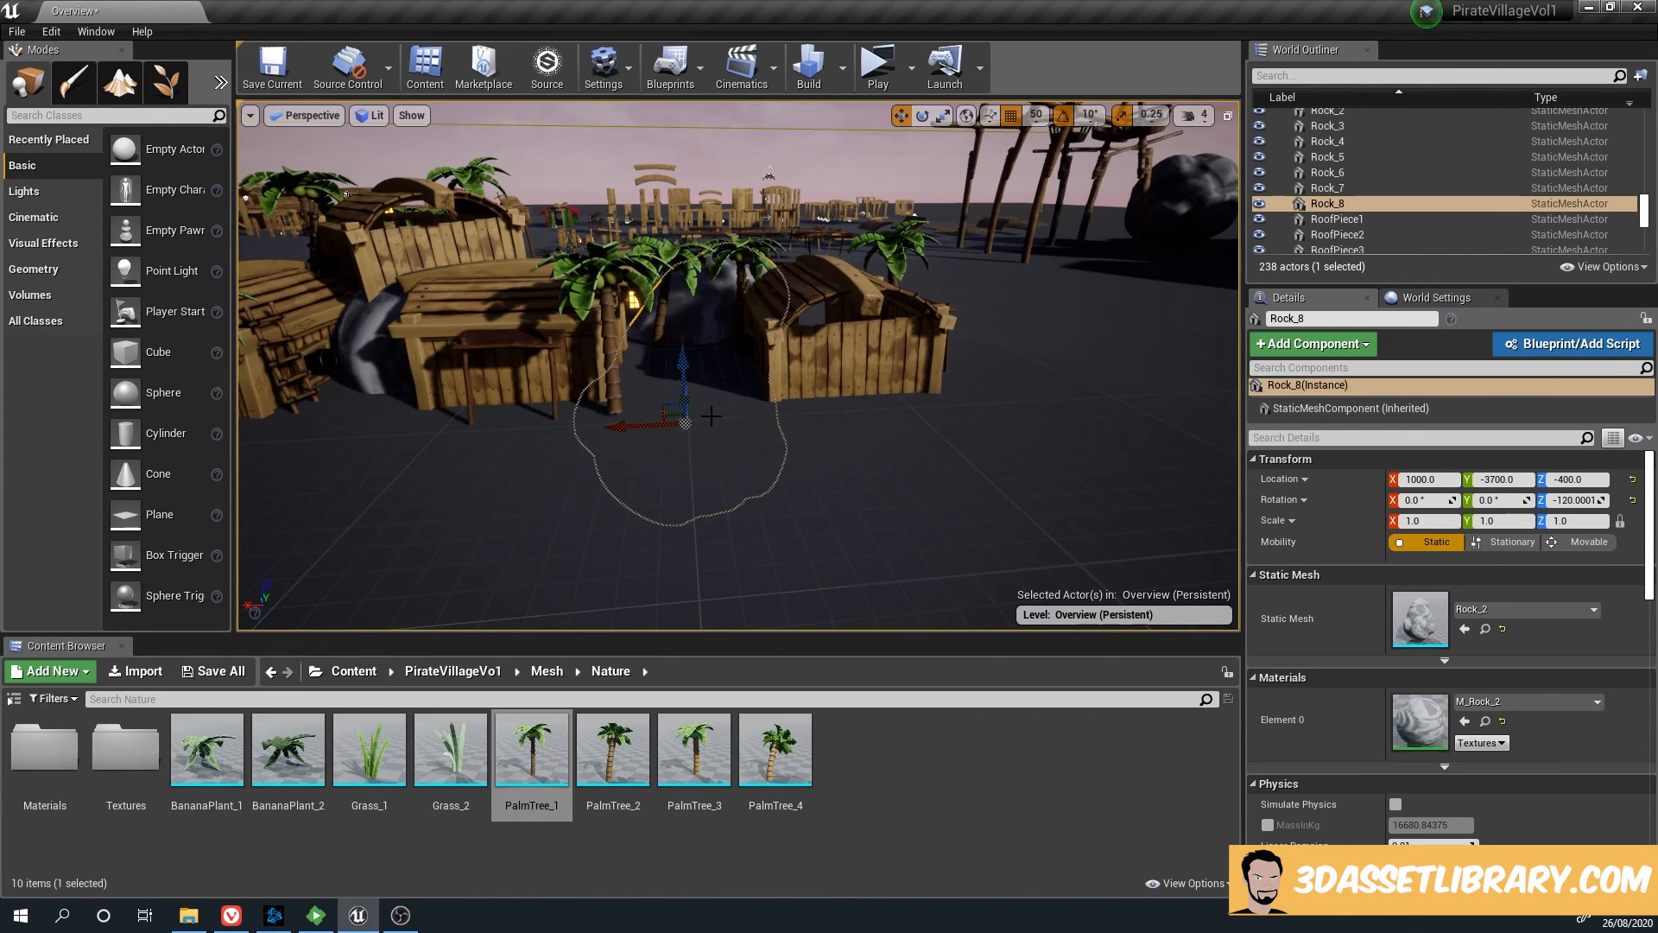
key("d")
right_click_drag(711, 417, 700, 416)
key("w")
mouse_move(666, 418)
left_mouse_down()
mouse_move(566, 479)
mouse_move(654, 433)
left_mouse_up()
Duplicate the raised building to X 690, Y -3640 and turn the copy to about 60 degrees about its vertical axis
left_click(431, 251)
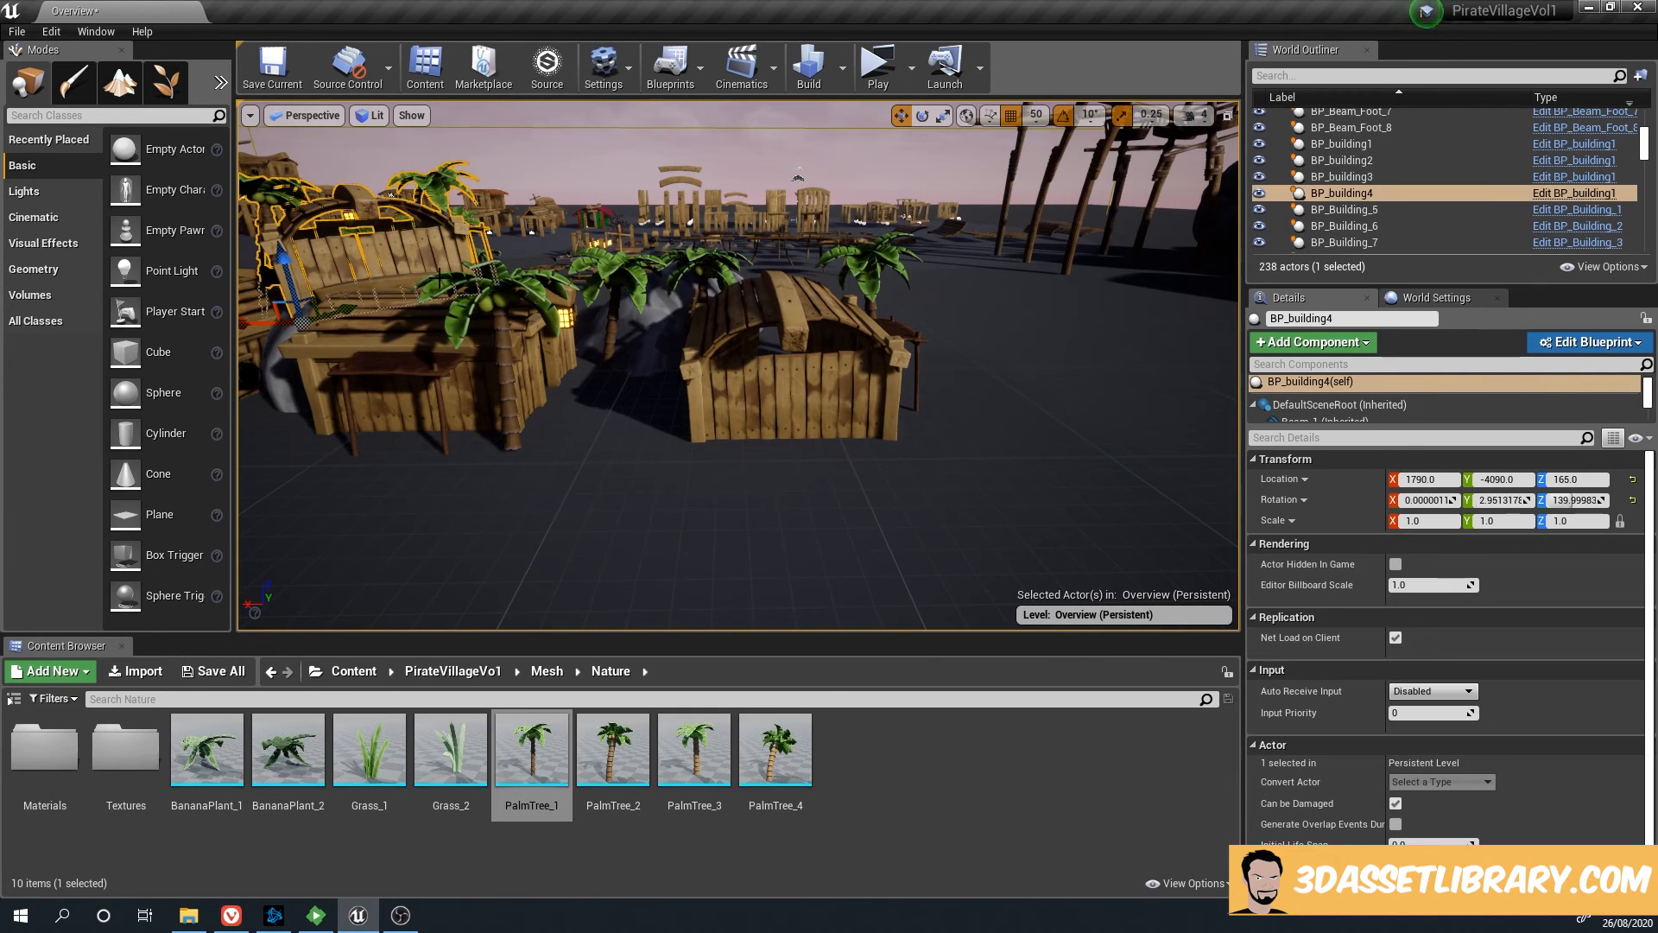
left_click_drag(273, 332, 691, 285, "alt")
key("e")
key("w")
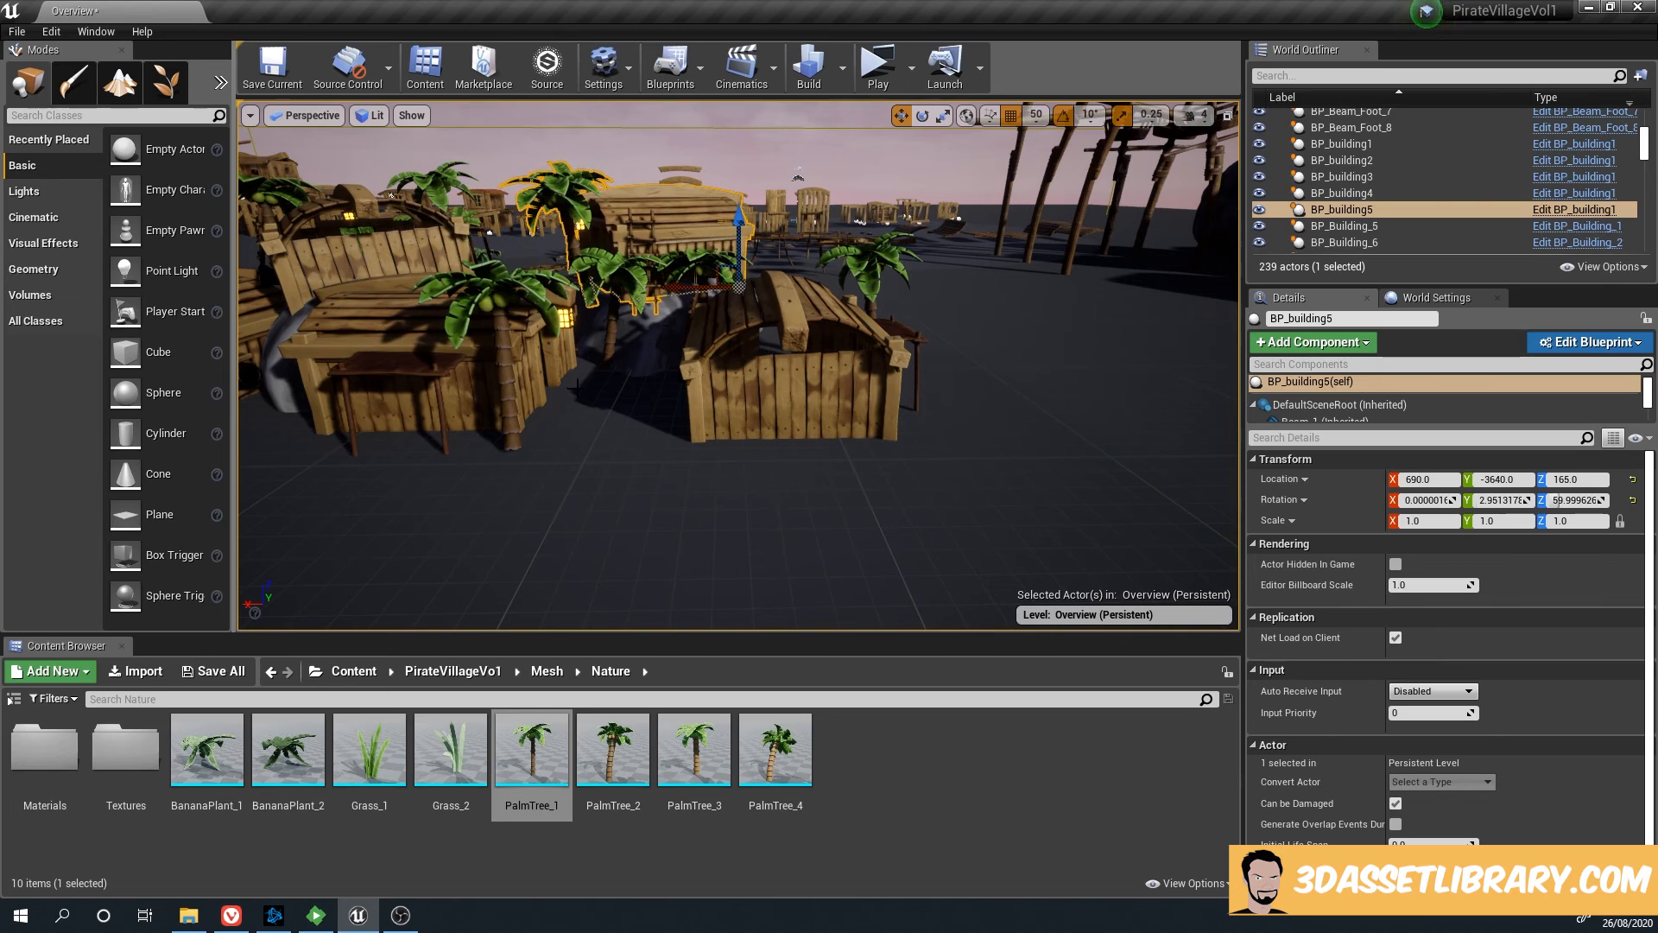
Open the BP_building1 blueprint from the PirateVillageVo1 folder and place its window so the village stays visible beside it
middle_click_drag(576, 388, 549, 405)
left_click(653, 393)
middle_click_drag(653, 393, 518, 393)
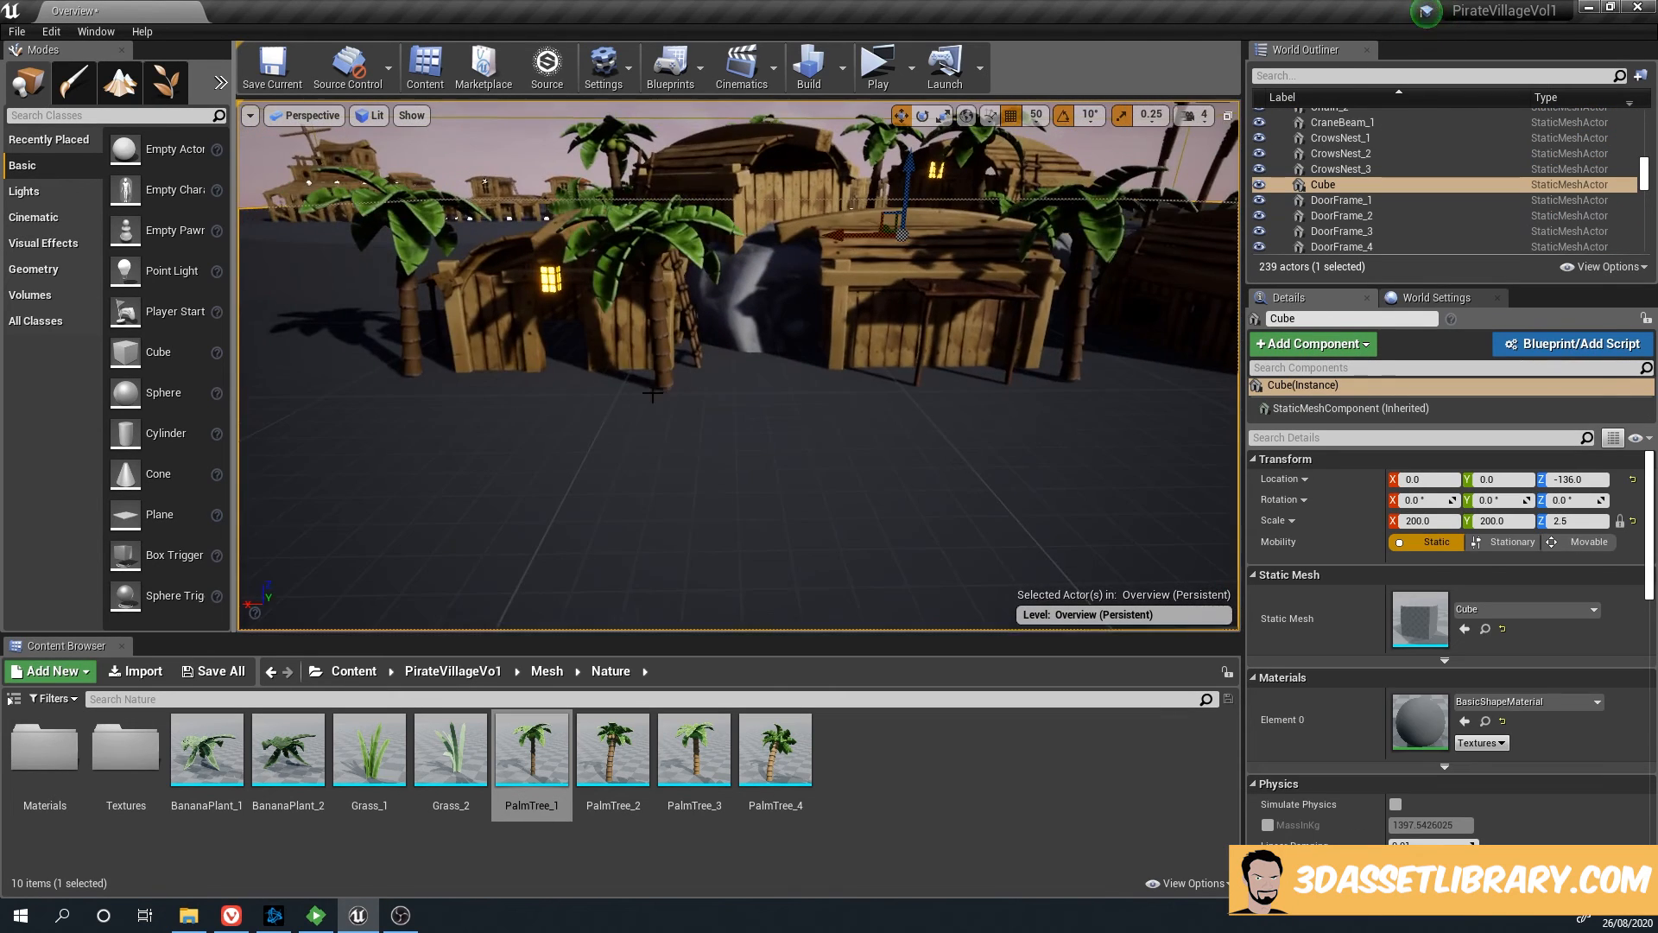
left_click_drag(653, 393, 655, 389)
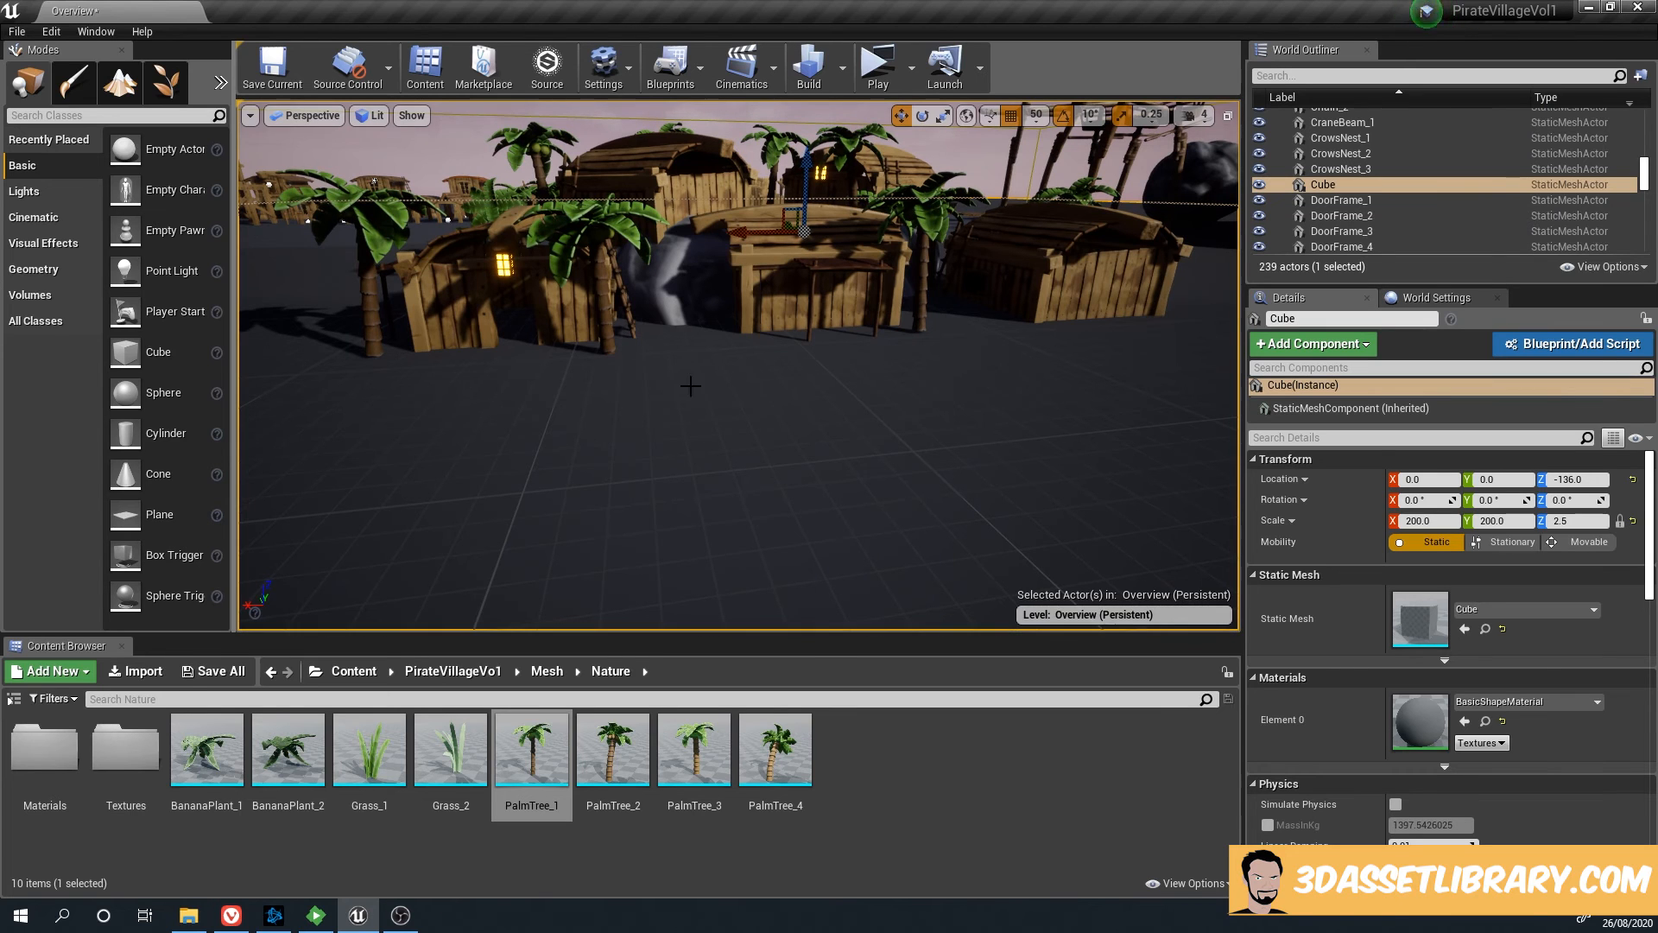
left_click(546, 671)
left_click(427, 674)
double_click(385, 751)
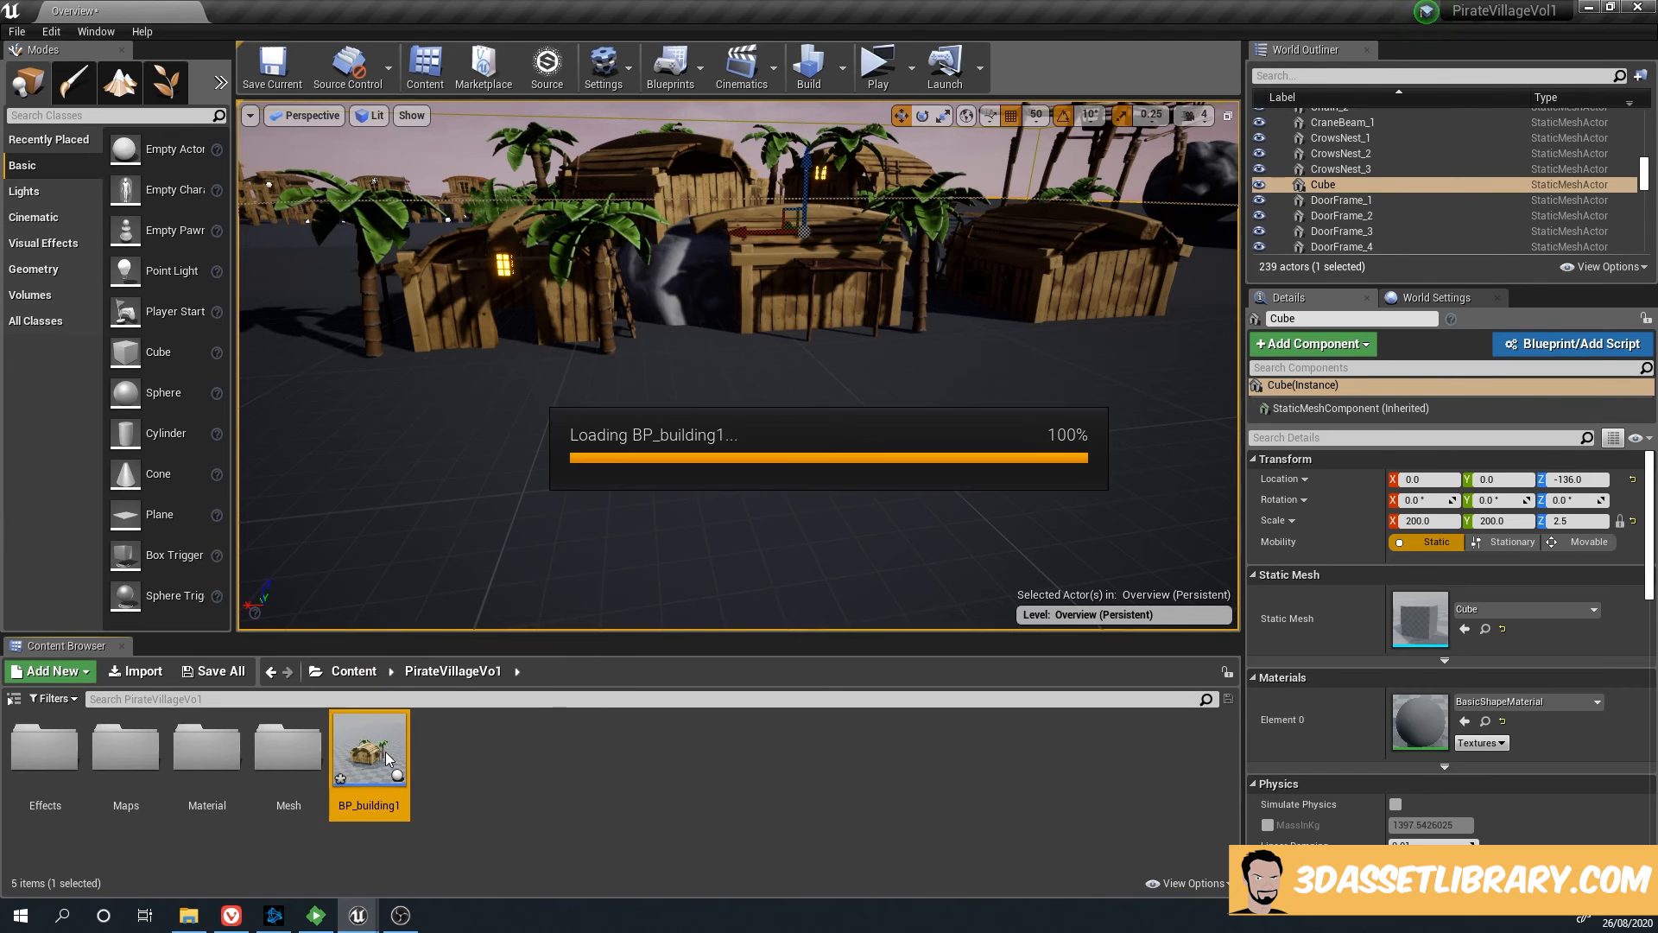
left_click(874, 149)
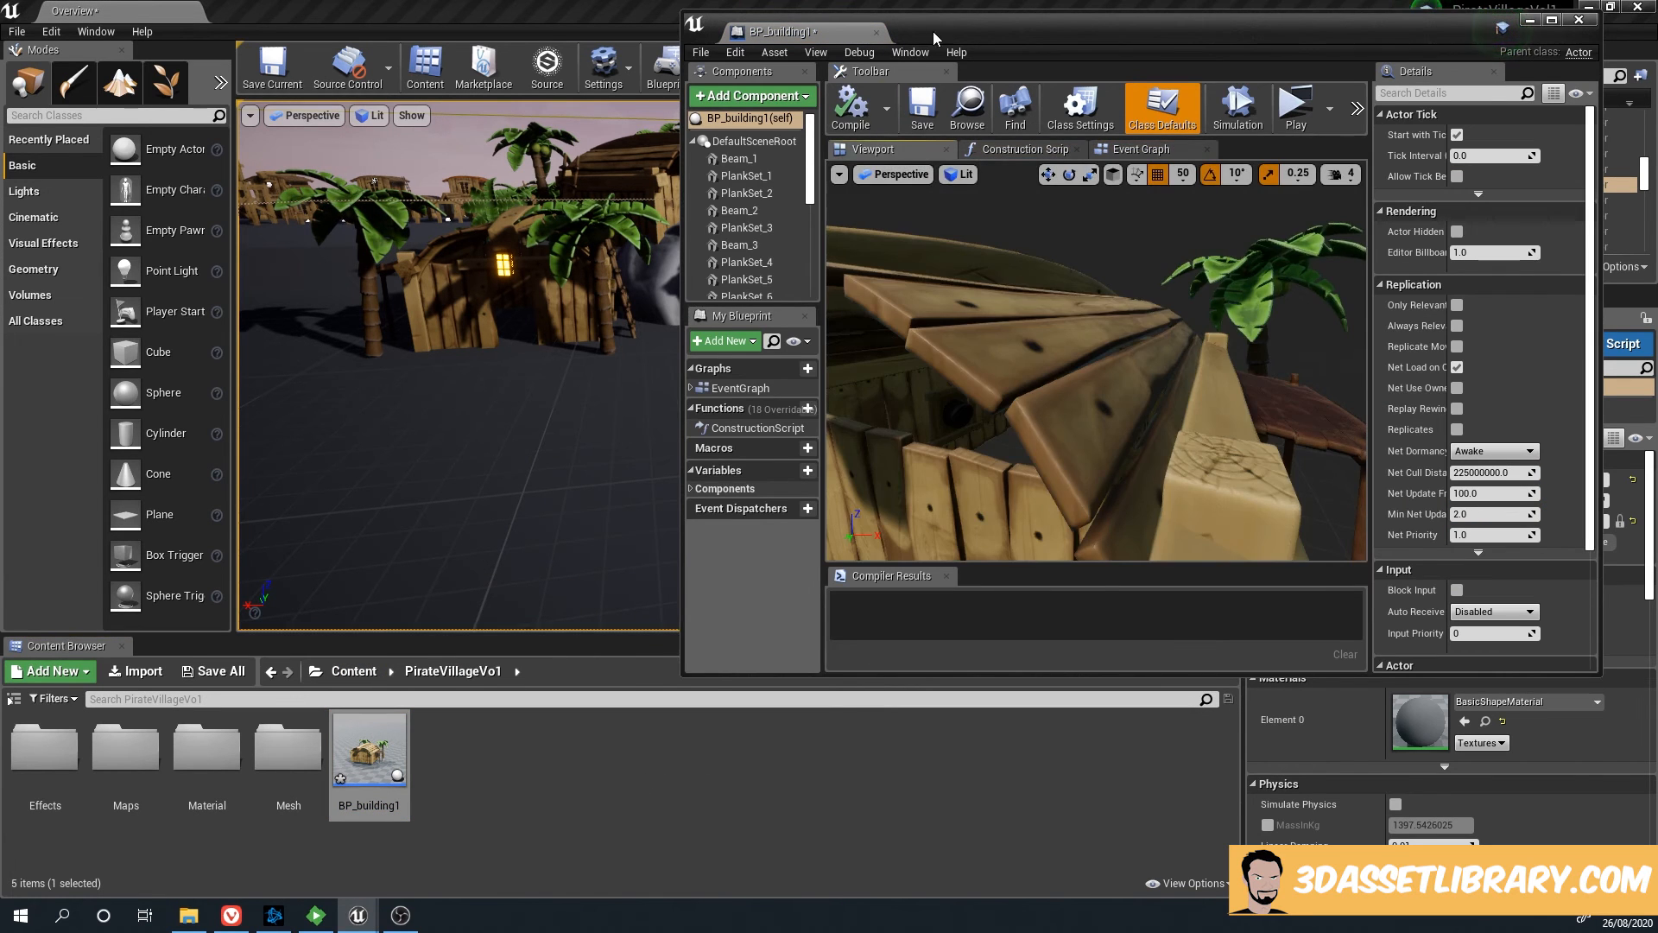
left_click_drag(933, 31, 1076, 185)
scroll(1207, 469, "down", 5)
Try deleting both palm trees from the BP_building1 blueprint, checking the placed copies in the level, and undo both deletions
left_click(1350, 472)
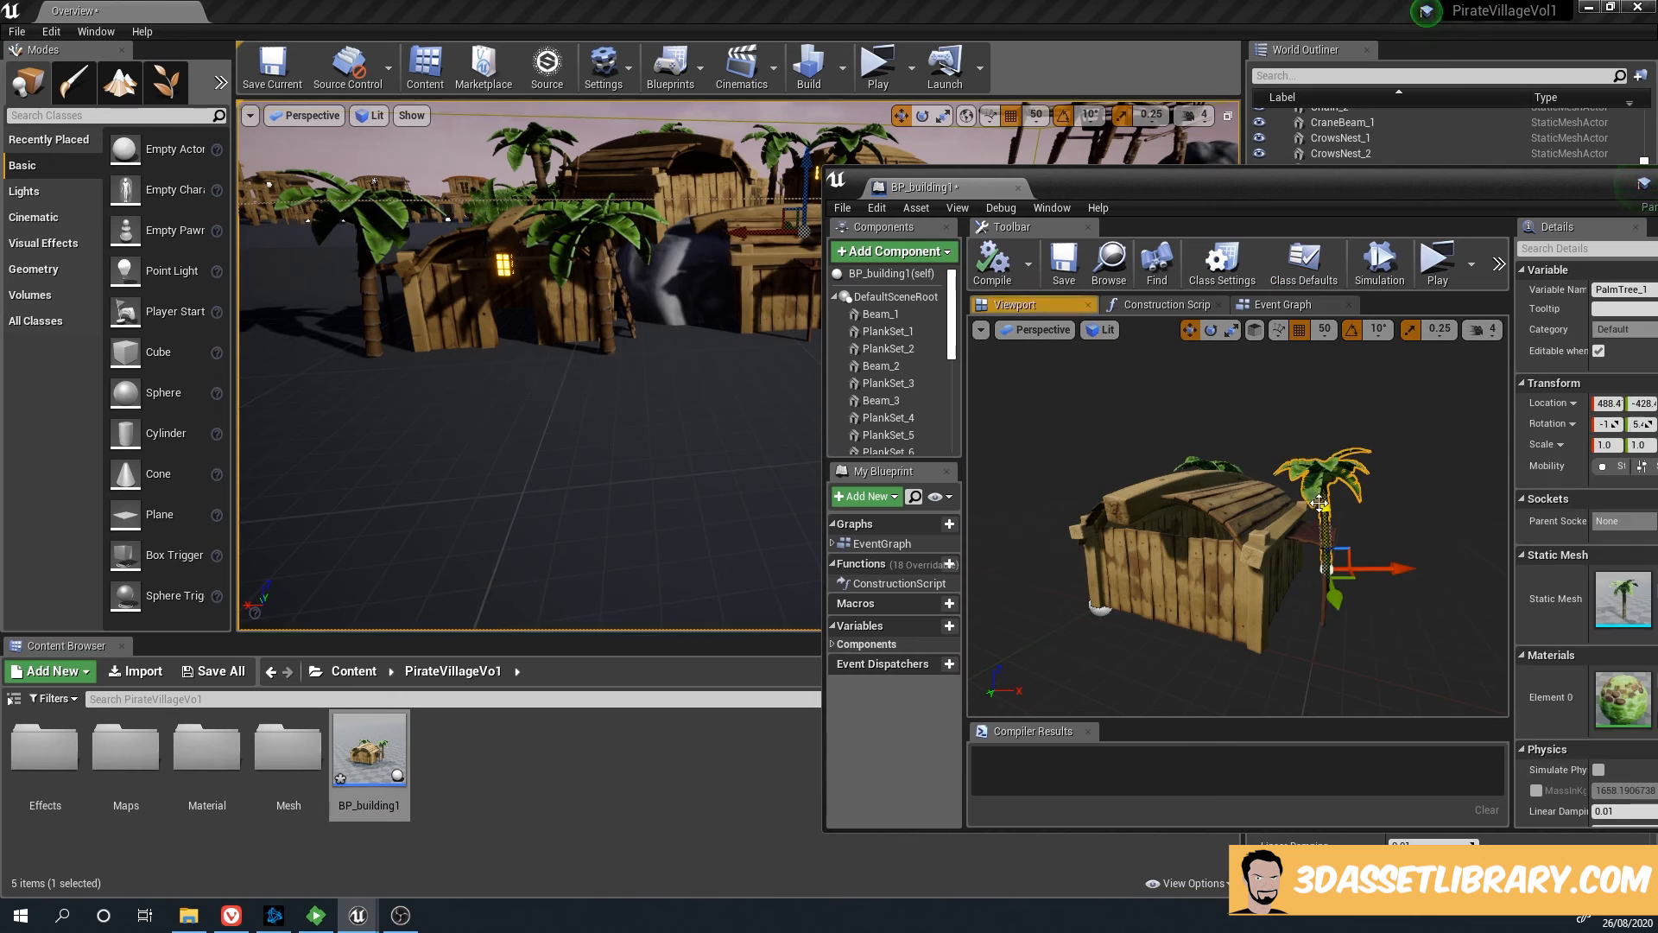
key("Delete")
left_click(1223, 467)
key("Delete")
right_click_drag(679, 378, 590, 374)
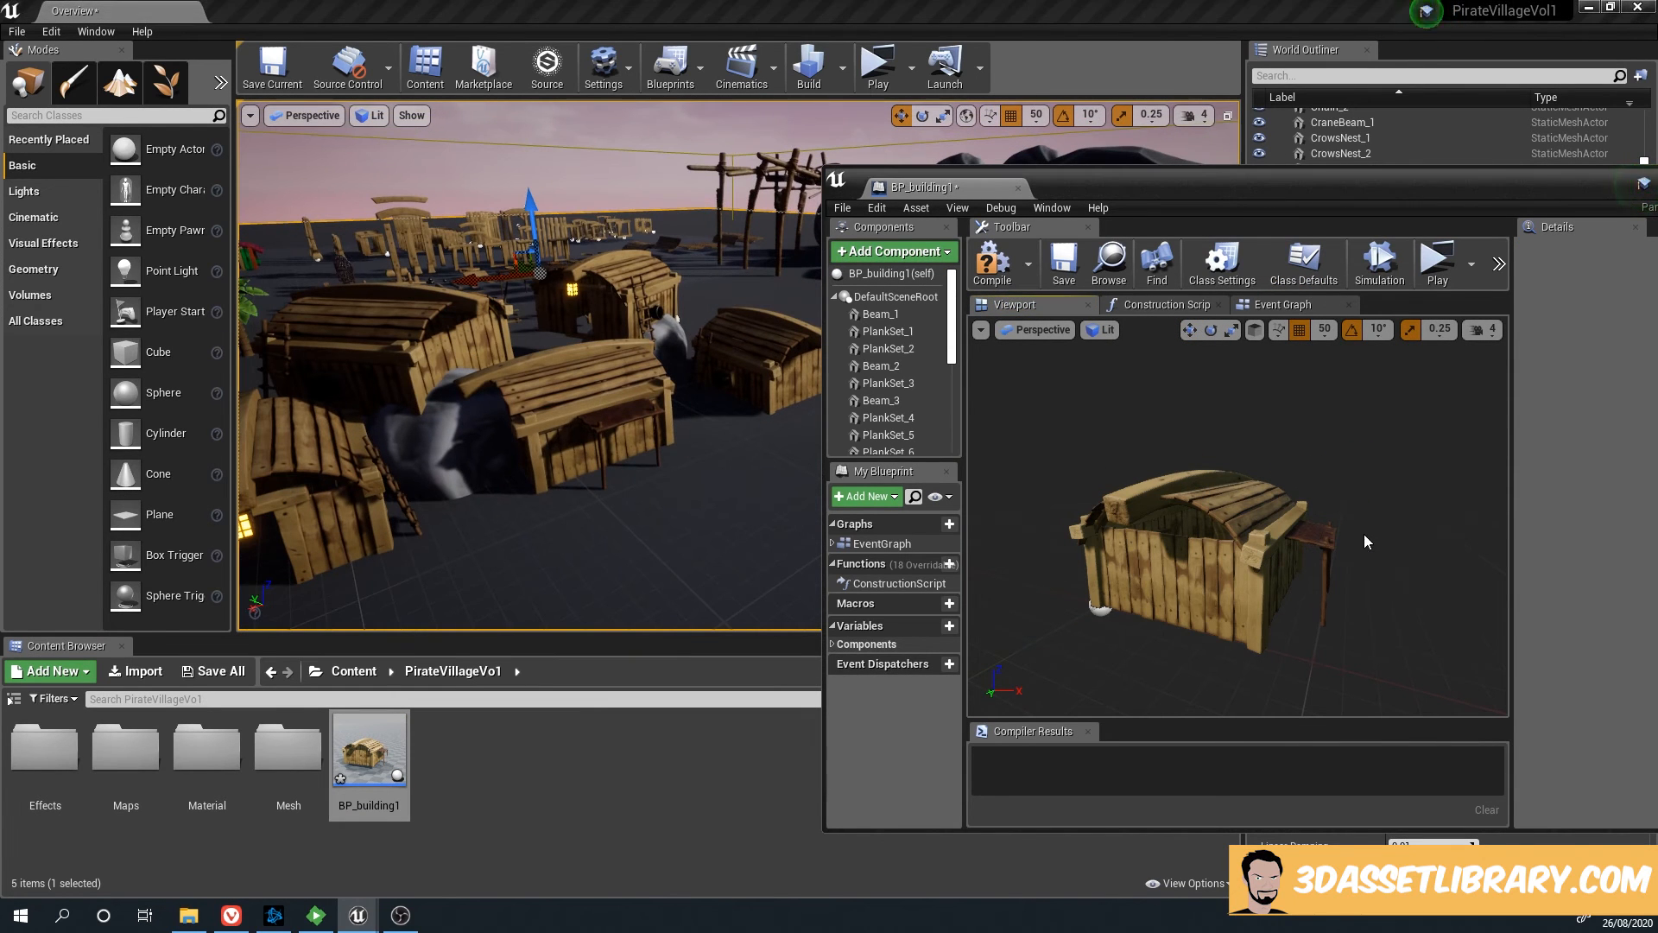
key("ctrl+z")
key("ctrl+z")
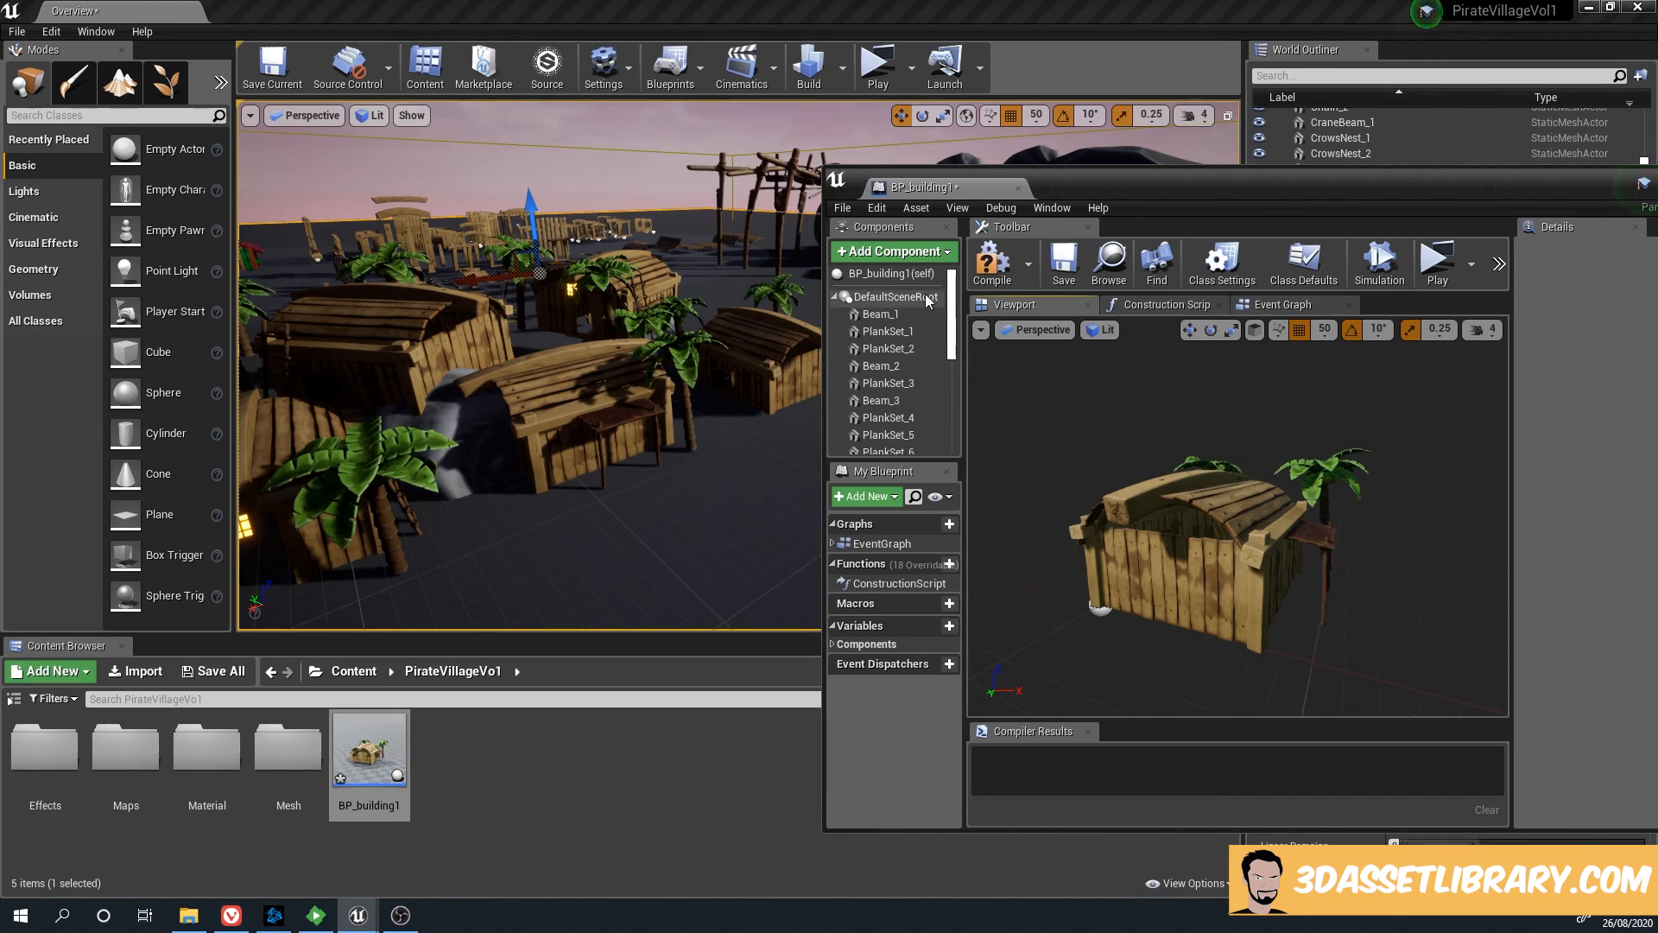
Add the CrowsNest_3 mesh from the Mesh/Other folder to the BP_building1 blueprint under DefaultSceneRoot
left_click(927, 300)
double_click(289, 750)
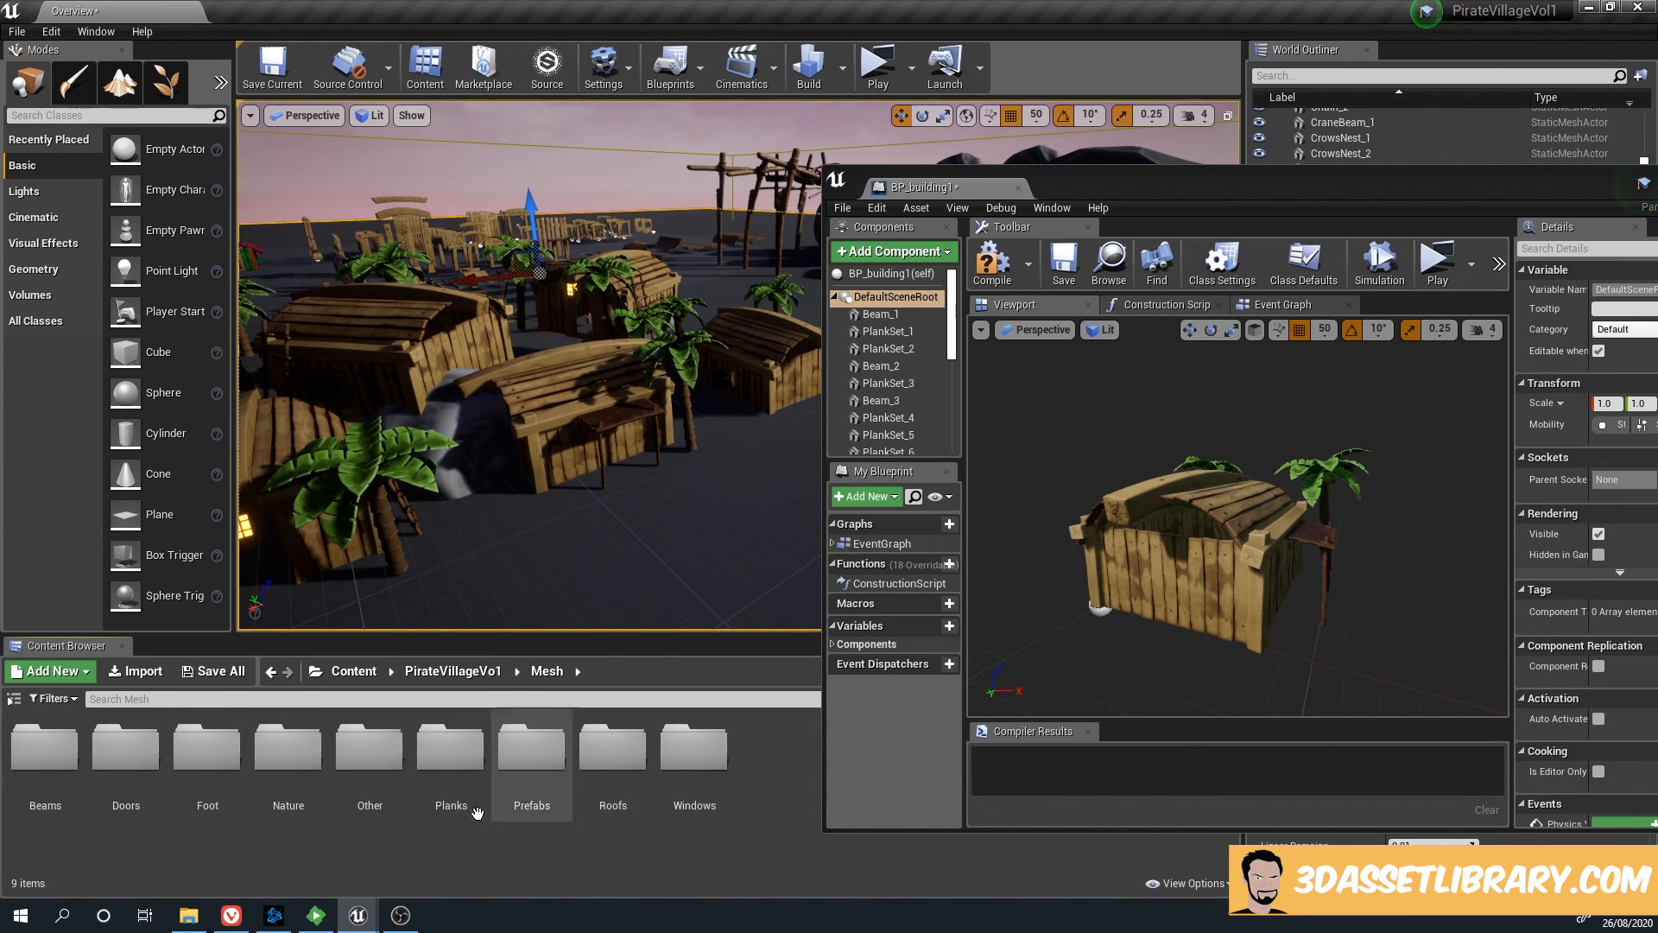
double_click(370, 749)
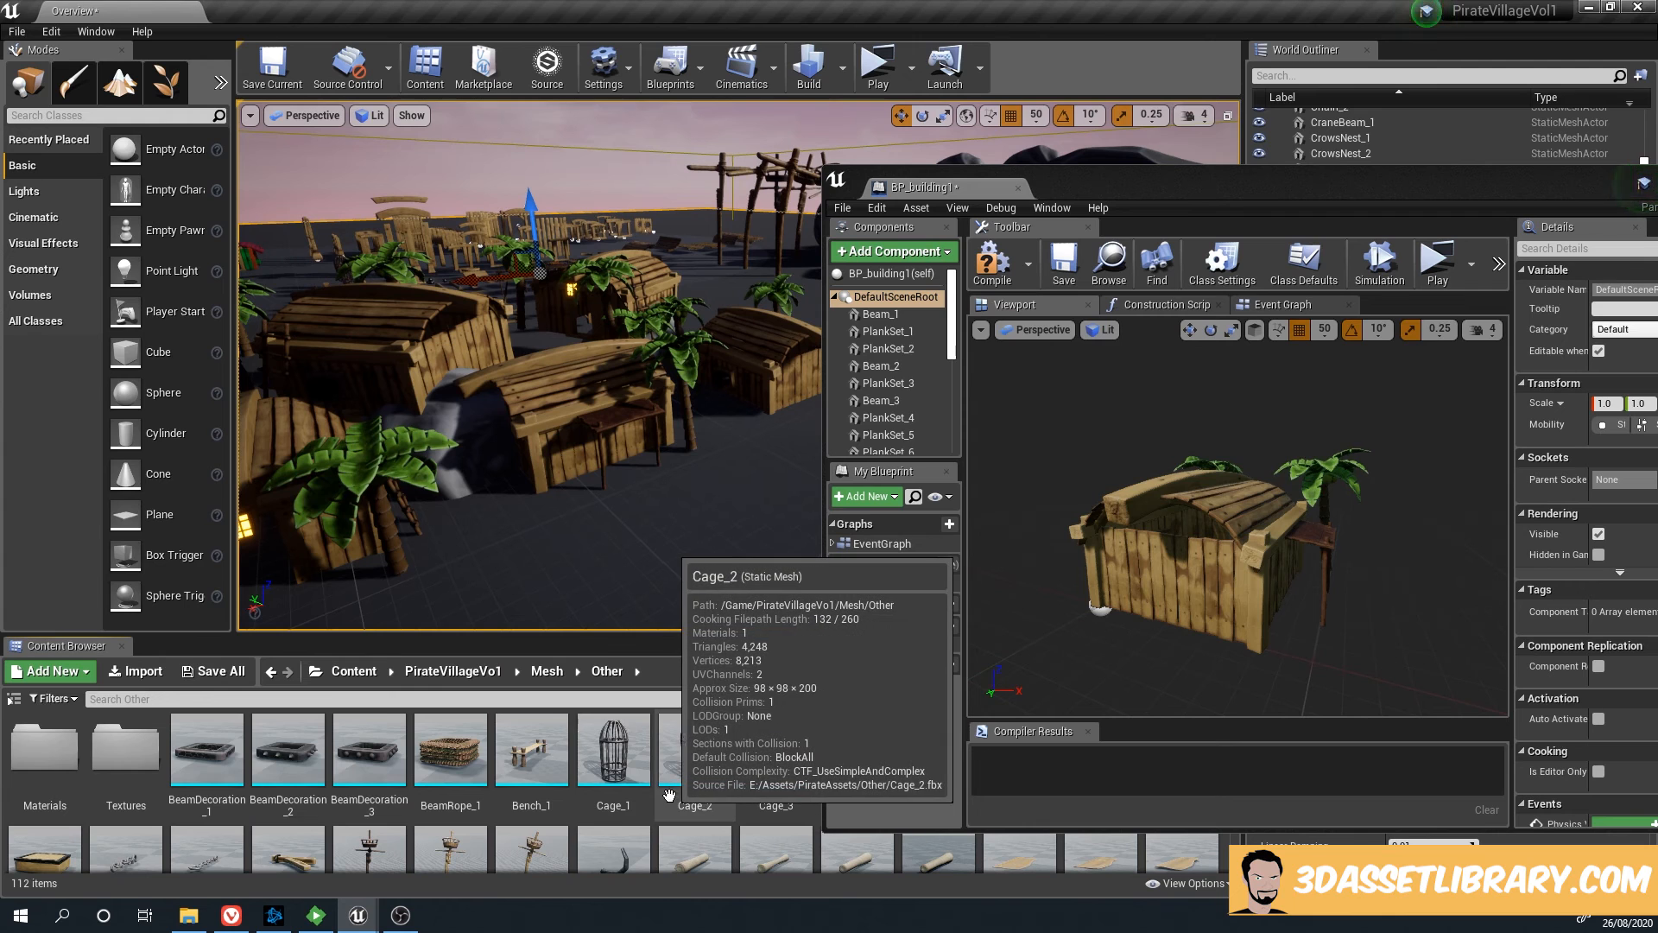
scroll(605, 808, "down", 1)
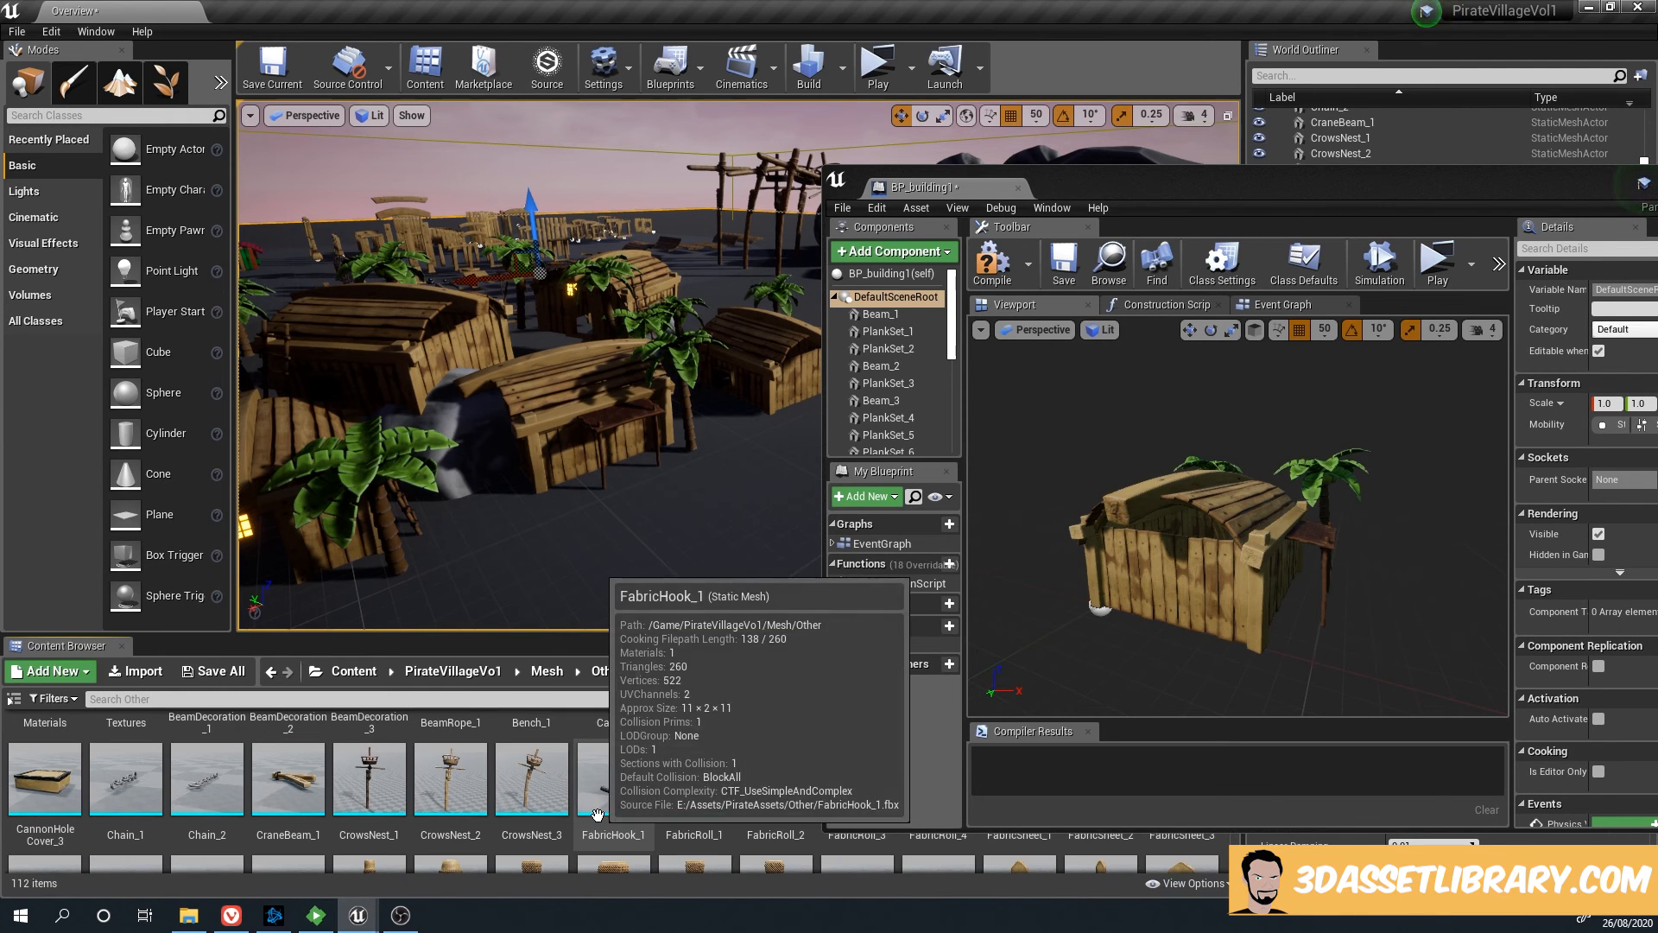
left_click(534, 780)
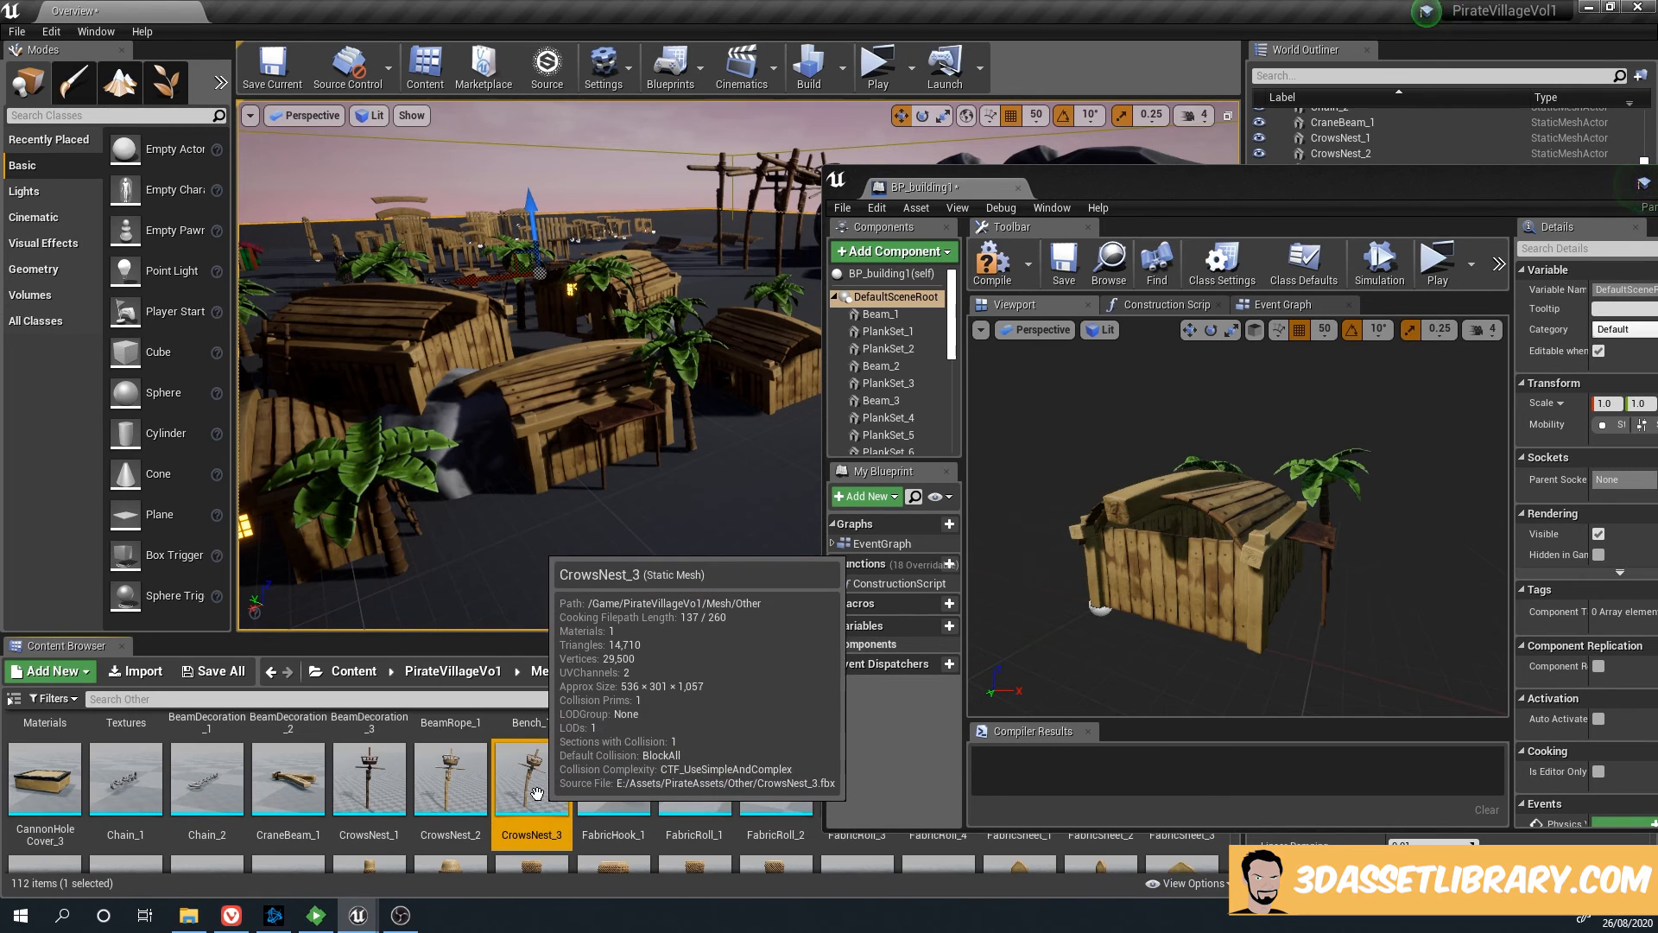
left_click_drag(536, 793, 898, 354)
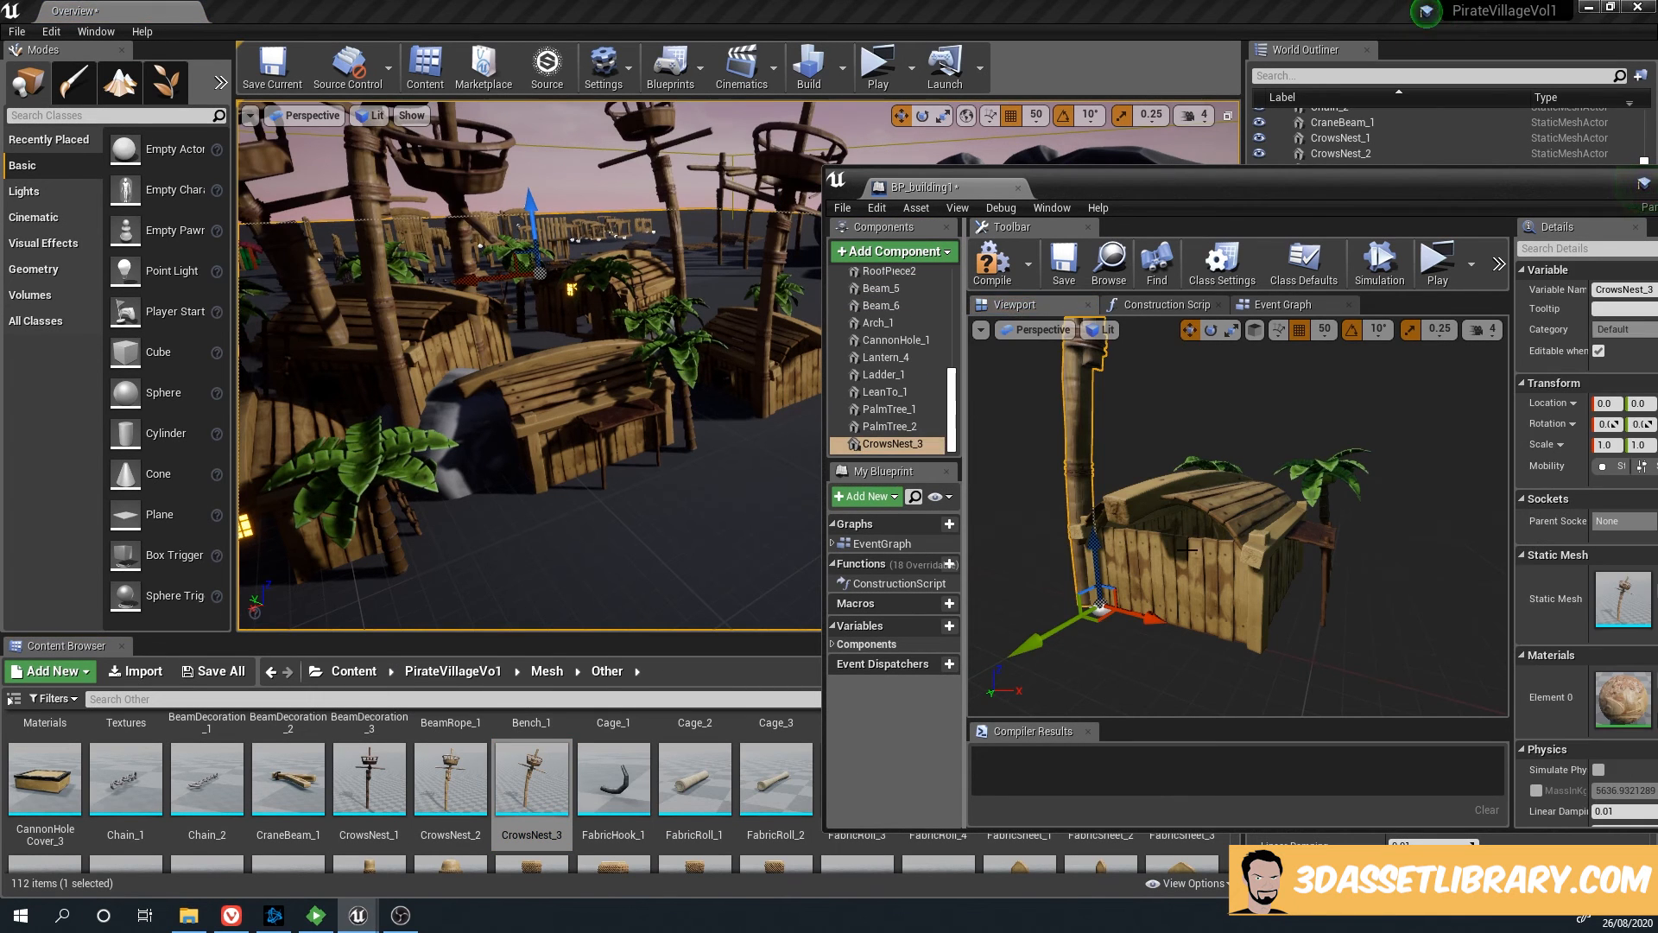
Scale the crow's nest uniformly to 0.5 and move it to X 100, Y -100 so it rises through the roof
left_click(1076, 553)
left_click(1069, 484)
key("r")
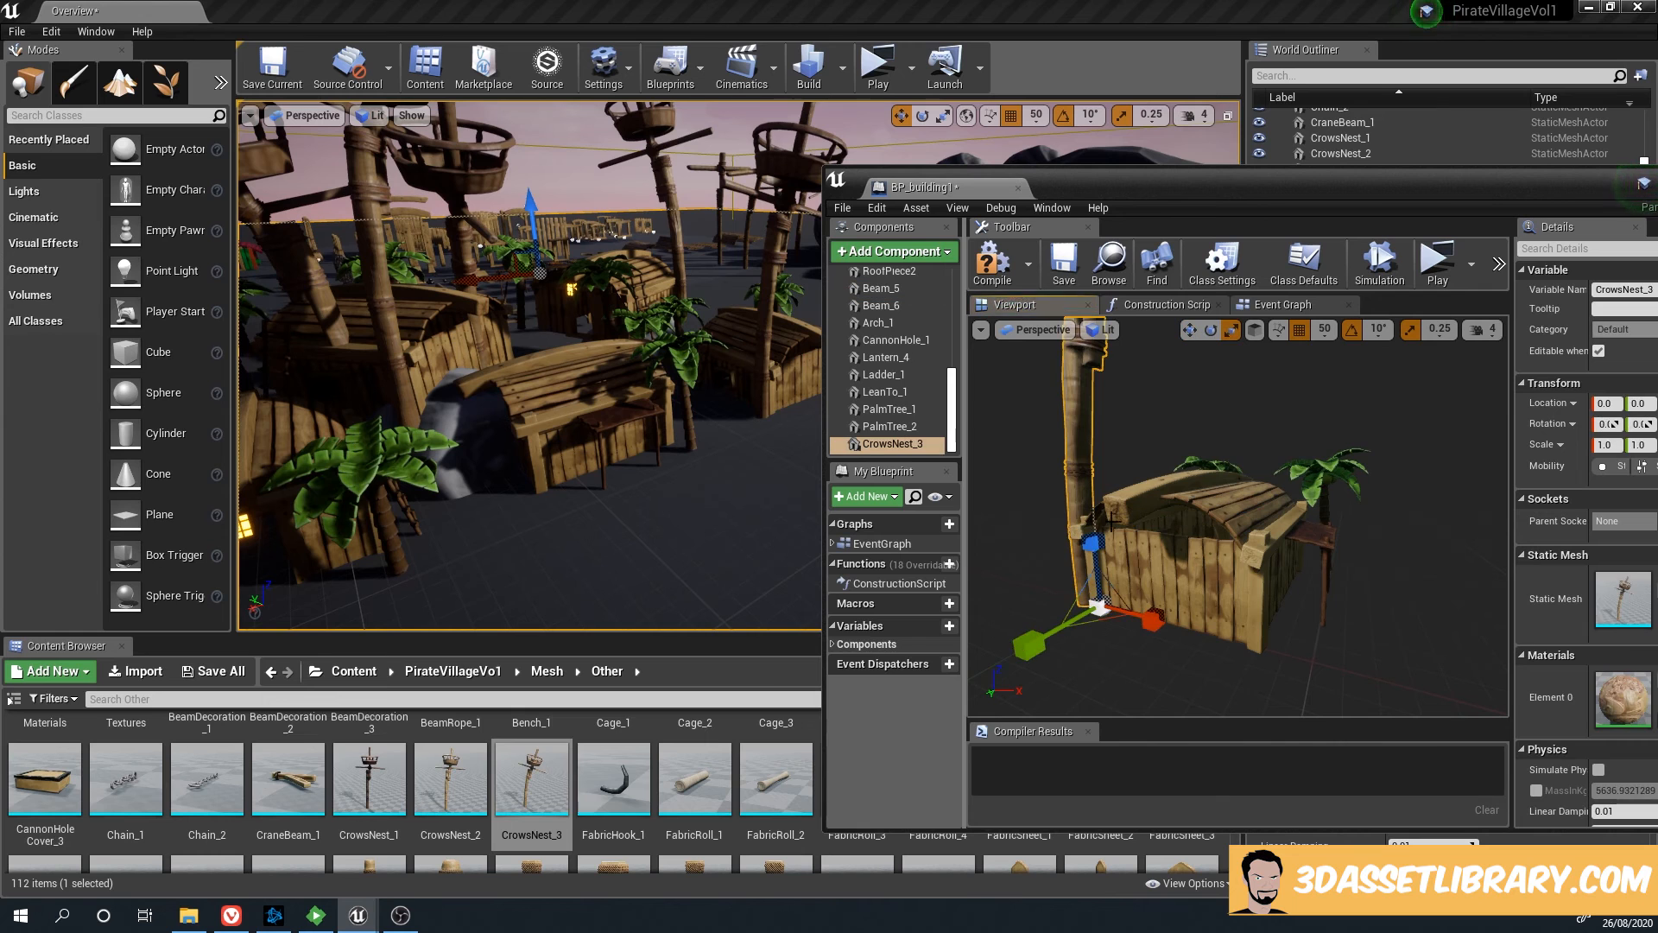
left_click(1099, 611)
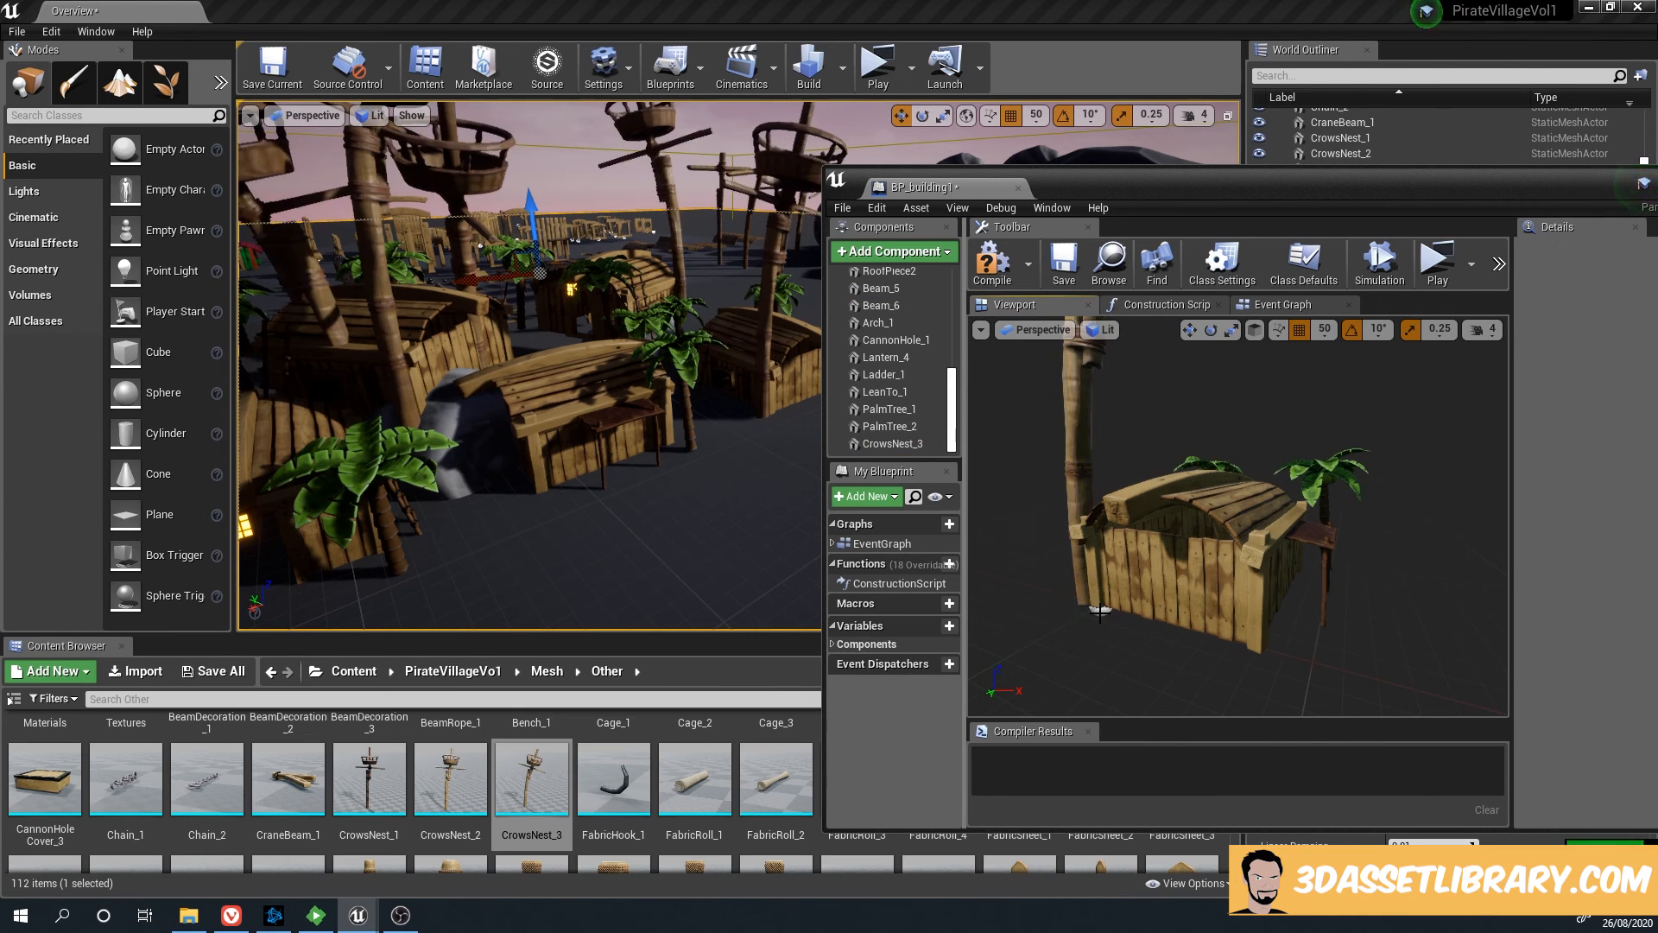
left_click(1073, 576)
left_click_drag(1098, 609, 1207, 633)
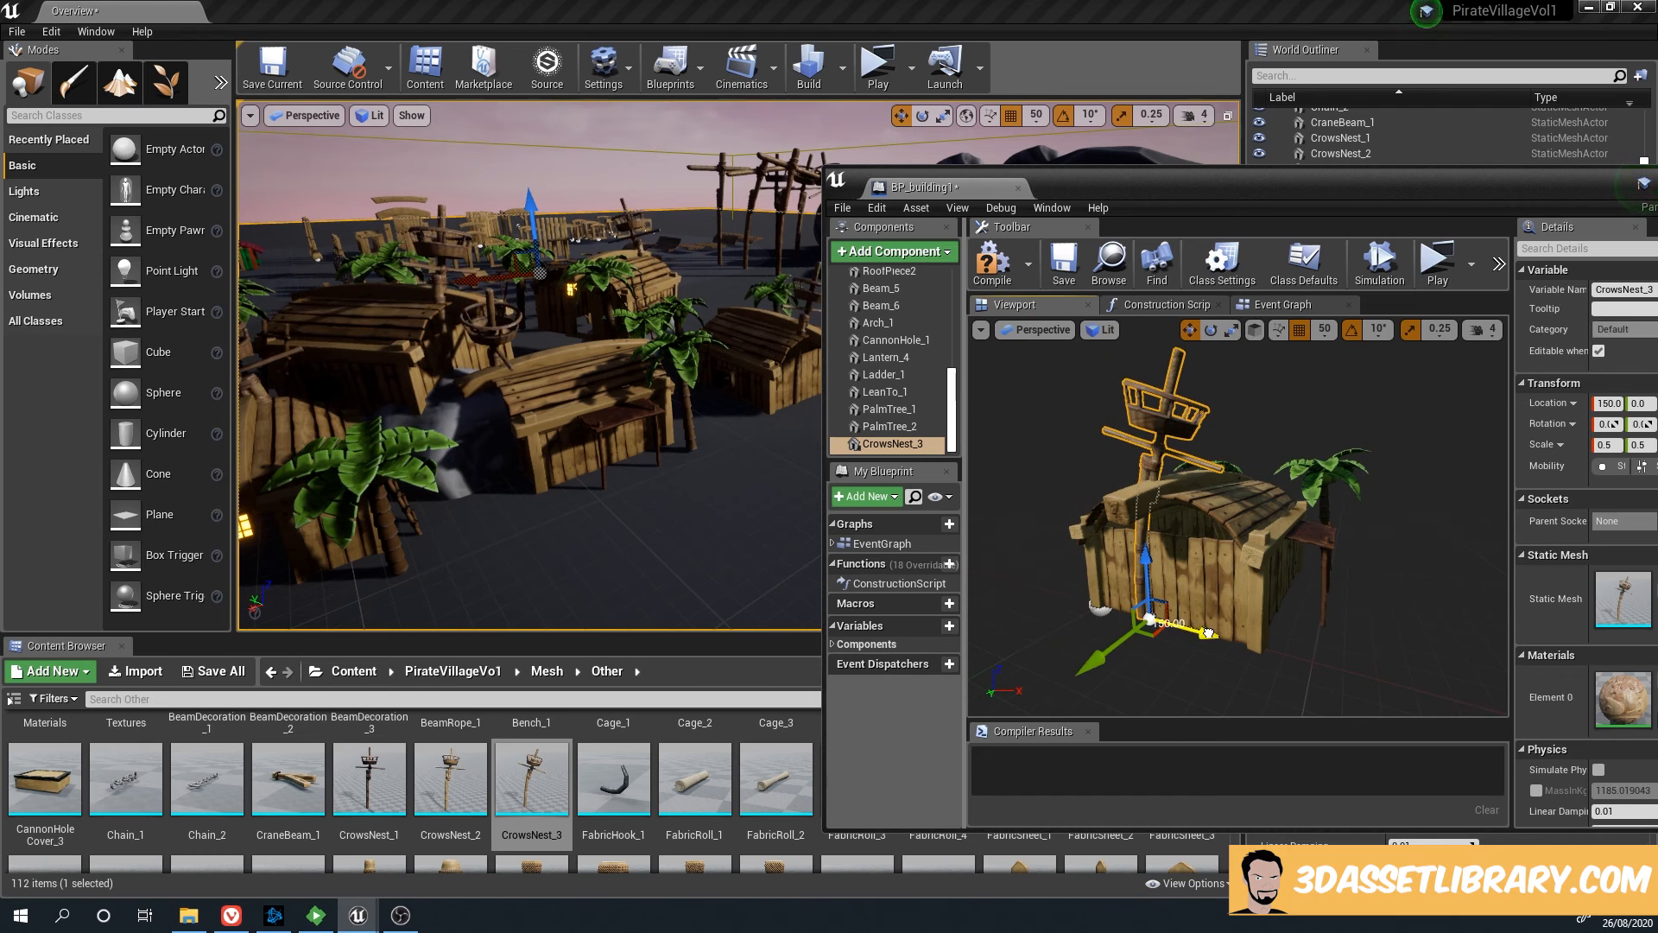
left_click_drag(1103, 654, 1199, 604)
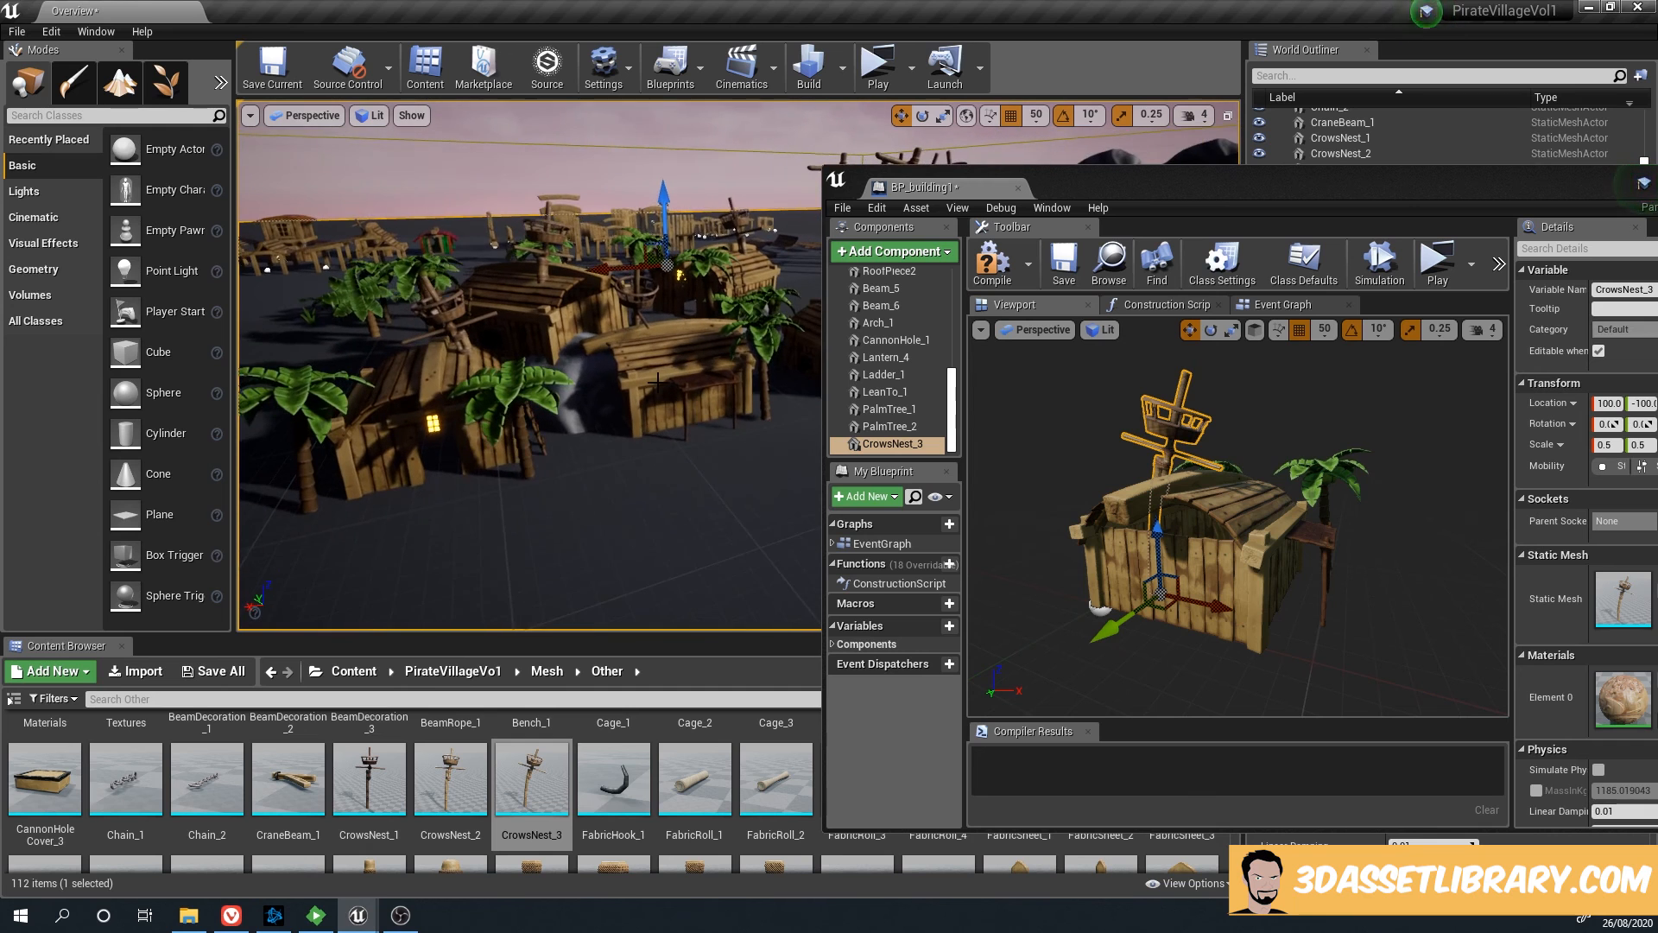
Compile and save the BP_building1 blueprint and close its editor
left_click(1065, 268)
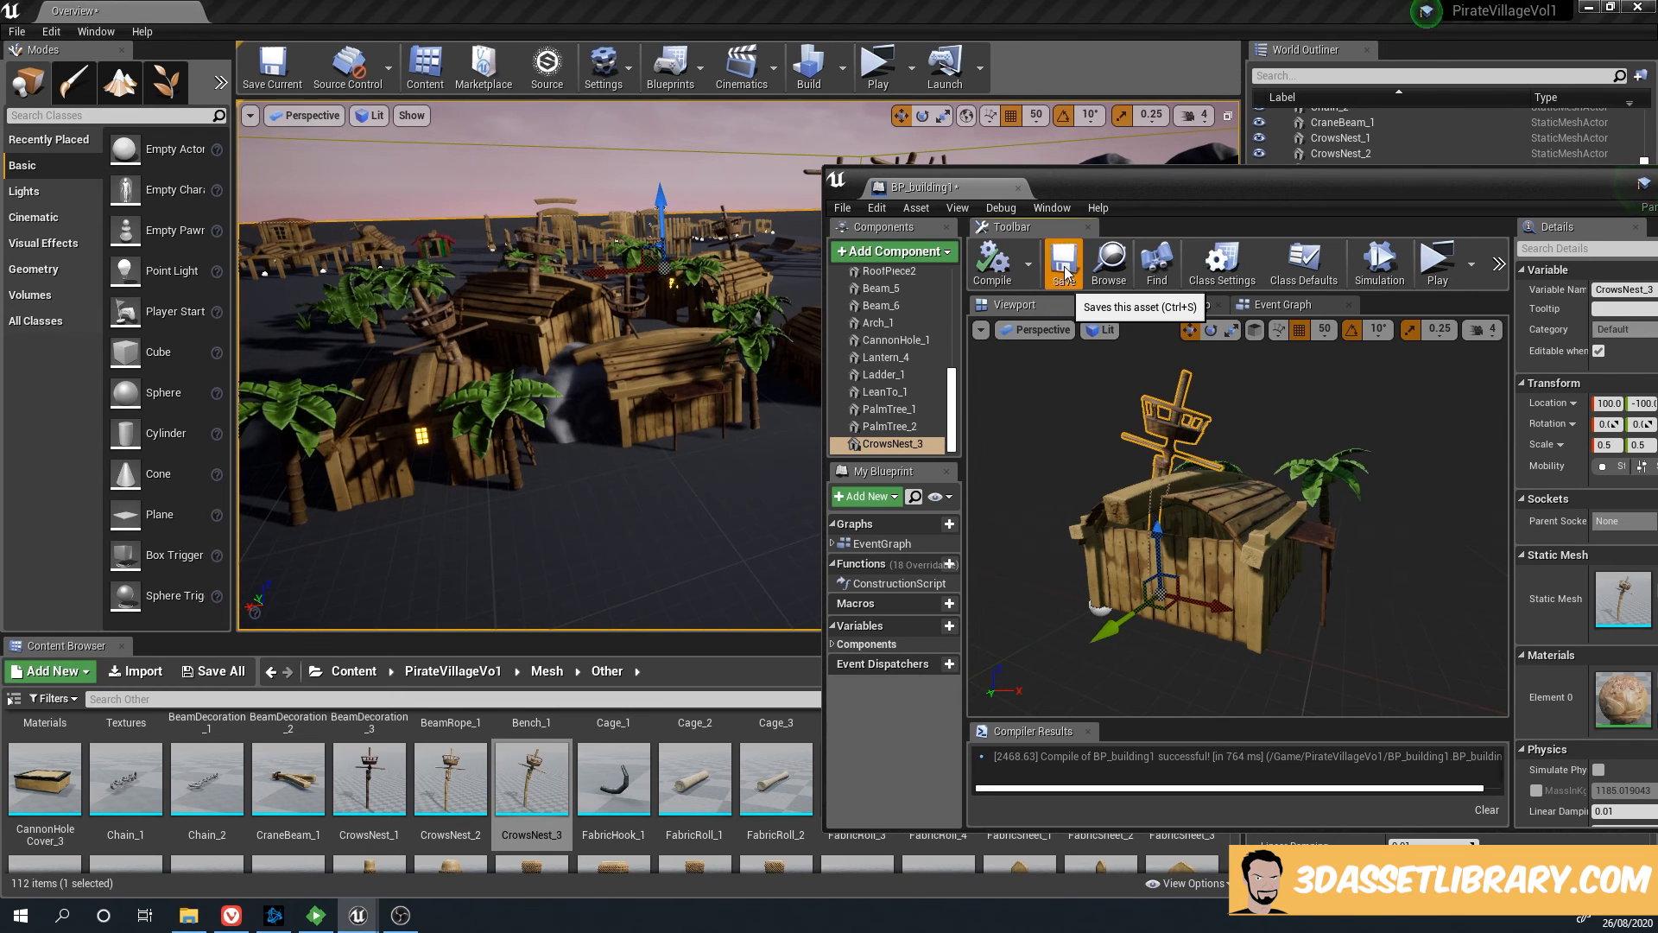
left_click(1018, 187)
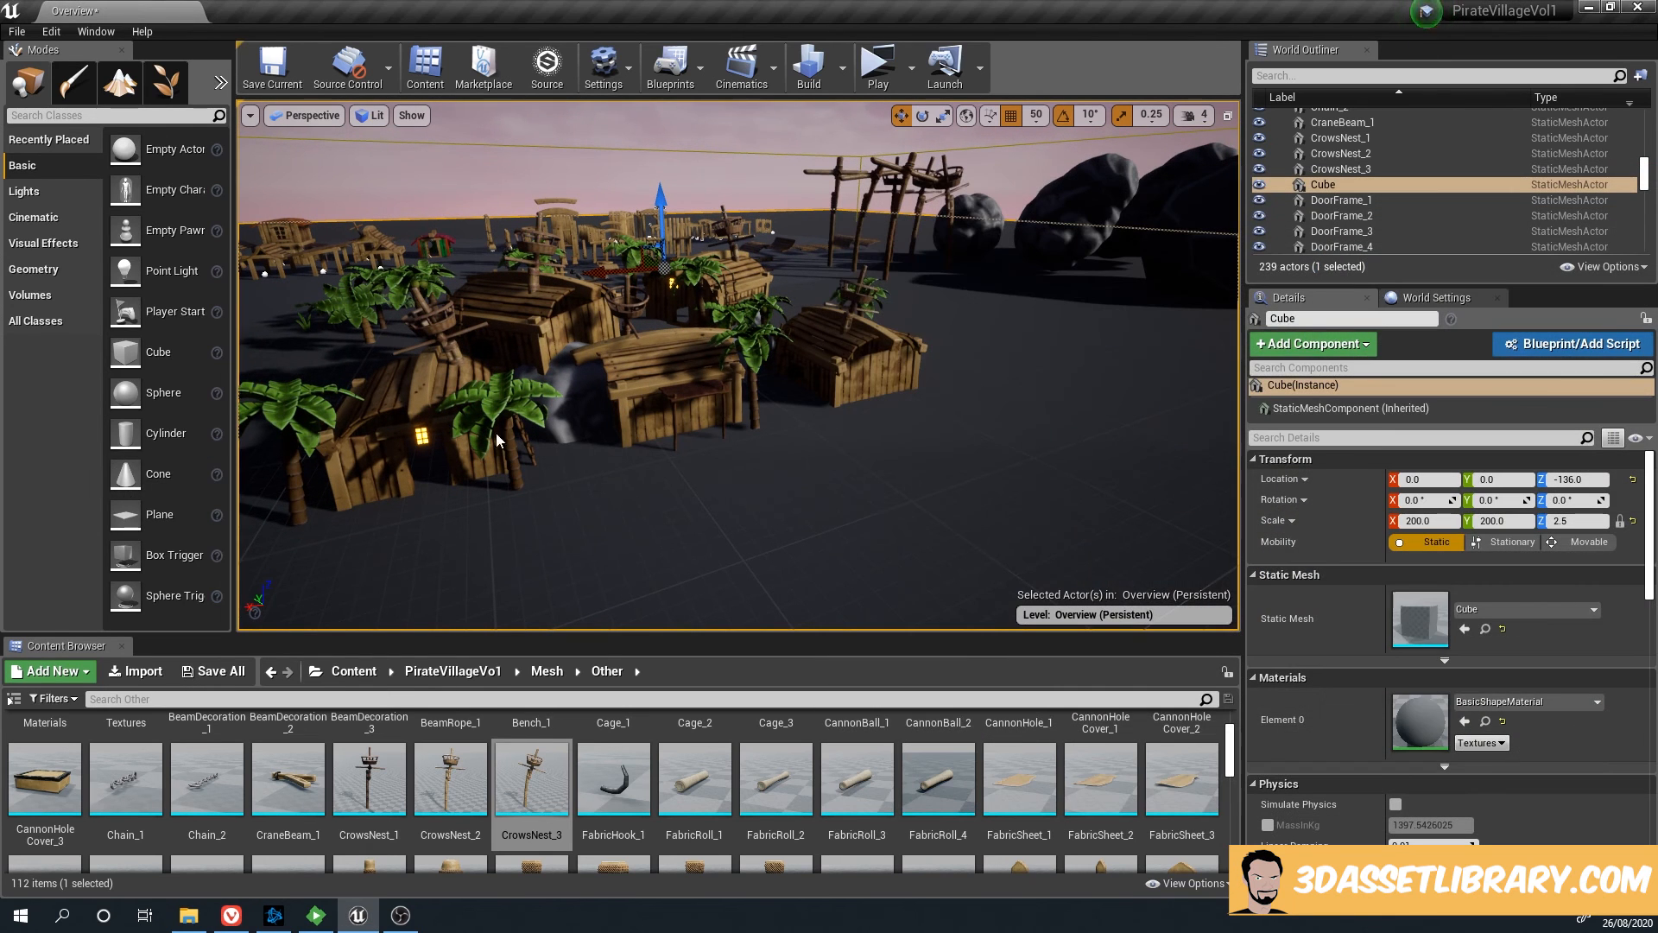
Examine the updated village from several angles, focusing on BP_building1 with its crow's nest and palm trees
key("w")
right_click_drag(496, 440, 431, 428)
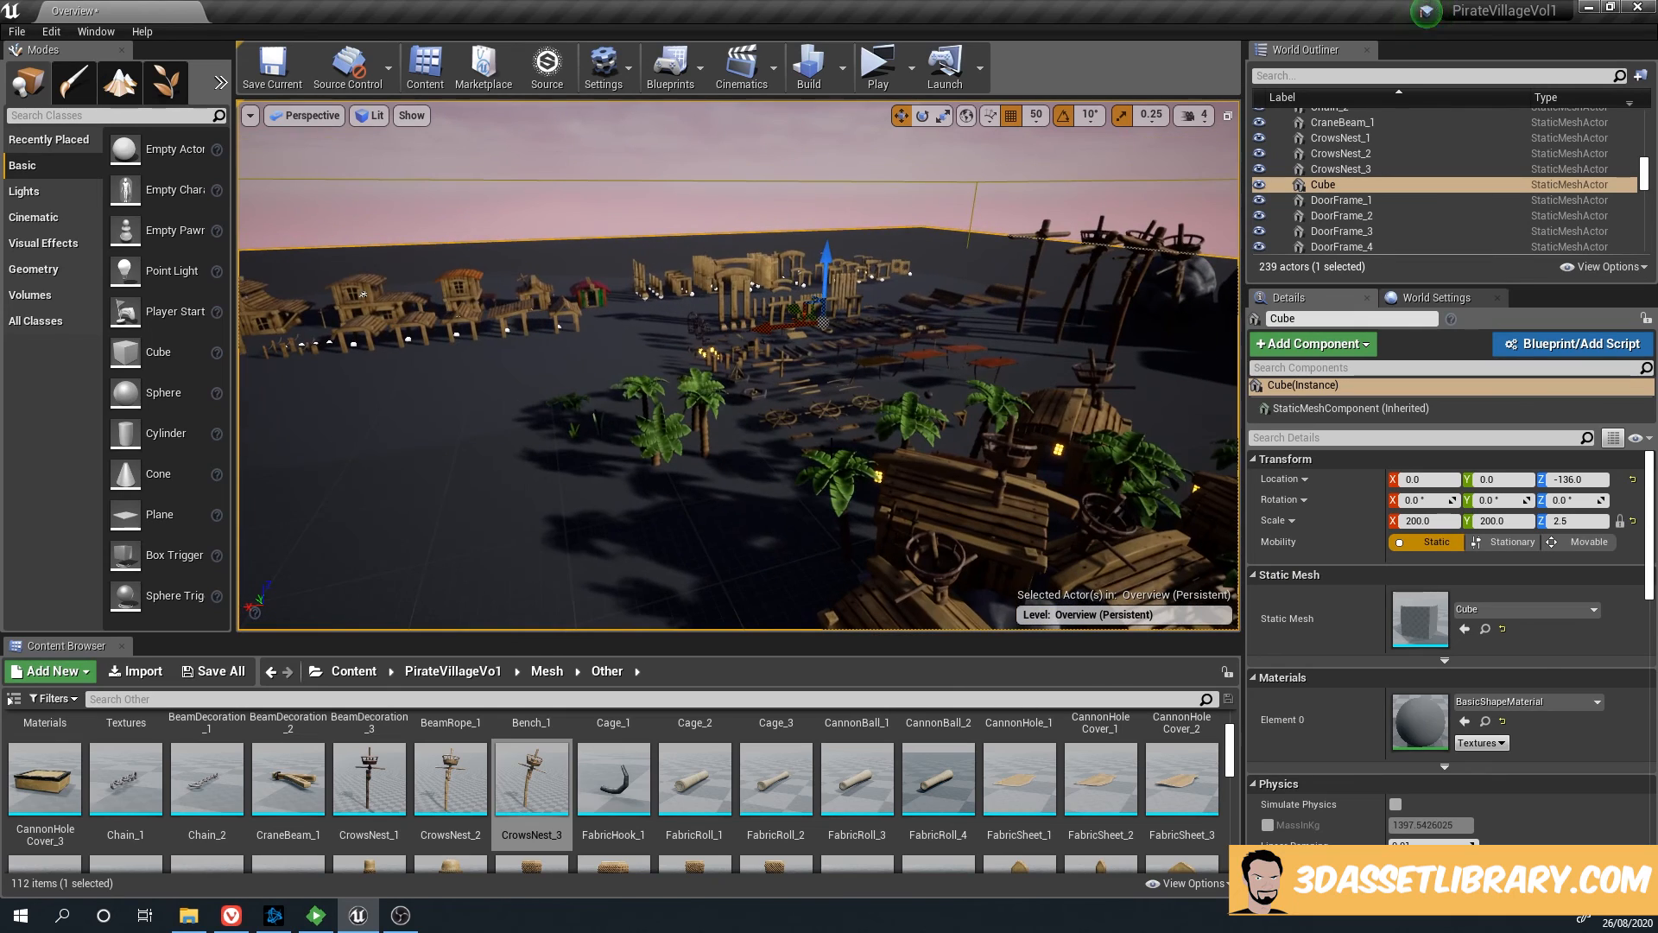
middle_click_drag(887, 409, 801, 351)
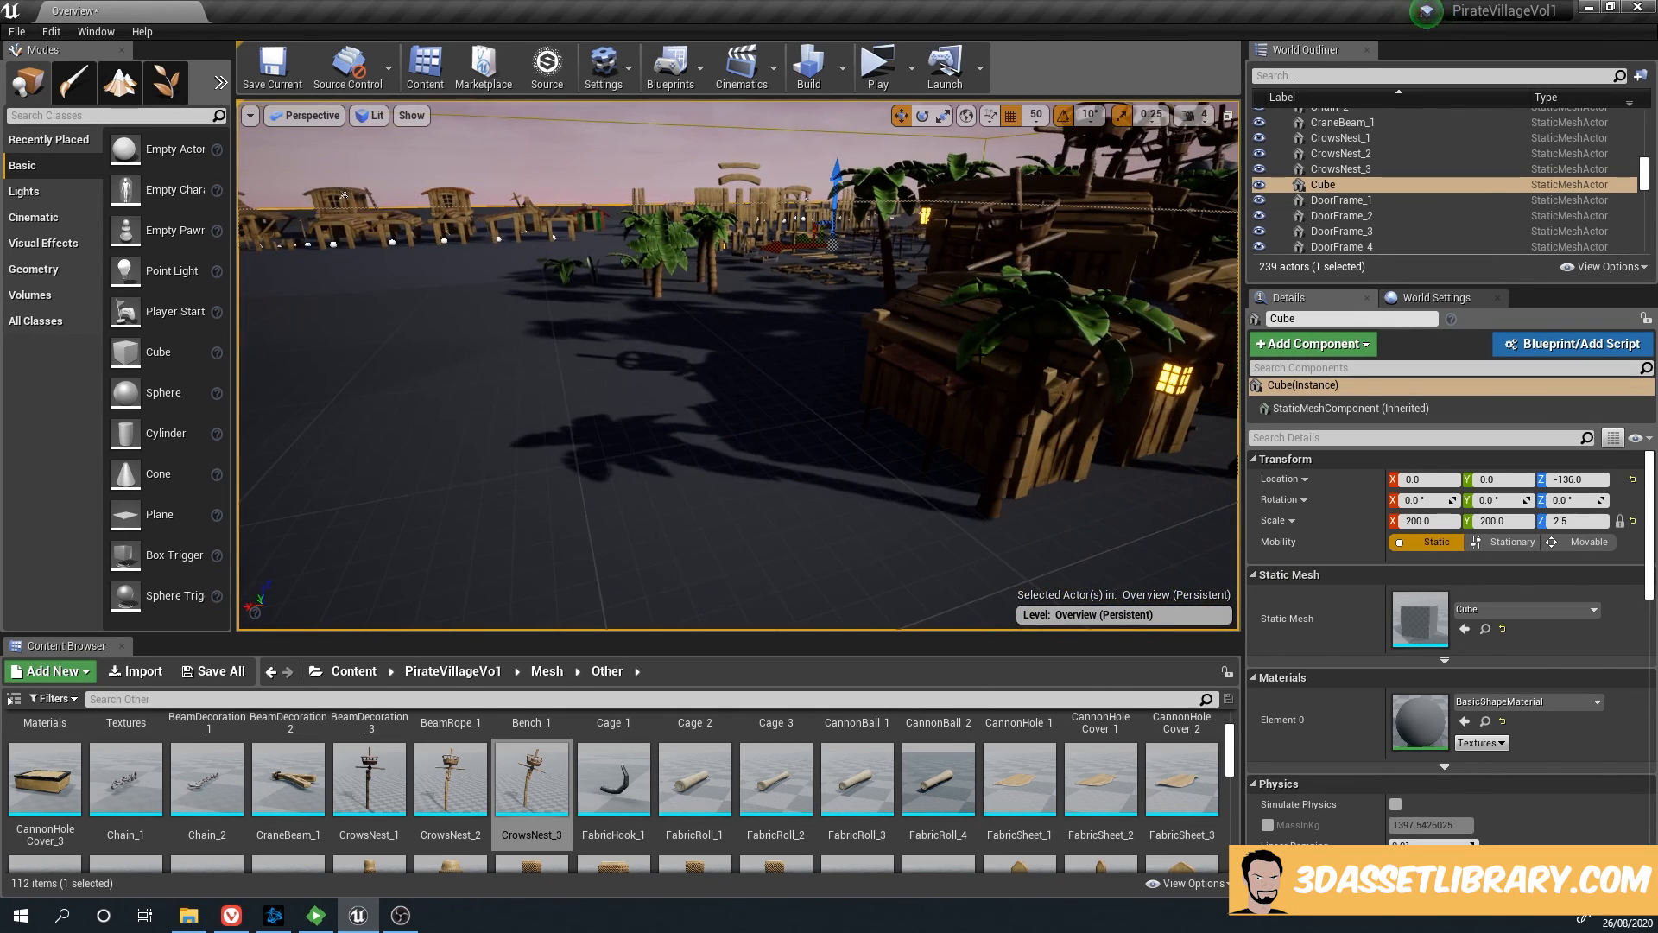
right_click_drag(982, 356, 1049, 352)
key("d")
left_click(565, 333)
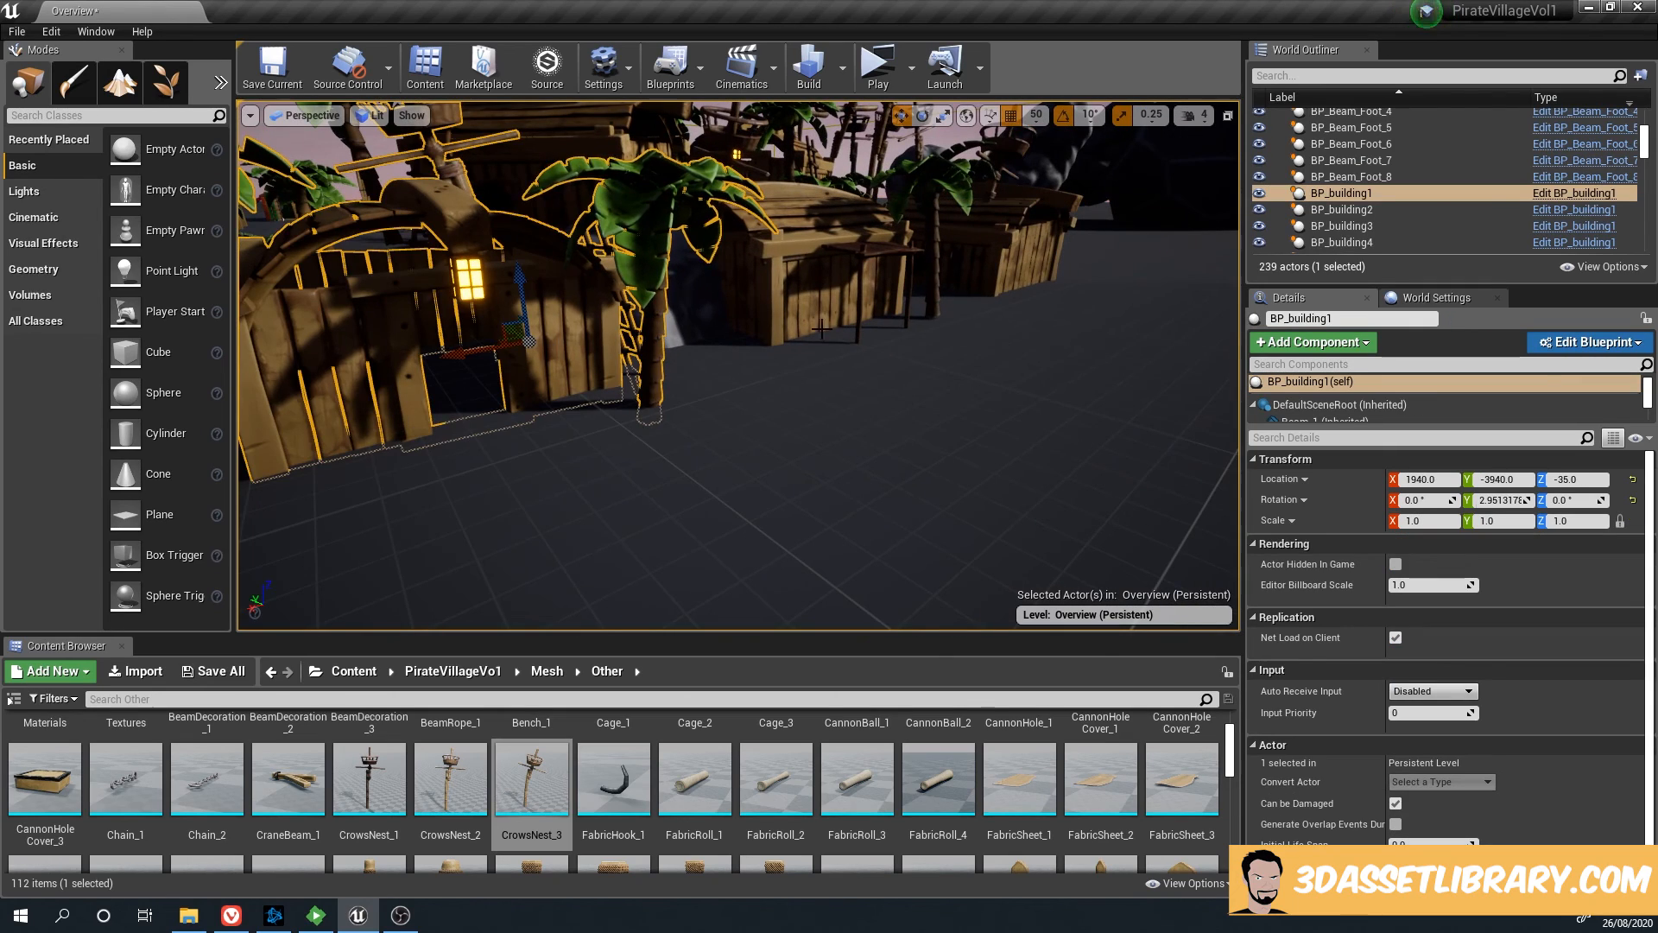
key("f")
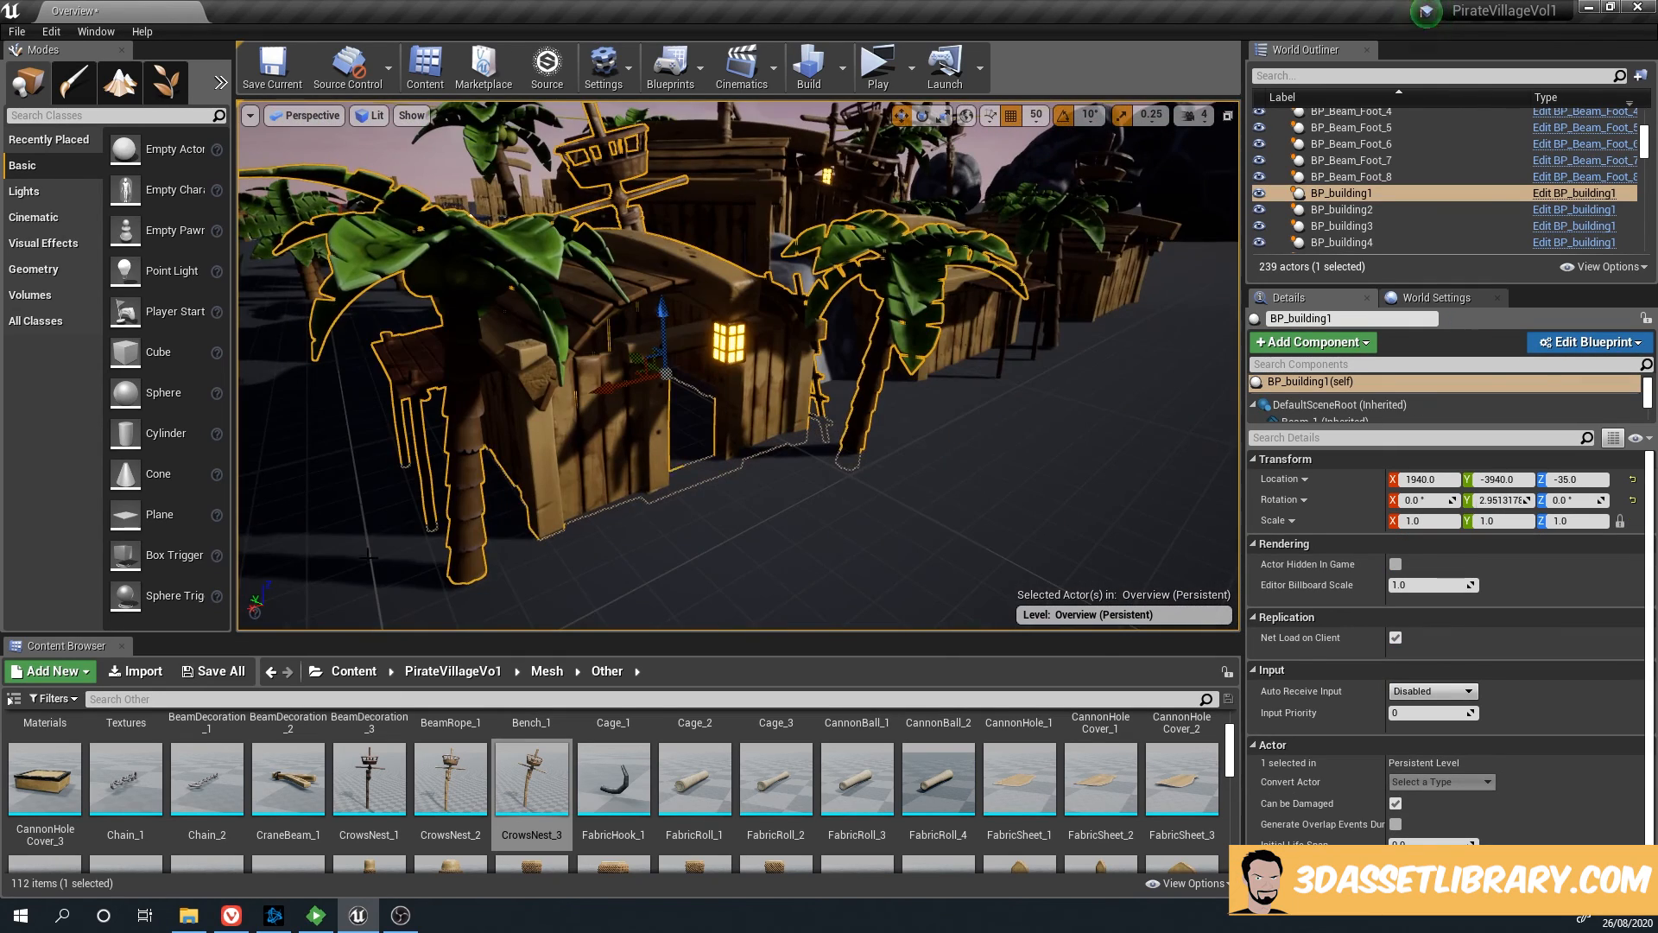
middle_click_drag(703, 442, 819, 384)
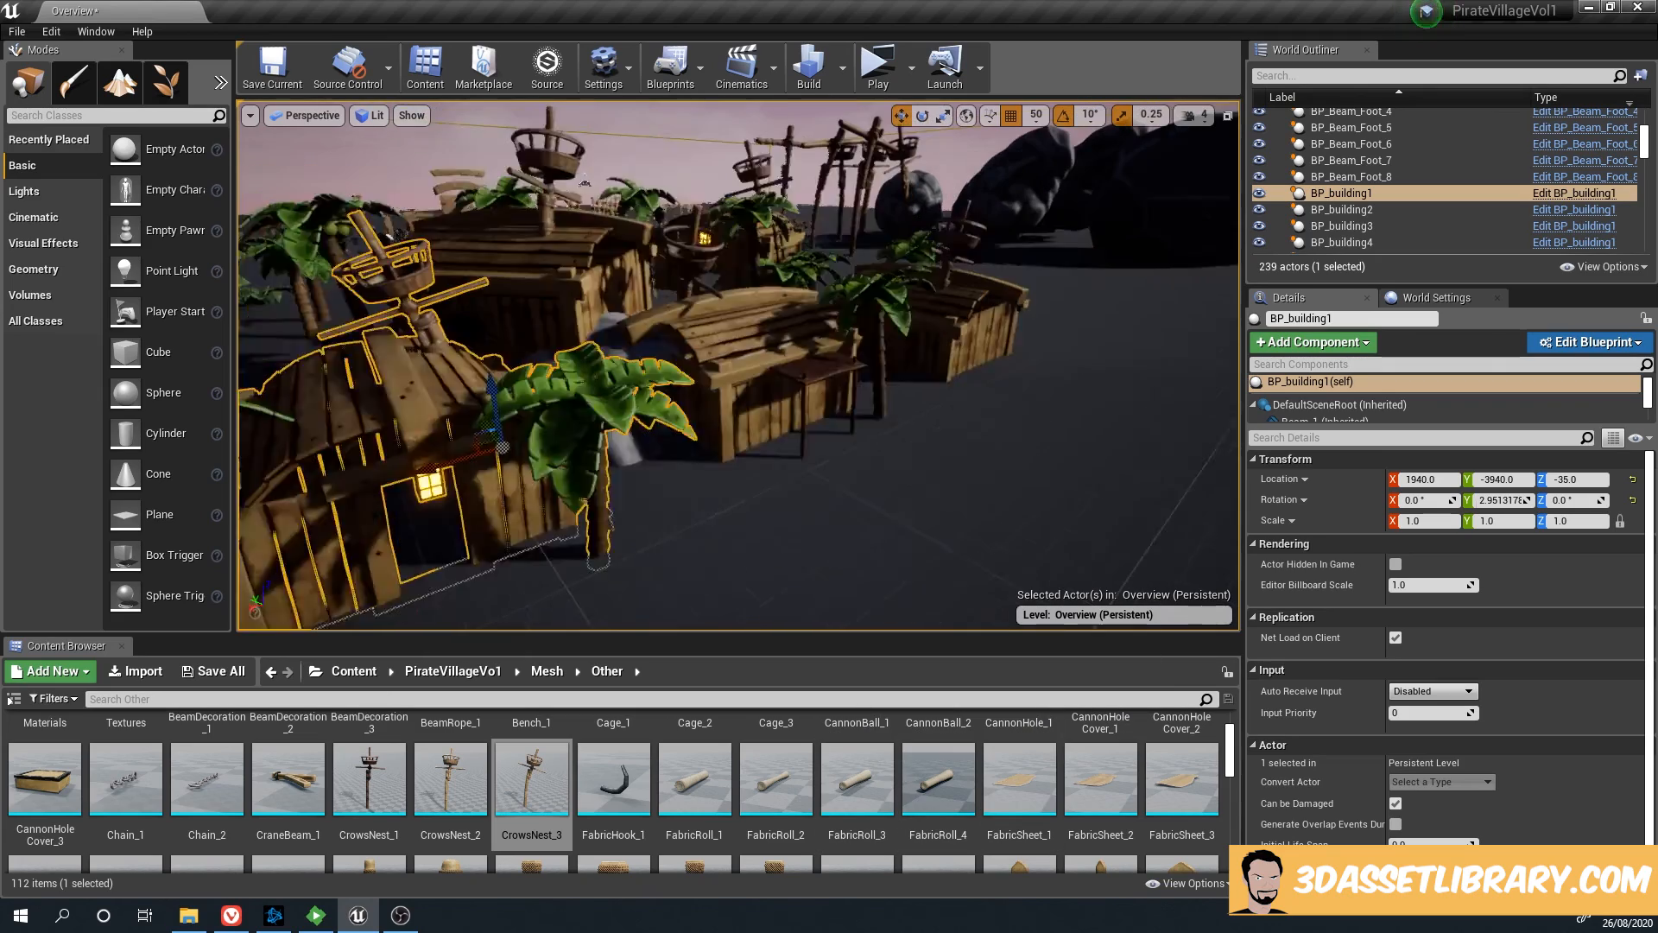
scroll(703, 443, "down", 5)
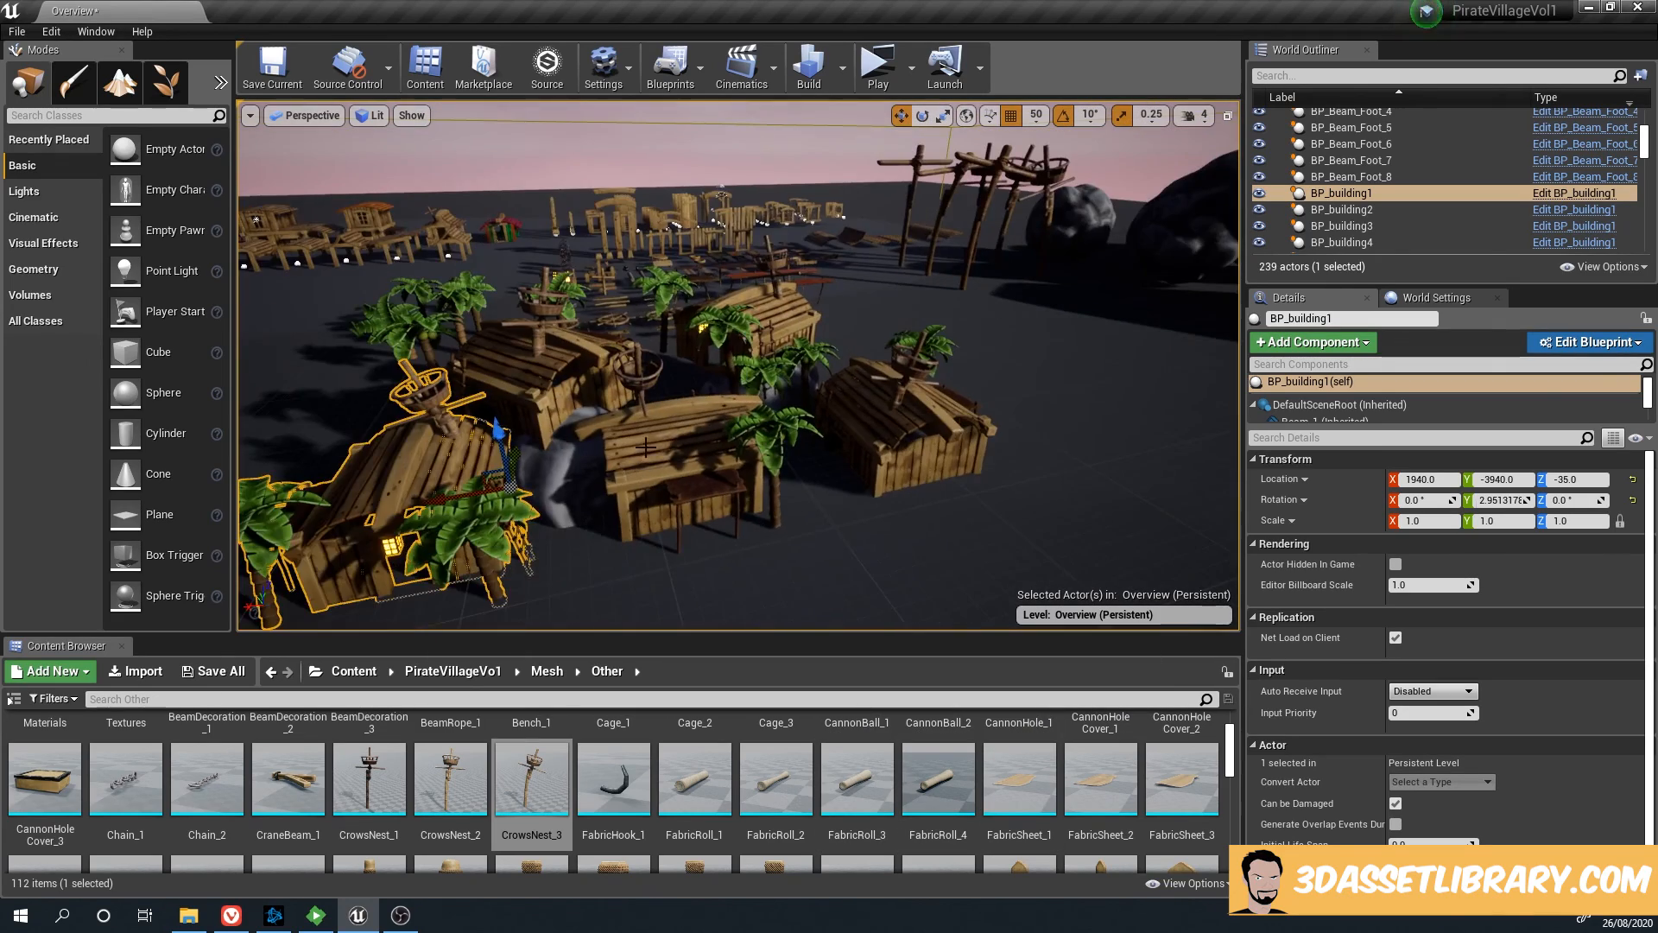
Survey the individual props laid out in the level and inspect the premade colored hut among the sample buildings
key("w")
right_click_drag(646, 448, 762, 563)
key("e")
right_click_drag(794, 488, 816, 464)
right_click_drag(915, 351, 758, 373)
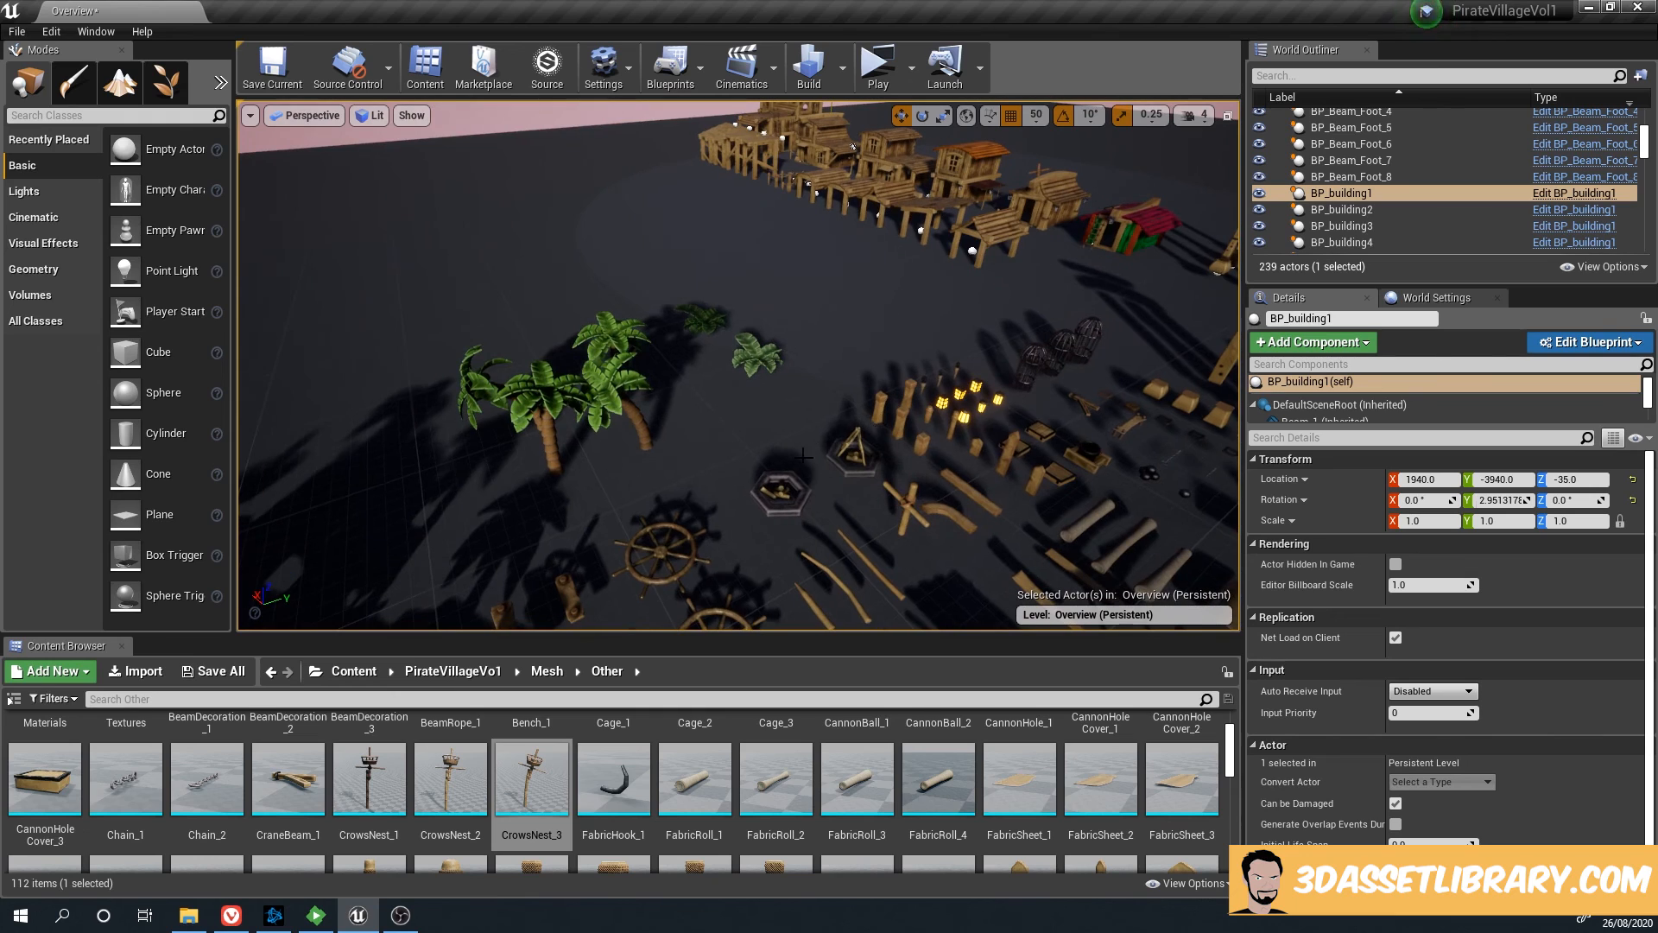
right_click_drag(803, 457, 731, 448)
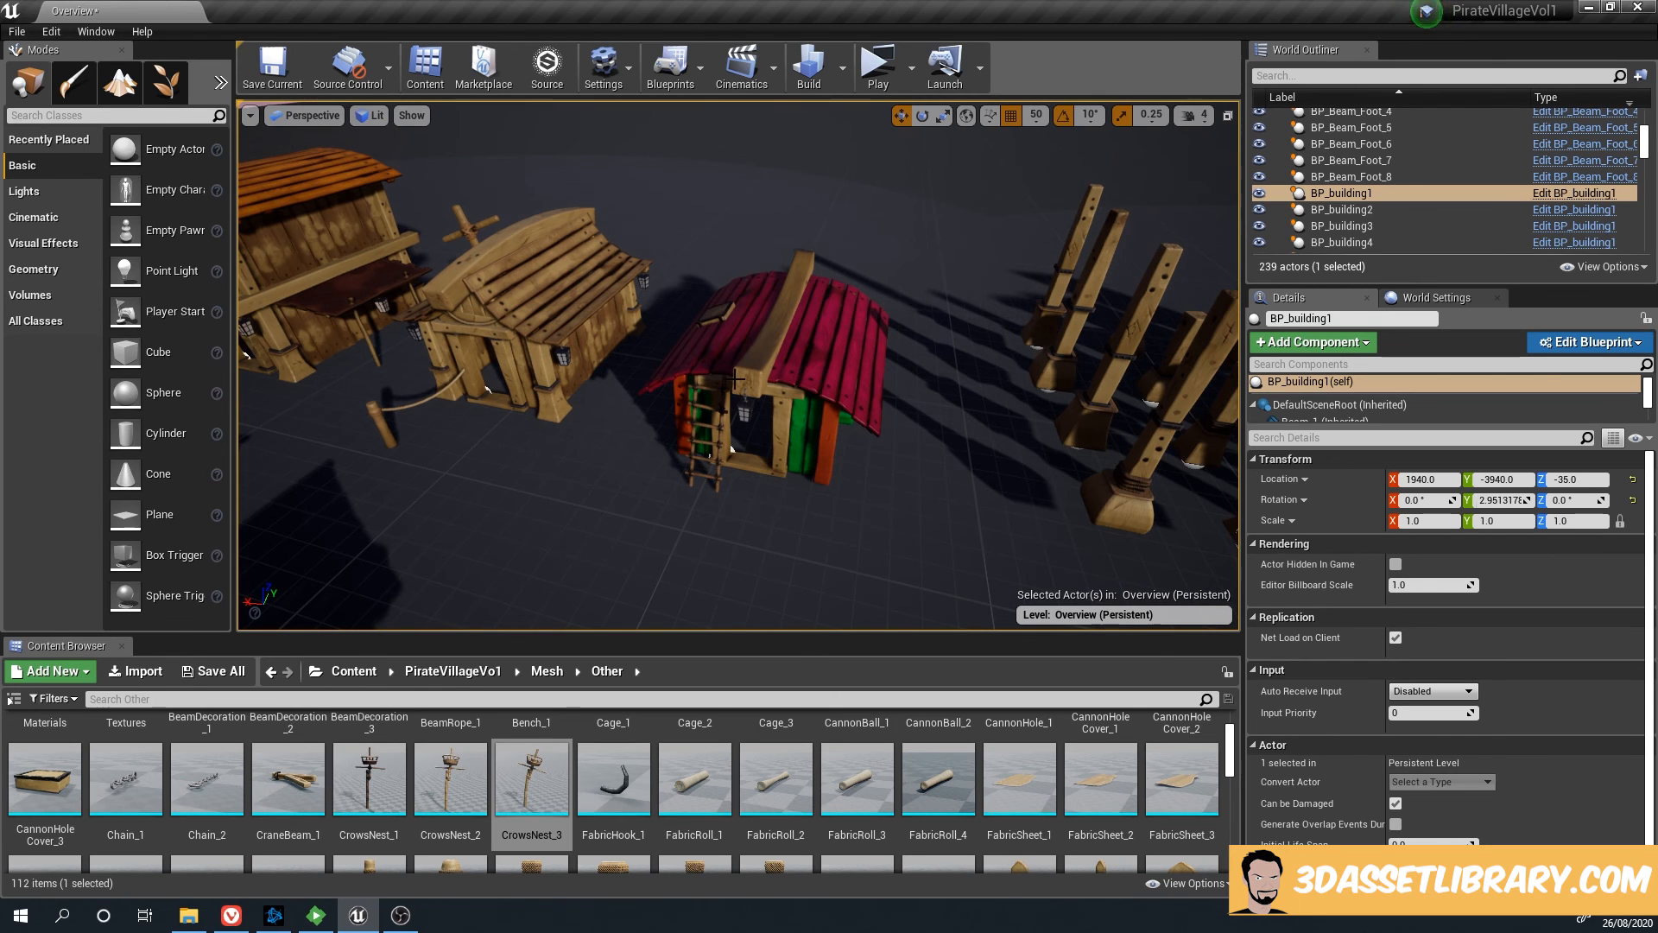
Select the colored hut among the sample buildings to inspect its building color settings
right_click_drag(727, 395, 916, 484)
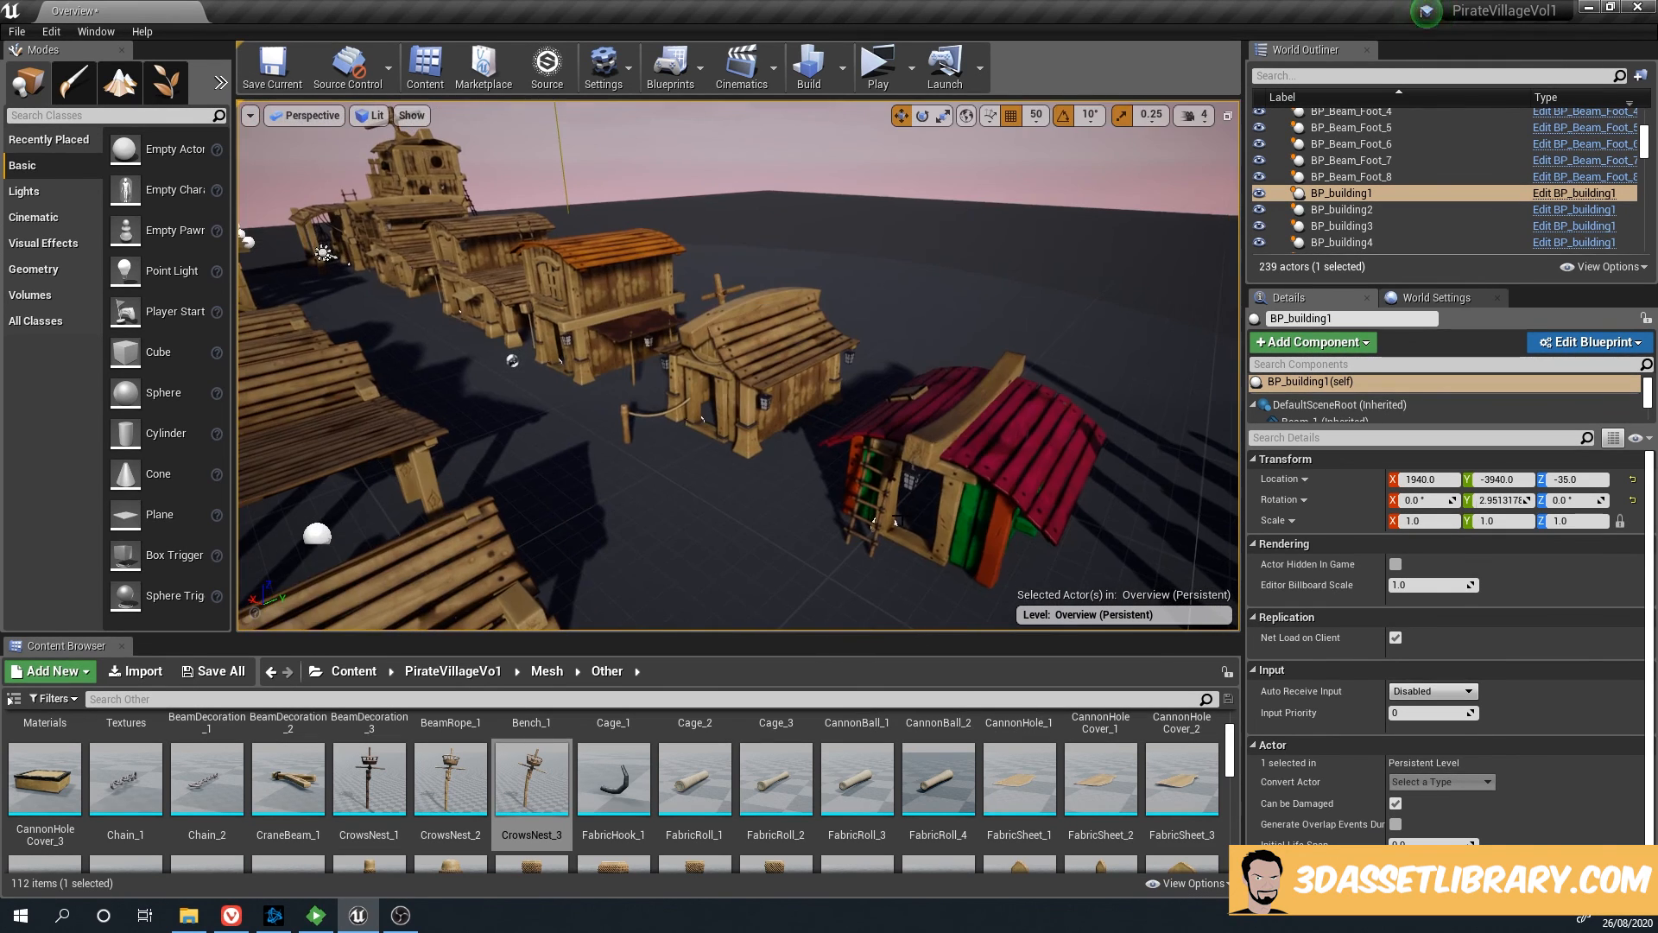
left_click(982, 453)
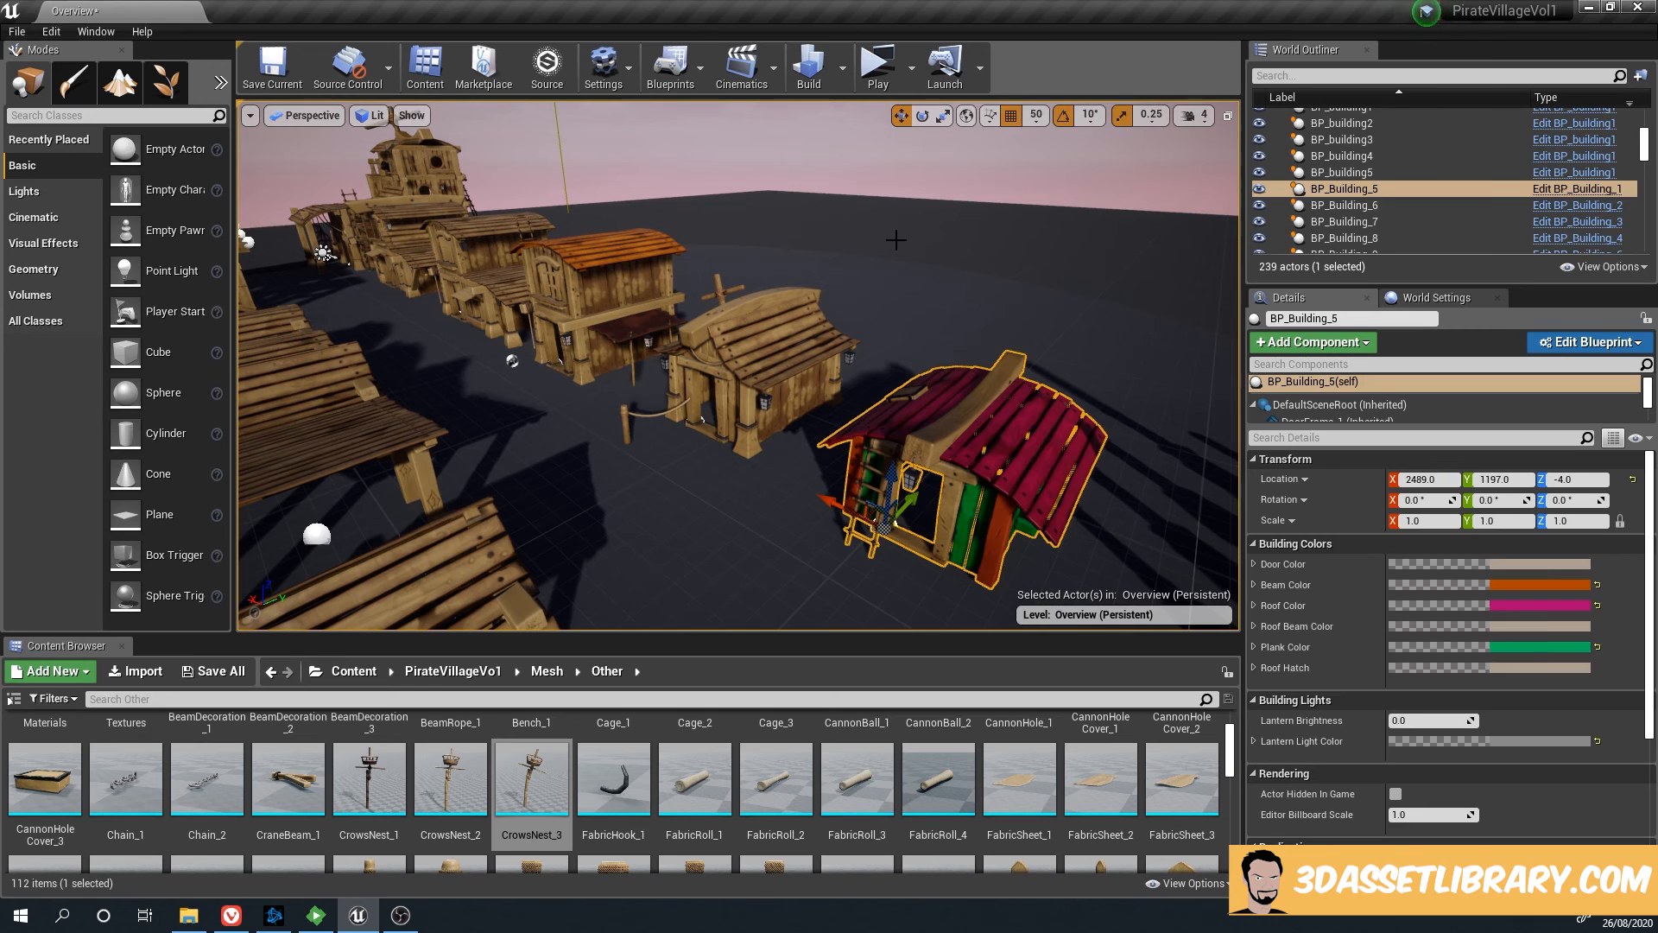
left_click(837, 312)
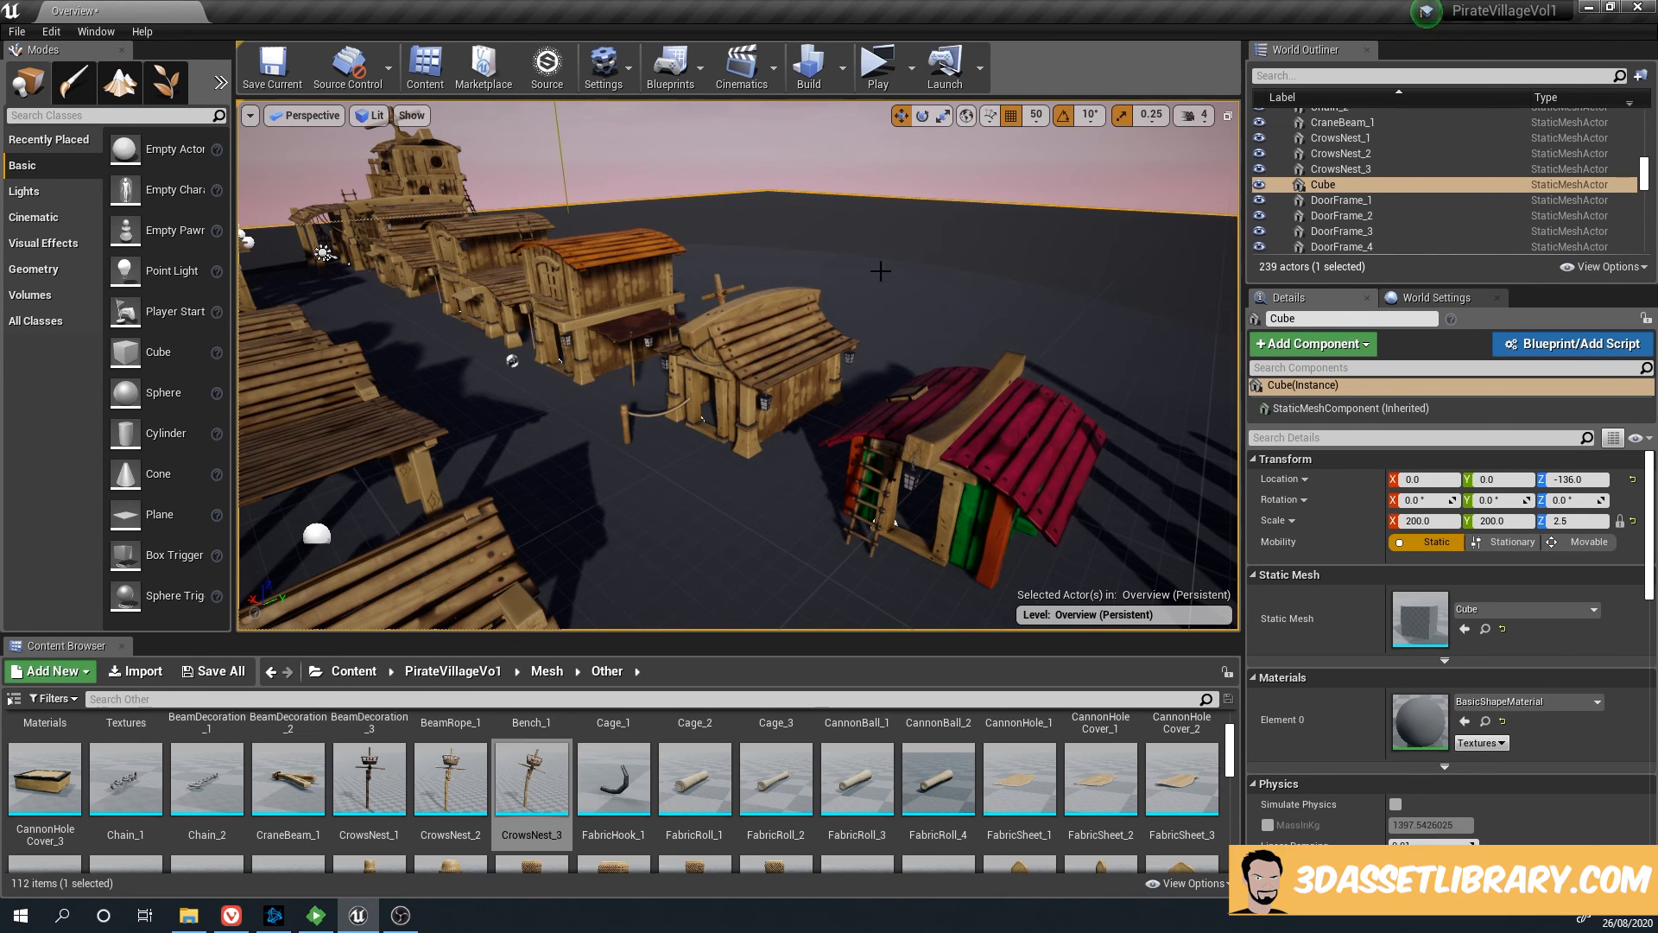
Survey the modular blueprint pieces laid out in the level, including the beam feet, walls, arches and windows
right_click_drag(881, 271, 605, 230)
left_click(601, 227)
left_click_drag(757, 215, 729, 235)
right_click_drag(668, 300, 621, 301)
right_click_drag(629, 418, 622, 415)
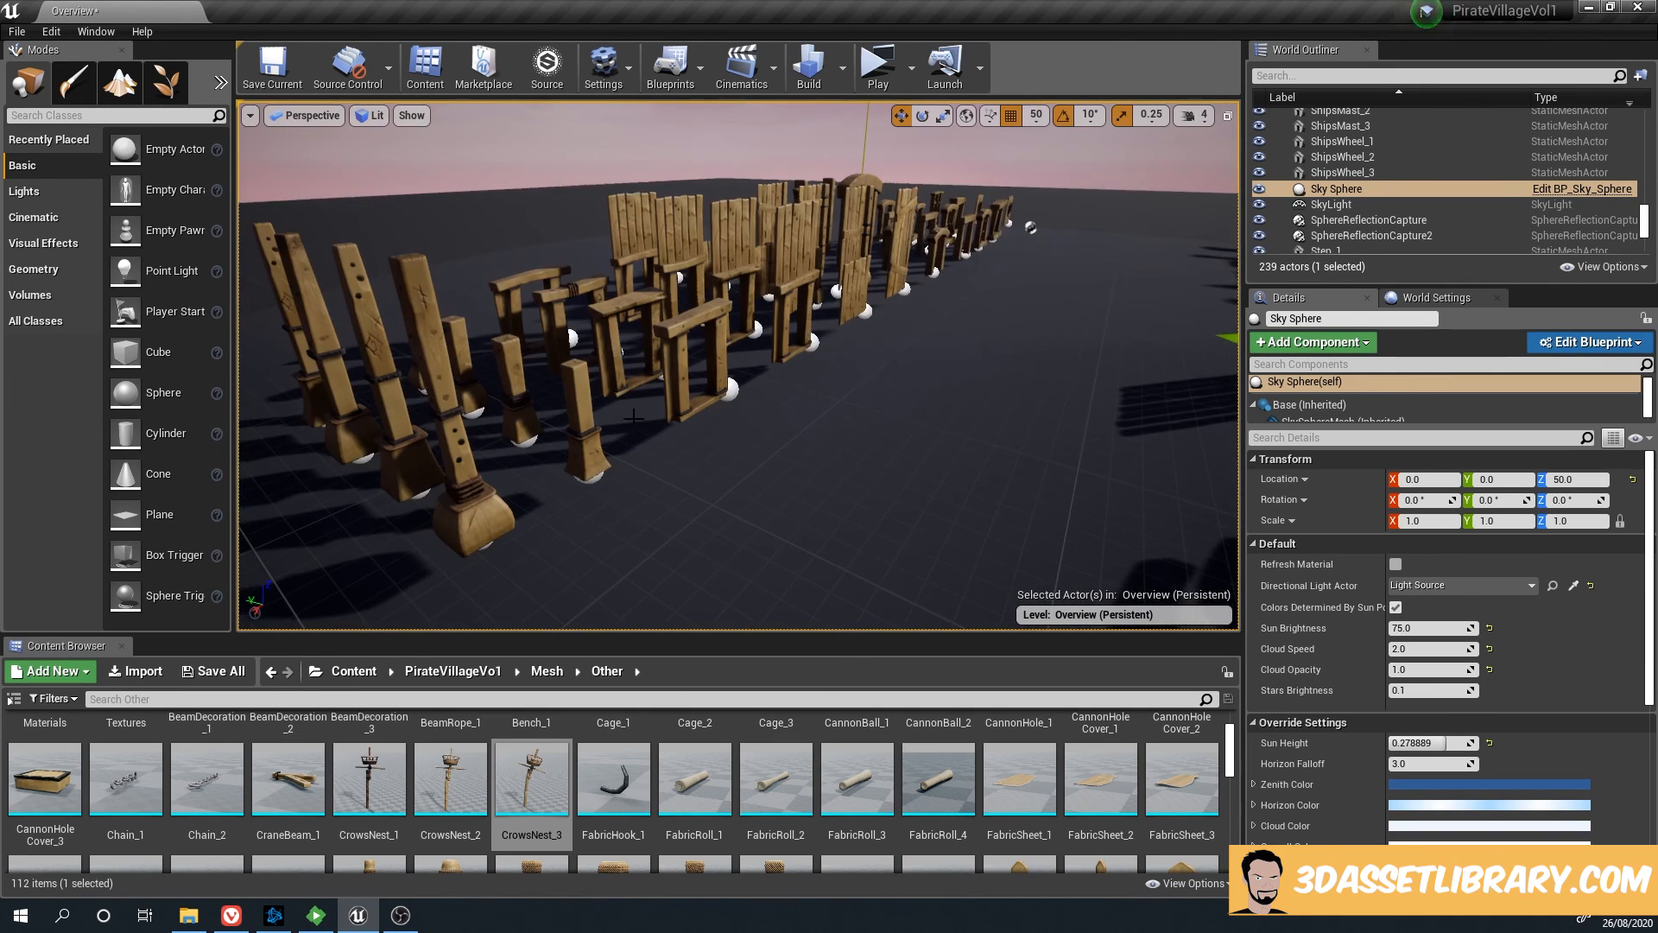
left_click(659, 375)
left_click(473, 508)
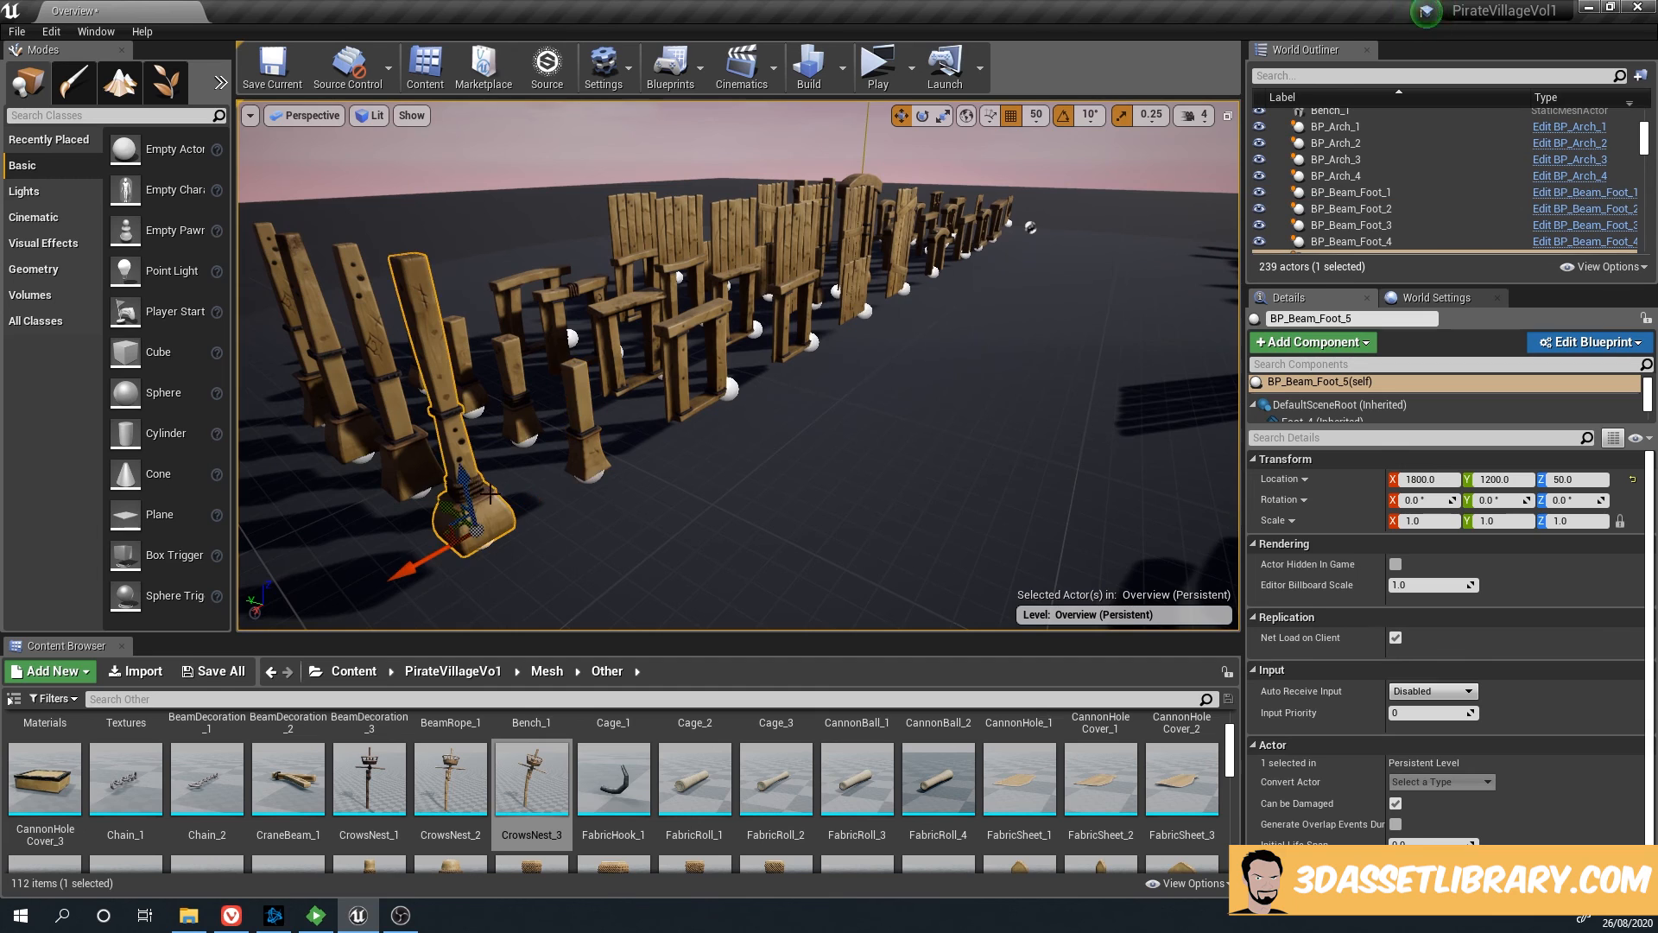
right_click_drag(1031, 227, 1212, 346)
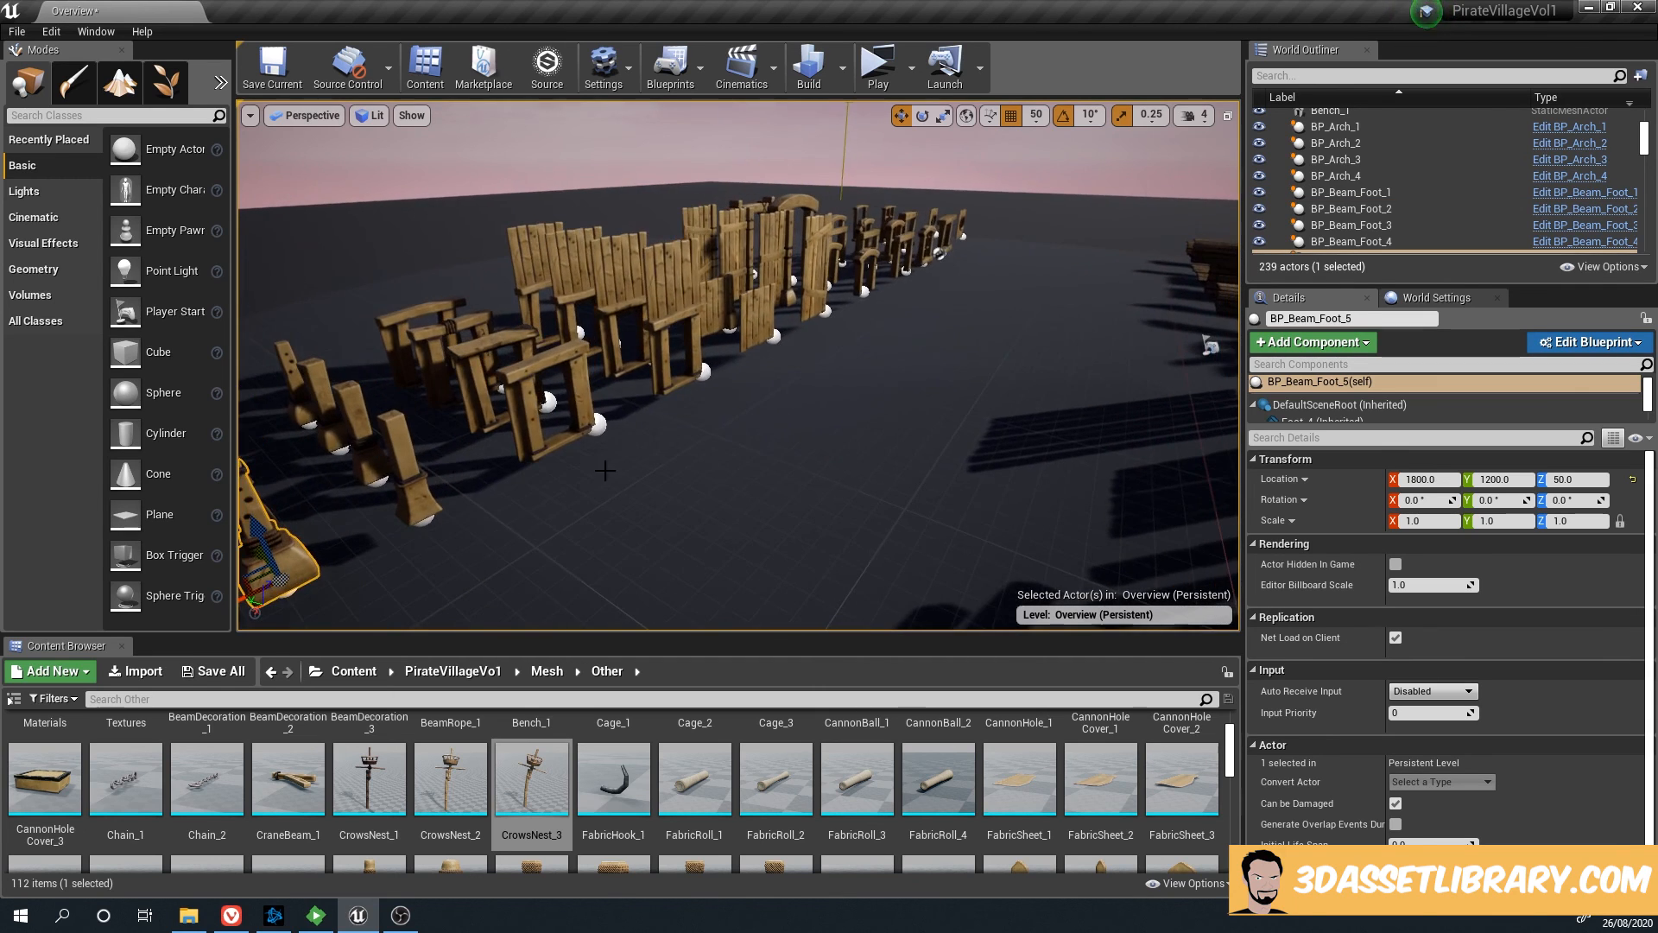
left_click_drag(605, 471, 609, 402)
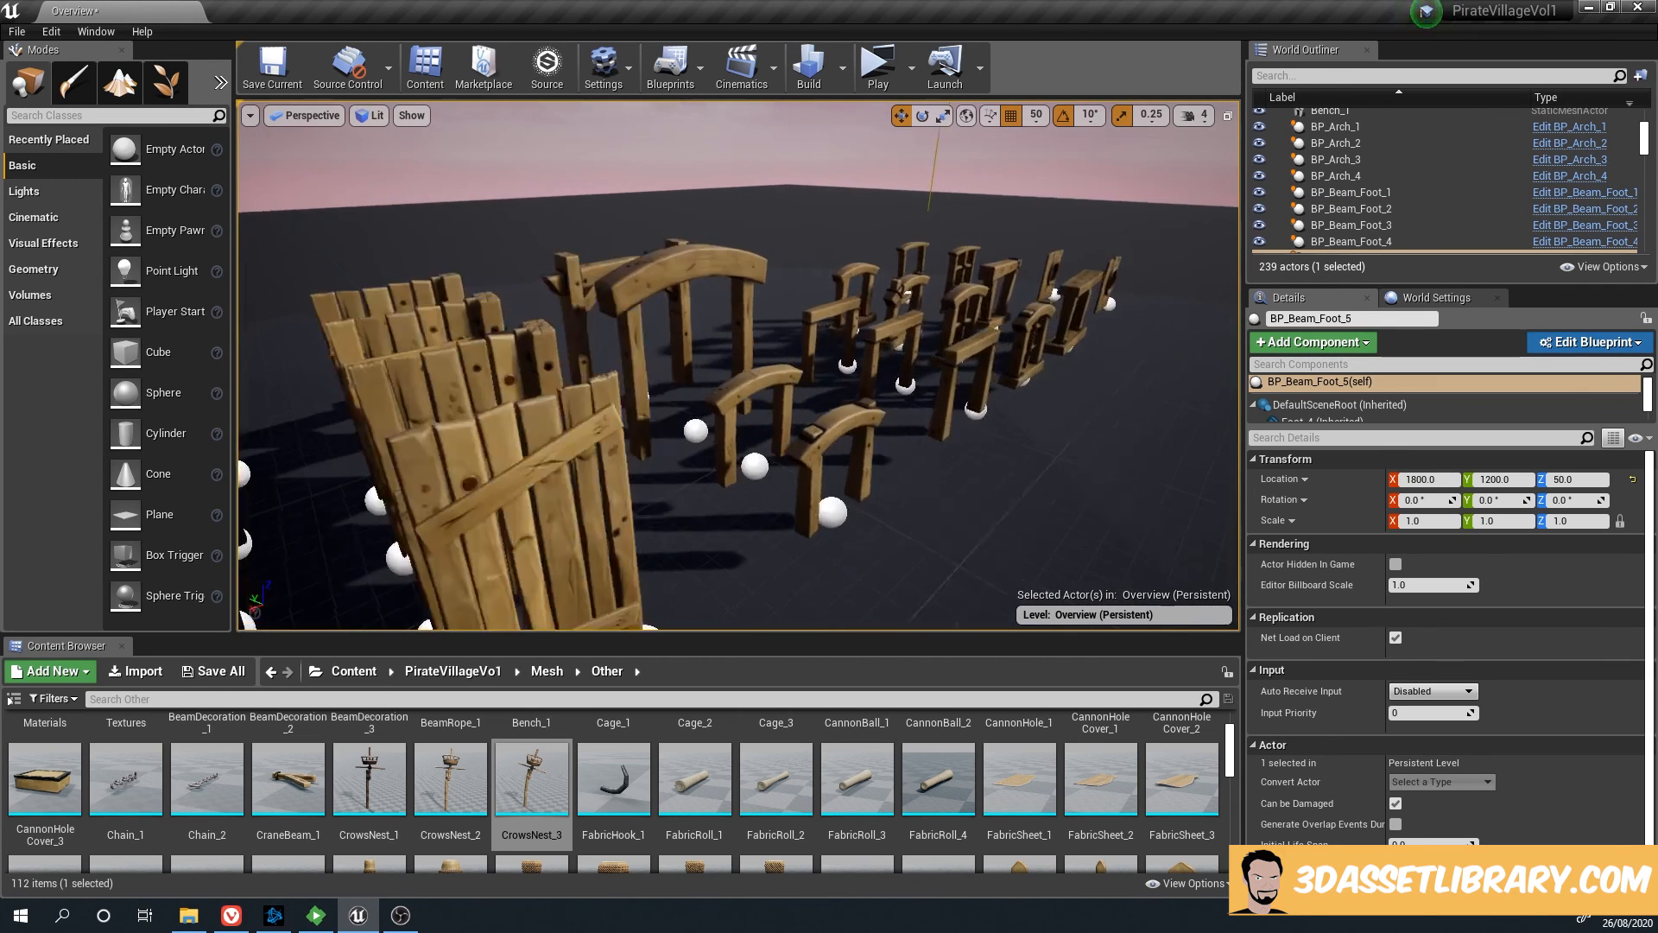
right_click_drag(802, 389, 820, 388)
left_click_drag(732, 478, 748, 445)
left_click(635, 378)
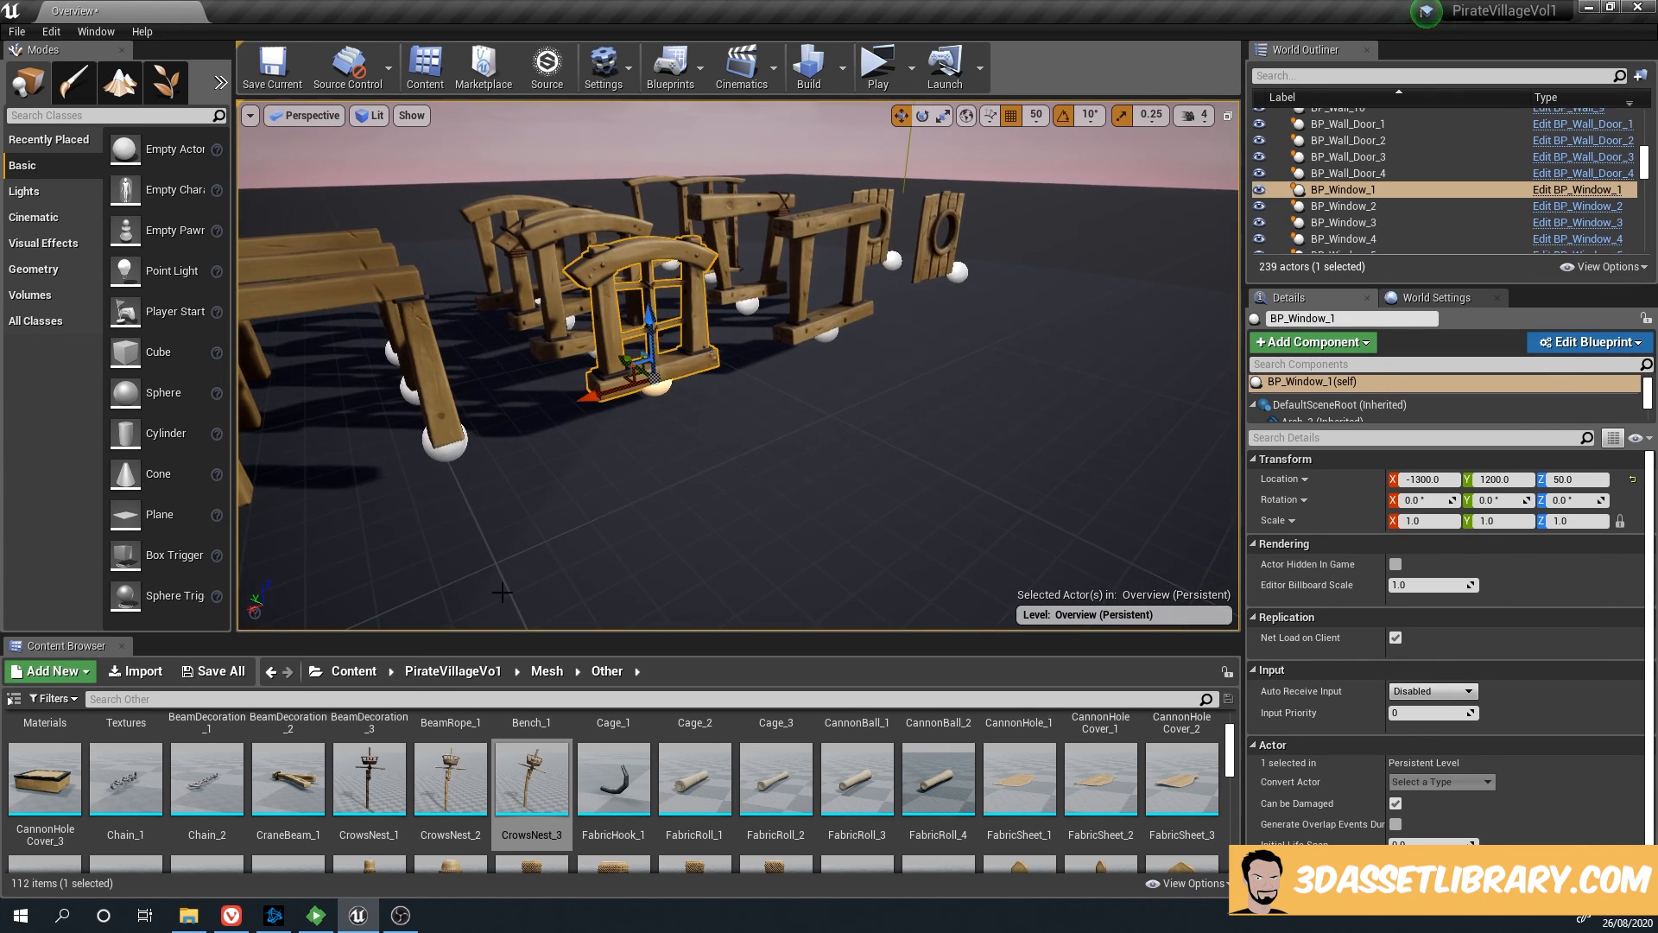
left_click_drag(820, 247, 926, 165)
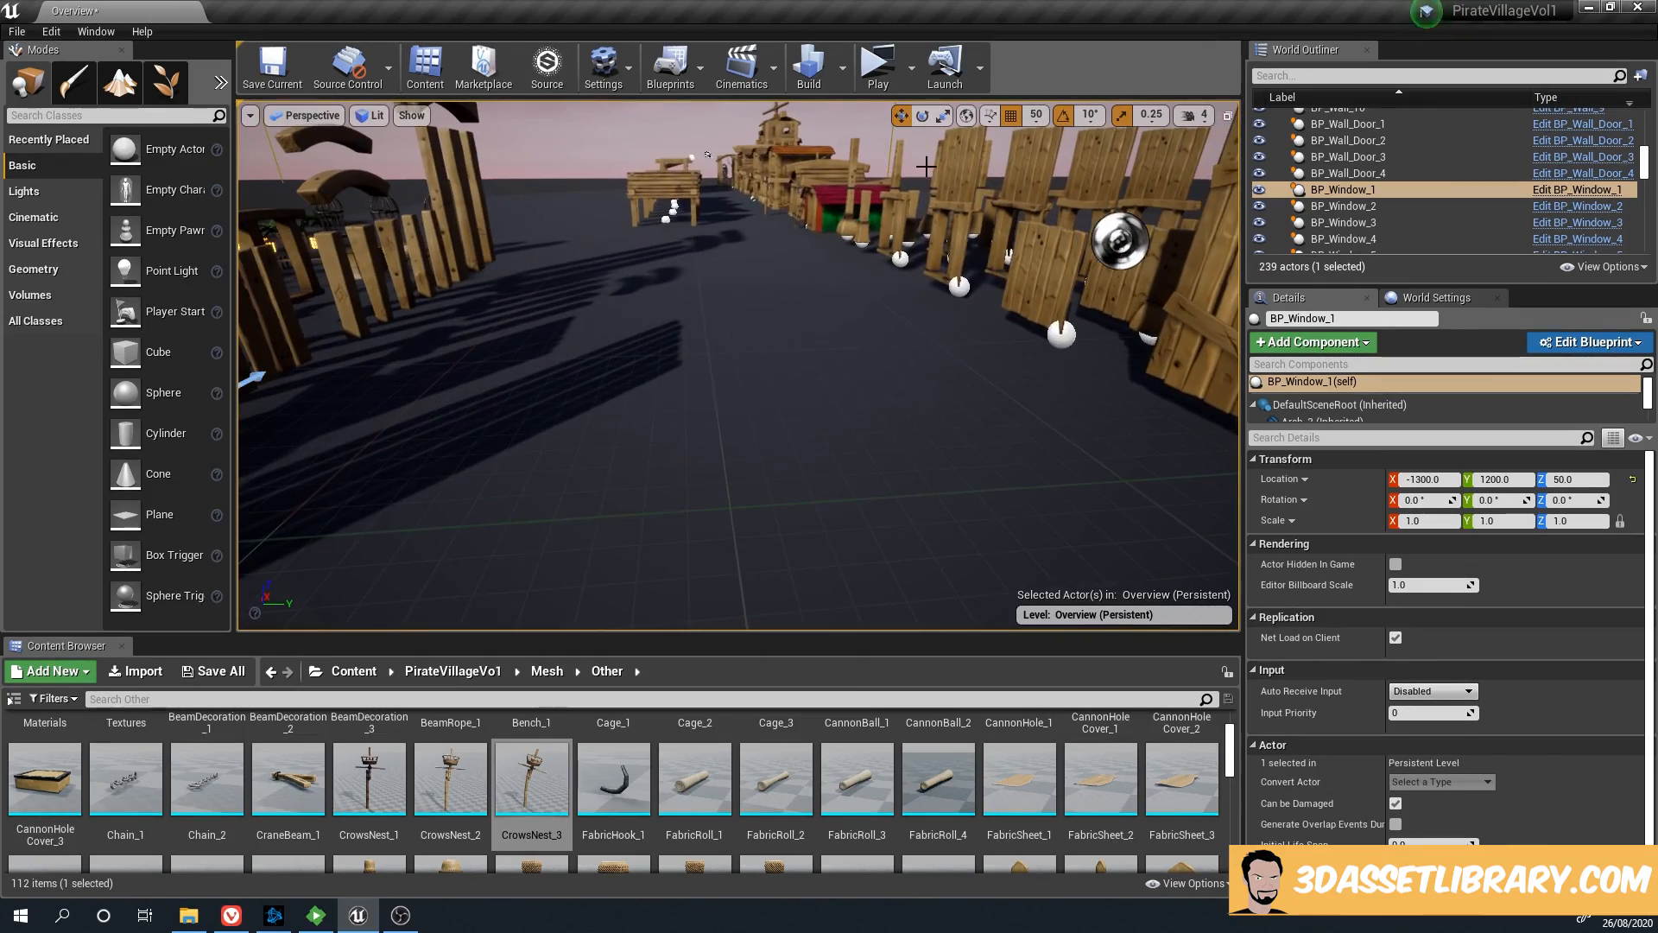
Focus on BP_Building_6 and examine the row of sample buildings around it
left_click(835, 176)
key("f")
right_click_drag(835, 175, 803, 164)
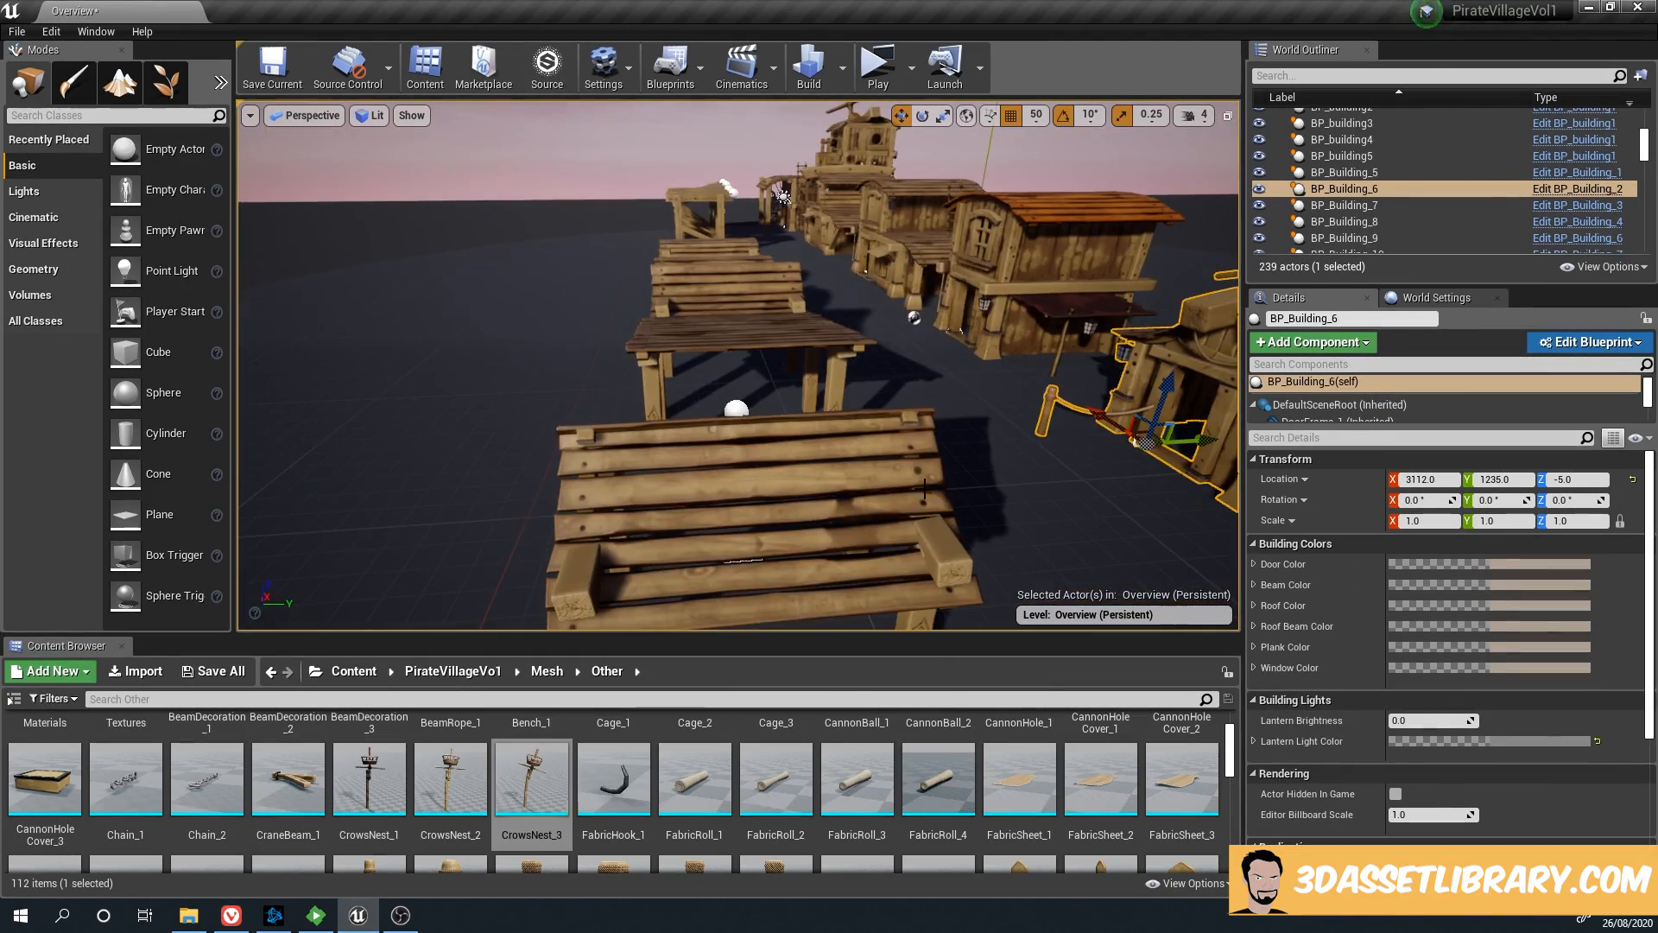
mouse_move(1007, 429)
left_mouse_down()
mouse_move(1115, 406)
mouse_move(1200, 414)
mouse_move(1007, 429)
left_mouse_up()
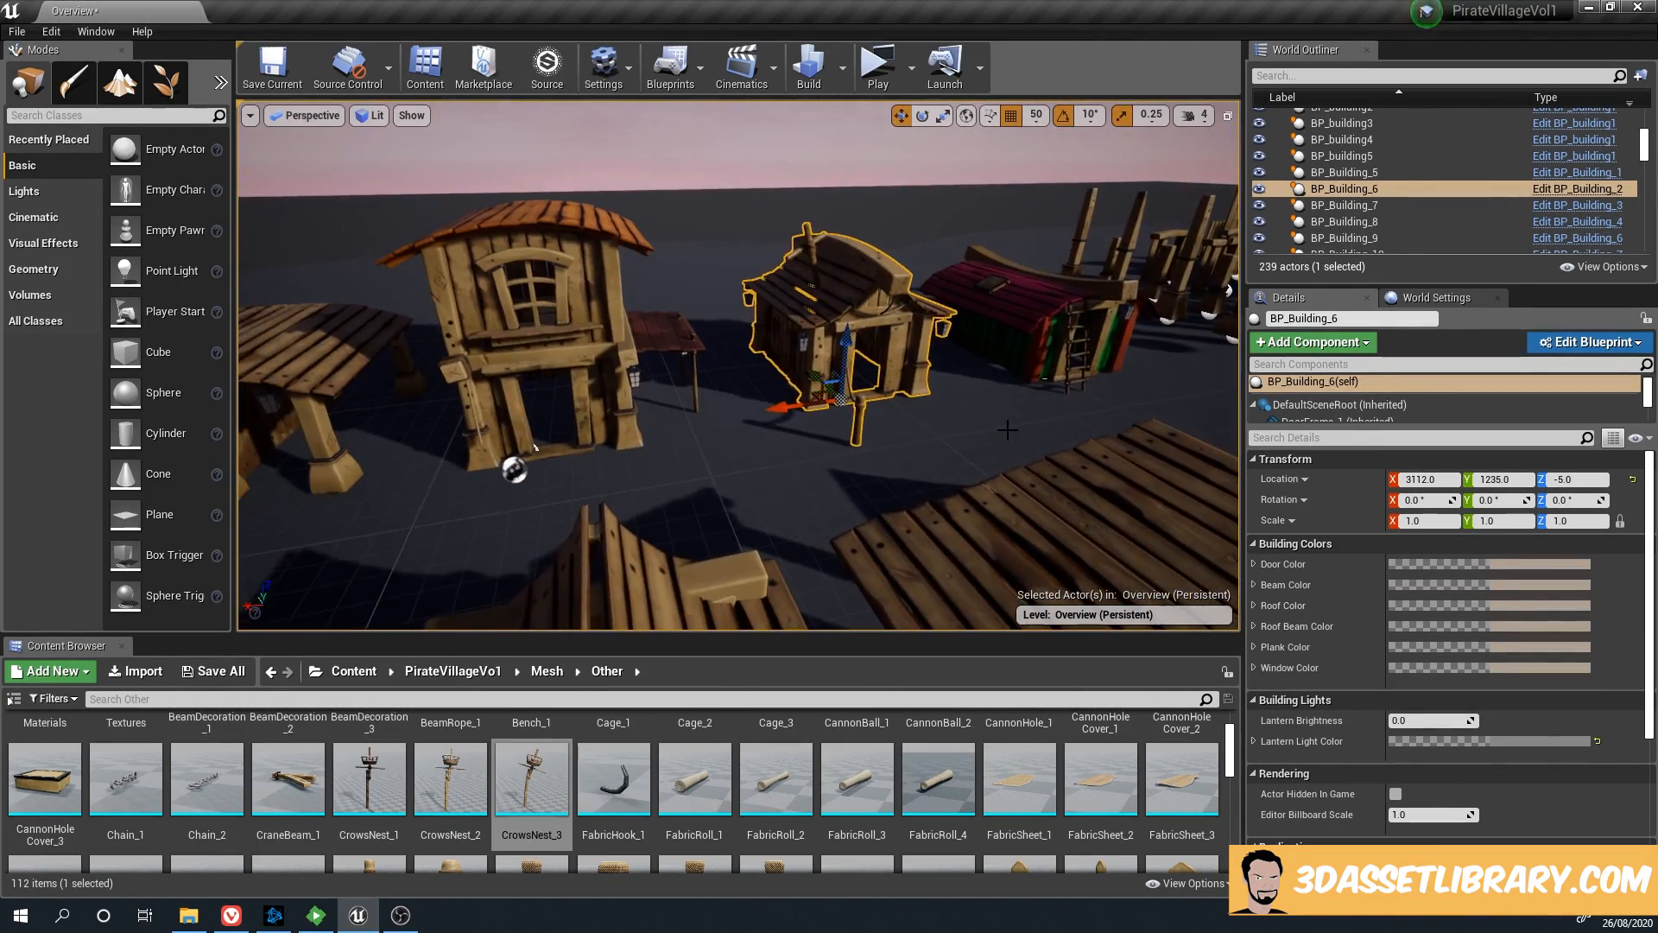
left_click_drag(851, 459, 849, 596)
Duplicate the flat BP_Decking_1 section twice and line the copies up to form a longer walkway
left_click(748, 350)
left_click_drag(748, 350, 432, 288)
left_click(433, 289)
right_click_drag(433, 289, 645, 272)
left_click_drag(754, 226, 556, 380, "alt")
Duplicate the sloped BP_Decking_3 section and place the copy at the walkway's end at X 5401, Y -609, Z 369
left_click(580, 235)
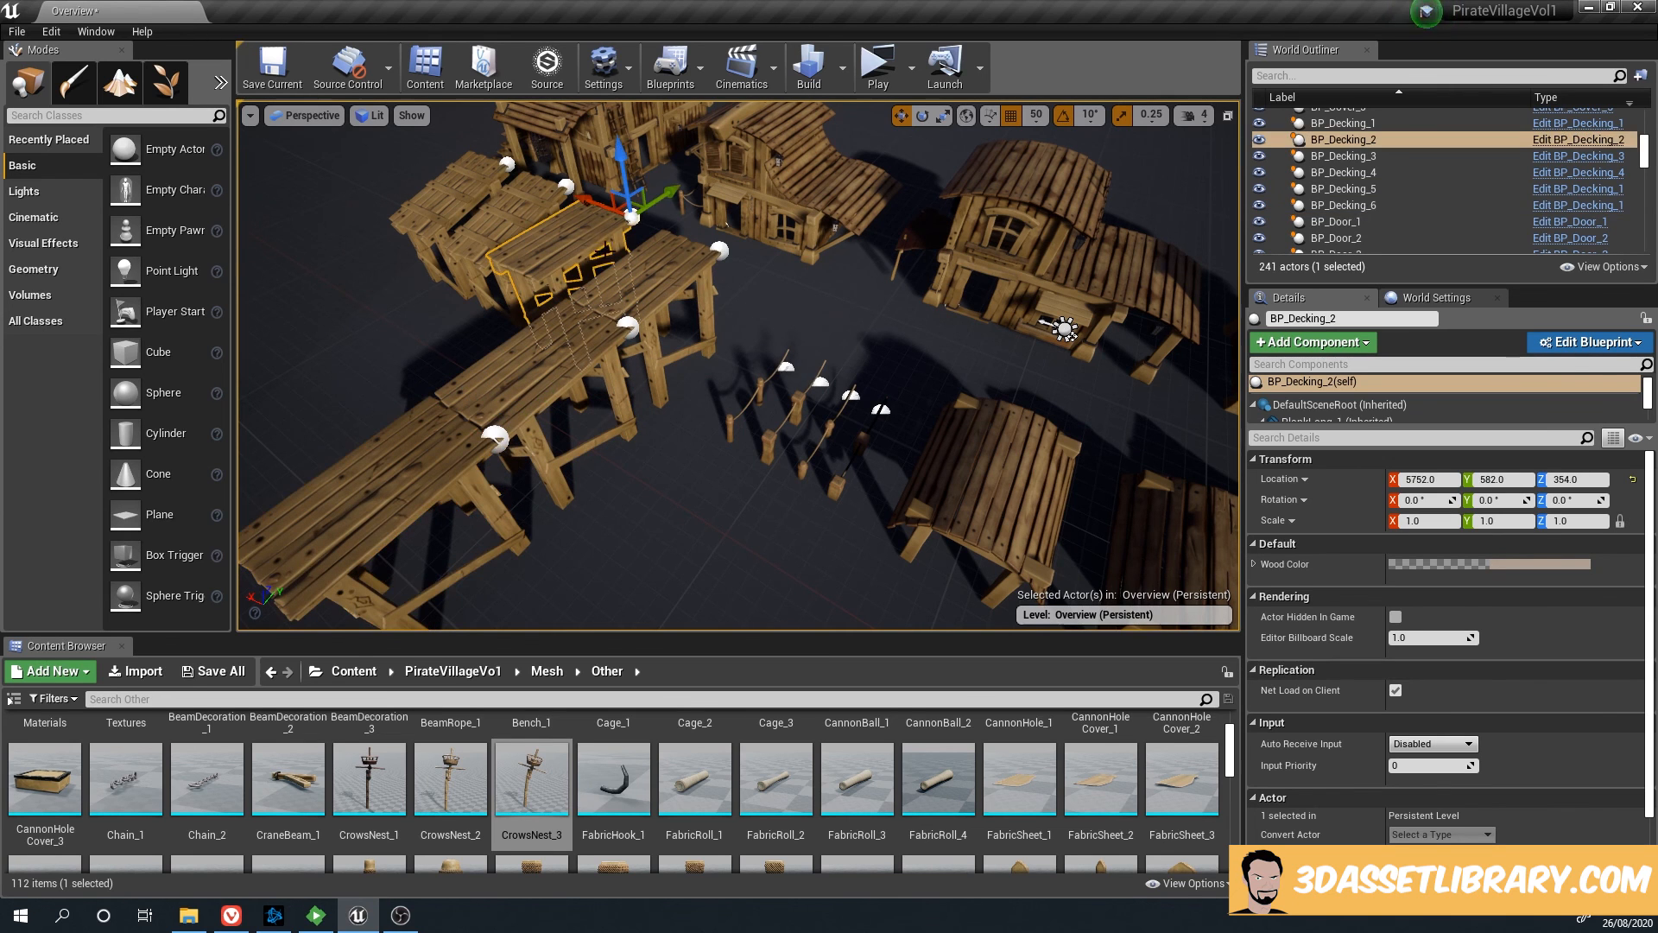
left_click(526, 214)
right_click_drag(636, 266, 536, 266)
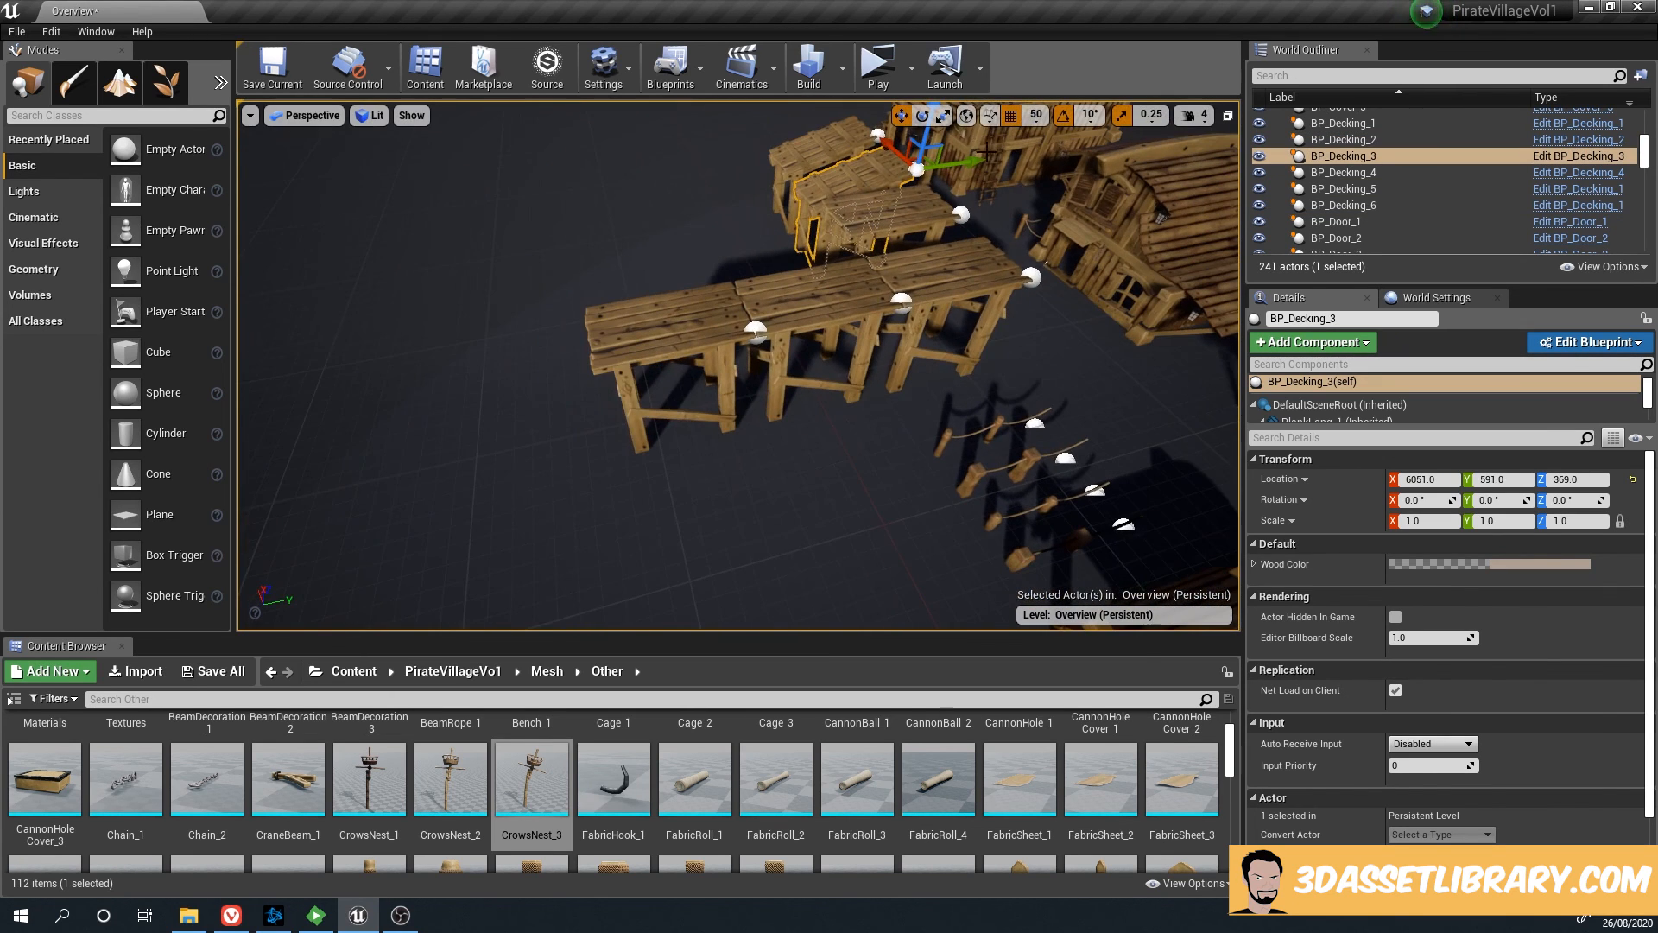
left_click_drag(983, 161, 624, 298, "alt")
left_click_drag(707, 336, 664, 342)
mouse_move(589, 322)
left_mouse_down()
mouse_move(593, 341)
mouse_move(588, 323)
left_mouse_up()
middle_click_drag(793, 424, 765, 480)
left_click(793, 423)
right_click_drag(793, 423, 701, 402)
key("w")
left_click(638, 337)
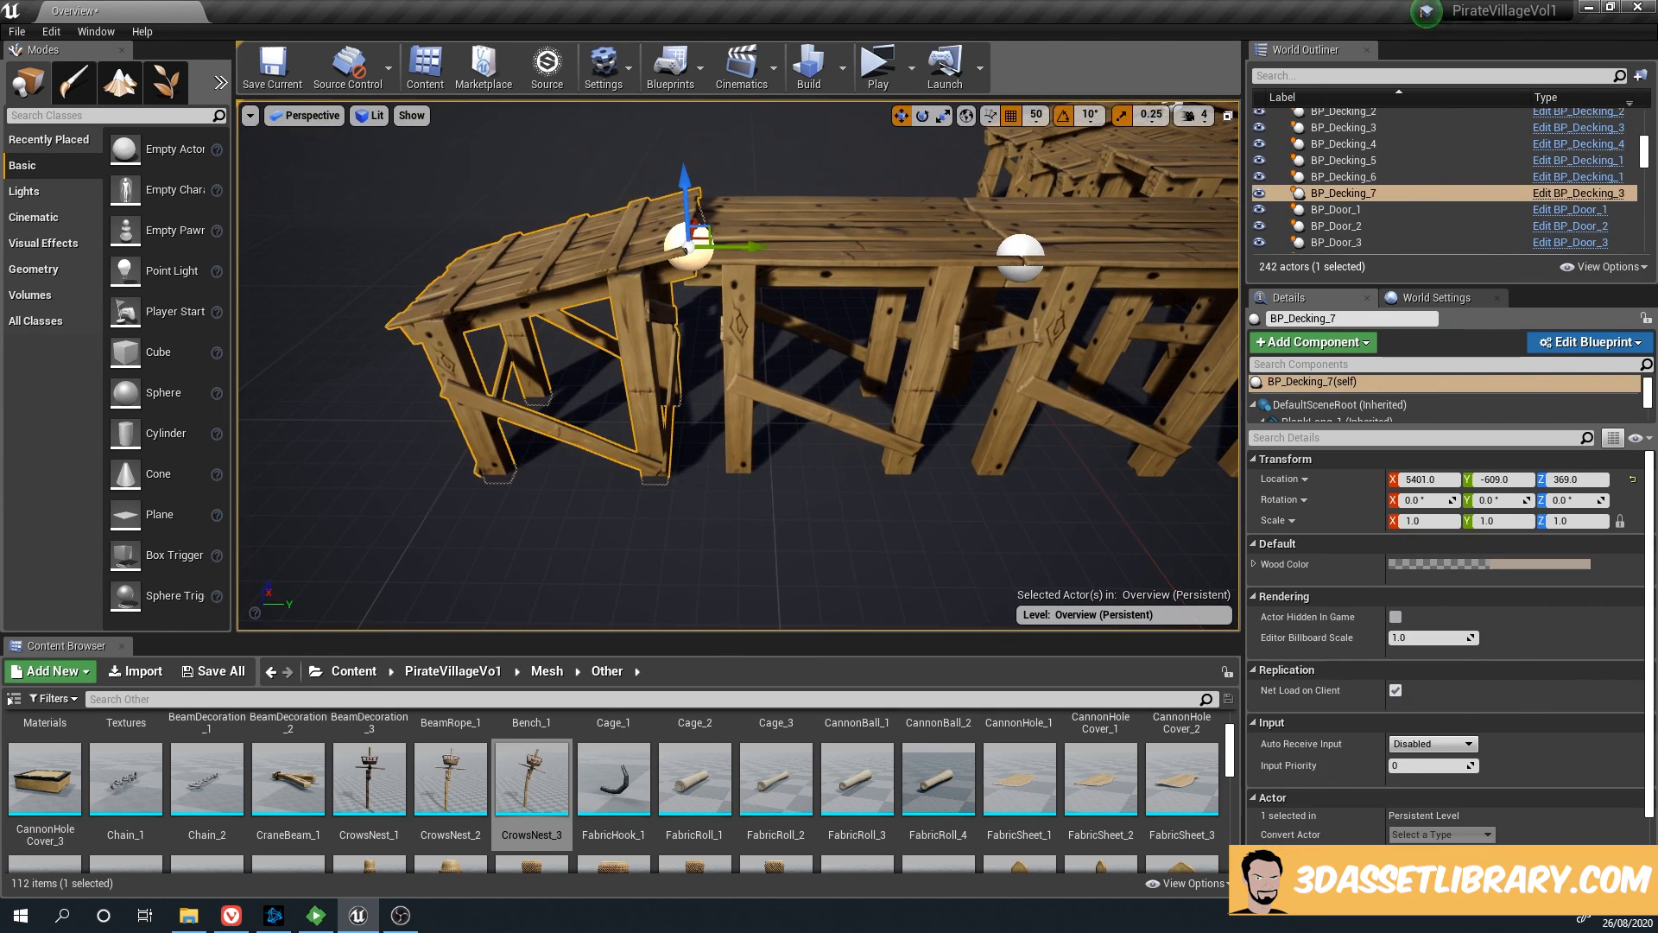
Set the position grid snap to 10 and lower the sloped decking copy to Z 359
left_click(1032, 132)
left_click(1037, 117)
left_click(1043, 189)
left_click(691, 201)
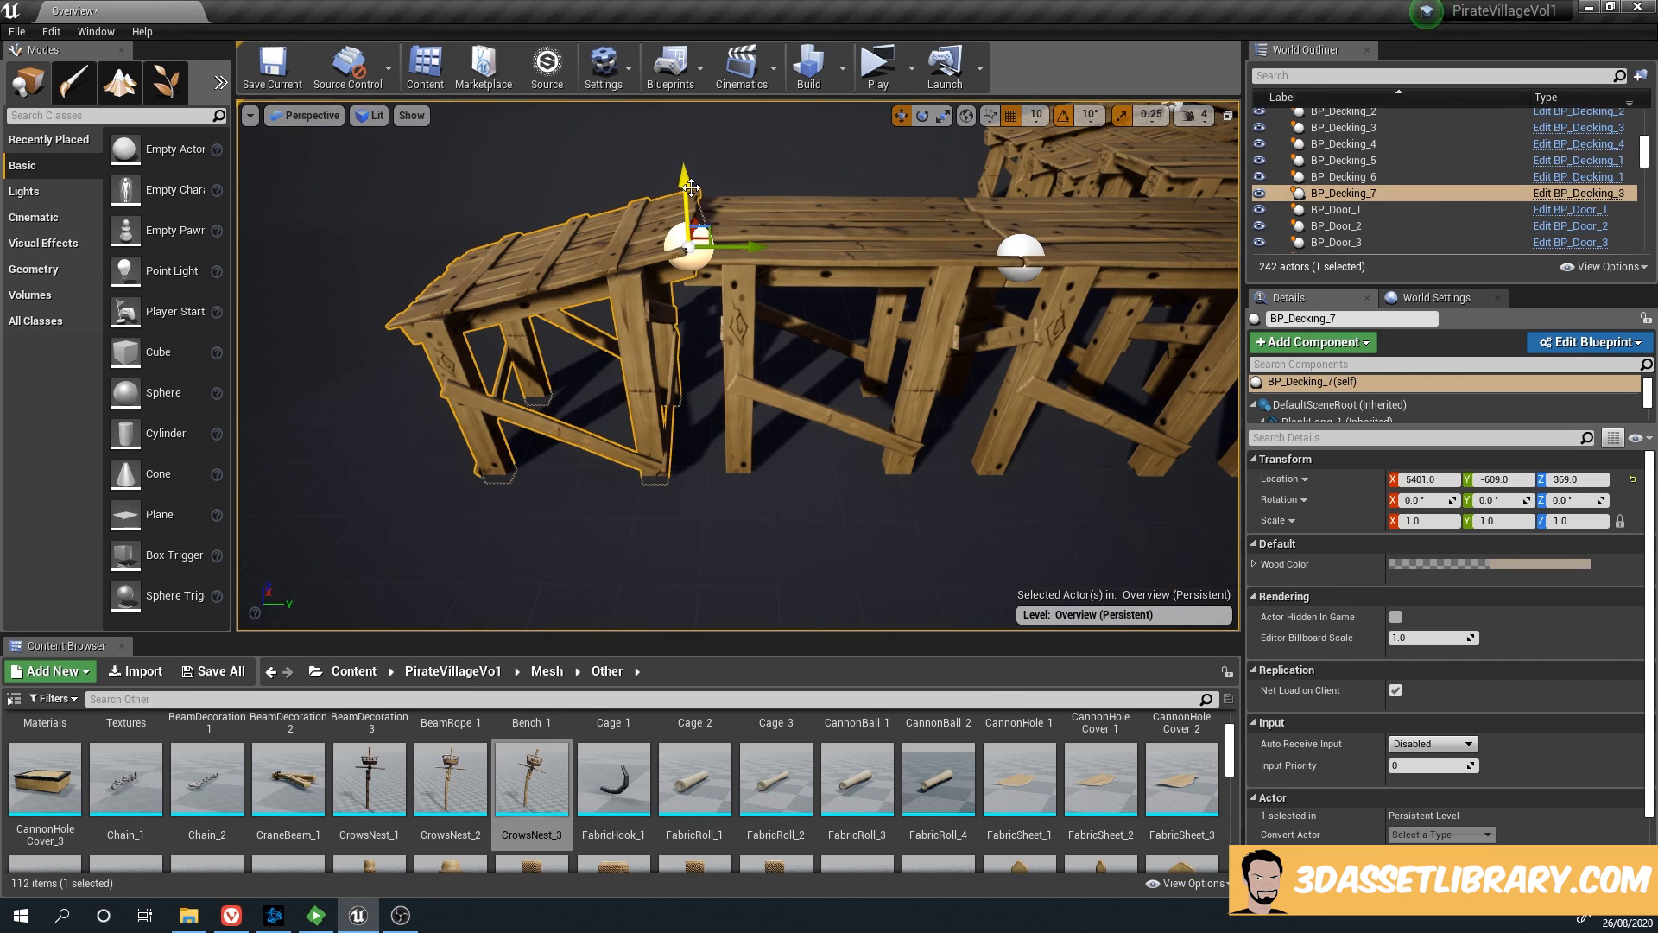
Duplicate the adjacent flat decking section and lower the copy to the foot of the slope, at about Y -990
left_click(808, 242)
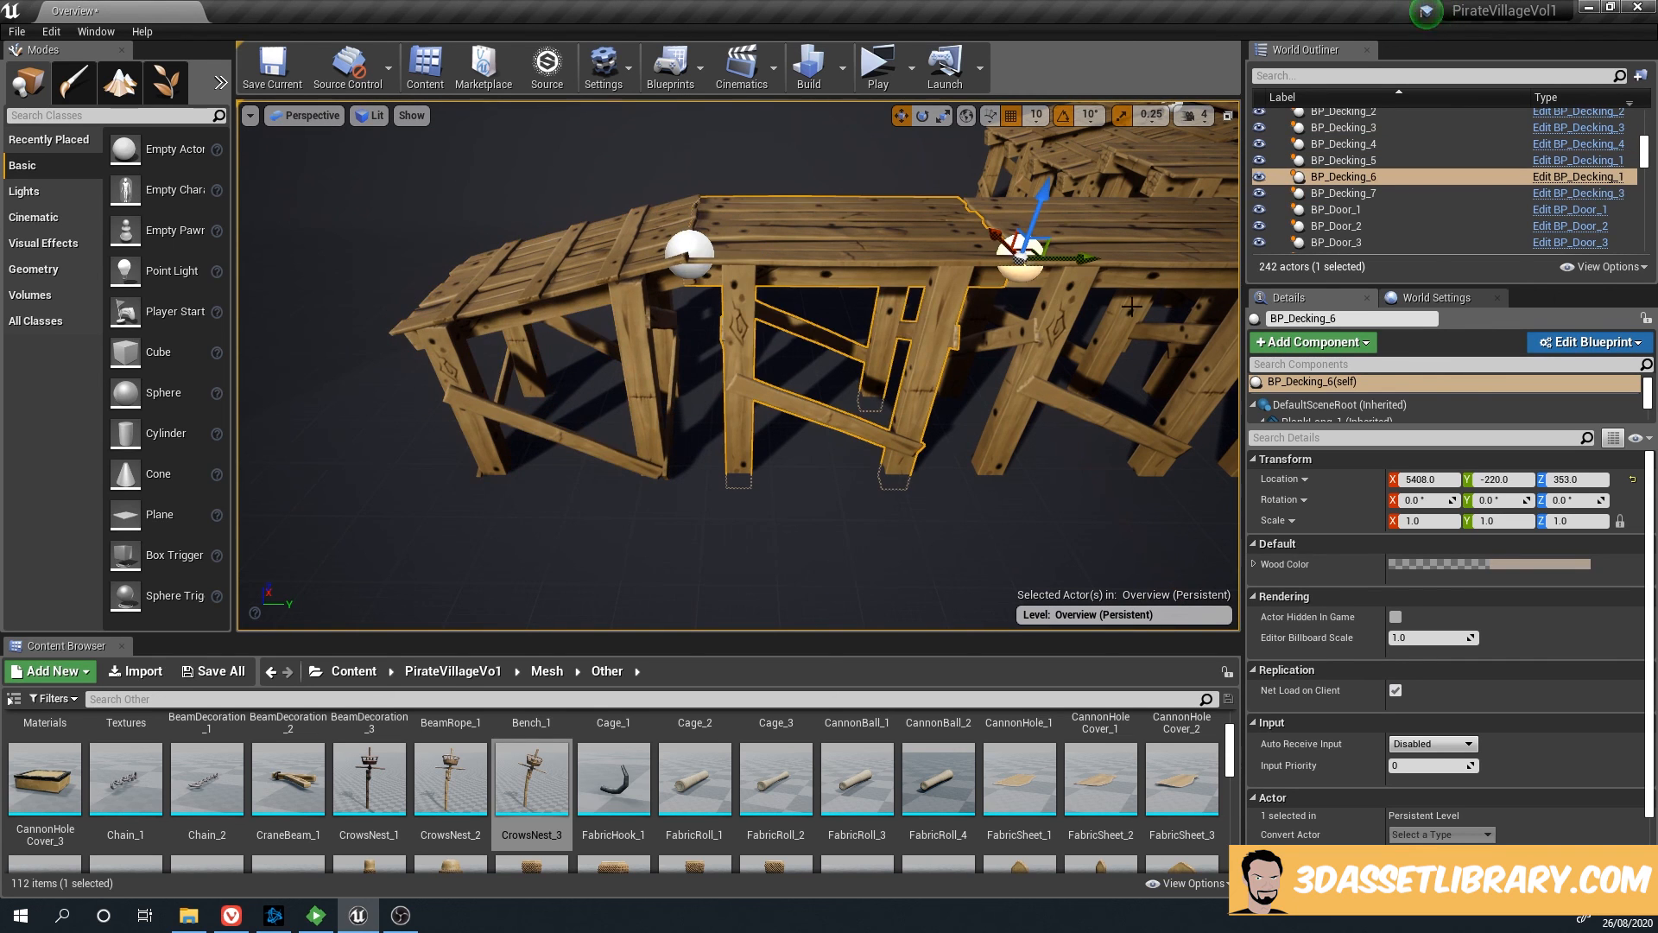
left_click_drag(1091, 258, 459, 265, "alt")
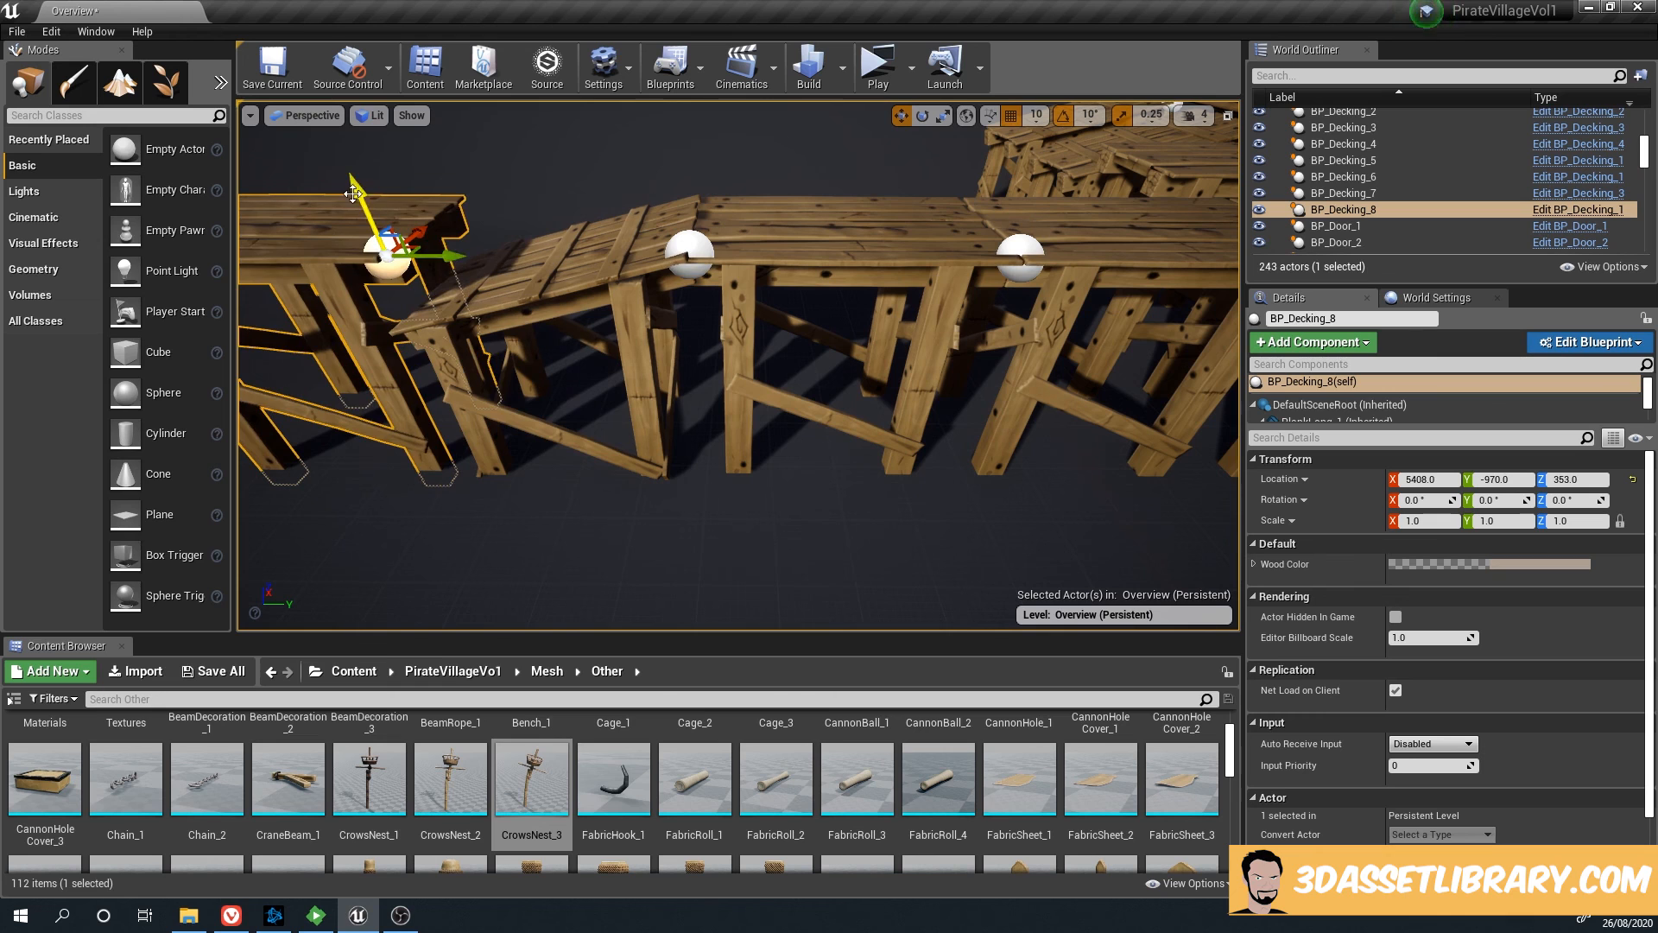
left_click_drag(353, 194, 360, 272)
left_click_drag(481, 323, 470, 325)
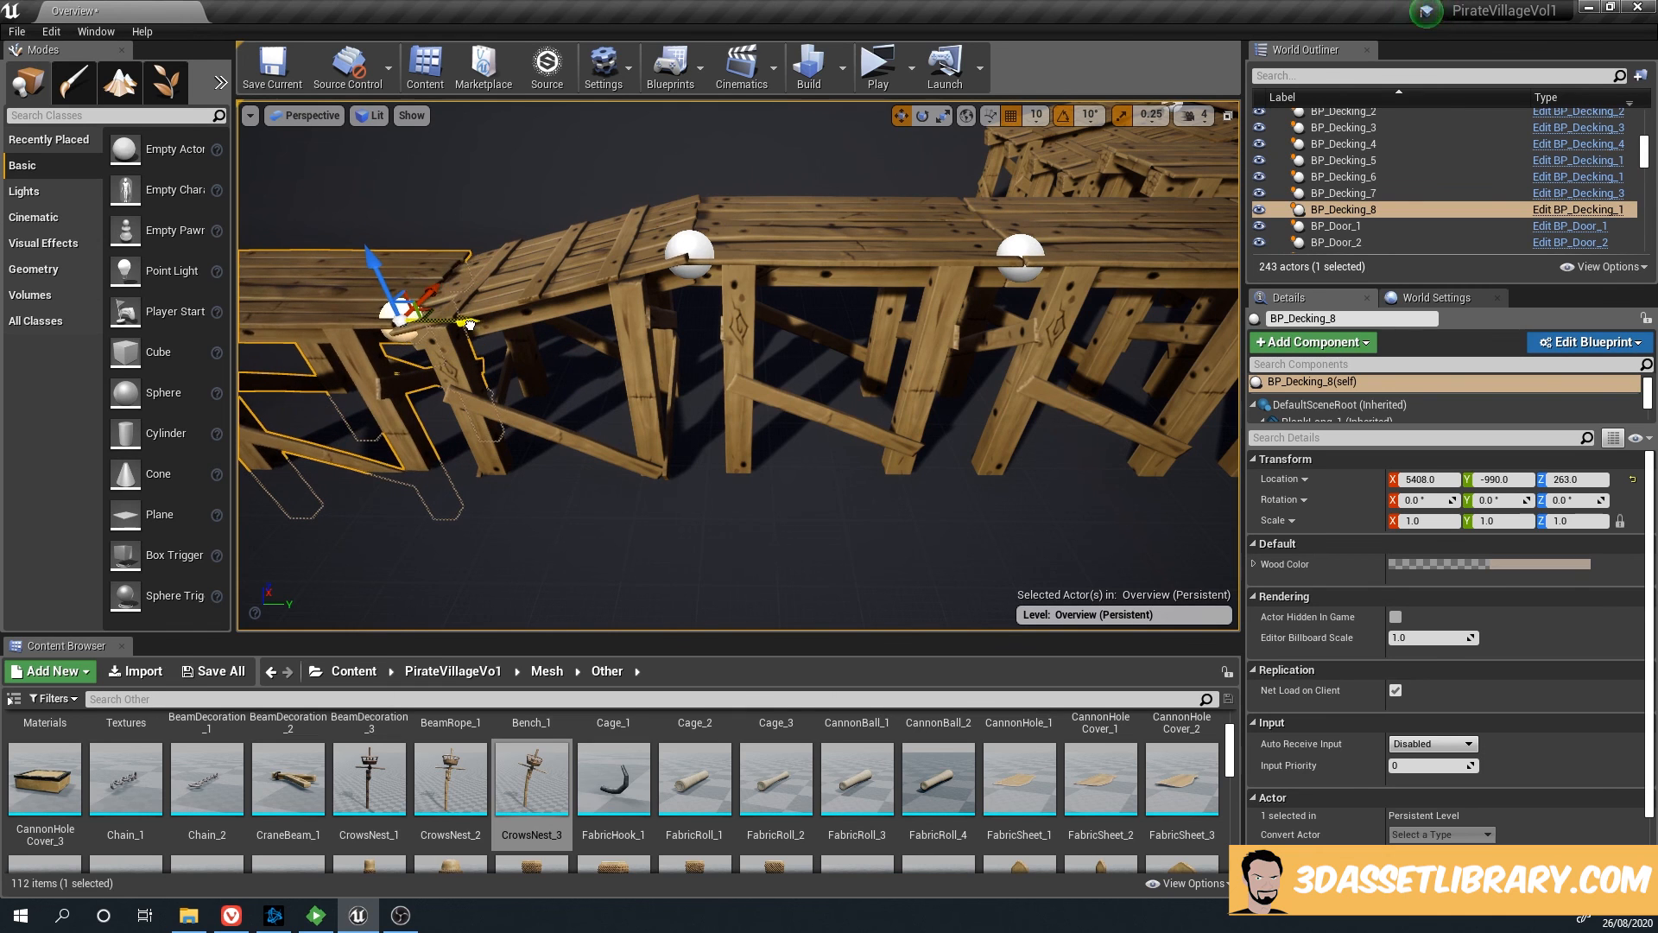
left_click_drag(373, 258, 374, 269)
Duplicate the BP_PostRope_4 rope railing and place the copy on the raised walkway at X 5403, Y -211, Z 349
left_click(589, 226)
right_click_drag(589, 225, 695, 227)
left_click(581, 219)
left_click(691, 268)
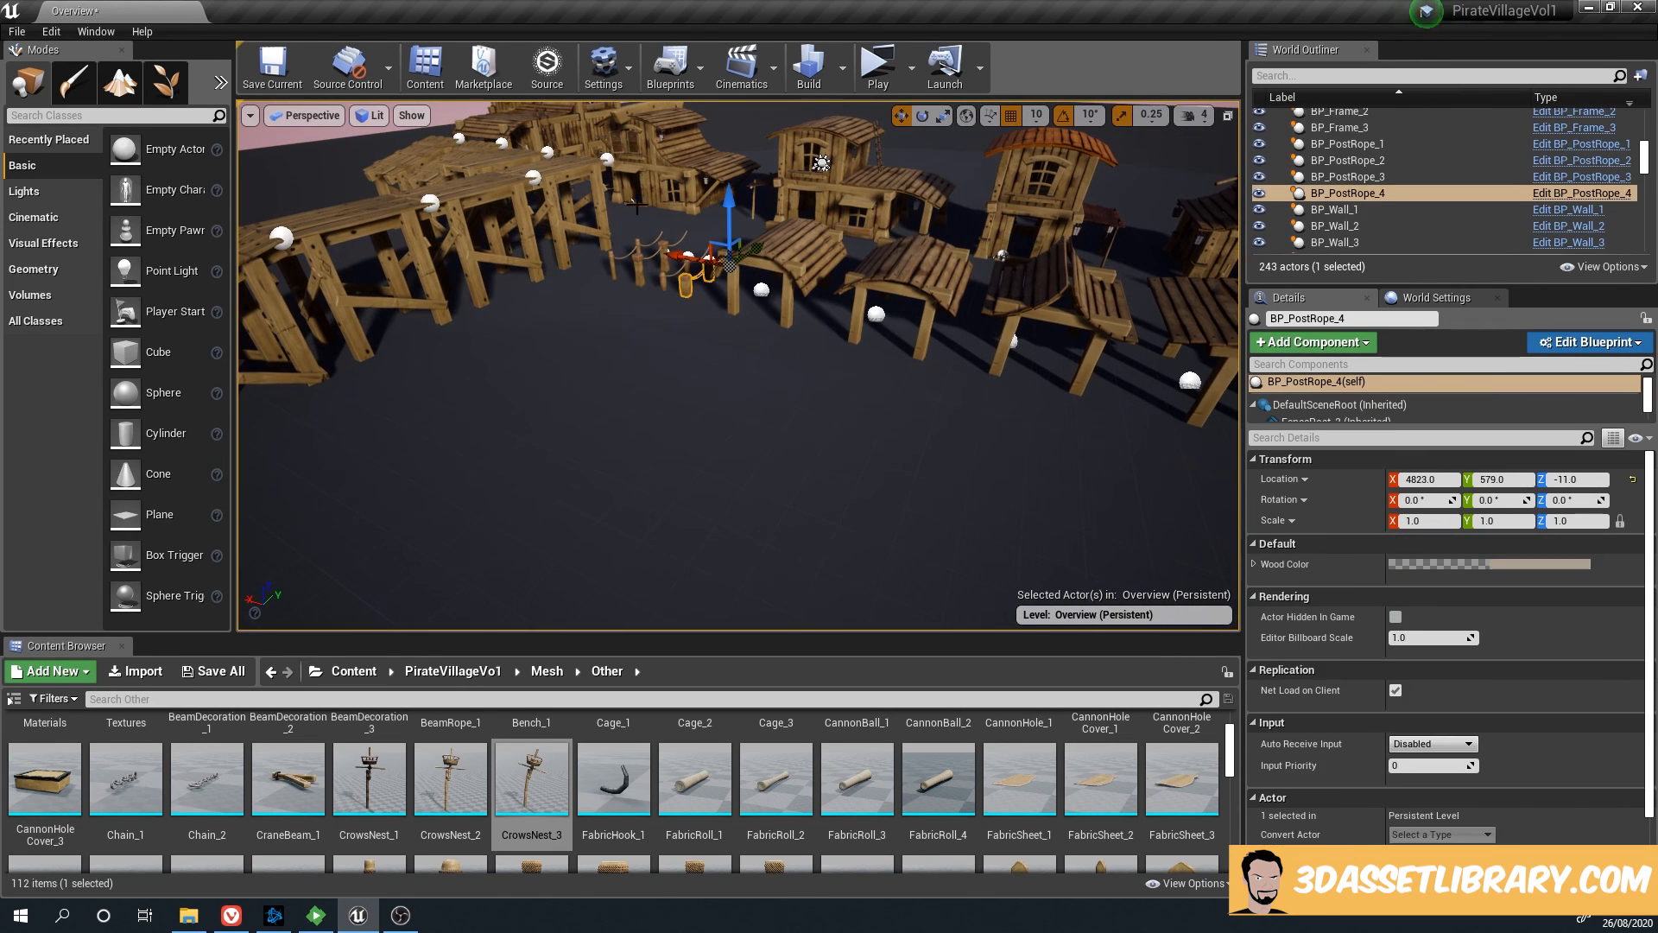
left_click_drag(730, 259, 643, 337, "alt")
left_click_drag(539, 340, 411, 304)
left_click_drag(445, 245, 403, 132)
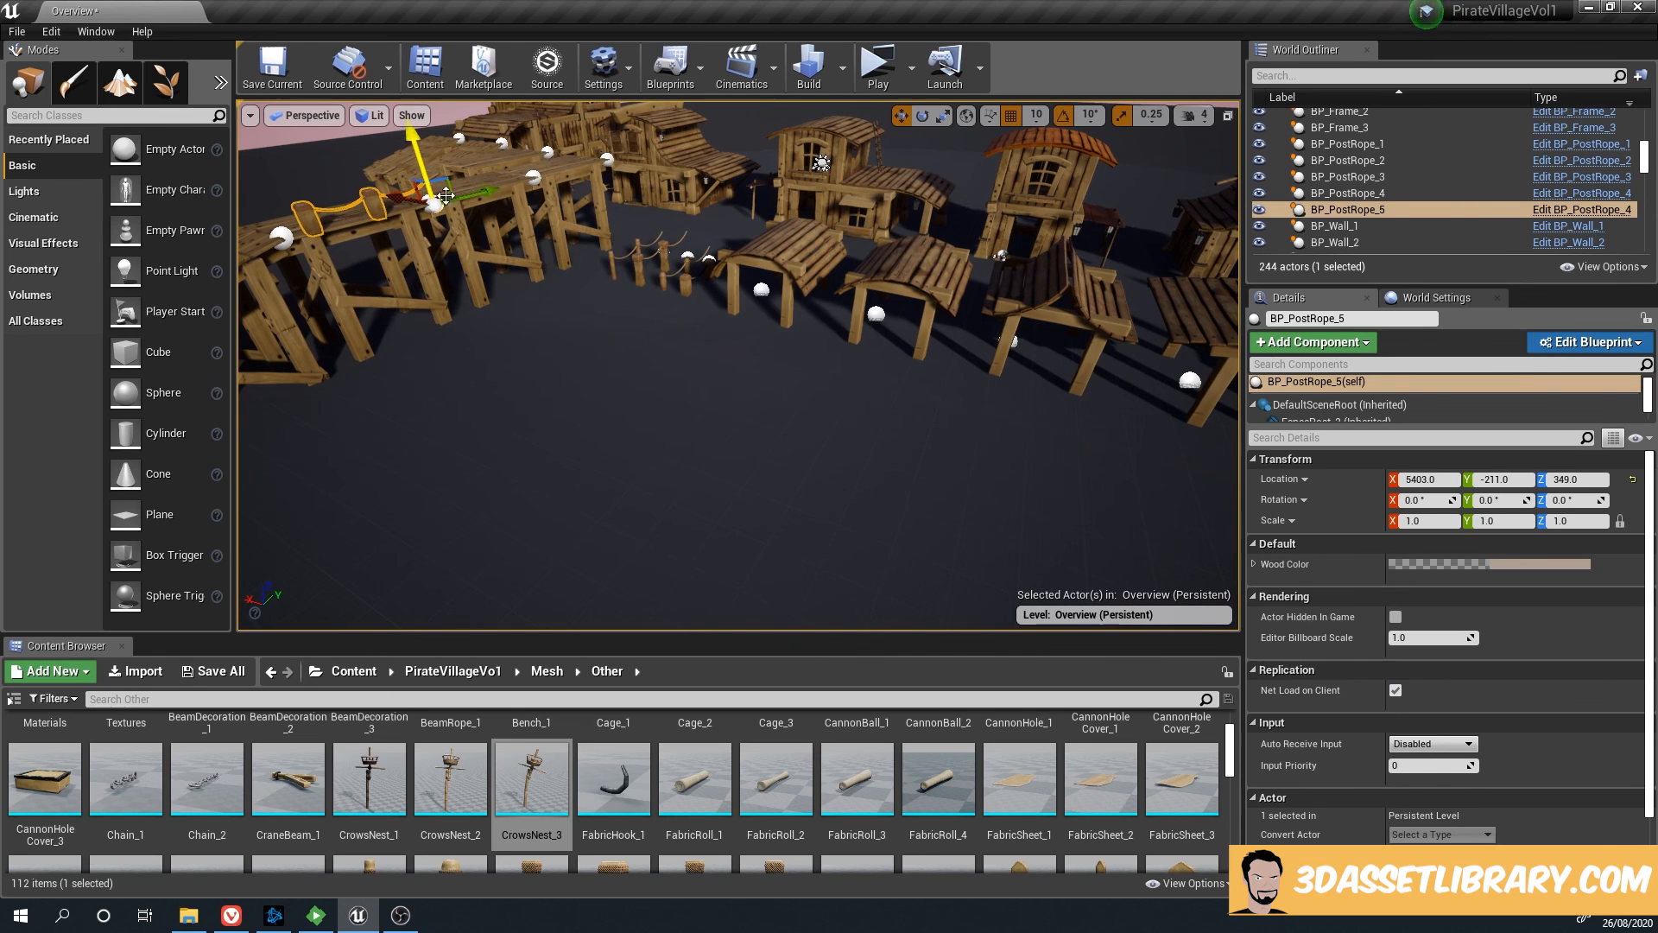
Move the copied rope railing to the walkway's edge at X 5423, Y -271
right_click_drag(403, 132, 278, 144)
key("w")
right_click_drag(658, 330, 650, 326)
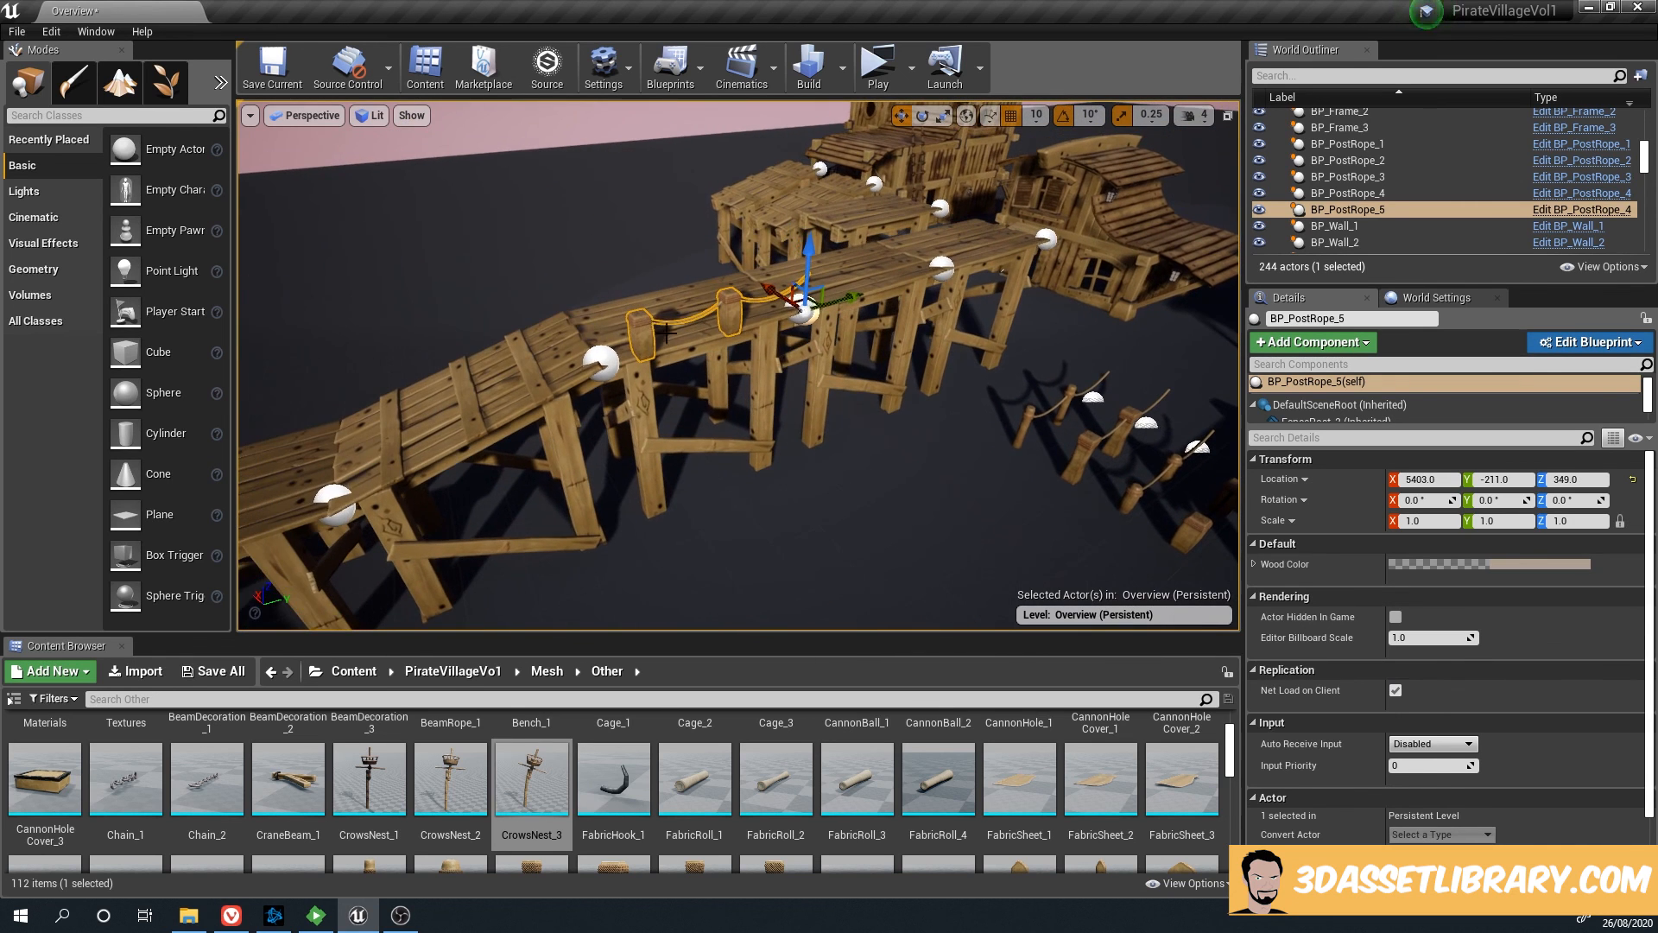
left_click(570, 450)
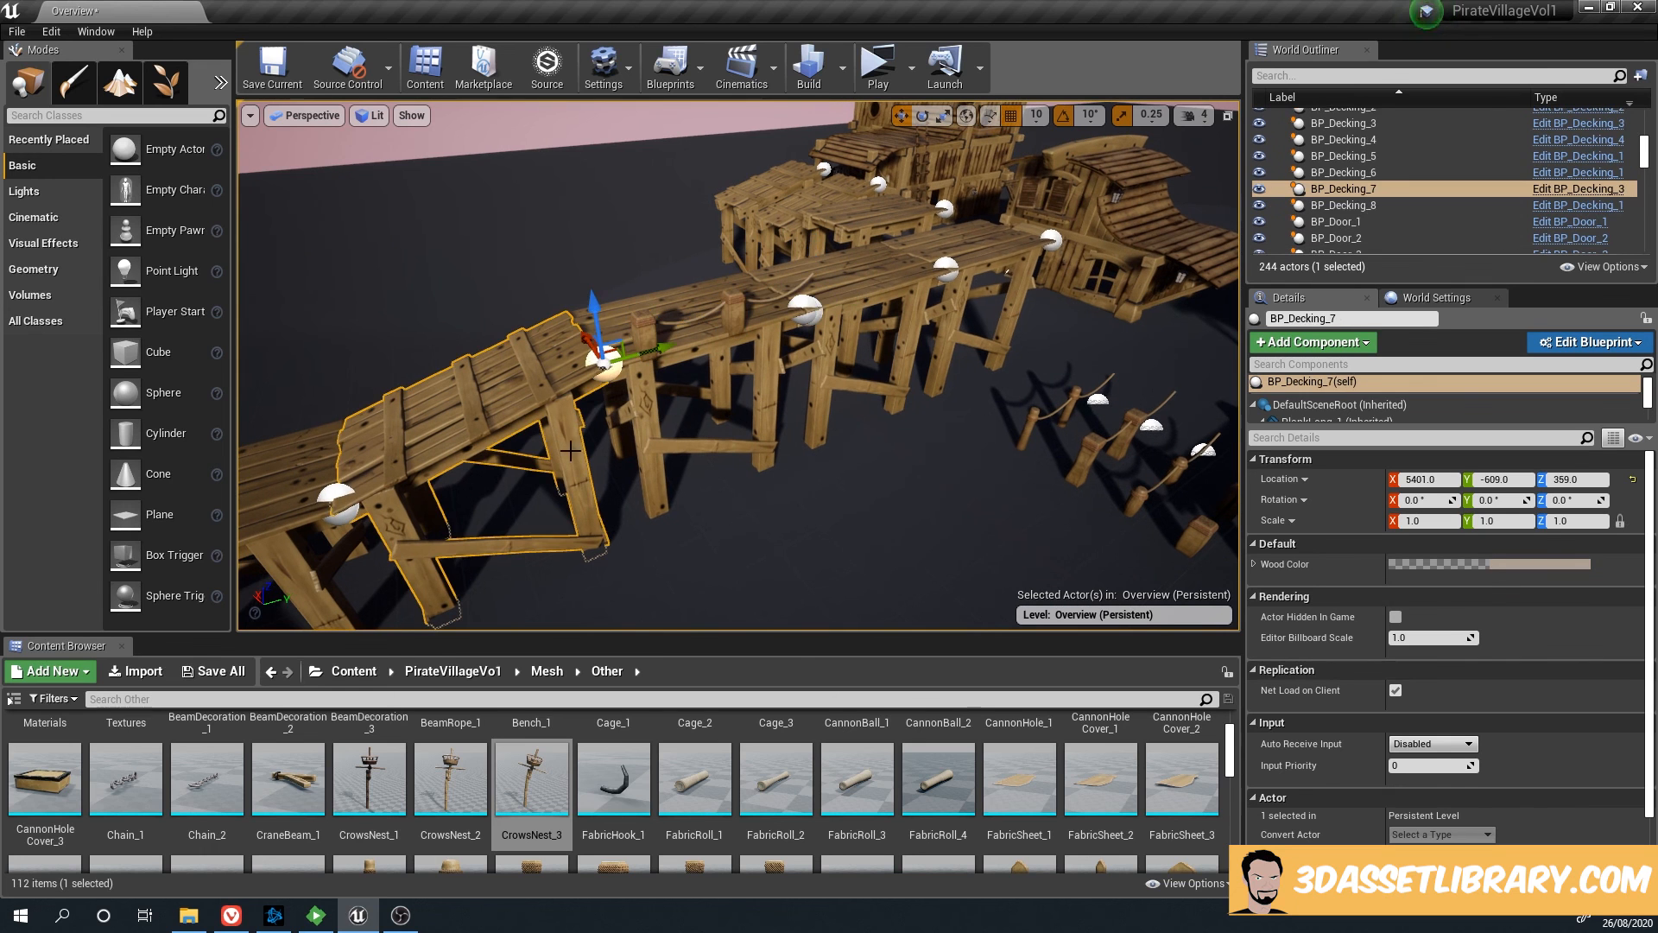
left_click(697, 328)
right_click_drag(697, 330, 700, 436)
right_click_drag(717, 327, 707, 331)
left_click_drag(731, 327, 764, 329)
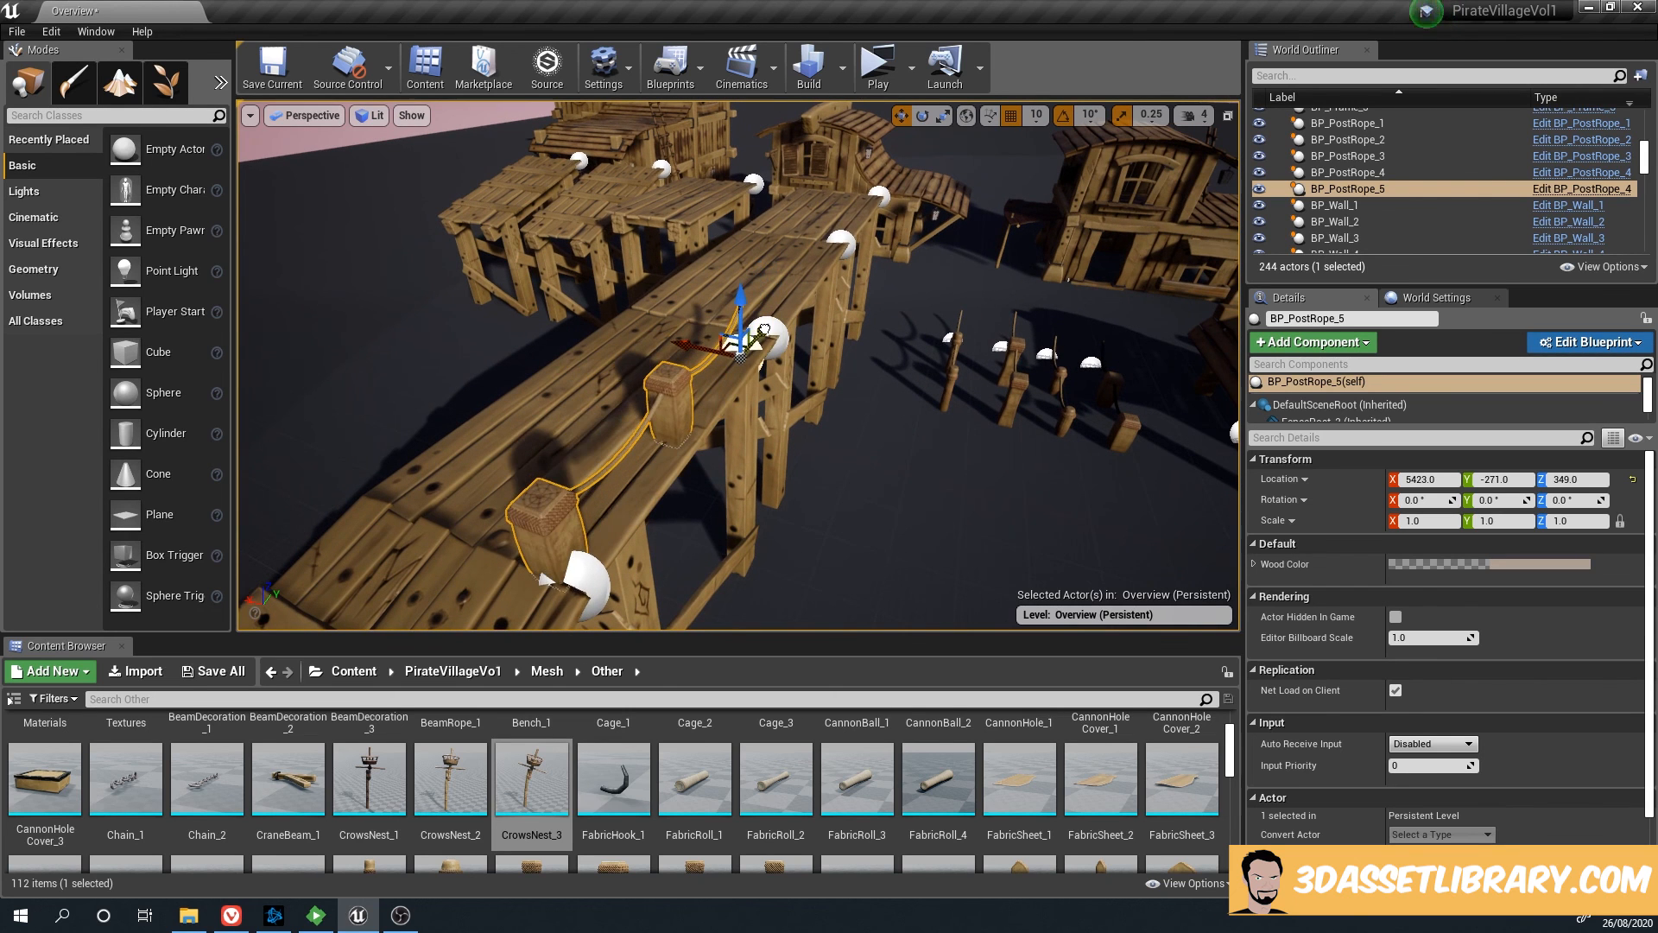
Duplicate the rope railing twice more along the walkway's edge, placing the last copy at Y 399
right_click_drag(761, 383, 787, 413)
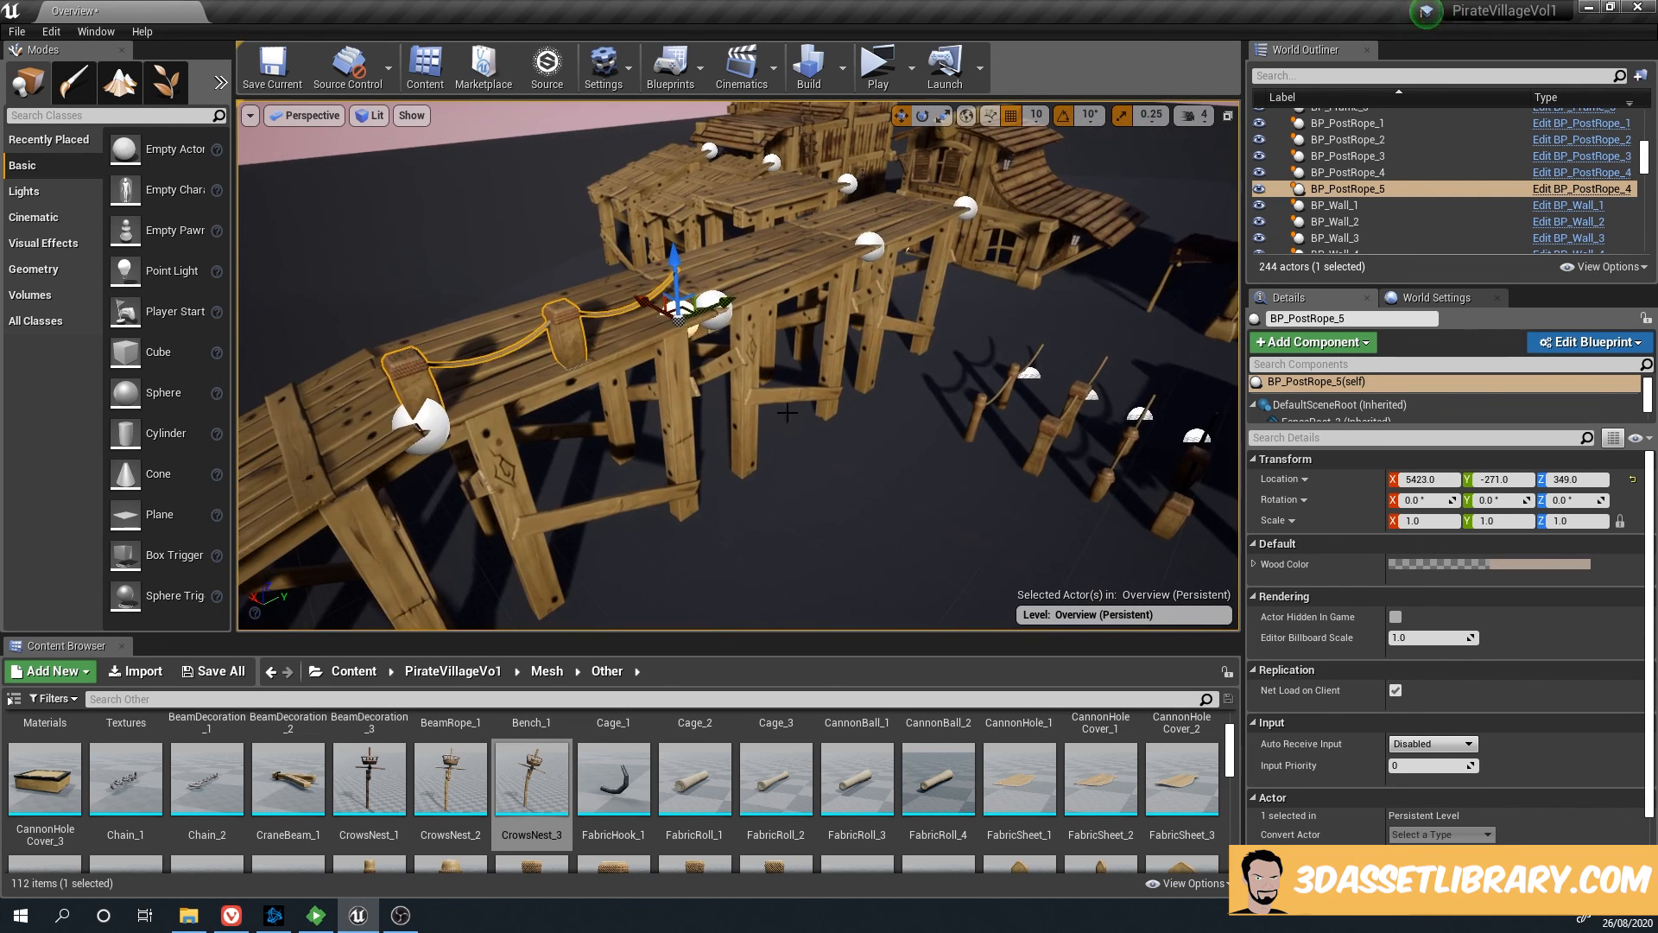
left_click_drag(733, 303, 953, 212, "alt")
middle_click_drag(855, 345, 898, 327)
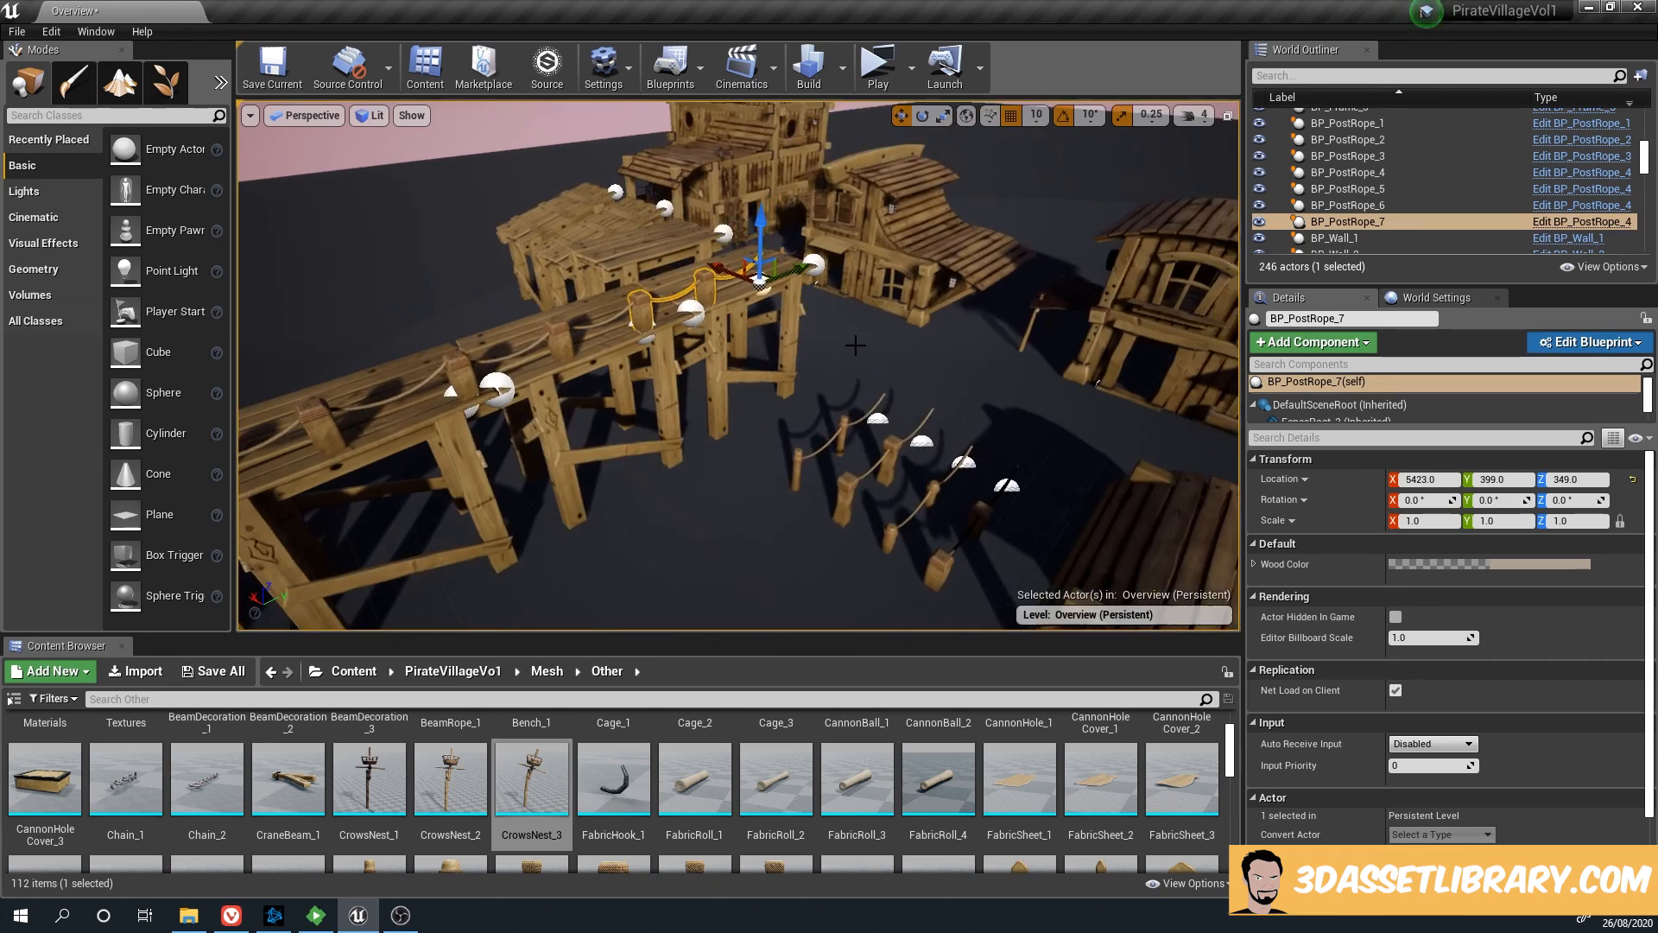
Return to the assembled village and focus the view on BP_building1 with its crow's nest and palm trees
right_click_drag(855, 346, 812, 346)
left_click(663, 574)
right_click_drag(662, 574, 873, 574)
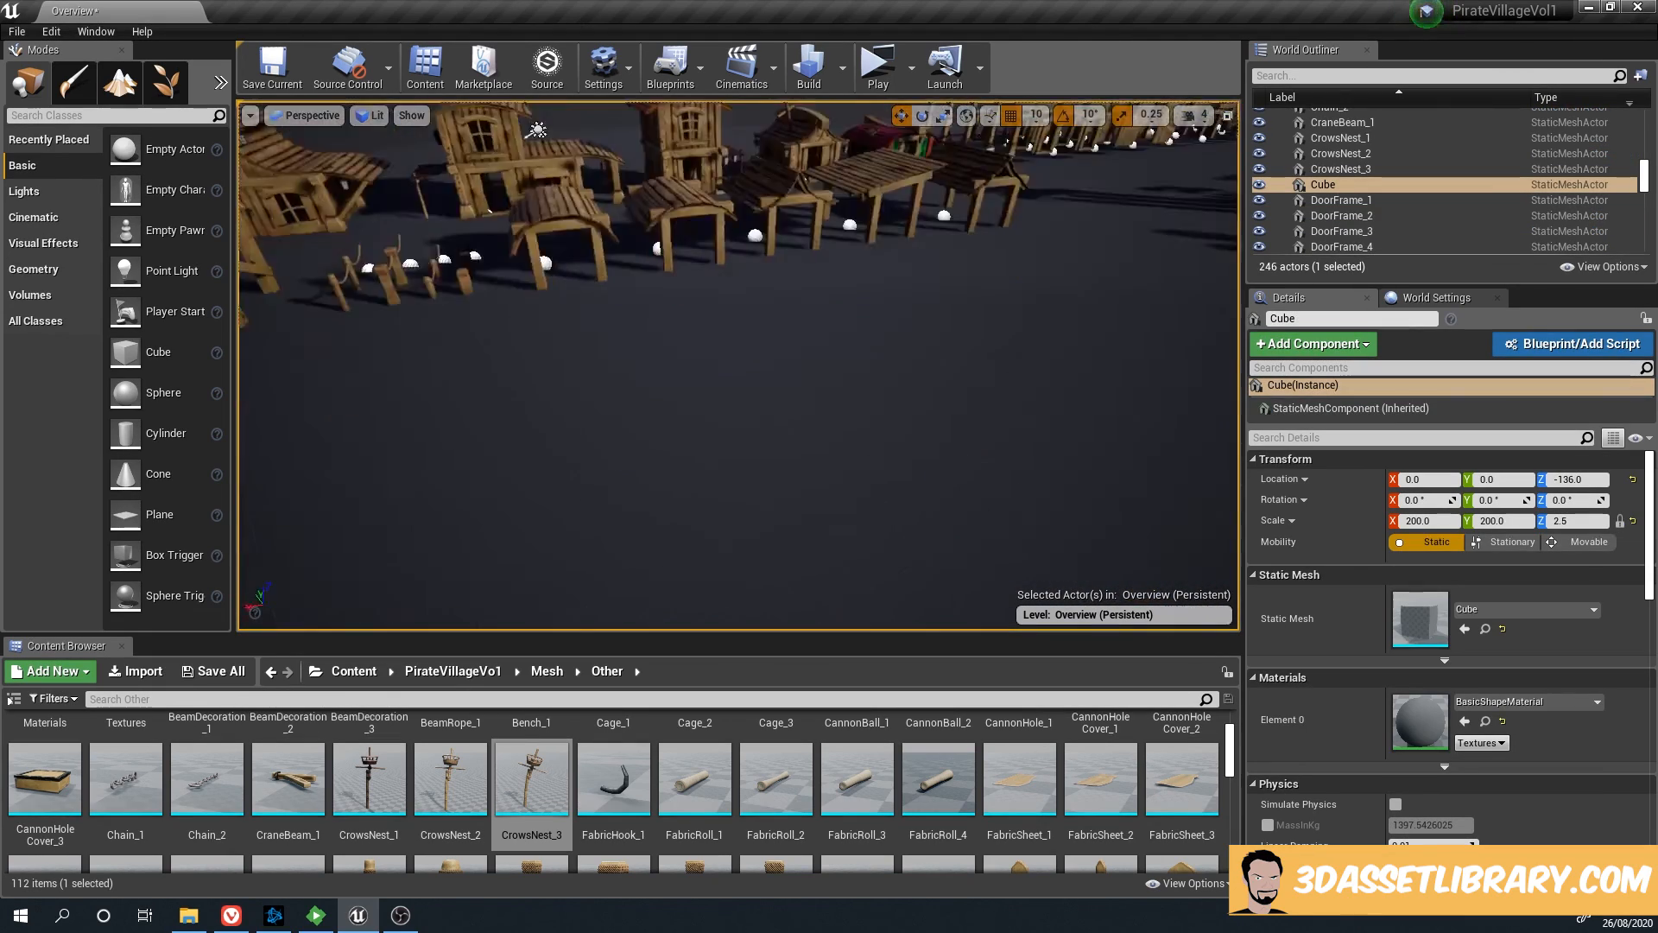
right_click_drag(606, 372, 838, 285)
left_click(676, 291)
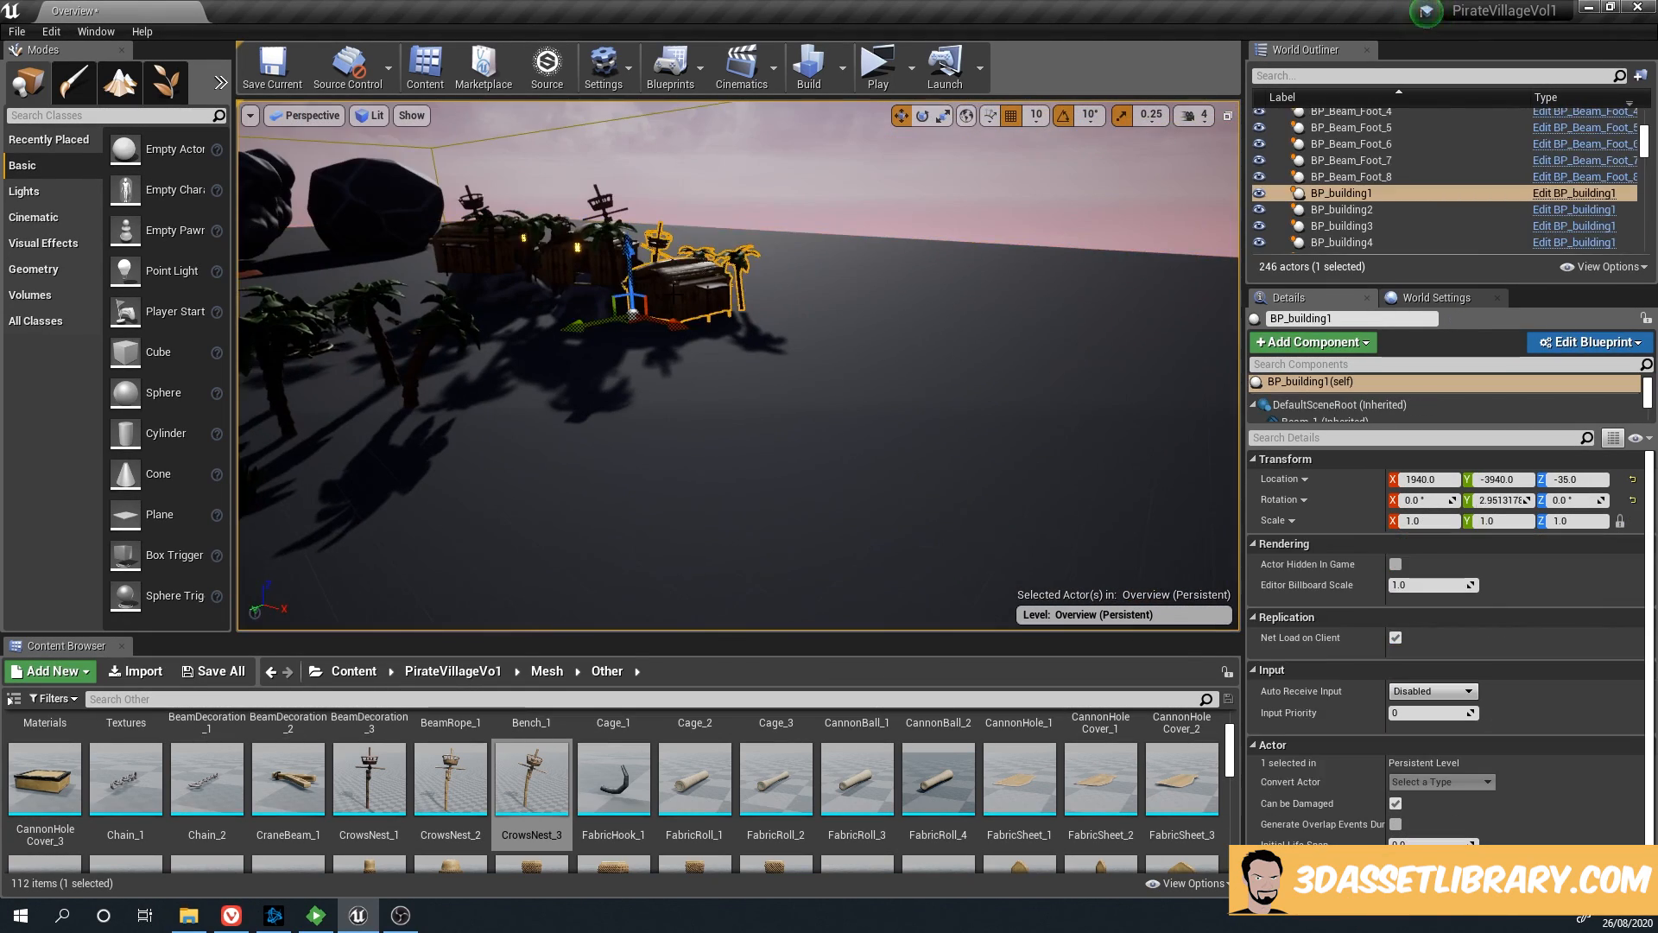
key("f")
middle_click_drag(740, 378, 803, 371)
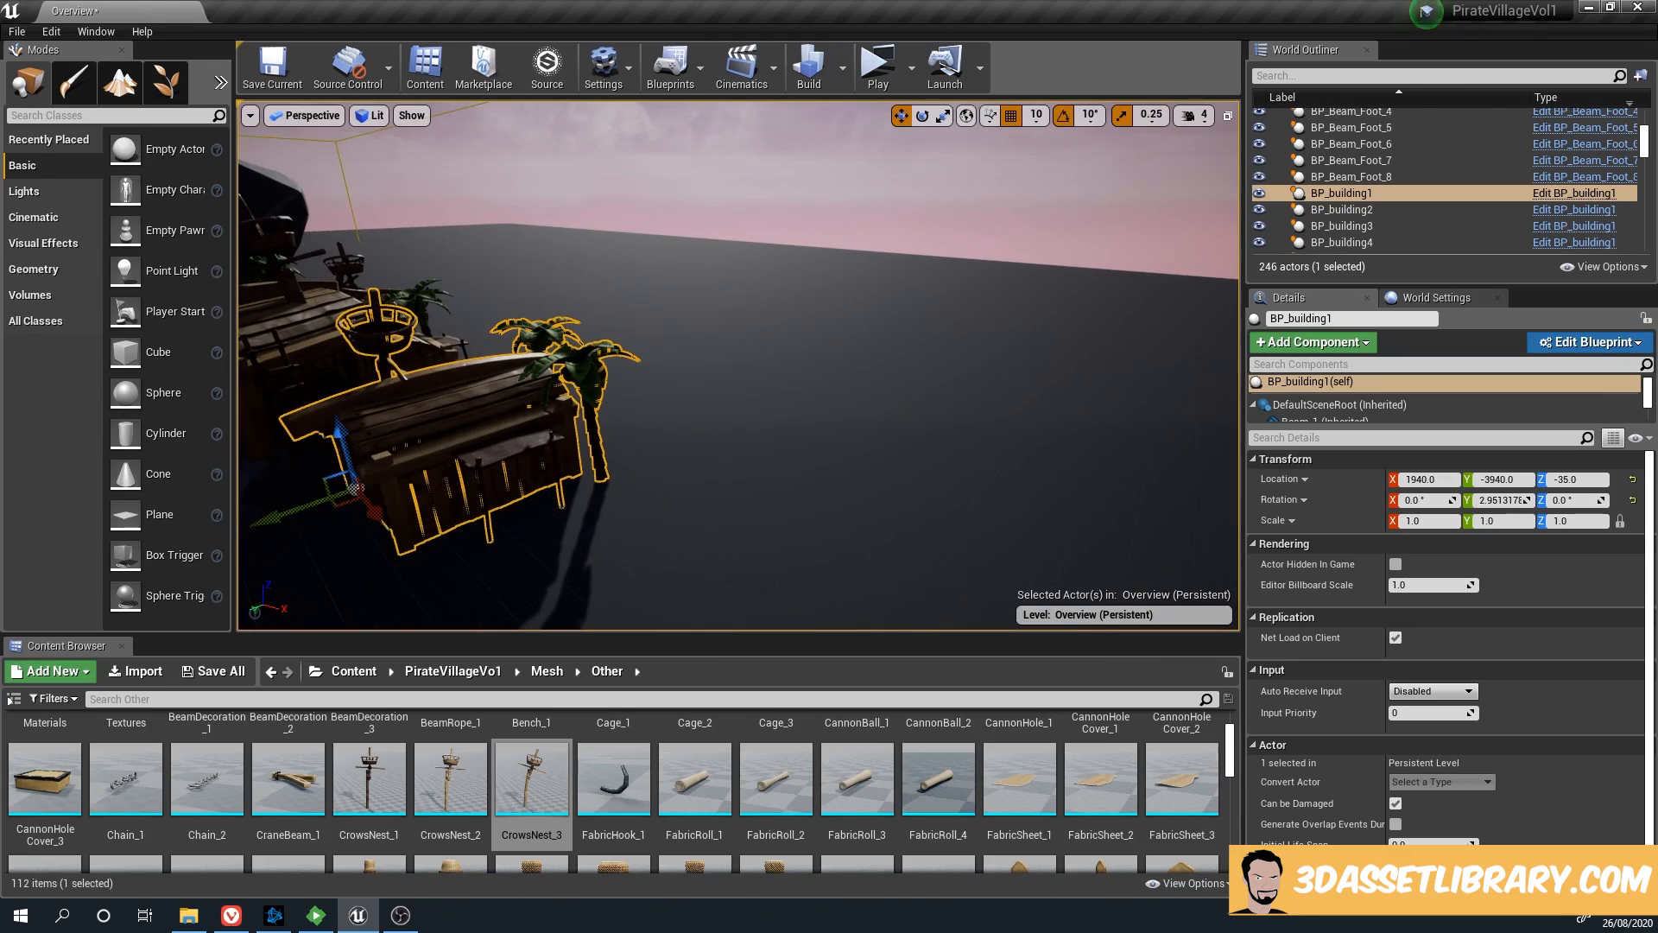